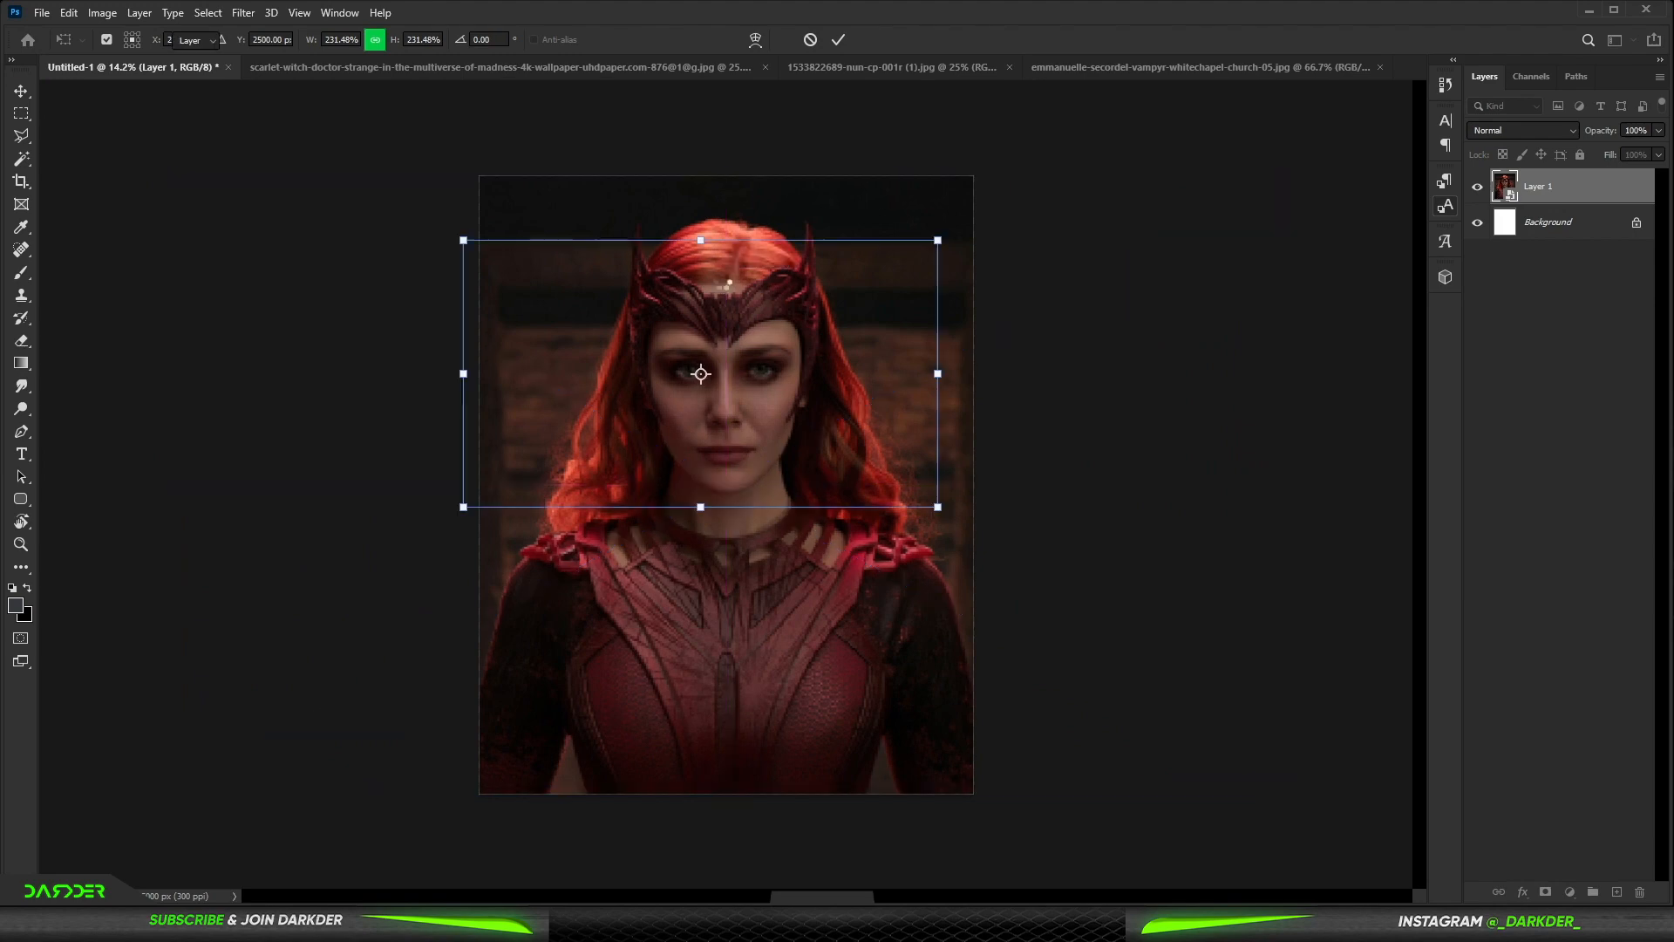
Step: Bring the nun image into the Untitled-1 document above the Scarlet Witch portrait and convert its layer to a smart object
{"action": "left_click", "coordinate": [798, 67]}
{"action": "left_click_drag", "start_coordinate": [160, 78], "coordinate": [698, 366]}
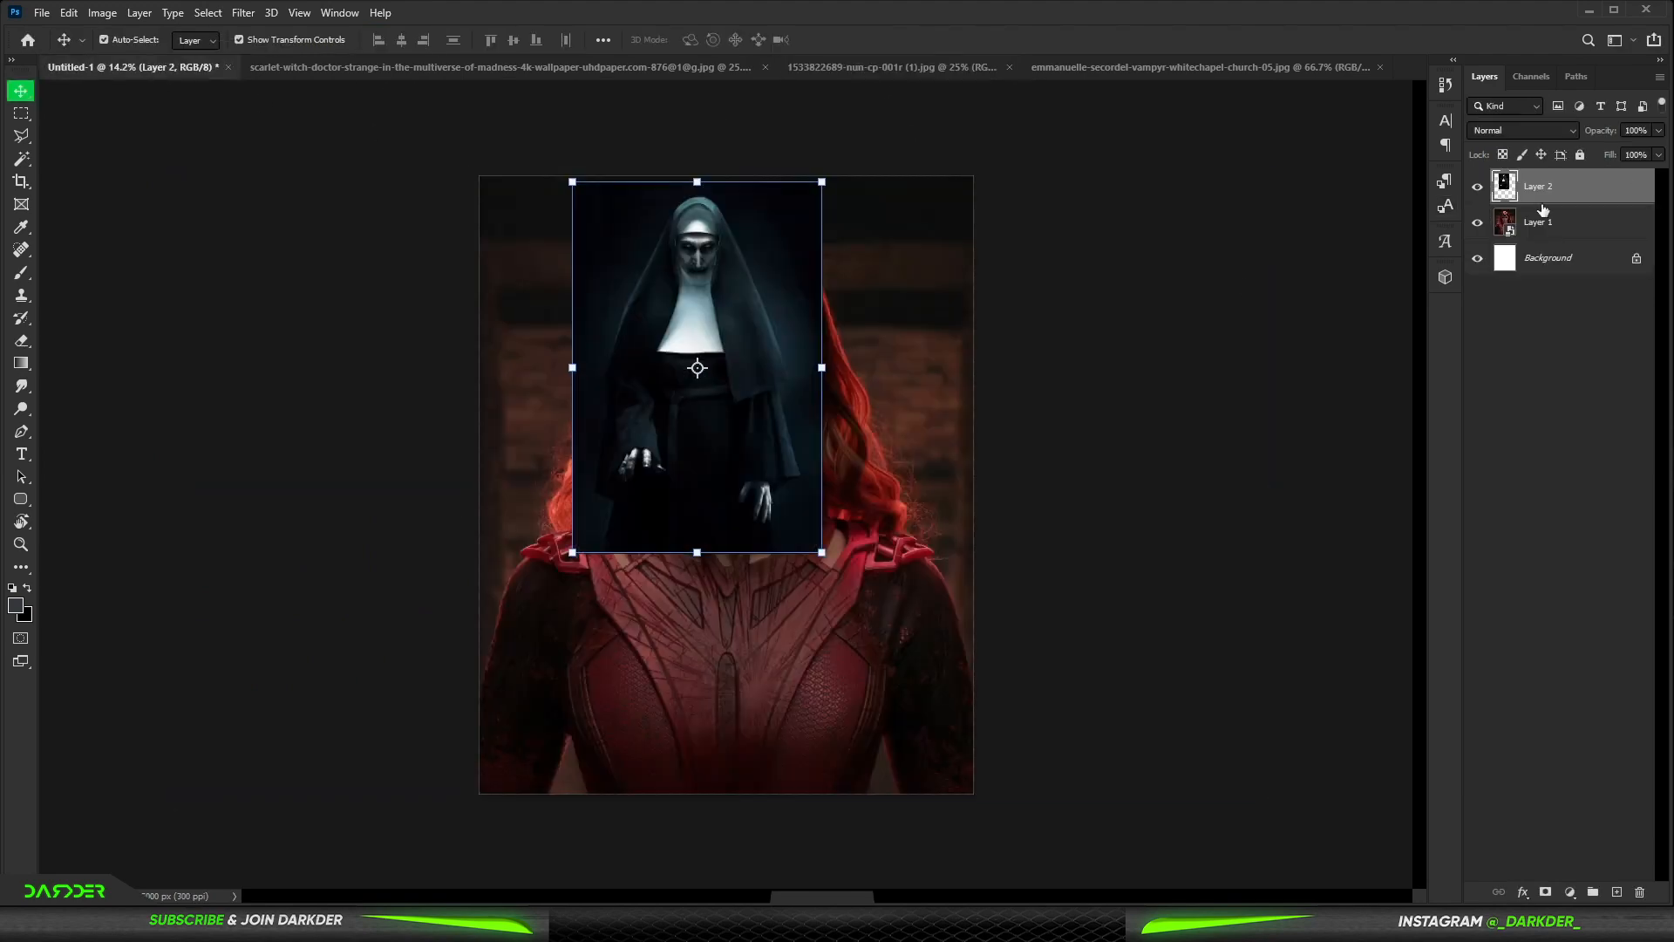
{"action": "right_click", "coordinate": [1570, 186]}
{"action": "left_click", "coordinate": [1439, 414]}
Step: Enlarge the nun layer until it fills the canvas and shift it roughly over the portrait
{"action": "left_click_drag", "start_coordinate": [701, 548], "coordinate": [702, 896]}
{"action": "left_click_drag", "start_coordinate": [698, 183], "coordinate": [709, 76]}
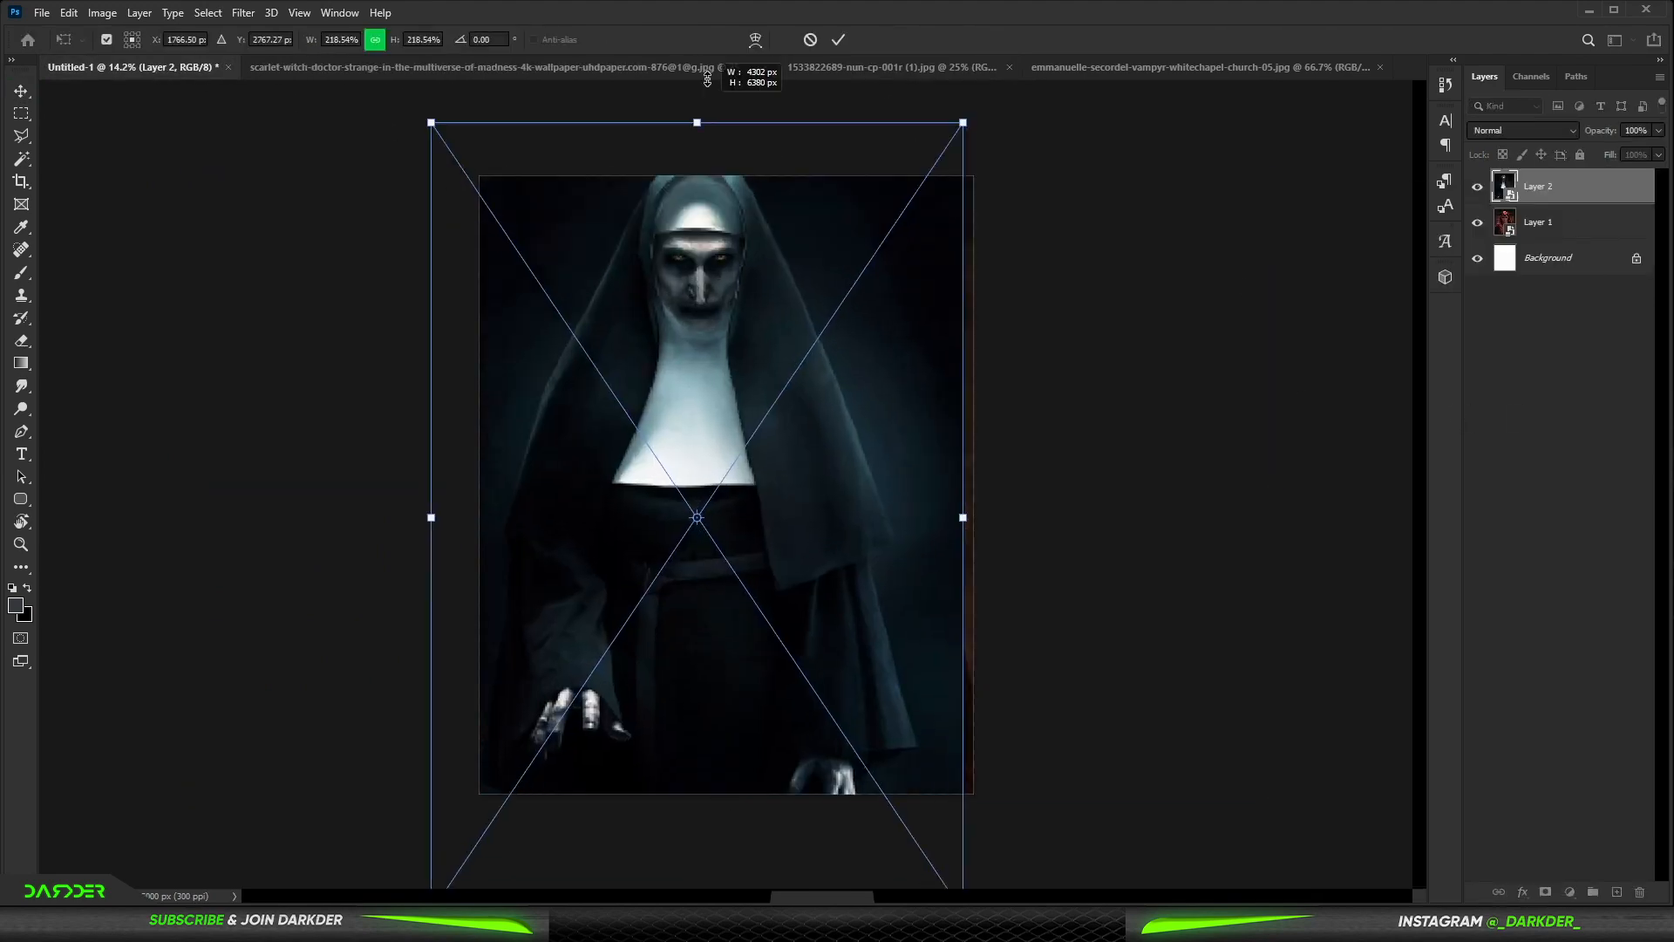
{"action": "left_click_drag", "start_coordinate": [708, 287], "coordinate": [738, 430]}
{"action": "left_click_drag", "start_coordinate": [726, 254], "coordinate": [733, 10]}
{"action": "key", "text": "Return"}
Step: Lower the nun layer's opacity to 38% so the portrait shows through
{"action": "scroll", "coordinate": [755, 413], "scroll_direction": "up", "scroll_amount": 3}
{"action": "scroll", "coordinate": [817, 237], "scroll_direction": "up", "scroll_amount": 1}
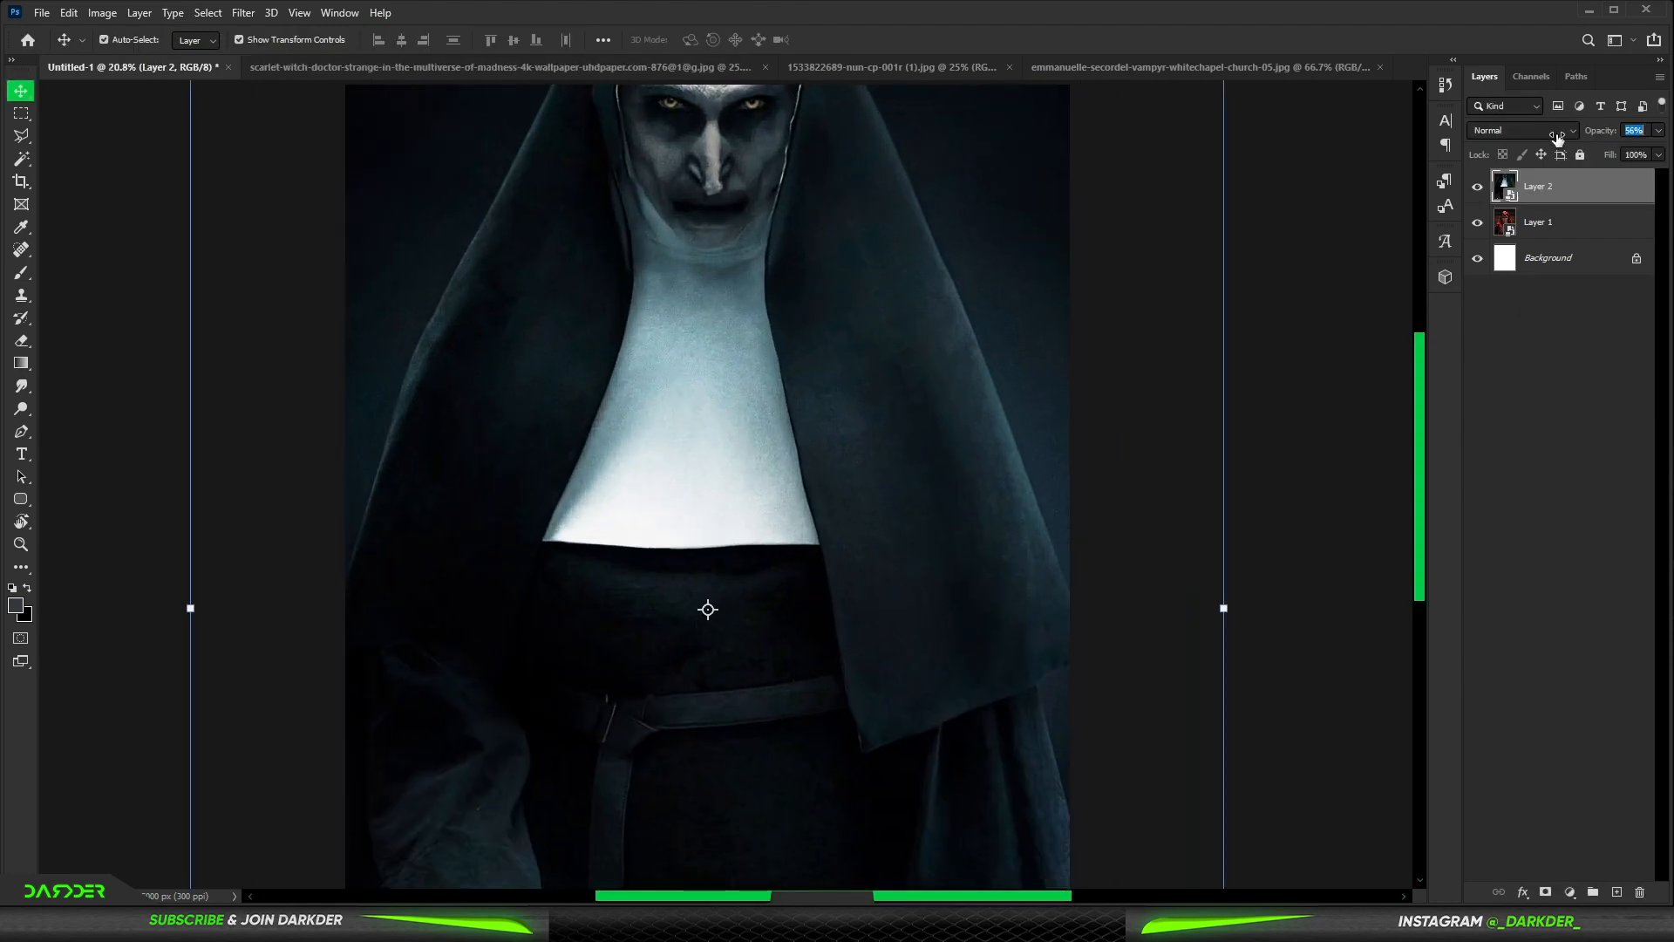
{"action": "key", "text": "3"}
{"action": "key", "text": "8"}
Step: Scale the nun layer to about 390% and position it so the nun's face lines up with the portrait's face
{"action": "left_click_drag", "start_coordinate": [886, 214], "coordinate": [886, 494]}
{"action": "left_click_drag", "start_coordinate": [1227, 680], "coordinate": [1395, 650]}
{"action": "left_click_drag", "start_coordinate": [782, 284], "coordinate": [783, 511]}
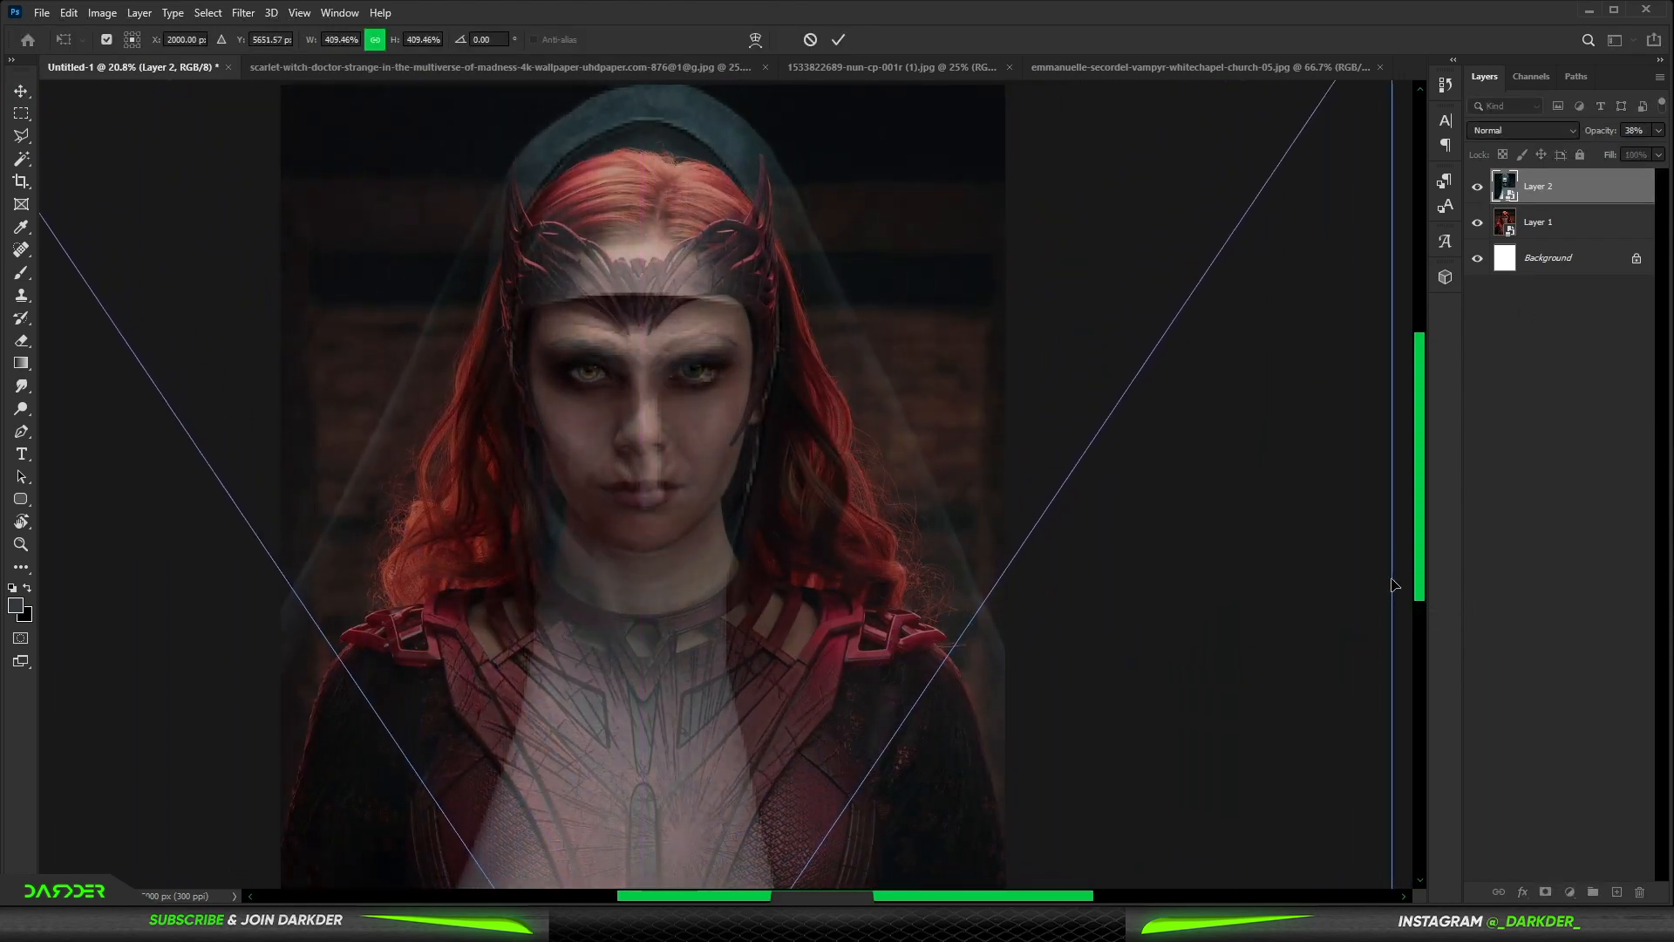
{"action": "left_click_drag", "start_coordinate": [1395, 585], "coordinate": [1345, 574]}
{"action": "mouse_move", "coordinate": [927, 513]}
{"action": "left_mouse_down"}
{"action": "mouse_move", "coordinate": [939, 498]}
{"action": "mouse_move", "coordinate": [941, 522]}
{"action": "mouse_move", "coordinate": [942, 499]}
{"action": "left_mouse_up"}
{"action": "scroll", "coordinate": [715, 489], "scroll_direction": "down", "scroll_amount": 6}
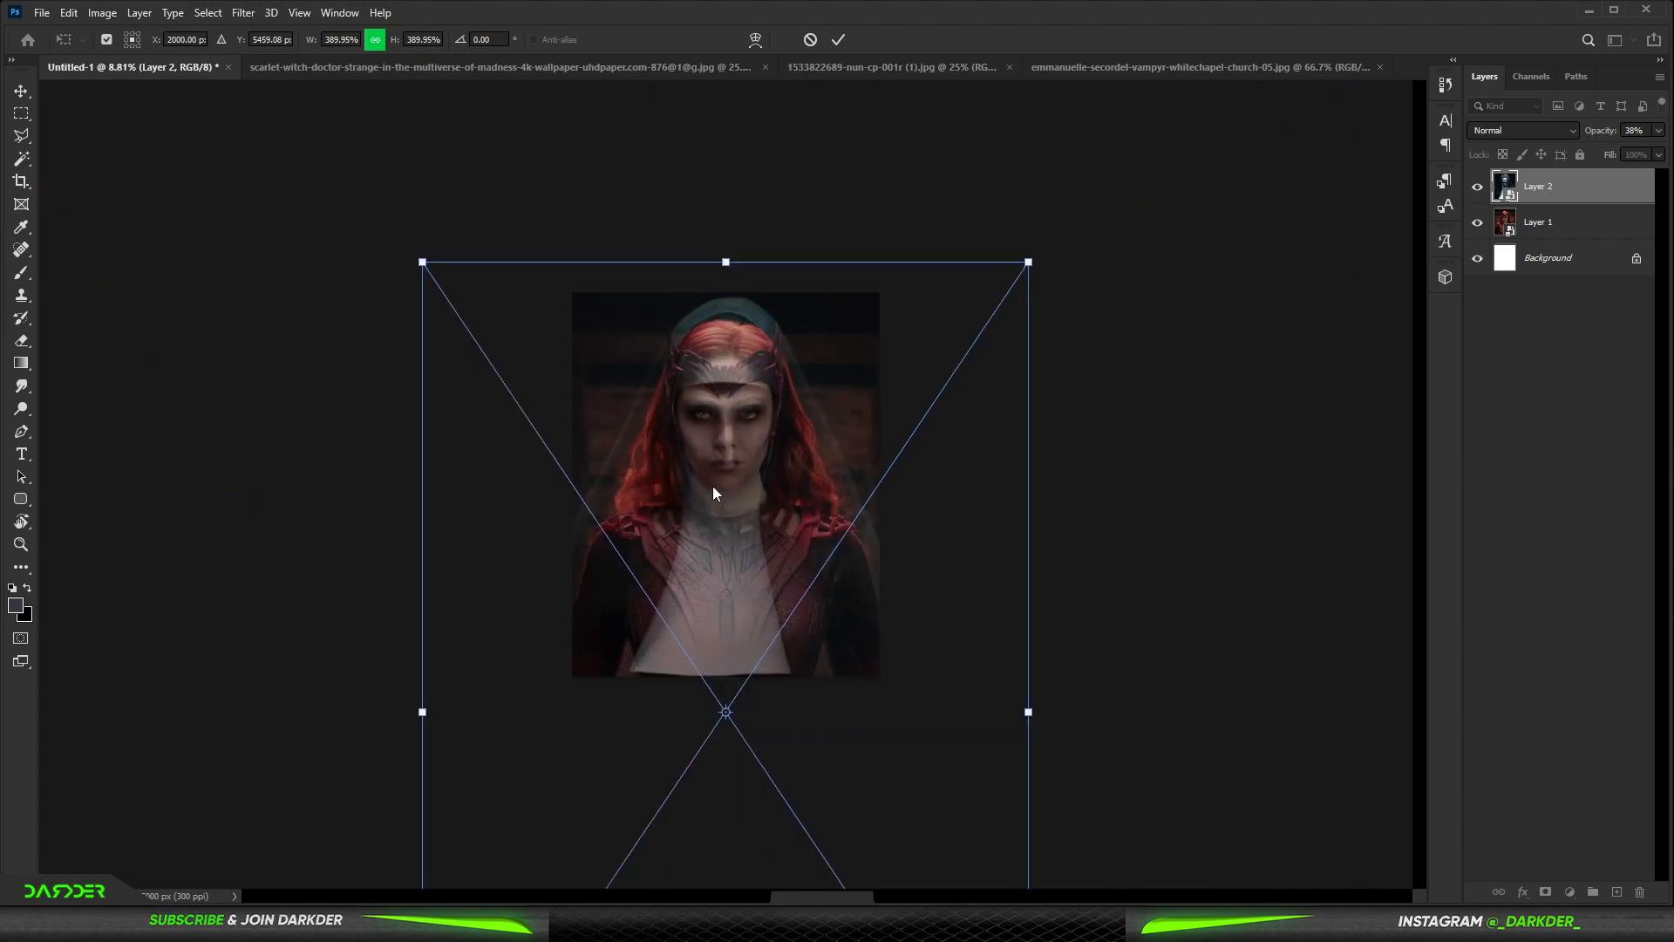
{"action": "key", "text": "Return"}
Step: Restore the nun layer's opacity to 100% and hide it with a black layer mask, ready for brushing
{"action": "left_click_drag", "start_coordinate": [1589, 134], "coordinate": [1646, 134]}
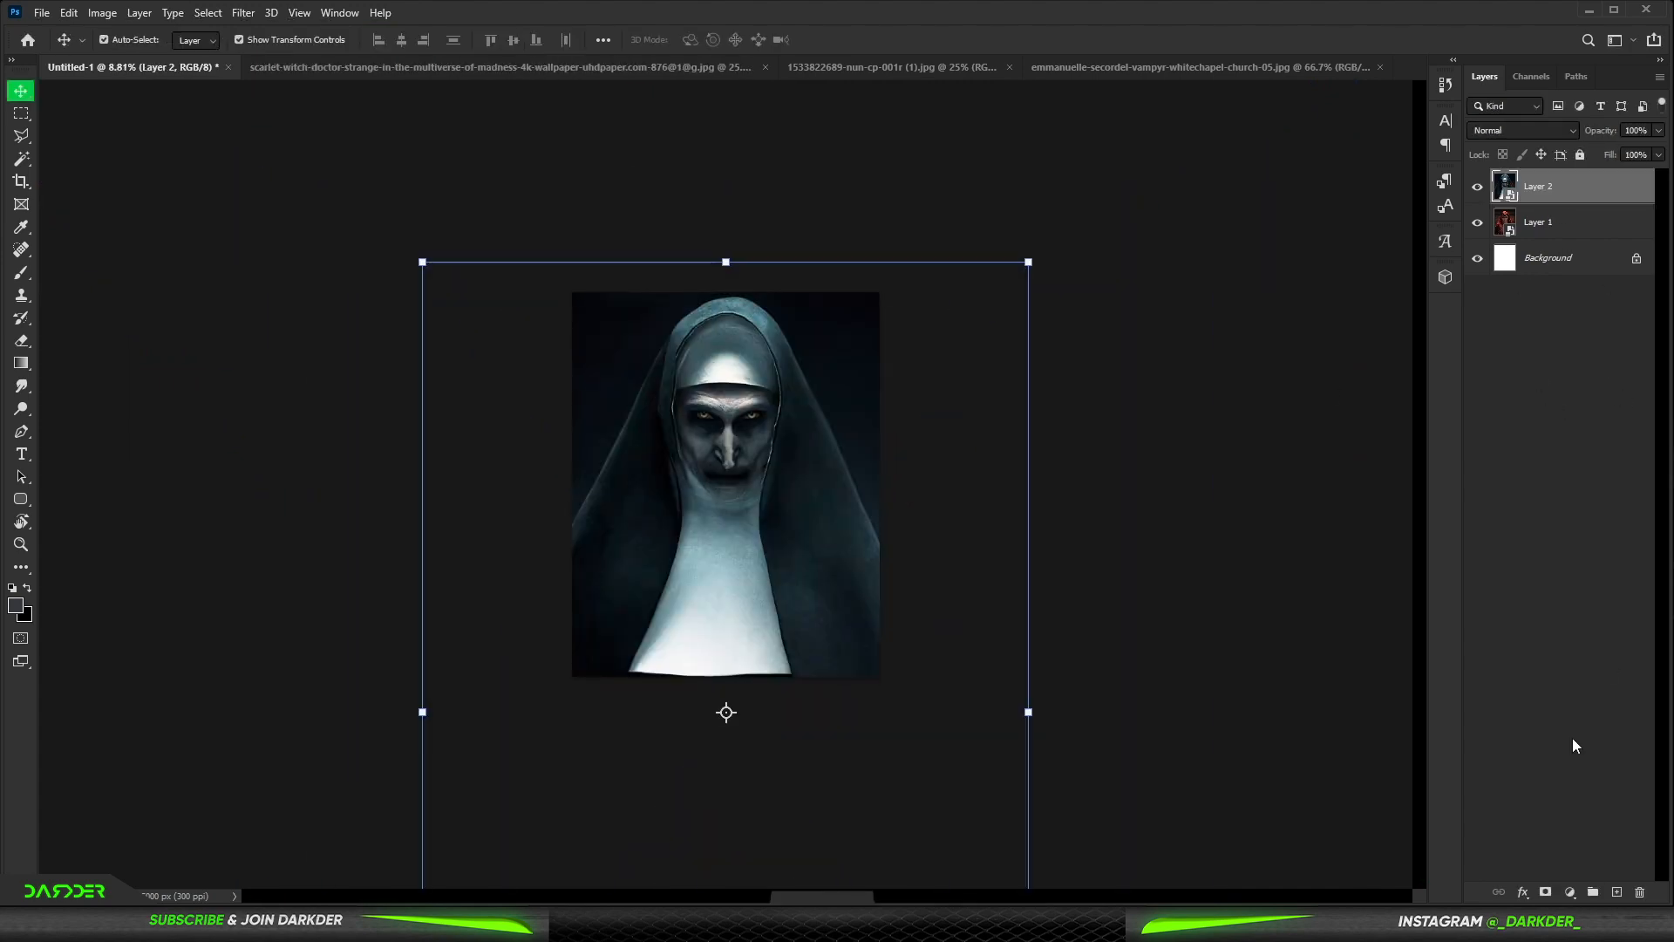
{"action": "key", "text": "ctrl+i"}
{"action": "key", "text": "b"}
{"action": "scroll", "coordinate": [726, 393], "scroll_direction": "up", "scroll_amount": 3}
{"action": "mouse_move", "coordinate": [685, 332]}
{"action": "left_mouse_down"}
{"action": "mouse_move", "coordinate": [698, 366]}
{"action": "mouse_move", "coordinate": [726, 376]}
{"action": "mouse_move", "coordinate": [785, 602]}
{"action": "left_mouse_up"}
{"action": "key", "text": "x"}
{"action": "left_click_drag", "start_coordinate": [741, 383], "coordinate": [766, 527]}
{"action": "key", "text": "ctrl+alt+z"}
{"action": "key", "text": "ctrl+alt+z"}
{"action": "key", "text": "ctrl+alt+z"}
{"action": "key", "text": "ctrl+alt+z"}
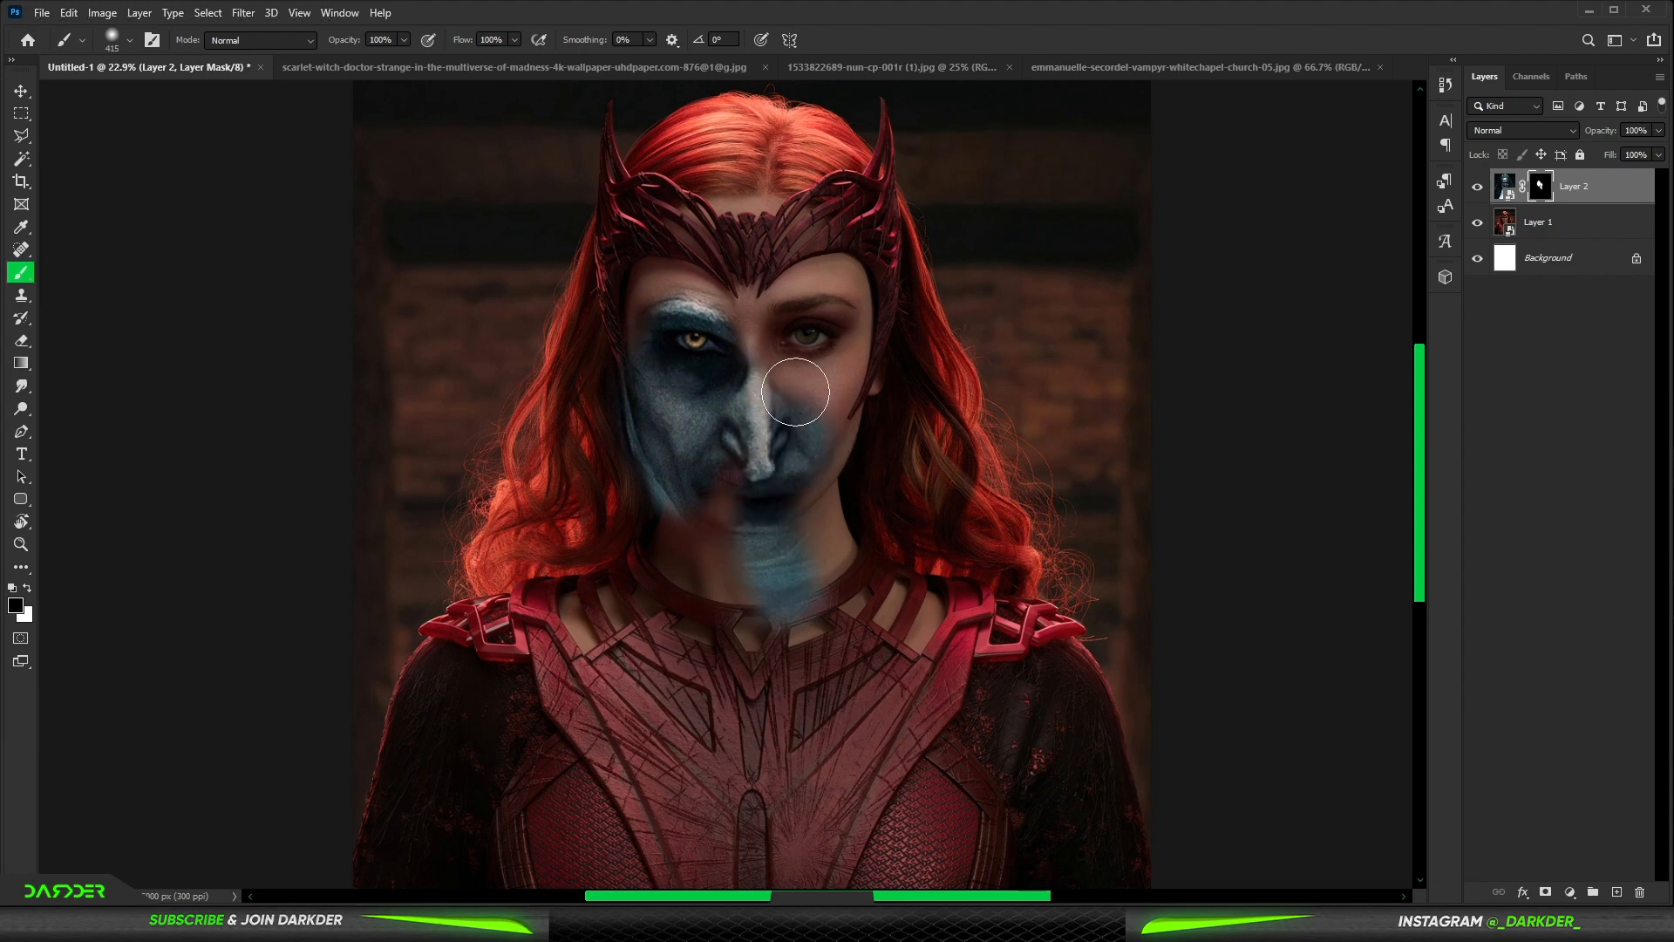
Step: Paint white on the mask with a soft brush at 48% flow to reveal the nun's veil and skin over the face's left half
{"action": "right_click", "coordinate": [682, 434]}
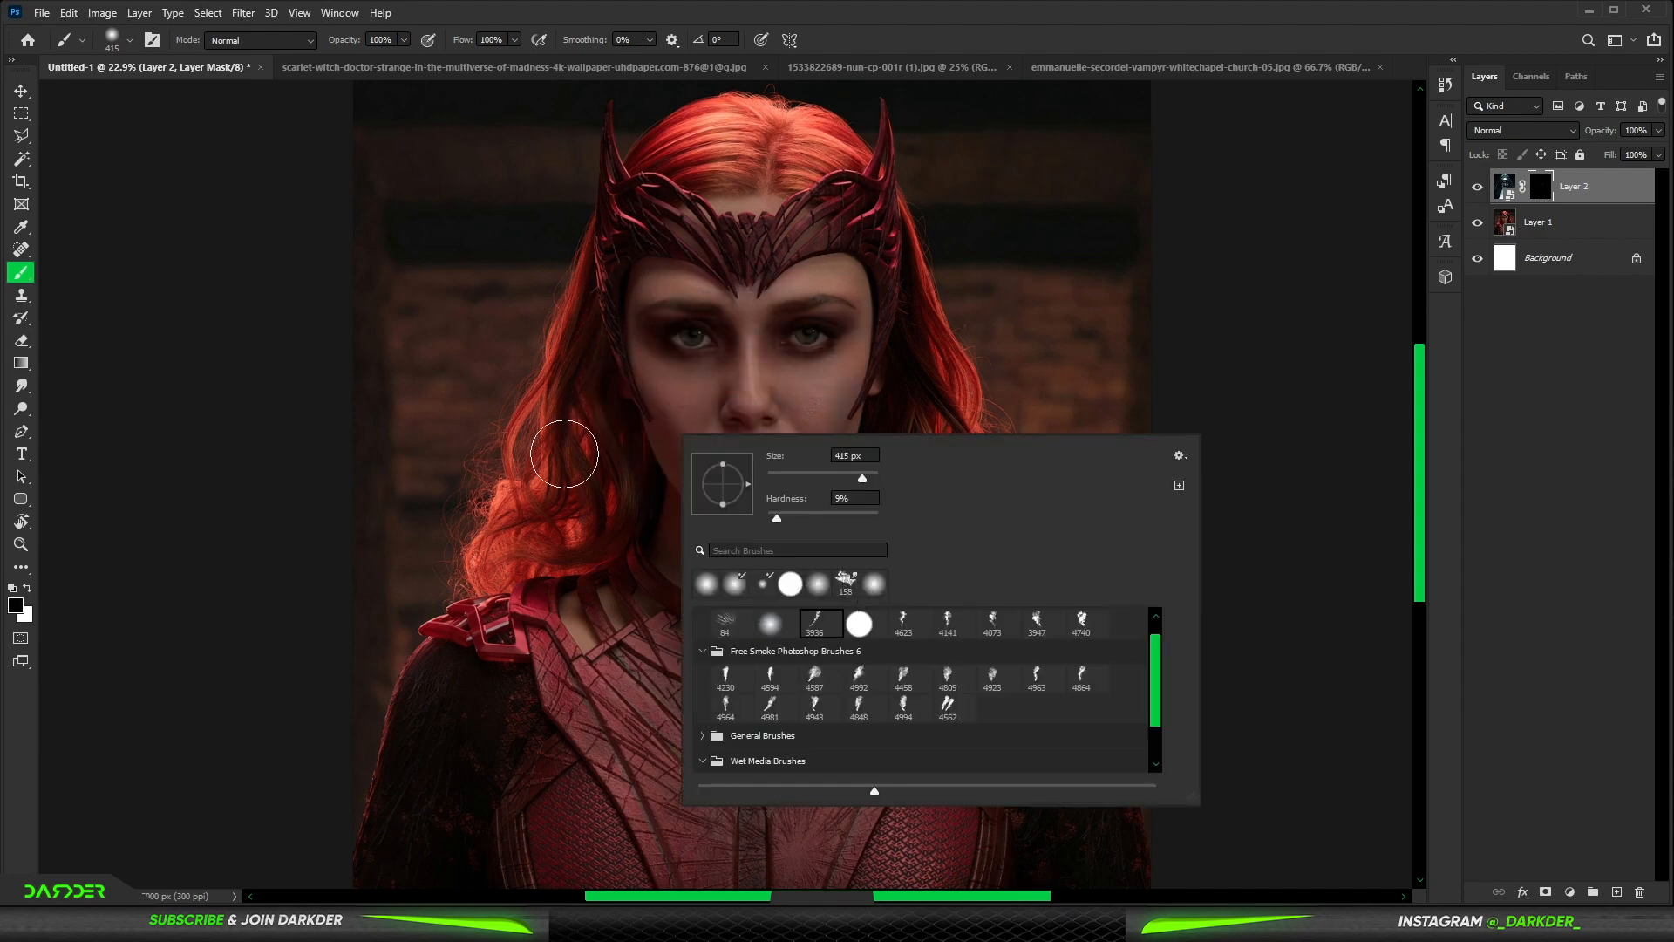
{"action": "left_click", "coordinate": [562, 436]}
{"action": "key", "text": "x"}
{"action": "left_click_drag", "start_coordinate": [463, 40], "coordinate": [417, 52]}
{"action": "mouse_move", "coordinate": [691, 346]}
{"action": "left_mouse_down"}
{"action": "mouse_move", "coordinate": [684, 323]}
{"action": "mouse_move", "coordinate": [717, 311]}
{"action": "left_mouse_up"}
{"action": "left_click", "coordinate": [686, 288]}
{"action": "mouse_move", "coordinate": [675, 429]}
{"action": "left_mouse_down"}
{"action": "mouse_move", "coordinate": [700, 482]}
{"action": "mouse_move", "coordinate": [629, 545]}
{"action": "mouse_move", "coordinate": [610, 219]}
{"action": "mouse_move", "coordinate": [554, 386]}
{"action": "mouse_move", "coordinate": [633, 149]}
{"action": "mouse_move", "coordinate": [619, 145]}
{"action": "mouse_move", "coordinate": [653, 181]}
{"action": "mouse_move", "coordinate": [744, 202]}
{"action": "mouse_move", "coordinate": [772, 119]}
{"action": "mouse_move", "coordinate": [796, 161]}
{"action": "mouse_move", "coordinate": [592, 291]}
{"action": "mouse_move", "coordinate": [488, 541]}
{"action": "left_mouse_up"}
{"action": "scroll", "coordinate": [427, 820], "scroll_direction": "down", "scroll_amount": 3}
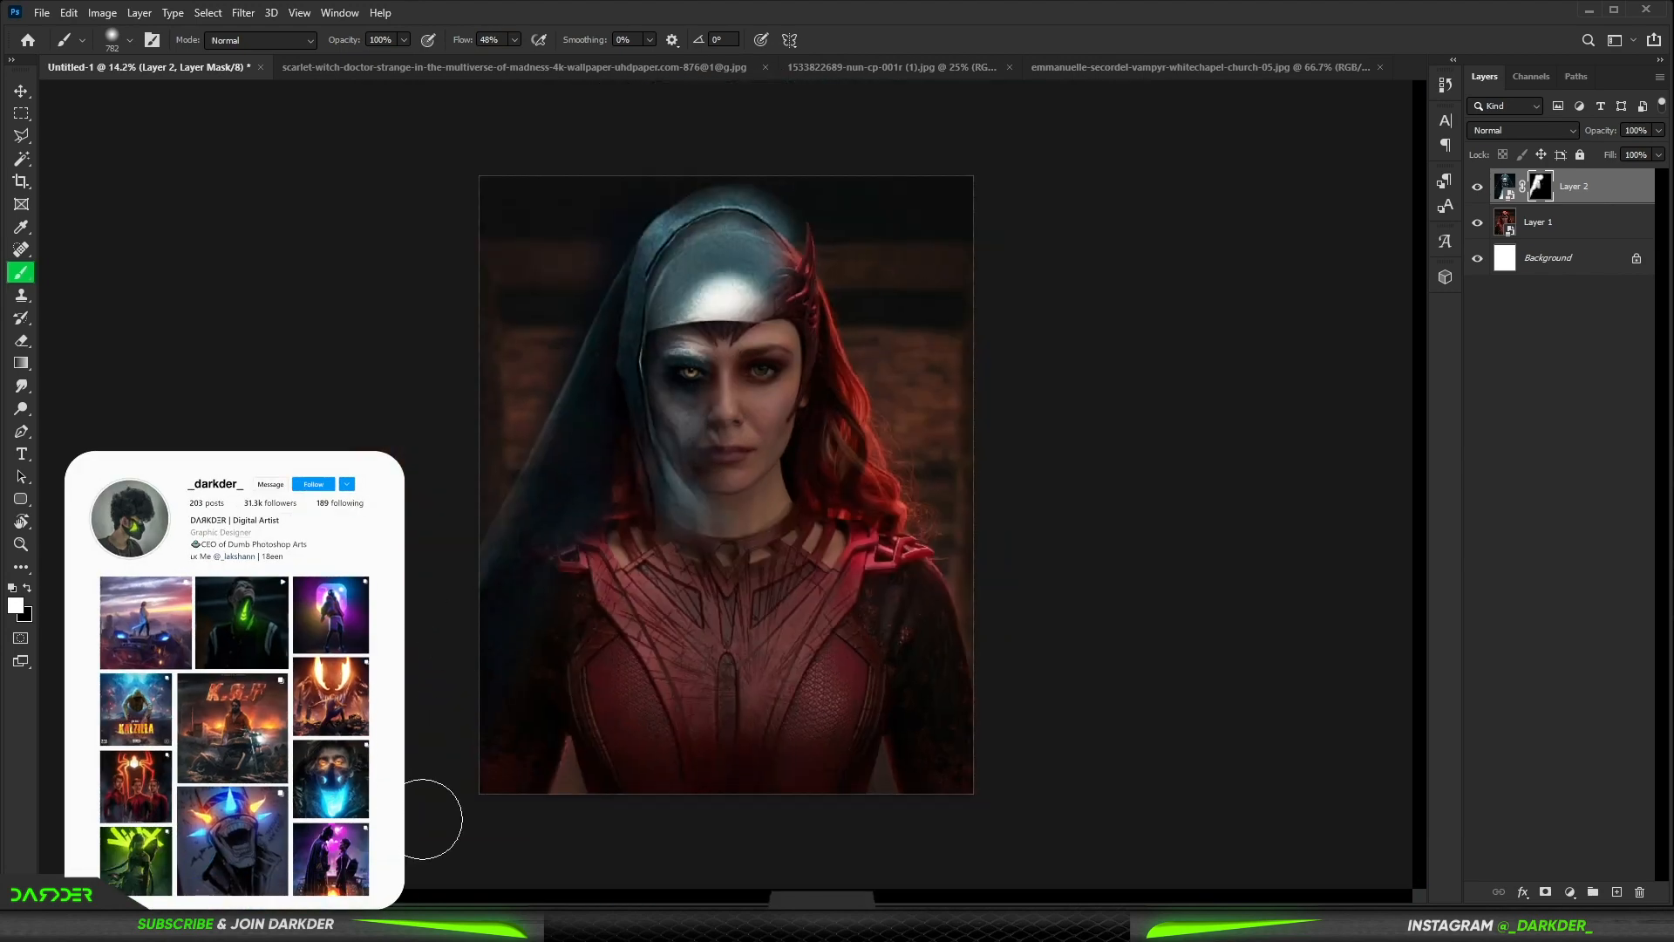
Step: Reveal the right side of the nun's veil from the top of the head down past the shoulder on the mask
{"action": "scroll", "coordinate": [830, 218], "scroll_direction": "up", "scroll_amount": 3}
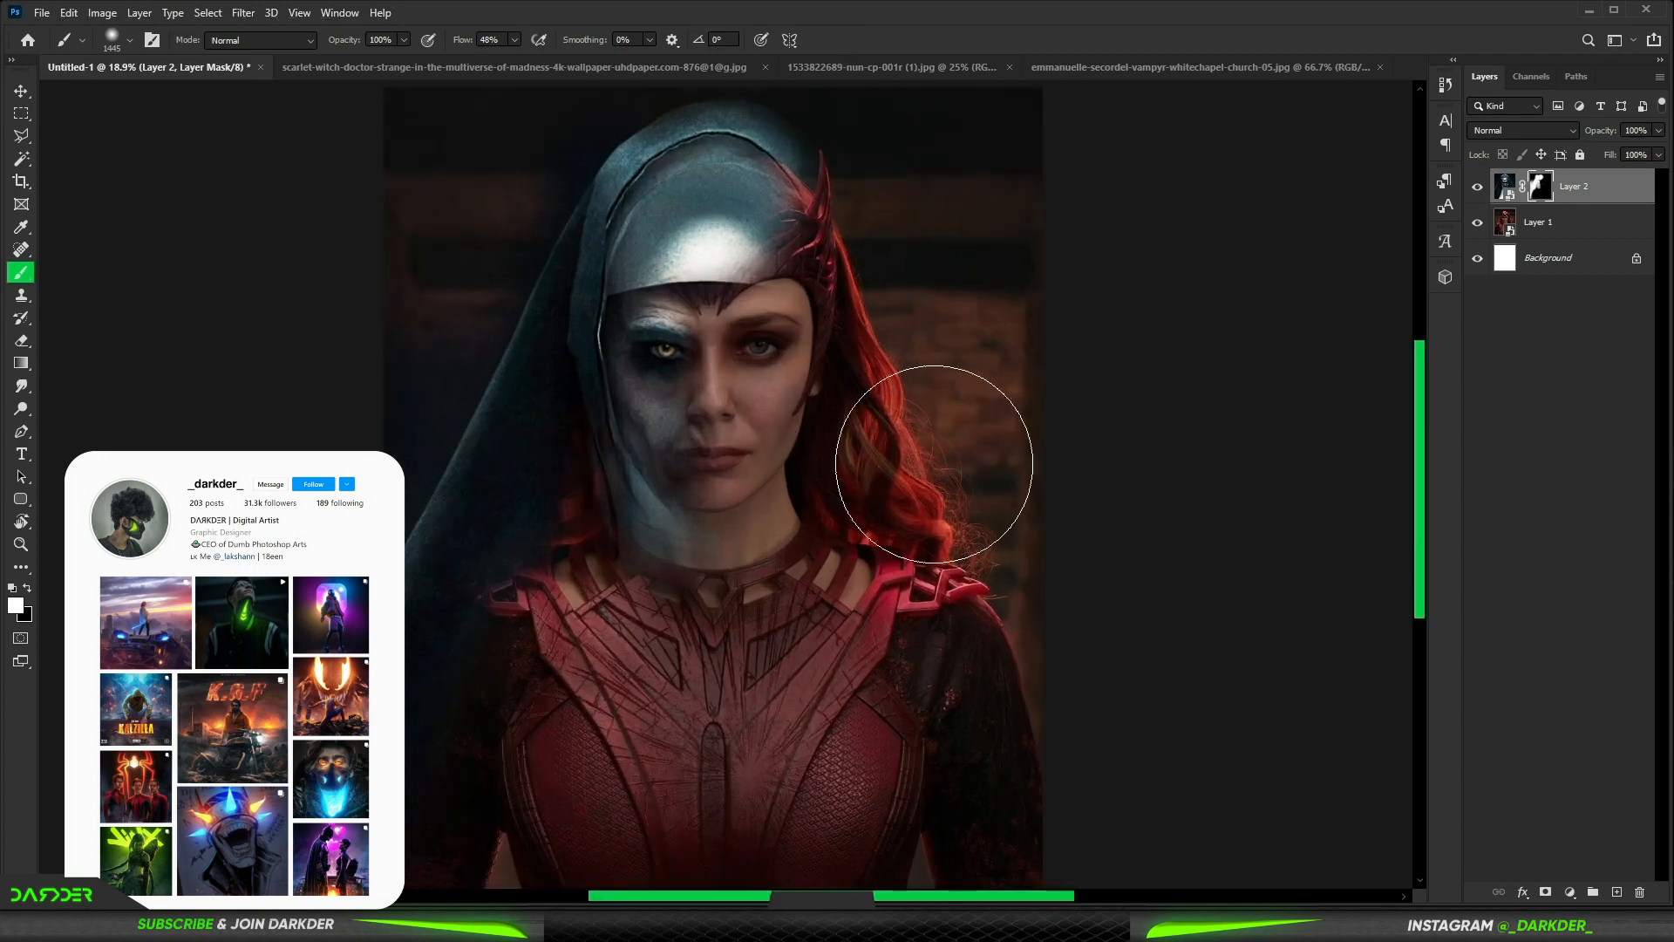
{"action": "left_click_drag", "start_coordinate": [933, 468], "coordinate": [1069, 740]}
{"action": "right_click", "coordinate": [944, 396], "text": "alt"}
{"action": "left_click_drag", "start_coordinate": [926, 456], "coordinate": [900, 312]}
{"action": "left_click_drag", "start_coordinate": [832, 167], "coordinate": [834, 187]}
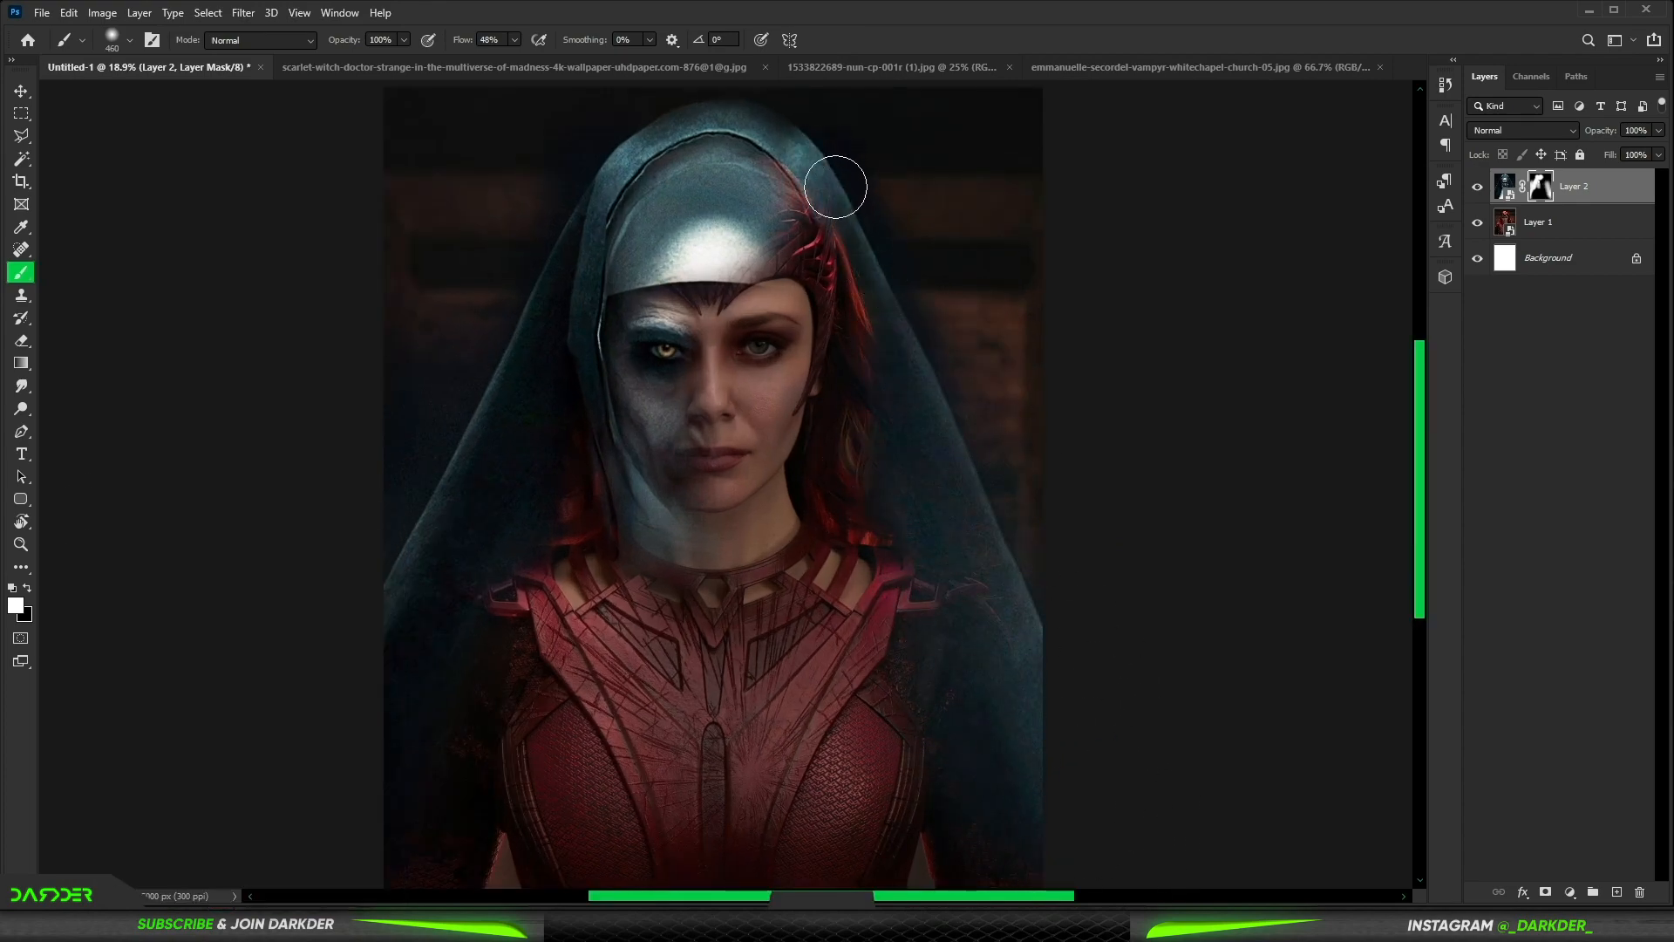
Step: Paint black on the mask to bring back the right horn of the red headpiece over the veil
{"action": "scroll", "coordinate": [829, 174], "scroll_direction": "up", "scroll_amount": 12}
{"action": "key", "text": "x"}
{"action": "mouse_move", "coordinate": [843, 247]}
{"action": "left_mouse_down"}
{"action": "mouse_move", "coordinate": [832, 152]}
{"action": "mouse_move", "coordinate": [762, 210]}
{"action": "mouse_move", "coordinate": [791, 148]}
{"action": "mouse_move", "coordinate": [766, 131]}
{"action": "left_mouse_up"}
{"action": "scroll", "coordinate": [848, 211], "scroll_direction": "up", "scroll_amount": 3}
Step: Cover the red hair around the headpiece horn with the veil by painting white on the mask with a smaller brush
{"action": "right_click", "coordinate": [846, 211], "text": "alt"}
{"action": "key", "text": "x"}
{"action": "right_click", "coordinate": [795, 191]}
{"action": "left_click", "coordinate": [930, 340]}
{"action": "left_click", "coordinate": [901, 278]}
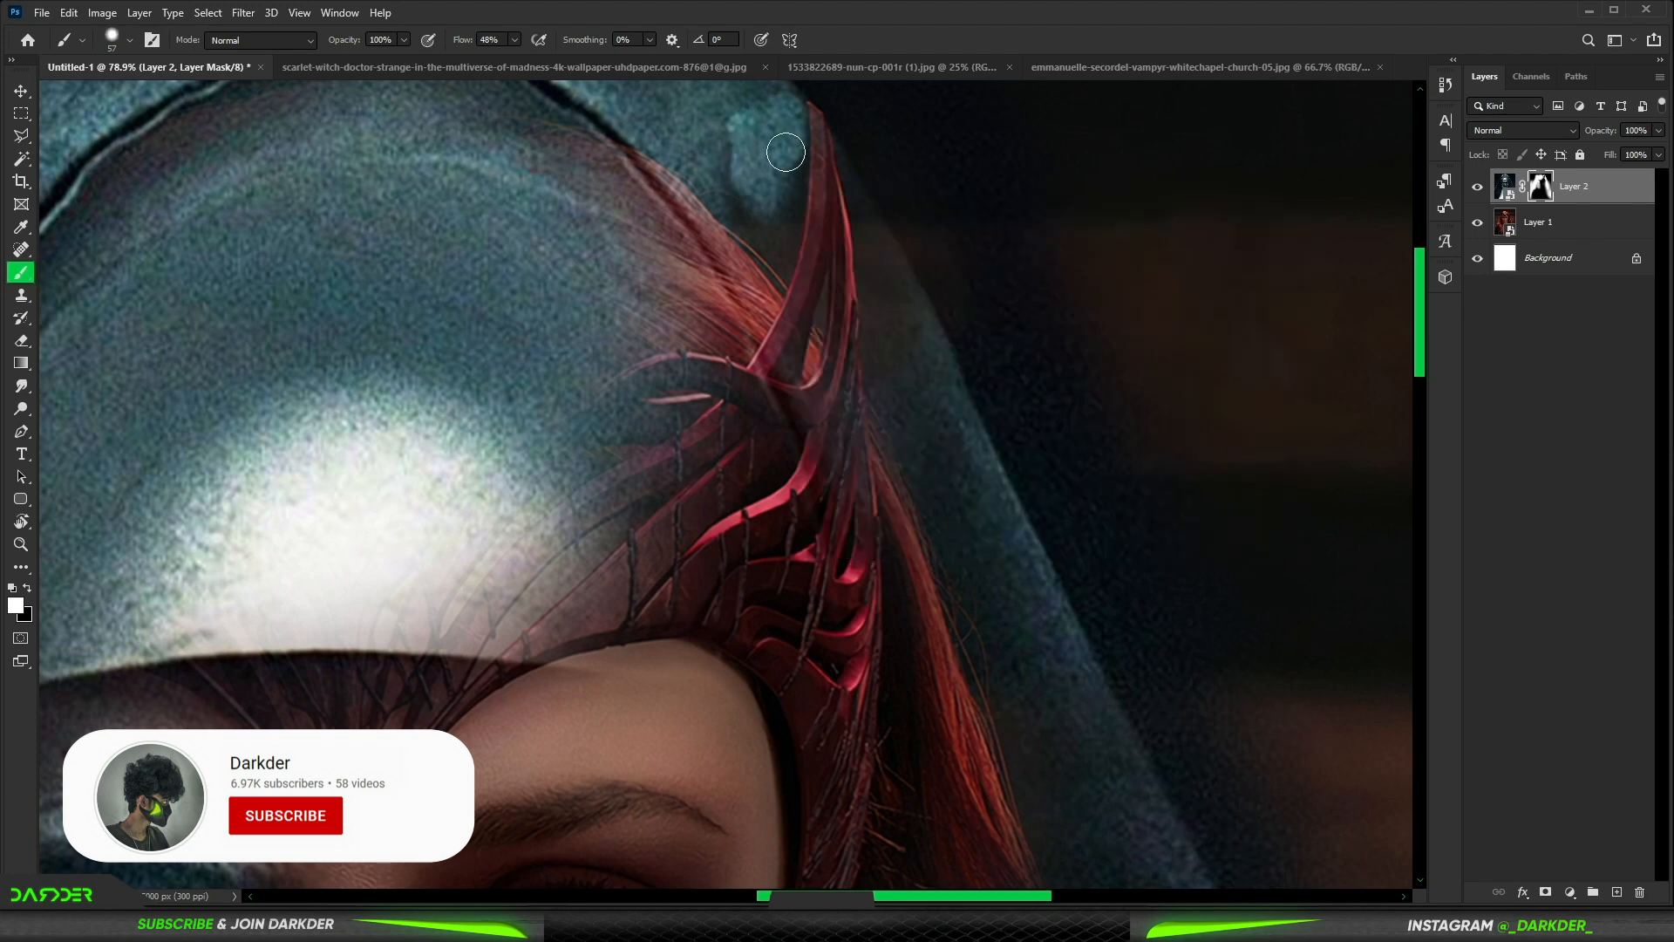
{"action": "right_click", "coordinate": [580, 315], "text": "alt"}
{"action": "mouse_move", "coordinate": [730, 280]}
{"action": "left_mouse_down"}
{"action": "mouse_move", "coordinate": [637, 267]}
{"action": "mouse_move", "coordinate": [497, 149]}
{"action": "left_mouse_up"}
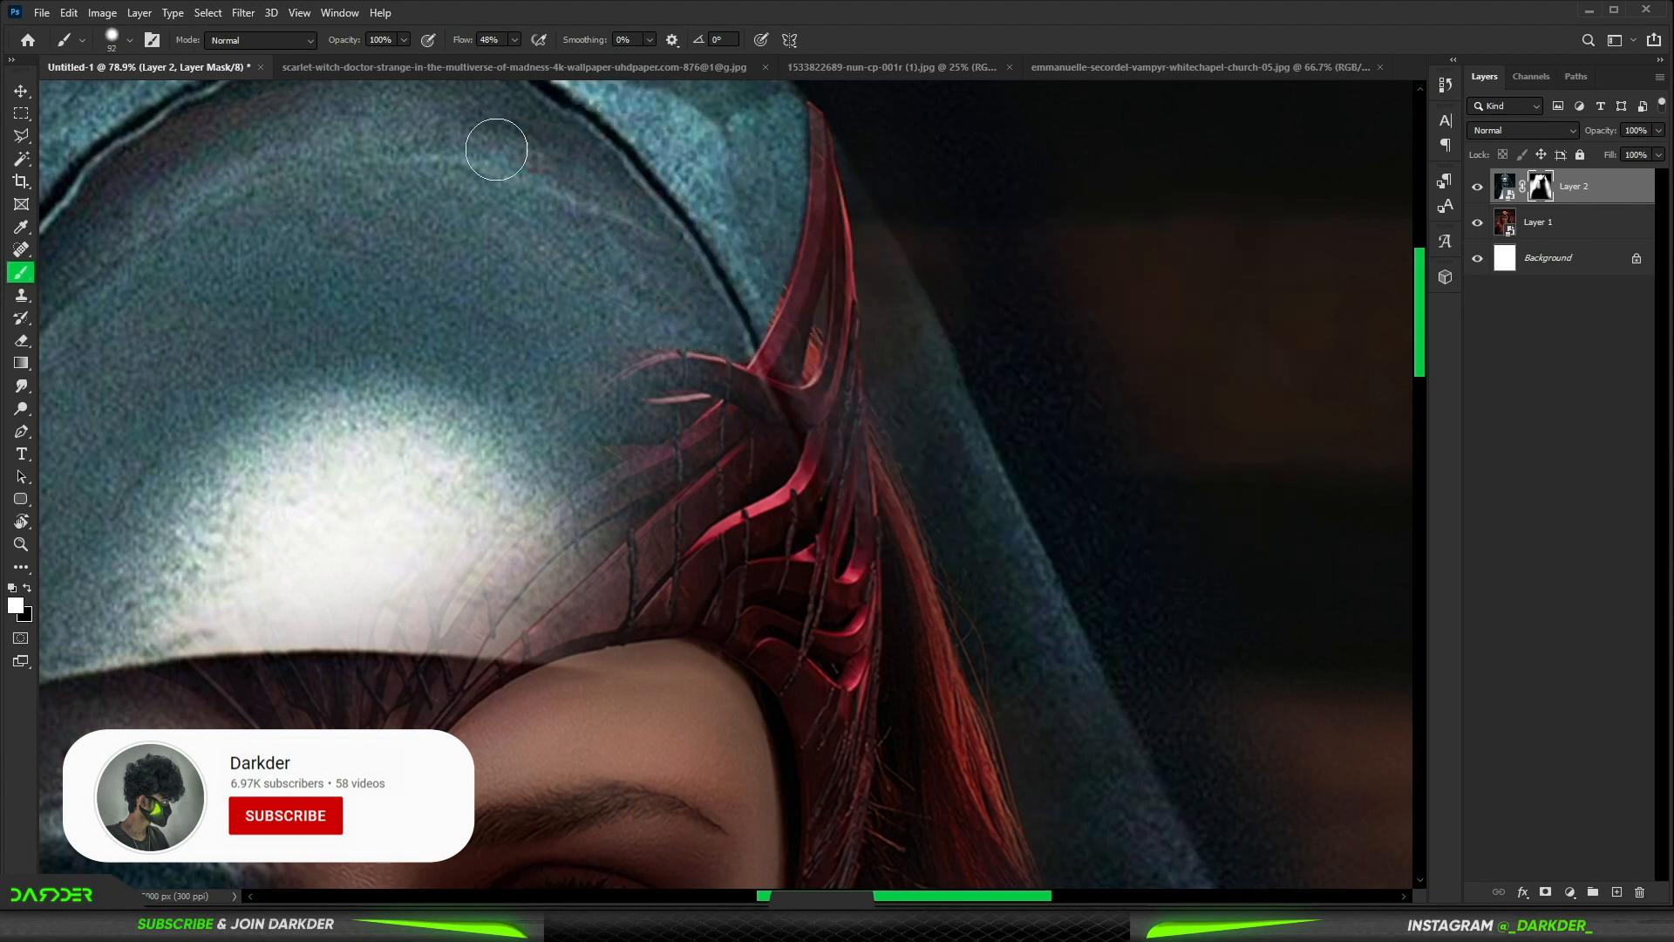
{"action": "left_click_drag", "start_coordinate": [843, 276], "coordinate": [727, 324]}
{"action": "left_click_drag", "start_coordinate": [750, 180], "coordinate": [774, 309]}
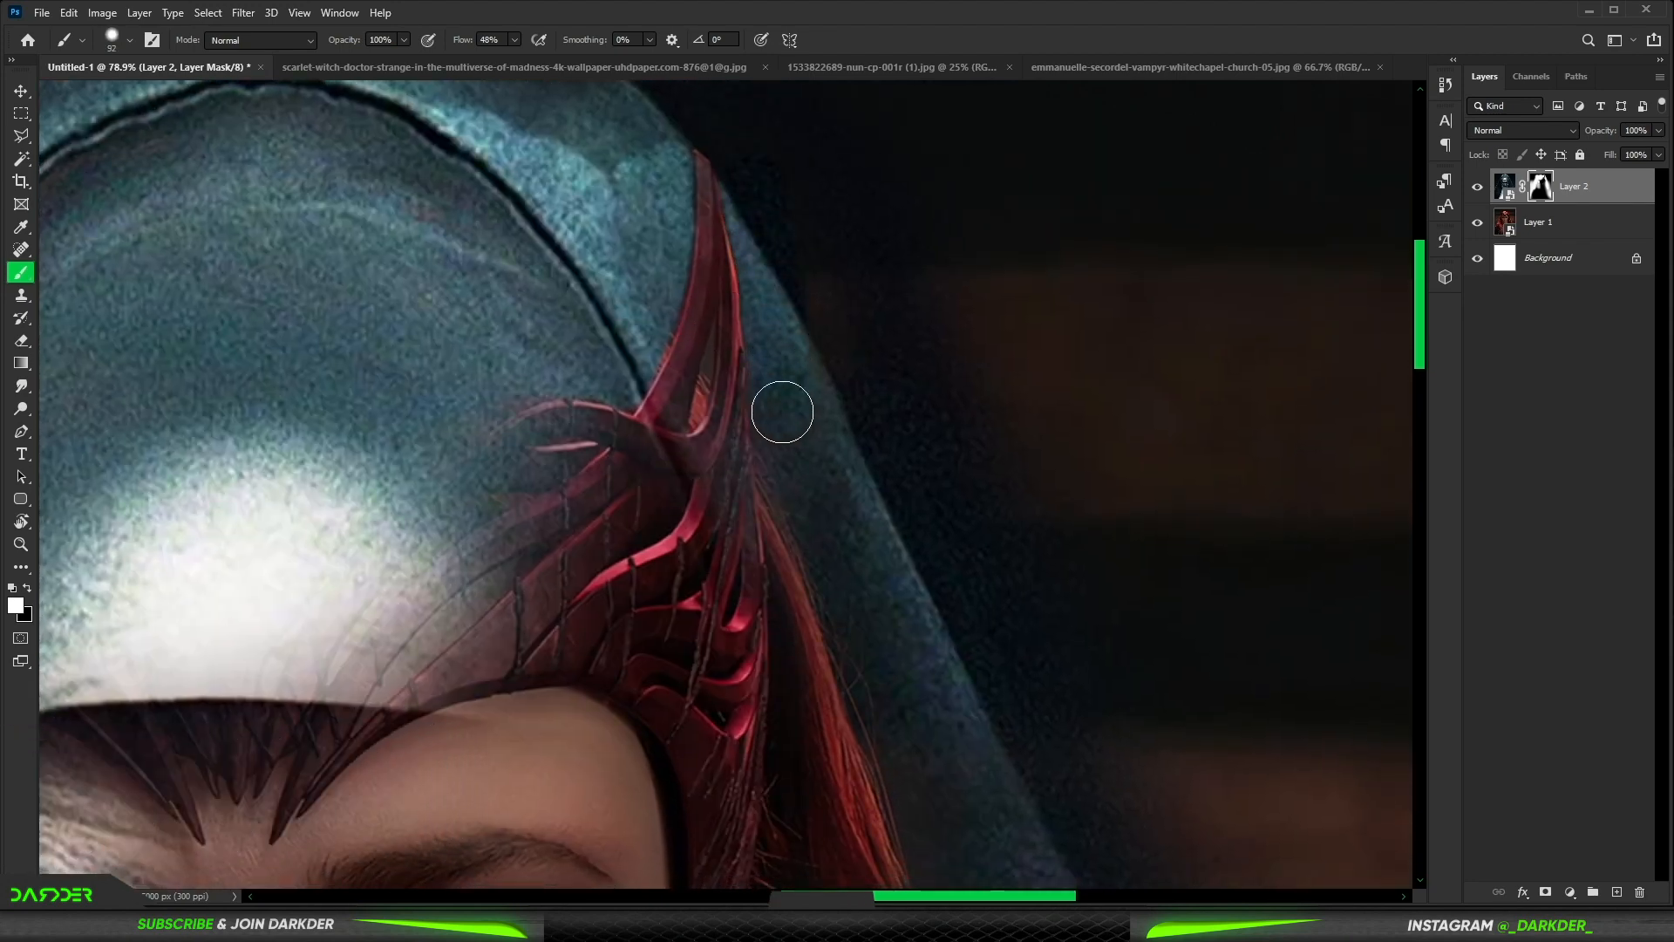
Step: Clean the horn's edges and fill its narrow inner opening with the veil using a very small brush on the mask
{"action": "scroll", "coordinate": [699, 347], "scroll_direction": "up", "scroll_amount": 3}
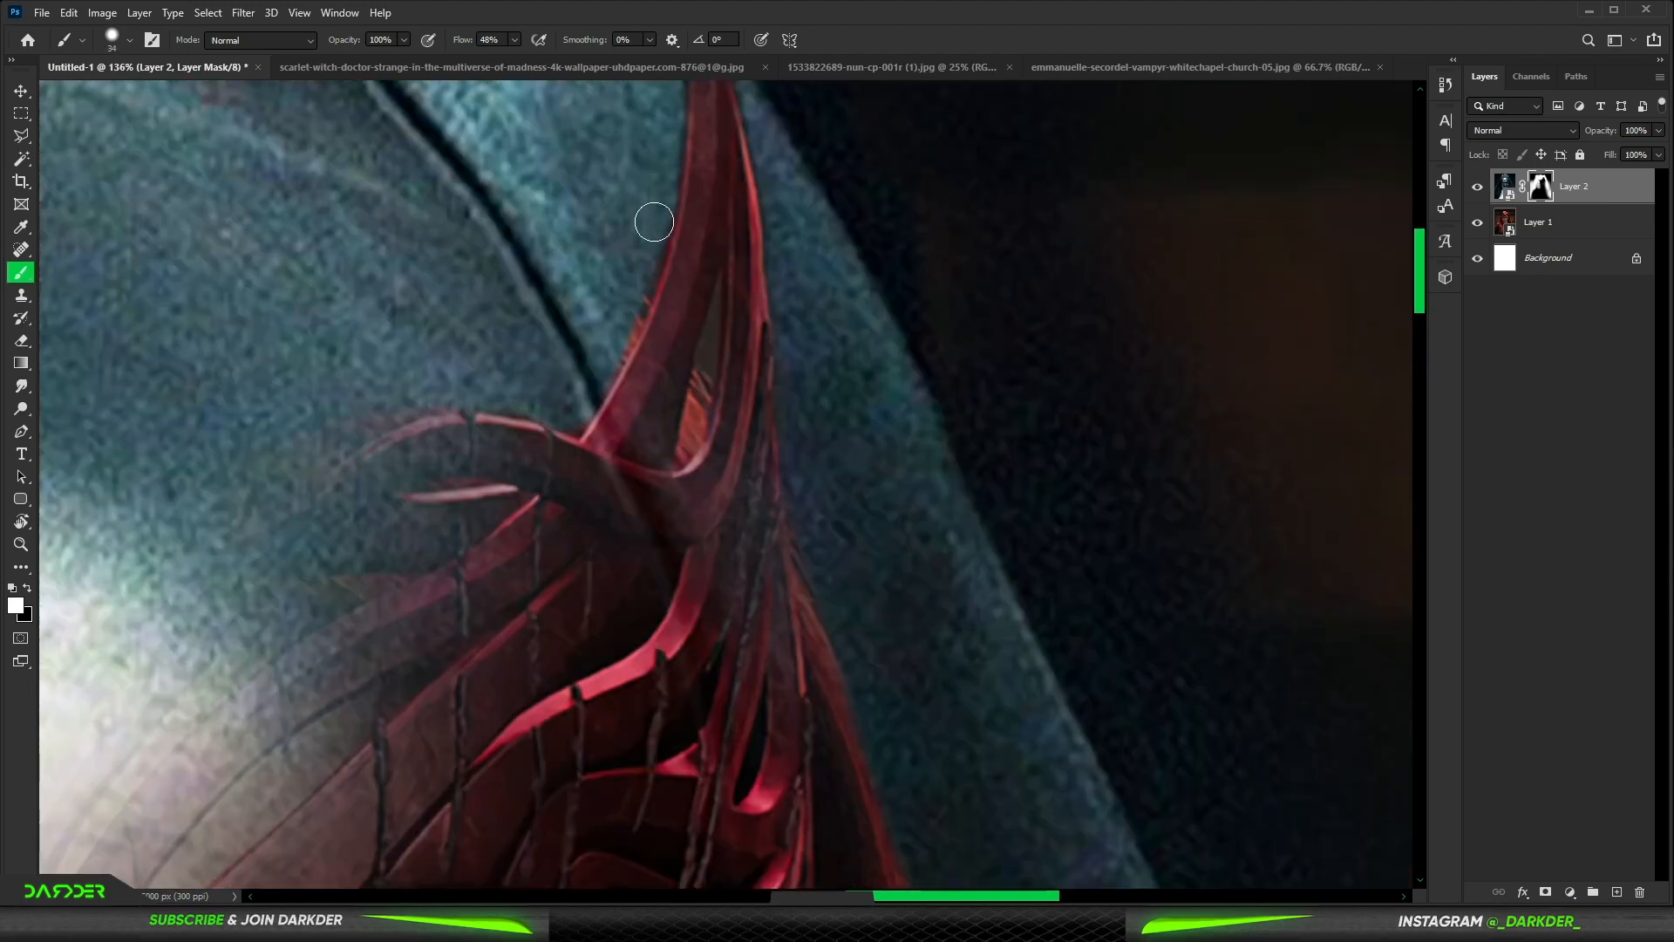
{"action": "right_click", "coordinate": [720, 331], "text": "alt"}
{"action": "scroll", "coordinate": [712, 336], "scroll_direction": "up", "scroll_amount": 3}
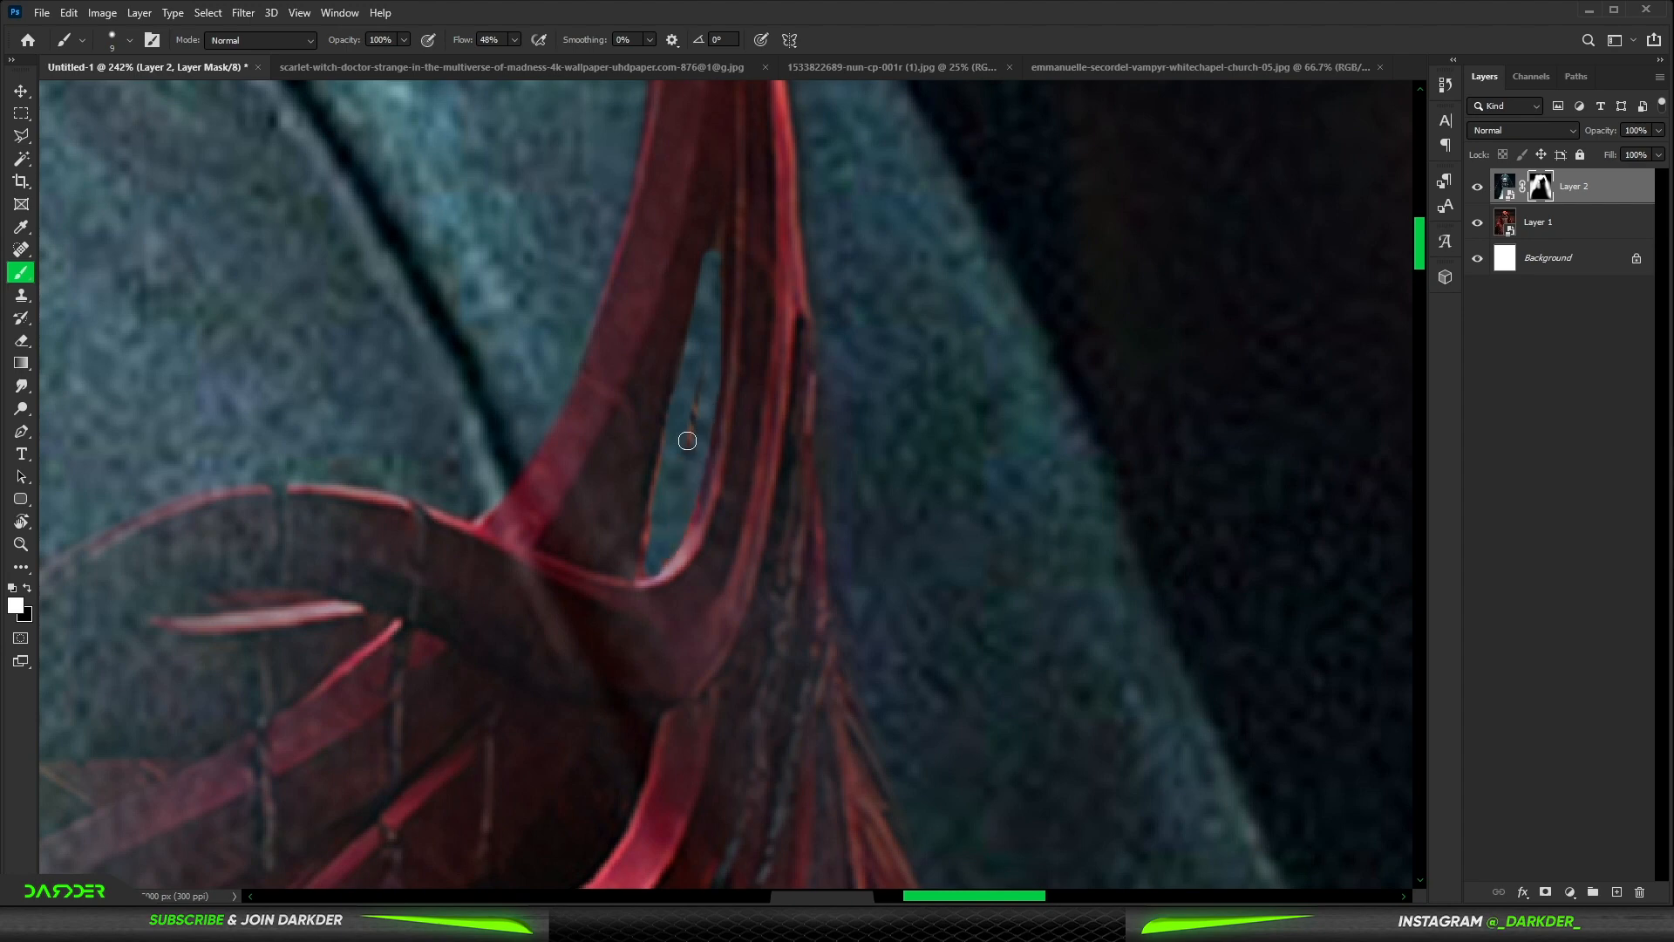
{"action": "scroll", "coordinate": [728, 388], "scroll_direction": "down", "scroll_amount": 12}
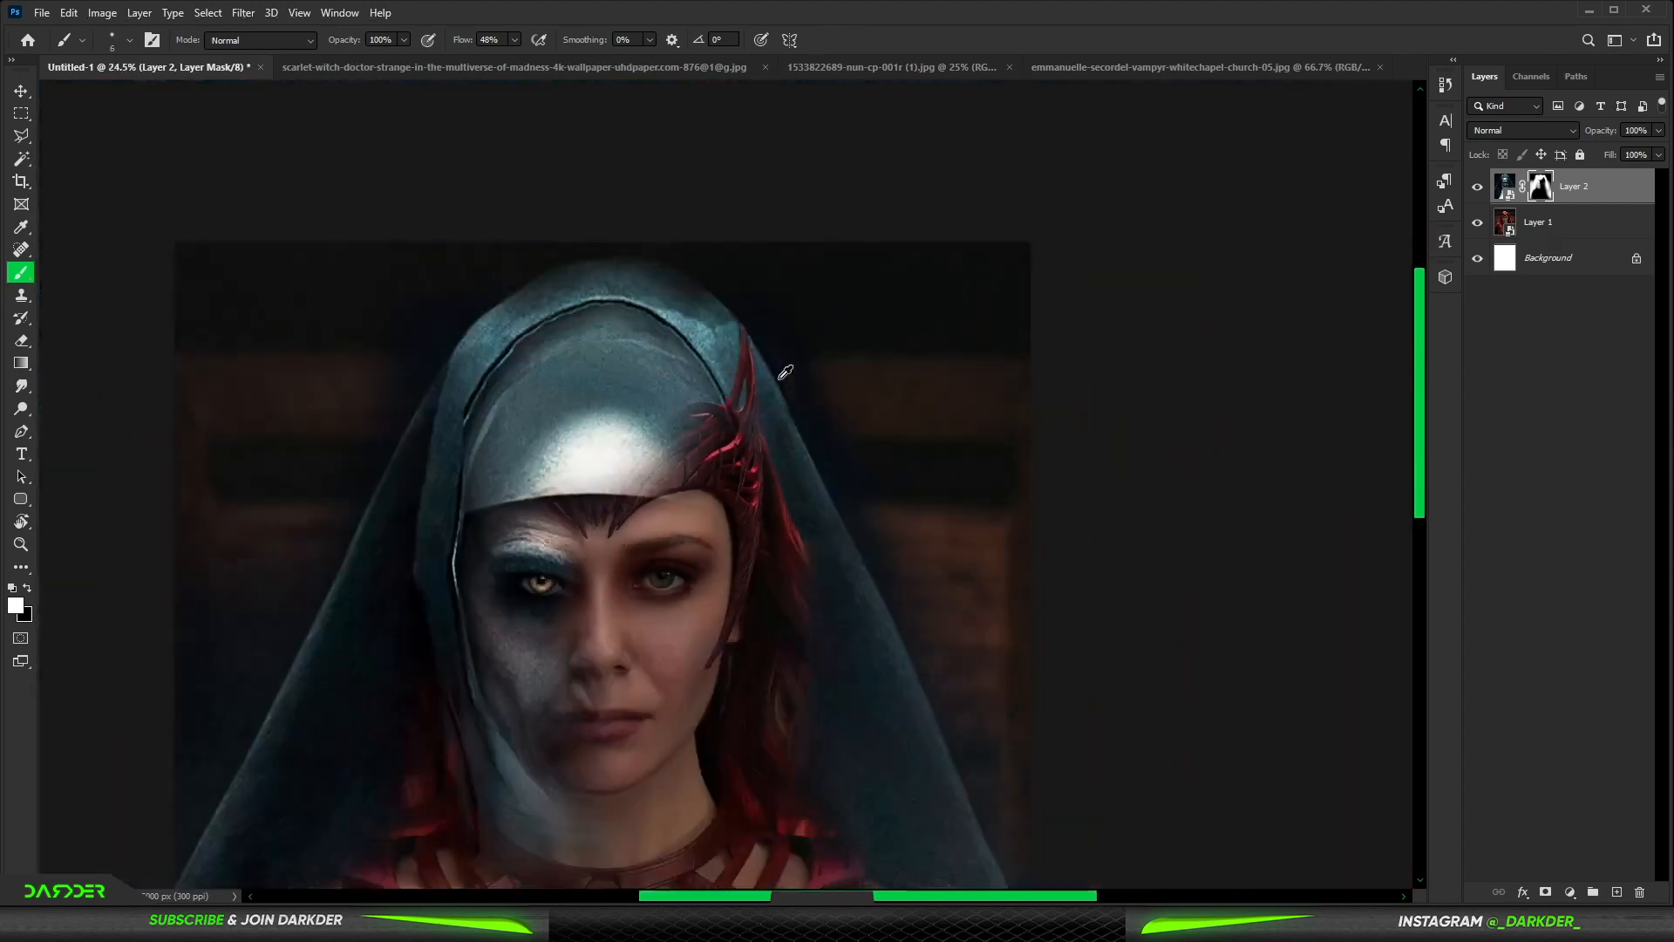
Step: Blend the headpiece's edge into the forehead cloth and strengthen the nun's eye on the mask using a large soft brush
{"action": "scroll", "coordinate": [824, 582], "scroll_direction": "up", "scroll_amount": 1}
{"action": "right_click", "coordinate": [803, 615]}
{"action": "double_click", "coordinate": [778, 616]}
{"action": "left_click", "coordinate": [741, 423]}
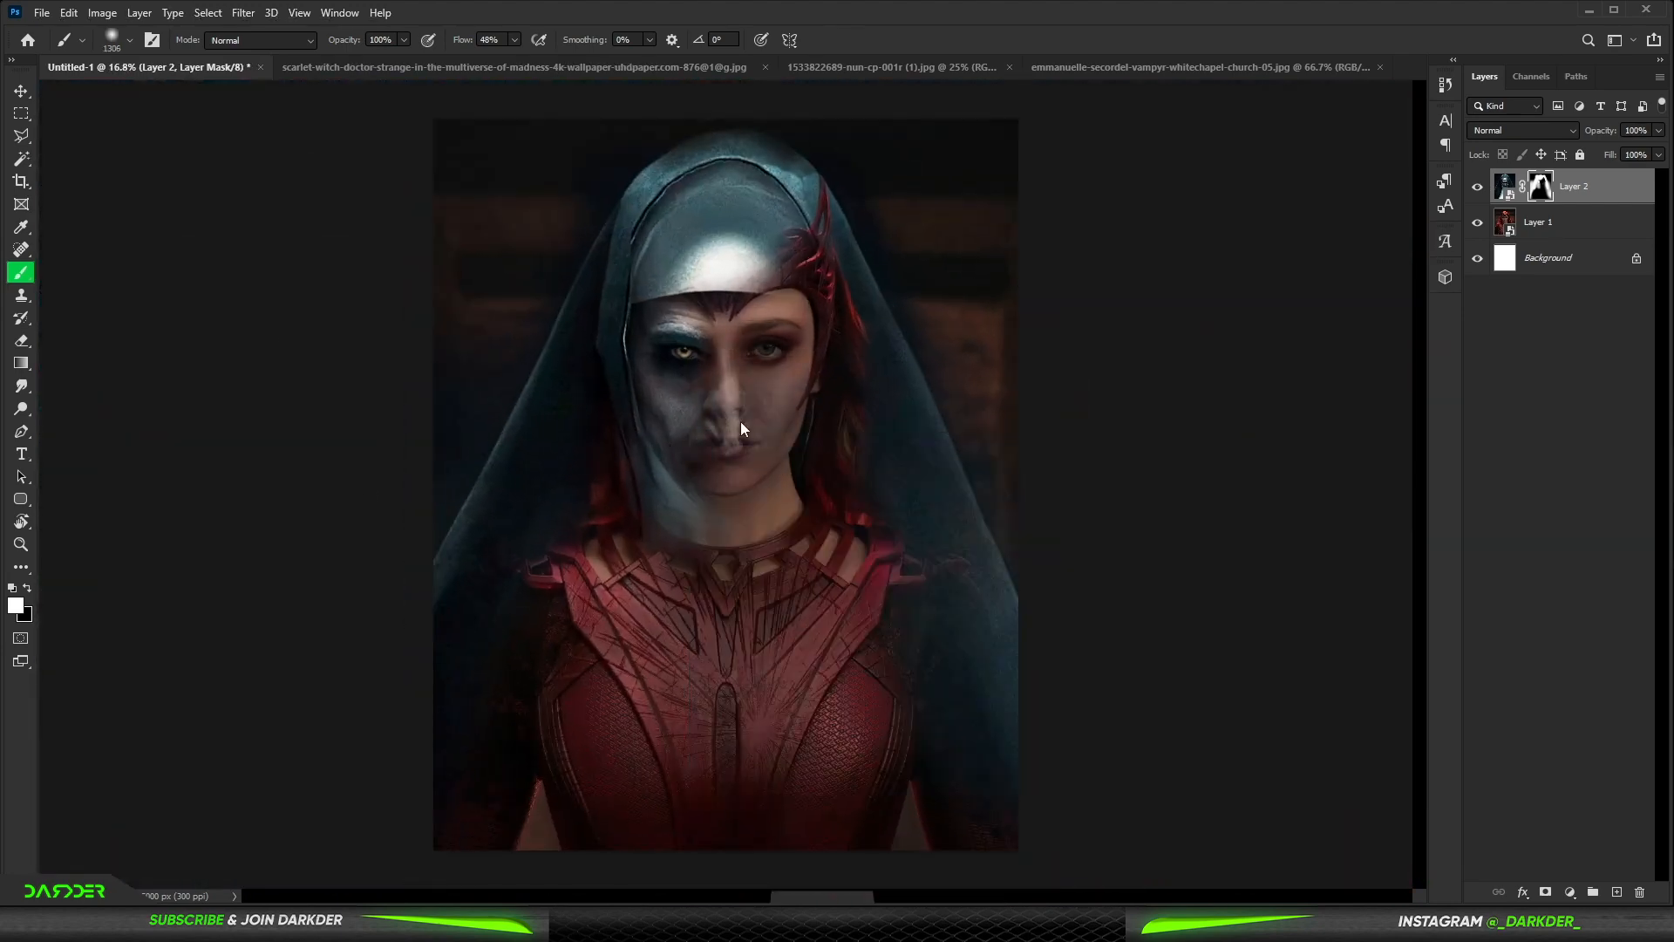
{"action": "scroll", "coordinate": [694, 458], "scroll_direction": "up", "scroll_amount": 5}
{"action": "key", "text": "x"}
{"action": "mouse_move", "coordinate": [699, 225]}
{"action": "left_mouse_down"}
{"action": "mouse_move", "coordinate": [778, 148]}
{"action": "mouse_move", "coordinate": [805, 180]}
{"action": "mouse_move", "coordinate": [858, 188]}
{"action": "left_mouse_up"}
{"action": "right_click", "coordinate": [920, 193], "text": "alt"}
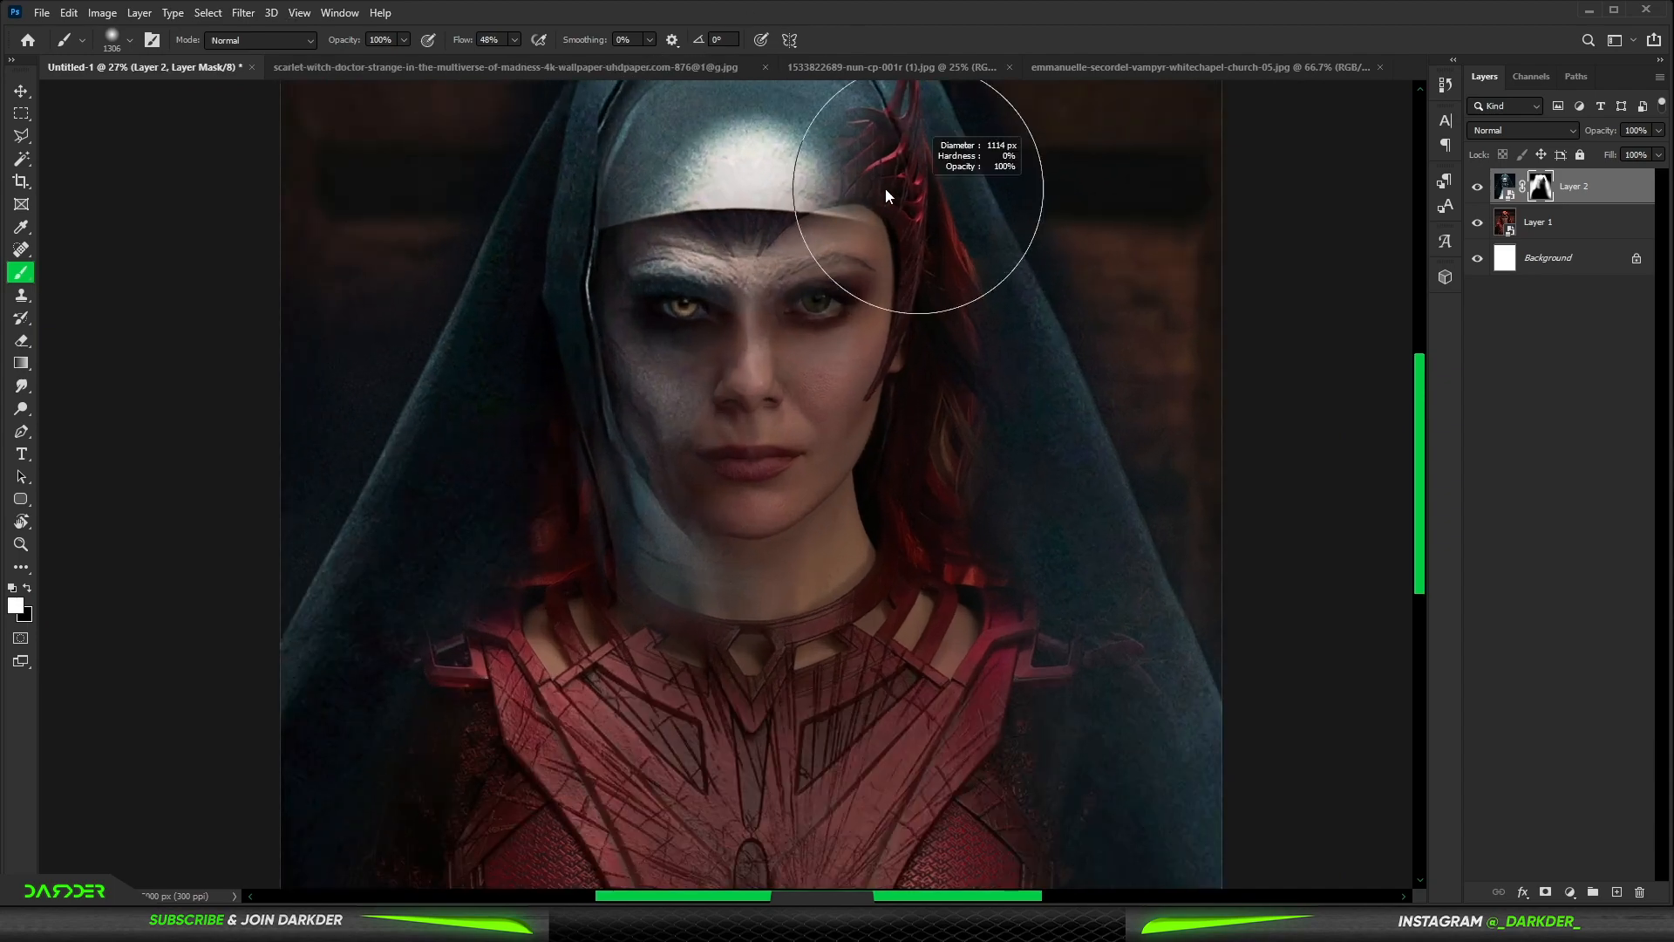
{"action": "key", "text": "x"}
{"action": "key", "text": "x"}
{"action": "left_click_drag", "start_coordinate": [675, 307], "coordinate": [695, 312]}
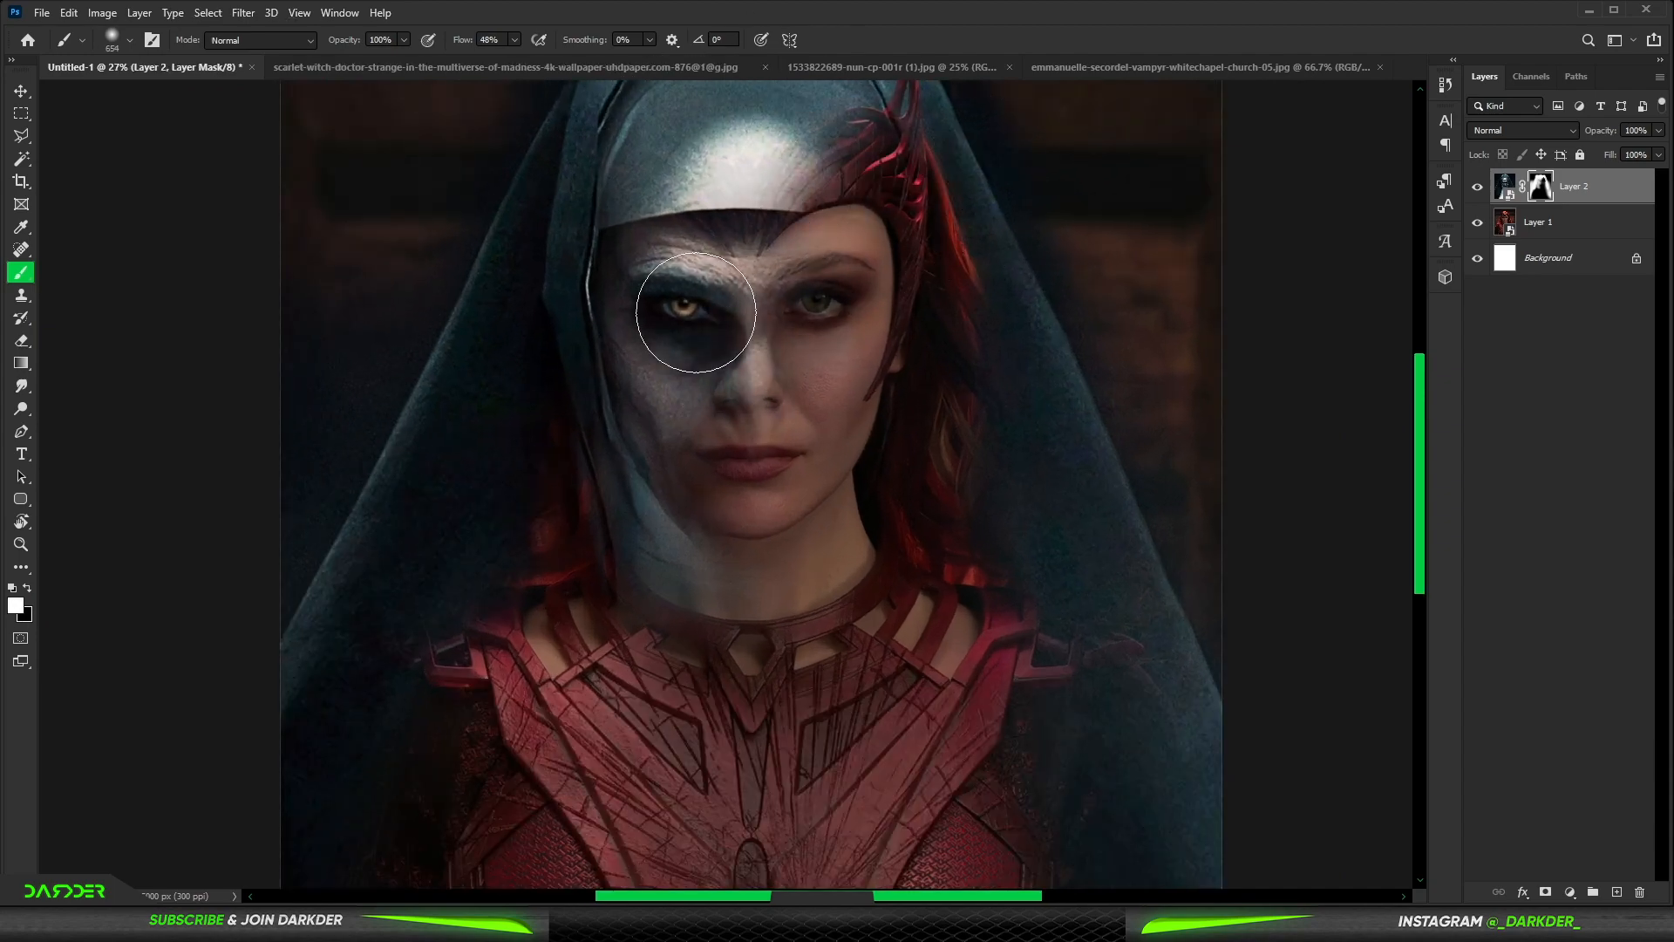
Step: Refine the mask around the jaw, neck and left shoulder to smooth the transition between the nun and the portrait
{"action": "scroll", "coordinate": [530, 723], "scroll_direction": "up", "scroll_amount": 7}
{"action": "key", "text": "x"}
{"action": "mouse_move", "coordinate": [579, 550]}
{"action": "left_mouse_down"}
{"action": "mouse_move", "coordinate": [734, 487]}
{"action": "mouse_move", "coordinate": [610, 488]}
{"action": "mouse_move", "coordinate": [558, 385]}
{"action": "mouse_move", "coordinate": [553, 671]}
{"action": "mouse_move", "coordinate": [472, 587]}
{"action": "left_mouse_up"}
{"action": "key", "text": "x"}
{"action": "mouse_move", "coordinate": [730, 586]}
{"action": "left_mouse_down"}
{"action": "mouse_move", "coordinate": [858, 434]}
{"action": "mouse_move", "coordinate": [768, 541]}
{"action": "left_mouse_up"}
{"action": "scroll", "coordinate": [866, 253], "scroll_direction": "up", "scroll_amount": 2}
{"action": "right_click", "coordinate": [905, 427], "text": "alt"}
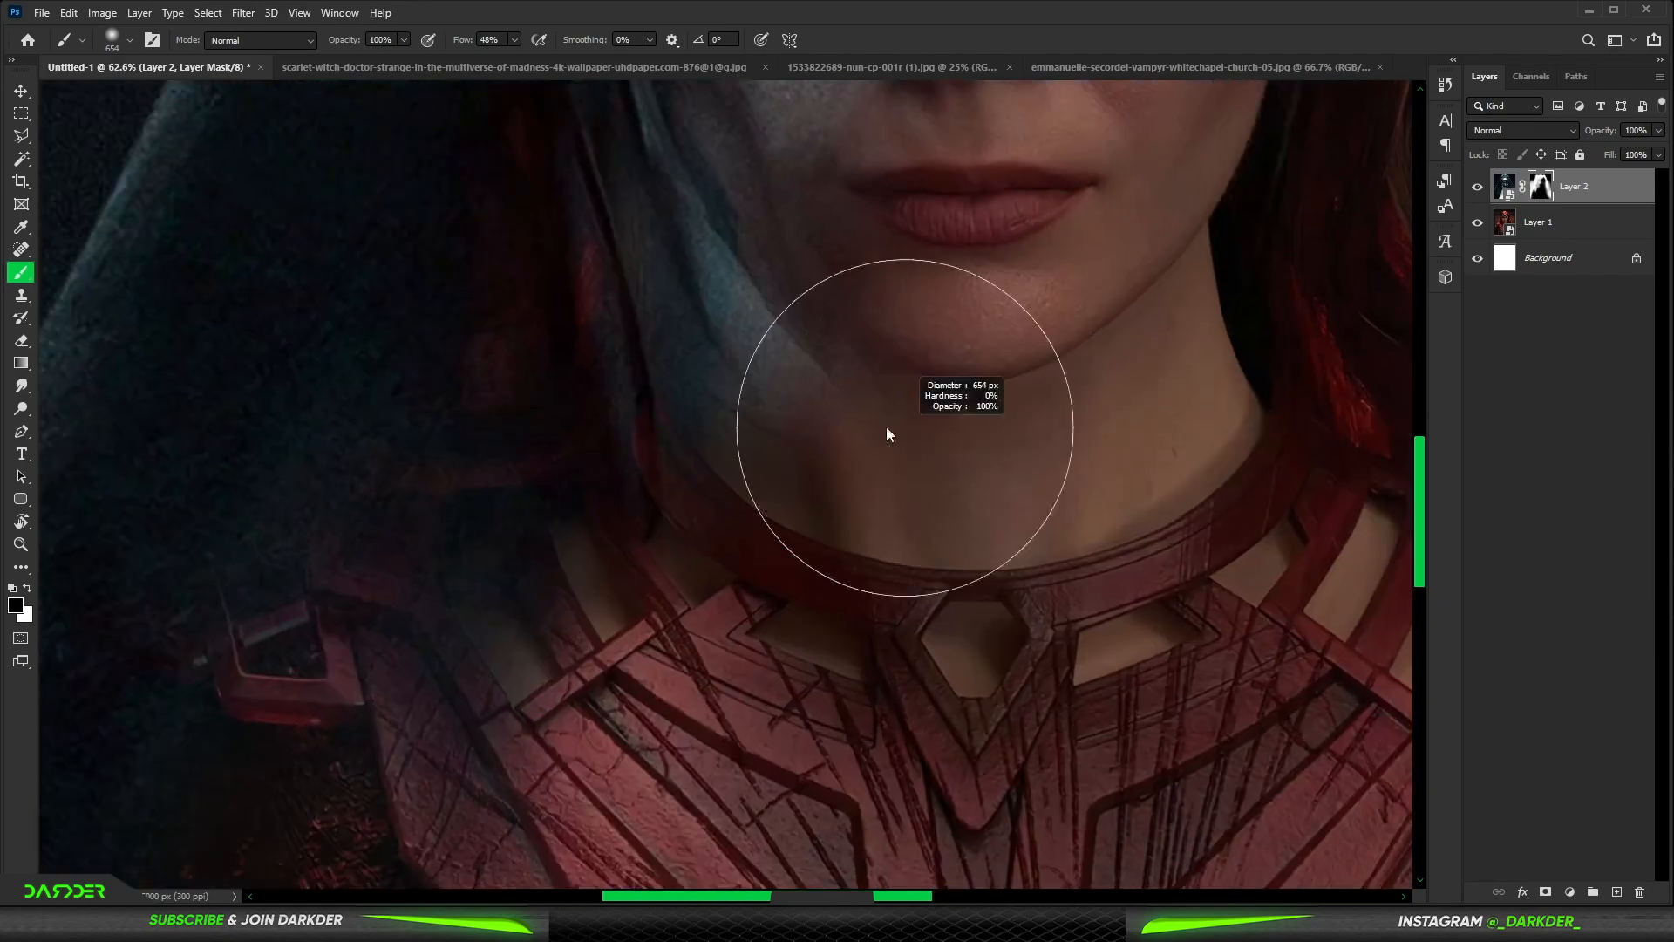
{"action": "scroll", "coordinate": [986, 297], "scroll_direction": "down", "scroll_amount": 5}
Step: Reveal the nun's skin on the left side of the forehead by painting white on the mask
{"action": "scroll", "coordinate": [636, 261], "scroll_direction": "up", "scroll_amount": 4}
{"action": "key", "text": "x"}
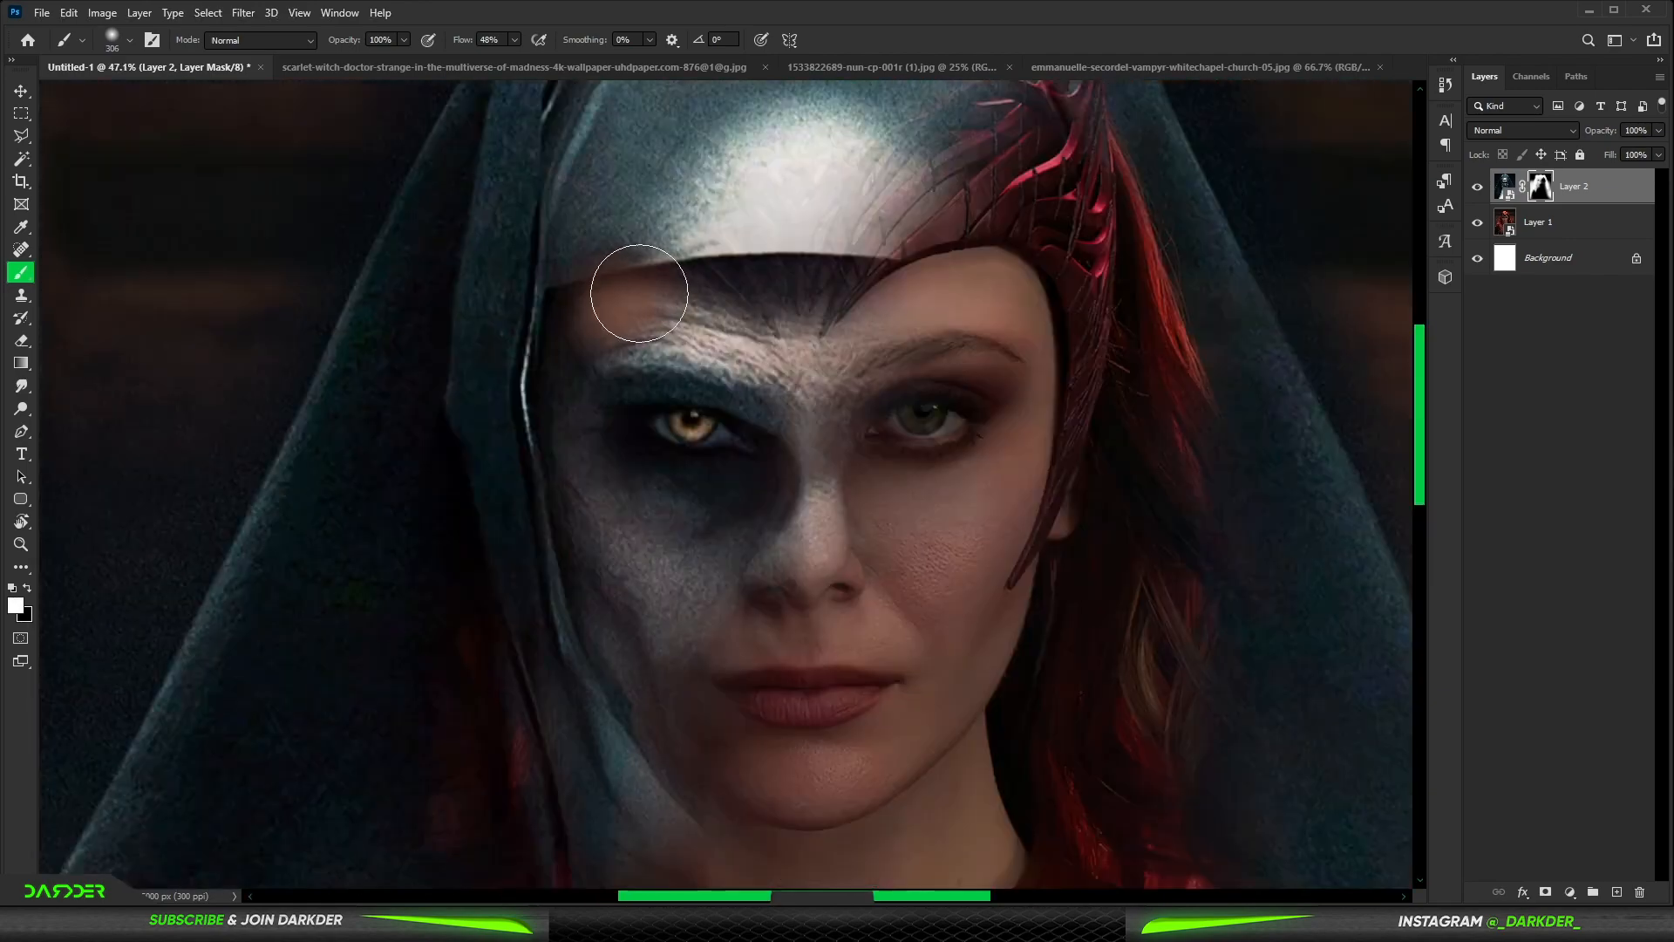
{"action": "scroll", "coordinate": [573, 230], "scroll_direction": "down", "scroll_amount": 5}
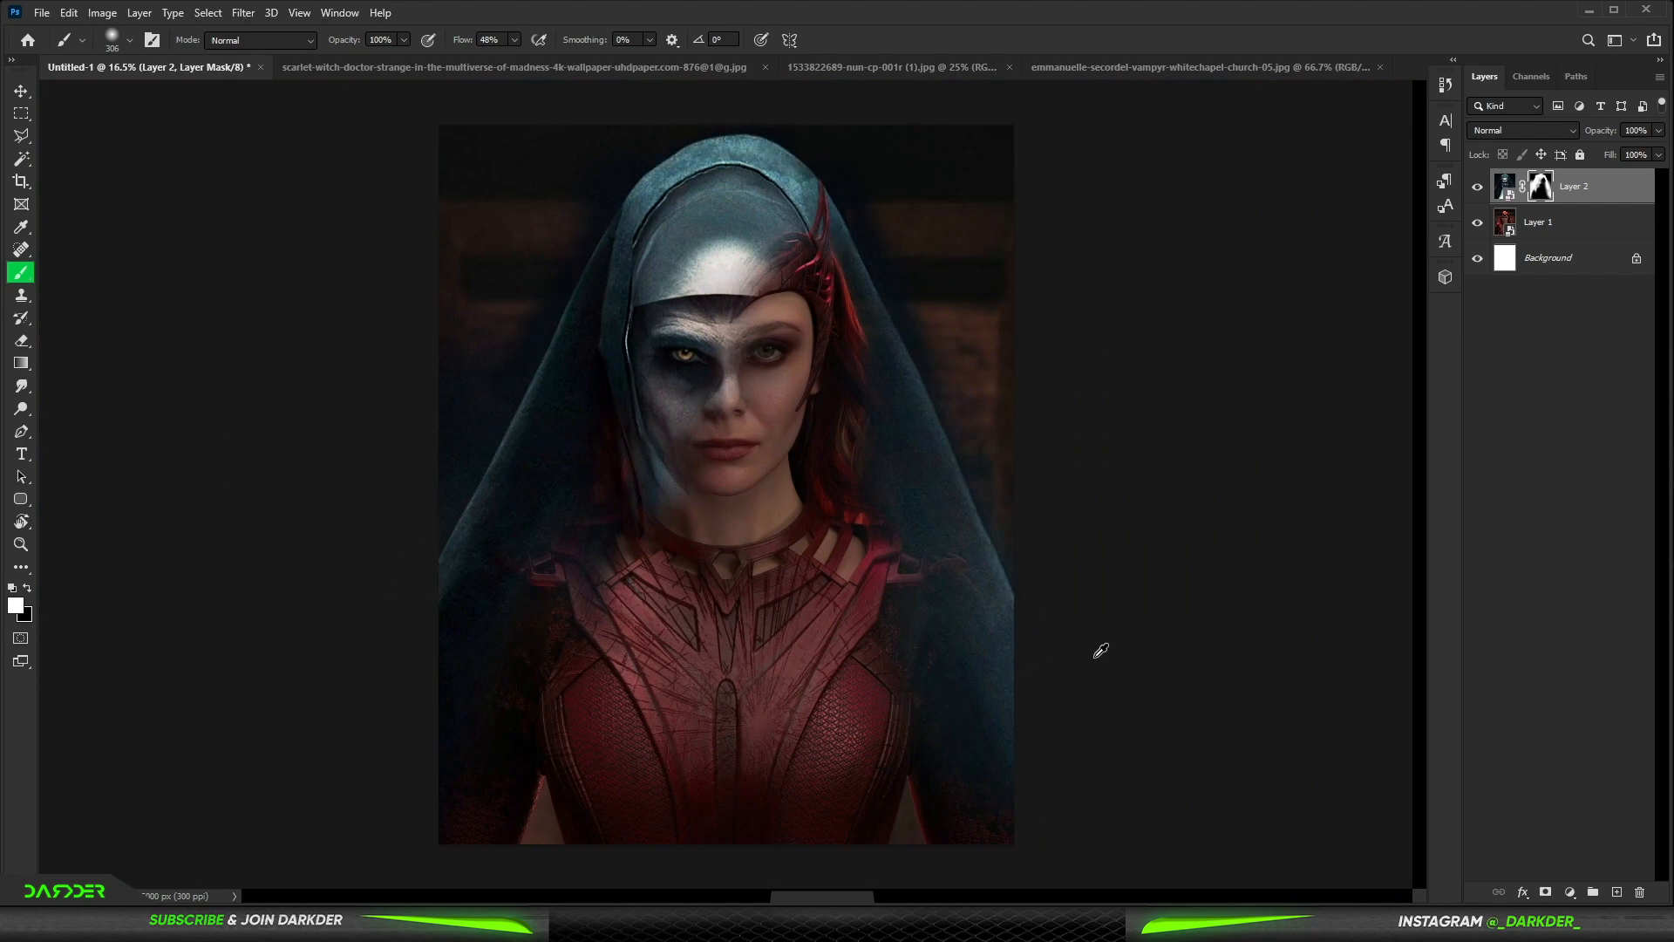
Step: Restore the headpiece's pattern above the right eyebrow by painting black on the mask with a brush of about 161 px
{"action": "scroll", "coordinate": [758, 201], "scroll_direction": "up", "scroll_amount": 8}
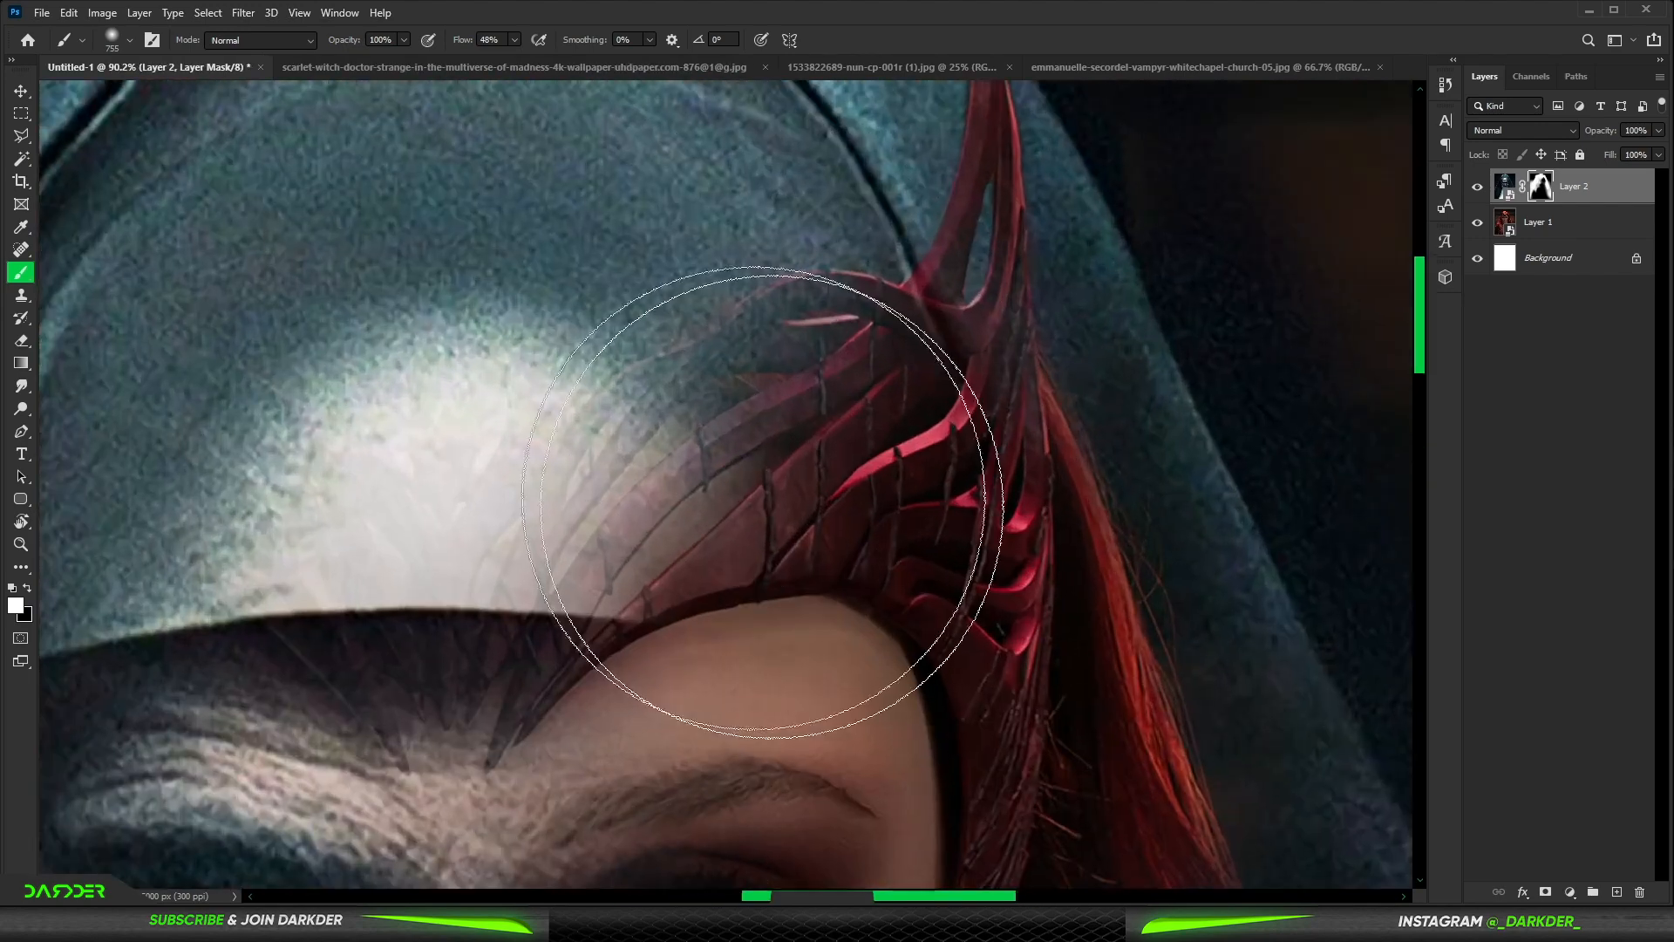
{"action": "right_click", "coordinate": [673, 543], "text": "alt"}
{"action": "key", "text": "x"}
{"action": "left_click_drag", "start_coordinate": [583, 652], "coordinate": [886, 436]}
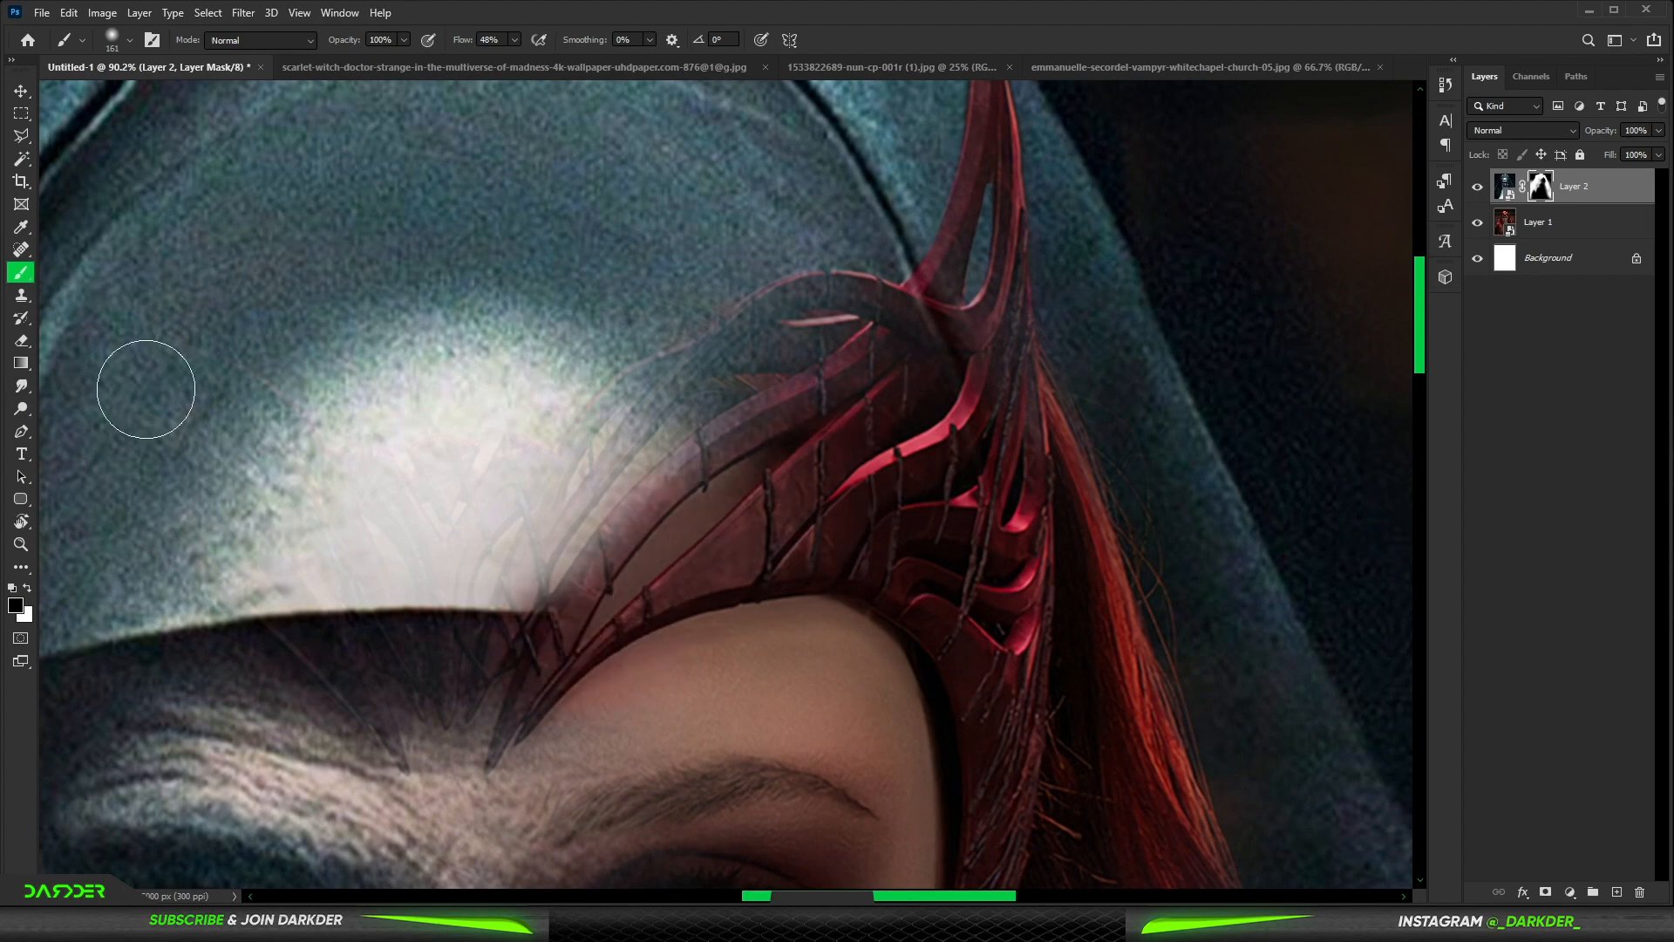
Step: Refine the headpiece's gaps and lower edge on the mask with a small soft brush at 12% flow
{"action": "scroll", "coordinate": [674, 633], "scroll_direction": "up", "scroll_amount": 4}
{"action": "right_click", "coordinate": [620, 552], "text": "alt"}
{"action": "mouse_move", "coordinate": [829, 306]}
{"action": "left_mouse_down"}
{"action": "mouse_move", "coordinate": [540, 576]}
{"action": "mouse_move", "coordinate": [480, 680]}
{"action": "mouse_move", "coordinate": [506, 613]}
{"action": "mouse_move", "coordinate": [649, 422]}
{"action": "mouse_move", "coordinate": [1006, 177]}
{"action": "left_mouse_up"}
{"action": "mouse_move", "coordinate": [669, 589]}
{"action": "left_mouse_down"}
{"action": "mouse_move", "coordinate": [1020, 253]}
{"action": "mouse_move", "coordinate": [837, 437]}
{"action": "mouse_move", "coordinate": [630, 593]}
{"action": "left_mouse_up"}
{"action": "right_click", "coordinate": [687, 578], "text": "alt"}
{"action": "left_click_drag", "start_coordinate": [404, 646], "coordinate": [878, 579]}
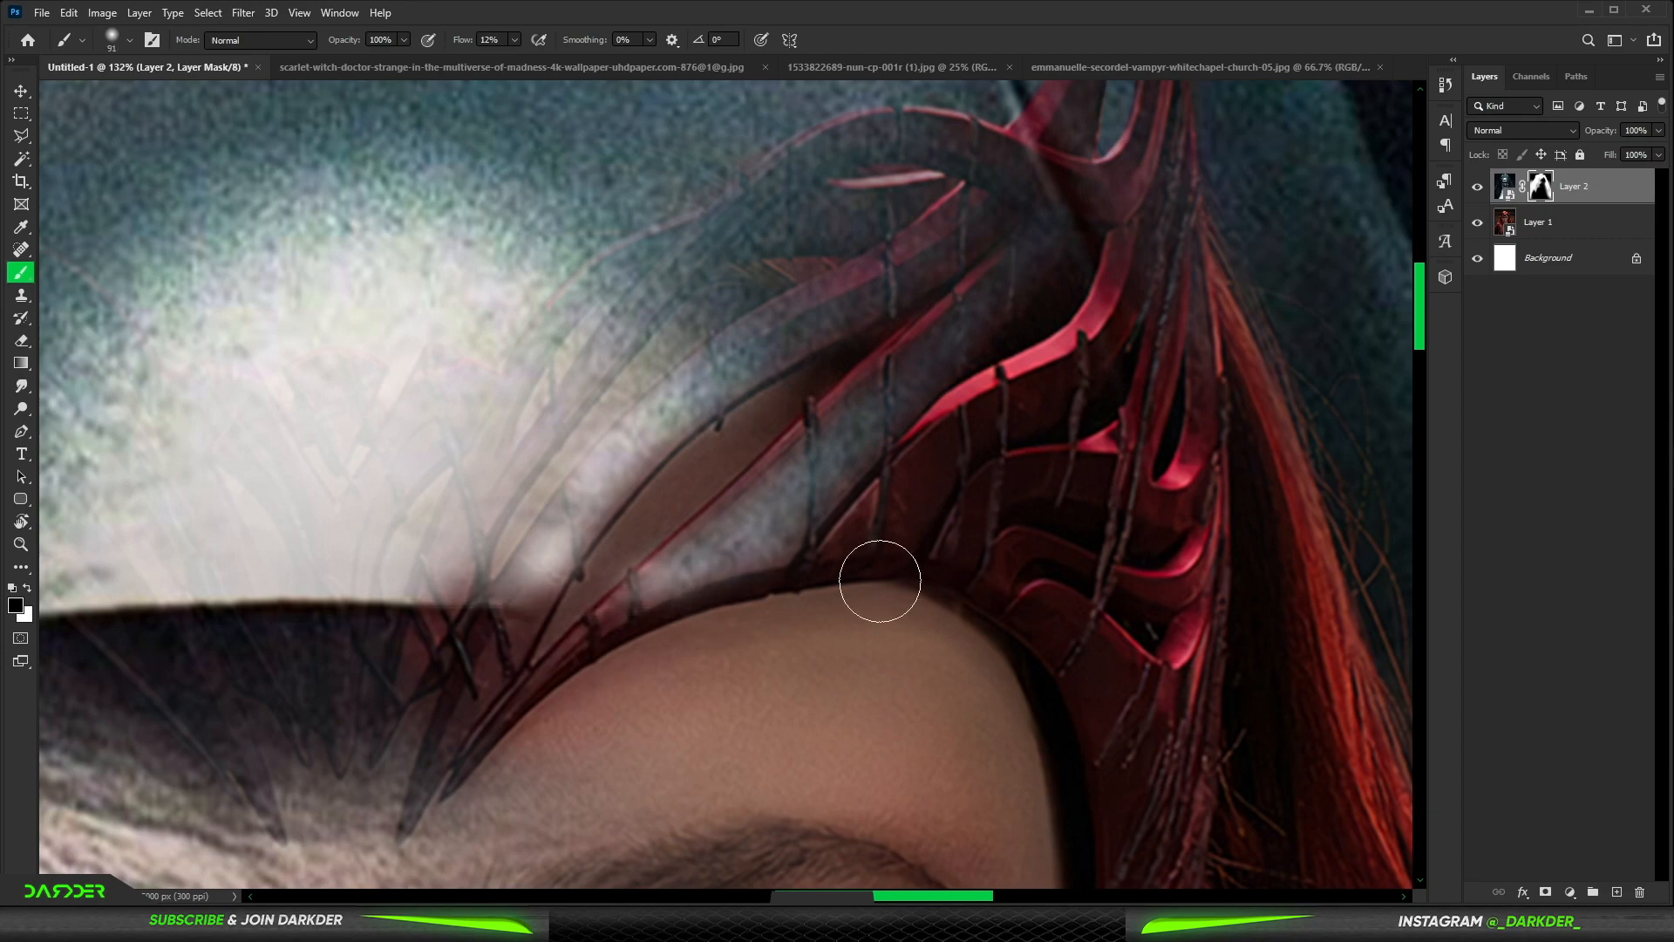
Step: Bring back the headpiece's upper curved prongs over the cloth by painting on the mask with a small low-flow brush
{"action": "scroll", "coordinate": [976, 358], "scroll_direction": "down", "scroll_amount": 11}
{"action": "scroll", "coordinate": [1000, 218], "scroll_direction": "up", "scroll_amount": 12}
{"action": "key", "text": "x"}
{"action": "right_click", "coordinate": [1081, 276], "text": "alt"}
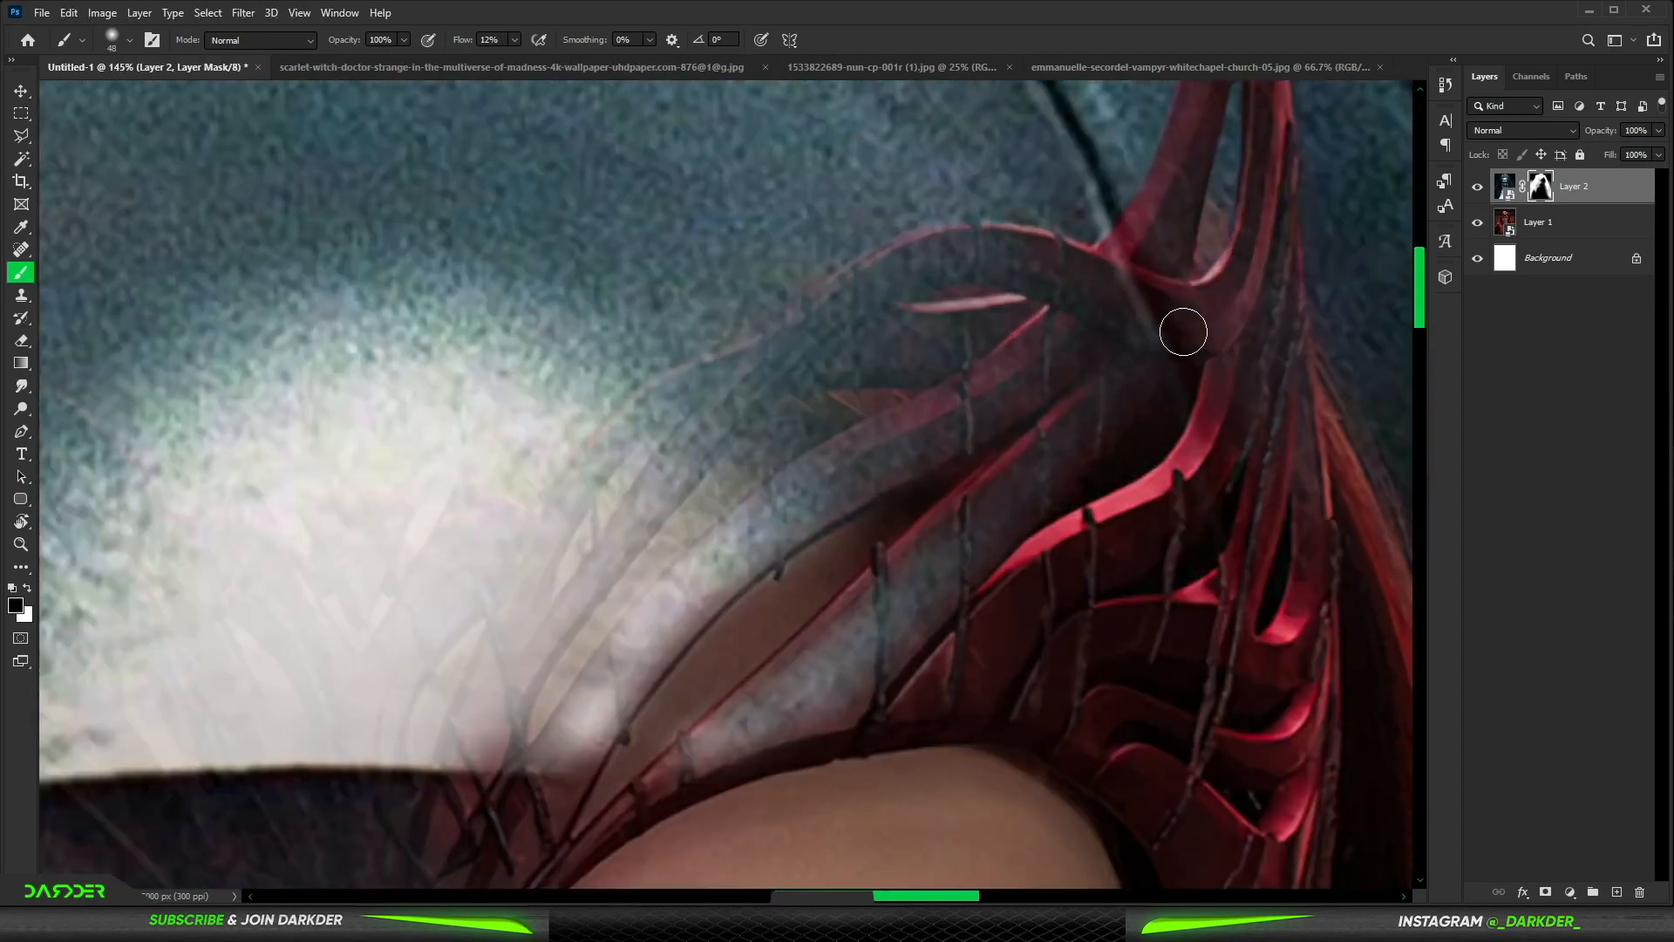
{"action": "mouse_move", "coordinate": [1096, 278]}
{"action": "left_mouse_down"}
{"action": "mouse_move", "coordinate": [958, 258]}
{"action": "mouse_move", "coordinate": [725, 443]}
{"action": "left_mouse_up"}
{"action": "scroll", "coordinate": [995, 419], "scroll_direction": "down", "scroll_amount": 5}
{"action": "scroll", "coordinate": [1105, 306], "scroll_direction": "up", "scroll_amount": 9}
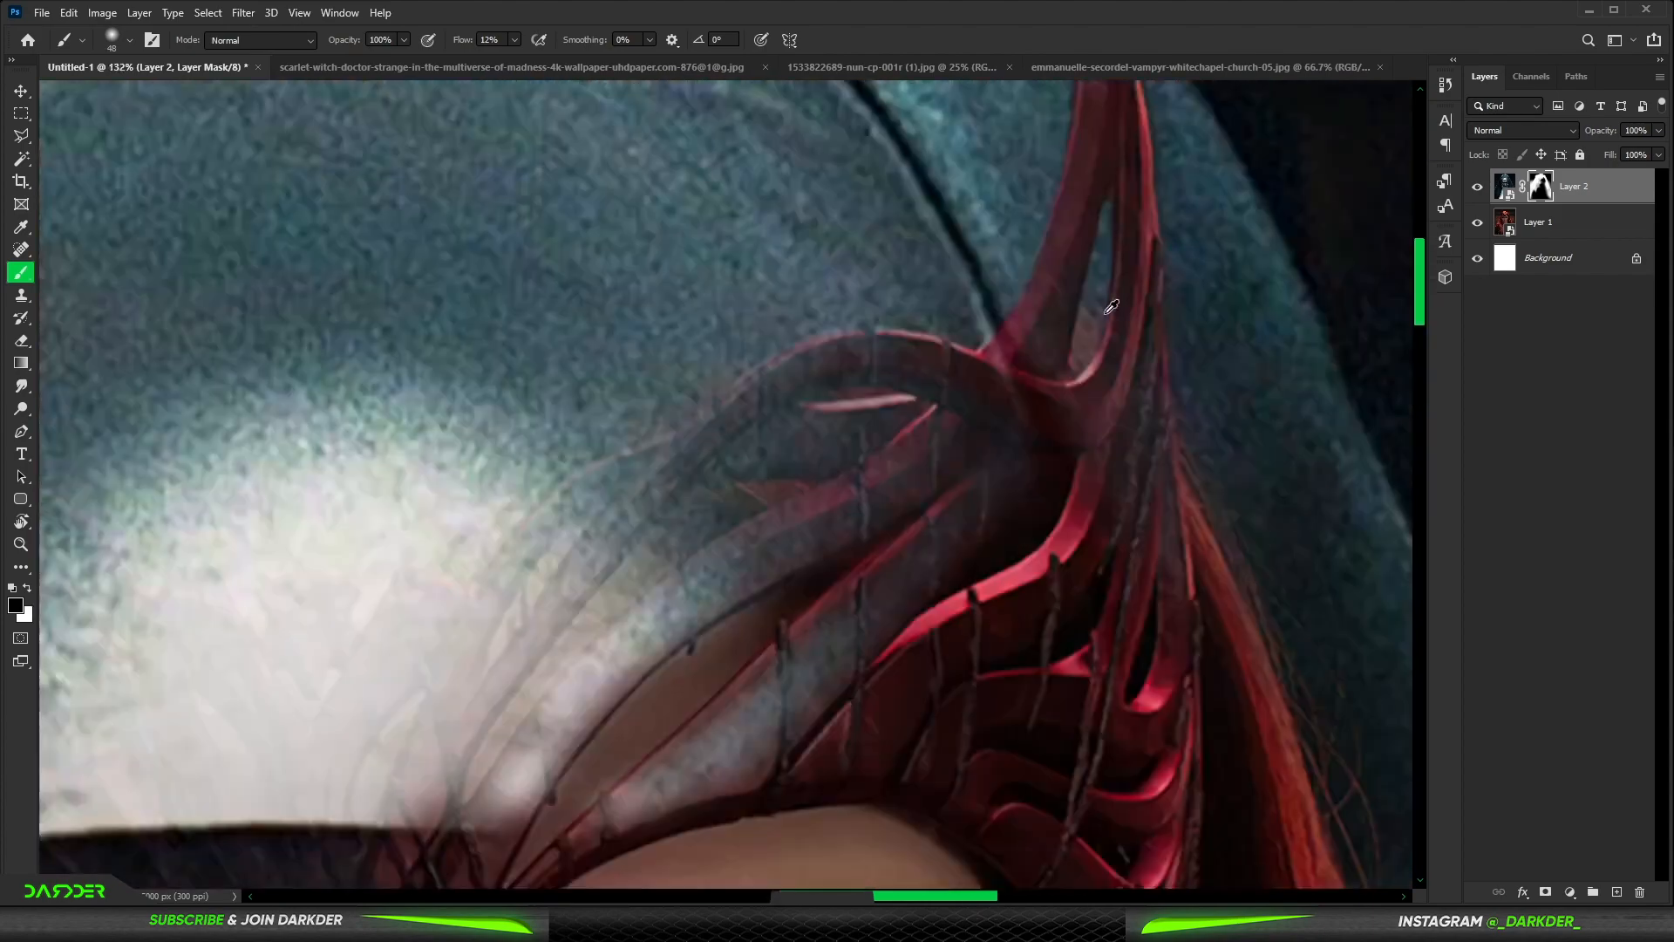
Step: Touch up the base and inner opening of the headpiece horn on the mask with a tiny brush
{"action": "right_click", "coordinate": [1112, 313], "text": "alt"}
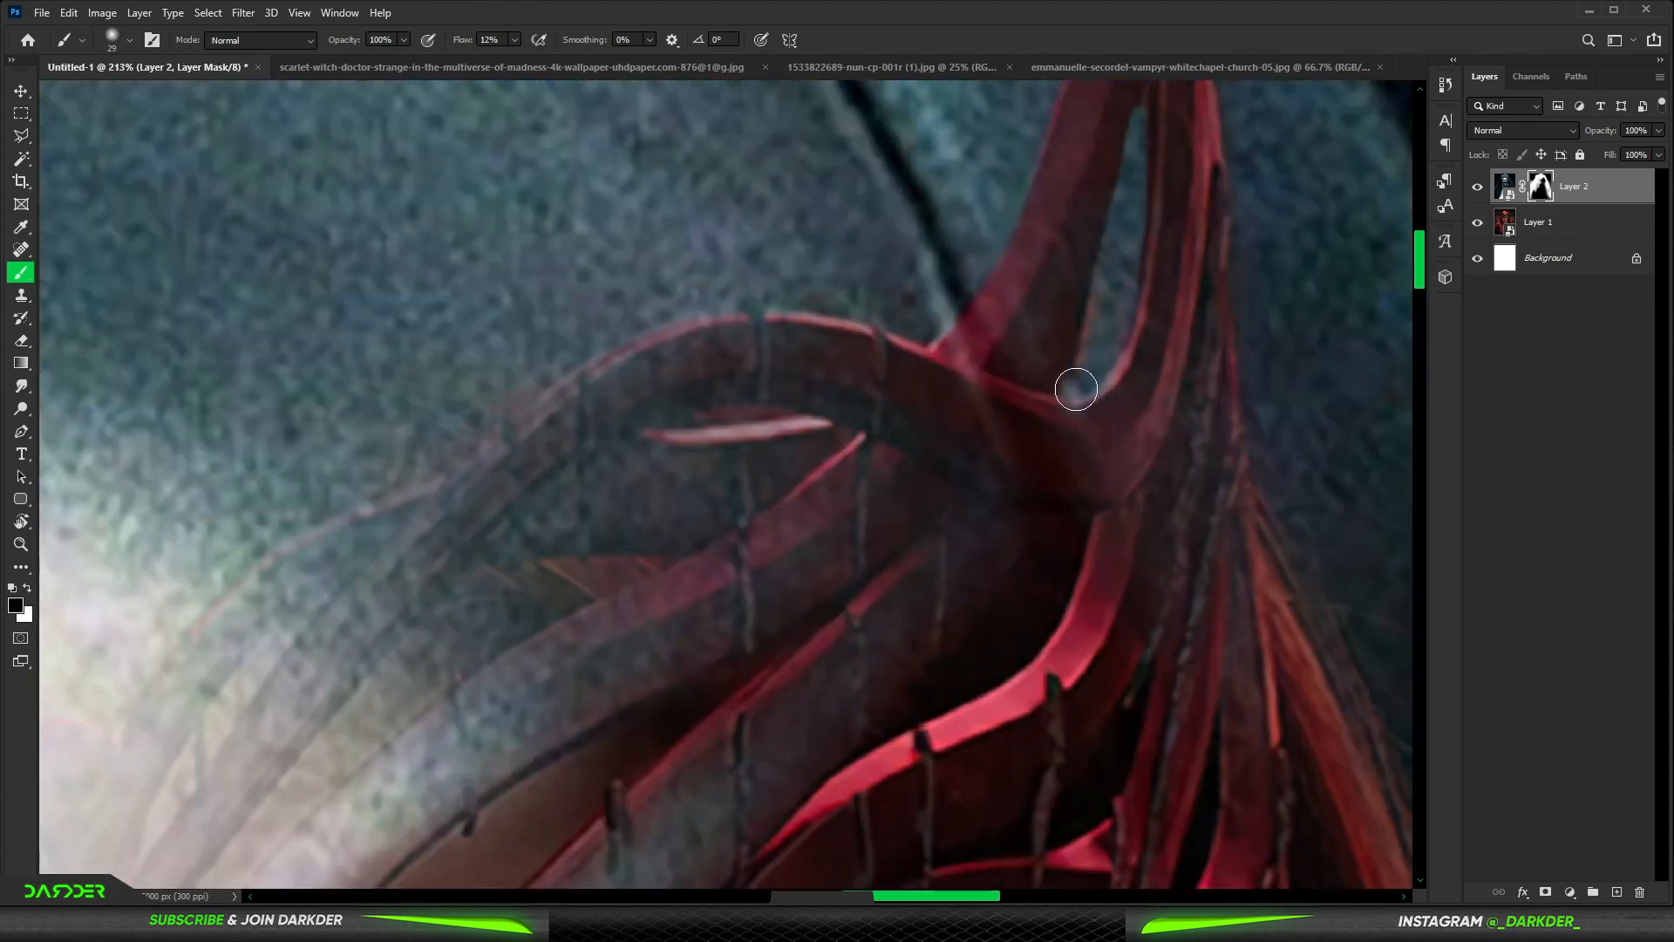
{"action": "scroll", "coordinate": [1076, 389], "scroll_direction": "down", "scroll_amount": 5}
{"action": "scroll", "coordinate": [1078, 397], "scroll_direction": "up", "scroll_amount": 9}
{"action": "right_click", "coordinate": [1077, 402], "text": "alt"}
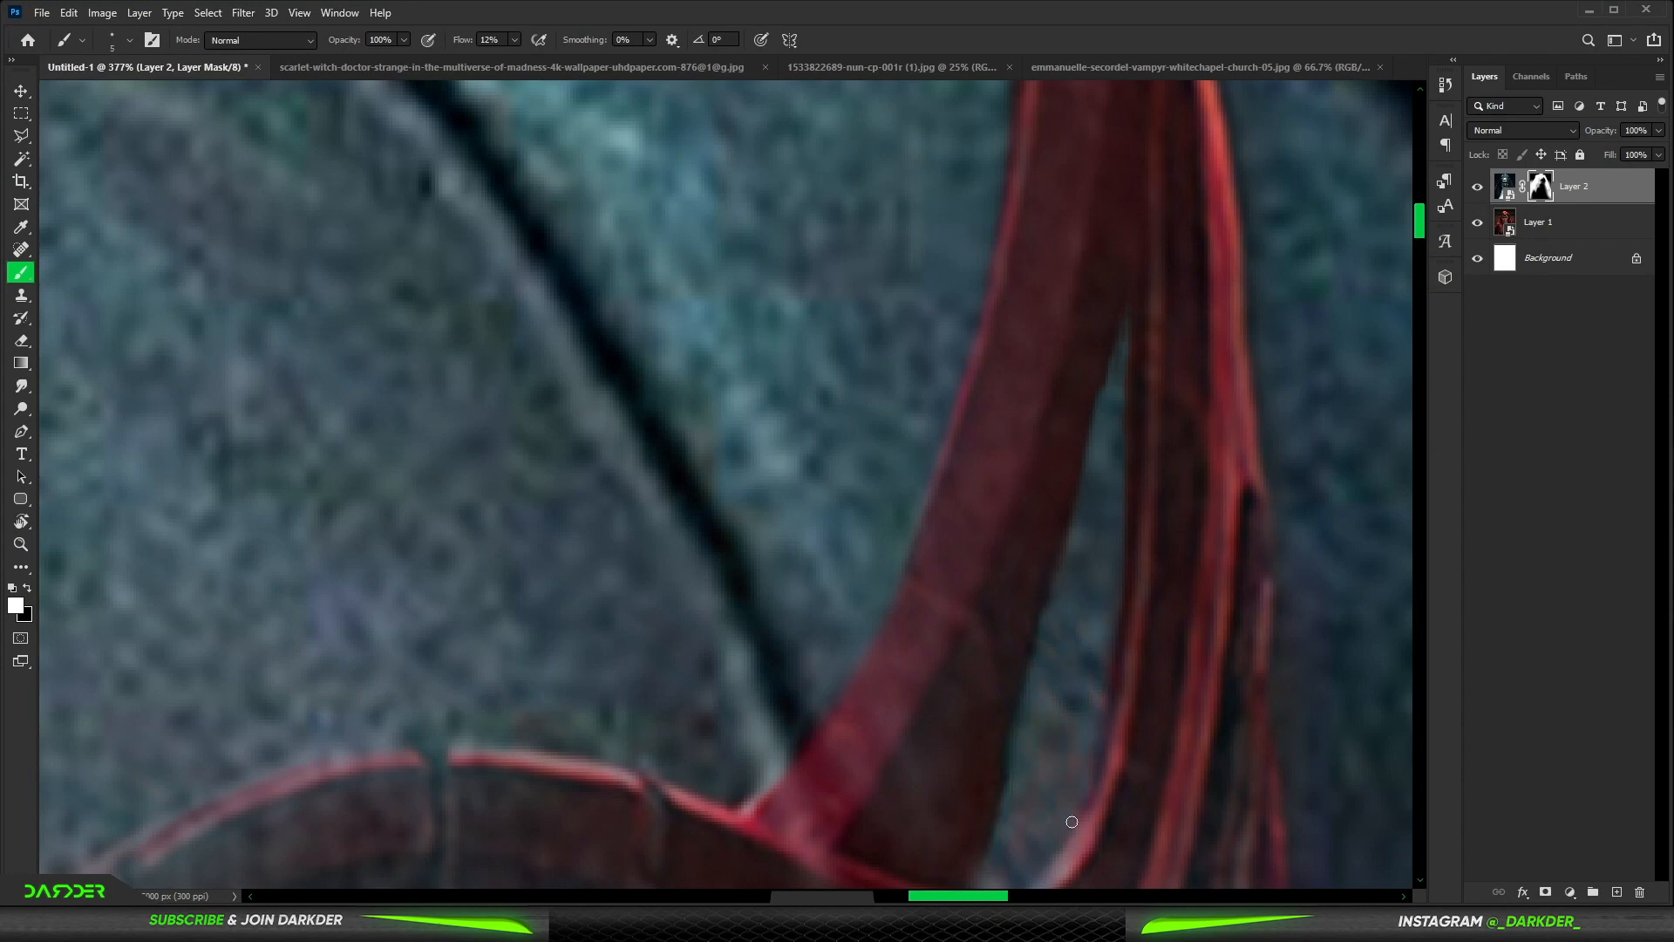
{"action": "scroll", "coordinate": [1071, 821], "scroll_direction": "down", "scroll_amount": 10}
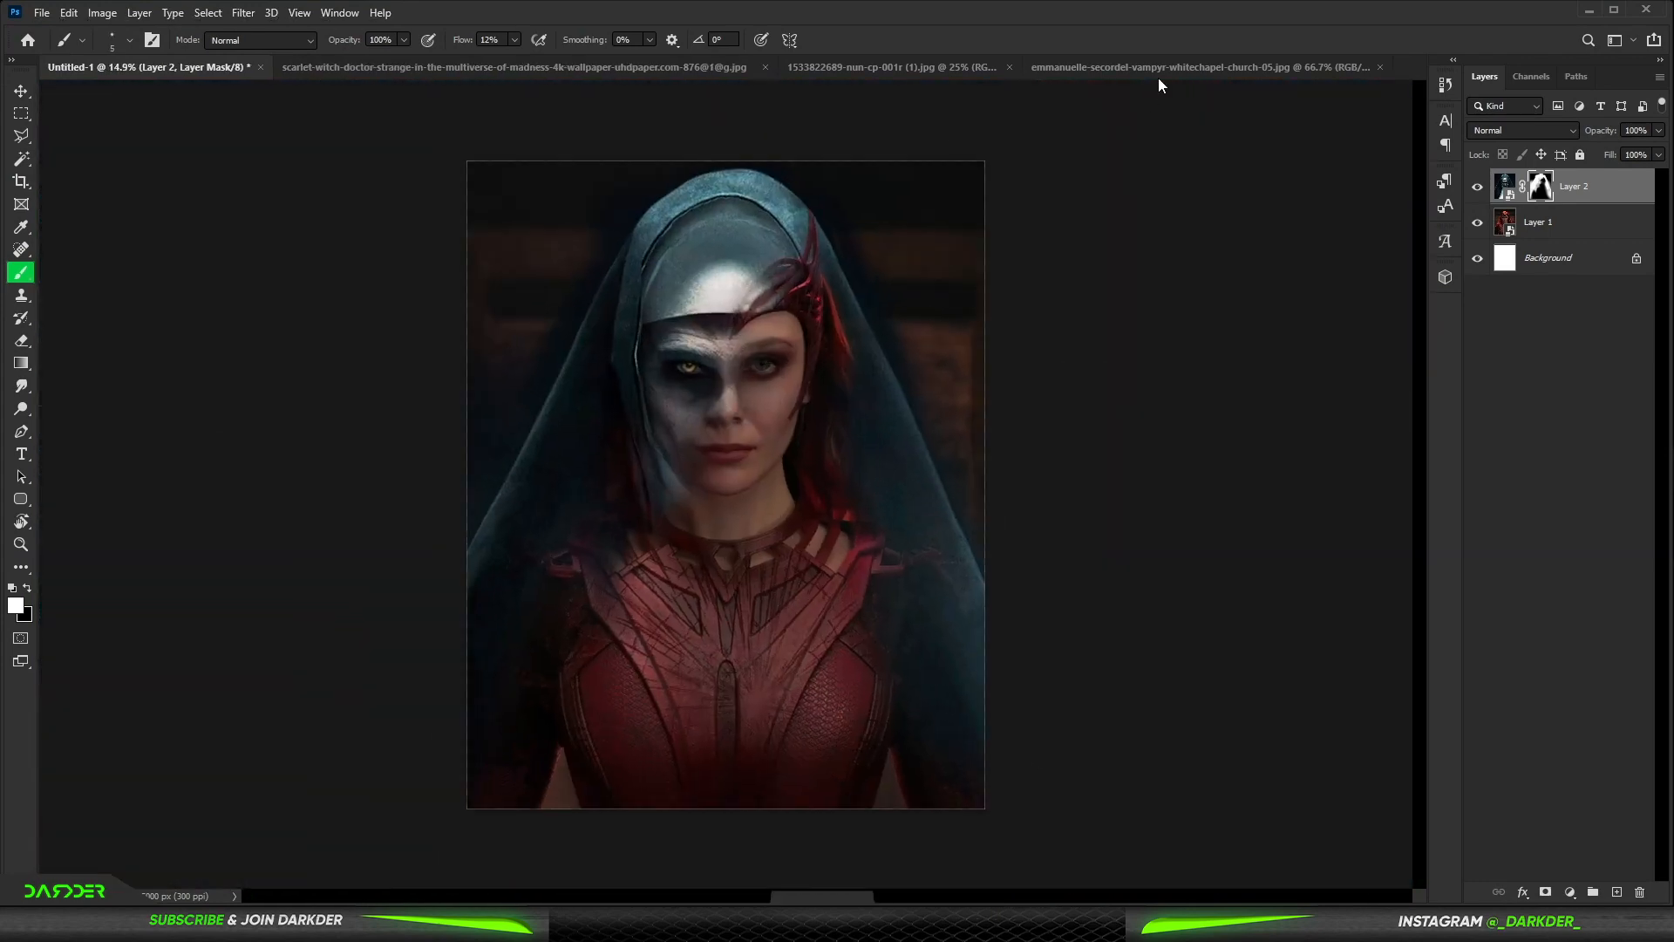
Step: Close the nun source image and return to the Untitled-1 composition
{"action": "left_click", "coordinate": [1009, 68]}
{"action": "left_click", "coordinate": [1005, 71]}
{"action": "left_click", "coordinate": [405, 74]}
{"action": "left_click", "coordinate": [209, 70]}
{"action": "scroll", "coordinate": [706, 457], "scroll_direction": "down", "scroll_amount": 1}
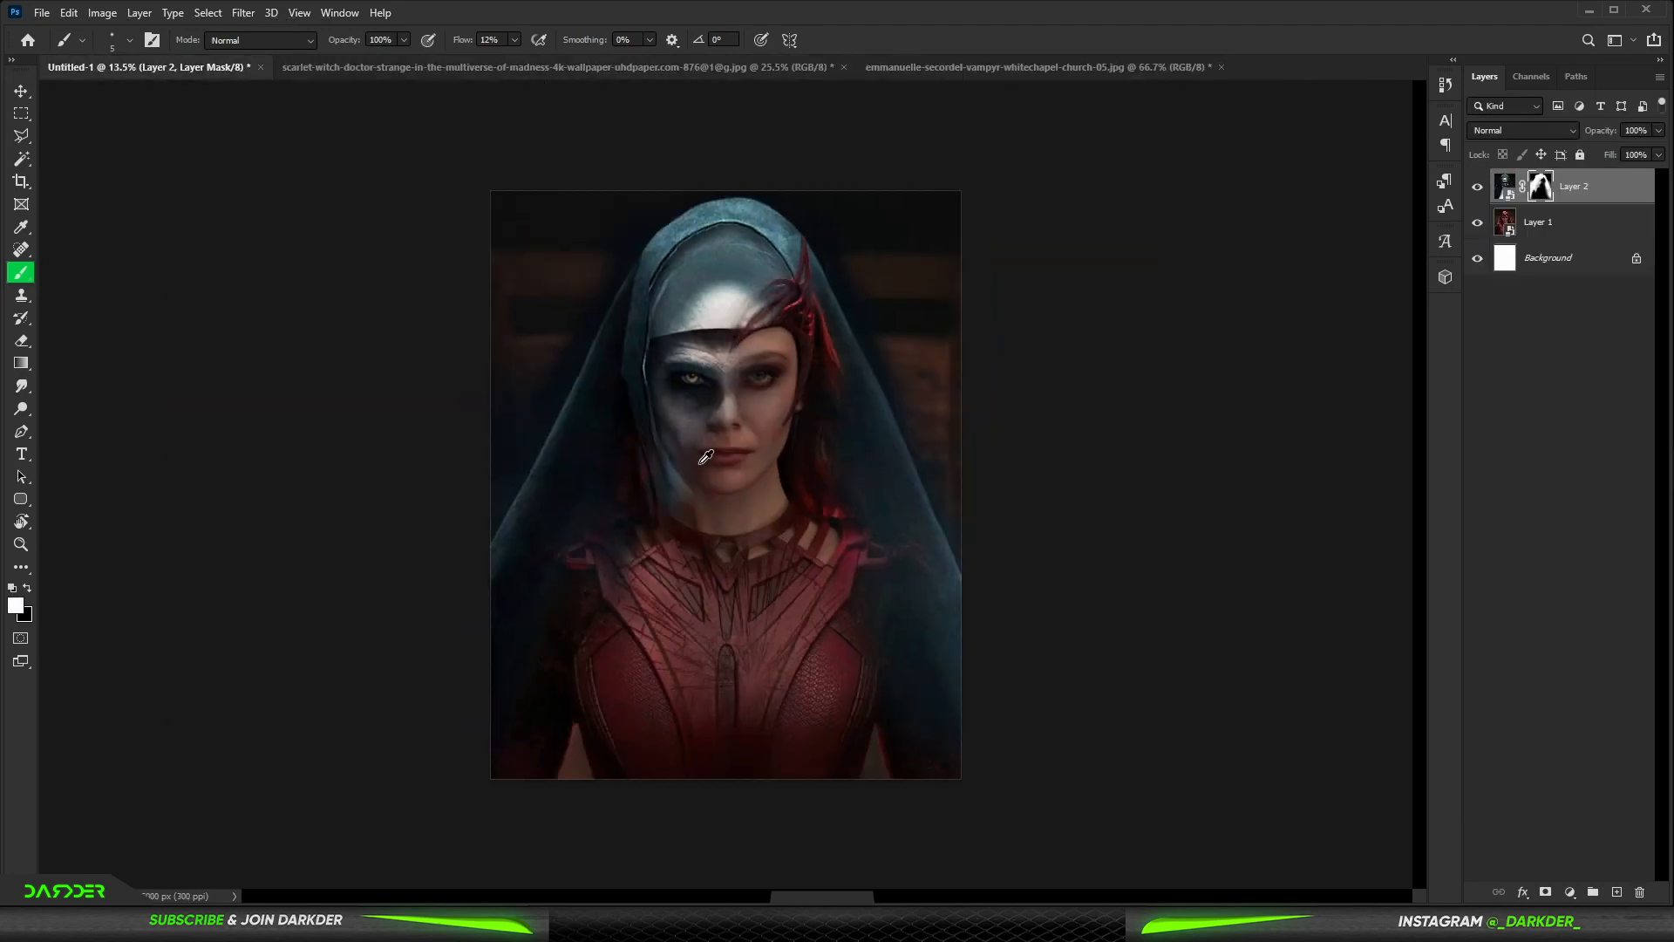
Step: Soften the blend across the forehead, mouth and chin on the mask with a large soft brush at 12% flow
{"action": "scroll", "coordinate": [733, 429], "scroll_direction": "up", "scroll_amount": 10}
{"action": "right_click", "coordinate": [761, 366]}
{"action": "double_click", "coordinate": [742, 498]}
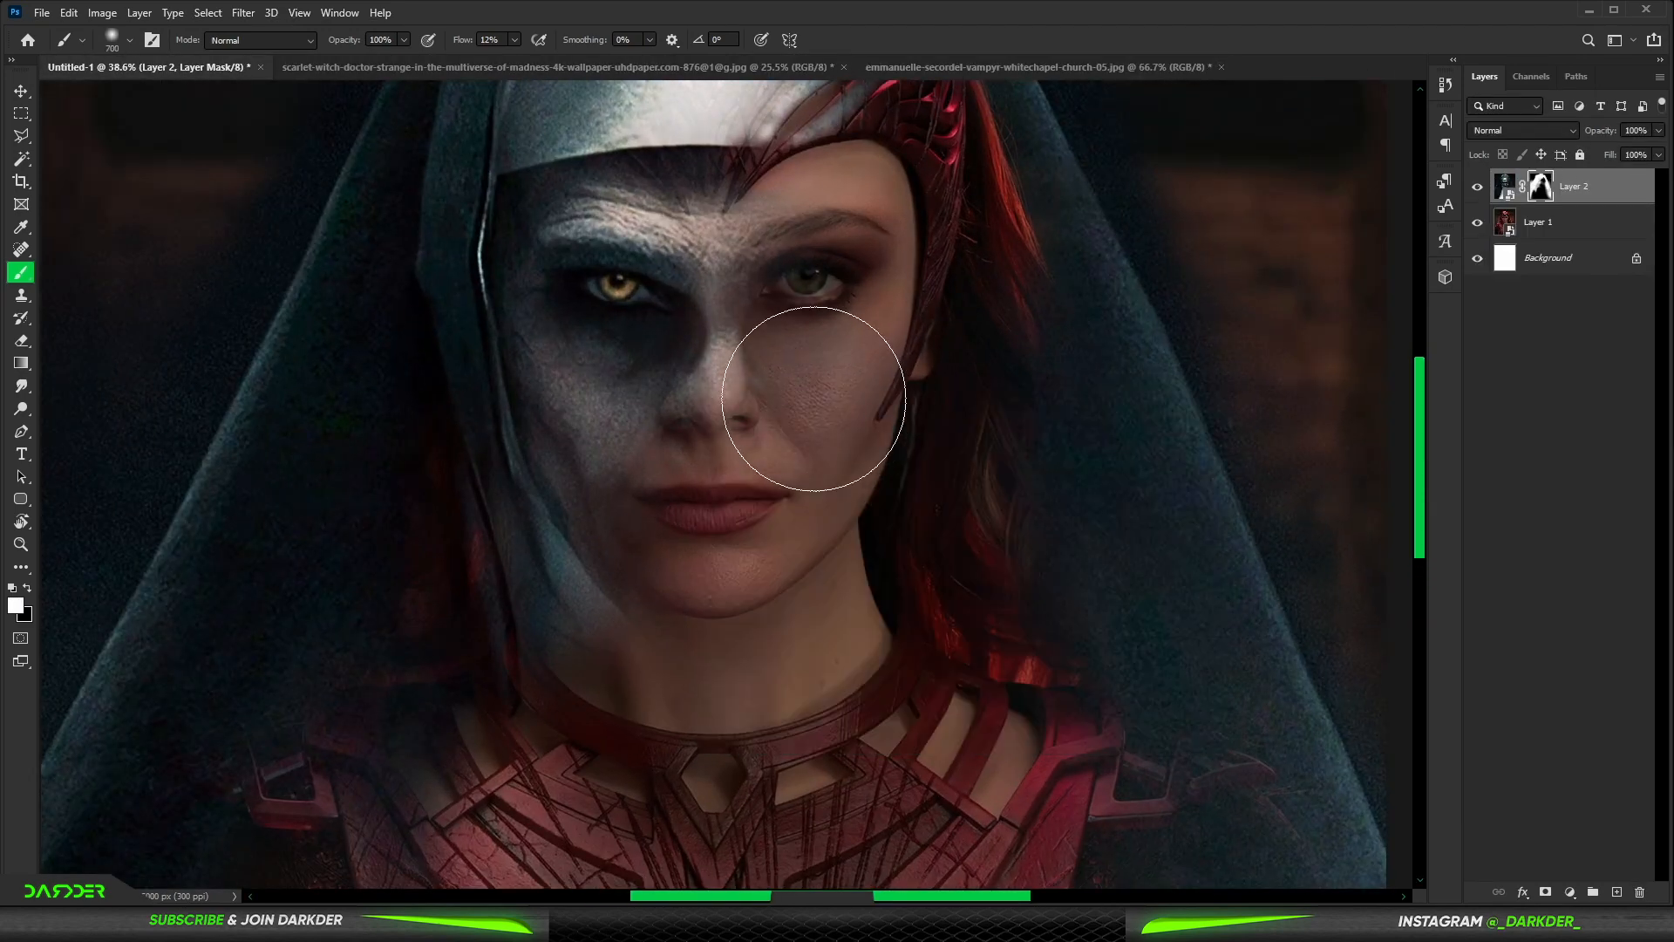
{"action": "key", "text": "x"}
{"action": "left_click_drag", "start_coordinate": [832, 218], "coordinate": [852, 168]}
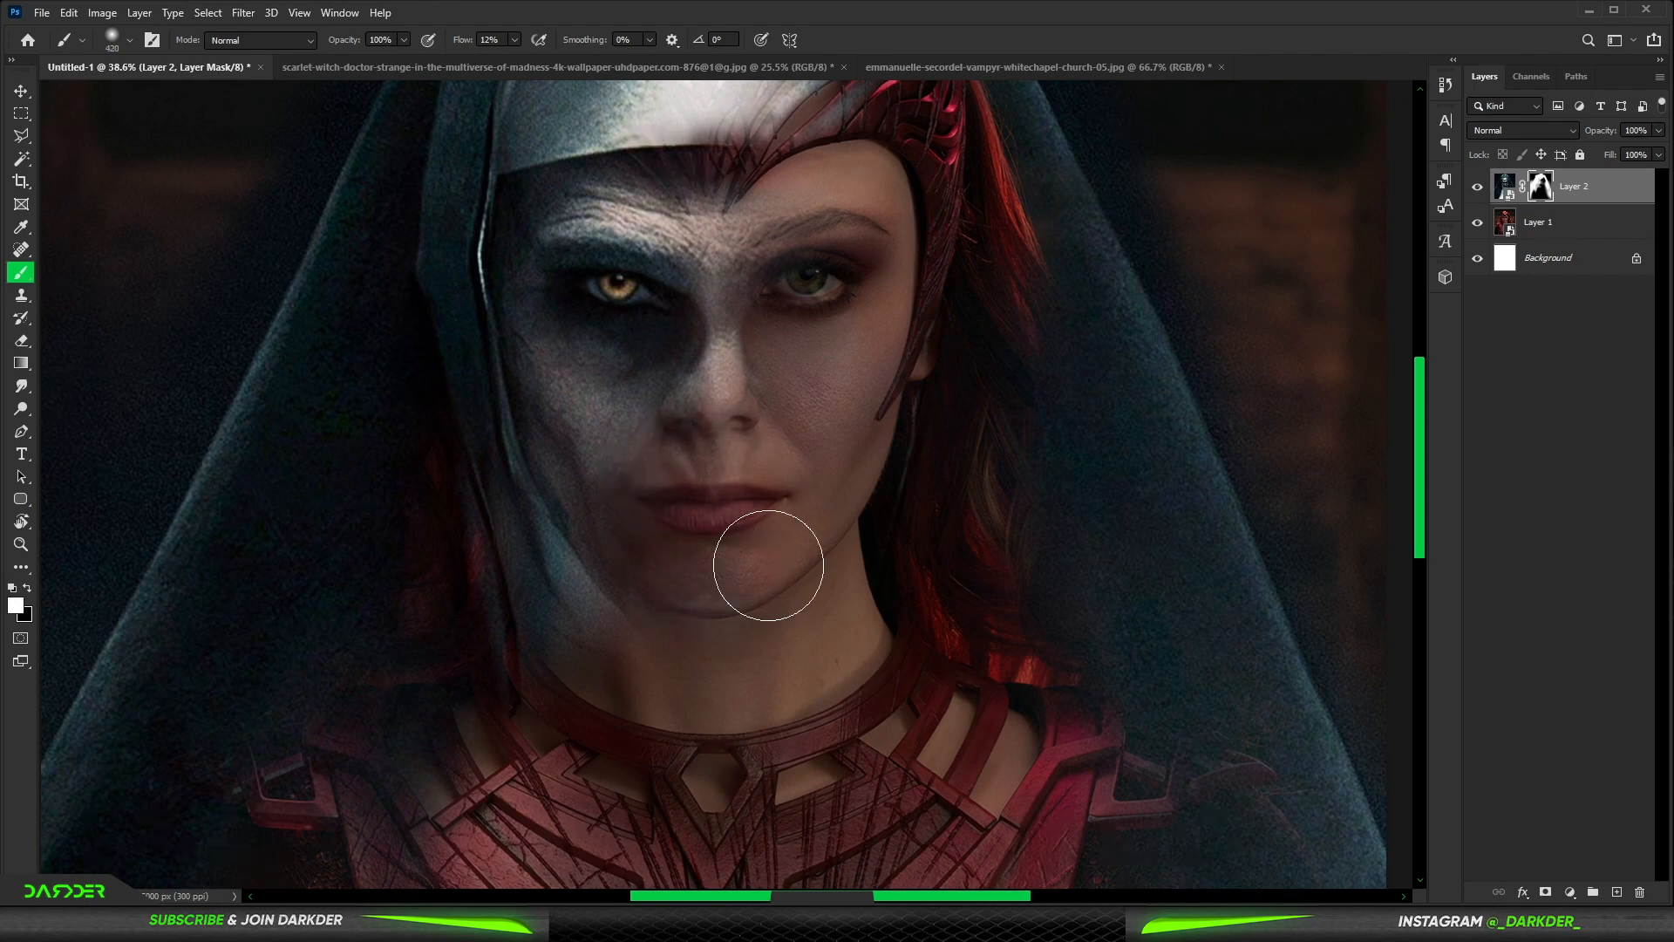
{"action": "scroll", "coordinate": [737, 693], "scroll_direction": "down", "scroll_amount": 10}
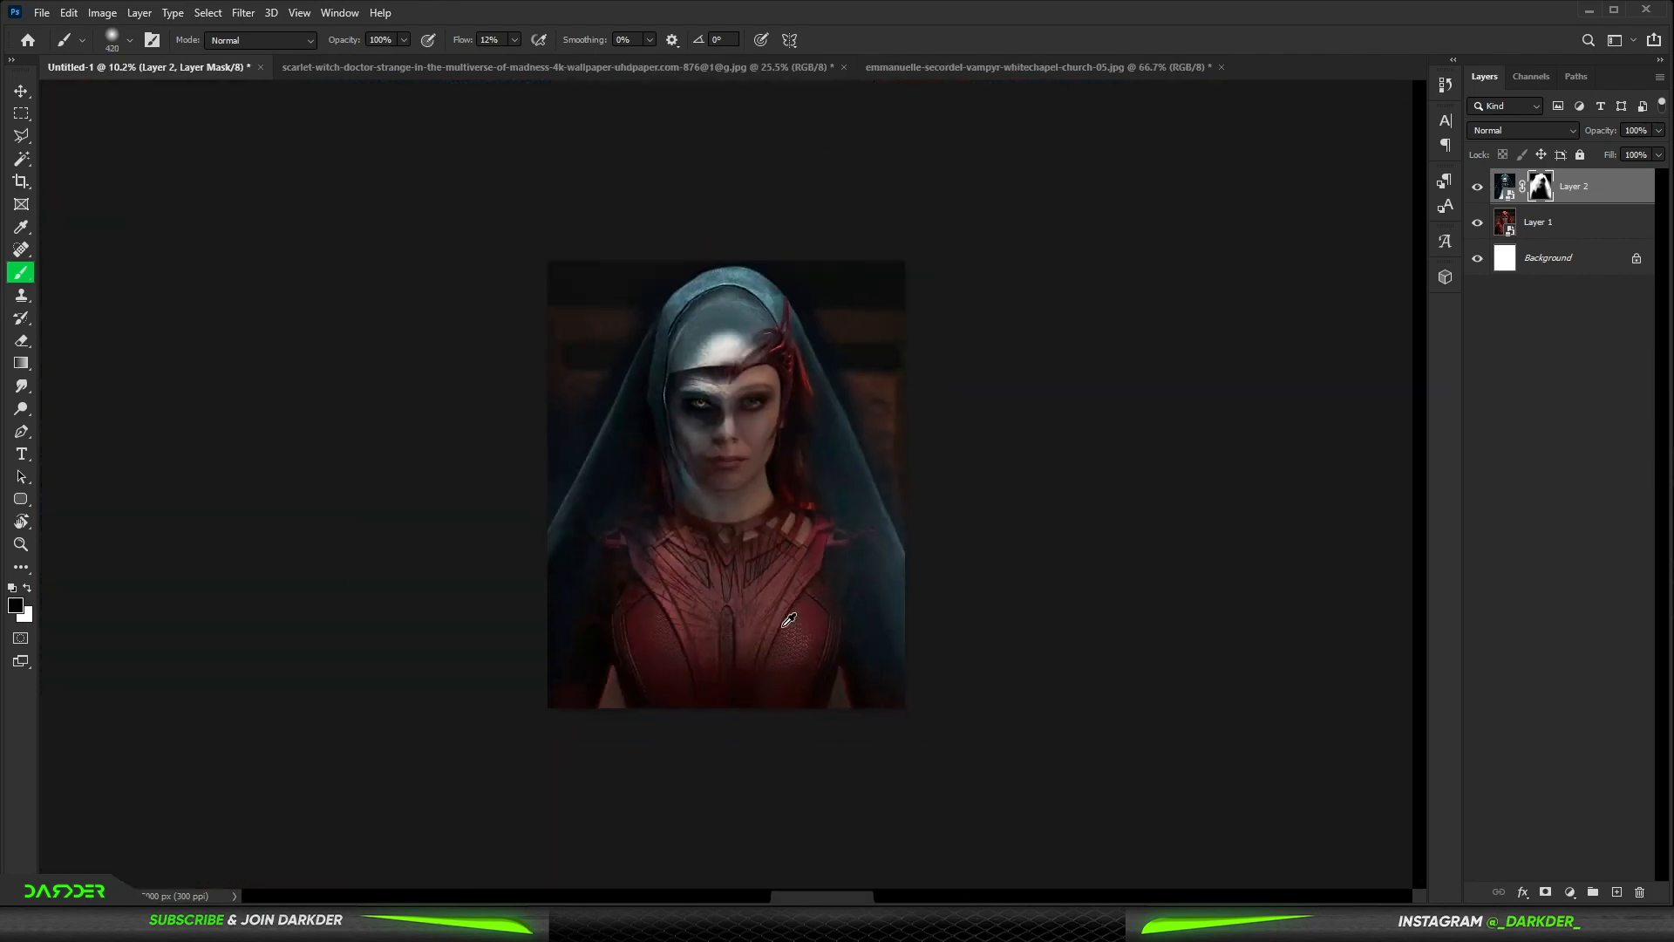
Step: Add a Hue/Saturation adjustment clipped to Layer 1 and lower its saturation to about -42
{"action": "scroll", "coordinate": [737, 693], "scroll_direction": "up", "scroll_amount": 1}
{"action": "left_click", "coordinate": [1570, 222]}
{"action": "left_click", "coordinate": [1569, 892]}
{"action": "left_click", "coordinate": [1583, 722]}
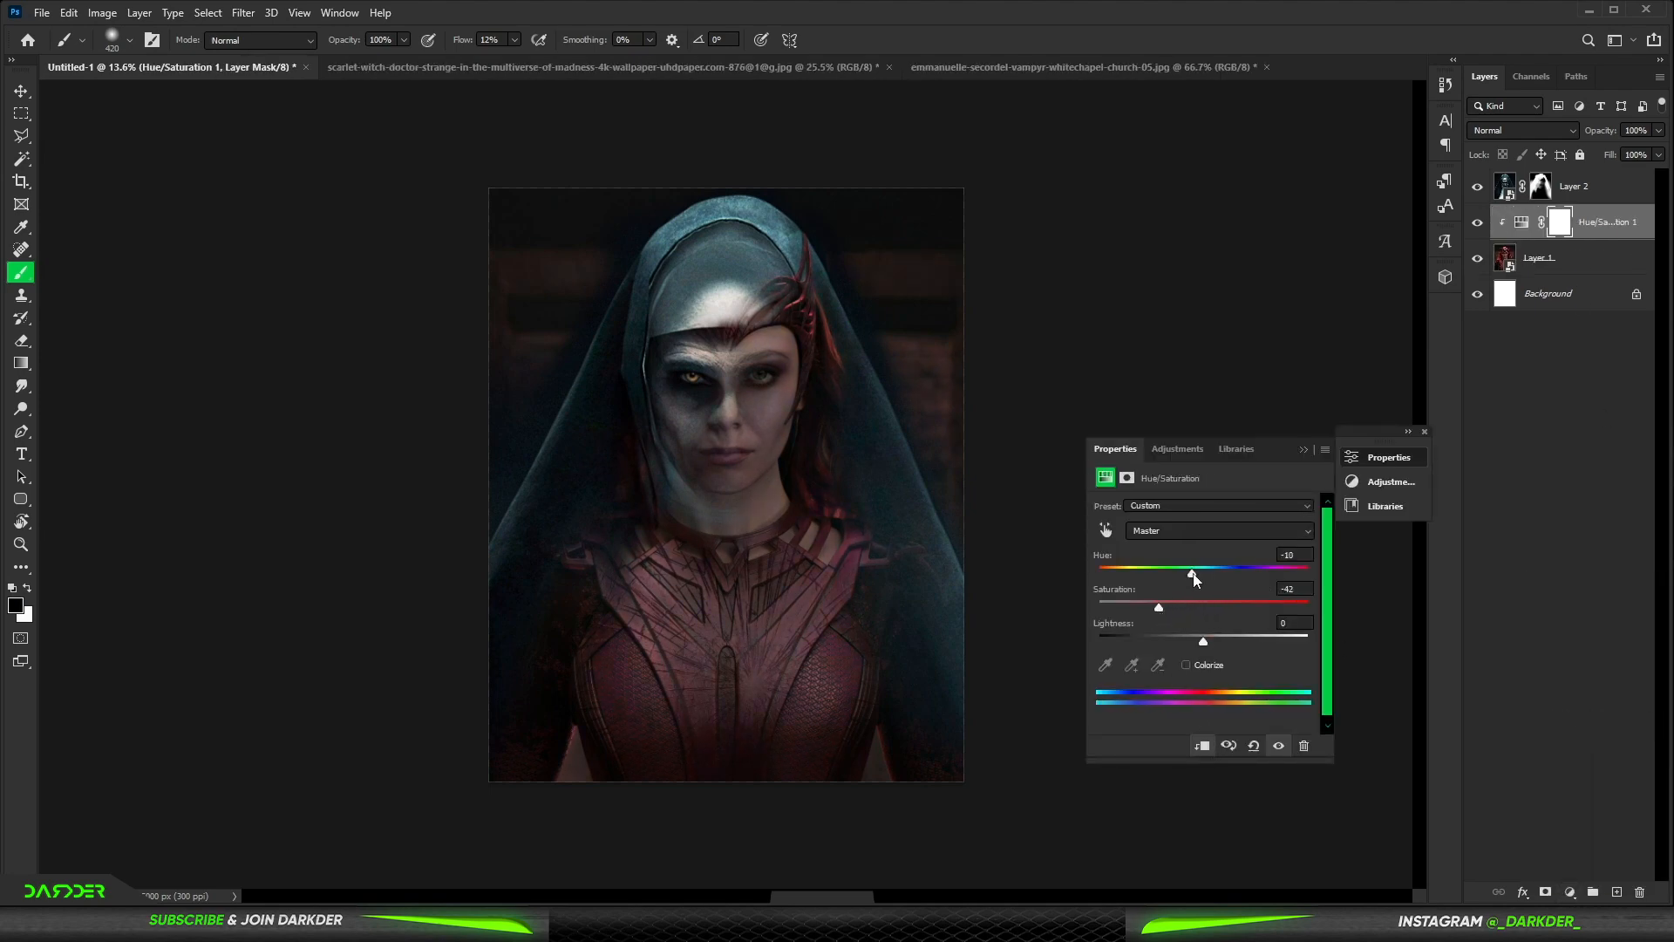
Step: Clip a Color Balance adjustment to Layer 1 with midtones at about -24 Cyan/Red and +4 Yellow/Blue
{"action": "left_click", "coordinate": [1569, 892]}
{"action": "left_click", "coordinate": [1582, 741]}
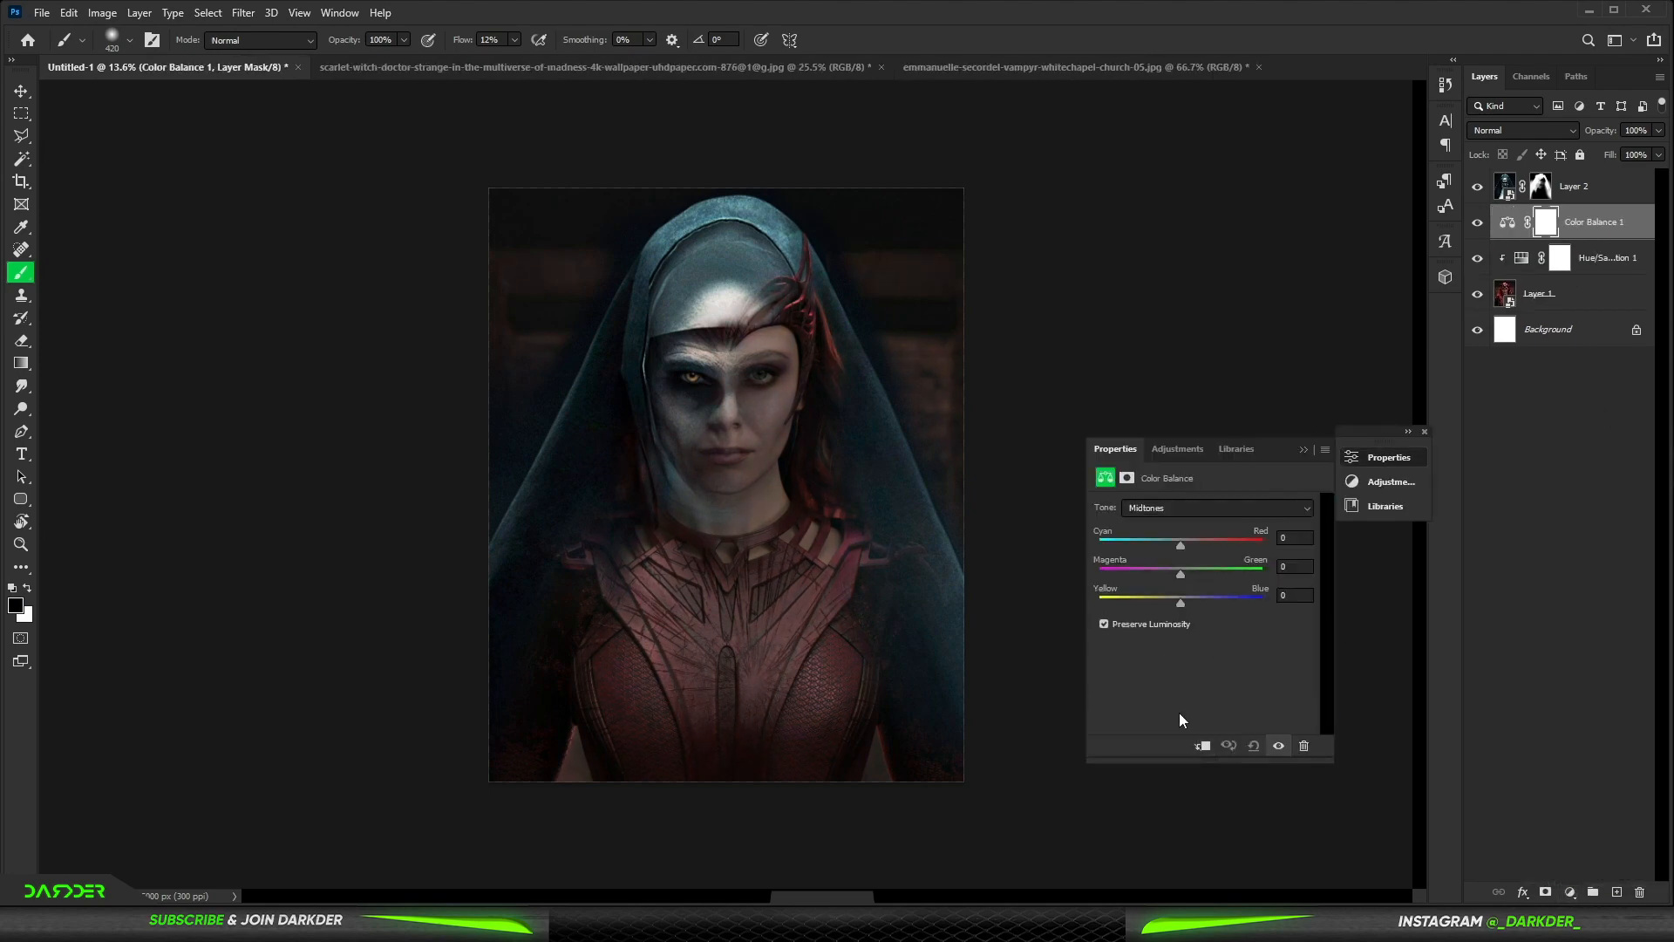
{"action": "left_click_drag", "start_coordinate": [1174, 544], "coordinate": [1184, 600]}
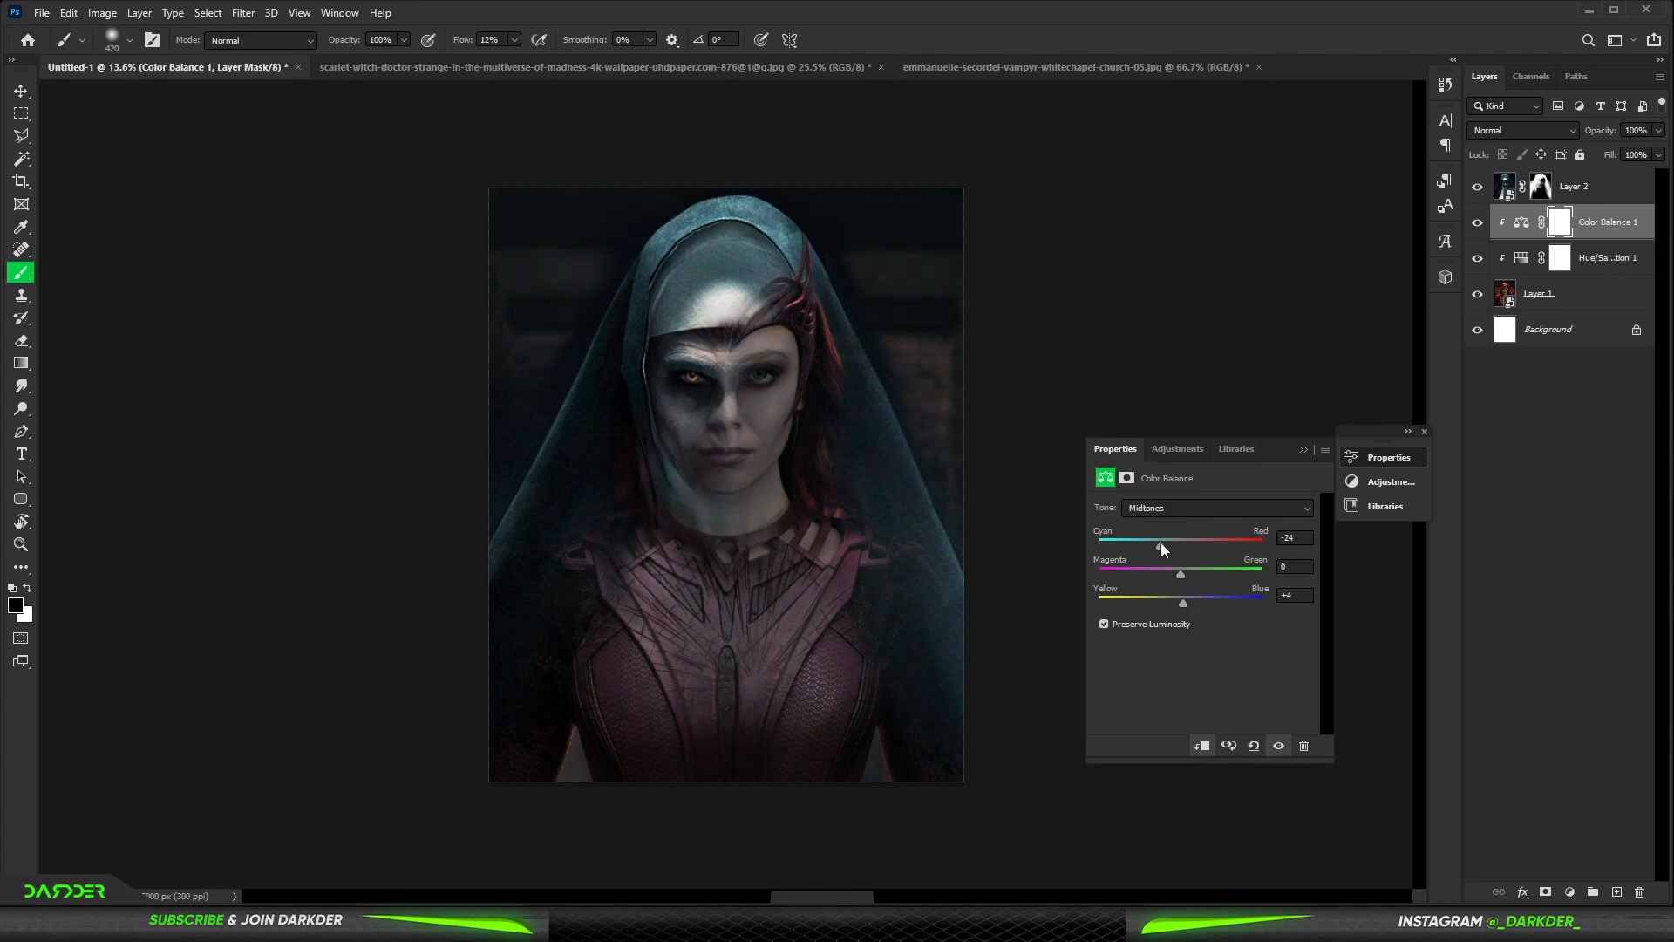
{"action": "left_click", "coordinate": [1303, 448]}
Step: Add a second Hue/Saturation adjustment clipped to Layer 1 and lower its lightness slightly to darken the costume
{"action": "left_click", "coordinate": [1569, 892]}
{"action": "left_click", "coordinate": [1582, 722]}
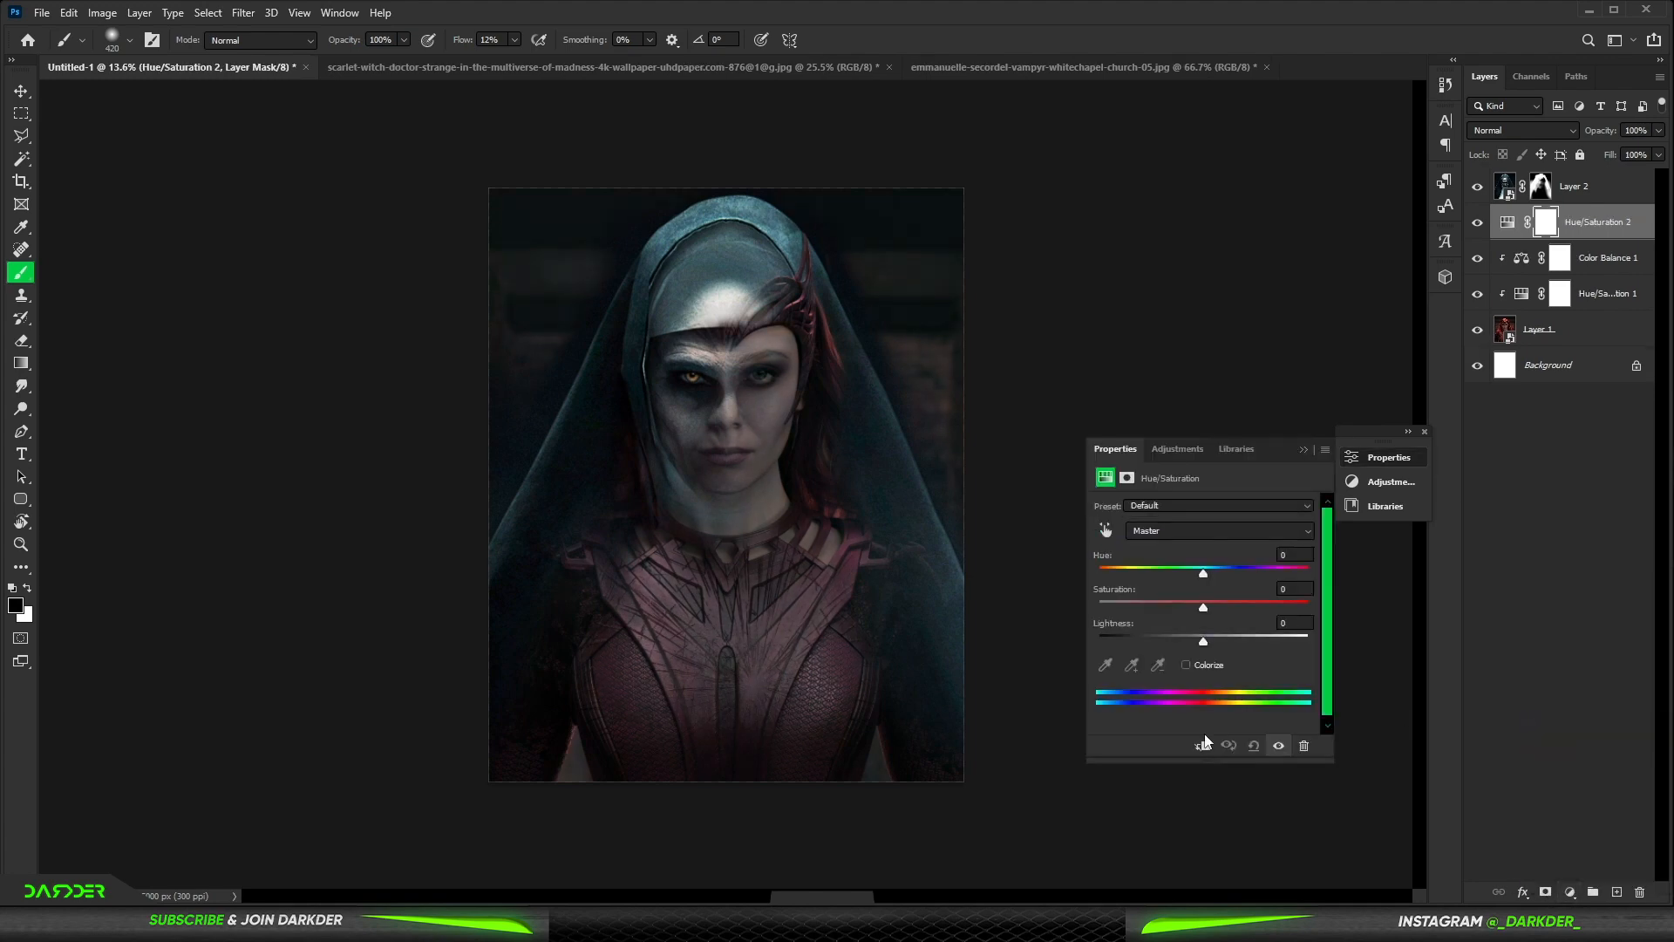
{"action": "left_click", "coordinate": [1204, 745]}
{"action": "left_click_drag", "start_coordinate": [1203, 642], "coordinate": [1183, 650]}
{"action": "left_click", "coordinate": [1305, 448]}
Step: Reveal the Scarlet Witch's eye beneath the headpiece by painting on Layer 2's mask with an enlarged soft brush at 100% flow
{"action": "left_click", "coordinate": [1540, 186]}
{"action": "scroll", "coordinate": [758, 379], "scroll_direction": "up", "scroll_amount": 10}
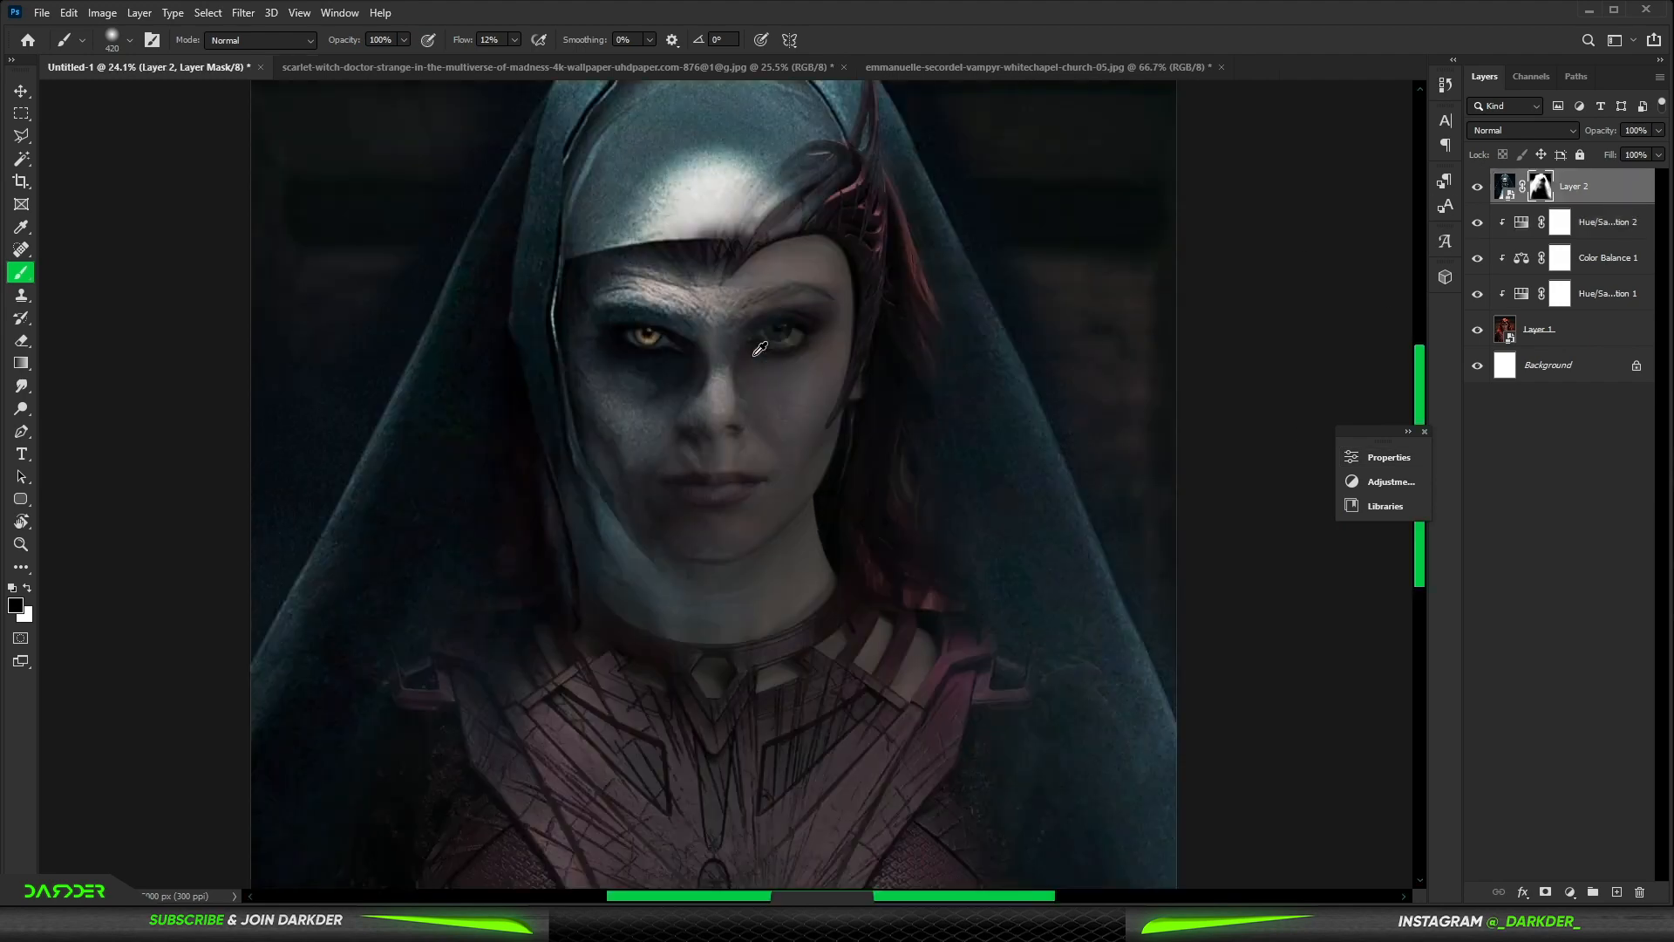
{"action": "scroll", "coordinate": [677, 526], "scroll_direction": "down", "scroll_amount": 5}
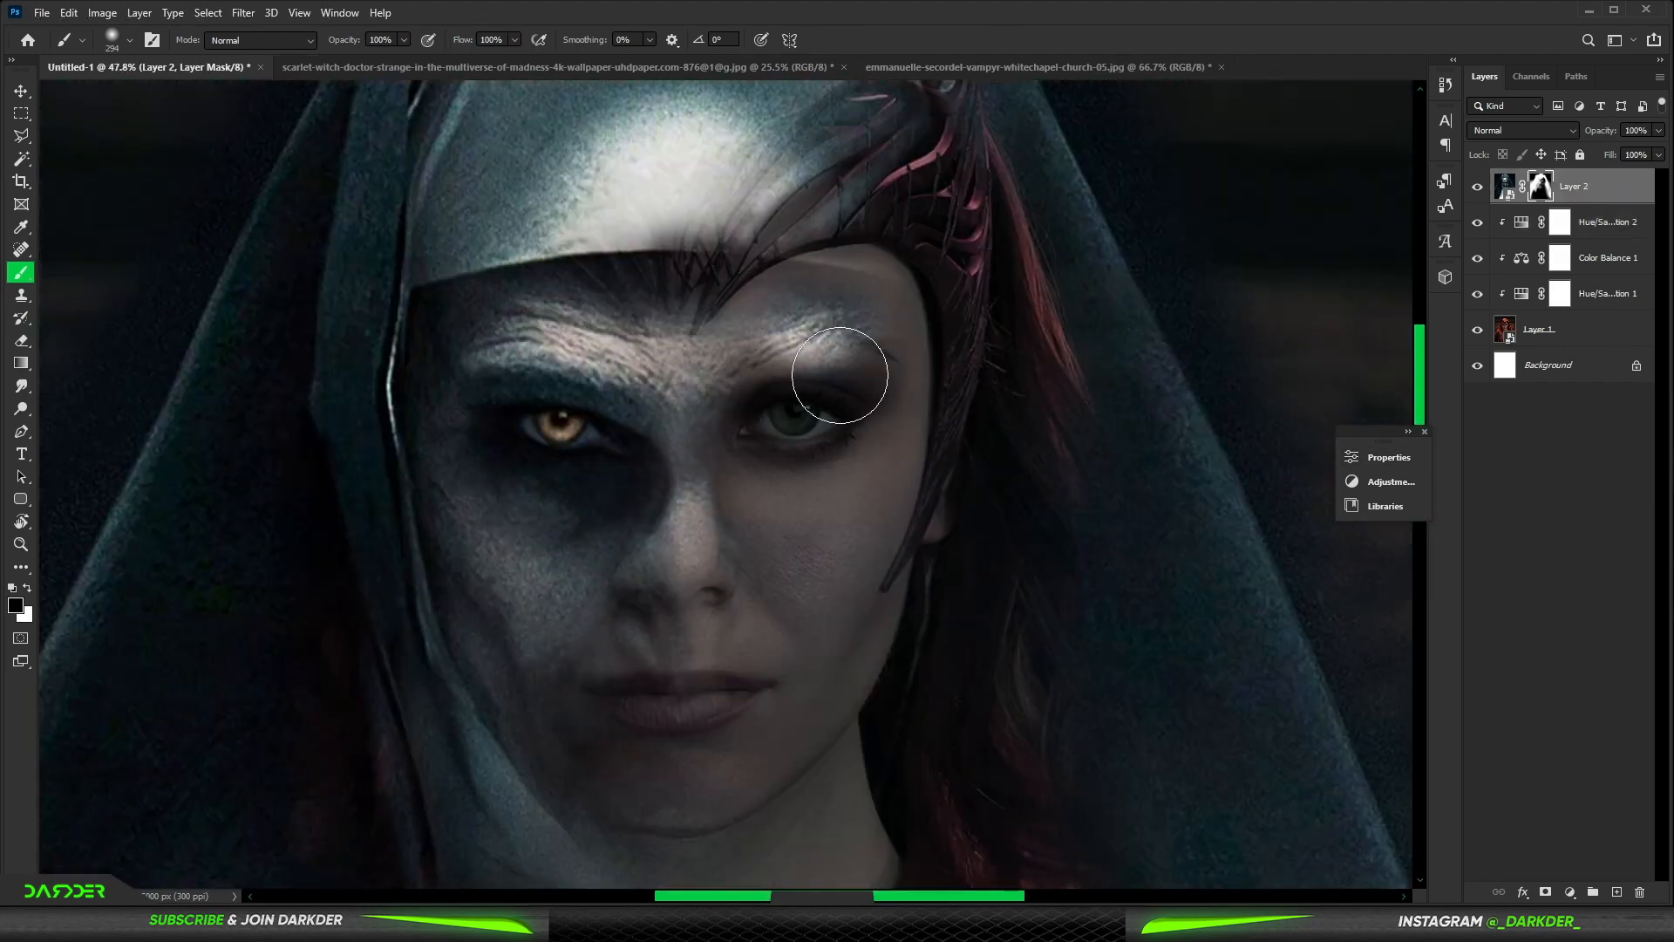
{"action": "key", "text": "bracketright"}
{"action": "key", "text": "bracketright"}
{"action": "left_click_drag", "start_coordinate": [839, 375], "coordinate": [826, 406]}
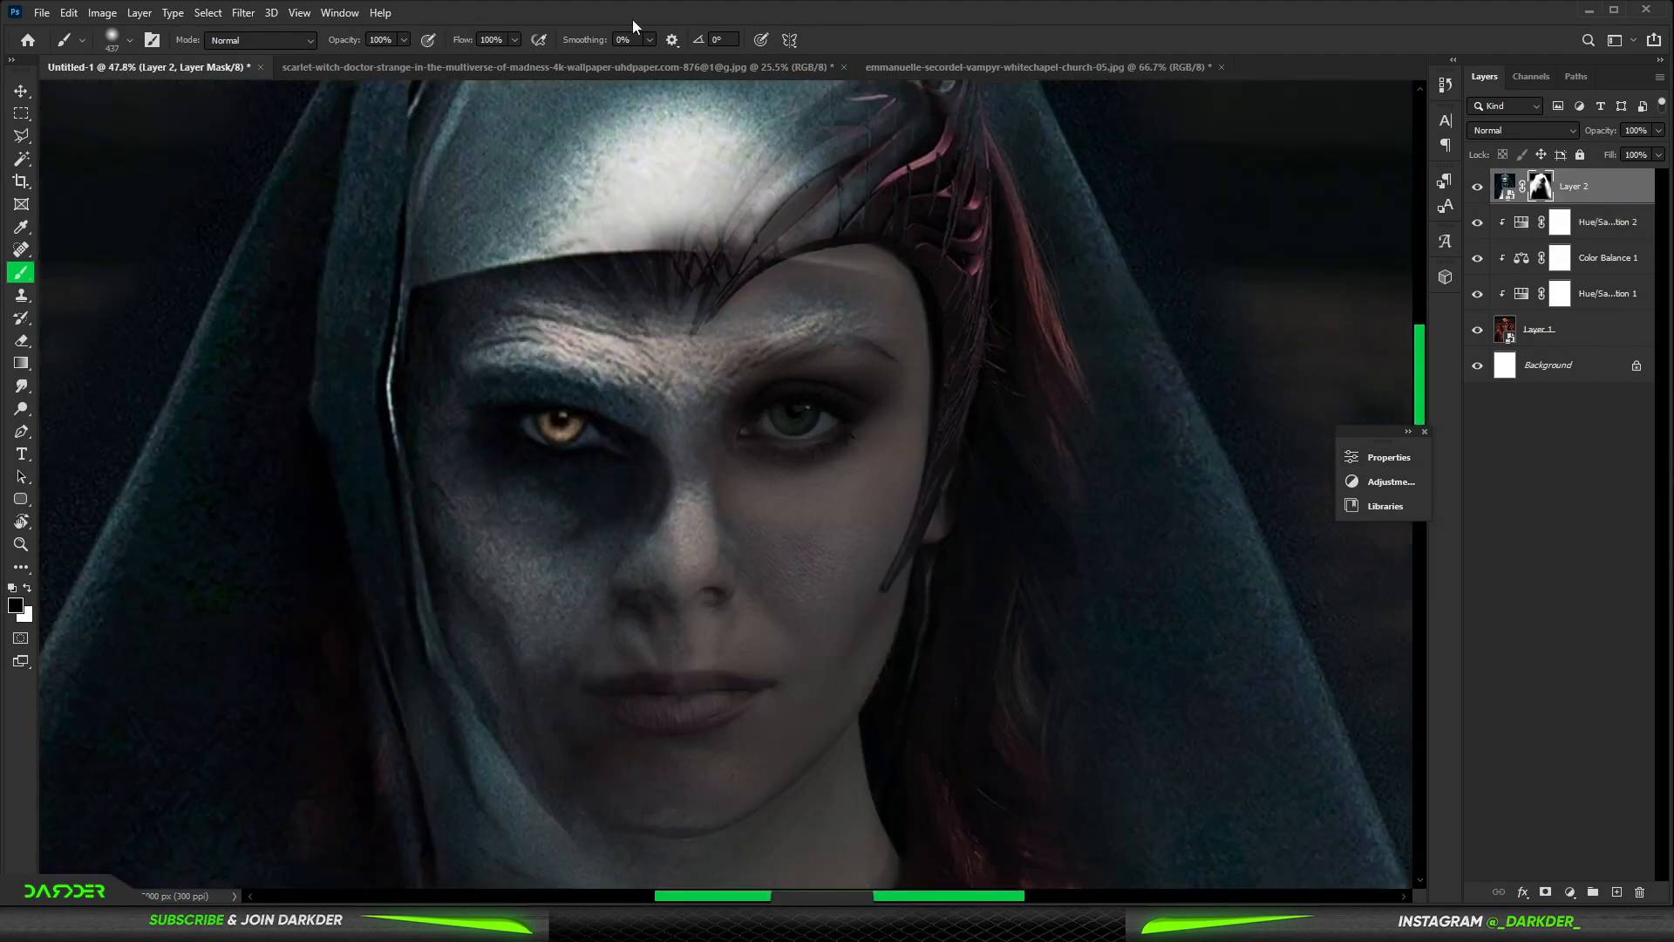
Step: Refine the blend across the brow and forehead on Layer 2's mask using a soft brush at 17% flow
{"action": "left_click_drag", "start_coordinate": [369, 80], "coordinate": [375, 79]}
{"action": "key", "text": "x"}
{"action": "left_click_drag", "start_coordinate": [811, 245], "coordinate": [858, 251]}
{"action": "key", "text": "x"}
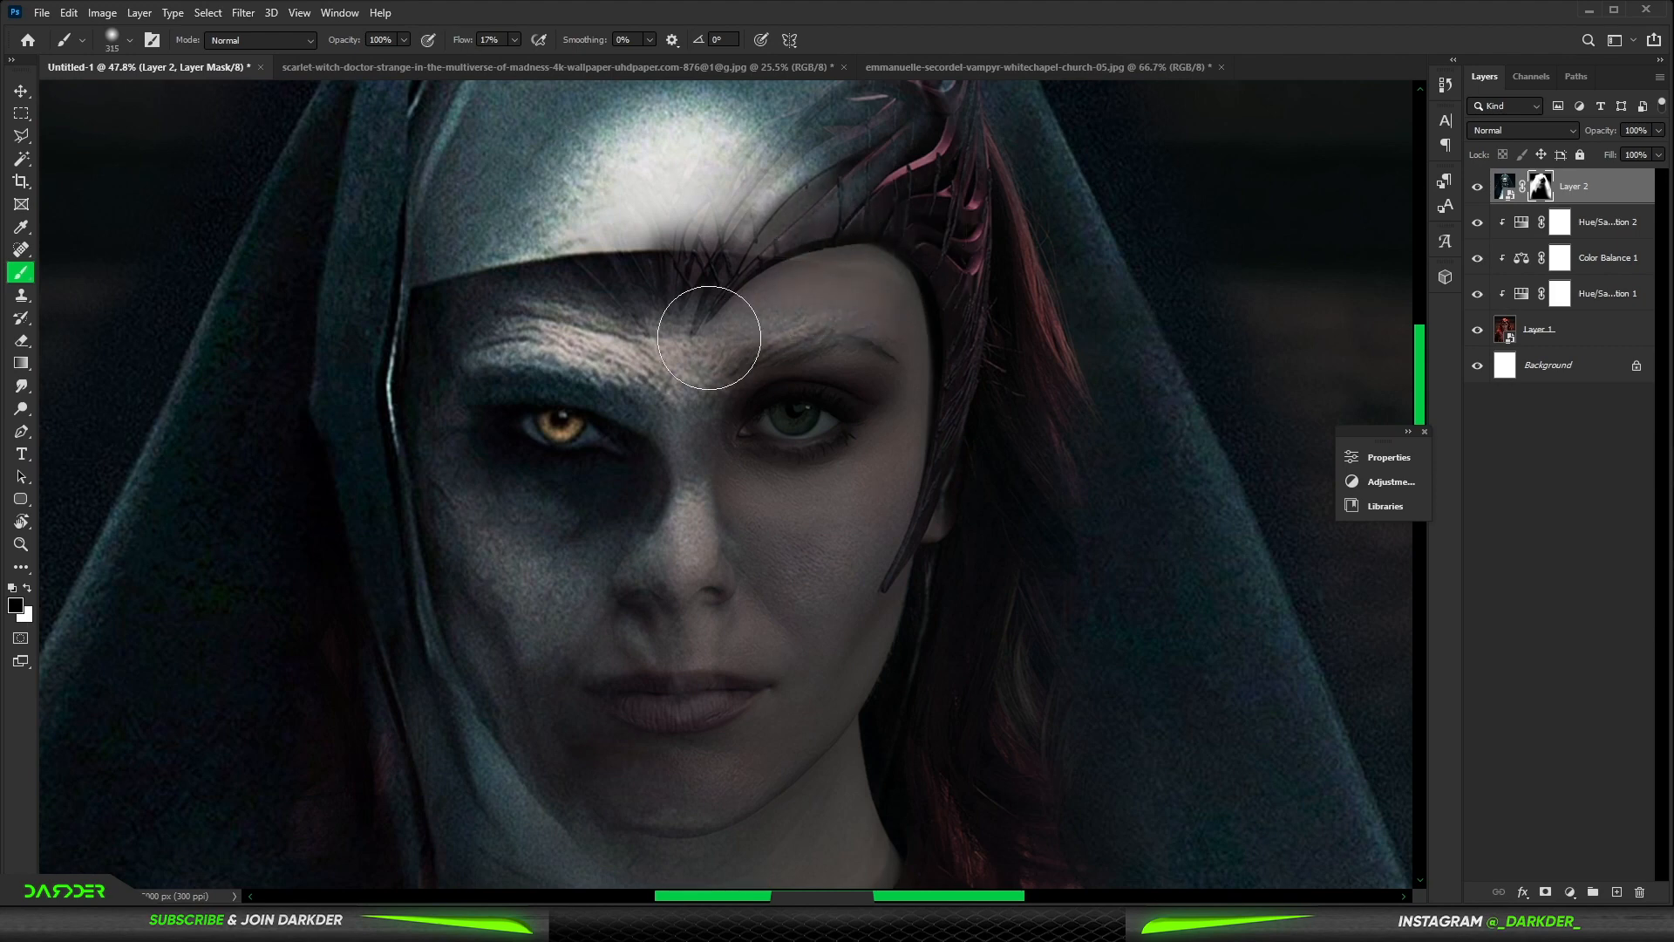
{"action": "scroll", "coordinate": [721, 355], "scroll_direction": "down", "scroll_amount": 5}
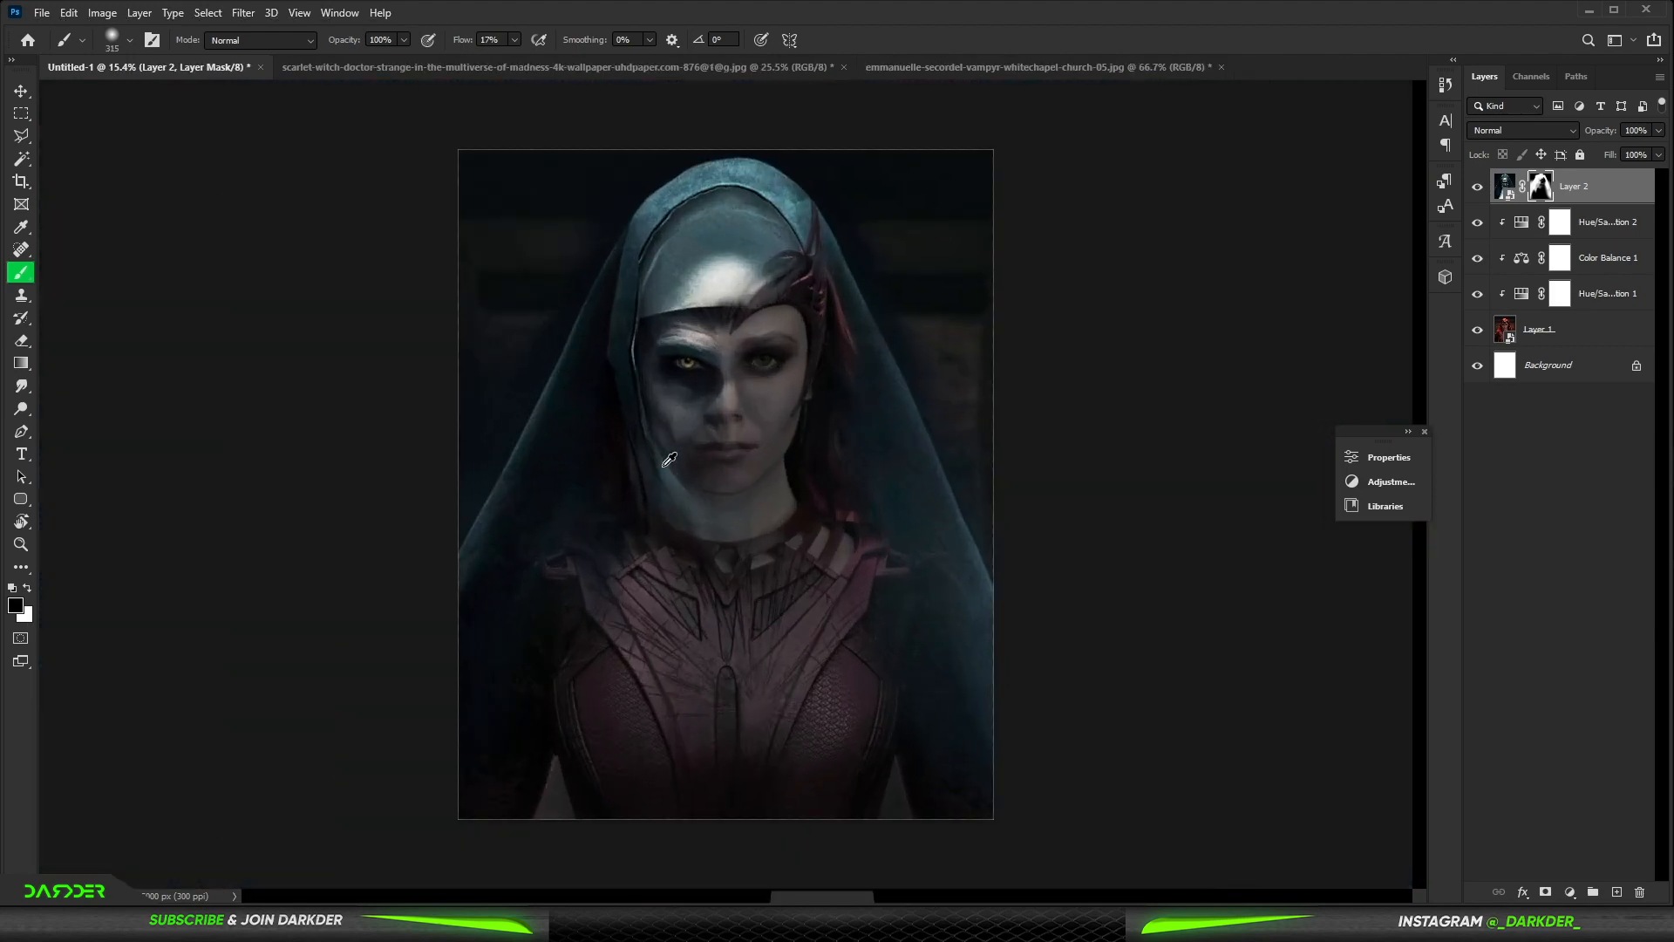
Step: Group all layers above the background and merge a duplicate of that group into one layer, keeping the original group hidden
{"action": "left_click", "coordinate": [1574, 331]}
{"action": "left_click", "coordinate": [1599, 192], "text": "shift"}
{"action": "key", "text": "ctrl+g"}
{"action": "key", "text": "ctrl+j"}
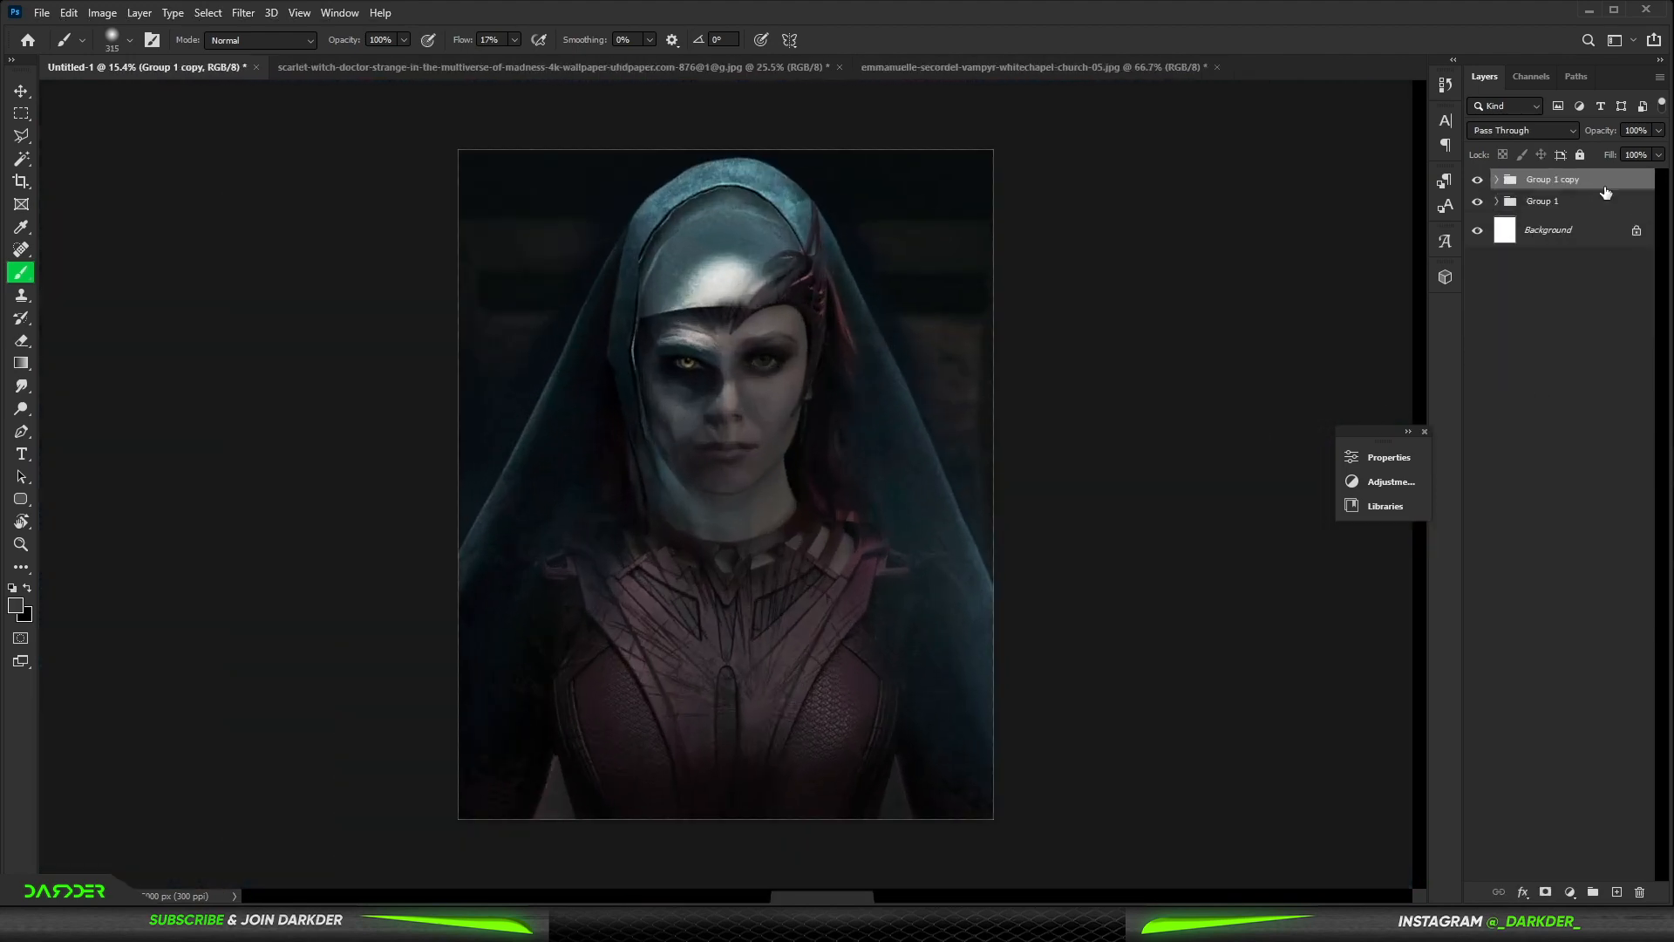
{"action": "right_click", "coordinate": [1604, 186]}
{"action": "left_click", "coordinate": [1571, 413]}
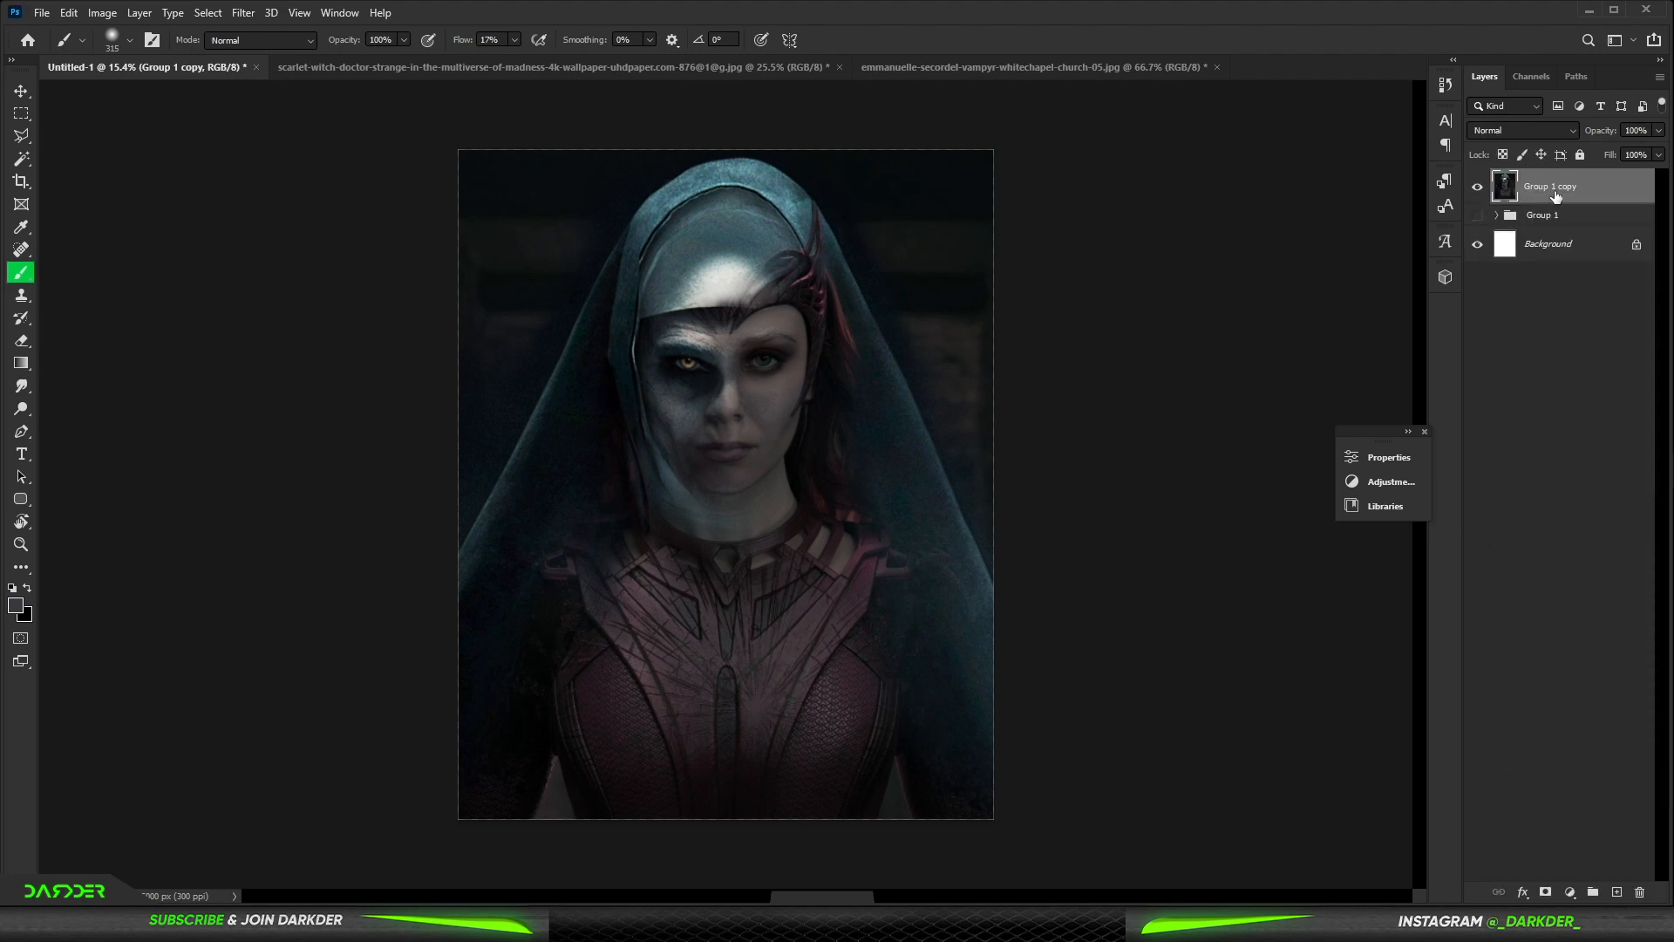
Step: Trace the veil's left outer edge with the Pen tool, from outside the canvas up to the side of the hood
{"action": "left_click", "coordinate": [21, 430]}
{"action": "scroll", "coordinate": [329, 587], "scroll_direction": "up", "scroll_amount": 5}
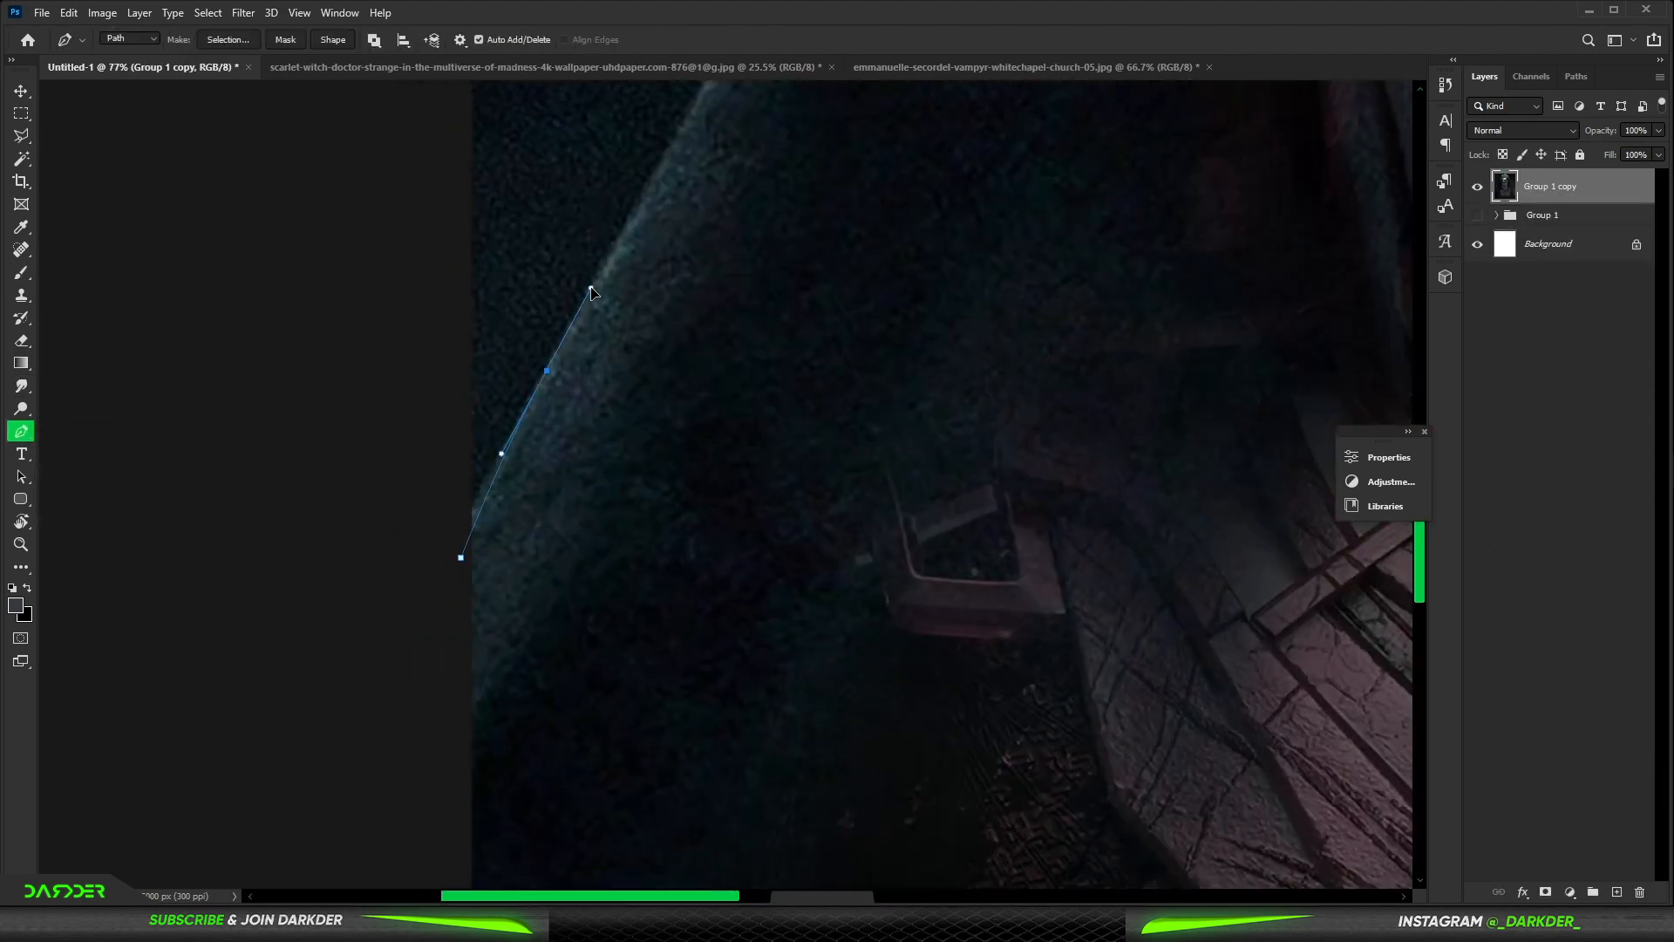
{"action": "left_click_drag", "start_coordinate": [663, 253], "coordinate": [512, 757]}
{"action": "left_click_drag", "start_coordinate": [619, 456], "coordinate": [773, 156]}
{"action": "left_click_drag", "start_coordinate": [823, 271], "coordinate": [743, 665]}
{"action": "left_click_drag", "start_coordinate": [798, 328], "coordinate": [657, 662]}
{"action": "left_click_drag", "start_coordinate": [789, 367], "coordinate": [849, 261]}
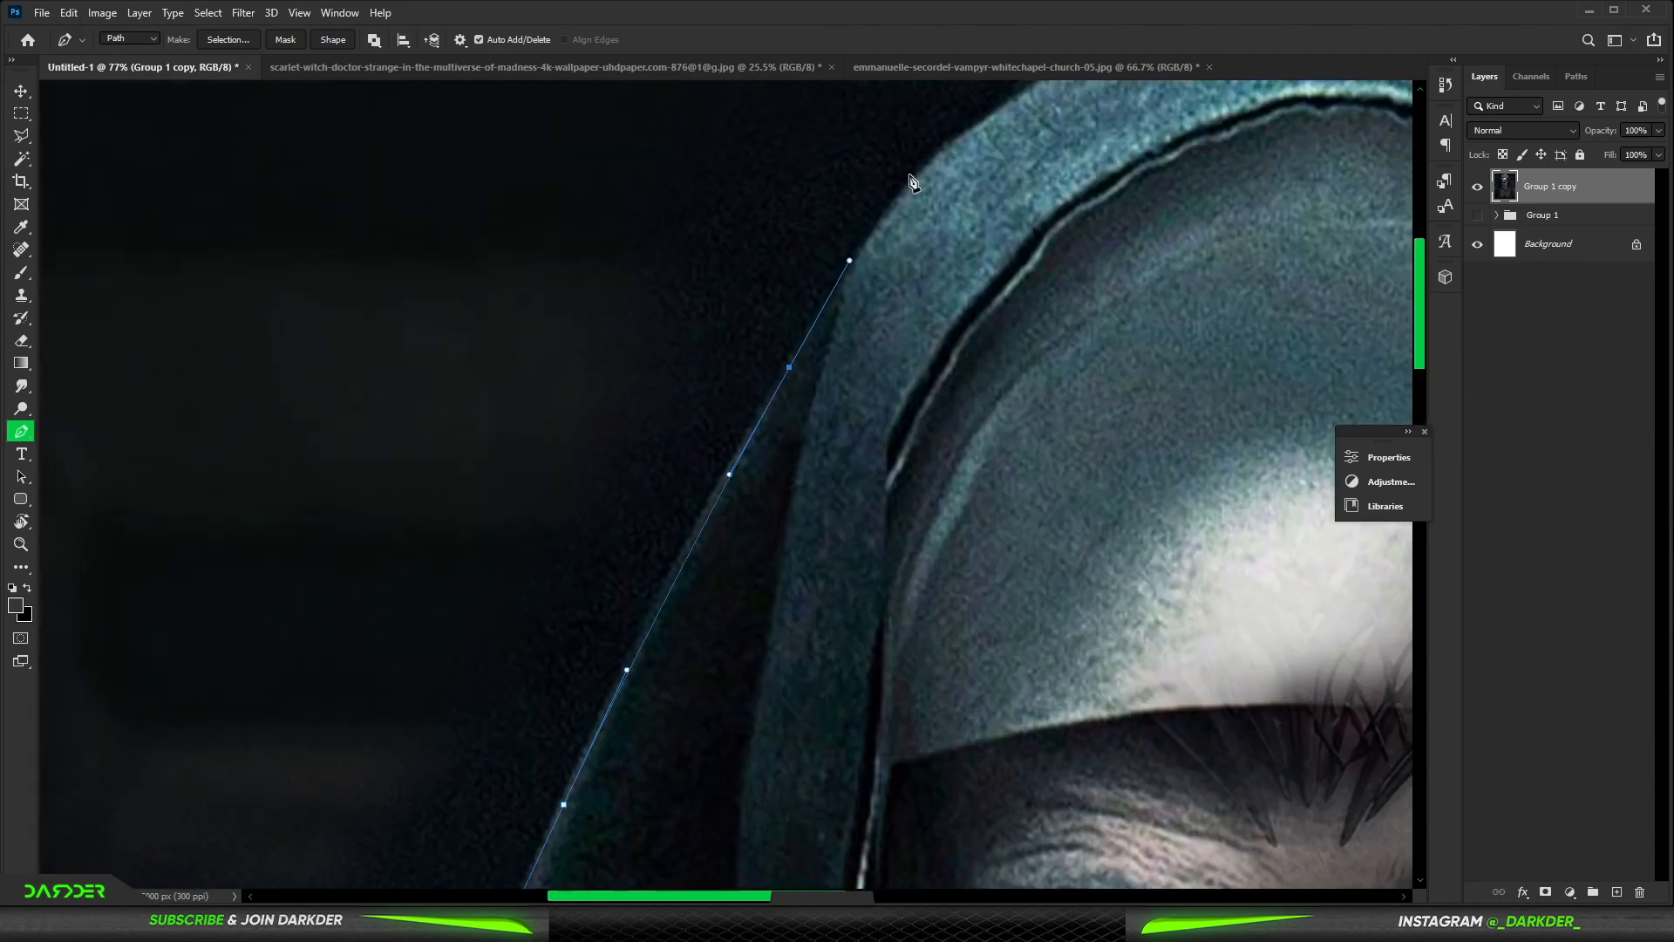
{"action": "left_click_drag", "start_coordinate": [930, 161], "coordinate": [953, 140]}
Step: Continue the pen path over the crown of the hood to the veil's right side
{"action": "left_click_drag", "start_coordinate": [953, 140], "coordinate": [623, 388]}
{"action": "left_click_drag", "start_coordinate": [1304, 458], "coordinate": [746, 267]}
{"action": "scroll", "coordinate": [749, 268], "scroll_direction": "up", "scroll_amount": 4}
{"action": "left_click_drag", "start_coordinate": [948, 597], "coordinate": [1015, 709]}
{"action": "scroll", "coordinate": [1015, 709], "scroll_direction": "down", "scroll_amount": 5}
Step: Extend the pen path down the veil's right outer edge to a point outside the canvas below the figure
{"action": "left_click_drag", "start_coordinate": [1094, 712], "coordinate": [1009, 214]}
{"action": "left_click_drag", "start_coordinate": [1054, 484], "coordinate": [850, 166]}
{"action": "left_click_drag", "start_coordinate": [977, 425], "coordinate": [999, 486]}
{"action": "left_click_drag", "start_coordinate": [1069, 668], "coordinate": [1109, 756]}
{"action": "left_click_drag", "start_coordinate": [998, 720], "coordinate": [837, 373]}
{"action": "left_click_drag", "start_coordinate": [1039, 622], "coordinate": [1077, 719]}
{"action": "scroll", "coordinate": [933, 598], "scroll_direction": "down", "scroll_amount": 6}
{"action": "left_click", "coordinate": [1022, 876]}
Step: Carry the path around the gap between the right-hand arm and waist, then along below the canvas
{"action": "scroll", "coordinate": [876, 797], "scroll_direction": "up", "scroll_amount": 2}
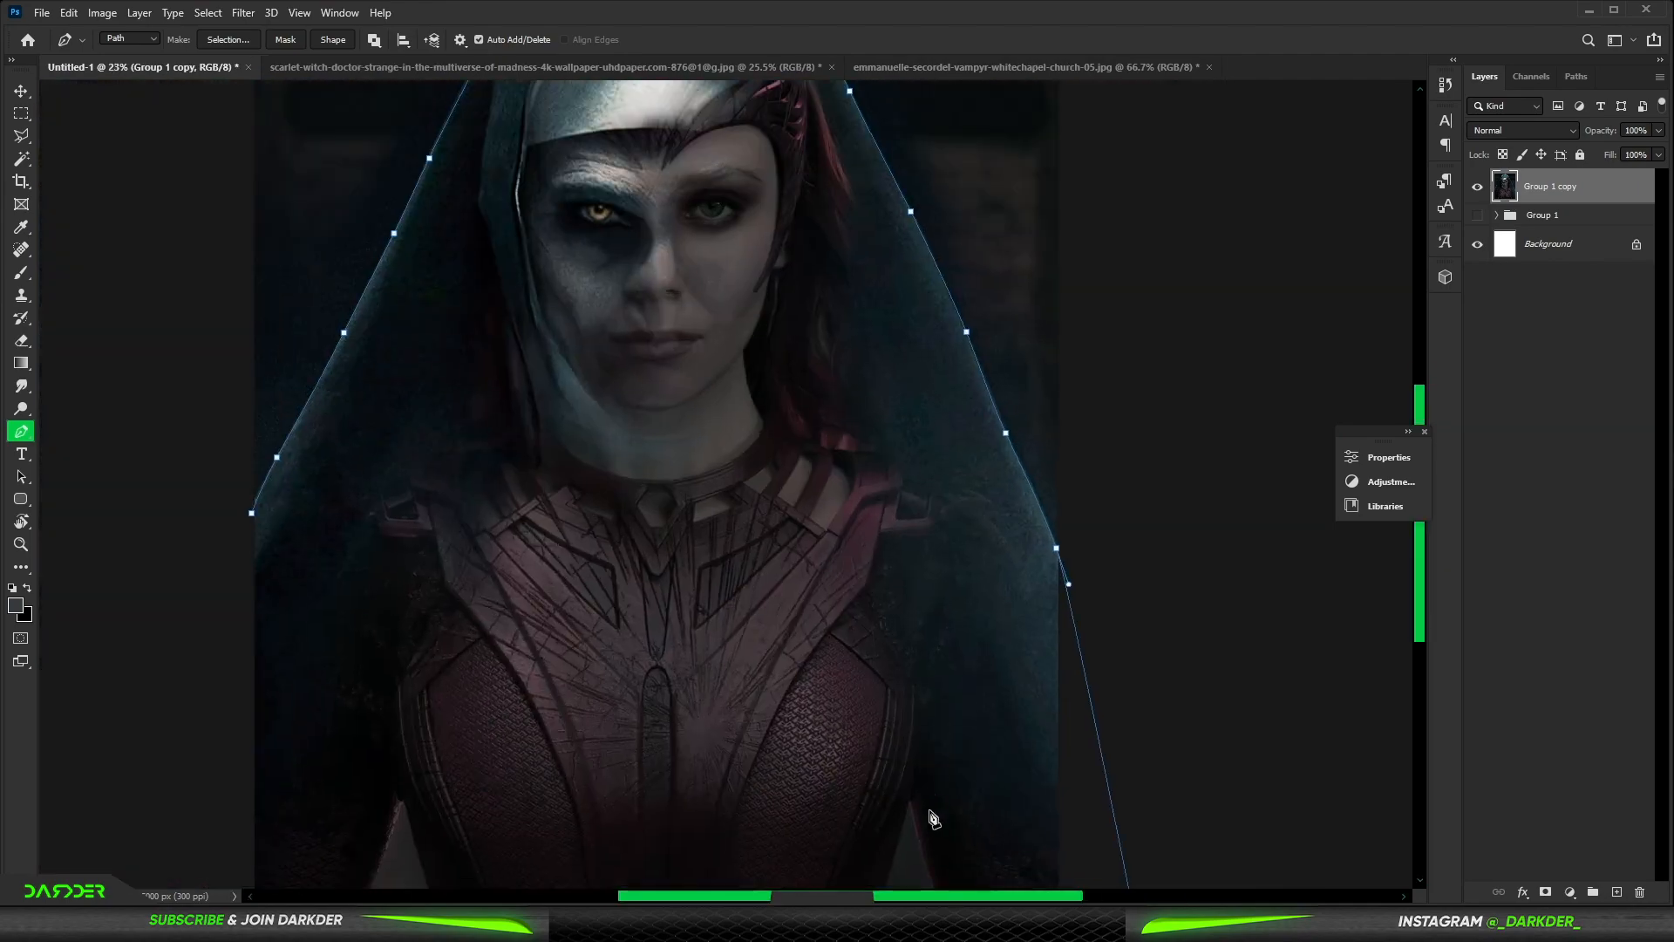
{"action": "left_click_drag", "start_coordinate": [930, 814], "coordinate": [958, 379]}
{"action": "scroll", "coordinate": [940, 491], "scroll_direction": "up", "scroll_amount": 5}
{"action": "left_click_drag", "start_coordinate": [771, 459], "coordinate": [770, 462]}
{"action": "scroll", "coordinate": [771, 471], "scroll_direction": "down", "scroll_amount": 8}
{"action": "left_click", "coordinate": [441, 479]}
Step: Trace the gap between the left-hand arm and waist and close the path at its starting point
{"action": "scroll", "coordinate": [355, 381], "scroll_direction": "up", "scroll_amount": 8}
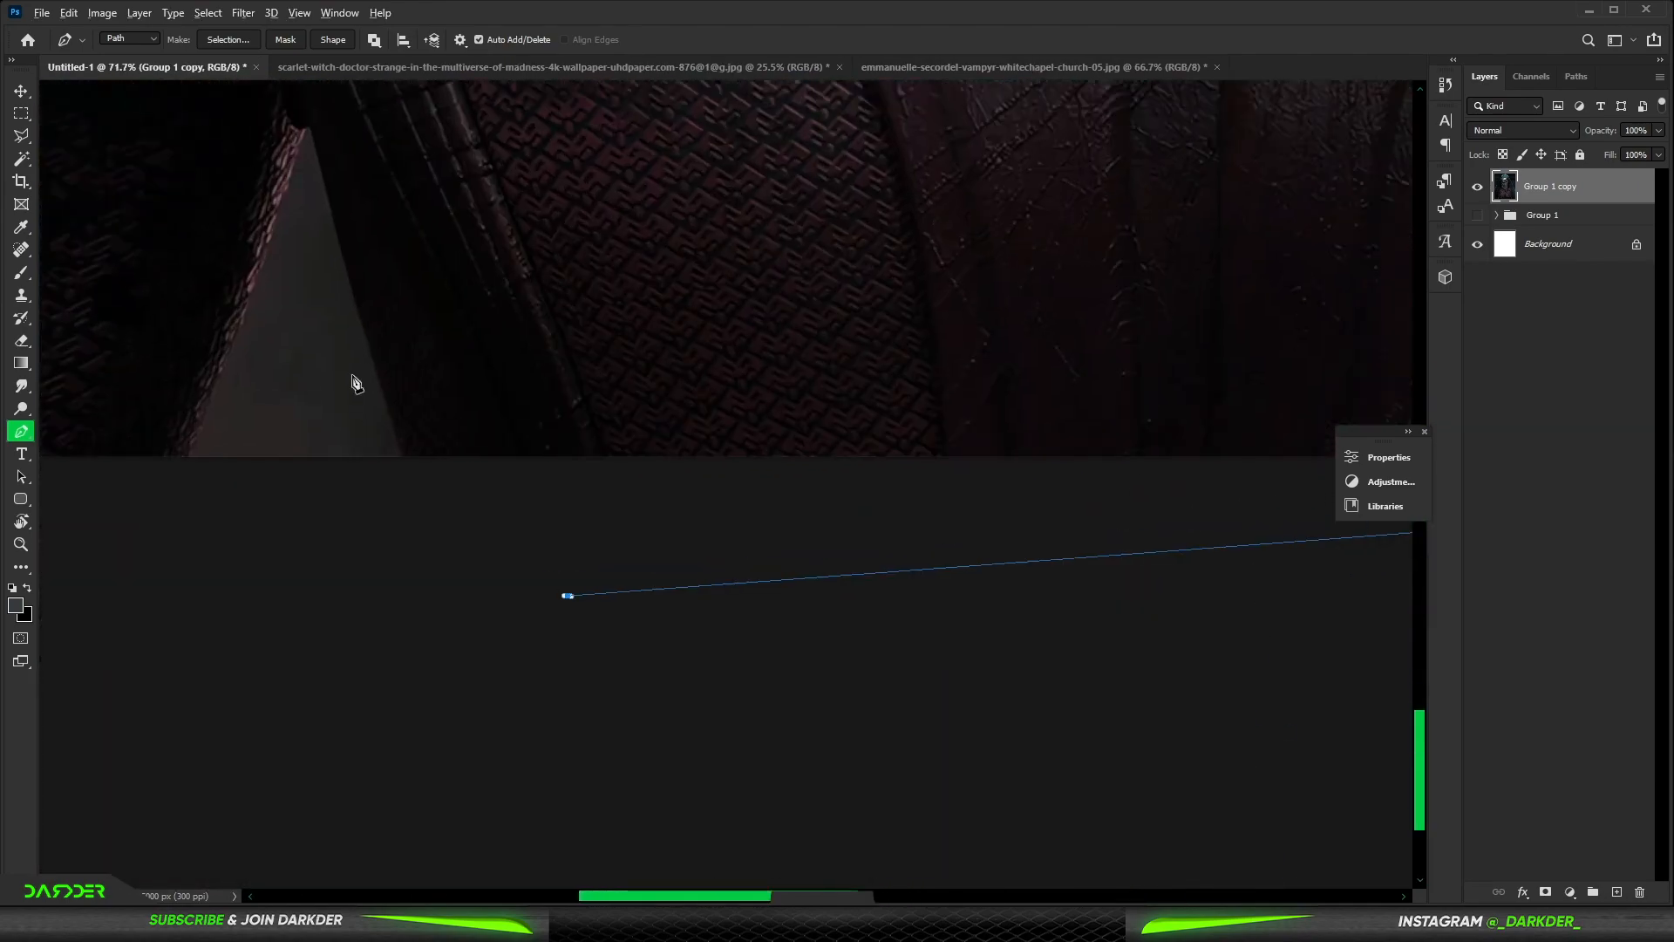
{"action": "left_click", "coordinate": [419, 486]}
{"action": "left_click_drag", "start_coordinate": [340, 214], "coordinate": [326, 163]}
{"action": "left_click_drag", "start_coordinate": [324, 164], "coordinate": [485, 358]}
{"action": "left_click", "coordinate": [272, 724]}
{"action": "scroll", "coordinate": [272, 710], "scroll_direction": "down", "scroll_amount": 8}
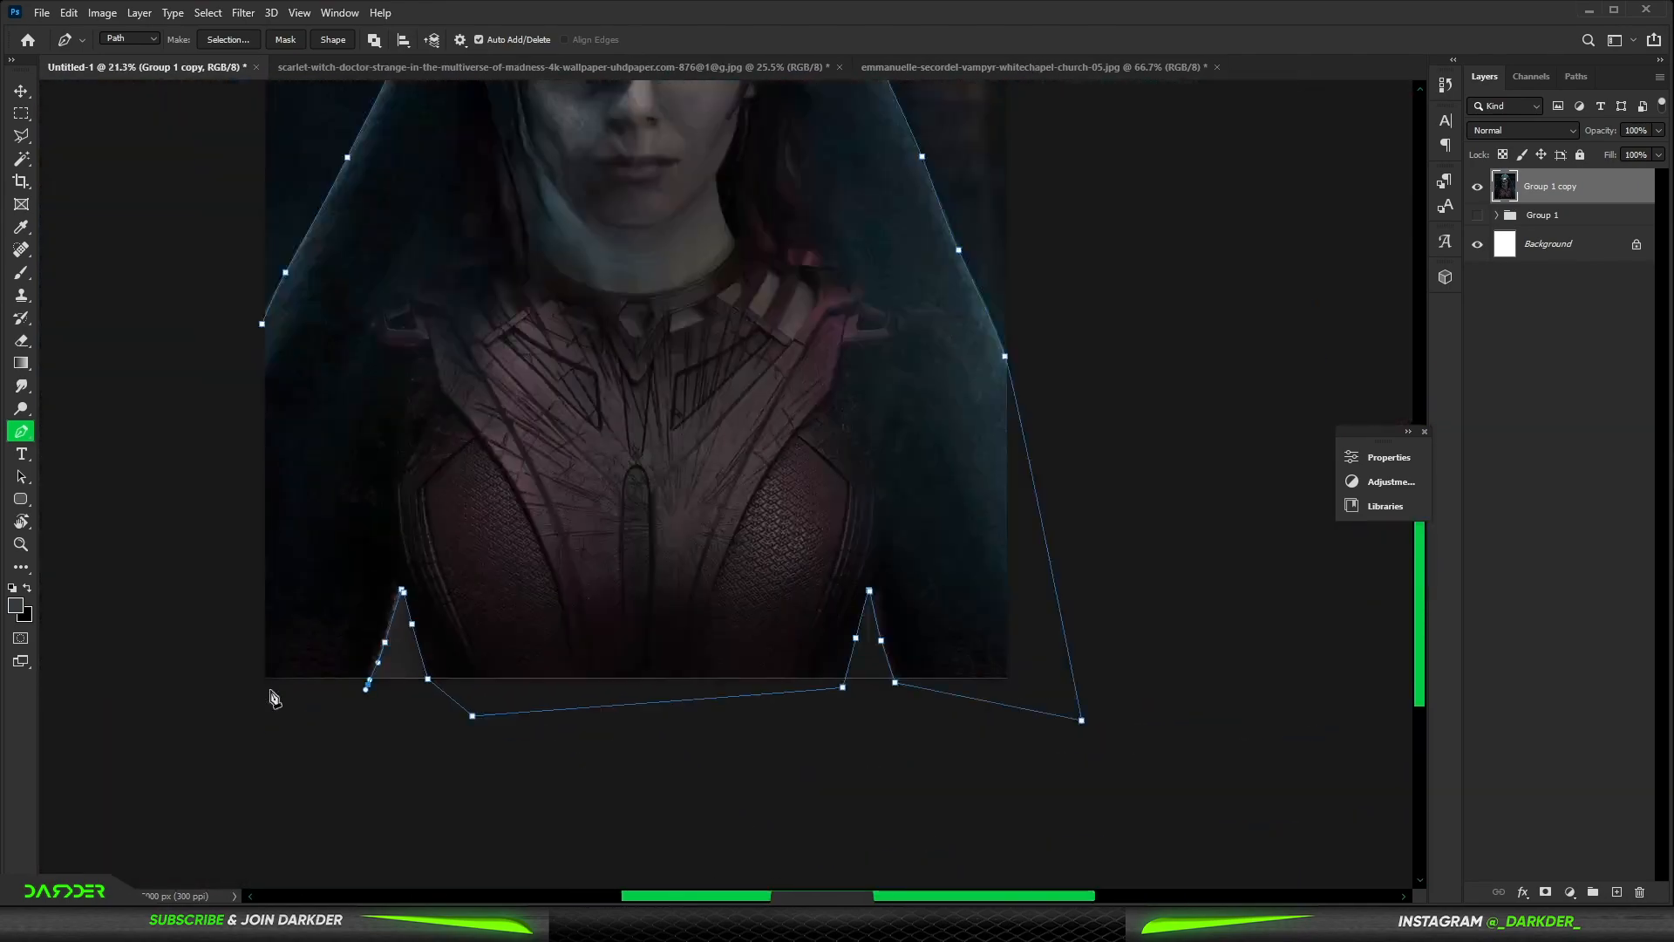
{"action": "left_click", "coordinate": [228, 688]}
{"action": "left_click", "coordinate": [262, 326]}
Step: Turn the path into a selection to mask out the figure's background, and convert the masked layer to a smart object
{"action": "right_click", "coordinate": [456, 423]}
{"action": "left_click", "coordinate": [507, 494]}
{"action": "left_click", "coordinate": [918, 249]}
{"action": "left_click", "coordinate": [1545, 891]}
{"action": "scroll", "coordinate": [755, 402], "scroll_direction": "down", "scroll_amount": 3}
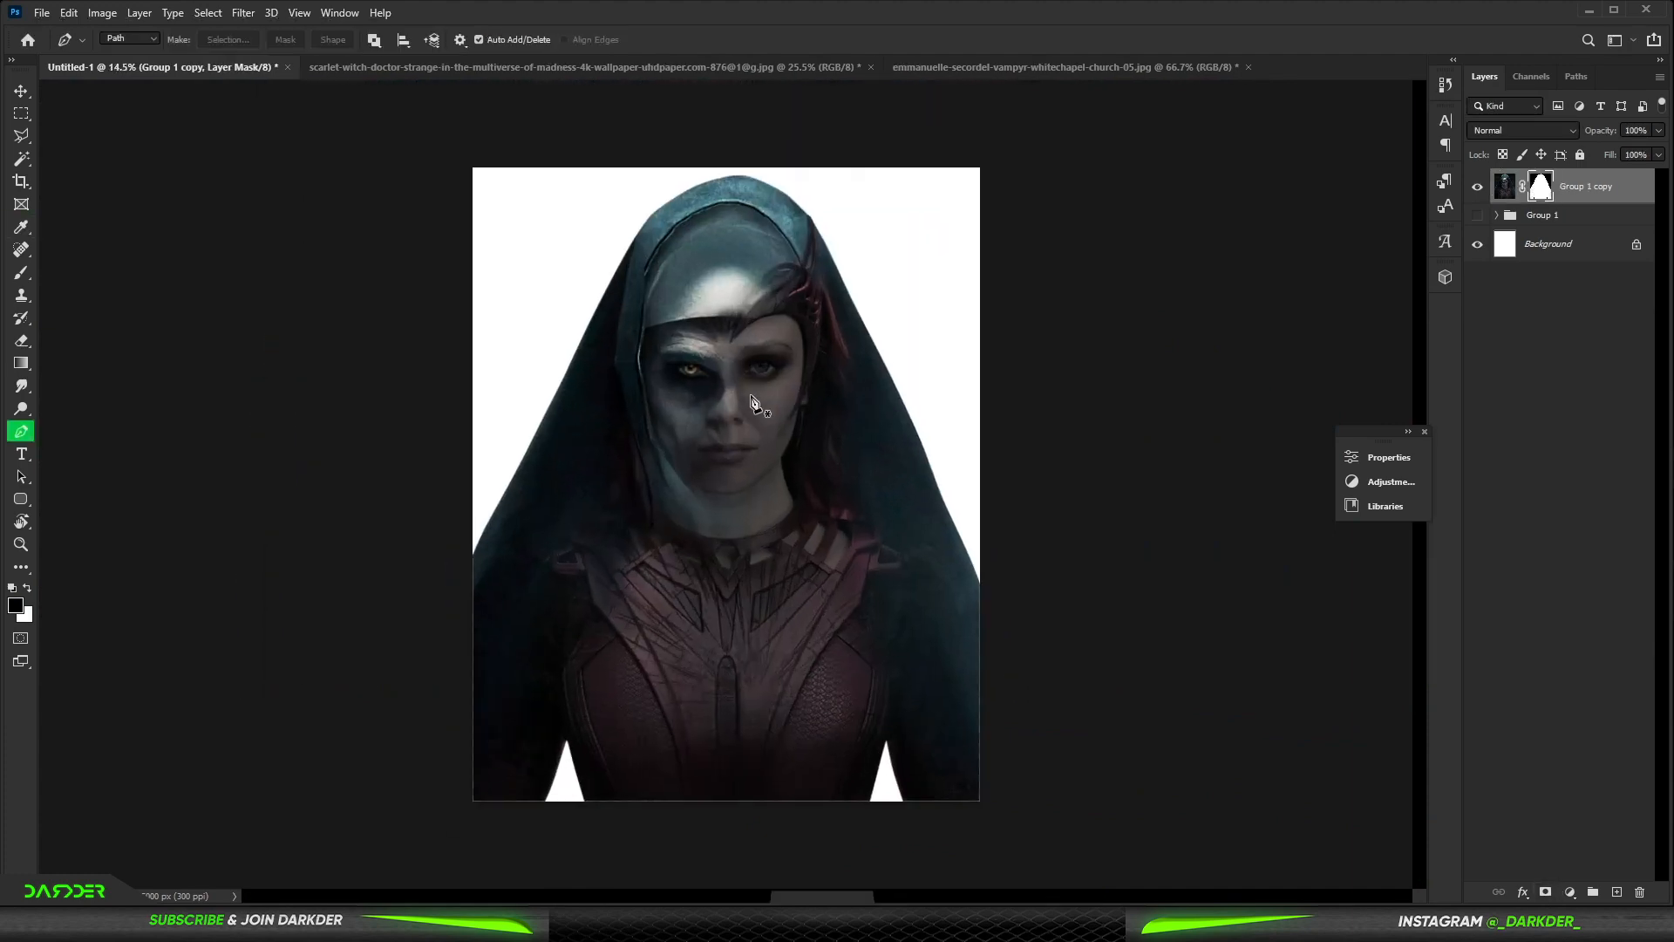
{"action": "right_click", "coordinate": [1639, 198]}
{"action": "left_click", "coordinate": [1523, 390]}
Step: Bring the dark church image into the Untitled-1 composition and convert its layer to a smart object
{"action": "left_click", "coordinate": [1003, 67]}
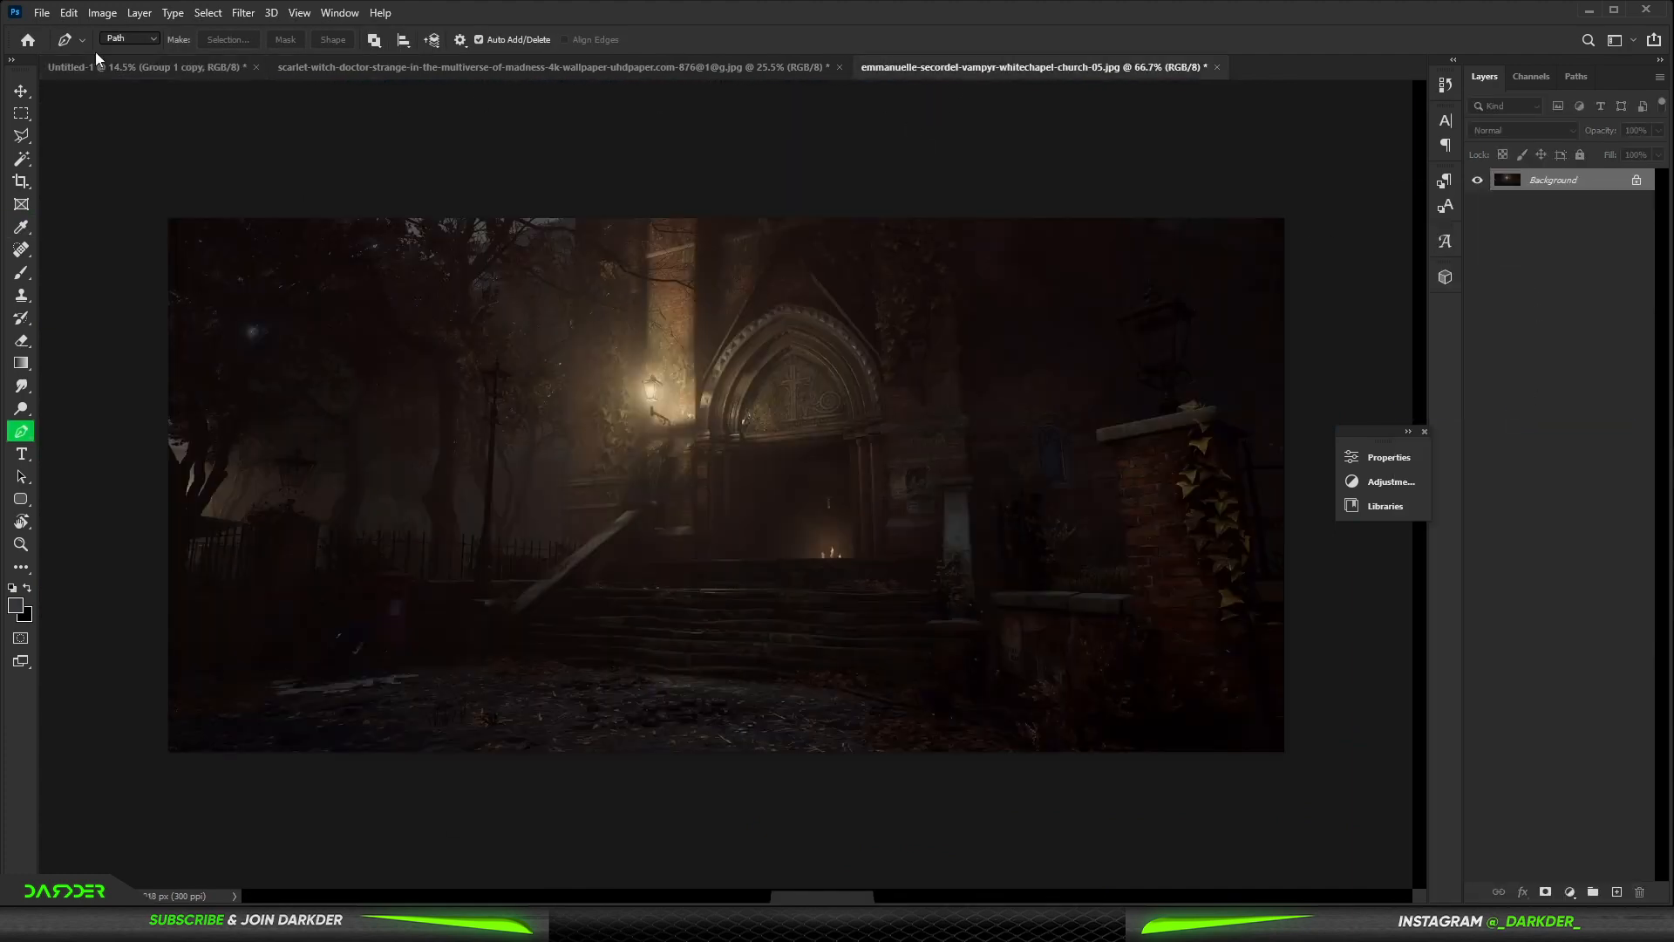
{"action": "left_click", "coordinate": [21, 91]}
{"action": "left_click_drag", "start_coordinate": [349, 222], "coordinate": [558, 244]}
{"action": "right_click", "coordinate": [1588, 186]}
{"action": "left_click", "coordinate": [1473, 411]}
Step: Scale the church image to fill the canvas height and place it beneath the figure, with the arched doorway beside her
{"action": "left_click_drag", "start_coordinate": [615, 341], "coordinate": [667, 800]}
{"action": "left_click_drag", "start_coordinate": [615, 227], "coordinate": [617, 169]}
{"action": "left_click_drag", "start_coordinate": [698, 288], "coordinate": [843, 288]}
{"action": "key", "text": "Return"}
{"action": "left_click_drag", "start_coordinate": [1587, 192], "coordinate": [1591, 236]}
{"action": "left_click", "coordinate": [1602, 443]}
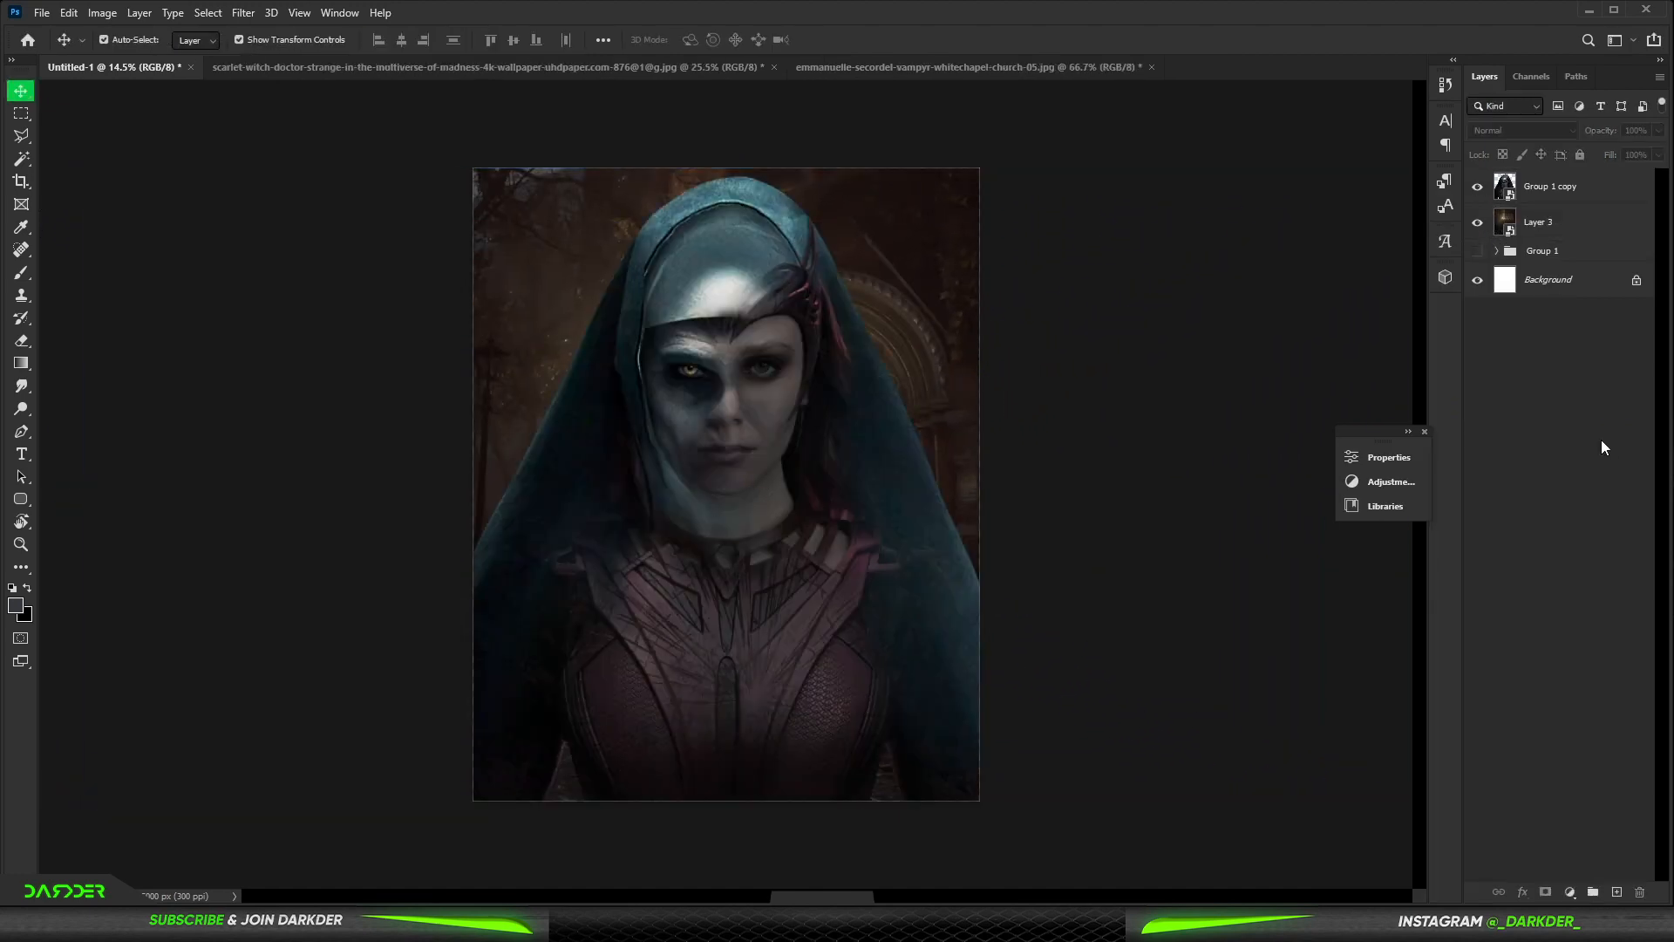
{"action": "mouse_move", "coordinate": [878, 207]}
{"action": "left_mouse_down"}
{"action": "mouse_move", "coordinate": [829, 206]}
{"action": "mouse_move", "coordinate": [887, 201]}
{"action": "left_mouse_up"}
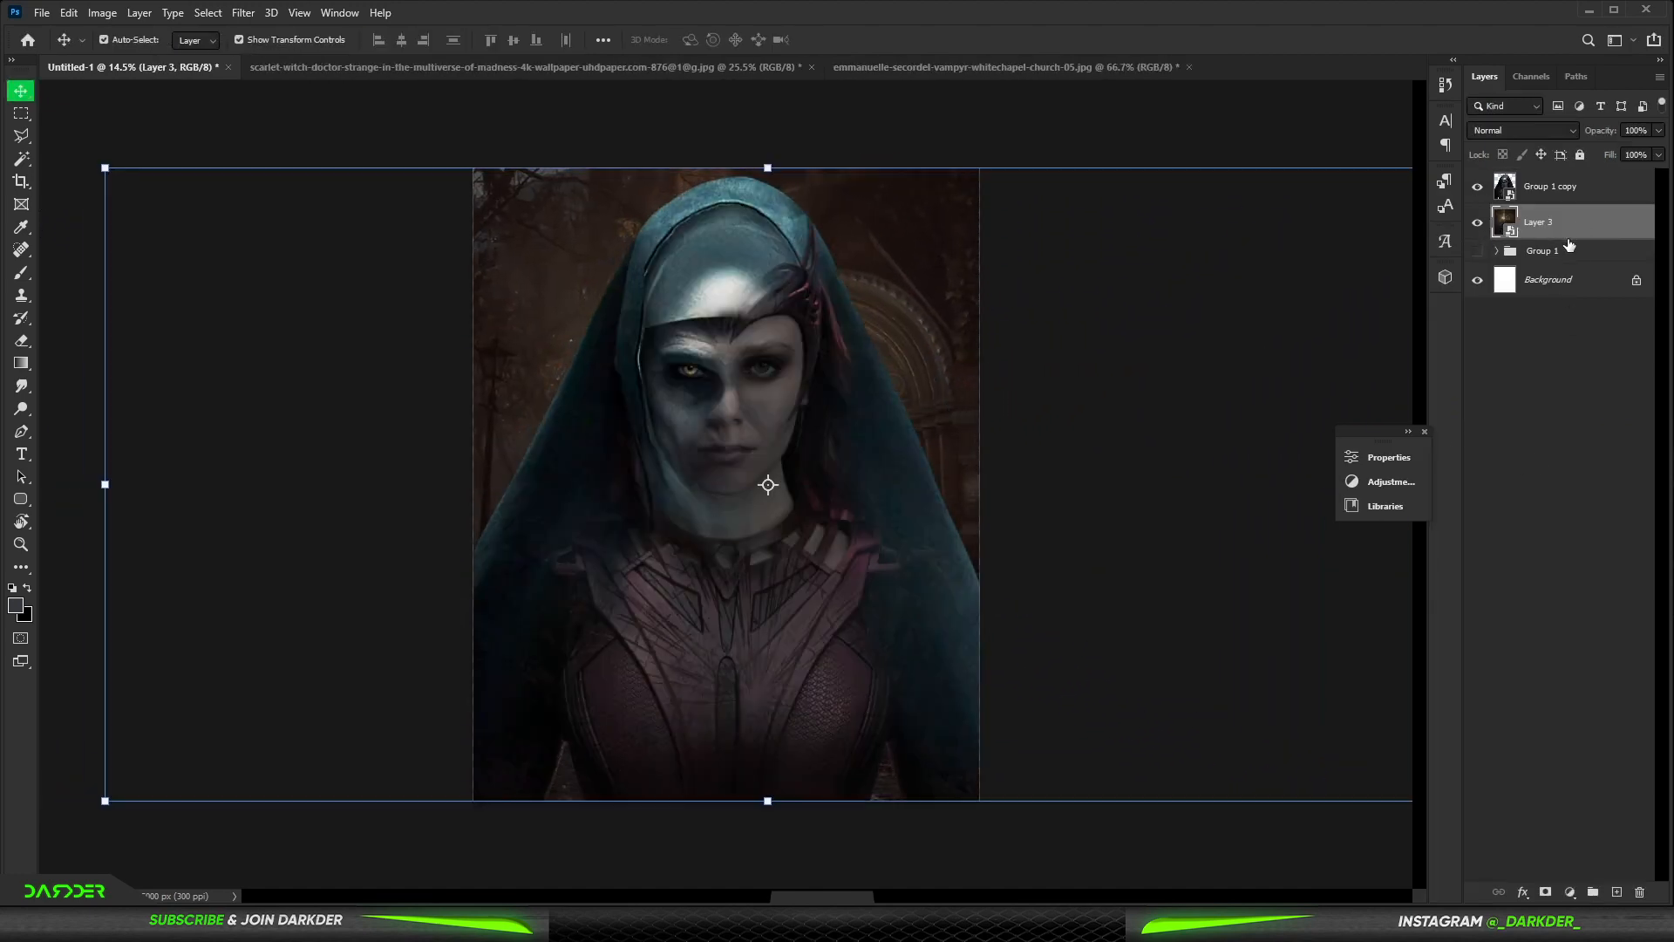
Step: Add a Color Balance adjustment above the church layer and shift its midtones toward blue and cyan
{"action": "left_click", "coordinate": [1569, 891]}
{"action": "left_click", "coordinate": [1566, 734]}
{"action": "left_click_drag", "start_coordinate": [1181, 598], "coordinate": [1199, 600]}
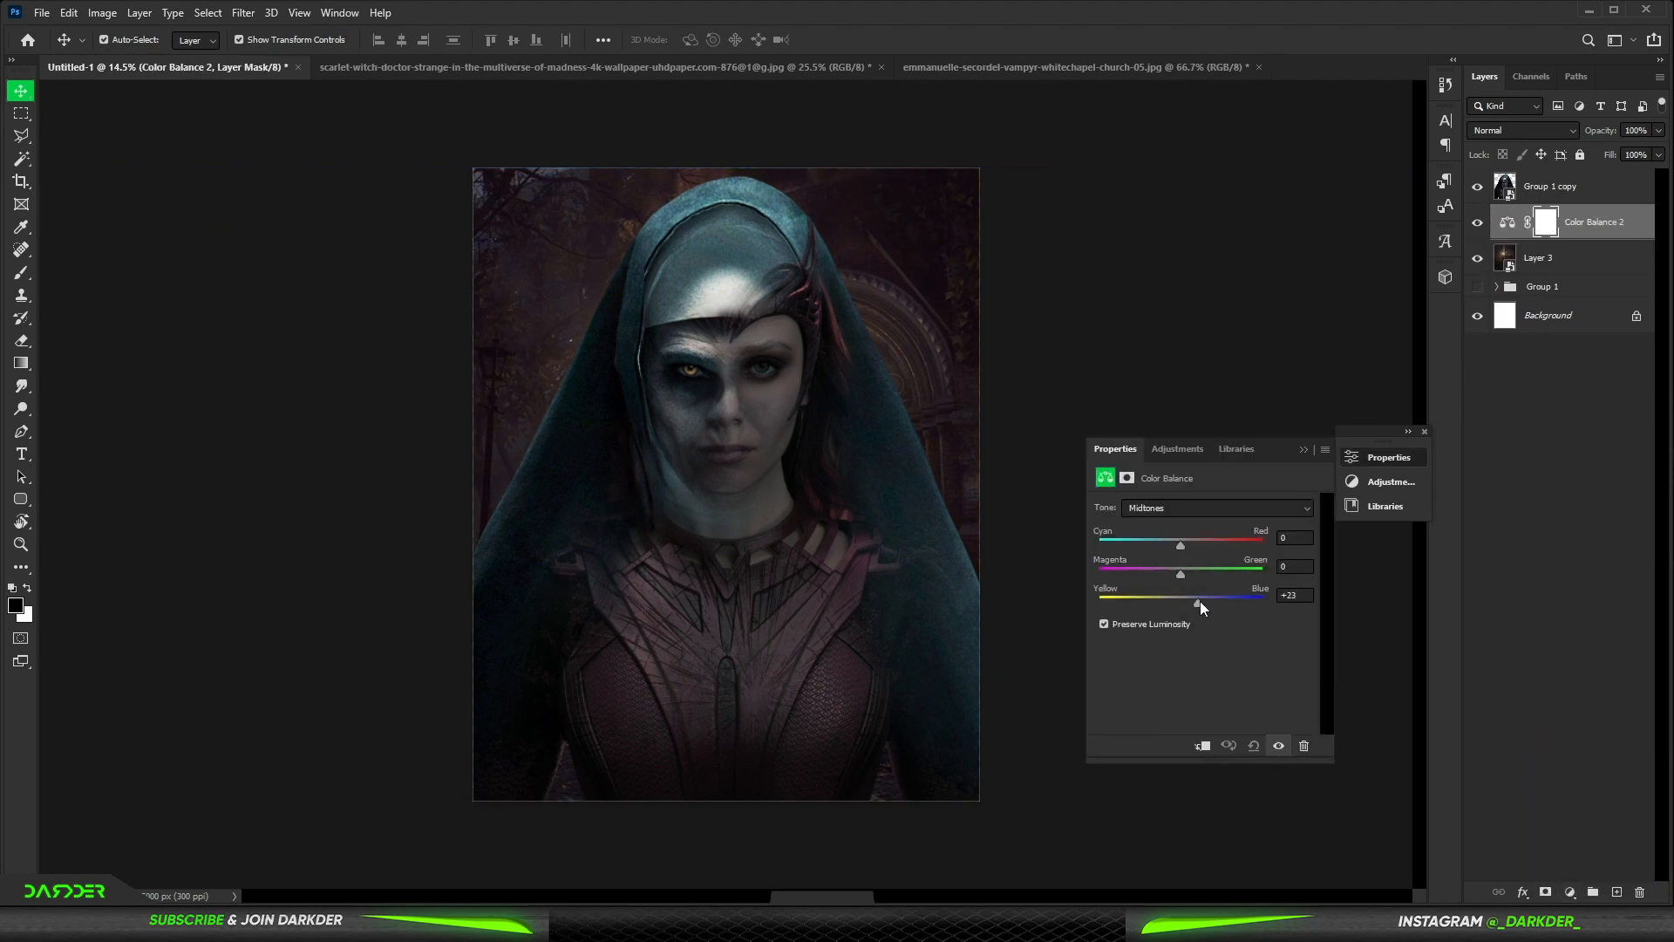
{"action": "left_click", "coordinate": [1303, 449]}
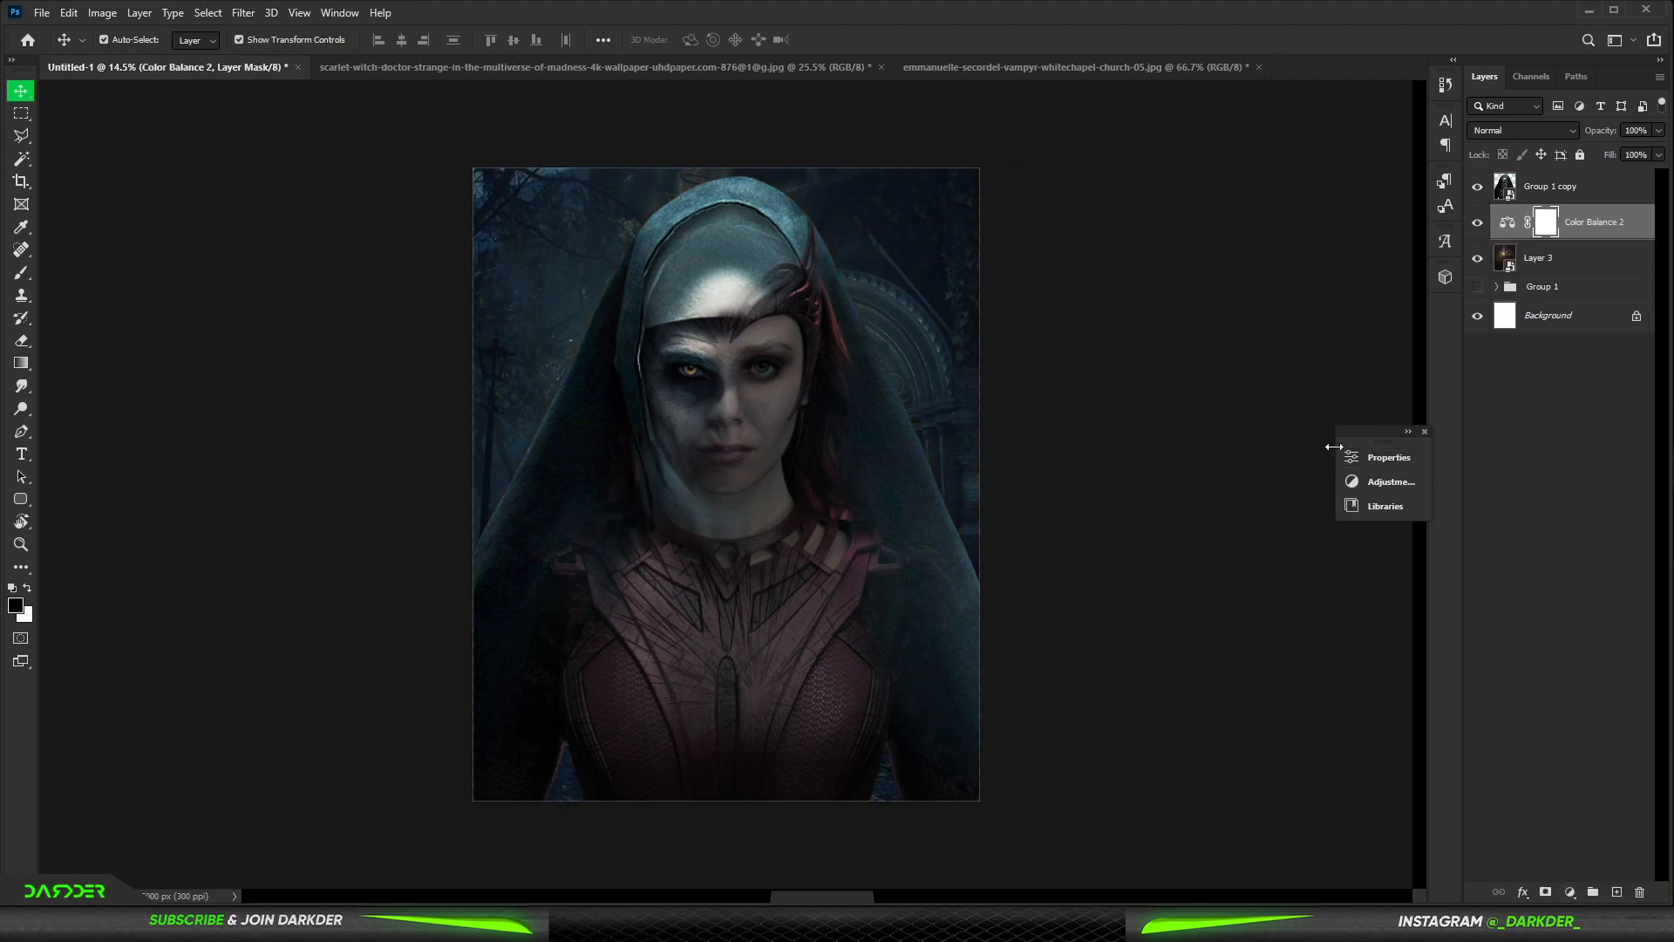
{"action": "left_click", "coordinate": [1424, 431]}
{"action": "left_click", "coordinate": [1547, 449]}
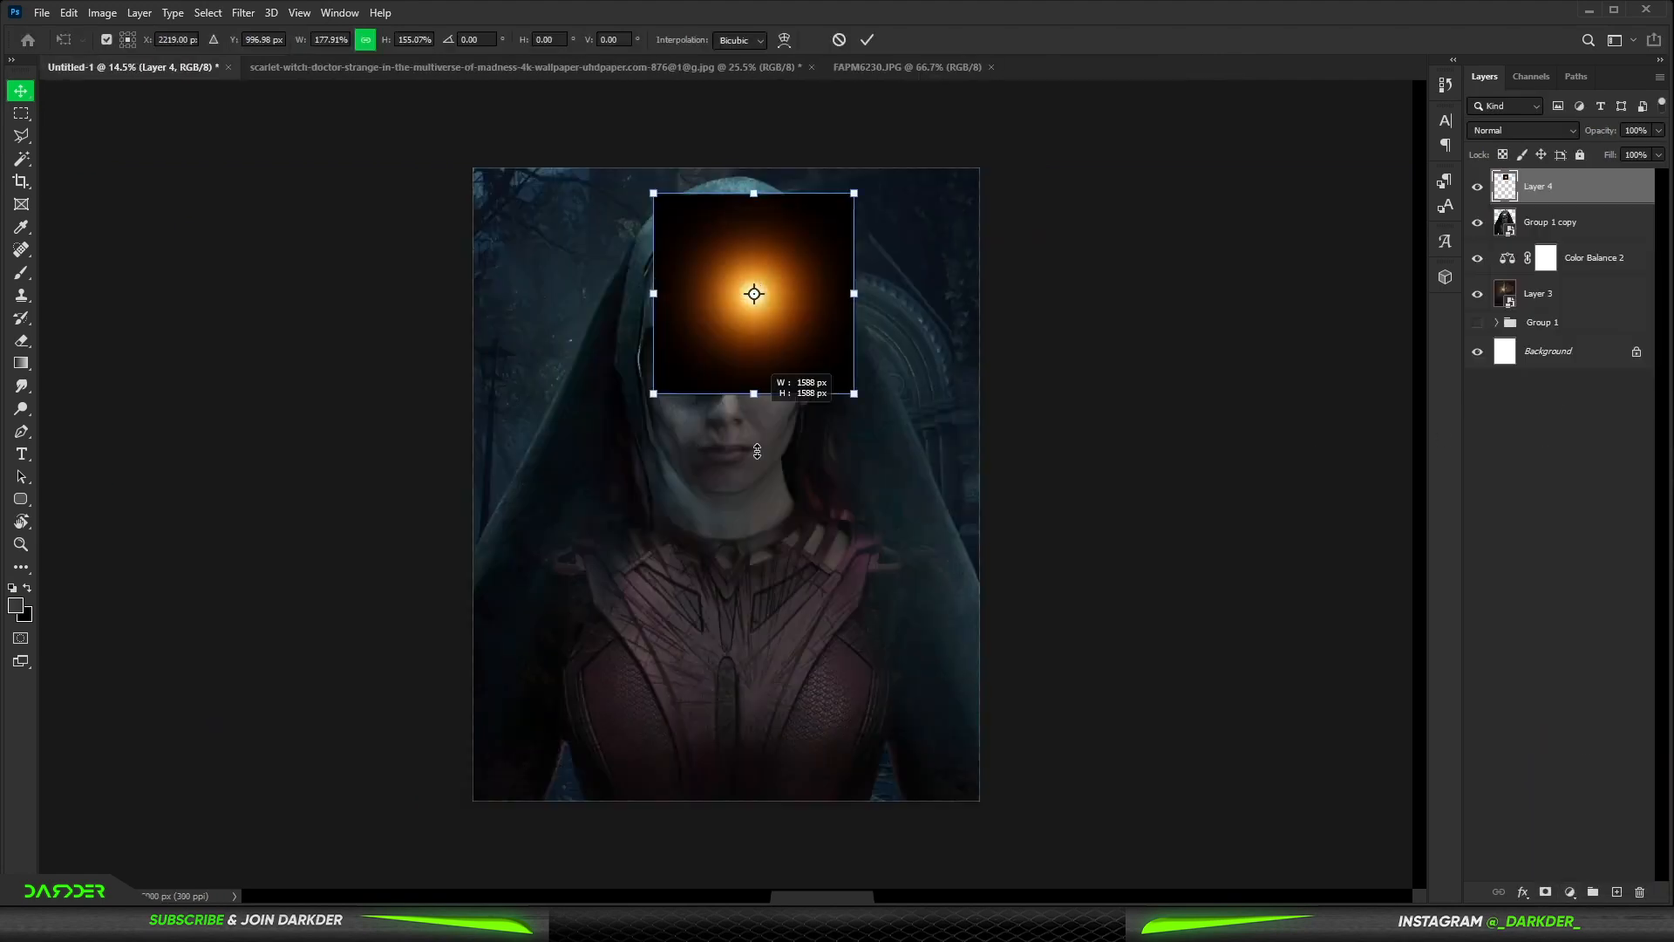
Step: Enlarge the orange glow image and recolour it cyan with a clipped Hue/Saturation hue shift
{"action": "left_click_drag", "start_coordinate": [855, 385], "coordinate": [941, 568]}
{"action": "left_click", "coordinate": [1569, 891]}
{"action": "left_click", "coordinate": [1545, 735]}
{"action": "left_click_drag", "start_coordinate": [1204, 573], "coordinate": [1298, 574]}
{"action": "left_click", "coordinate": [1305, 449]}
Step: Move the glow and its hue adjustment behind the figure and enlarge them across the canvas width
{"action": "left_click", "coordinate": [1602, 223], "text": "ctrl"}
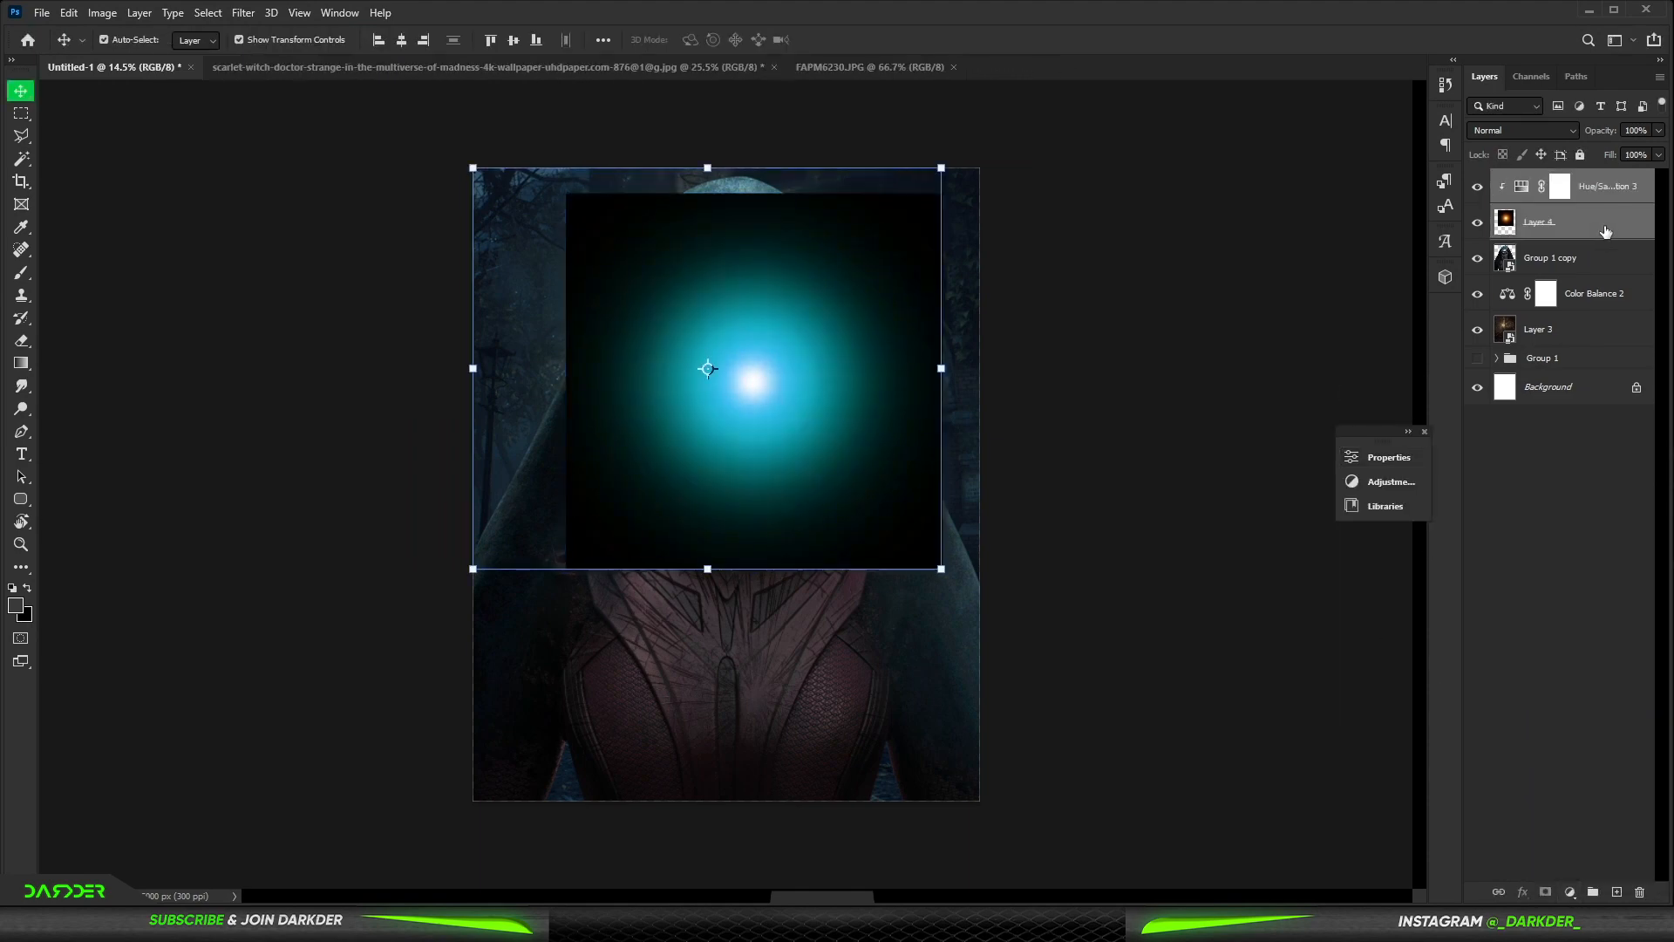
{"action": "left_click_drag", "start_coordinate": [1604, 227], "coordinate": [1605, 274]}
{"action": "left_click_drag", "start_coordinate": [945, 320], "coordinate": [1102, 327]}
{"action": "left_click_drag", "start_coordinate": [958, 356], "coordinate": [872, 407]}
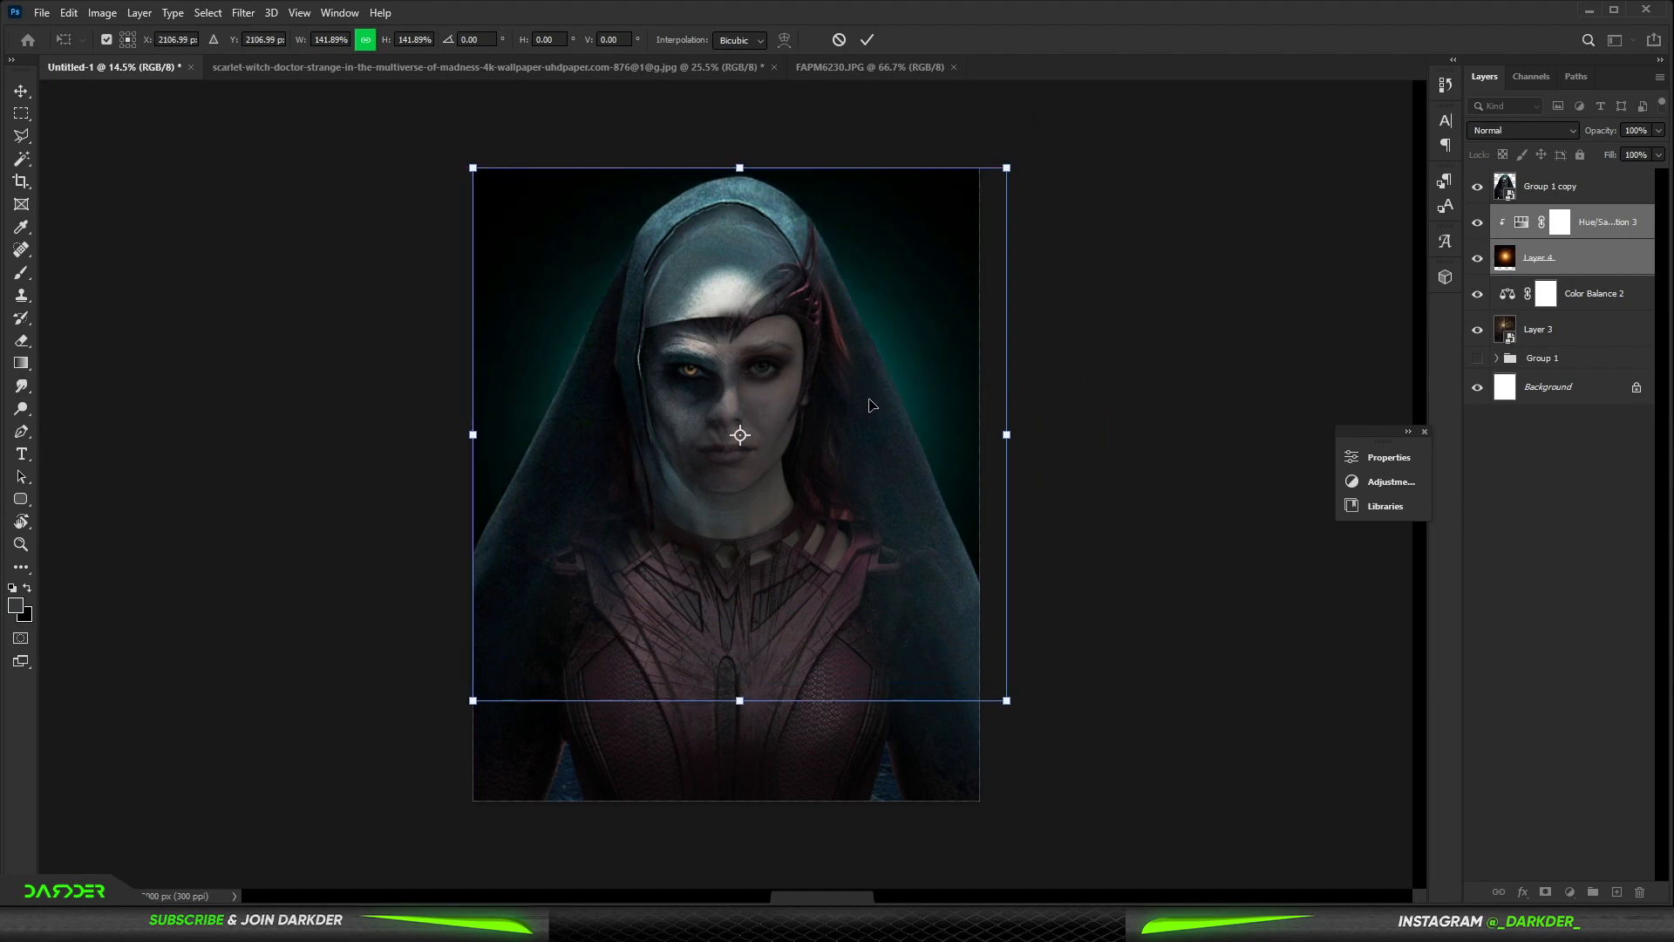
{"action": "key", "text": "Return"}
{"action": "left_click", "coordinate": [1565, 471]}
Step: Set the glow layer's blend mode to Linear Dodge (Add) and stretch it downward beyond the canvas's lower edge
{"action": "left_click", "coordinate": [1569, 259]}
{"action": "left_click", "coordinate": [1525, 131]}
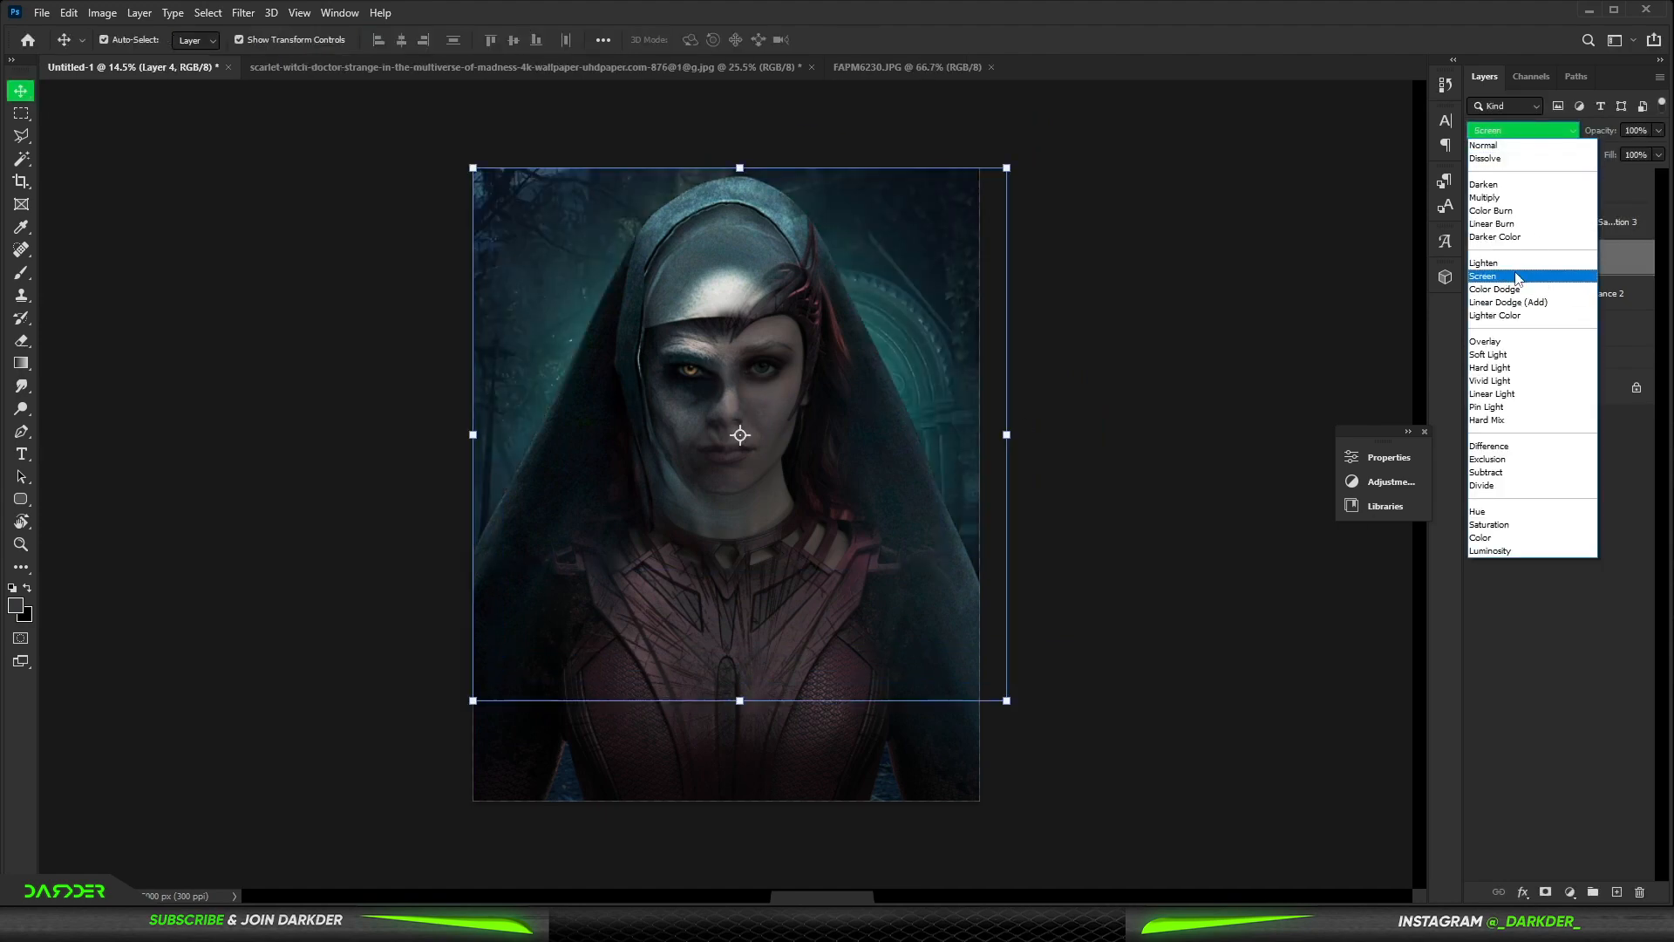
{"action": "left_click", "coordinate": [1515, 303]}
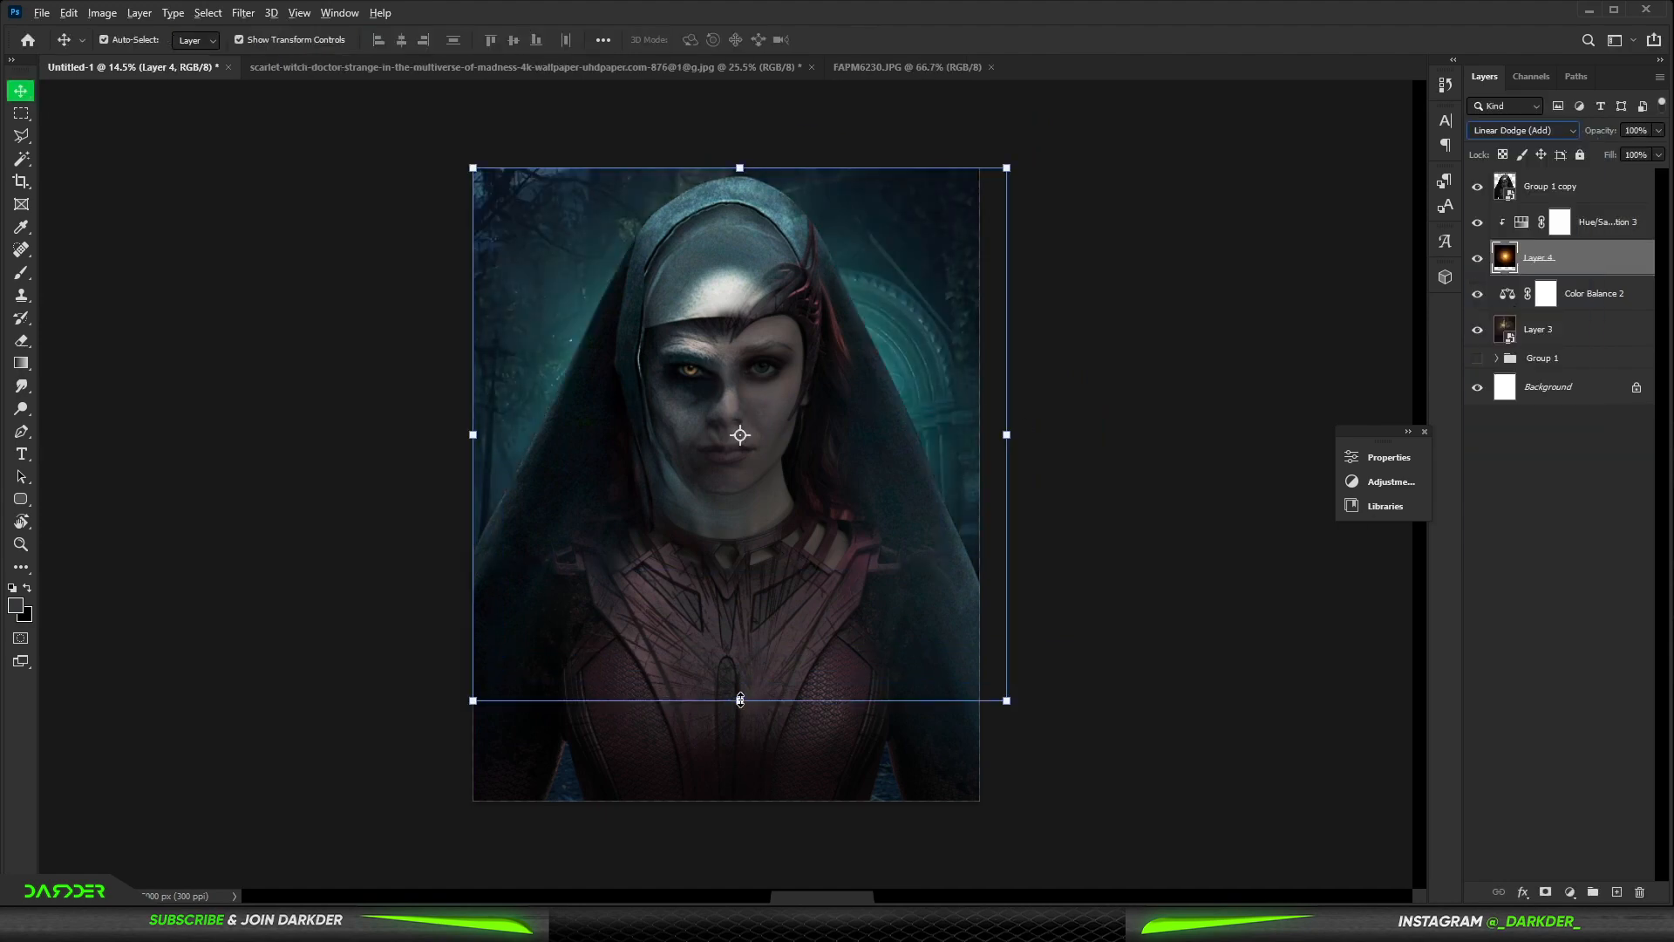
{"action": "left_click_drag", "start_coordinate": [740, 700], "coordinate": [743, 937]}
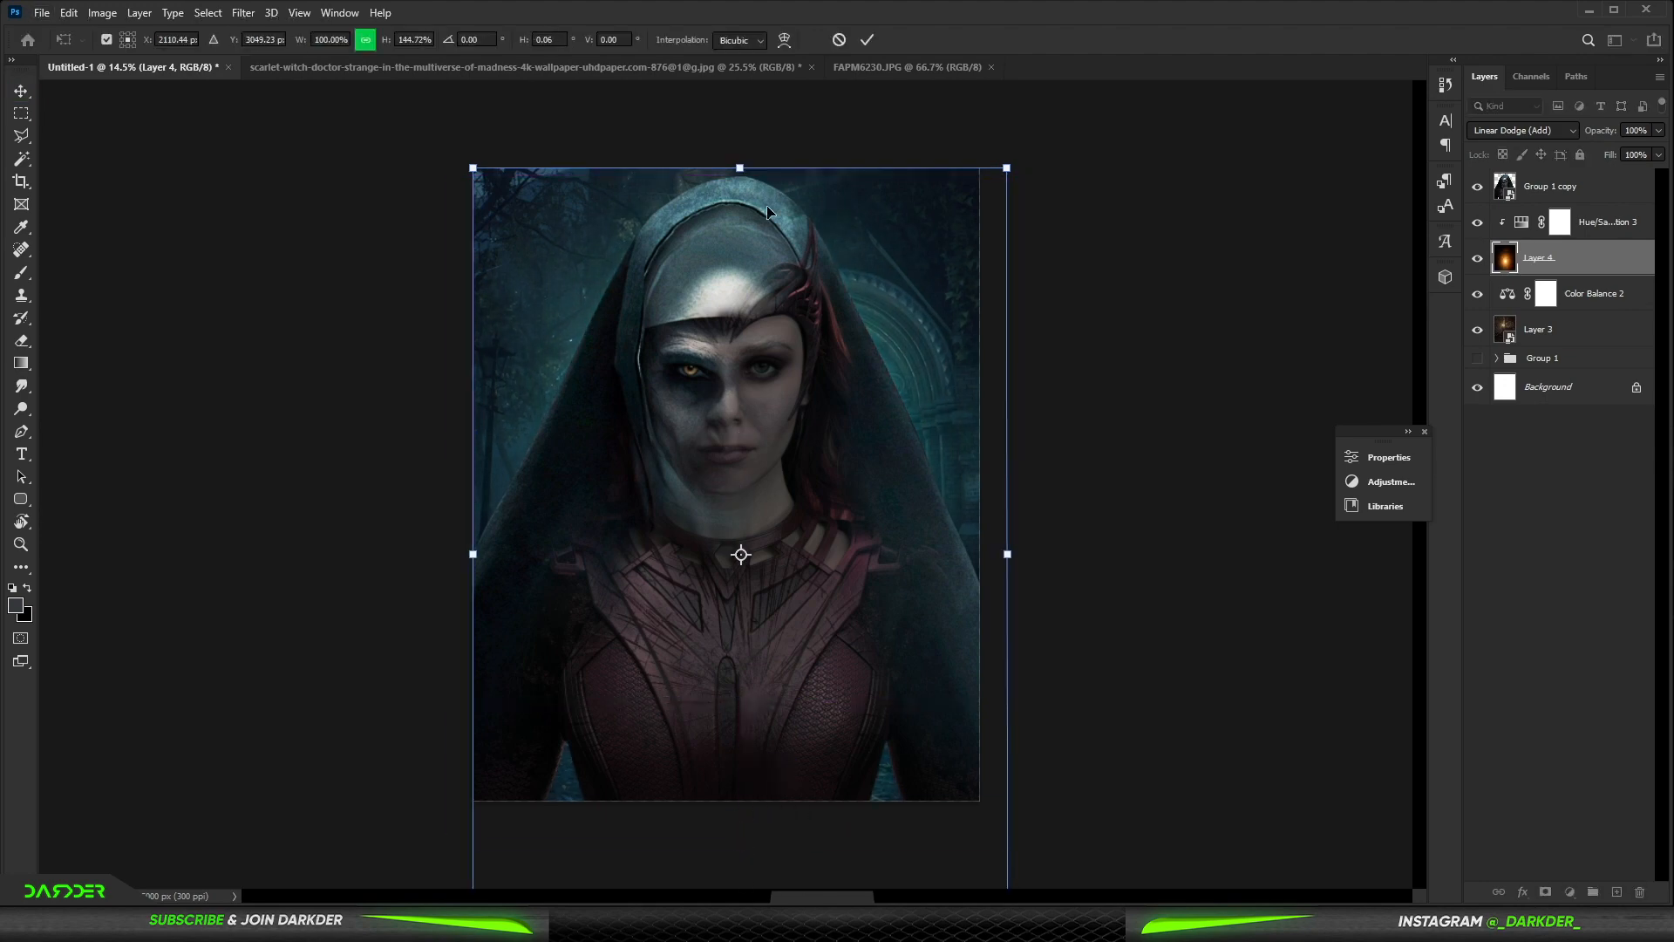
{"action": "key", "text": "Return"}
{"action": "left_click", "coordinate": [1566, 511]}
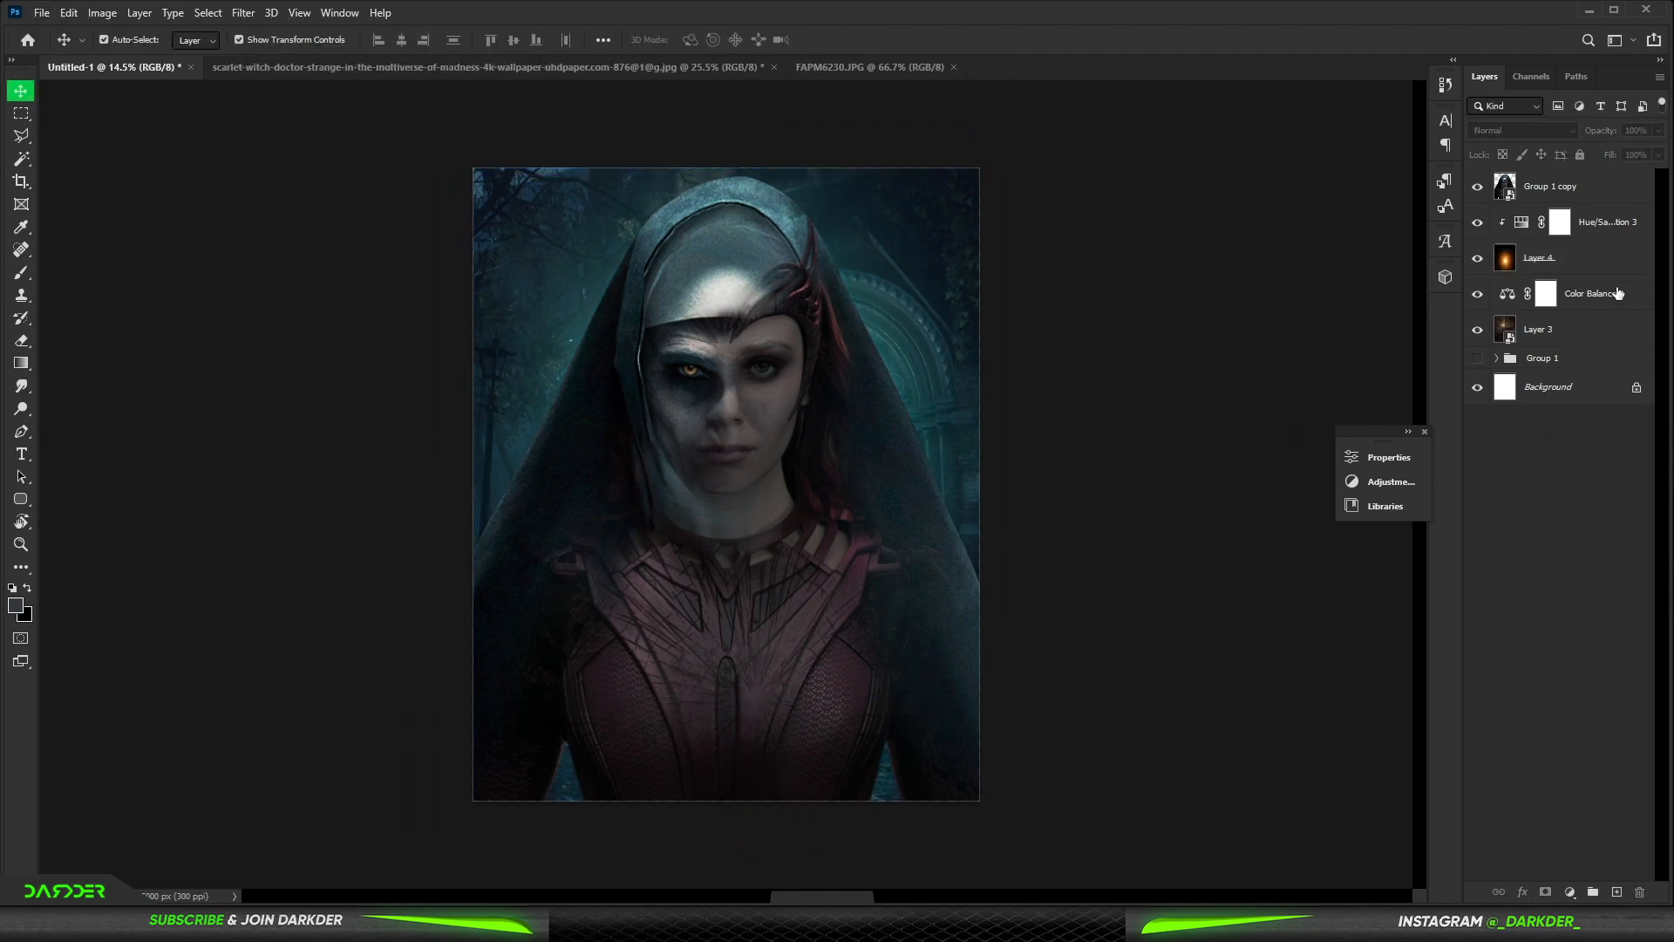
Step: Paint light blue smoke behind the figure on a new layer, using a large smoke brush at 17% flow
{"action": "left_click", "coordinate": [1617, 891]}
{"action": "key", "text": "b"}
{"action": "right_click", "coordinate": [650, 405]}
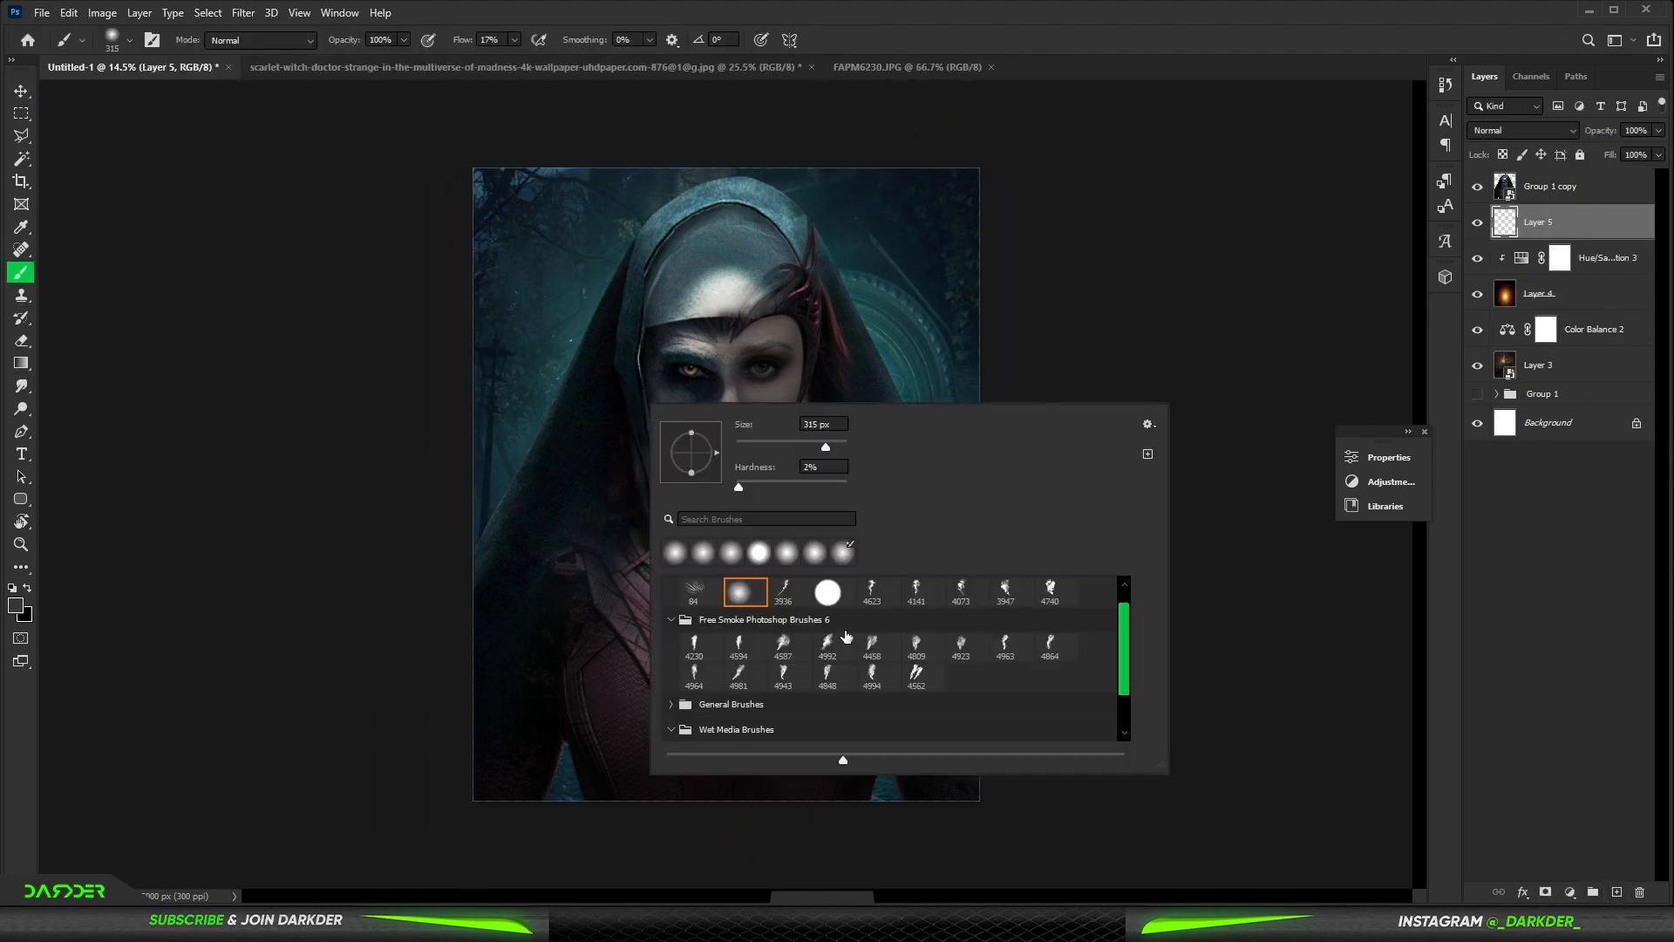
{"action": "left_click", "coordinate": [16, 605]}
{"action": "left_click", "coordinate": [1512, 443]}
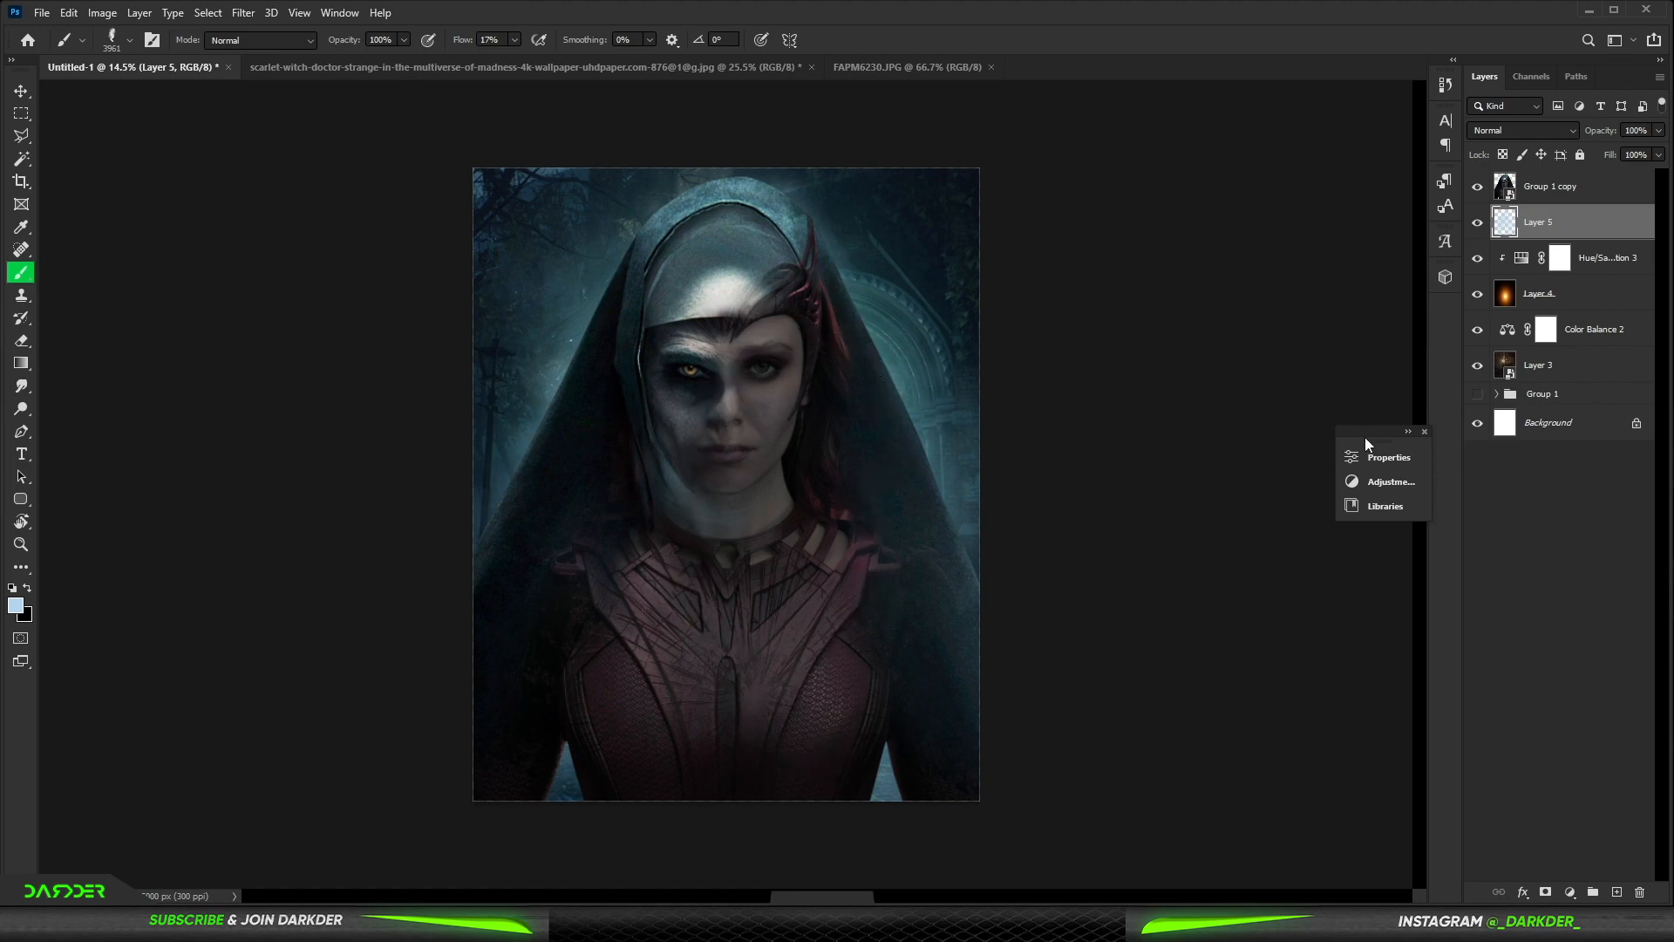
Step: Add a Solid Color fill layer clipped to the figure and give it a soft light blue
{"action": "left_click", "coordinate": [1613, 191]}
{"action": "left_click", "coordinate": [1569, 892]}
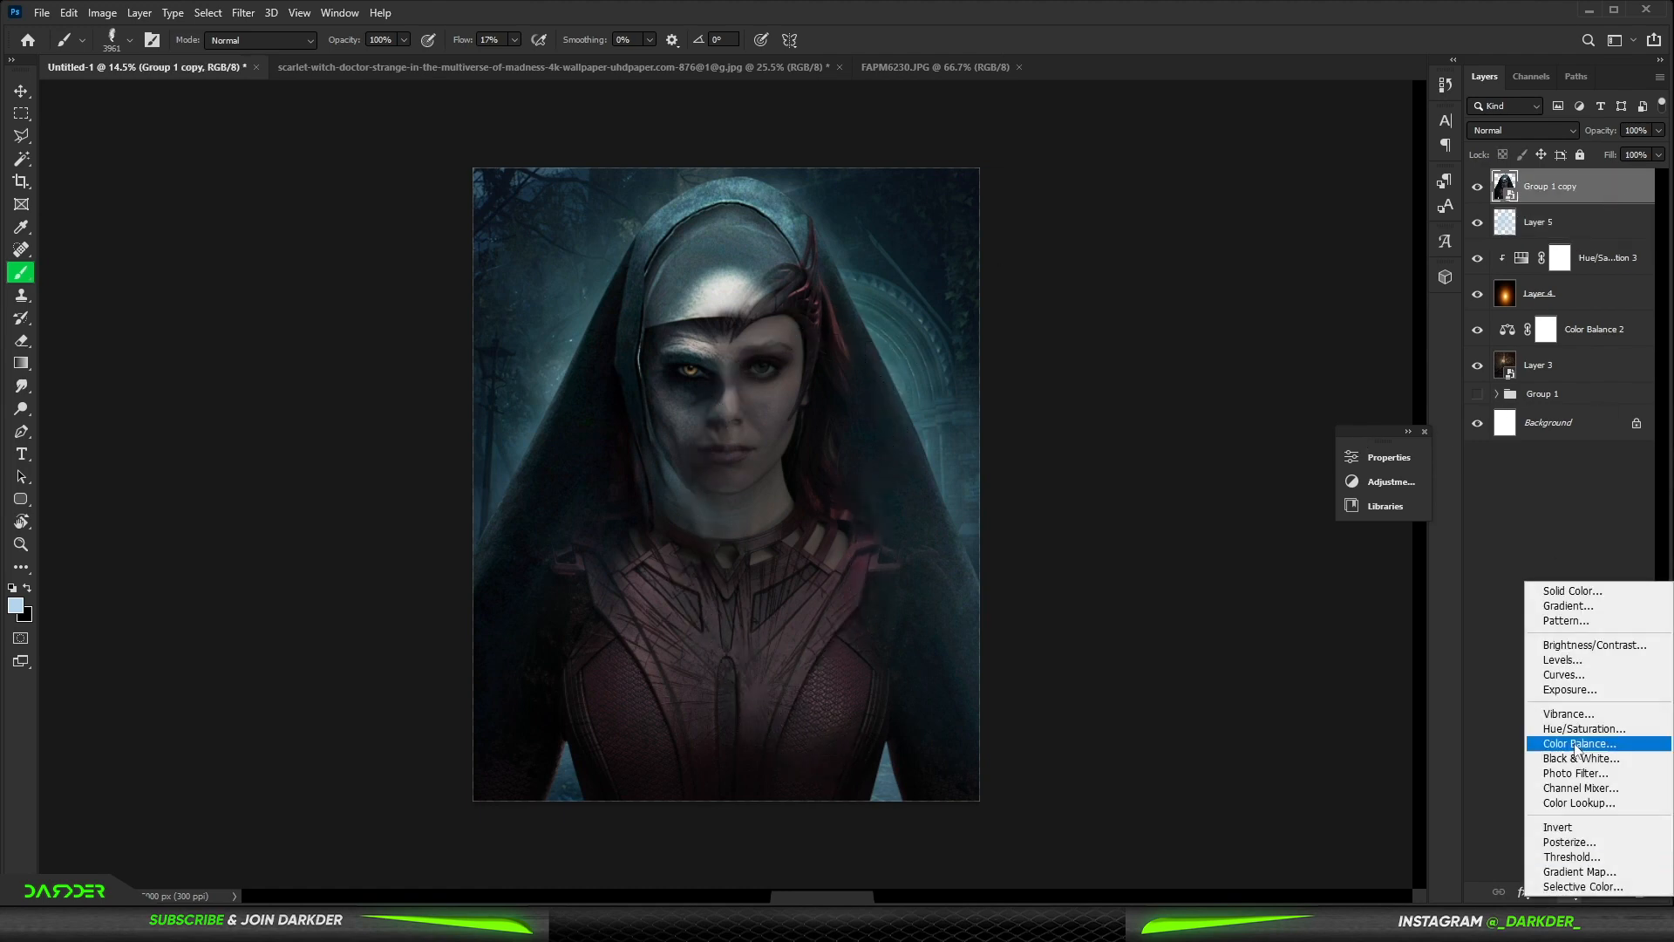
{"action": "left_click", "coordinate": [1593, 595]}
{"action": "left_click", "coordinate": [1311, 451]}
{"action": "left_click", "coordinate": [1522, 444]}
{"action": "left_click", "coordinate": [1569, 205], "text": "alt"}
{"action": "double_click", "coordinate": [1521, 185]}
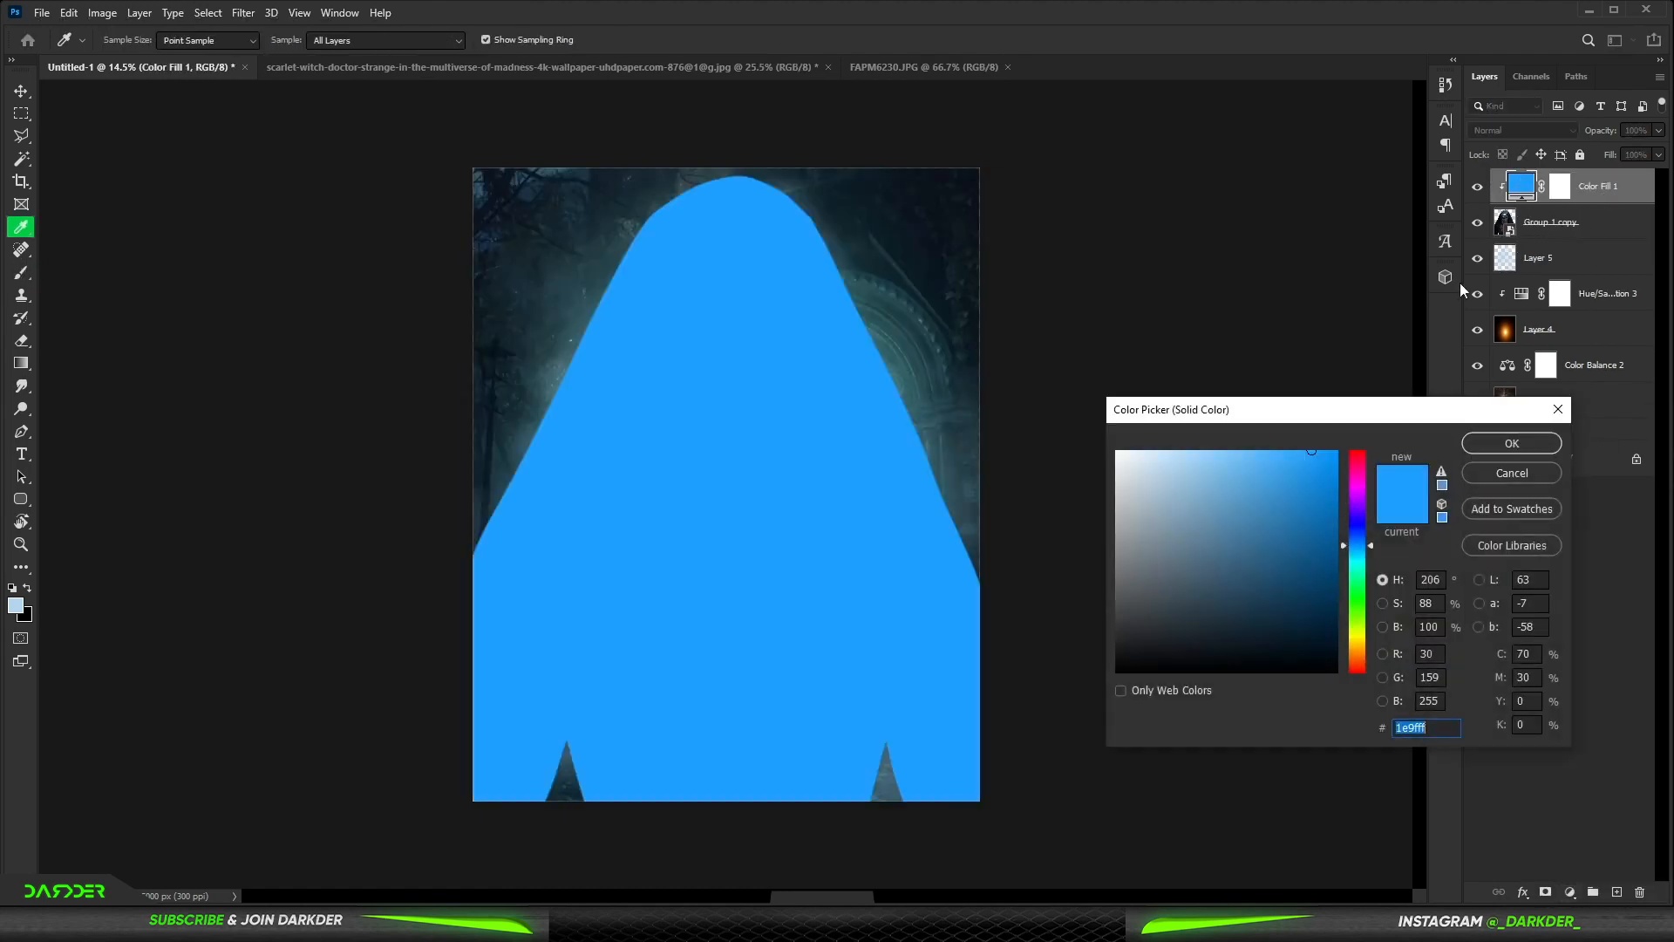
{"action": "left_click", "coordinate": [1293, 464]}
{"action": "left_click", "coordinate": [1512, 443]}
Step: Set the fill layer's blend mode to Overlay and change its color to cyan #4ae8fb
{"action": "left_click", "coordinate": [1521, 130]}
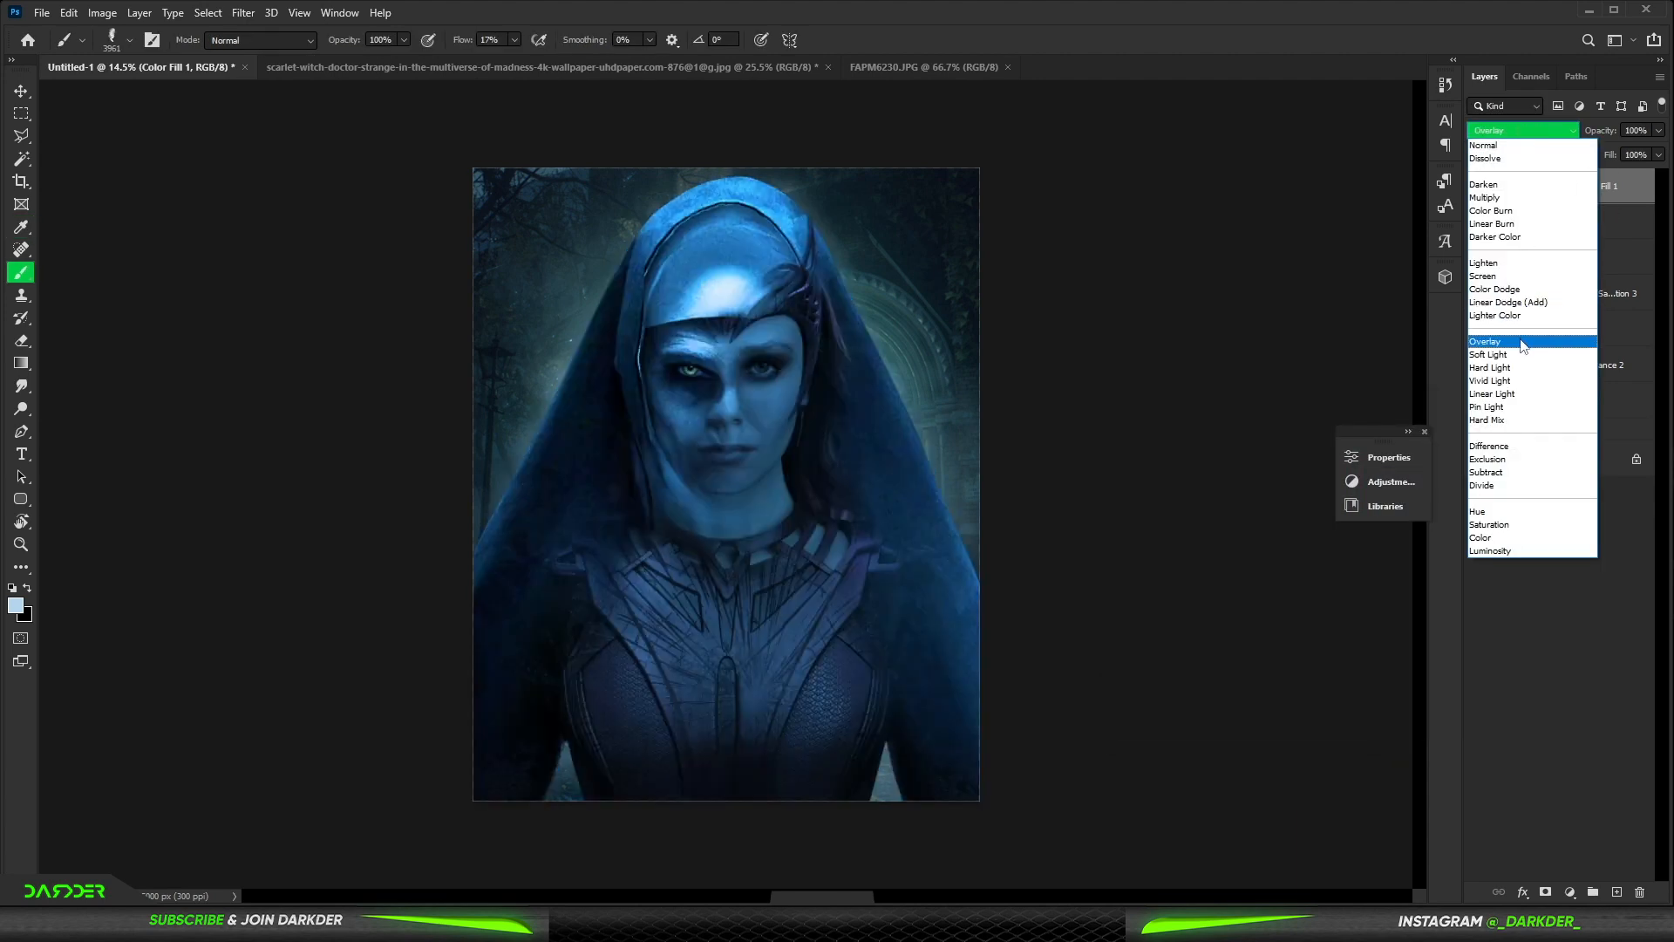
{"action": "left_click", "coordinate": [1523, 341]}
{"action": "double_click", "coordinate": [1521, 186]}
{"action": "left_click_drag", "start_coordinate": [1365, 532], "coordinate": [1370, 563]}
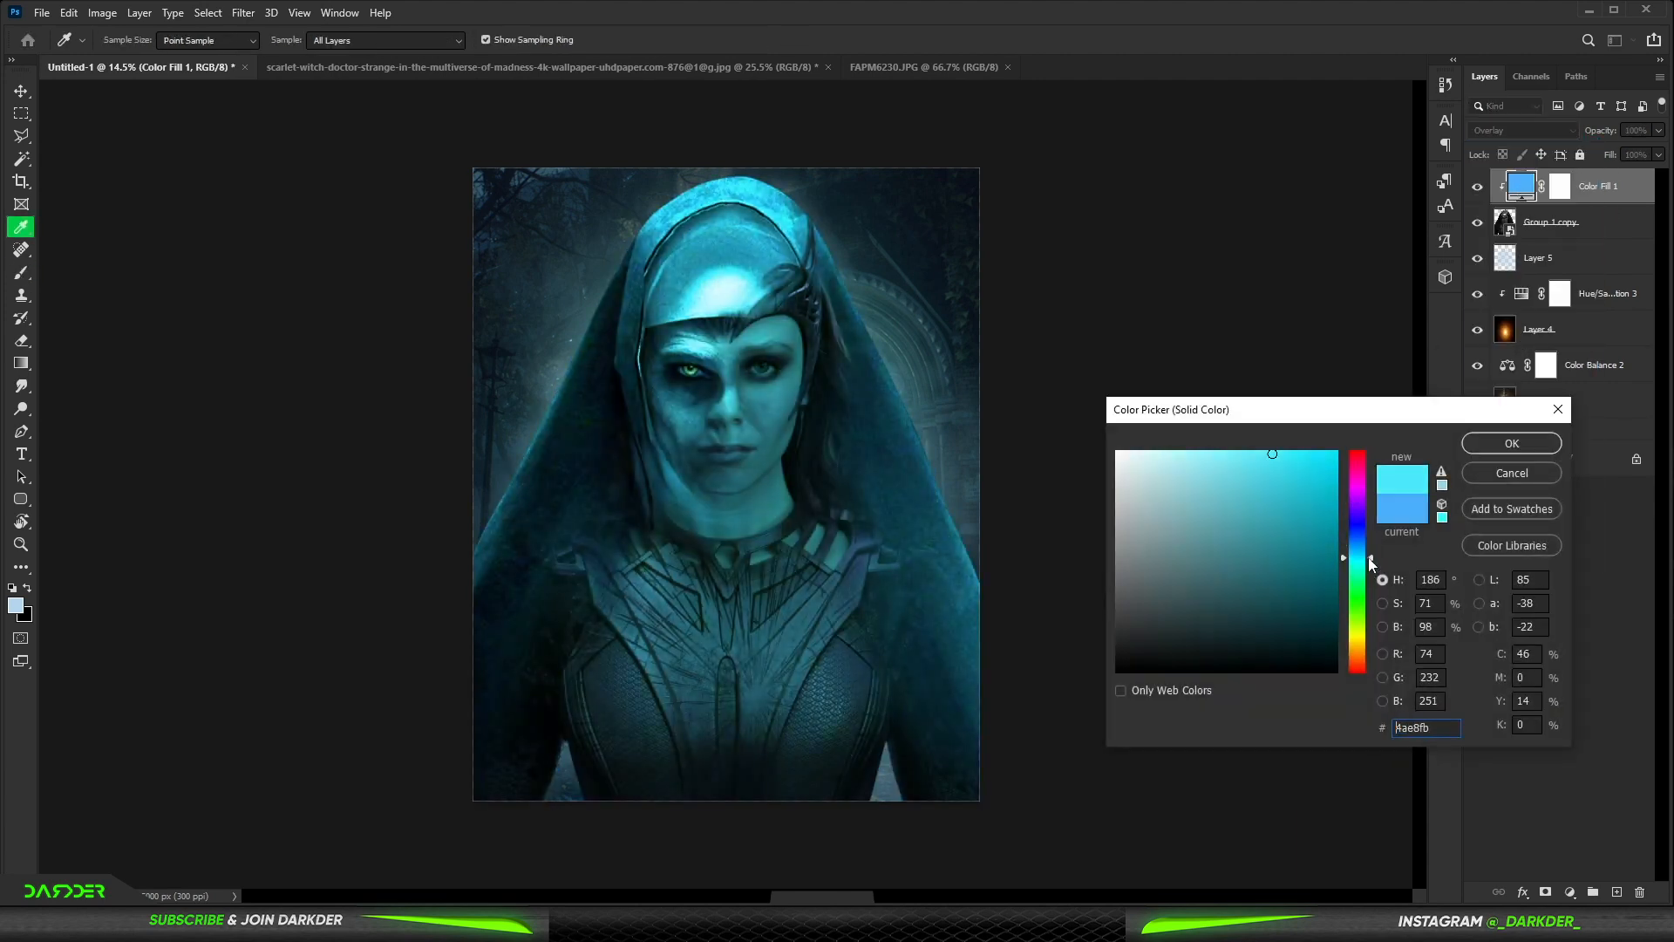
{"action": "left_click", "coordinate": [1518, 441]}
Step: Invert the cyan fill's mask and paint white along the veil's outer edges with a soft round brush at 17% flow
{"action": "left_click", "coordinate": [1559, 187]}
{"action": "key", "text": "ctrl+i"}
{"action": "scroll", "coordinate": [726, 331], "scroll_direction": "up", "scroll_amount": 1}
{"action": "right_click", "coordinate": [617, 335]}
{"action": "left_click", "coordinate": [706, 527]}
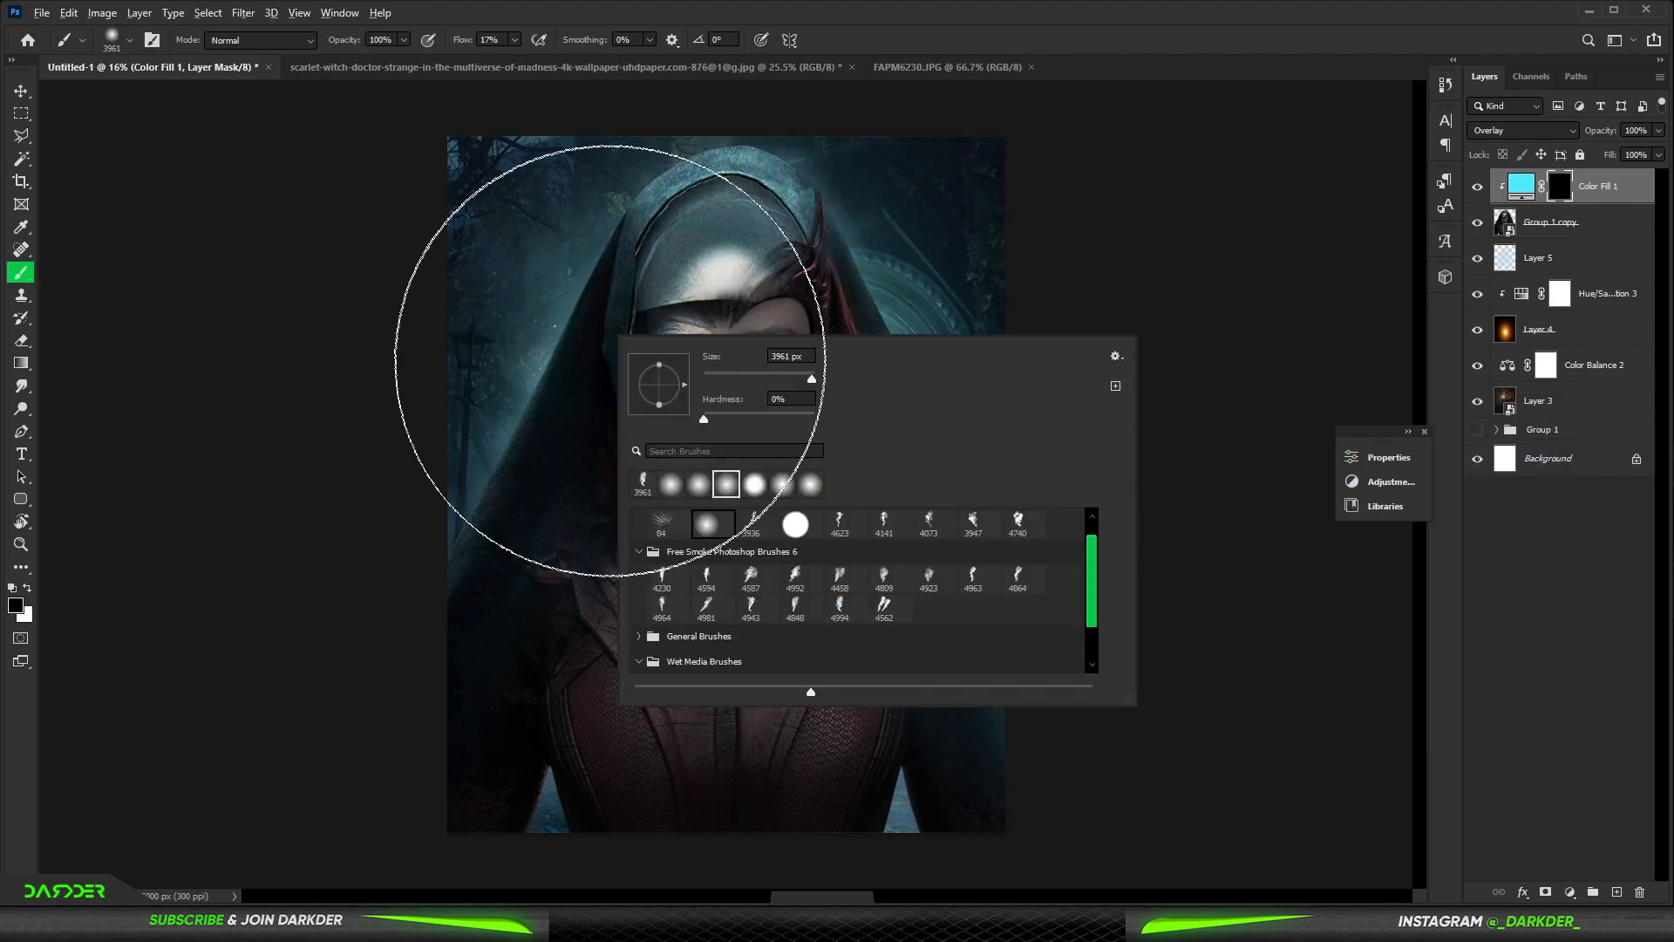
{"action": "left_click", "coordinate": [610, 361]}
{"action": "key", "text": "x"}
{"action": "left_click_drag", "start_coordinate": [561, 287], "coordinate": [512, 312]}
{"action": "left_click_drag", "start_coordinate": [518, 425], "coordinate": [565, 250]}
{"action": "left_click_drag", "start_coordinate": [804, 122], "coordinate": [1081, 715]}
{"action": "scroll", "coordinate": [723, 122], "scroll_direction": "down", "scroll_amount": 1}
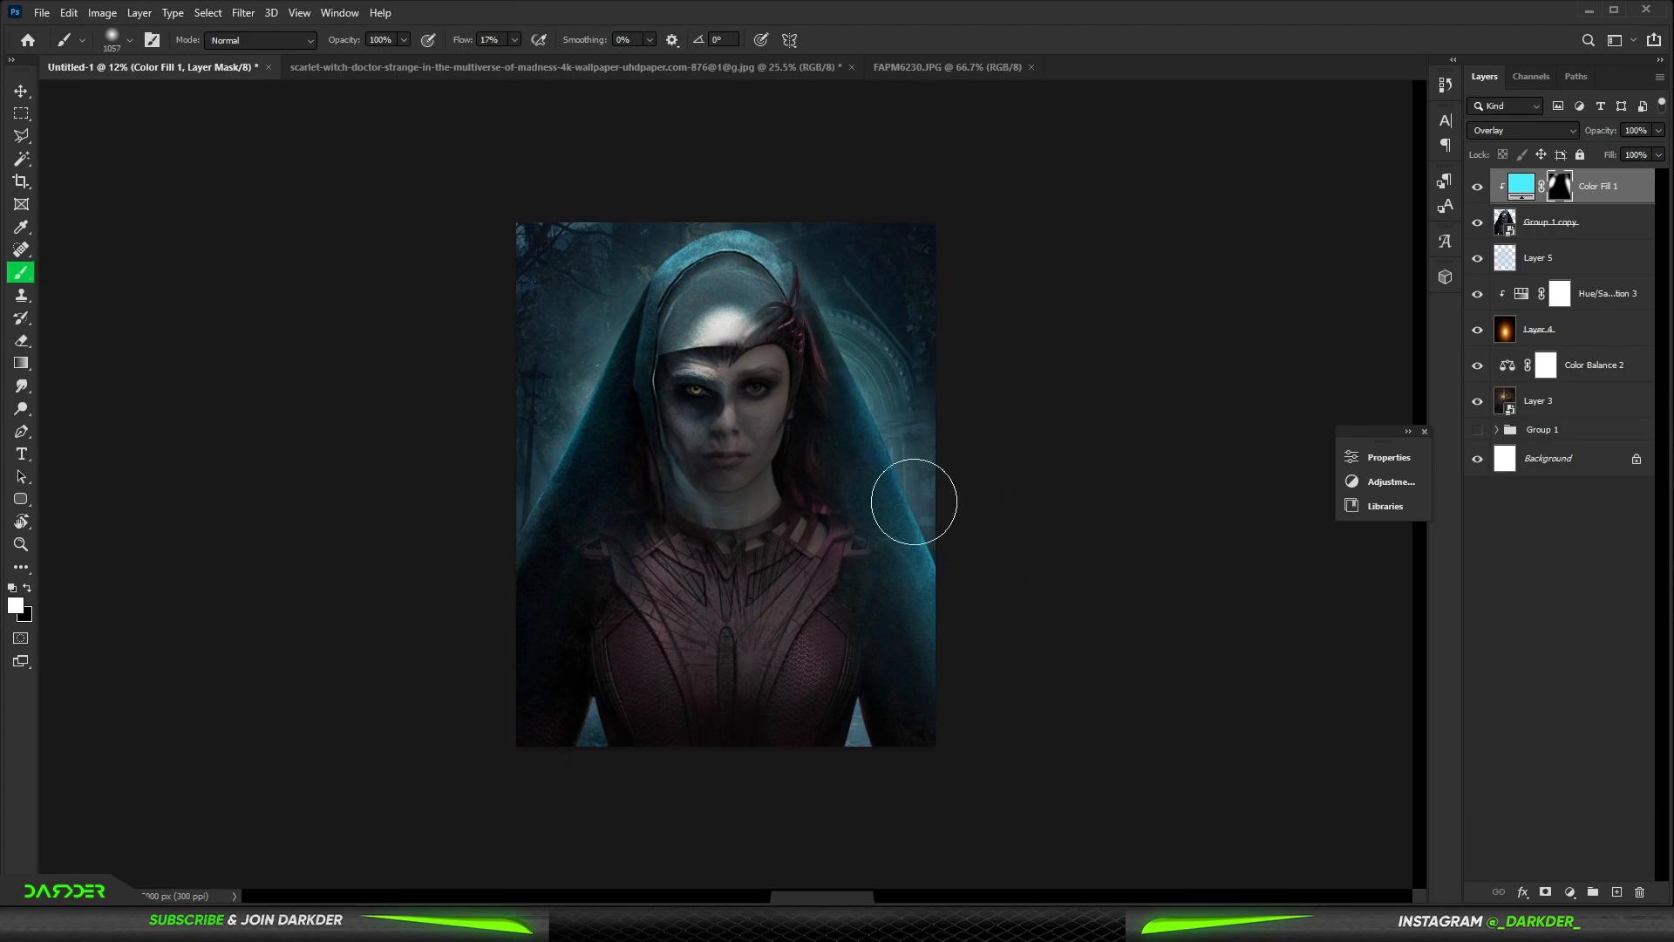
{"action": "scroll", "coordinate": [916, 592], "scroll_direction": "up", "scroll_amount": 1}
{"action": "key", "text": "x"}
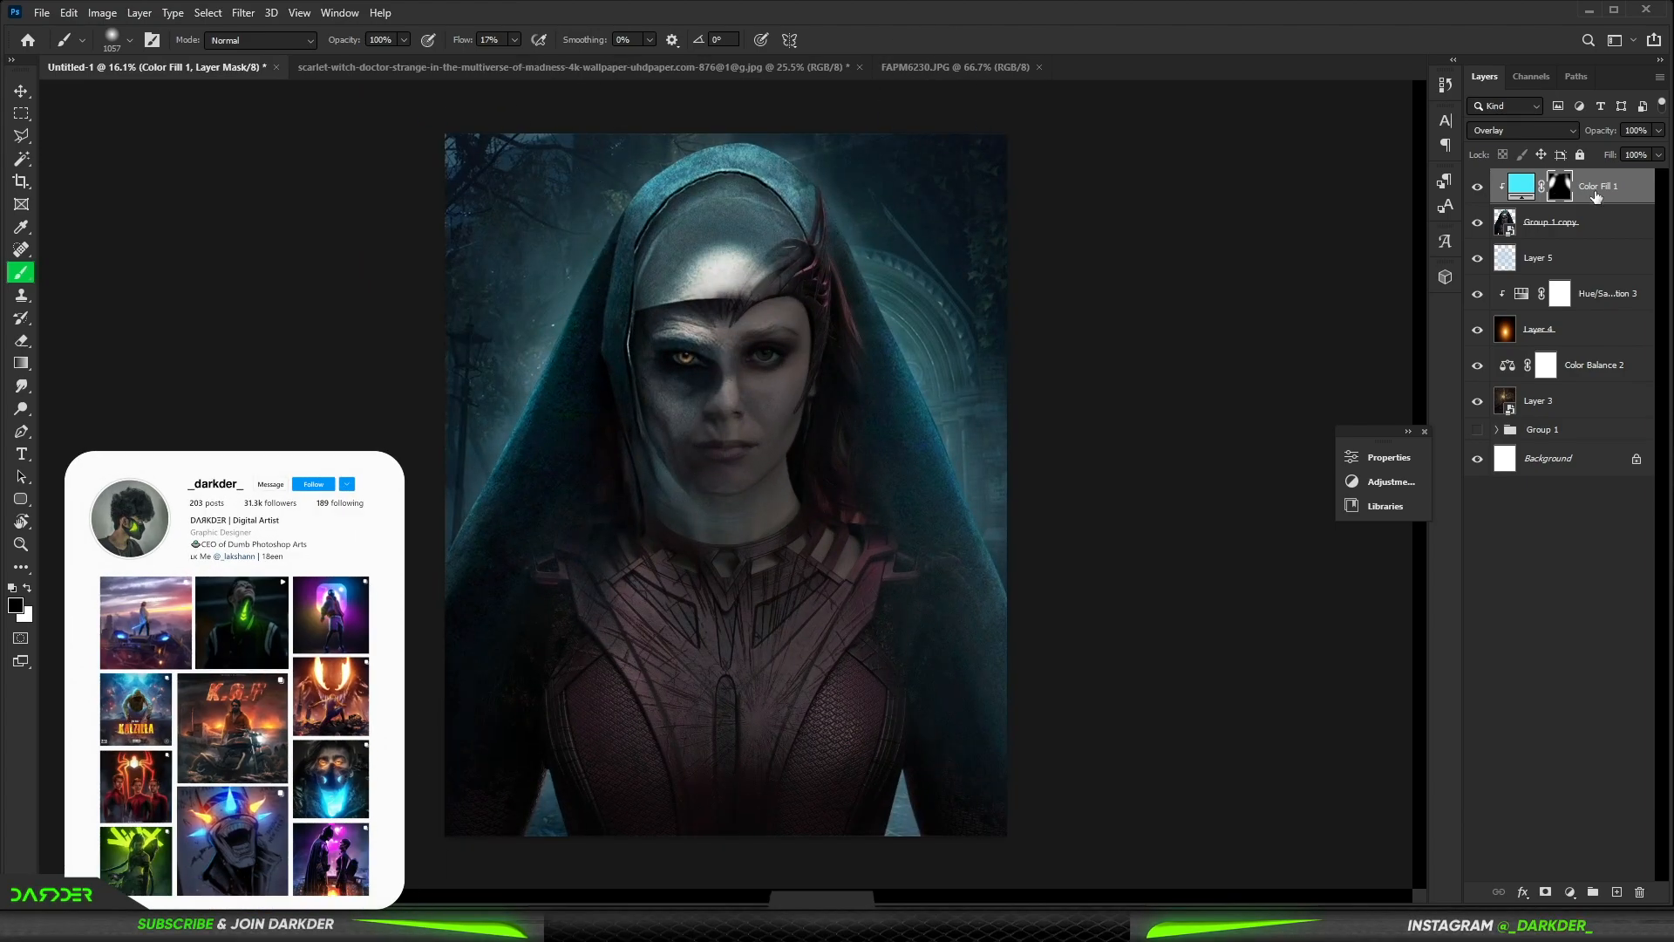
Step: On a new layer, outline the suit's left chest panel with the Pen tool and turn the path into a selection
{"action": "left_click", "coordinate": [1616, 892]}
{"action": "scroll", "coordinate": [698, 628], "scroll_direction": "up", "scroll_amount": 8}
{"action": "key", "text": "p"}
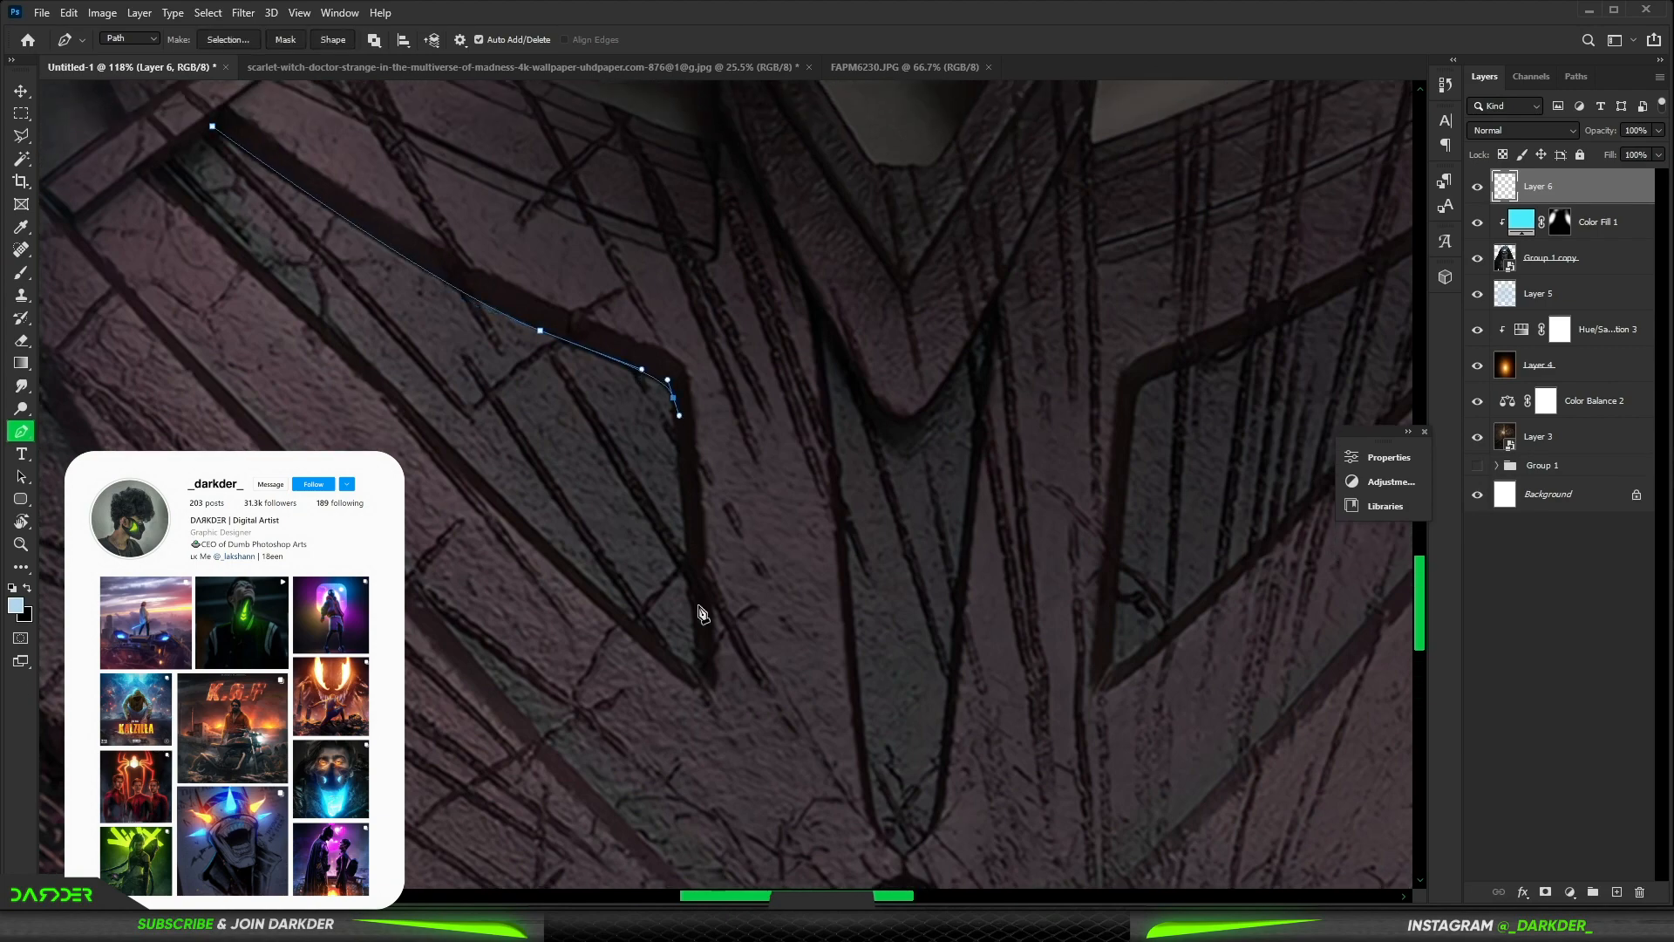
{"action": "right_click", "coordinate": [320, 261]}
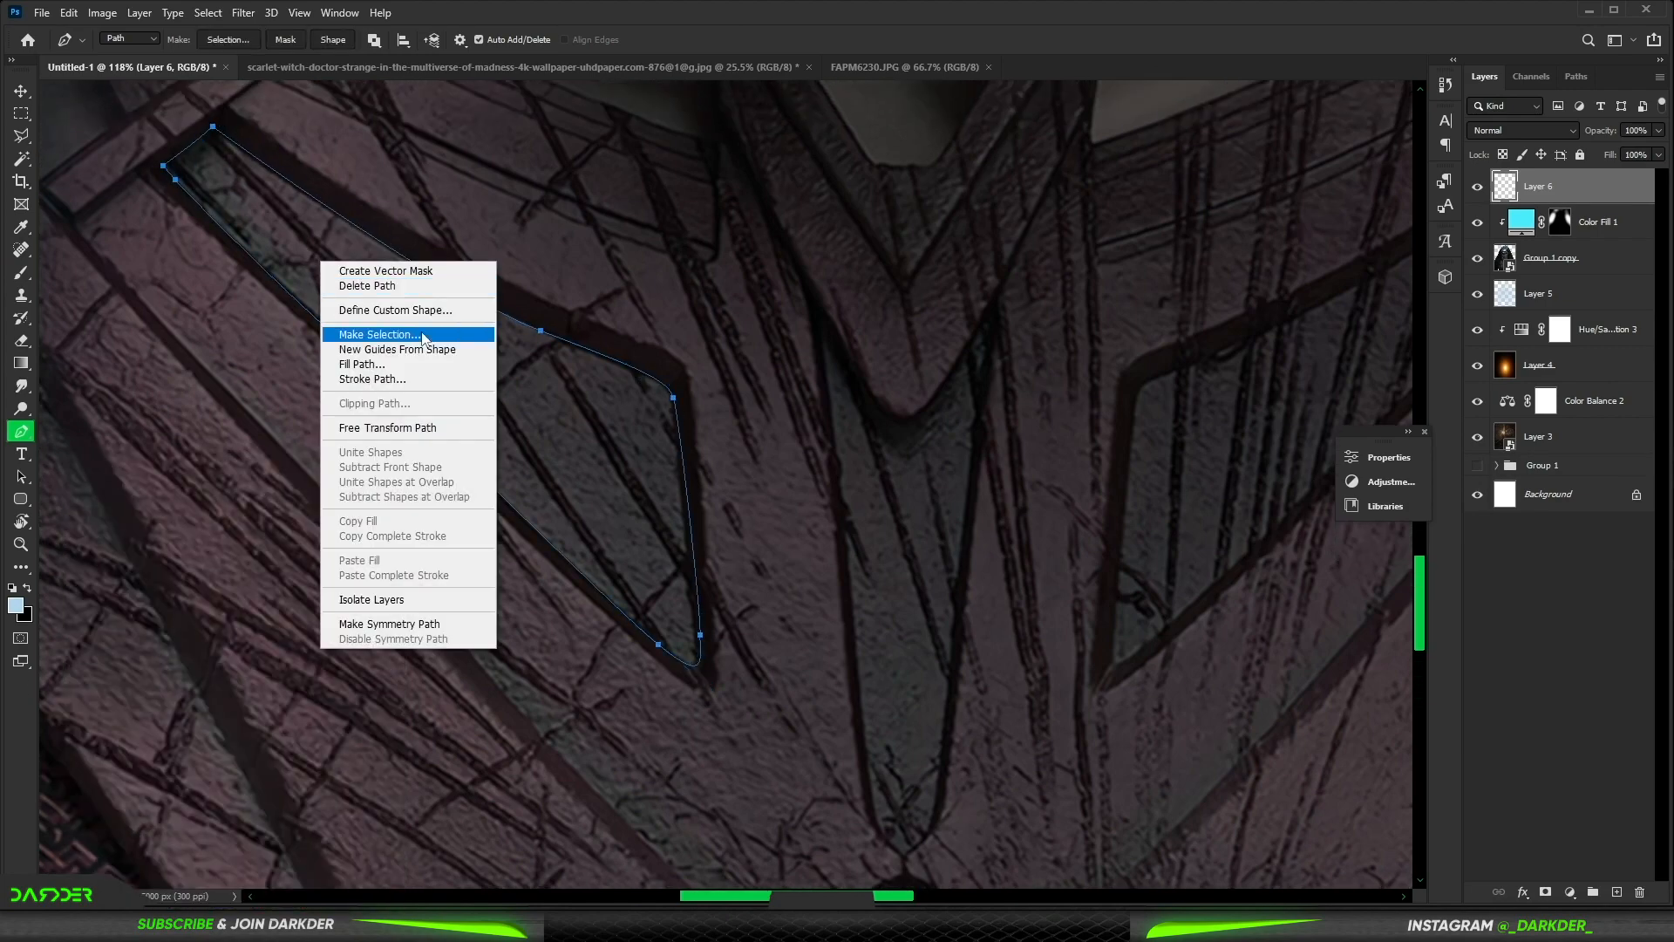
{"action": "left_click", "coordinate": [422, 337]}
{"action": "key", "text": "Return"}
Step: Paint the selected left chest panel solid white with the brush at 100% flow
{"action": "key", "text": "b"}
{"action": "left_click", "coordinate": [15, 605]}
{"action": "left_click_drag", "start_coordinate": [1164, 480], "coordinate": [1113, 444]}
{"action": "key", "text": "Return"}
{"action": "left_click_drag", "start_coordinate": [680, 575], "coordinate": [123, 179]}
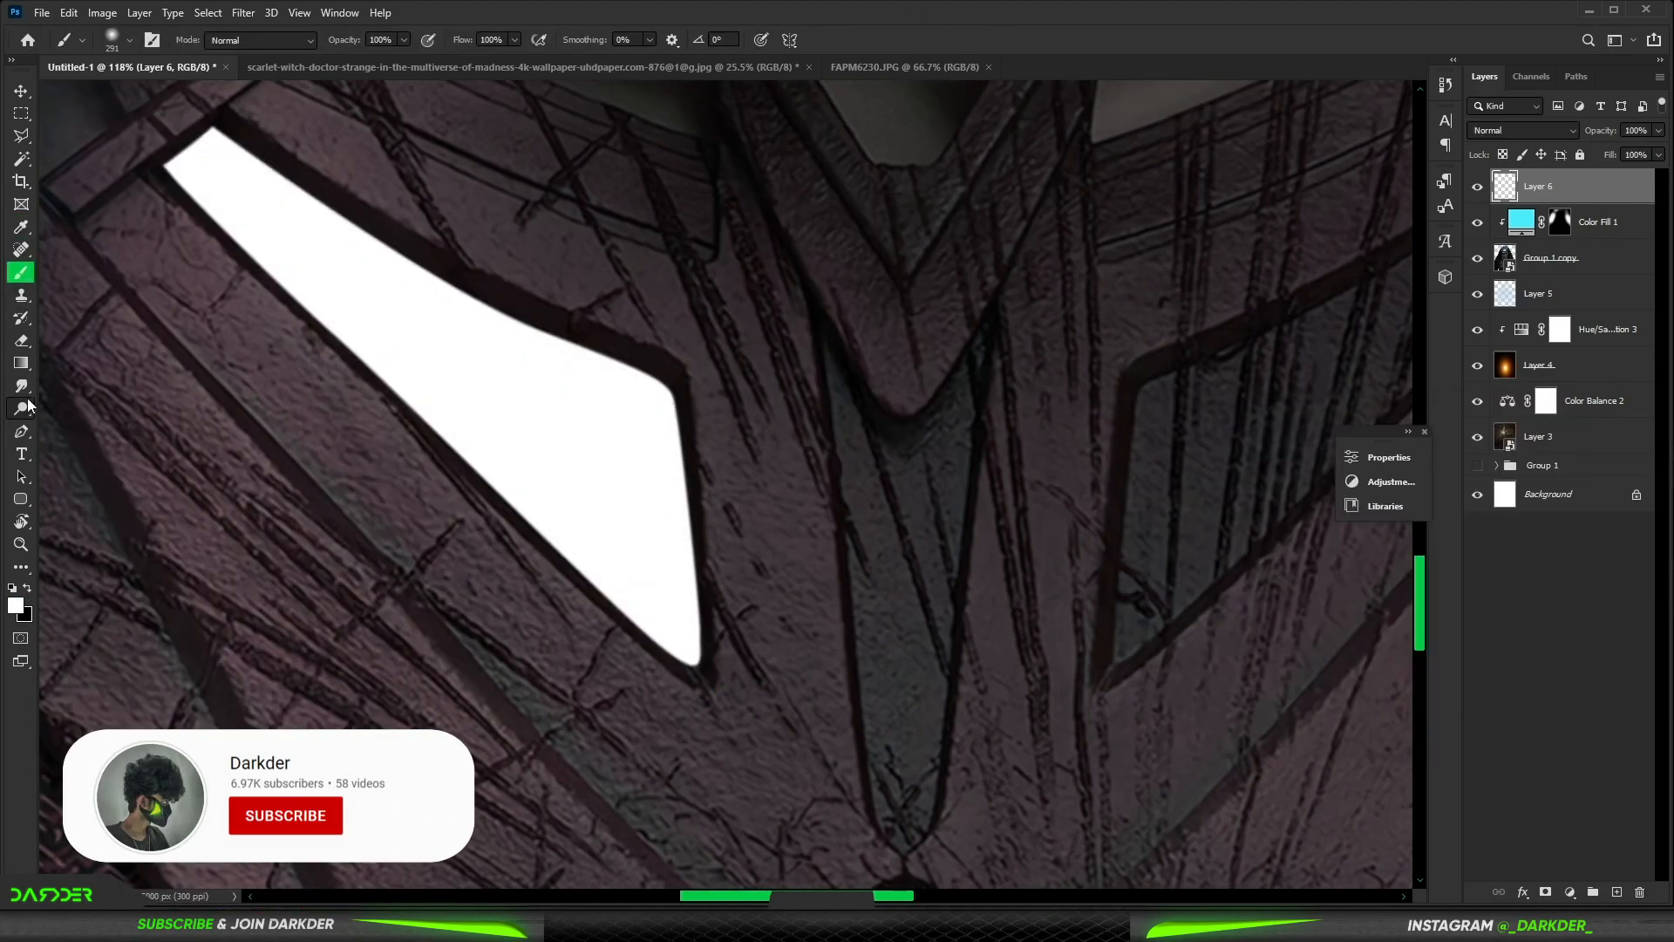
Step: Select the central forked chest panel with a Pen tool path, paint it white, and deselect
{"action": "left_click", "coordinate": [22, 431]}
{"action": "left_click", "coordinate": [819, 311]}
{"action": "scroll", "coordinate": [870, 425], "scroll_direction": "up", "scroll_amount": 1}
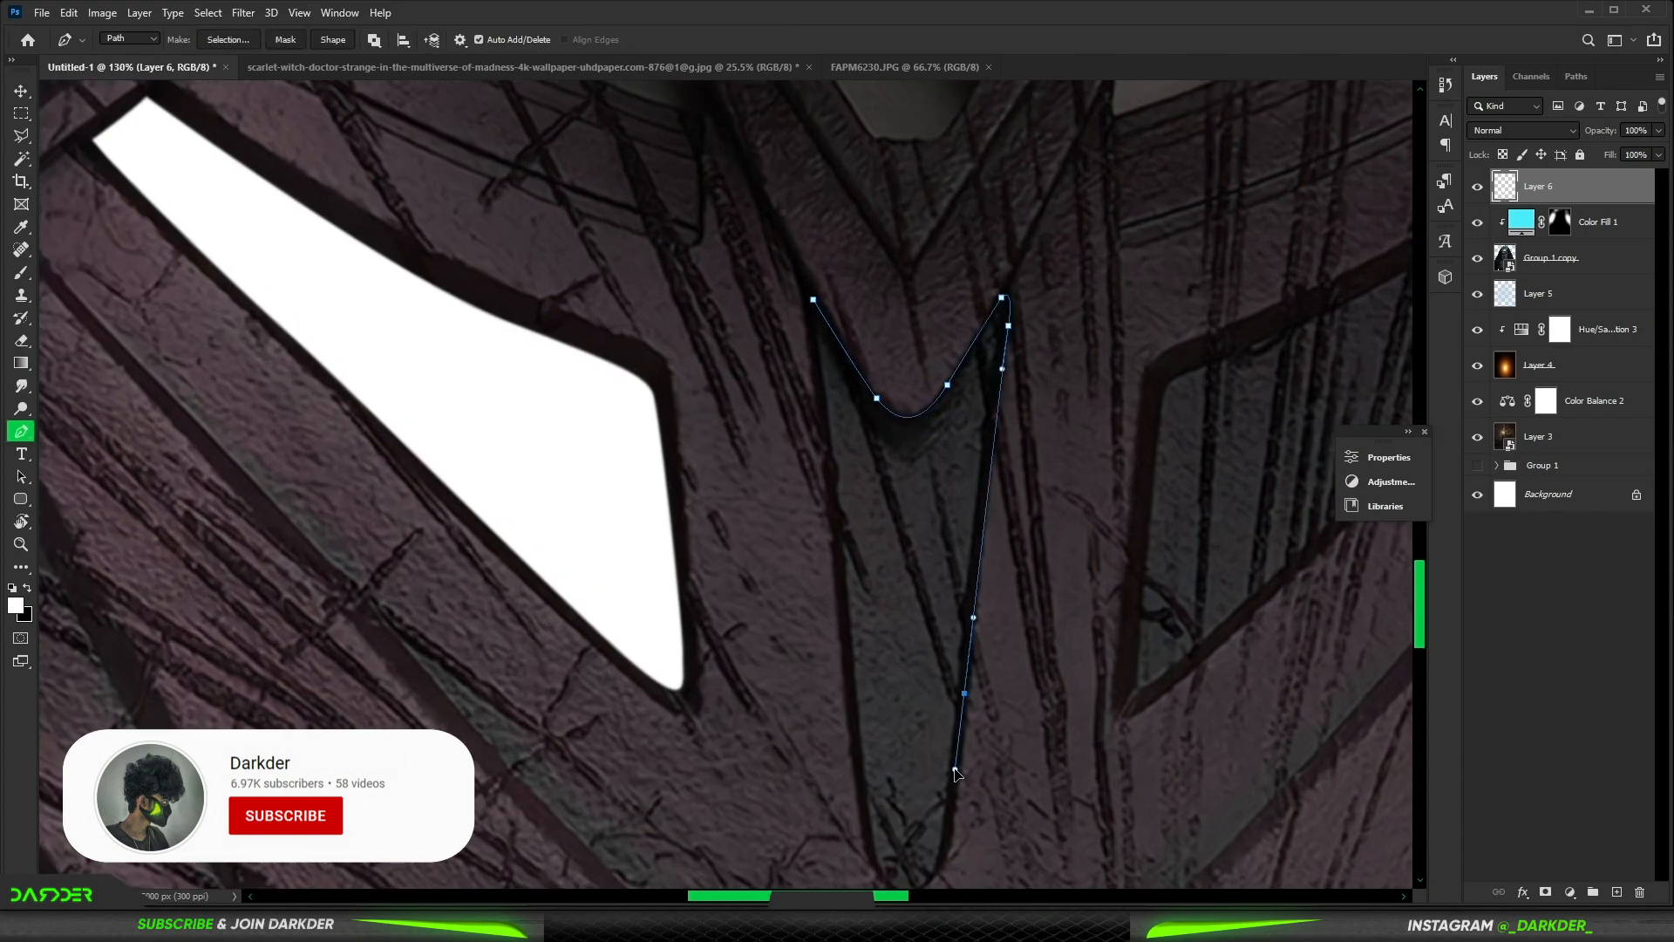
{"action": "left_click", "coordinate": [940, 868]}
{"action": "scroll", "coordinate": [913, 774], "scroll_direction": "down", "scroll_amount": 2}
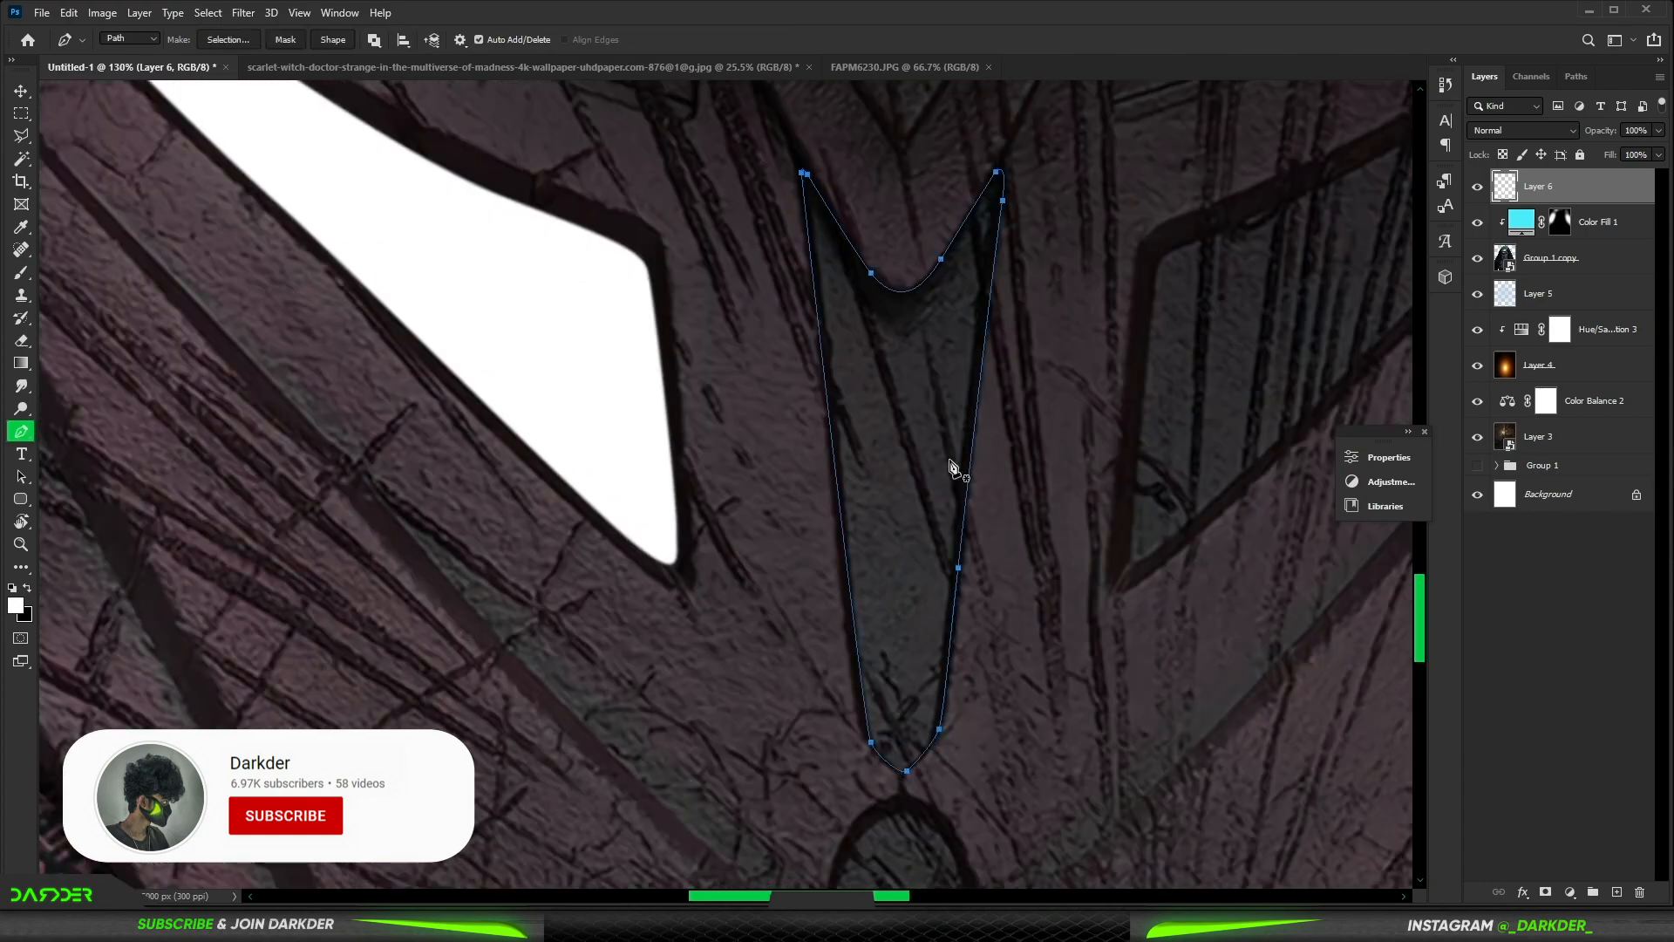
{"action": "right_click", "coordinate": [914, 459]}
{"action": "left_click", "coordinate": [985, 534]}
{"action": "key", "text": "Return"}
{"action": "key", "text": "b"}
{"action": "left_click_drag", "start_coordinate": [968, 262], "coordinate": [890, 512]}
{"action": "key", "text": "ctrl+d"}
Step: Select the suit's right chest panel with a Pen tool path and paint it white
{"action": "scroll", "coordinate": [889, 512], "scroll_direction": "down", "scroll_amount": 2}
{"action": "left_click_drag", "start_coordinate": [533, 255], "coordinate": [191, 298]}
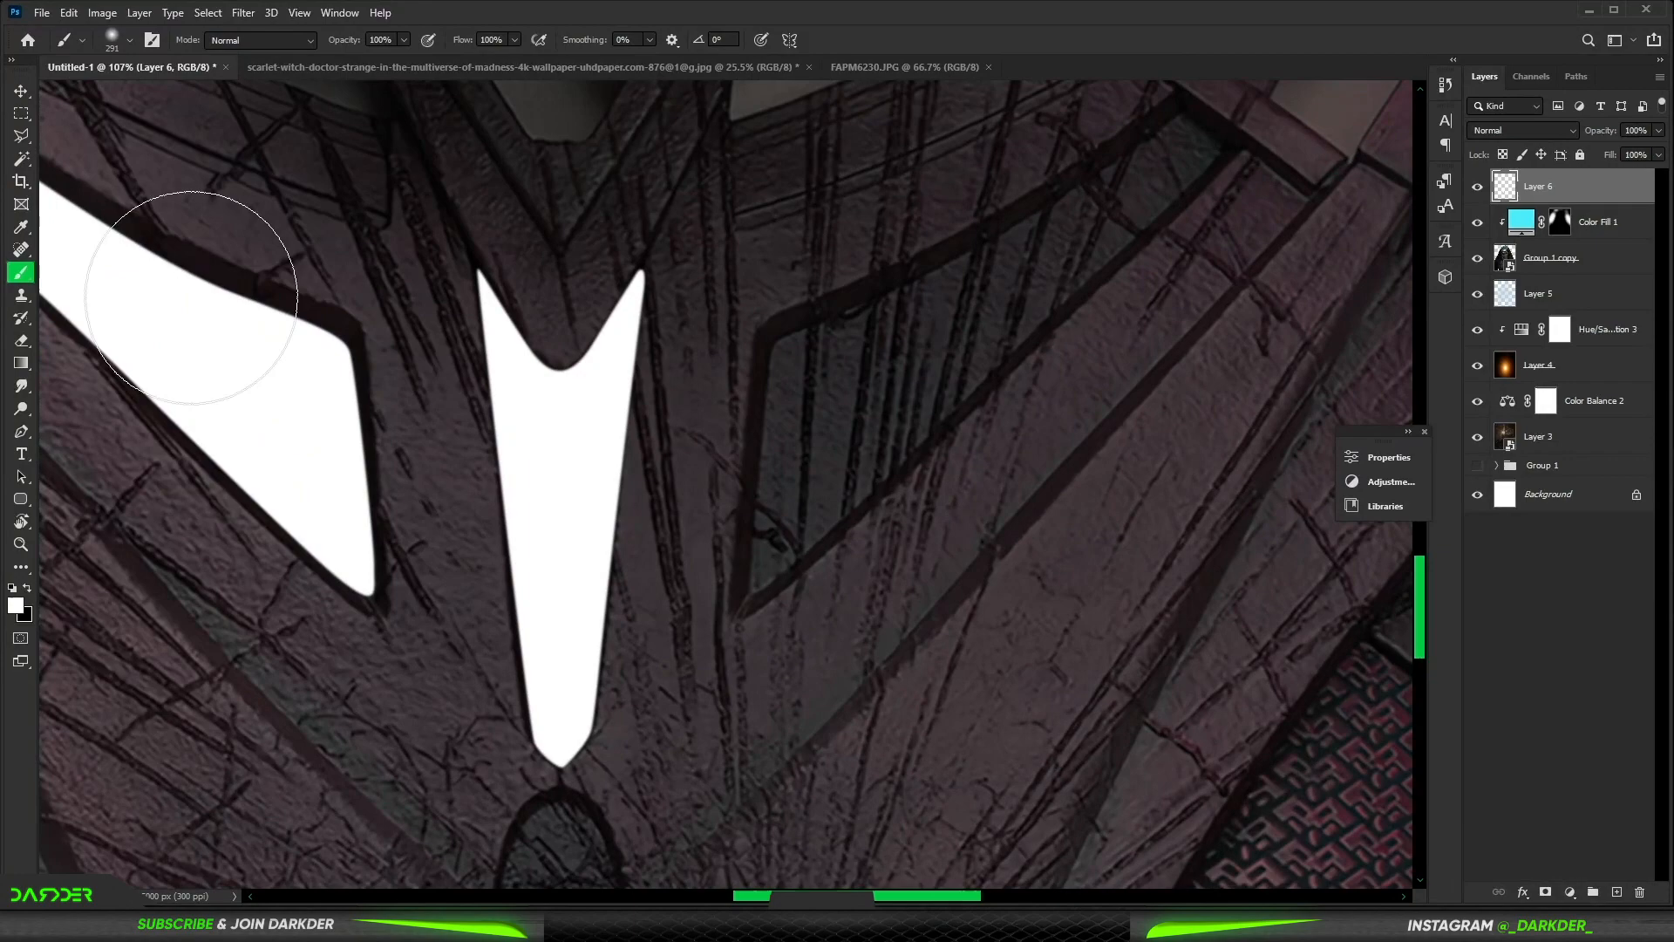
{"action": "left_click", "coordinate": [22, 432]}
{"action": "scroll", "coordinate": [789, 597], "scroll_direction": "up", "scroll_amount": 2}
{"action": "left_click", "coordinate": [741, 586]}
{"action": "left_click_drag", "start_coordinate": [764, 586], "coordinate": [800, 557]}
{"action": "left_click_drag", "start_coordinate": [1149, 225], "coordinate": [1199, 175]}
{"action": "left_click_drag", "start_coordinate": [1272, 125], "coordinate": [1087, 419]}
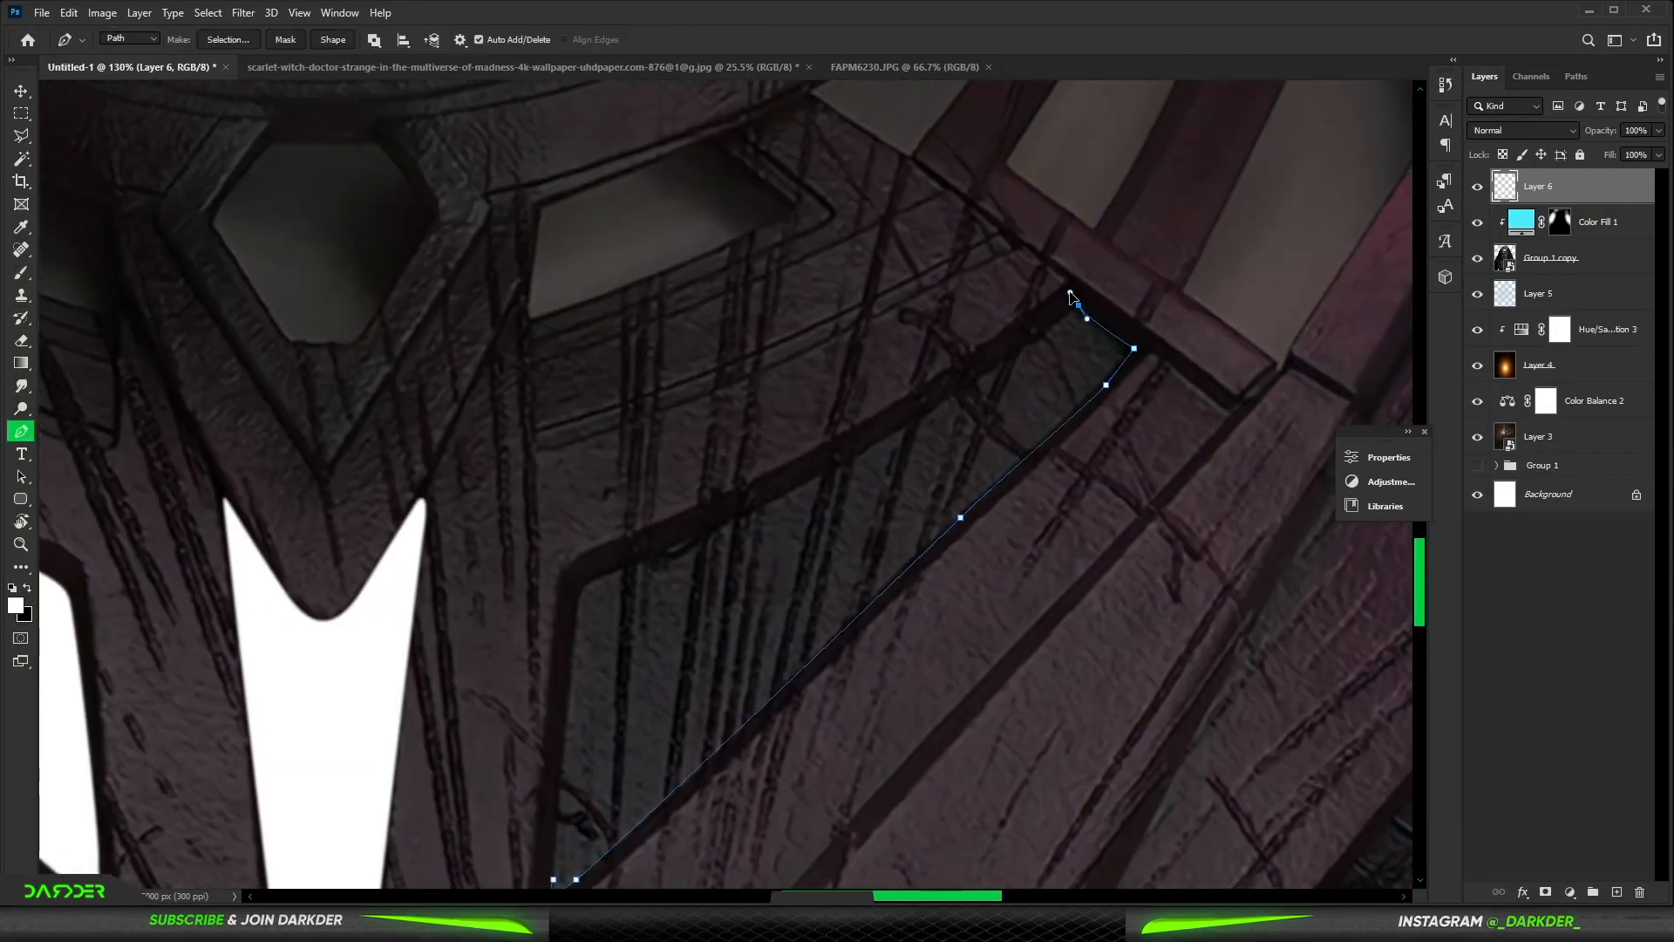
{"action": "left_click_drag", "start_coordinate": [579, 869], "coordinate": [617, 750]}
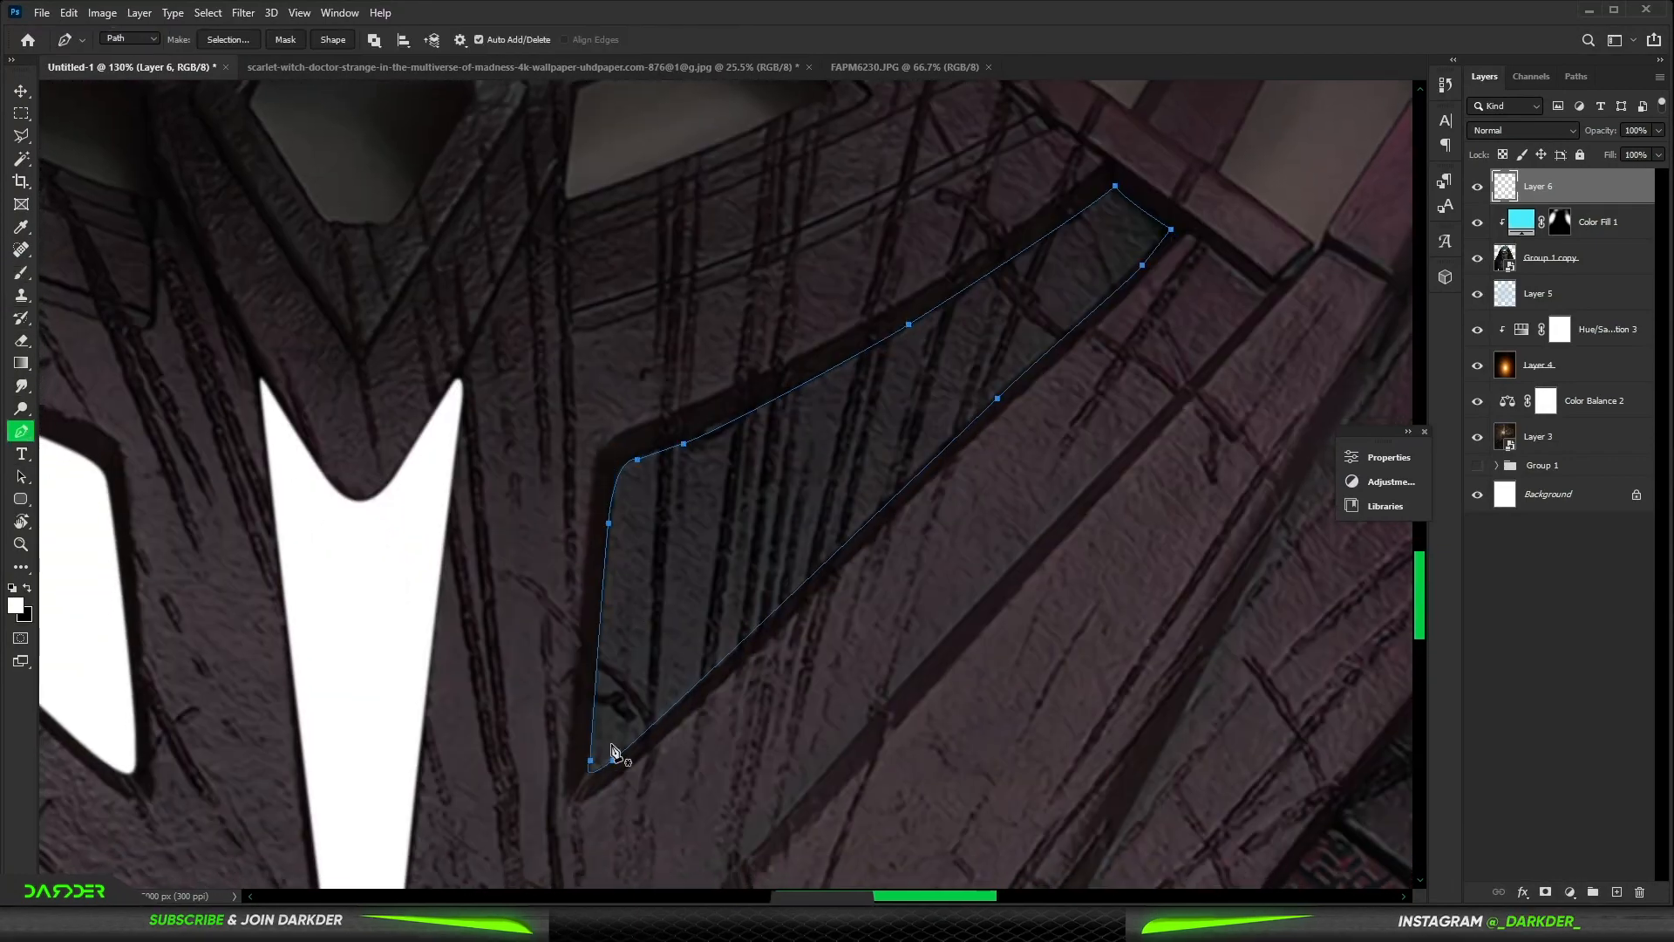
{"action": "right_click", "coordinate": [688, 558]}
{"action": "left_click", "coordinate": [758, 633]}
{"action": "key", "text": "Return"}
{"action": "left_click", "coordinate": [22, 273]}
{"action": "left_click_drag", "start_coordinate": [662, 645], "coordinate": [1081, 253]}
Step: Select the long vertical strip below the forked panel with a Pen tool path and paint it white
{"action": "scroll", "coordinate": [802, 477], "scroll_direction": "down", "scroll_amount": 6}
{"action": "left_click_drag", "start_coordinate": [750, 767], "coordinate": [785, 114]}
{"action": "left_click", "coordinate": [21, 430]}
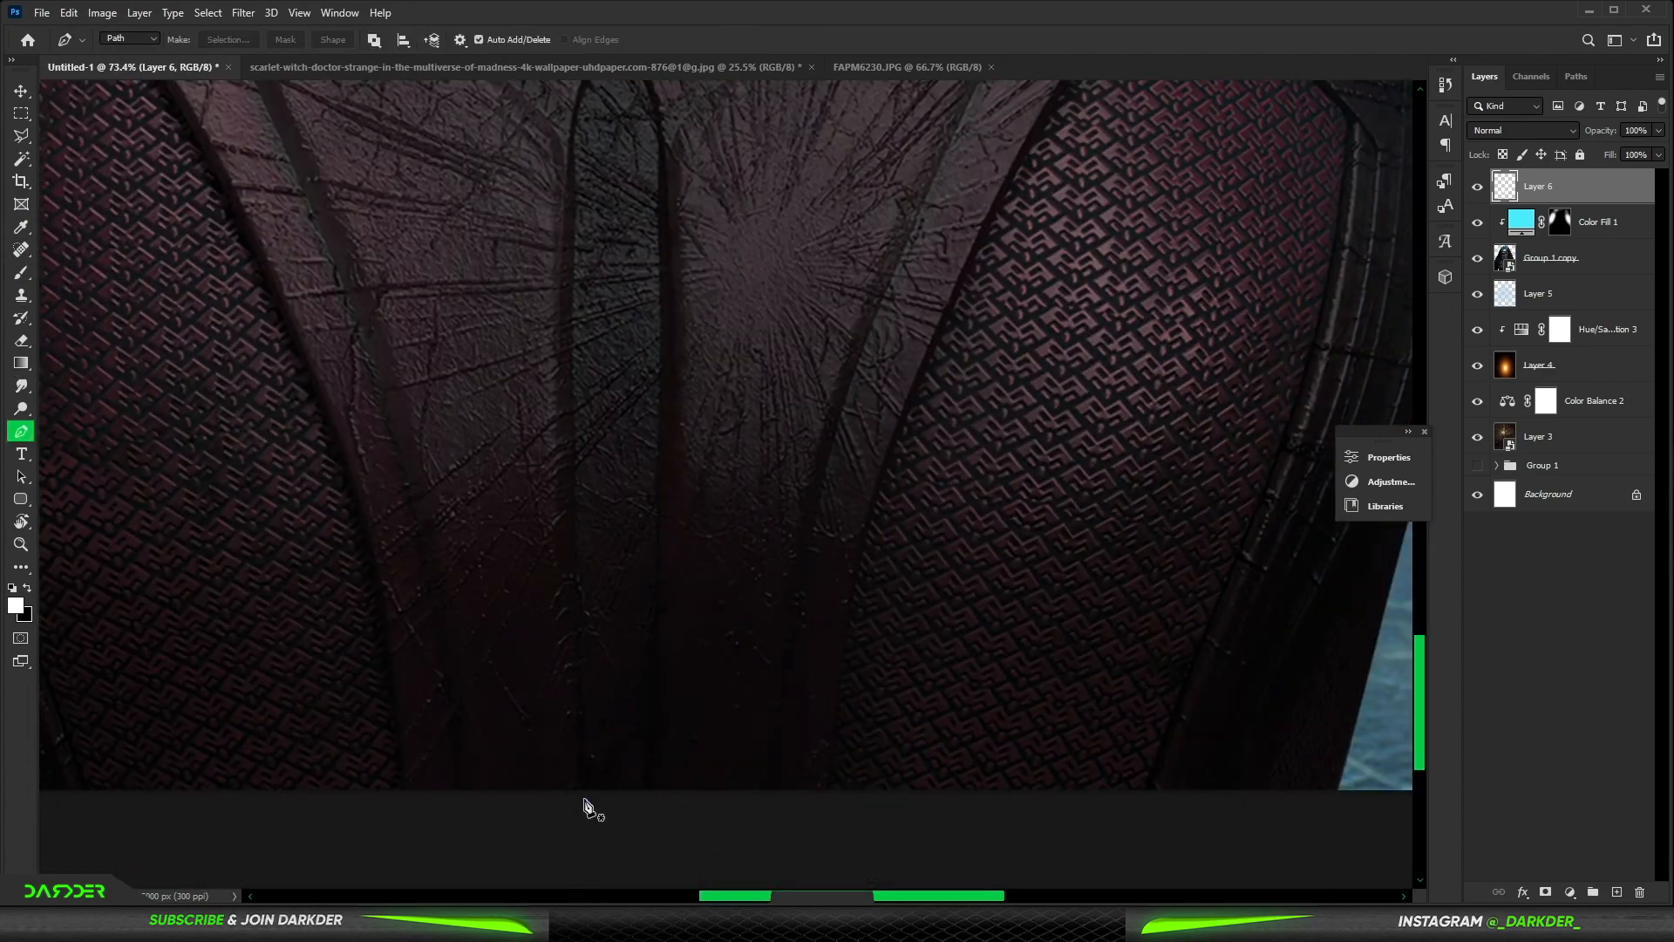
{"action": "scroll", "coordinate": [576, 126], "scroll_direction": "up", "scroll_amount": 1}
{"action": "left_click_drag", "start_coordinate": [590, 134], "coordinate": [598, 119]}
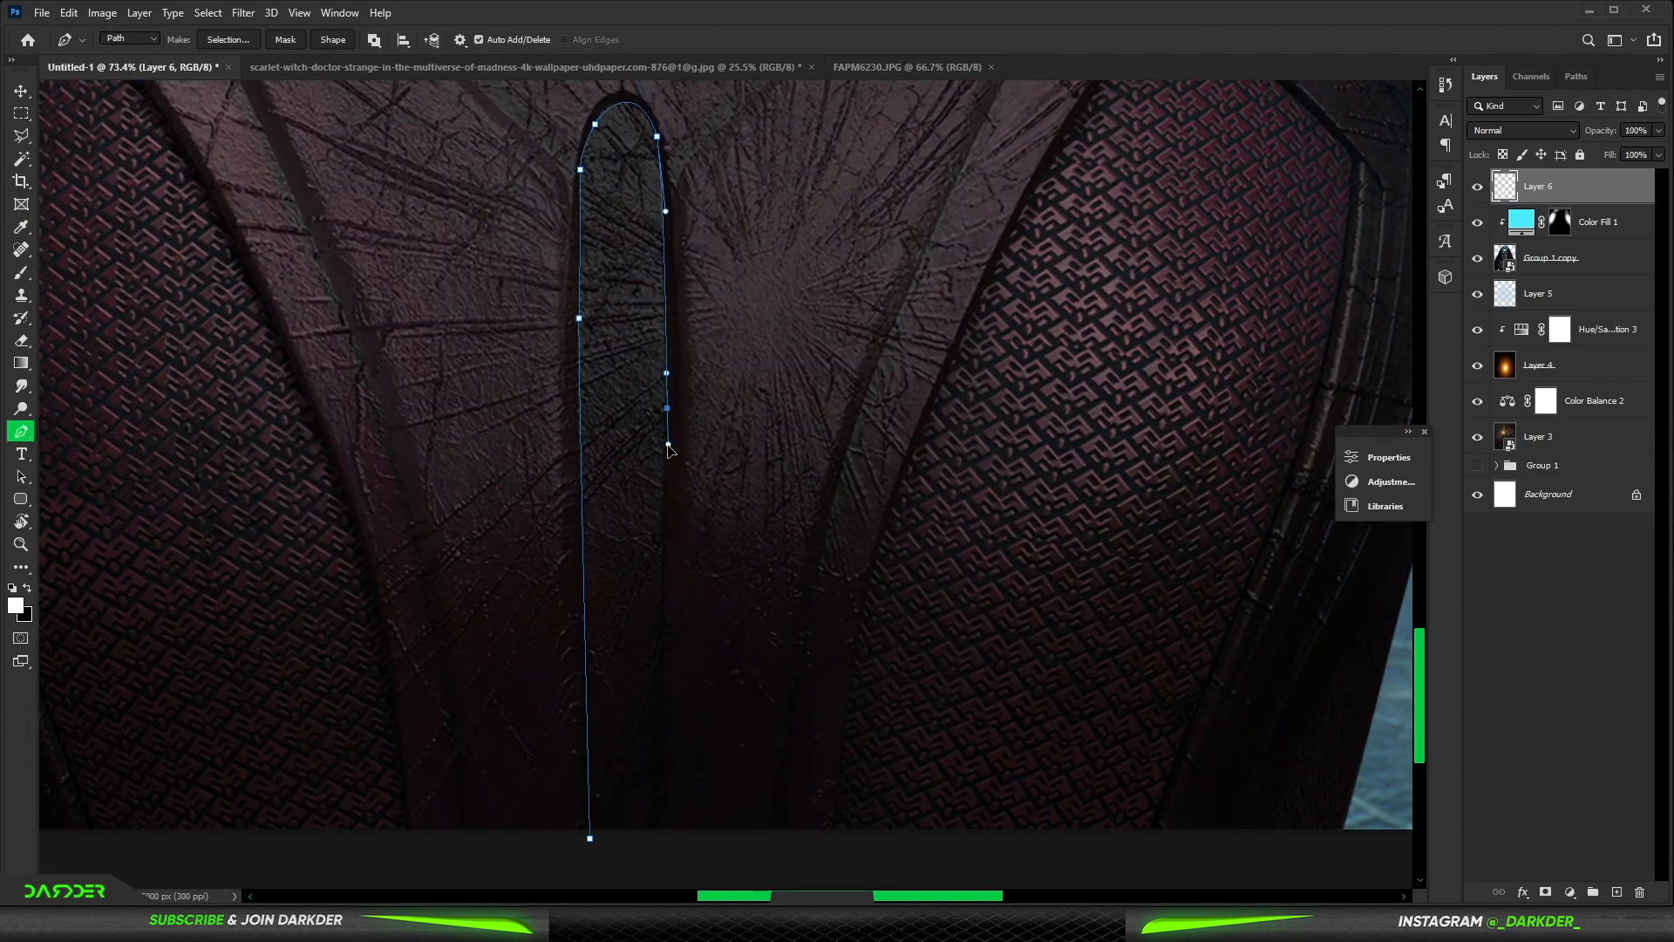
{"action": "left_click", "coordinate": [590, 839]}
{"action": "right_click", "coordinate": [616, 680]}
{"action": "left_click", "coordinate": [927, 249]}
{"action": "left_click", "coordinate": [21, 273]}
{"action": "left_click_drag", "start_coordinate": [626, 802], "coordinate": [639, 186]}
Step: Set the white chest panel layer's blend mode to Overlay
{"action": "scroll", "coordinate": [650, 436], "scroll_direction": "down", "scroll_amount": 18}
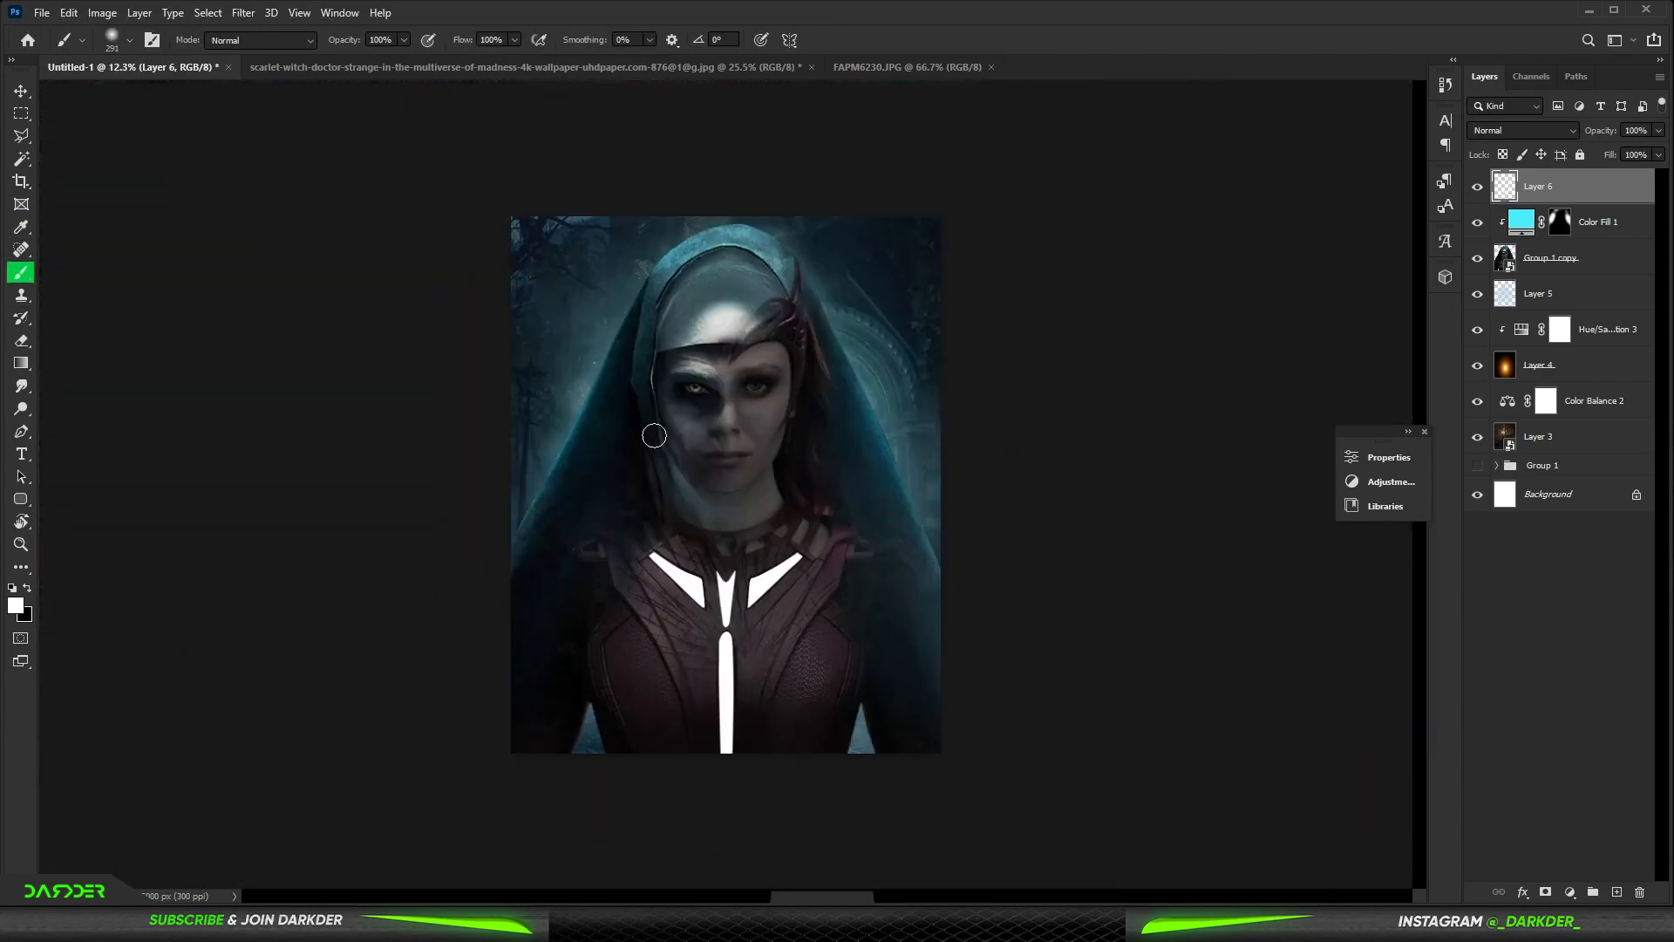
{"action": "left_click", "coordinate": [21, 90]}
{"action": "left_click", "coordinate": [985, 341]}
{"action": "scroll", "coordinate": [983, 335], "scroll_direction": "up", "scroll_amount": 3}
{"action": "left_click", "coordinate": [1561, 187]}
{"action": "left_click", "coordinate": [1546, 130]}
{"action": "left_click", "coordinate": [1522, 342]}
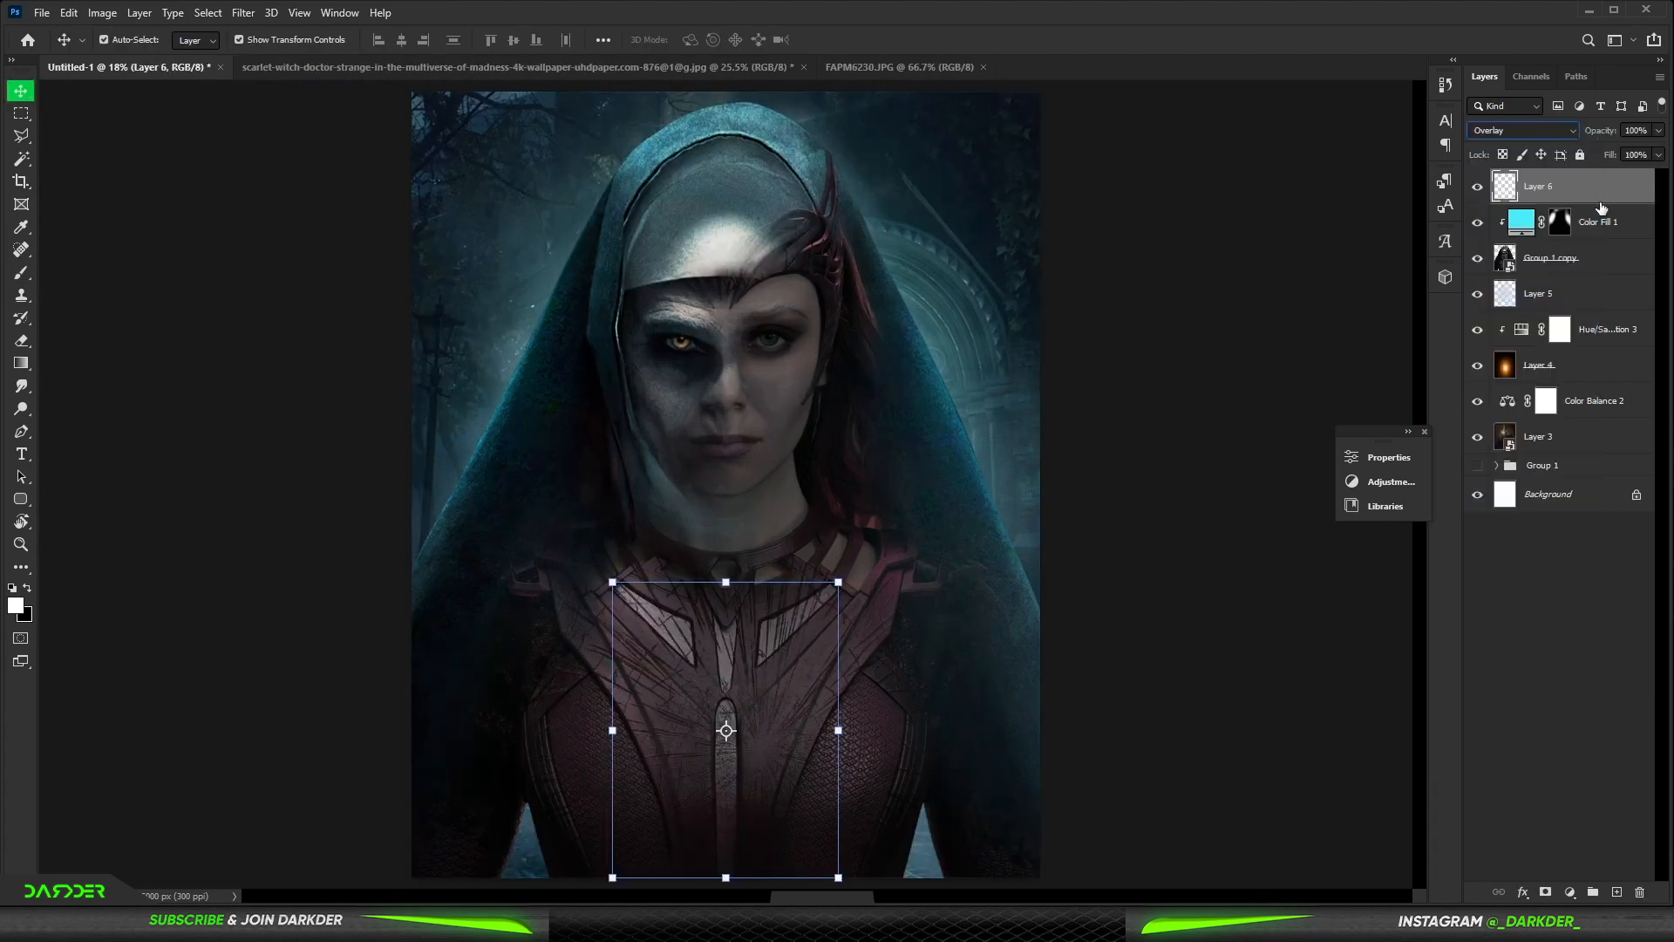
Step: Add a Color Overlay effect in orange-yellow #ffbe31 to the chest panel layer
{"action": "double_click", "coordinate": [1599, 193]}
{"action": "left_click", "coordinate": [1057, 722]}
{"action": "left_click", "coordinate": [1405, 551]}
{"action": "left_click", "coordinate": [1358, 652]}
{"action": "left_click_drag", "start_coordinate": [1316, 466], "coordinate": [1295, 429]}
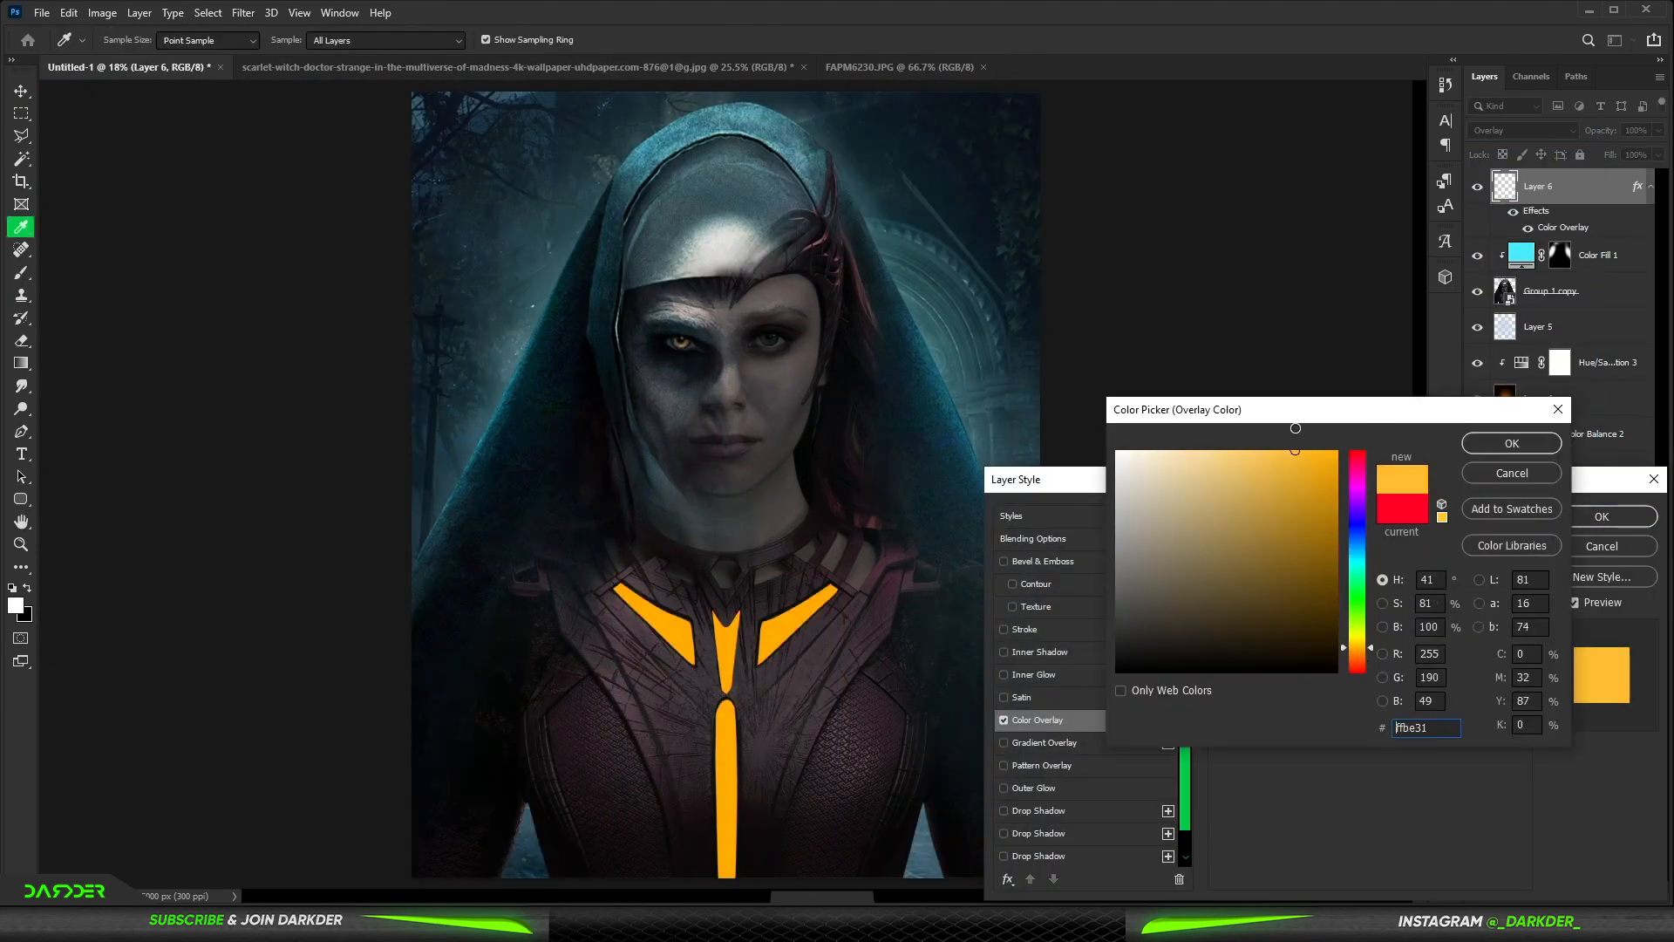
{"action": "left_click", "coordinate": [1513, 443]}
{"action": "left_click", "coordinate": [1602, 516]}
Step: Convert the chest panel layer to a smart object and duplicate it four times
{"action": "right_click", "coordinate": [1599, 186]}
{"action": "key", "text": "Escape"}
{"action": "key", "text": "ctrl+j"}
{"action": "key", "text": "ctrl+j"}
{"action": "key", "text": "ctrl+j"}
{"action": "key", "text": "ctrl+j"}
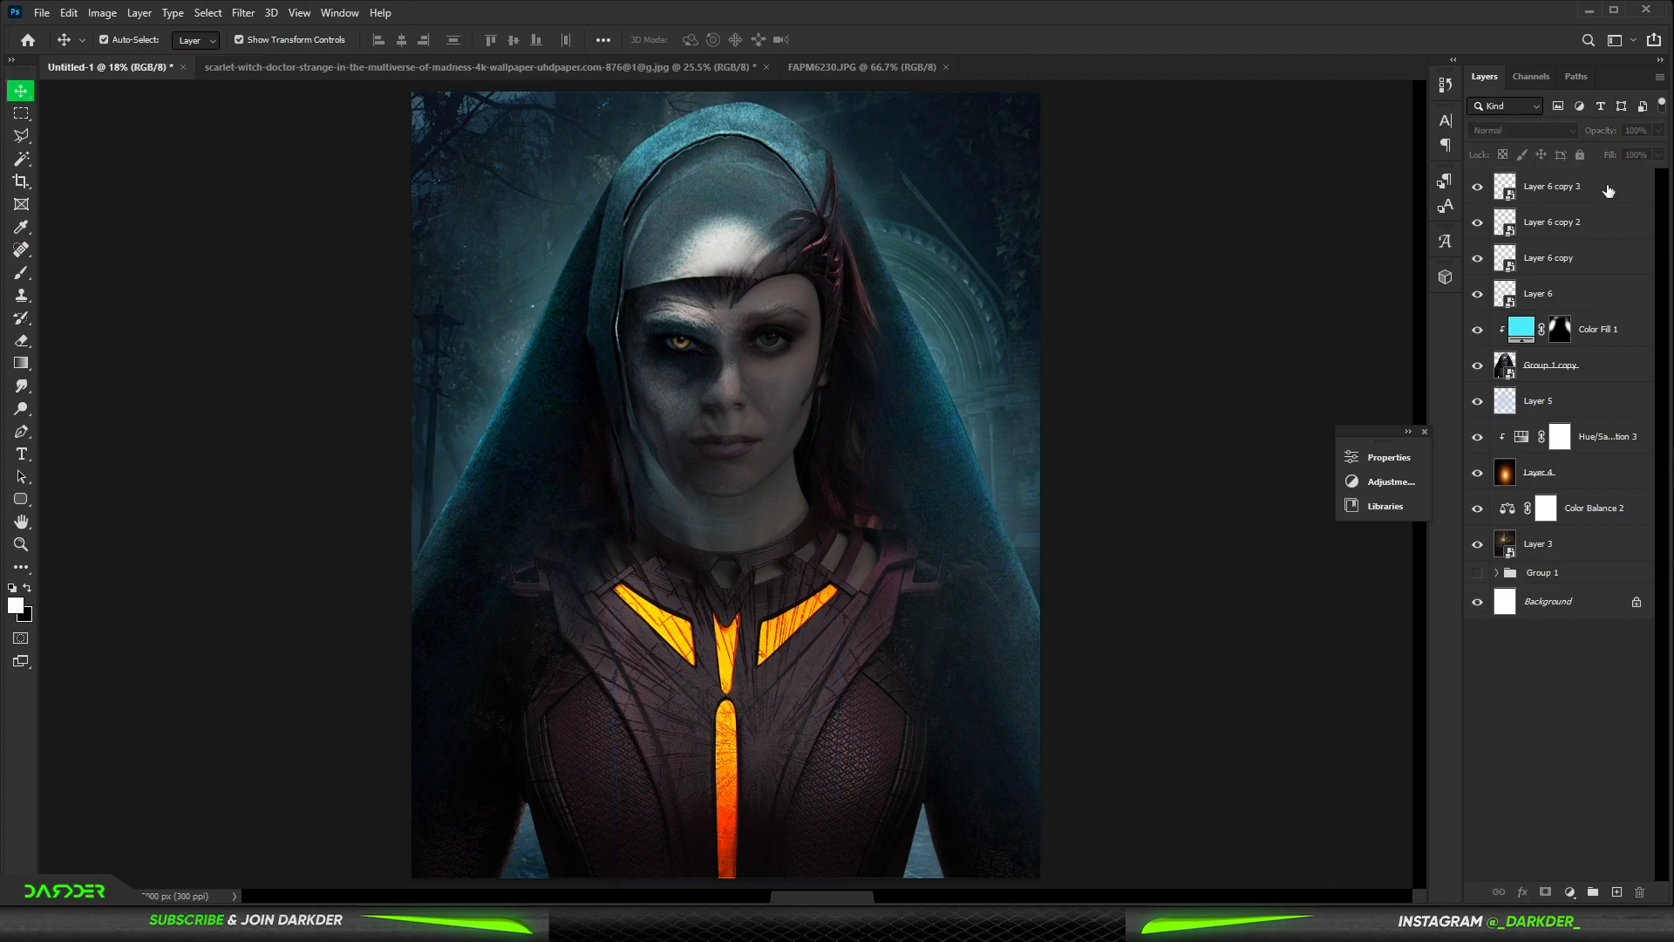
Step: Set the topmost chest panel copy to Lighten blend mode at 67% opacity
{"action": "left_click", "coordinate": [1521, 130]}
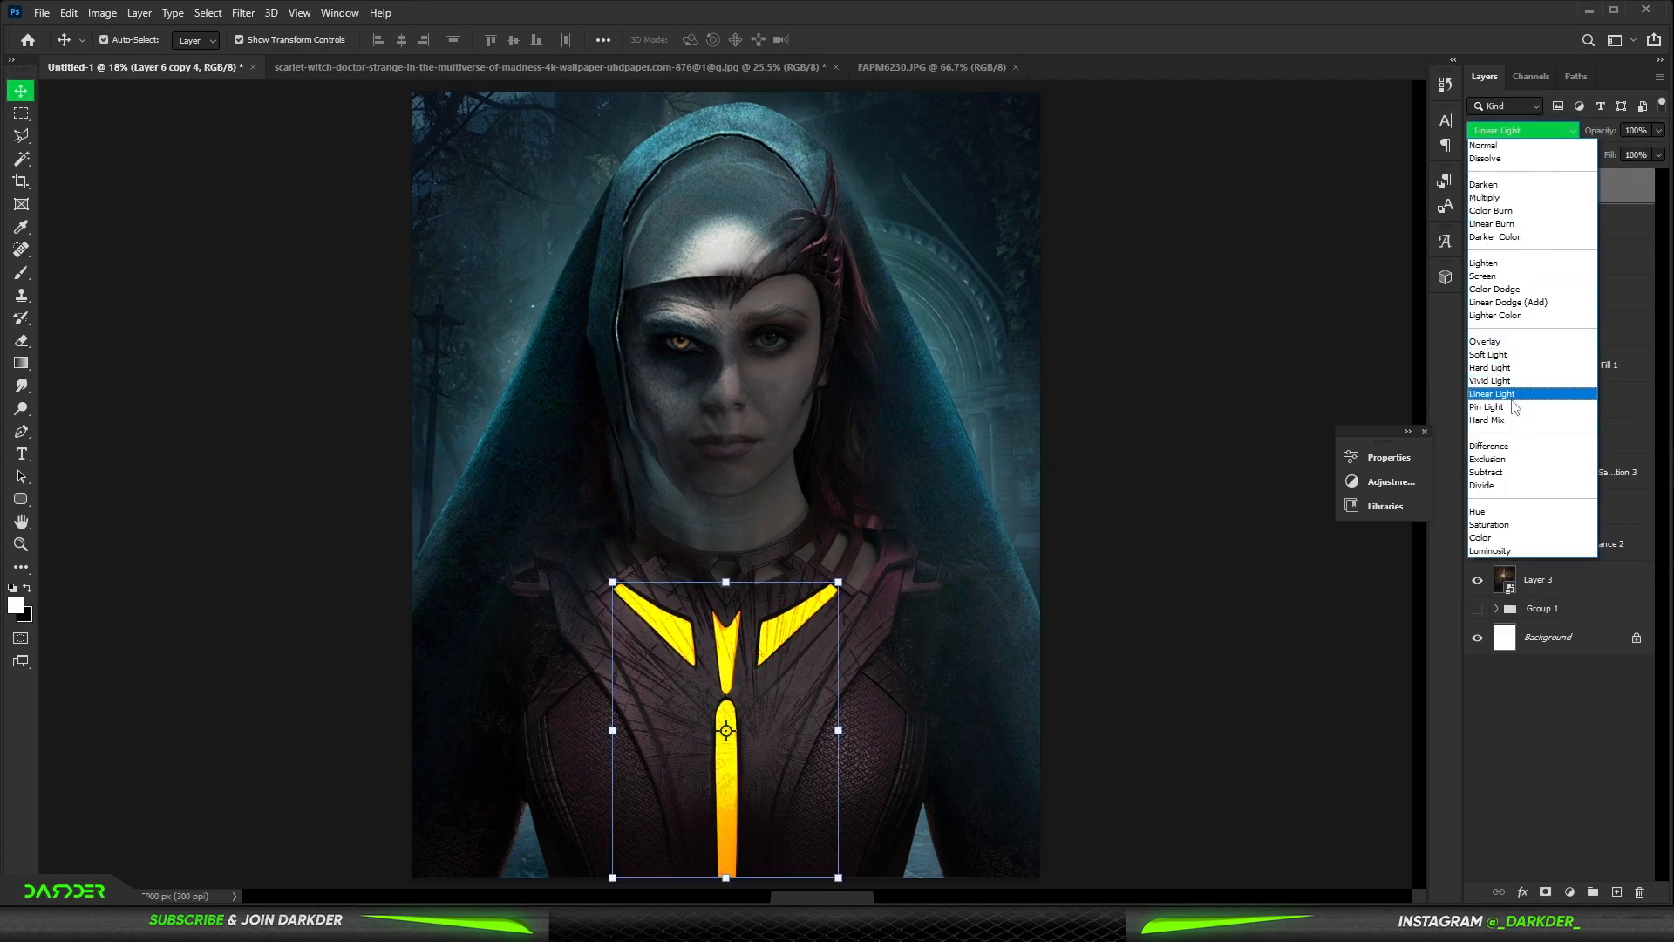
{"action": "left_click", "coordinate": [1569, 263]}
{"action": "left_click", "coordinate": [1563, 703]}
{"action": "key", "text": "ctrl+minus"}
{"action": "key", "text": "ctrl+minus"}
Step: Group all five chest panel layers and merge the group into a single layer
{"action": "left_click", "coordinate": [1565, 187]}
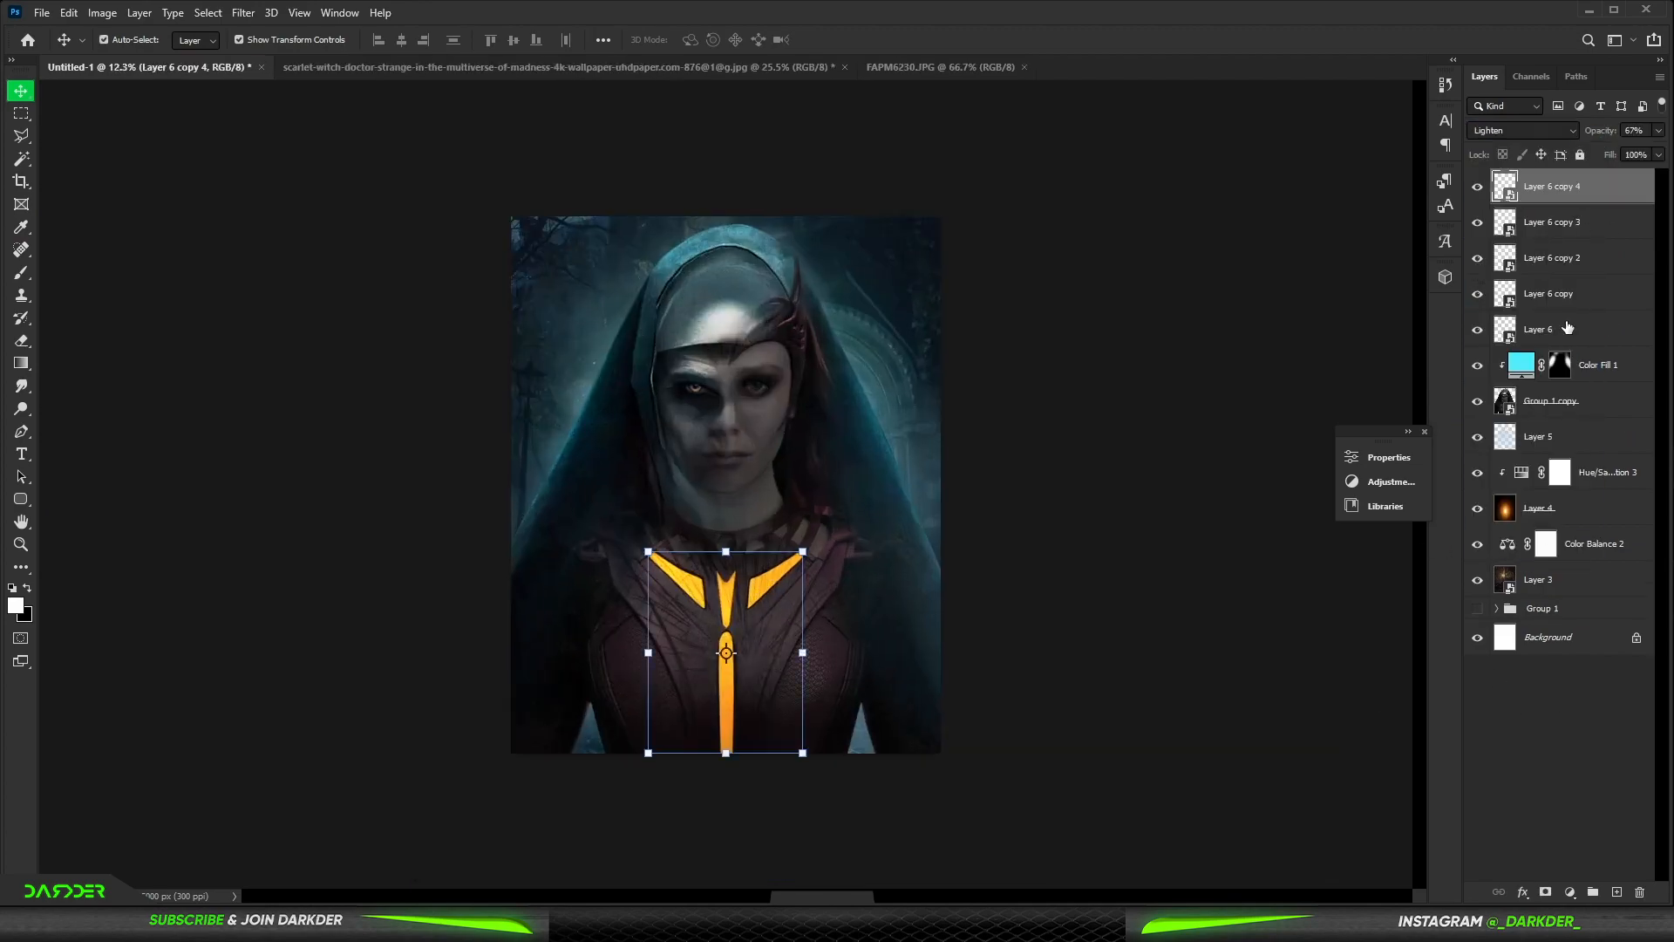
{"action": "left_click", "coordinate": [1569, 330], "text": "shift"}
{"action": "right_click", "coordinate": [1572, 330]}
{"action": "key", "text": "ctrl+g"}
{"action": "key", "text": "ctrl+0"}
{"action": "right_click", "coordinate": [1581, 182]}
{"action": "key", "text": "Escape"}
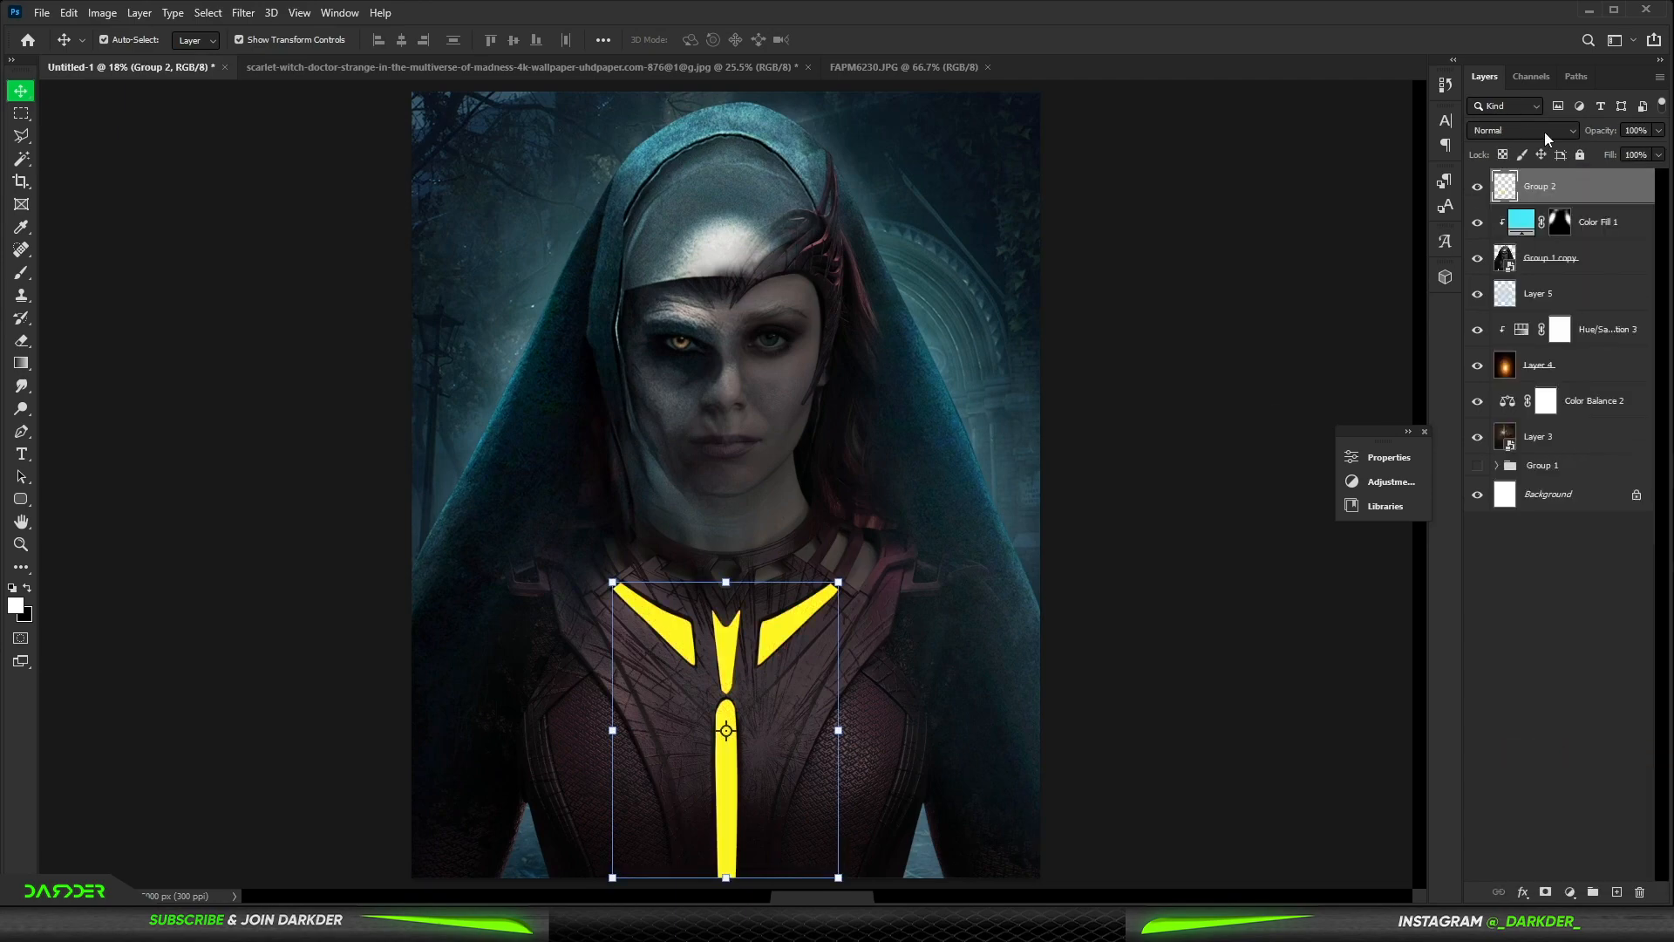
Step: Keep the merged panel layer in Normal mode and split its Blend If Underlying Layer black slider to 0 / 33
{"action": "left_click", "coordinate": [1523, 129]}
{"action": "left_click", "coordinate": [1525, 142]}
{"action": "double_click", "coordinate": [1612, 193]}
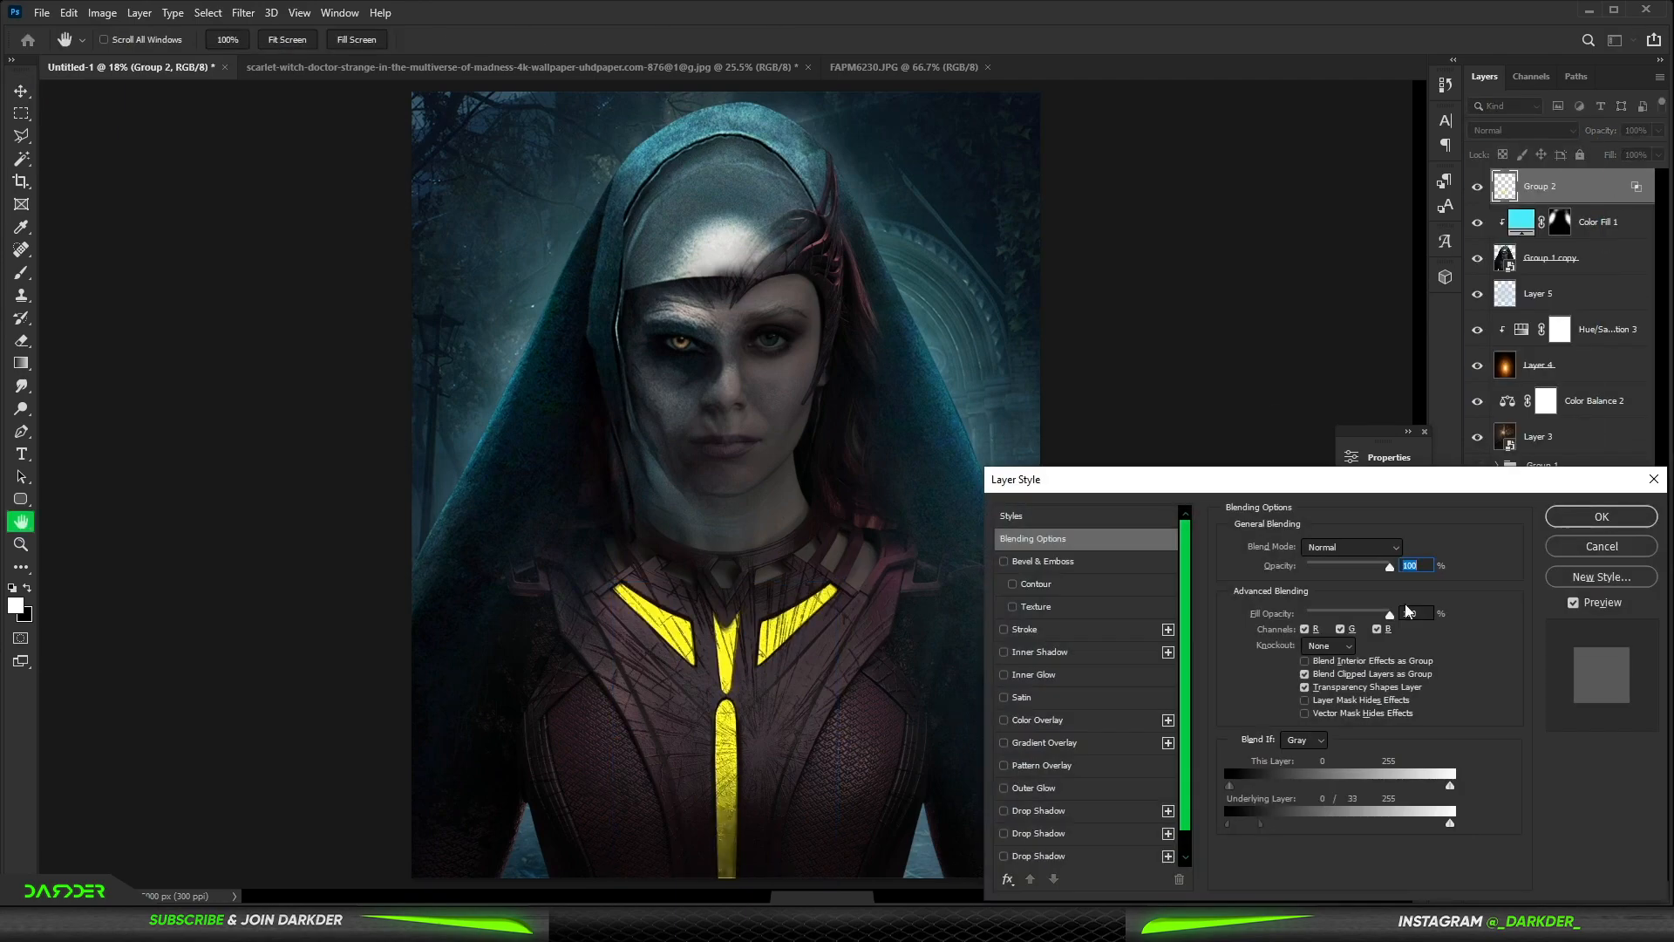
{"action": "left_click", "coordinate": [1601, 516]}
Step: Smooth the cracks inside the central forked panel on the figure layer with the Mixer Brush at 84% flow
{"action": "left_click", "coordinate": [1561, 263]}
{"action": "right_click", "coordinate": [21, 272]}
{"action": "left_click", "coordinate": [83, 322]}
{"action": "scroll", "coordinate": [730, 650], "scroll_direction": "up", "scroll_amount": 10}
{"action": "left_click", "coordinate": [725, 601]}
{"action": "left_click", "coordinate": [813, 355]}
{"action": "left_click_drag", "start_coordinate": [725, 610], "coordinate": [701, 554]}
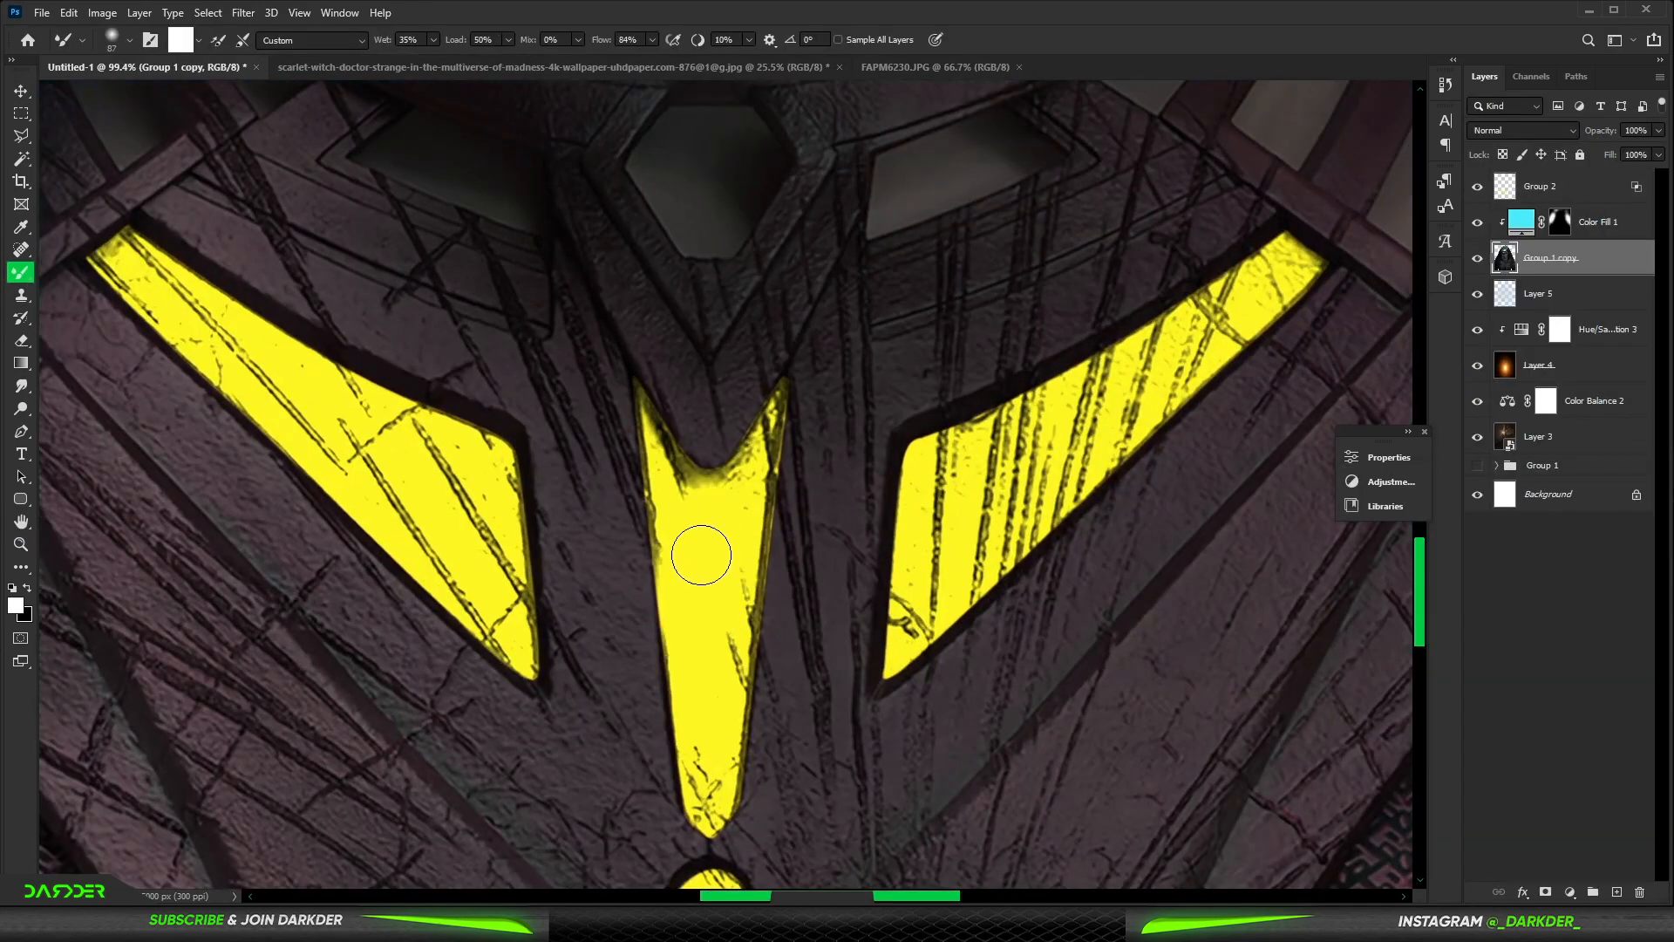
Step: Set the Mixer Brush to 20% wet and 21% load and continue smoothing the forked panel's upper part
{"action": "left_click_drag", "start_coordinate": [455, 39], "coordinate": [430, 39]}
{"action": "left_click_drag", "start_coordinate": [707, 528], "coordinate": [713, 597]}
{"action": "scroll", "coordinate": [721, 557], "scroll_direction": "up", "scroll_amount": 6}
{"action": "mouse_move", "coordinate": [697, 462]}
{"action": "left_mouse_down"}
{"action": "mouse_move", "coordinate": [724, 515]}
{"action": "mouse_move", "coordinate": [667, 602]}
{"action": "left_mouse_up"}
{"action": "left_click_drag", "start_coordinate": [620, 283], "coordinate": [720, 475]}
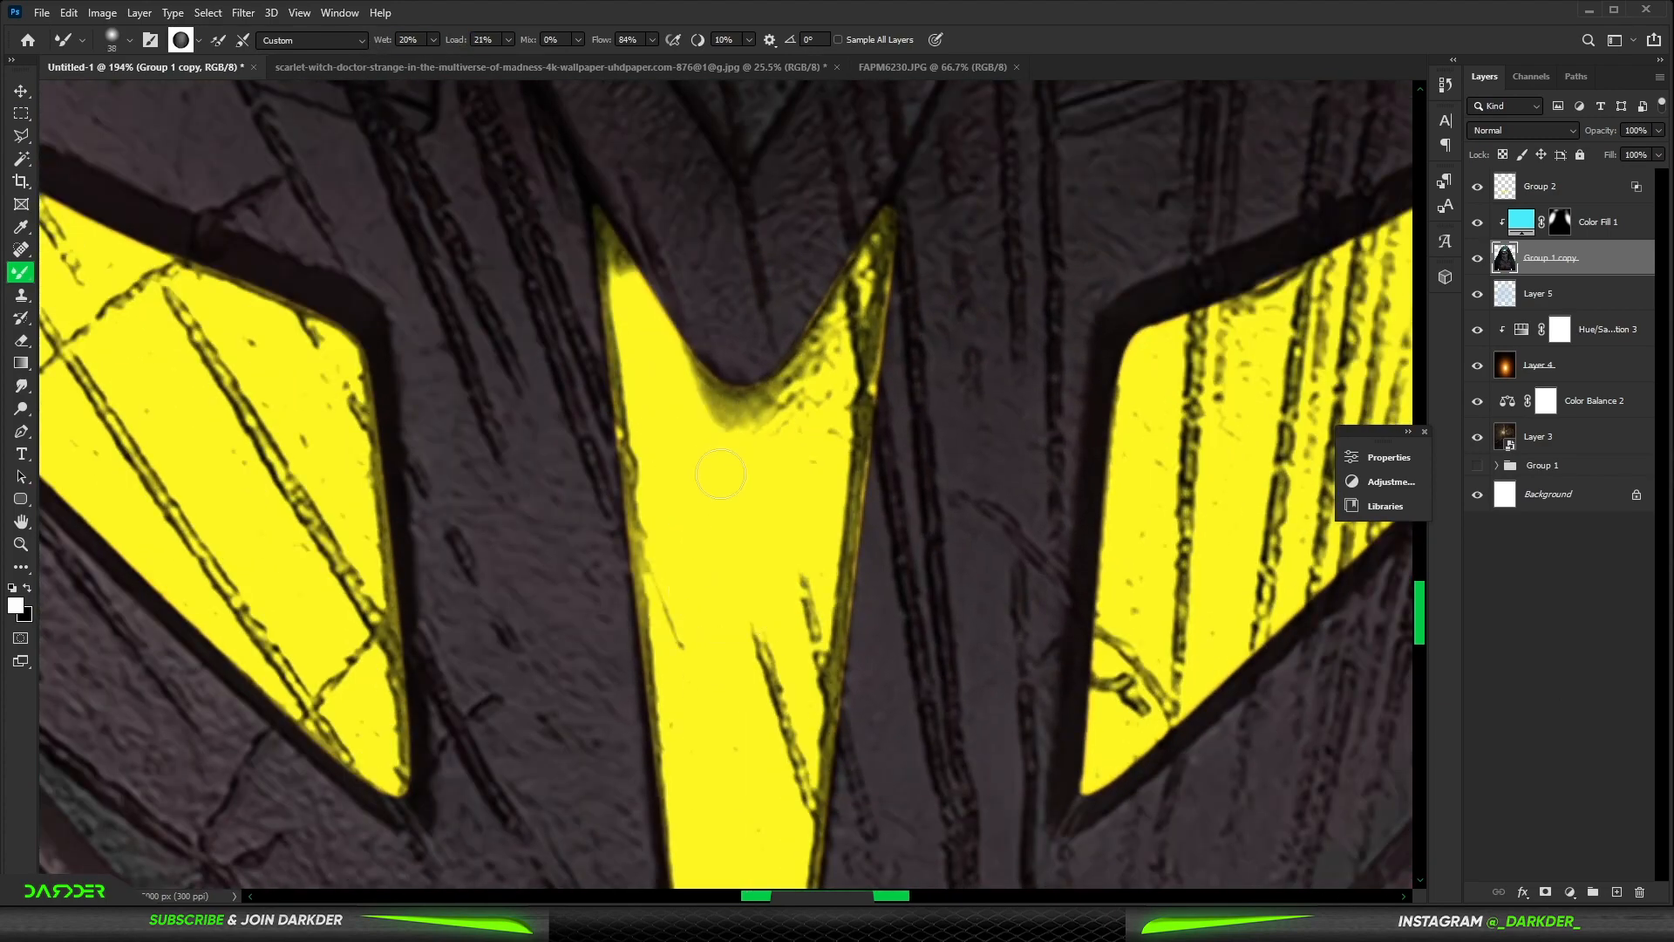
Step: Set the Mixer Brush flow to 23% and smooth the remaining cracks in the forked and left chest panels
{"action": "left_click_drag", "start_coordinate": [603, 43], "coordinate": [550, 43]}
{"action": "mouse_move", "coordinate": [821, 326]}
{"action": "left_mouse_down"}
{"action": "mouse_move", "coordinate": [848, 336]}
{"action": "mouse_move", "coordinate": [811, 807]}
{"action": "left_mouse_up"}
{"action": "left_click_drag", "start_coordinate": [645, 545], "coordinate": [649, 680]}
{"action": "left_click_drag", "start_coordinate": [456, 515], "coordinate": [951, 409]}
{"action": "mouse_move", "coordinate": [671, 178]}
{"action": "left_mouse_down"}
{"action": "mouse_move", "coordinate": [616, 355]}
{"action": "mouse_move", "coordinate": [862, 579]}
{"action": "left_mouse_up"}
{"action": "left_click_drag", "start_coordinate": [374, 391], "coordinate": [535, 578]}
{"action": "mouse_move", "coordinate": [667, 480]}
{"action": "left_mouse_down"}
{"action": "mouse_move", "coordinate": [405, 187]}
{"action": "mouse_move", "coordinate": [613, 432]}
{"action": "left_mouse_up"}
{"action": "left_click_drag", "start_coordinate": [617, 393], "coordinate": [493, 305]}
Step: Smooth away the cracks along the right yellow chest panel with the Mixer Brush
{"action": "left_click_drag", "start_coordinate": [1220, 558], "coordinate": [410, 402]}
{"action": "left_click_drag", "start_coordinate": [1221, 558], "coordinate": [410, 397]}
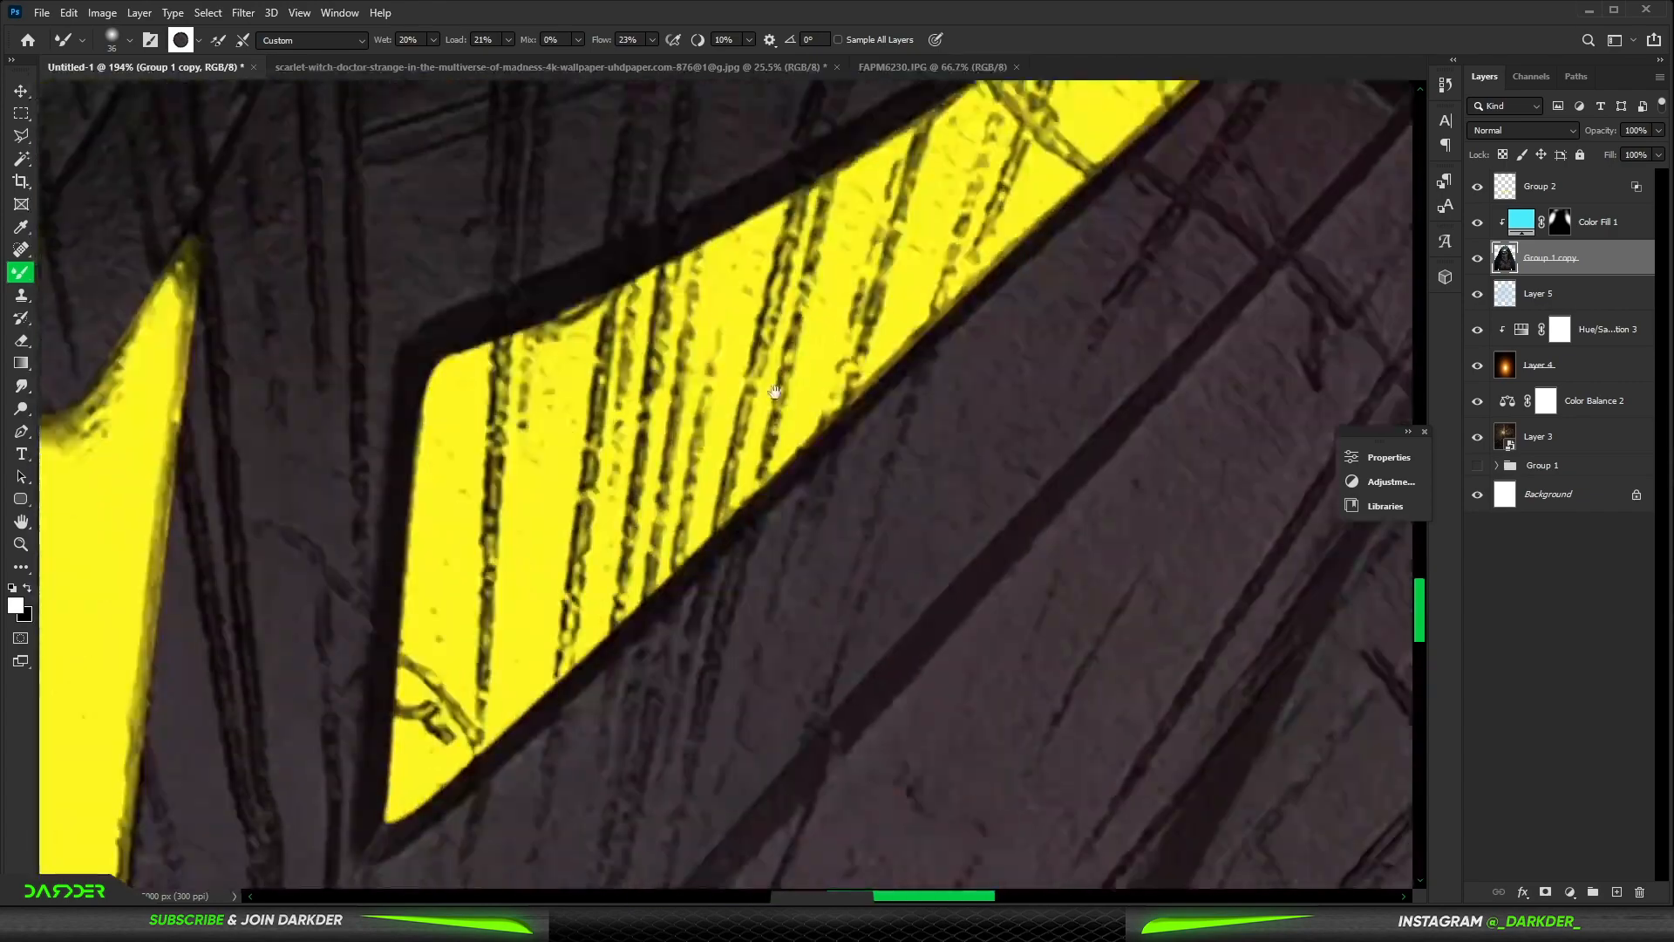
{"action": "left_click_drag", "start_coordinate": [558, 436], "coordinate": [551, 400]}
{"action": "left_click_drag", "start_coordinate": [667, 231], "coordinate": [537, 410]}
{"action": "left_click_drag", "start_coordinate": [558, 628], "coordinate": [584, 414]}
{"action": "mouse_move", "coordinate": [649, 497]}
{"action": "left_mouse_down"}
{"action": "mouse_move", "coordinate": [698, 430]}
{"action": "mouse_move", "coordinate": [806, 165]}
{"action": "left_mouse_up"}
{"action": "left_click_drag", "start_coordinate": [872, 235], "coordinate": [662, 489]}
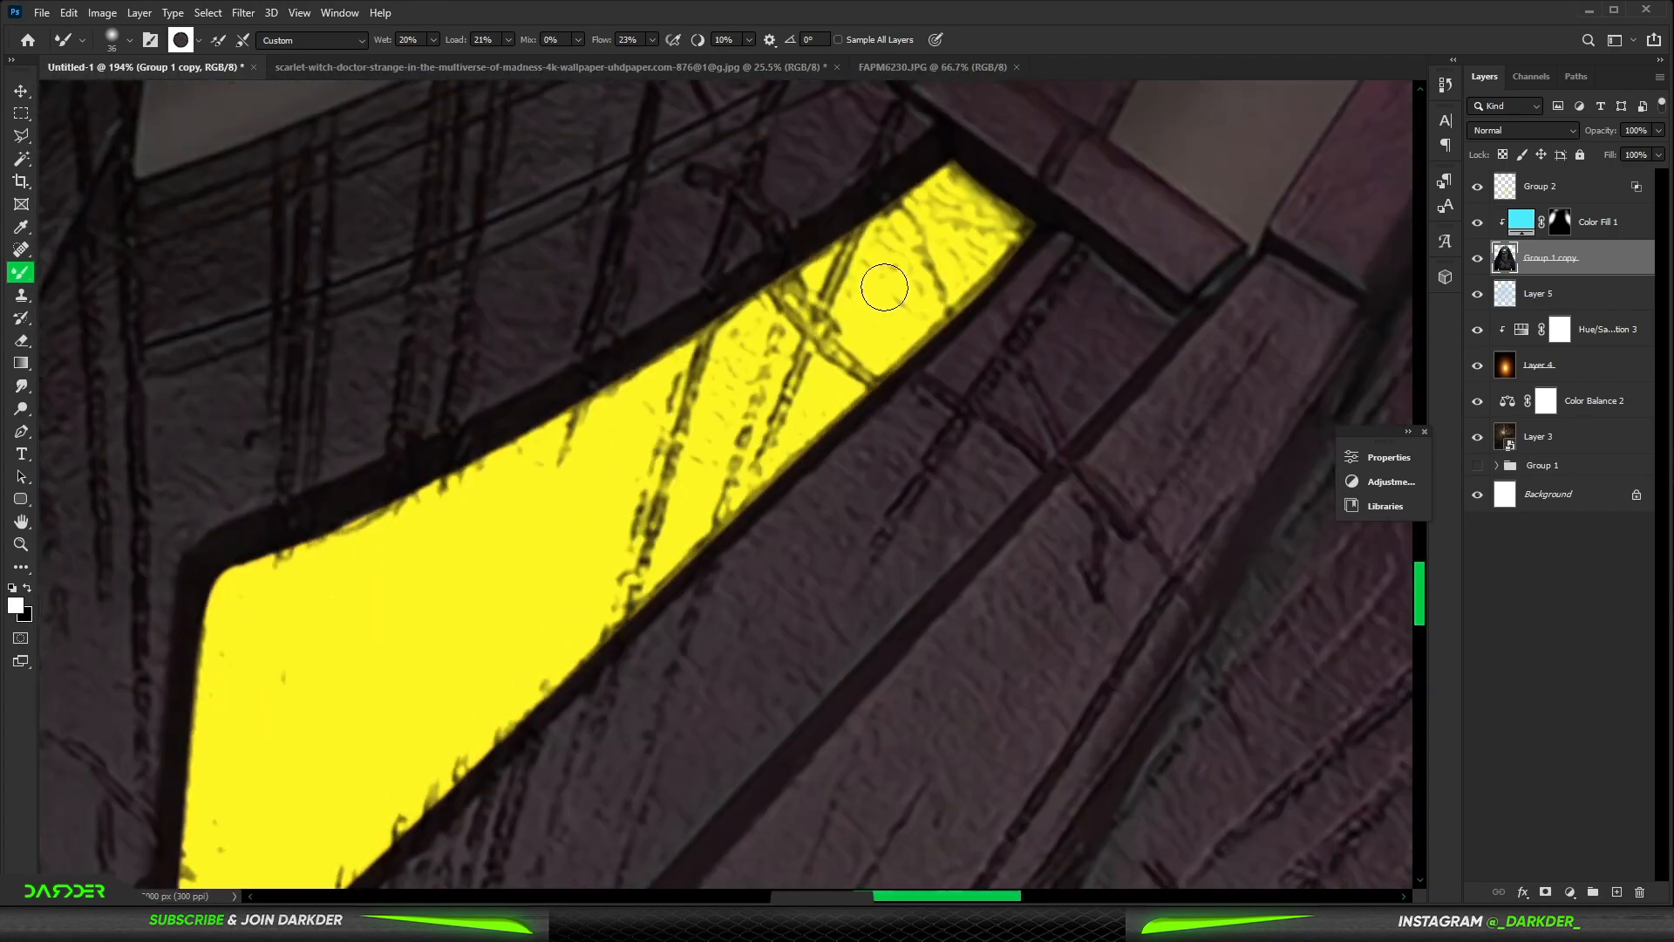
{"action": "mouse_move", "coordinate": [881, 284]}
{"action": "left_mouse_down"}
{"action": "mouse_move", "coordinate": [585, 576]}
{"action": "mouse_move", "coordinate": [698, 524]}
{"action": "left_mouse_up"}
Step: Smooth the forked panel's lower tip and the whole vertical yellow strip with the Mixer Brush
{"action": "mouse_move", "coordinate": [332, 872]}
{"action": "left_mouse_down"}
{"action": "mouse_move", "coordinate": [716, 524]}
{"action": "mouse_move", "coordinate": [778, 367]}
{"action": "left_mouse_up"}
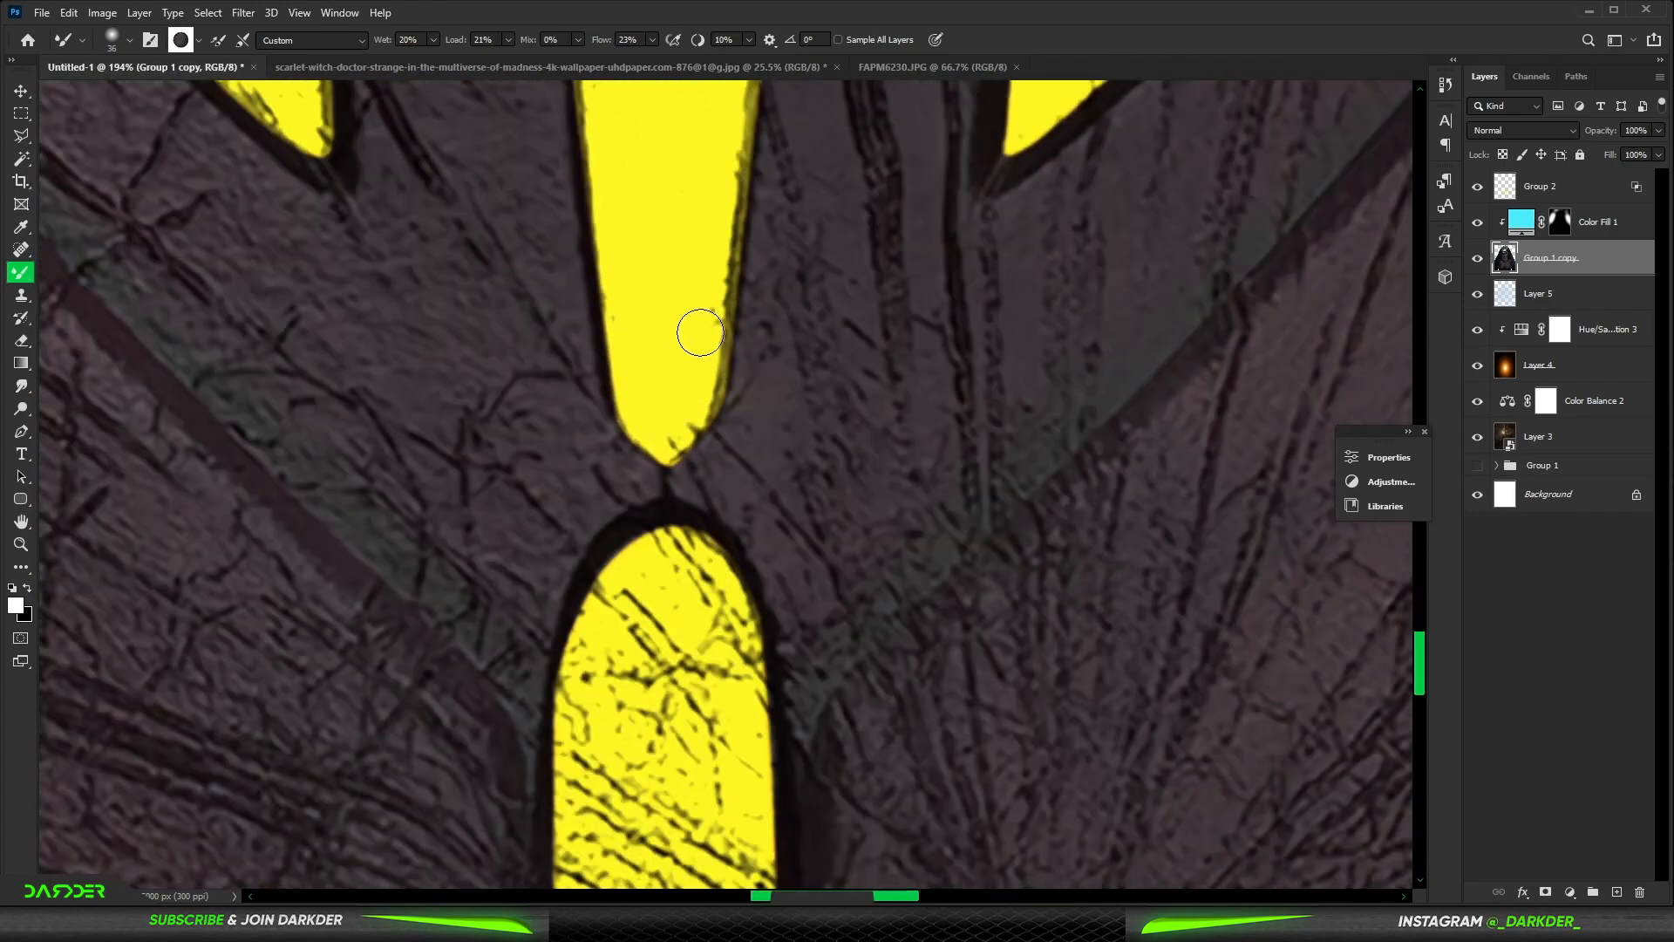
{"action": "left_click_drag", "start_coordinate": [688, 628], "coordinate": [732, 268]}
{"action": "mouse_move", "coordinate": [719, 279]}
{"action": "left_mouse_down"}
{"action": "mouse_move", "coordinate": [683, 703]}
{"action": "mouse_move", "coordinate": [624, 428]}
{"action": "left_mouse_up"}
{"action": "left_click_drag", "start_coordinate": [898, 645], "coordinate": [936, 222]}
{"action": "left_click_drag", "start_coordinate": [767, 288], "coordinate": [750, 767]}
{"action": "scroll", "coordinate": [879, 588], "scroll_direction": "down", "scroll_amount": 10}
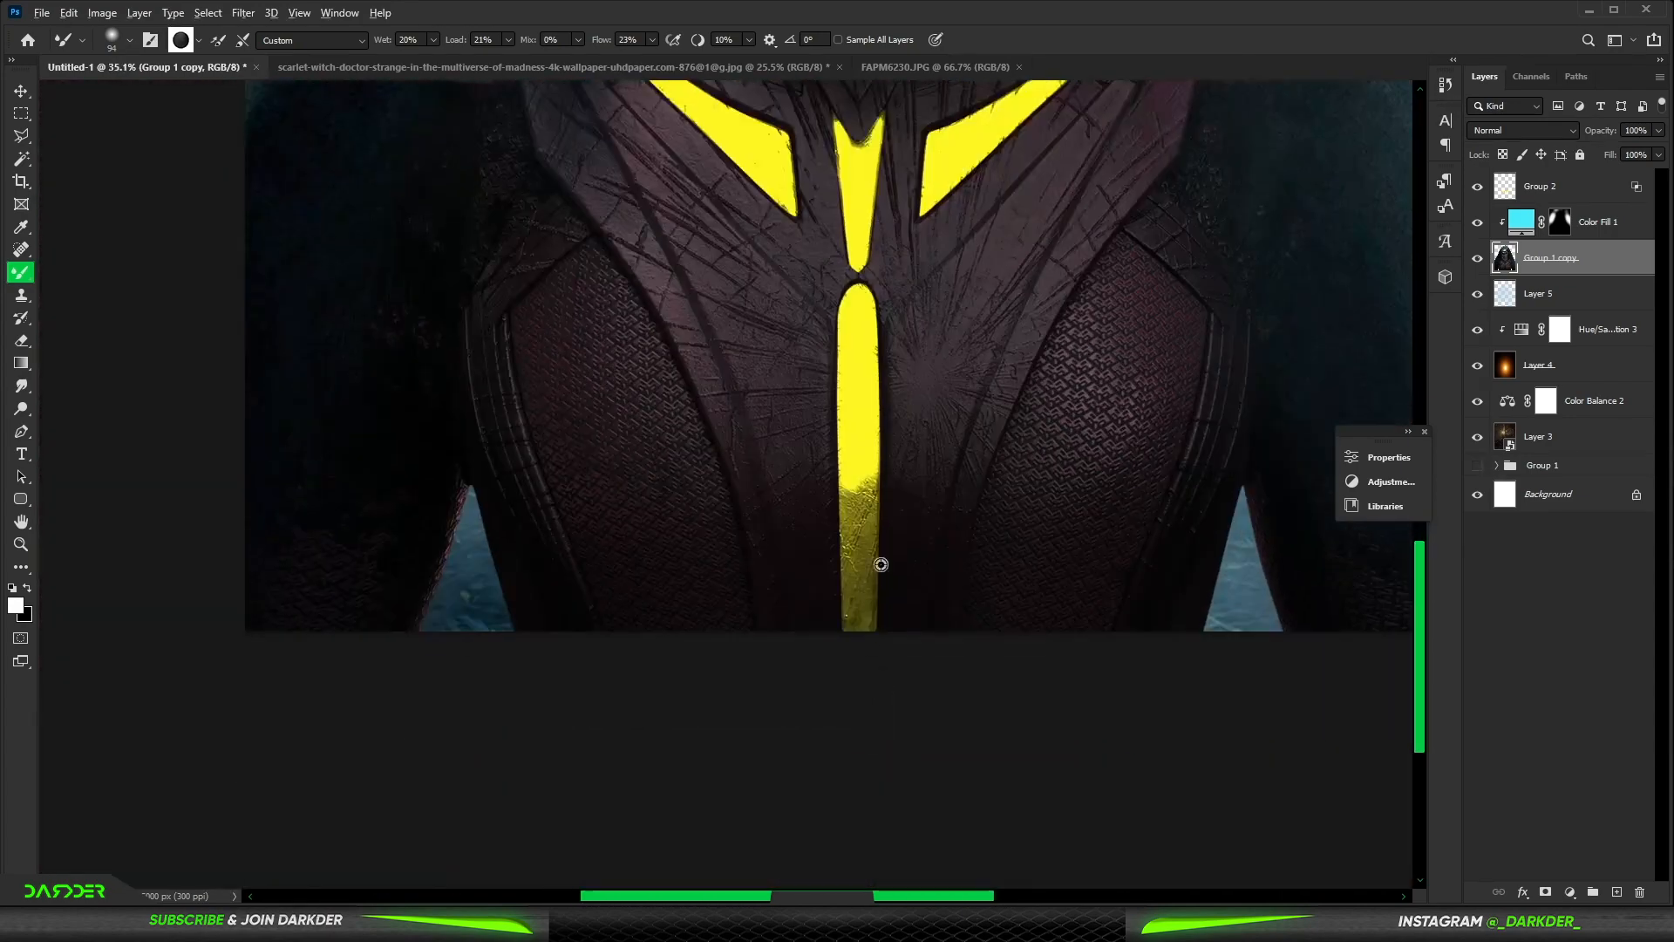
{"action": "scroll", "coordinate": [1124, 353], "scroll_direction": "down", "scroll_amount": 1}
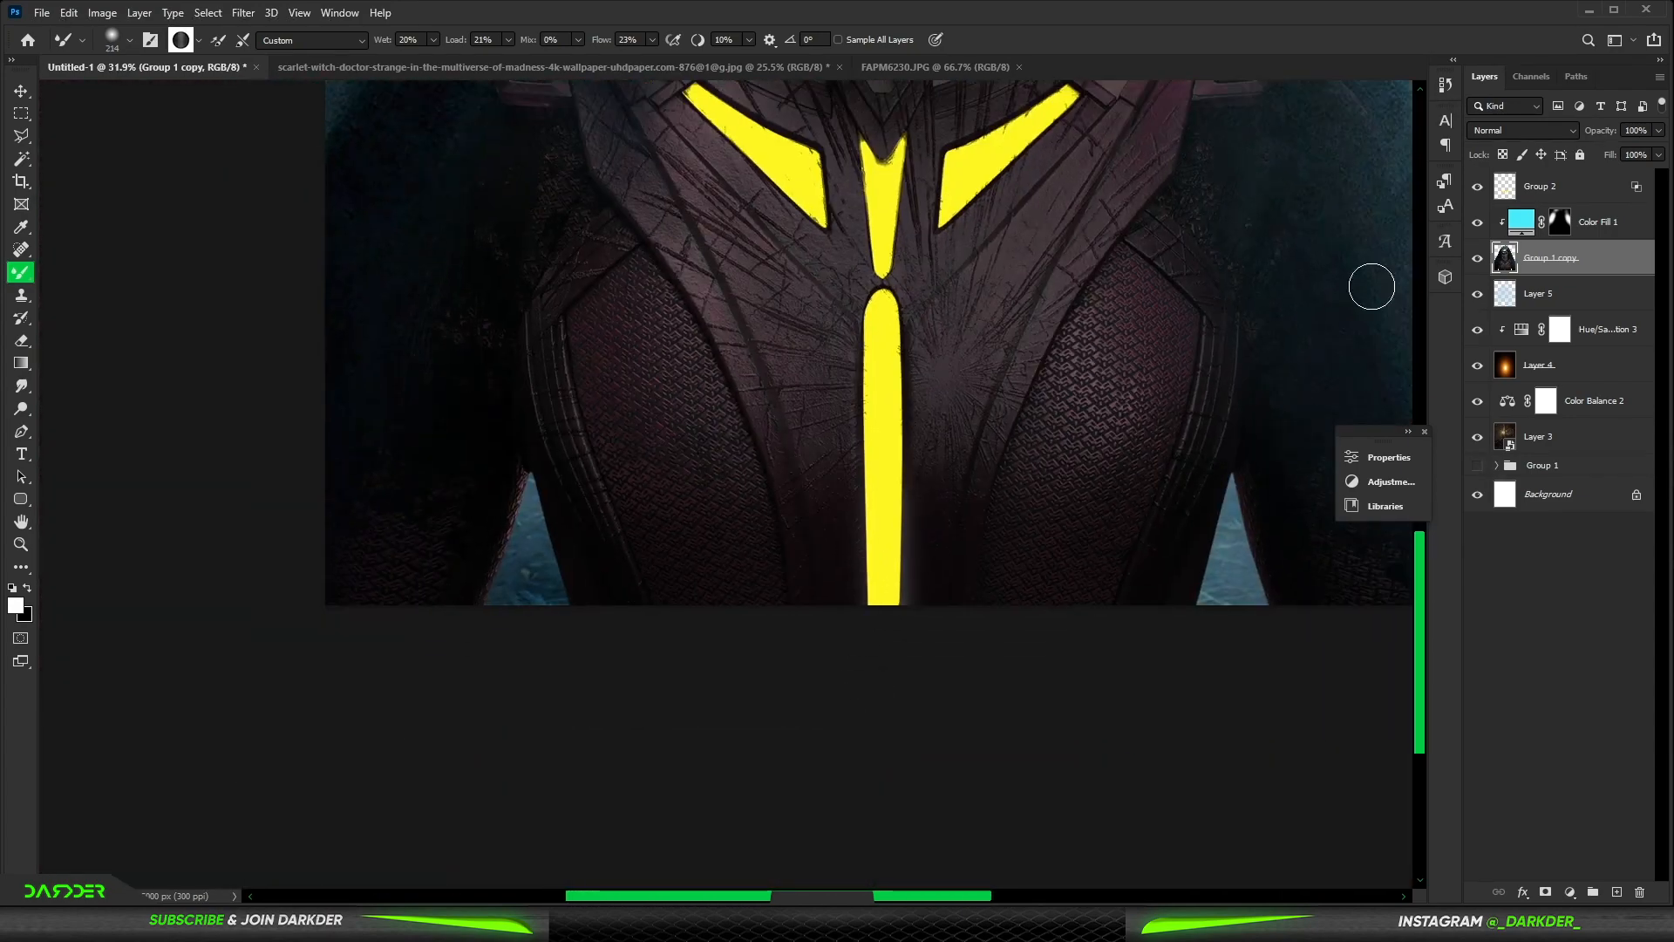
Step: Fade the lower end of the yellow strip on the merged panel layer with a large soft Eraser at 13% flow
{"action": "left_click", "coordinate": [1552, 186]}
{"action": "scroll", "coordinate": [960, 280], "scroll_direction": "down", "scroll_amount": 5}
{"action": "scroll", "coordinate": [960, 280], "scroll_direction": "up", "scroll_amount": 3}
{"action": "left_click", "coordinate": [21, 342]}
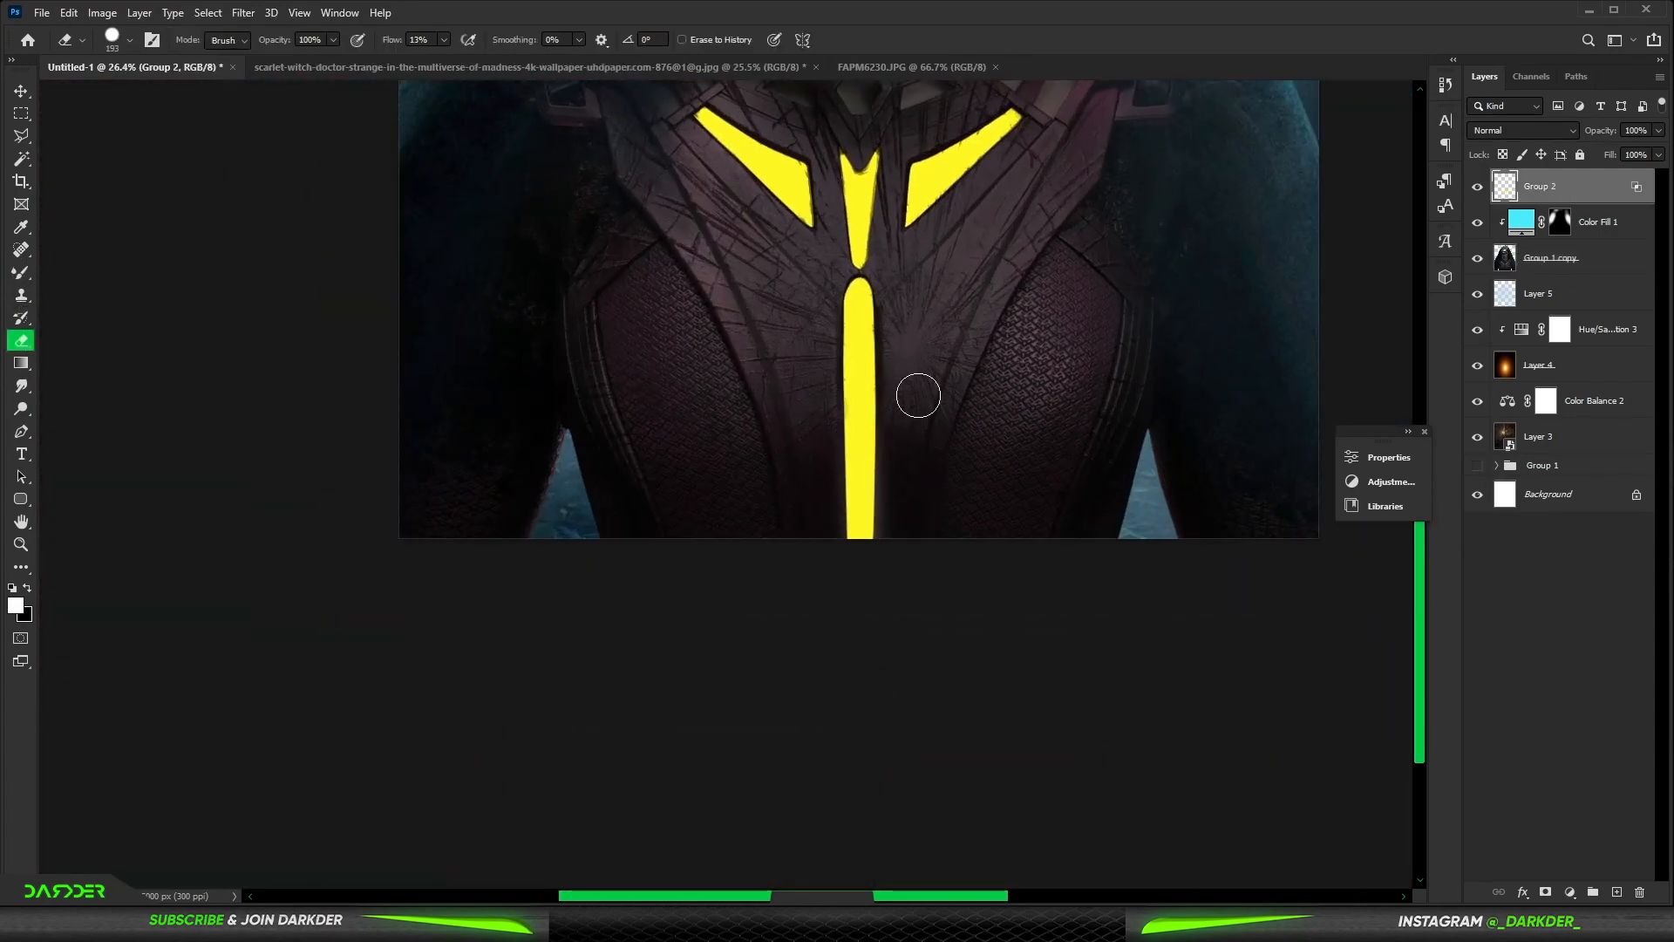
{"action": "left_click_drag", "start_coordinate": [919, 395], "coordinate": [1030, 401]}
{"action": "left_click_drag", "start_coordinate": [854, 534], "coordinate": [848, 573]}
{"action": "key", "text": "ctrl+z"}
{"action": "key", "text": "ctrl+z"}
{"action": "right_click", "coordinate": [956, 380]}
{"action": "left_click_drag", "start_coordinate": [1057, 500], "coordinate": [907, 495]}
{"action": "key", "text": "Return"}
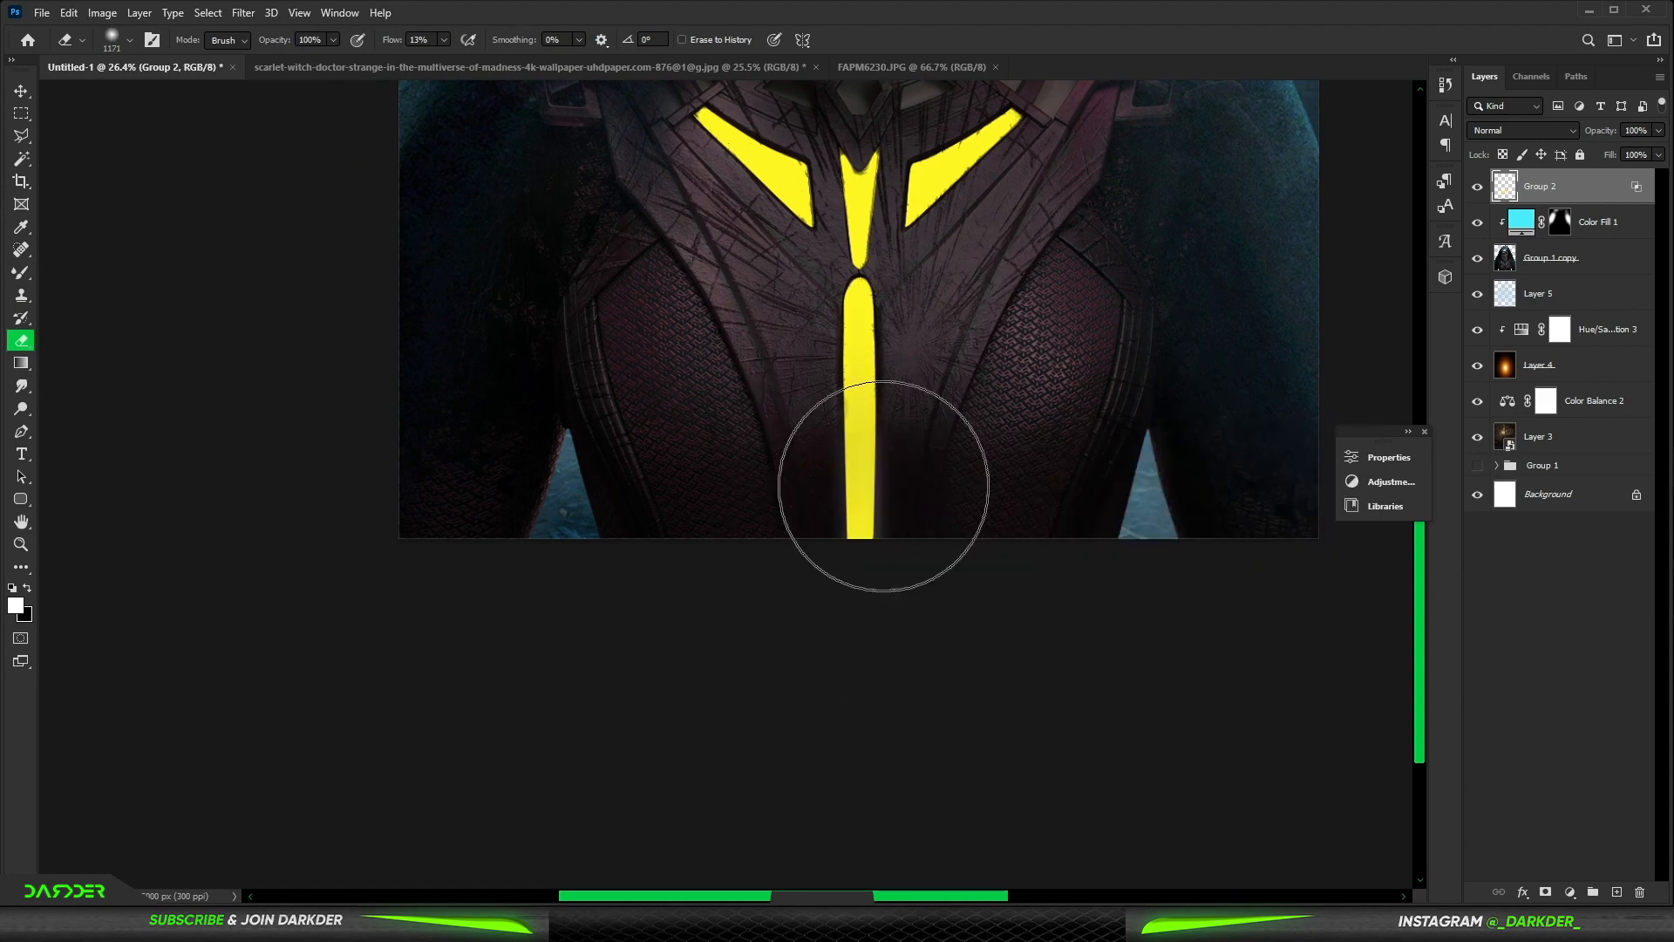
{"action": "mouse_move", "coordinate": [858, 565]}
{"action": "left_mouse_down"}
{"action": "mouse_move", "coordinate": [860, 530]}
{"action": "mouse_move", "coordinate": [854, 578]}
{"action": "left_mouse_up"}
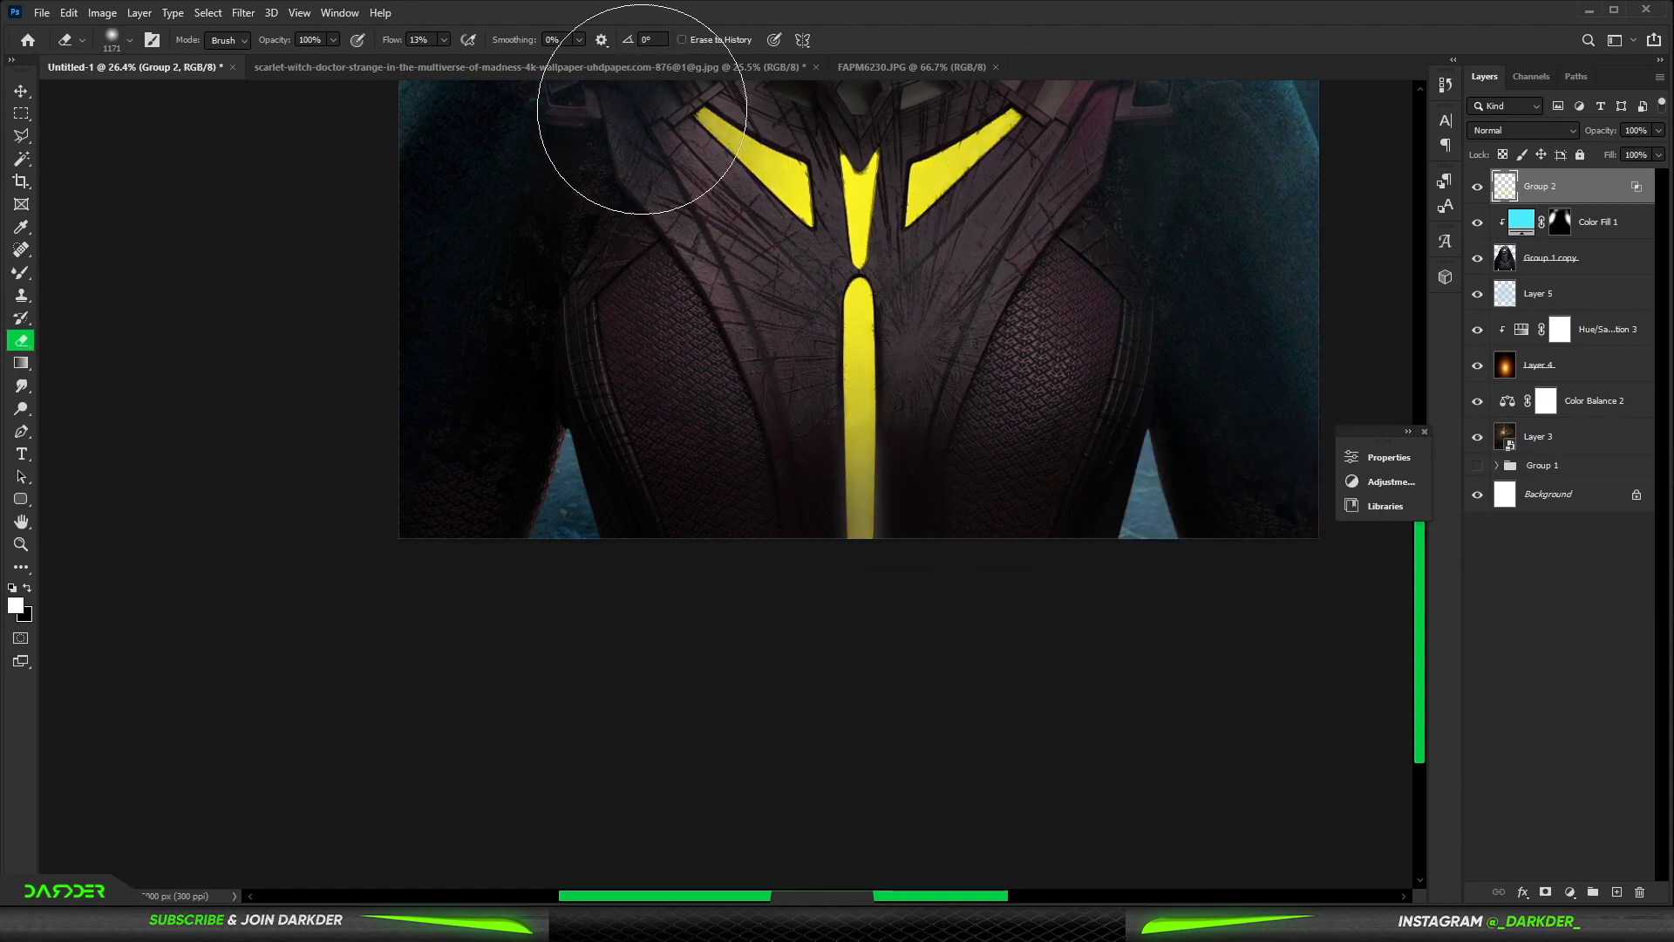
Step: Add a bright orange Solid Color fill layer above the merged panel layer
{"action": "scroll", "coordinate": [1065, 161], "scroll_direction": "down", "scroll_amount": 2}
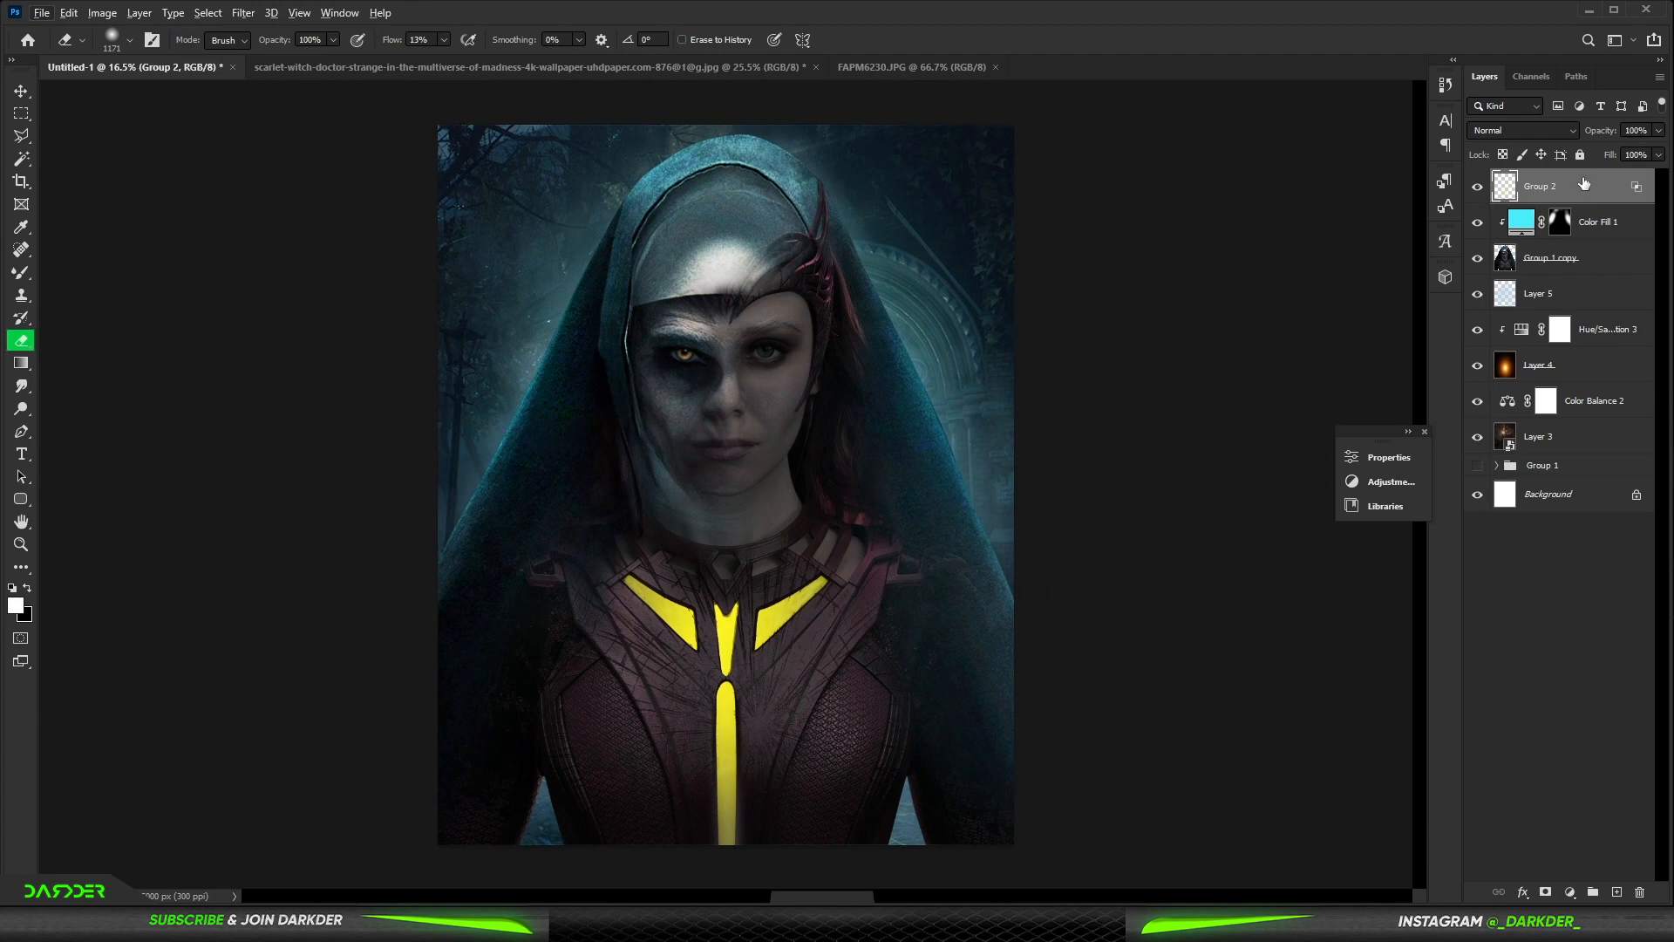
{"action": "left_click", "coordinate": [1572, 891]}
{"action": "left_click", "coordinate": [1573, 581]}
{"action": "left_click", "coordinate": [1357, 656]}
{"action": "left_click_drag", "start_coordinate": [1313, 537], "coordinate": [1341, 448]}
{"action": "left_click", "coordinate": [1514, 442]}
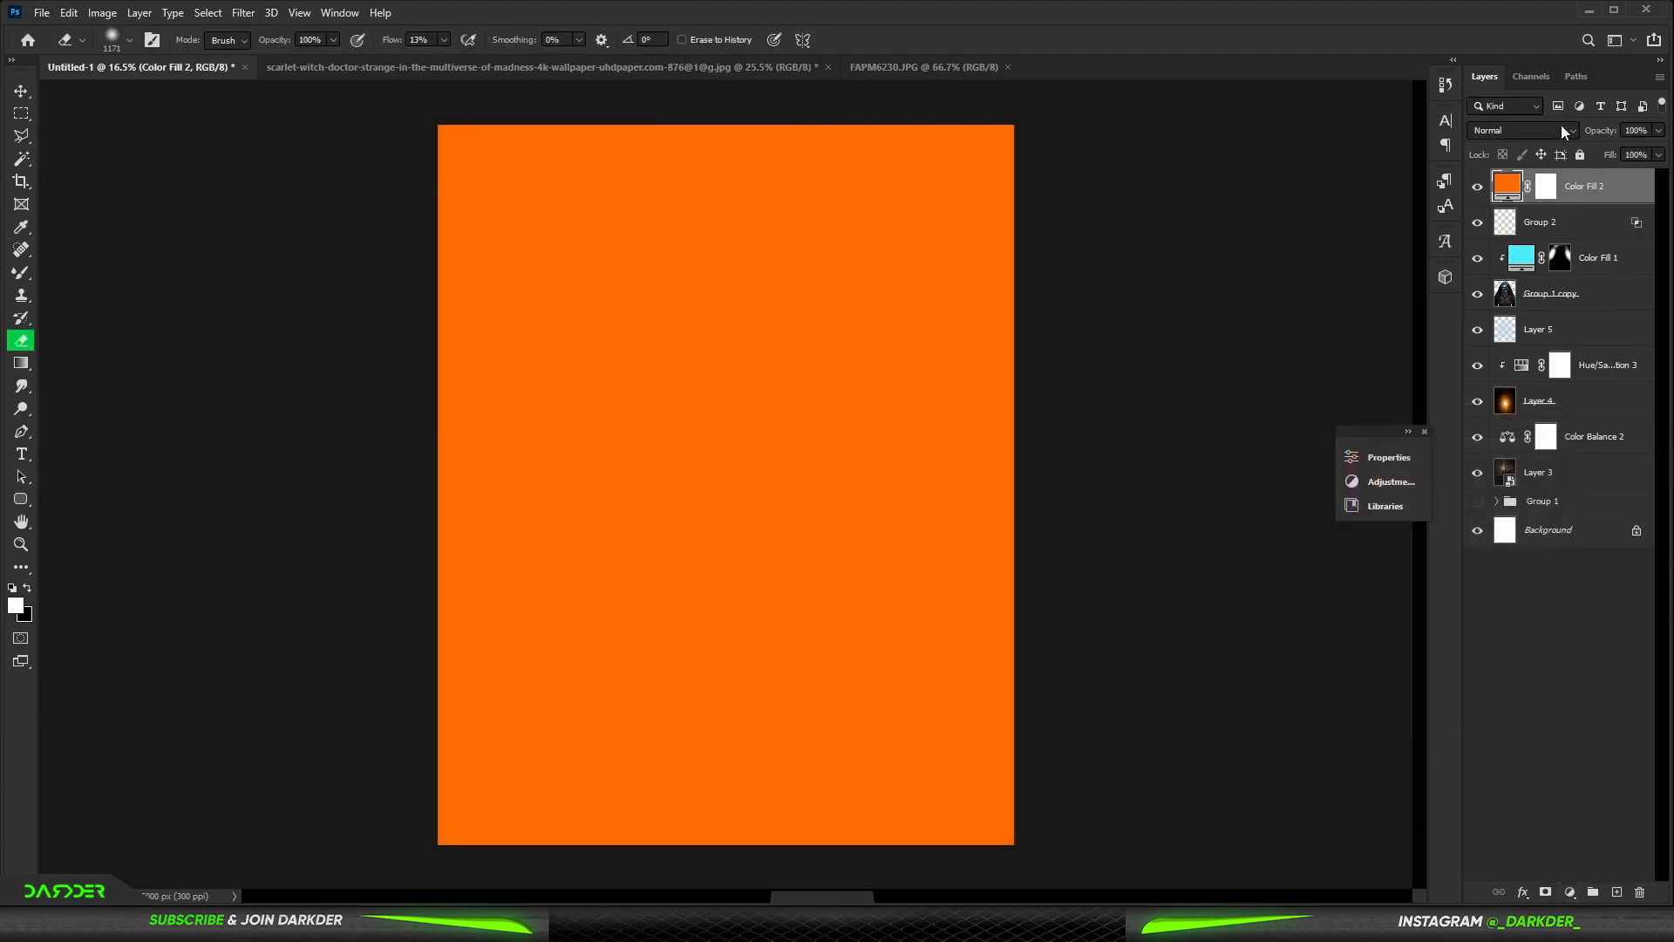
Step: Set the orange fill layer's blend mode to Screen and invert its mask to black
{"action": "left_click", "coordinate": [1560, 130]}
{"action": "left_click", "coordinate": [1556, 279]}
{"action": "key", "text": "ctrl+i"}
Step: Paint white on the orange fill's mask with a soft Brush at 12% flow to add glow around the upper chest panels
{"action": "key", "text": "b"}
{"action": "key", "text": "x"}
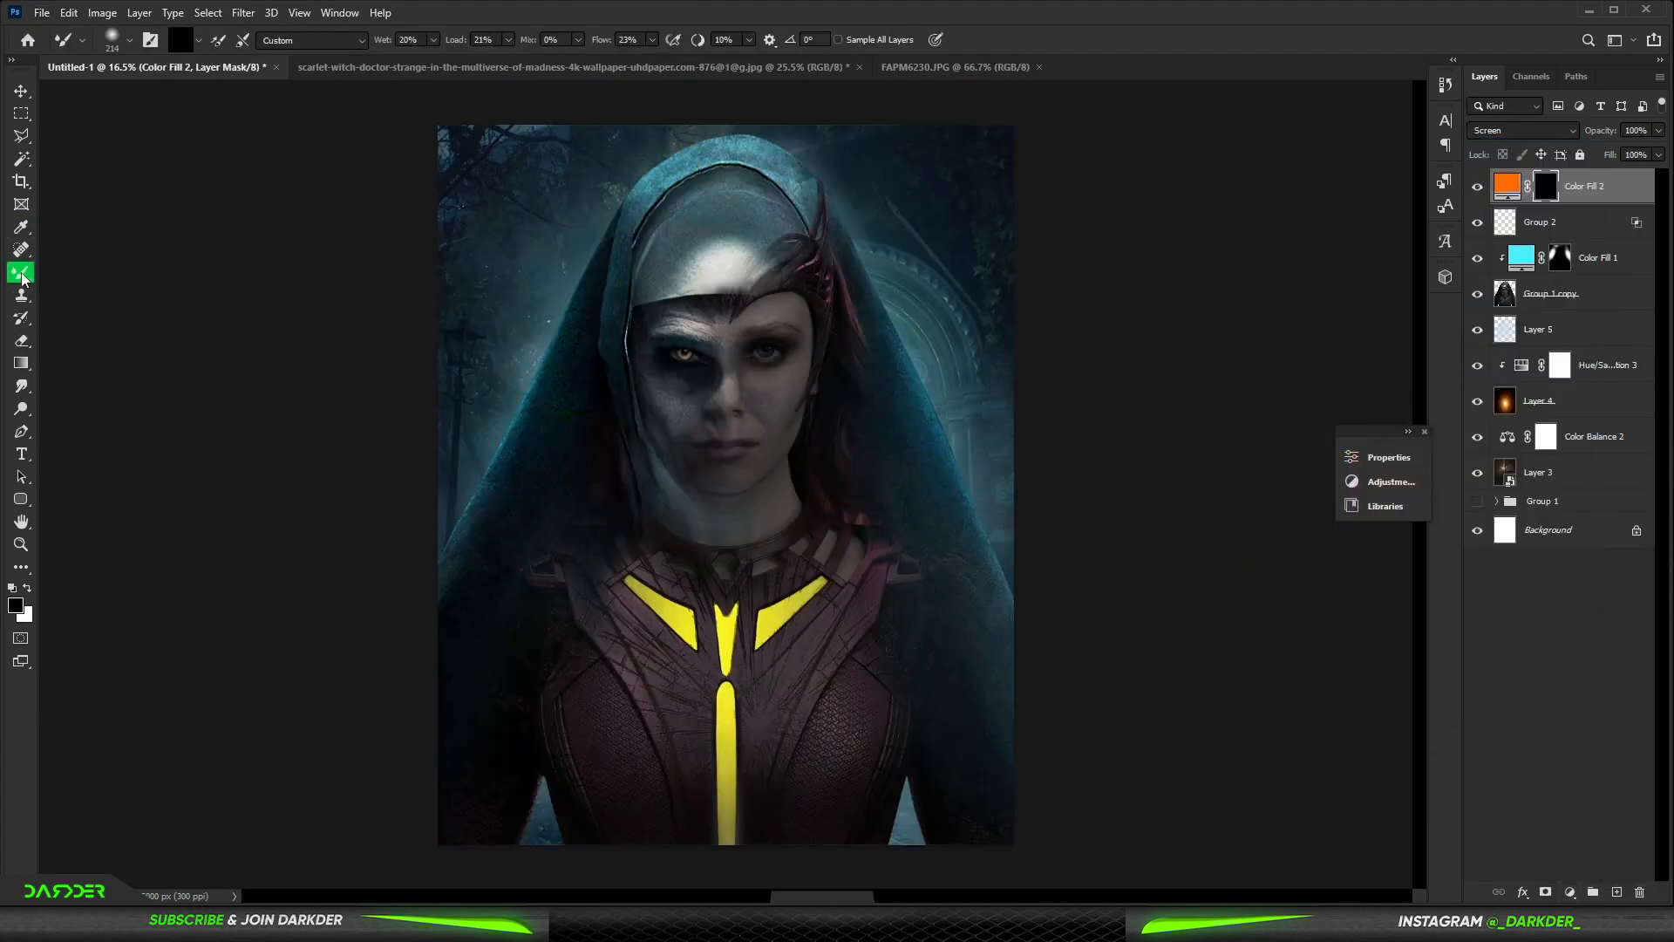
{"action": "scroll", "coordinate": [729, 568], "scroll_direction": "up", "scroll_amount": 5}
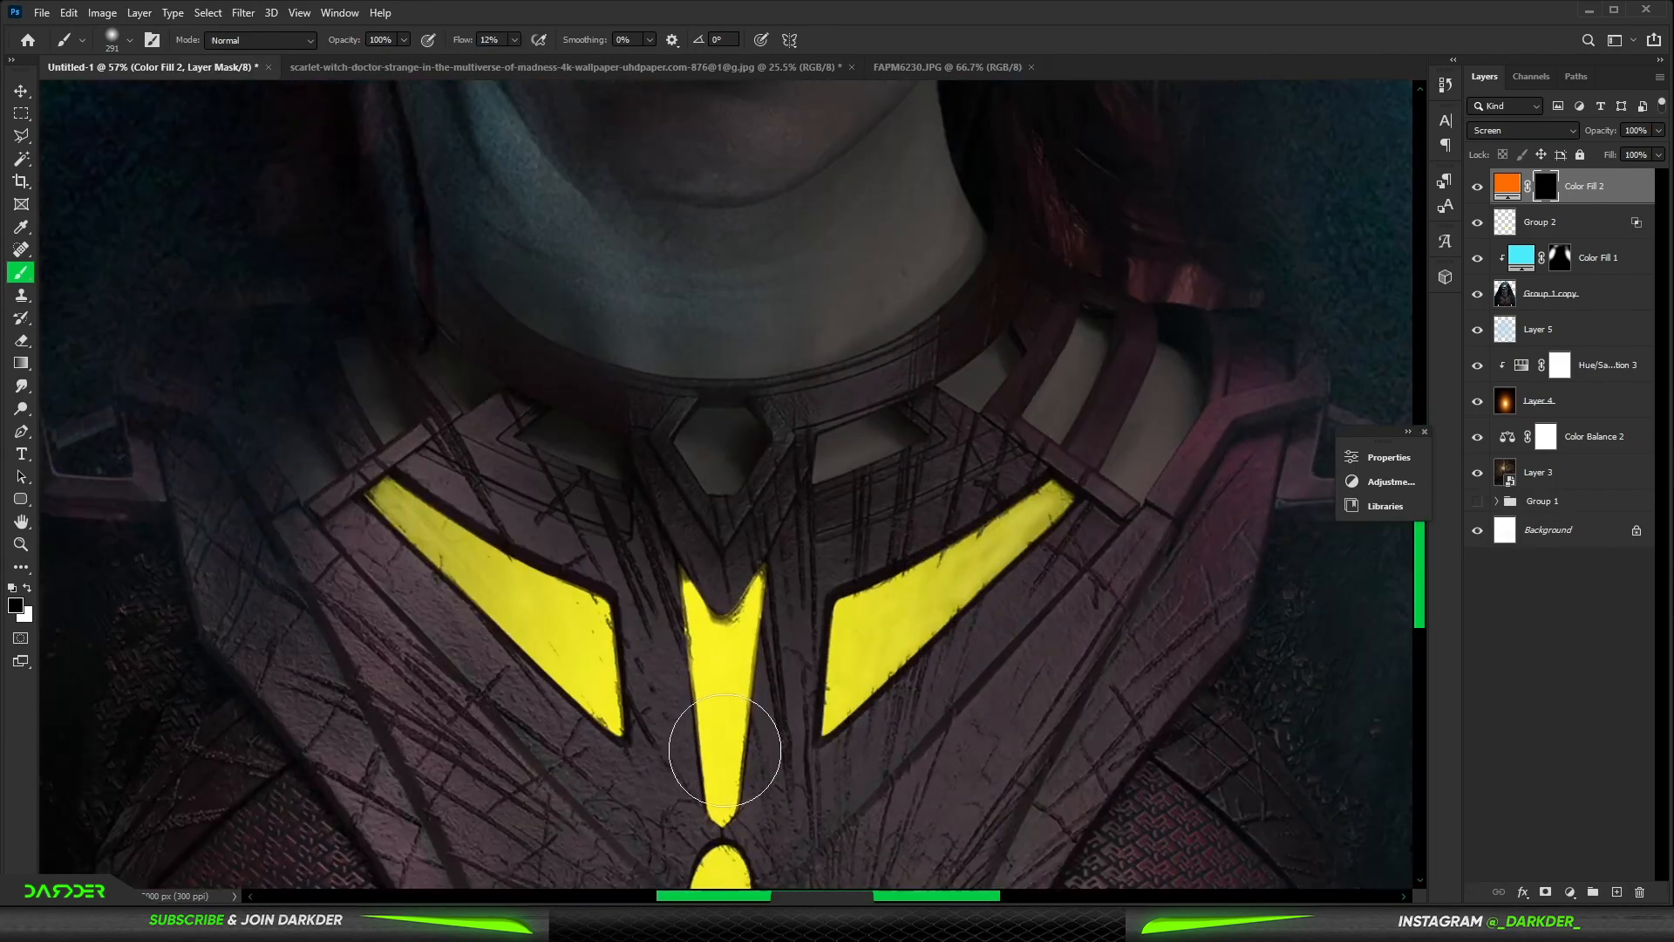
{"action": "mouse_move", "coordinate": [710, 736]}
{"action": "left_mouse_down"}
{"action": "mouse_move", "coordinate": [717, 594]}
{"action": "mouse_move", "coordinate": [884, 599]}
{"action": "mouse_move", "coordinate": [956, 551]}
{"action": "mouse_move", "coordinate": [844, 697]}
{"action": "left_mouse_up"}
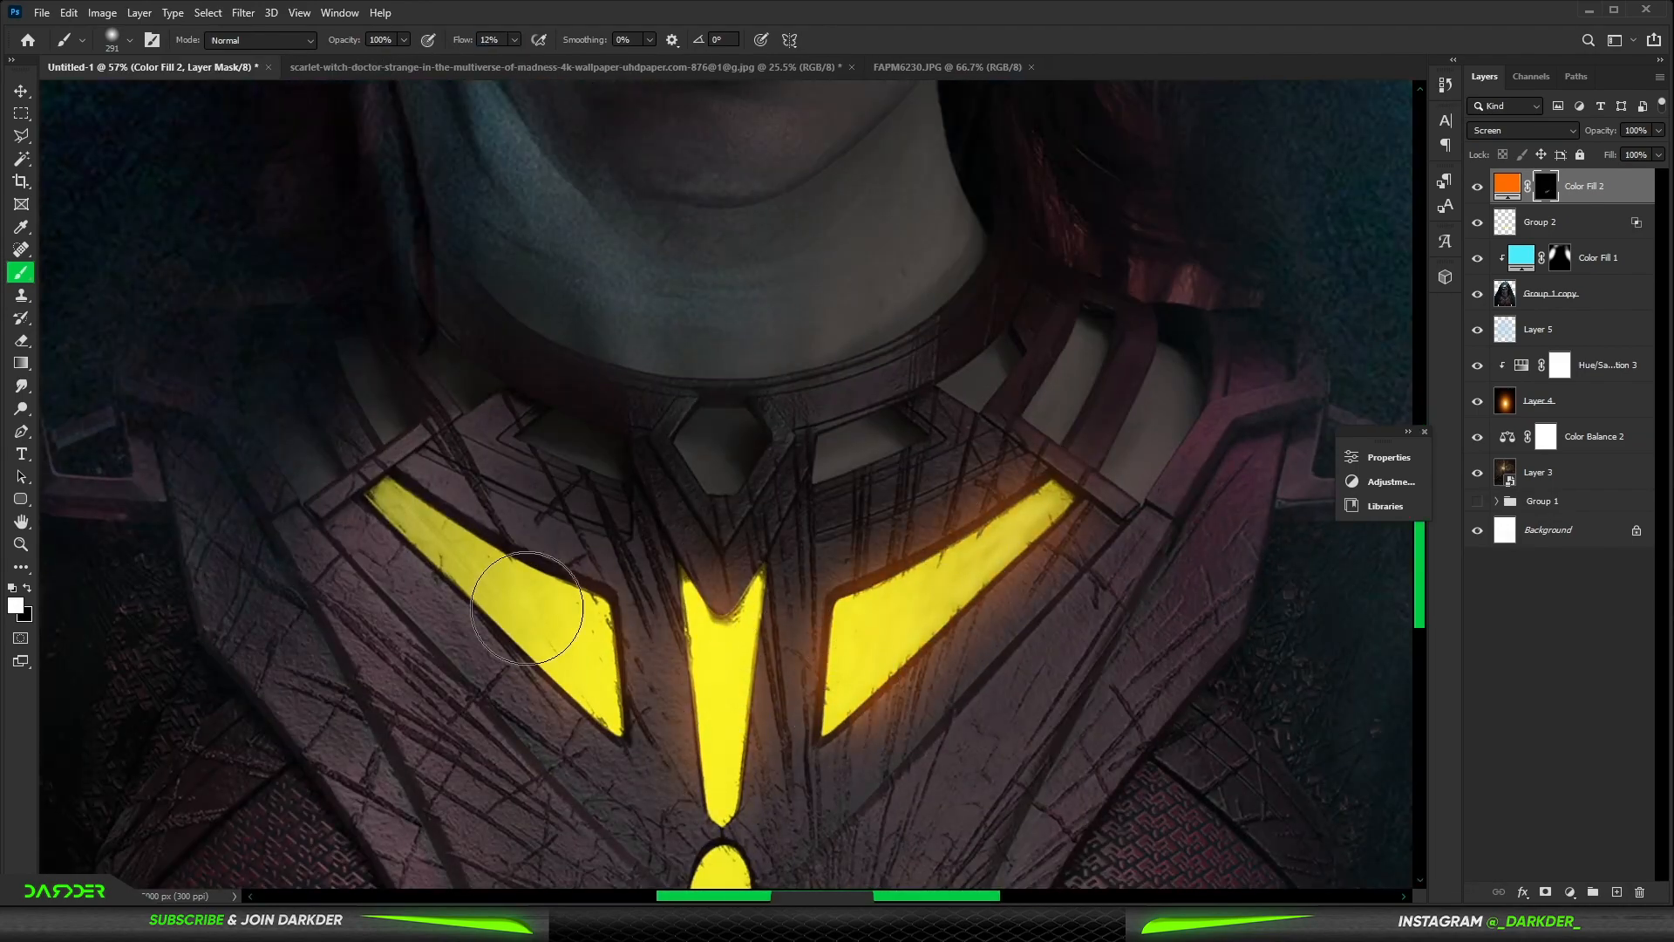
{"action": "left_click_drag", "start_coordinate": [528, 608], "coordinate": [538, 629]}
{"action": "left_click_drag", "start_coordinate": [570, 660], "coordinate": [715, 702]}
{"action": "left_click_drag", "start_coordinate": [720, 810], "coordinate": [762, 392]}
{"action": "scroll", "coordinate": [755, 746], "scroll_direction": "down", "scroll_amount": 6}
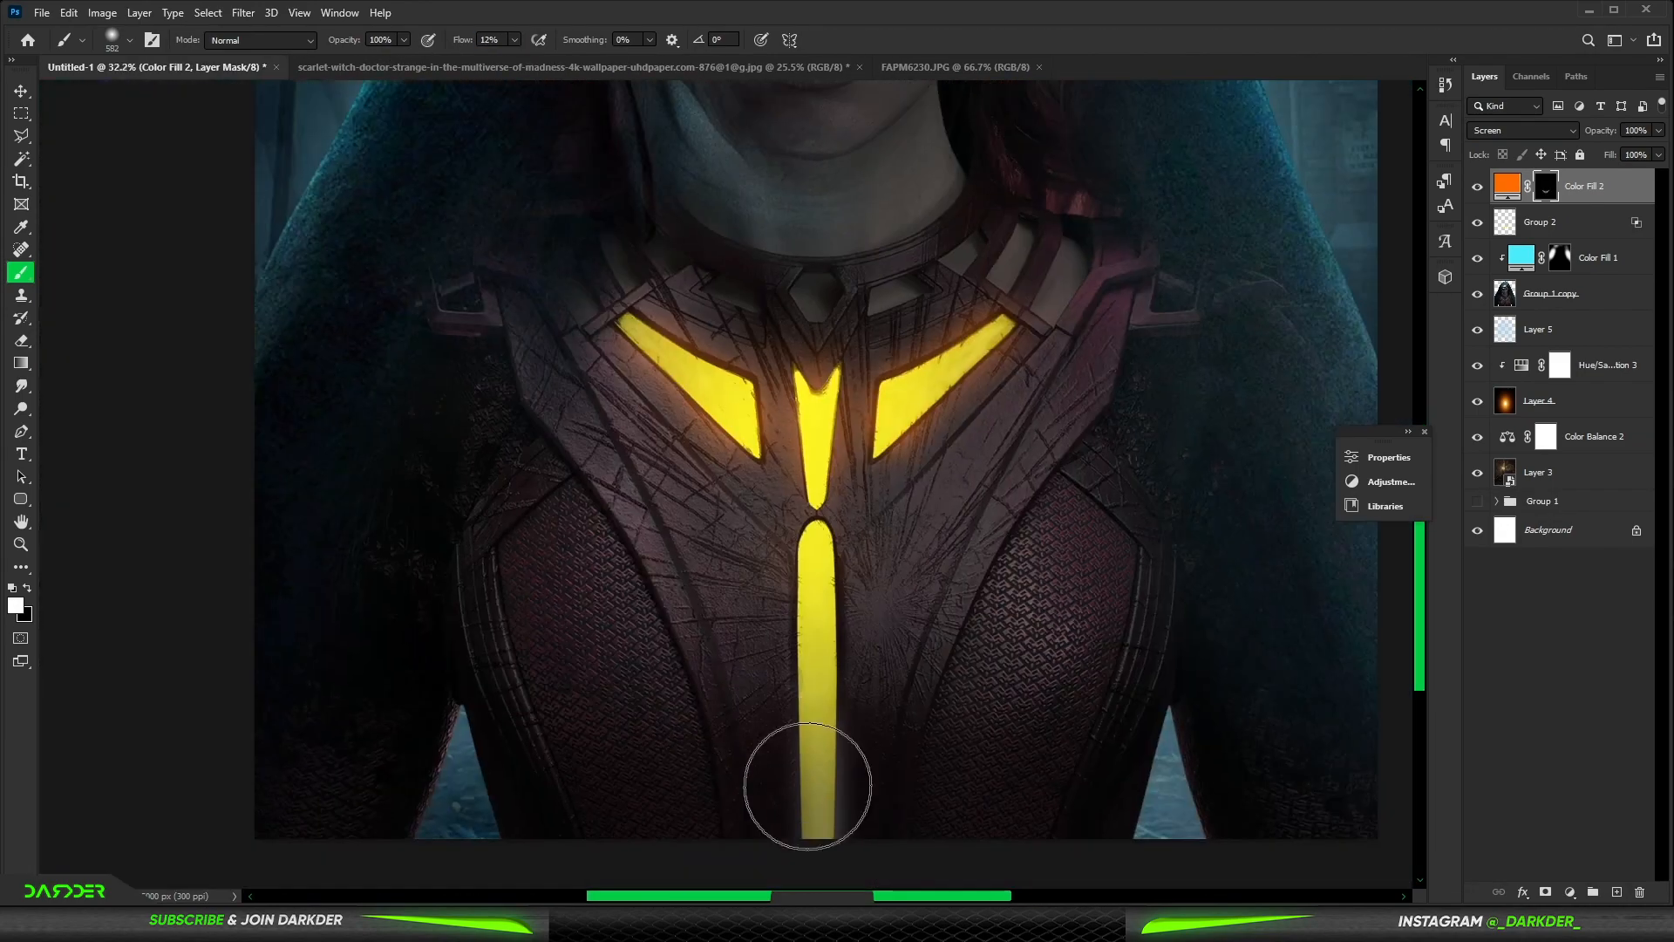
Step: Paint the orange glow along the vertical chest strip on the fill's mask with a larger soft brush
{"action": "left_click_drag", "start_coordinate": [808, 786], "coordinate": [815, 575]}
{"action": "right_click", "coordinate": [814, 555], "text": "alt"}
{"action": "left_click", "coordinate": [811, 586]}
{"action": "scroll", "coordinate": [863, 704], "scroll_direction": "down", "scroll_amount": 9}
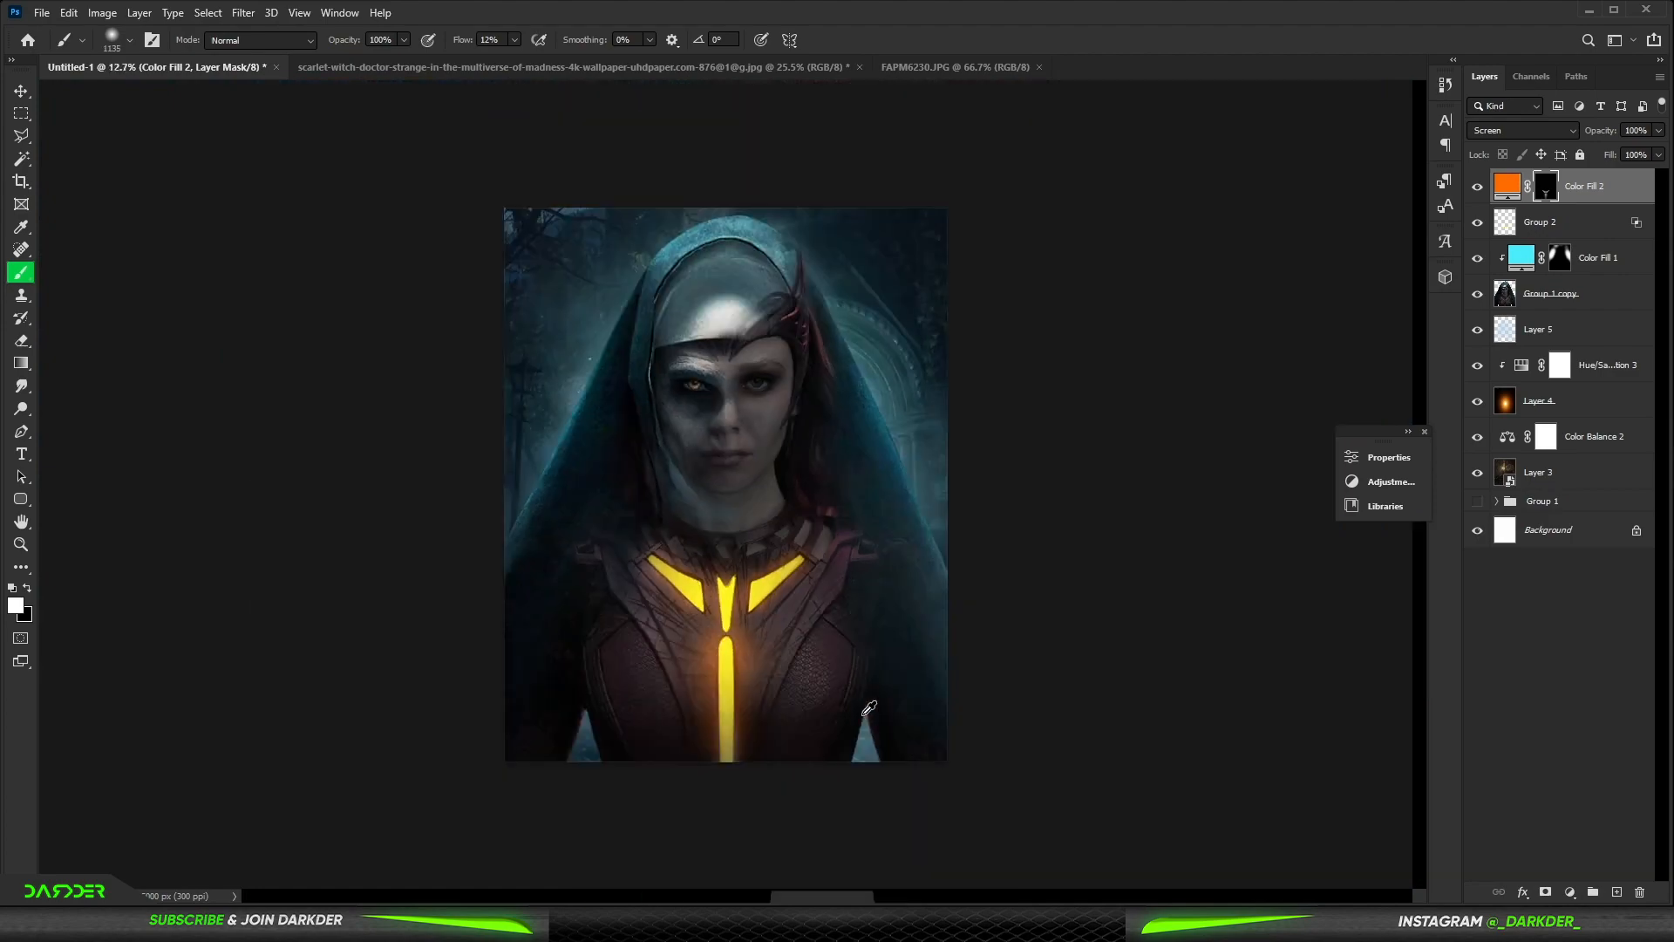
{"action": "scroll", "coordinate": [872, 697], "scroll_direction": "up", "scroll_amount": 3}
{"action": "left_click", "coordinate": [1570, 892]}
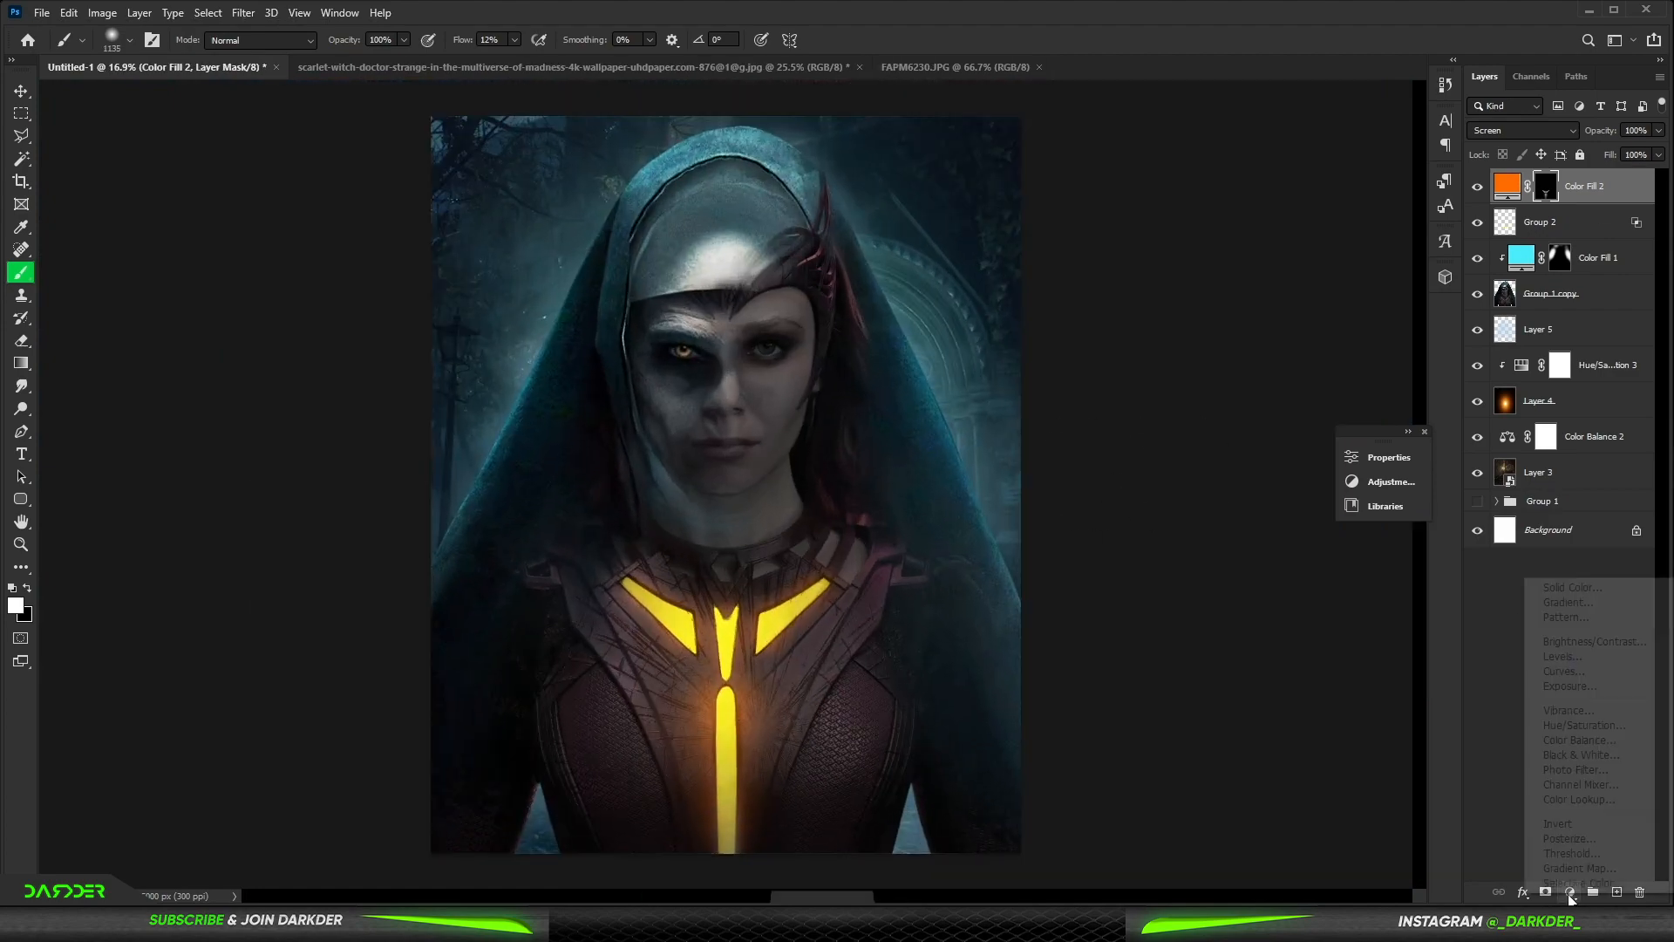
Step: Apply an Outer Glow effect to the merged panel layer in yellow-orange ffc000
{"action": "double_click", "coordinate": [1586, 224]}
{"action": "left_click", "coordinate": [1034, 787]}
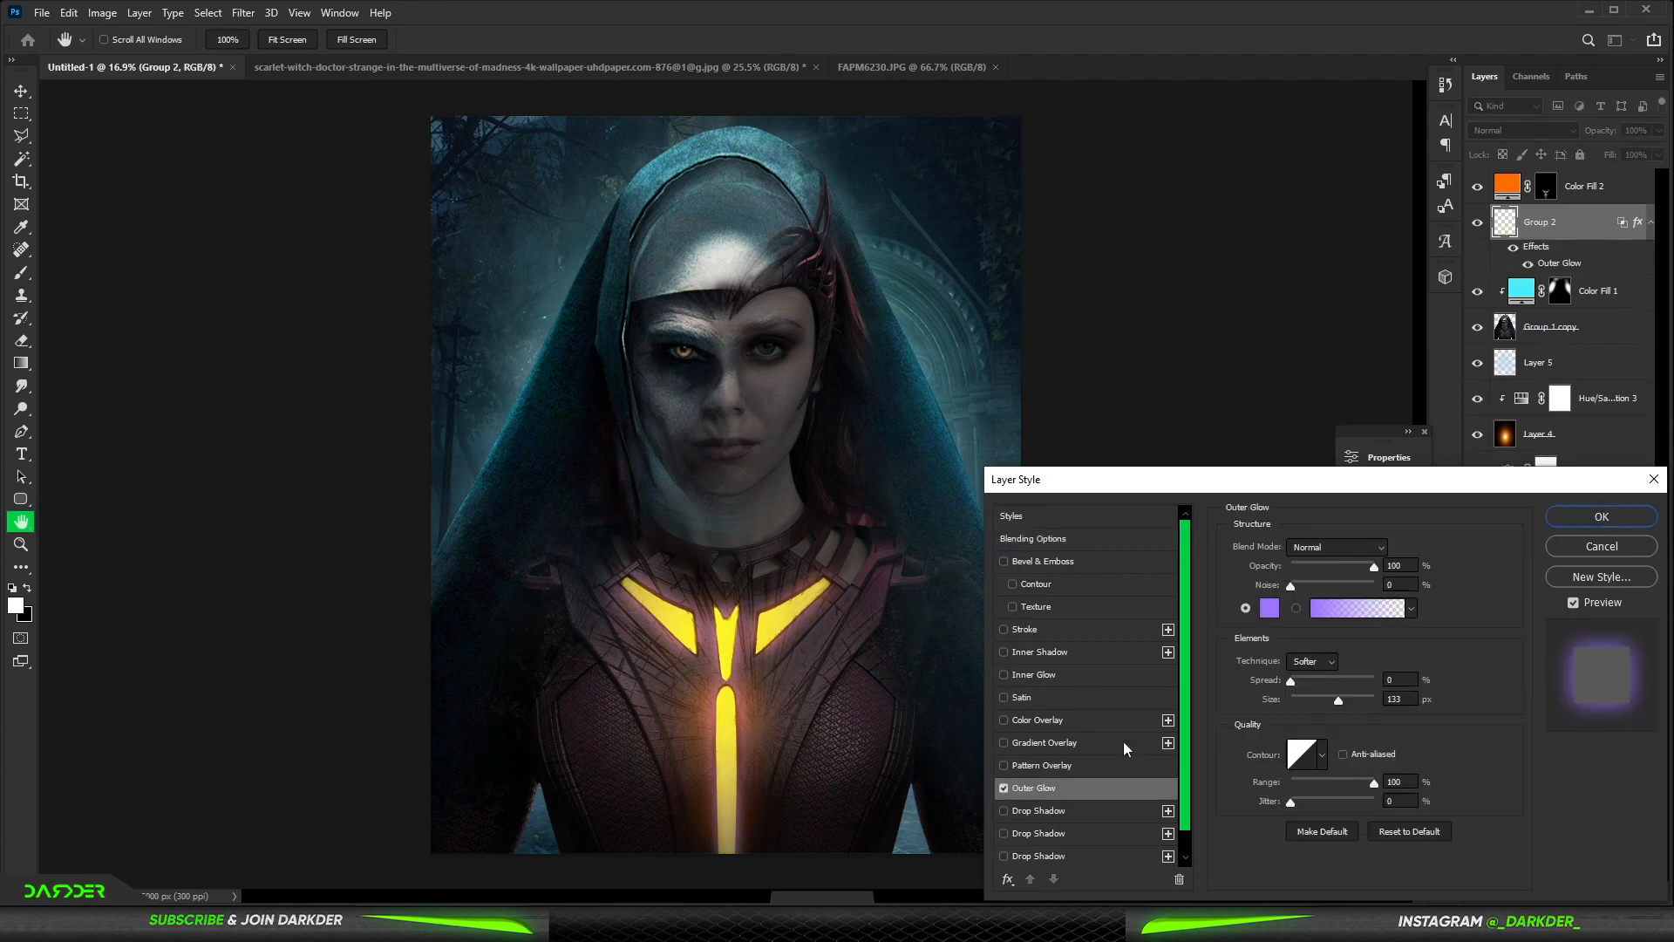
{"action": "left_click", "coordinate": [1264, 610]}
{"action": "mouse_move", "coordinate": [1362, 640]}
{"action": "left_mouse_down"}
{"action": "mouse_move", "coordinate": [1364, 660]}
{"action": "mouse_move", "coordinate": [1364, 646]}
{"action": "left_mouse_up"}
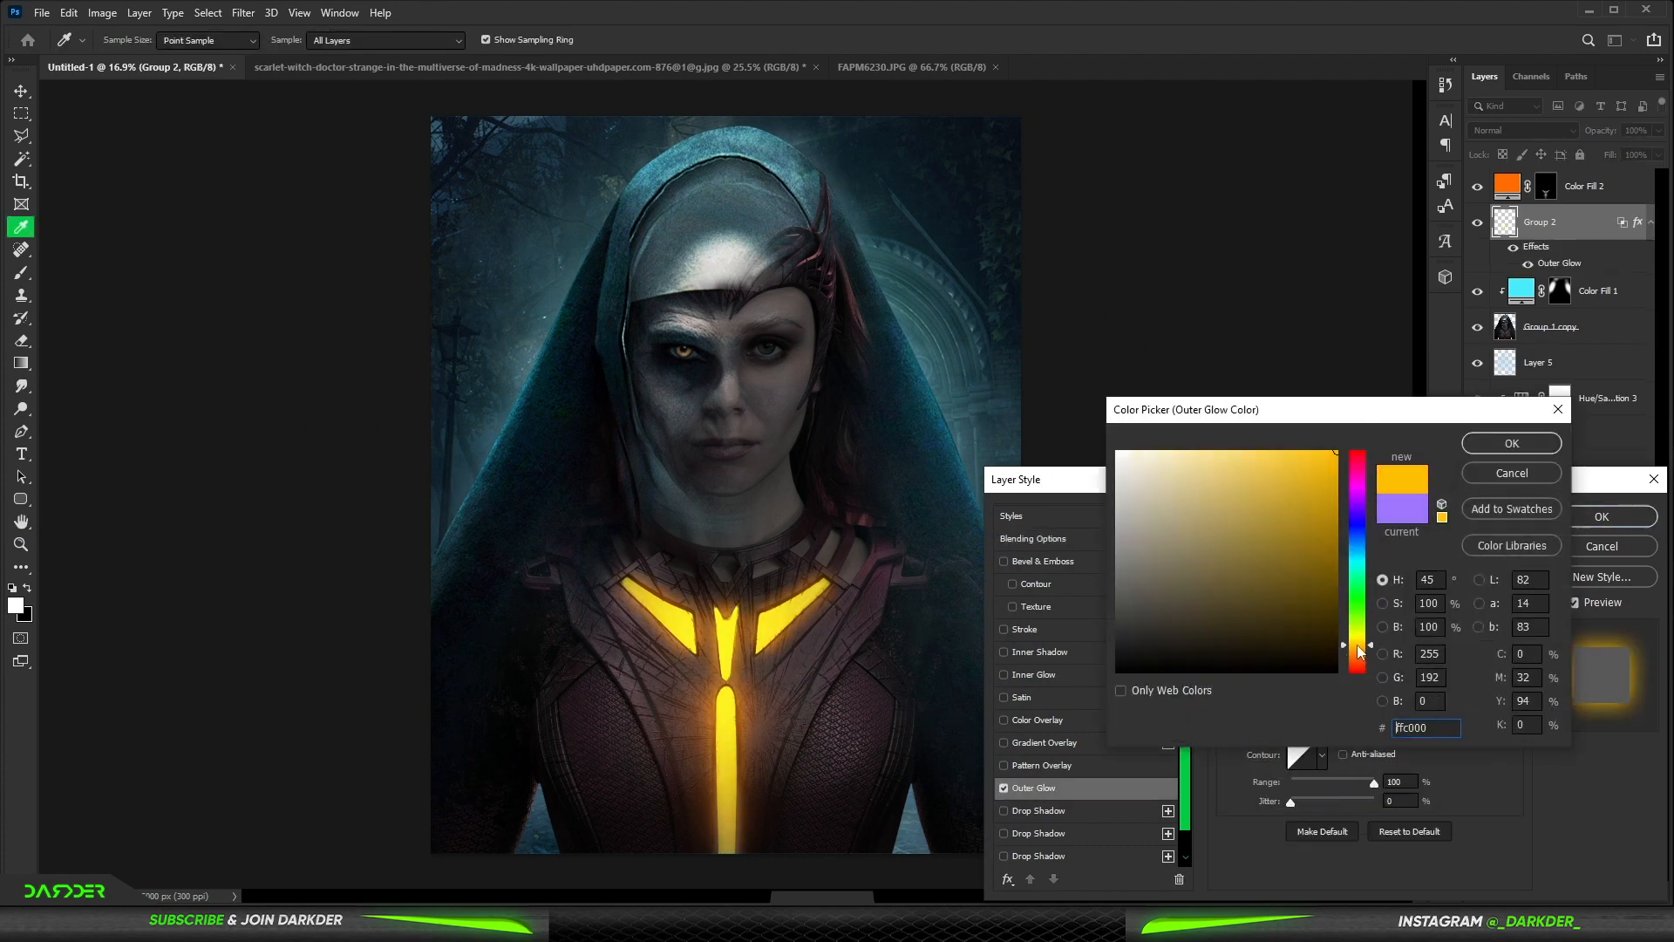
{"action": "left_click", "coordinate": [1512, 443]}
Step: Add a Color Overlay to the merged panel layer in a light yellow-orange and apply the layer style
{"action": "left_click", "coordinate": [1060, 721]}
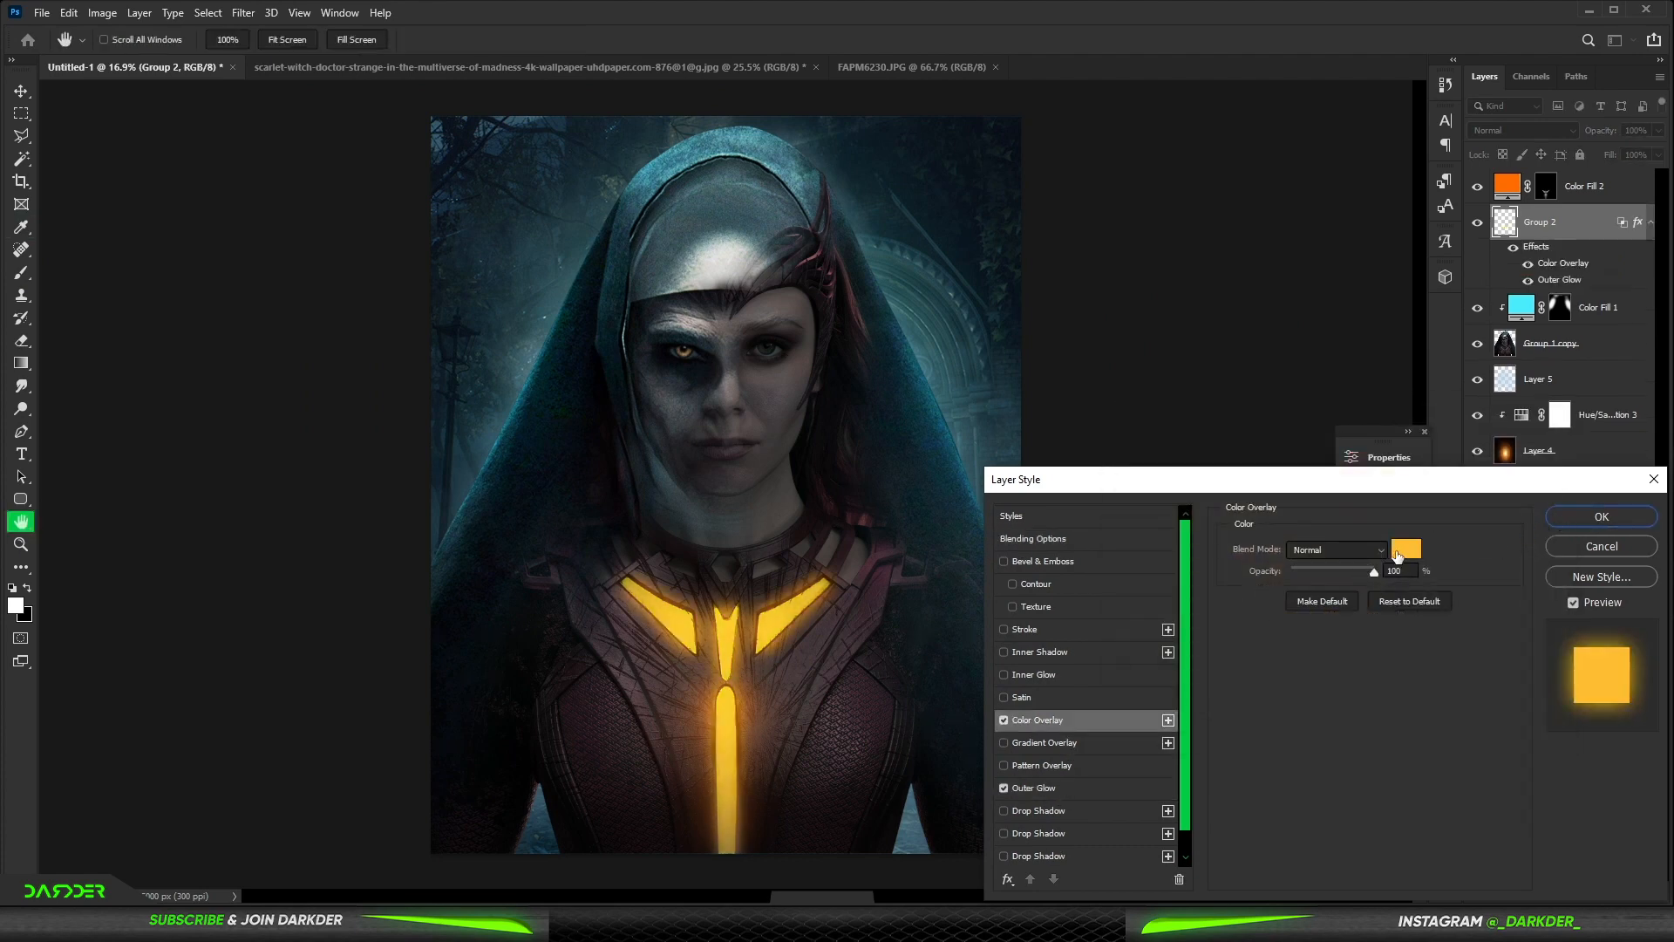
{"action": "left_click", "coordinate": [1397, 555]}
{"action": "left_click", "coordinate": [1228, 462]}
{"action": "left_click", "coordinate": [1357, 655]}
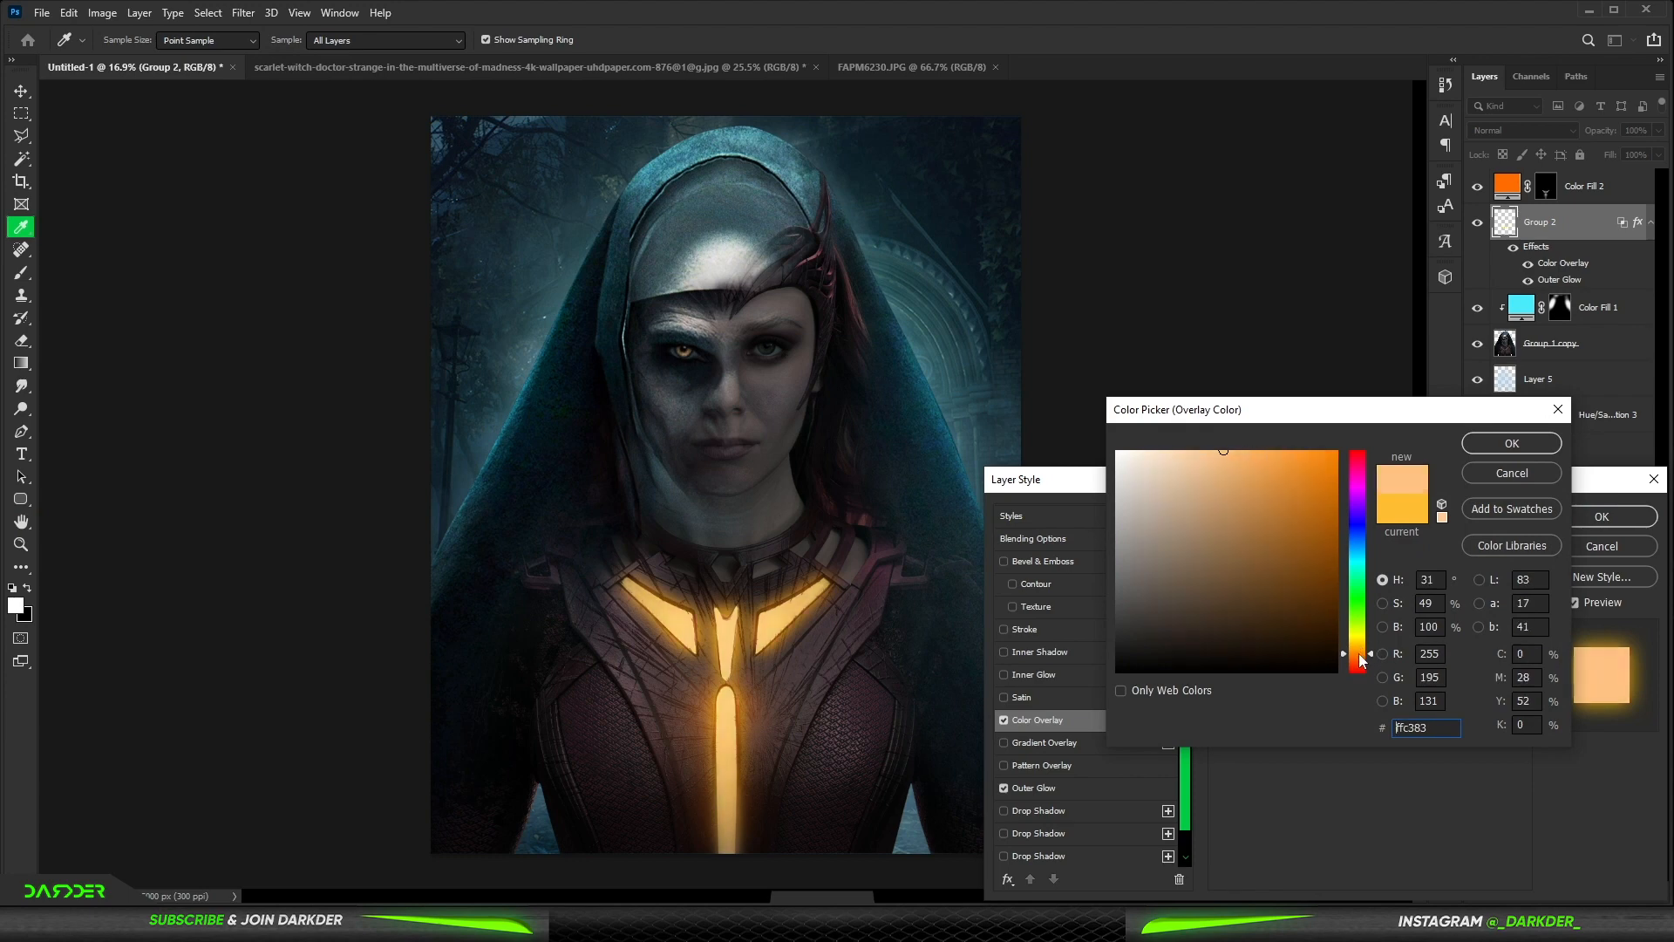
{"action": "left_click_drag", "start_coordinate": [1359, 655], "coordinate": [1362, 674]}
{"action": "left_click", "coordinate": [1512, 443]}
{"action": "left_click", "coordinate": [1586, 516]}
Step: Recolor the Screen fill layer to bright red and paint more glow across the centre of the chest on its mask
{"action": "double_click", "coordinate": [1503, 182]}
{"action": "left_click", "coordinate": [1512, 443]}
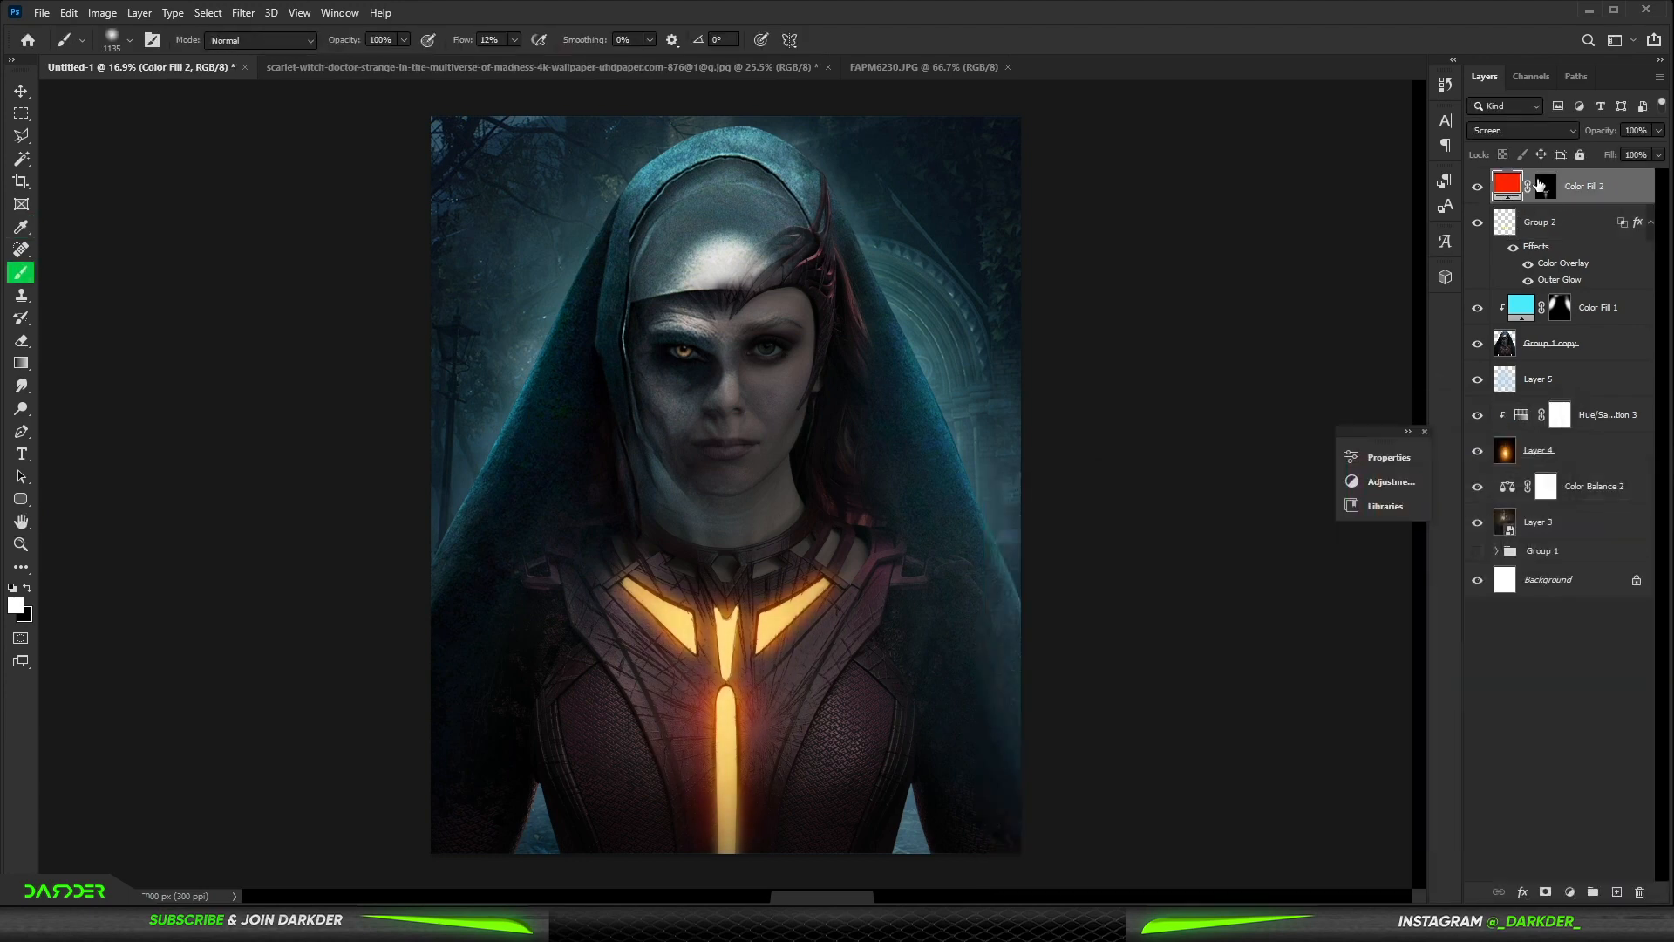
{"action": "left_click_drag", "start_coordinate": [726, 730], "coordinate": [768, 728]}
{"action": "left_click", "coordinate": [747, 661]}
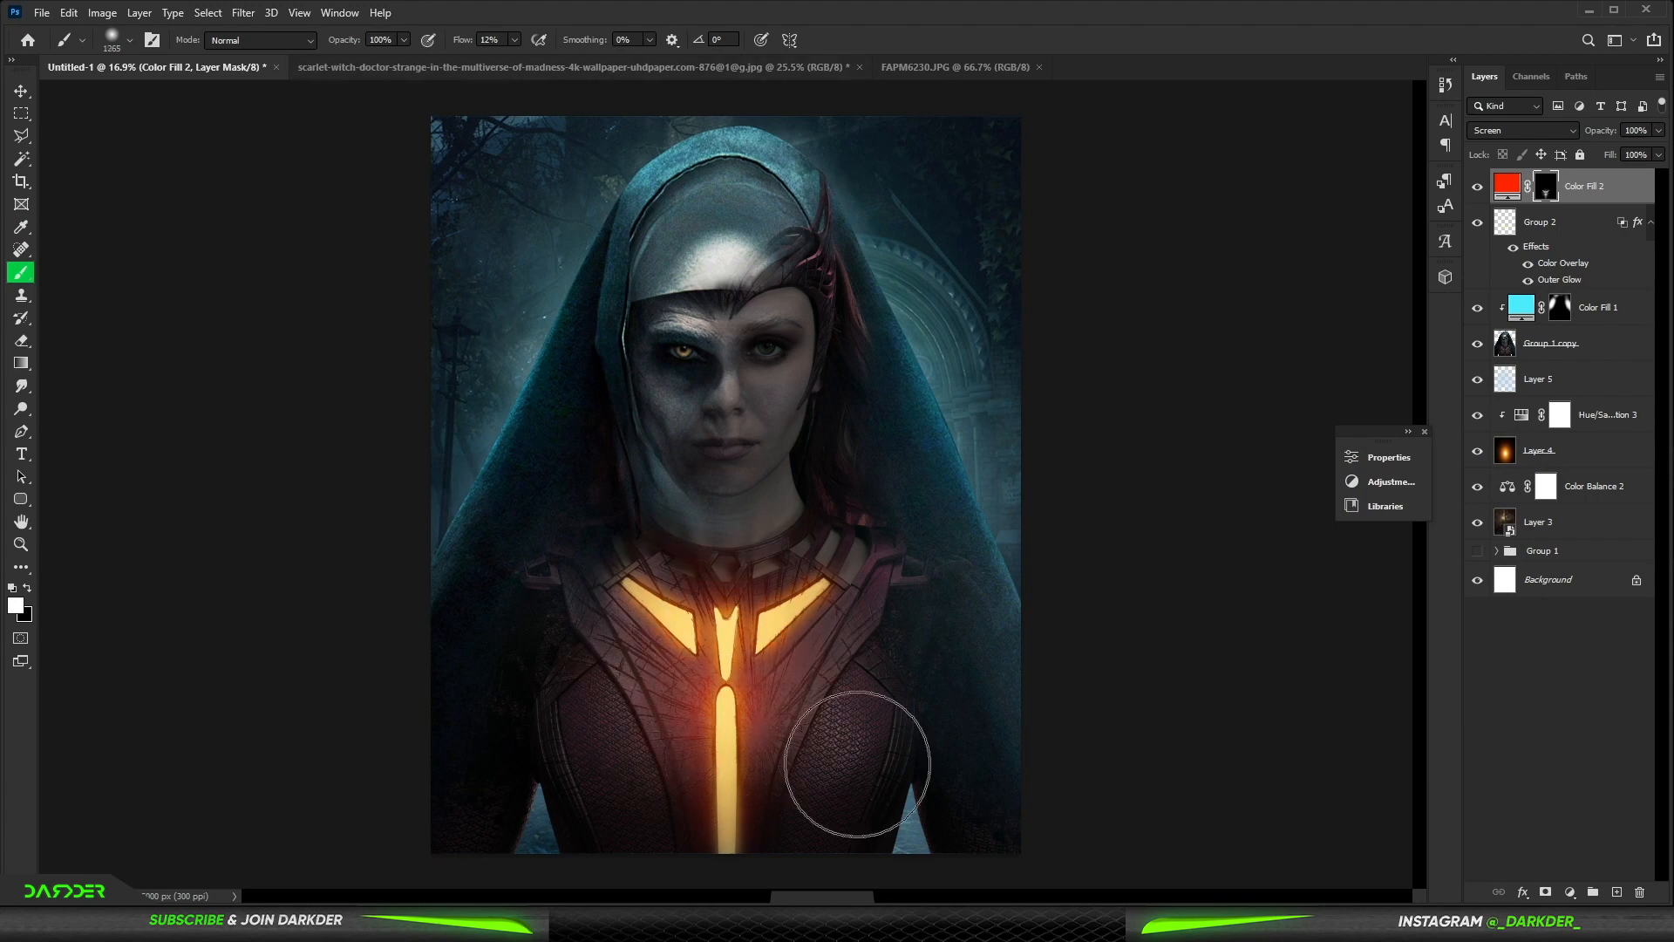
{"action": "scroll", "coordinate": [857, 764], "scroll_direction": "down", "scroll_amount": 2}
Step: Convert the merged panel layer with its effects to a Smart Object
{"action": "left_click", "coordinate": [1582, 227]}
{"action": "right_click", "coordinate": [1569, 228]}
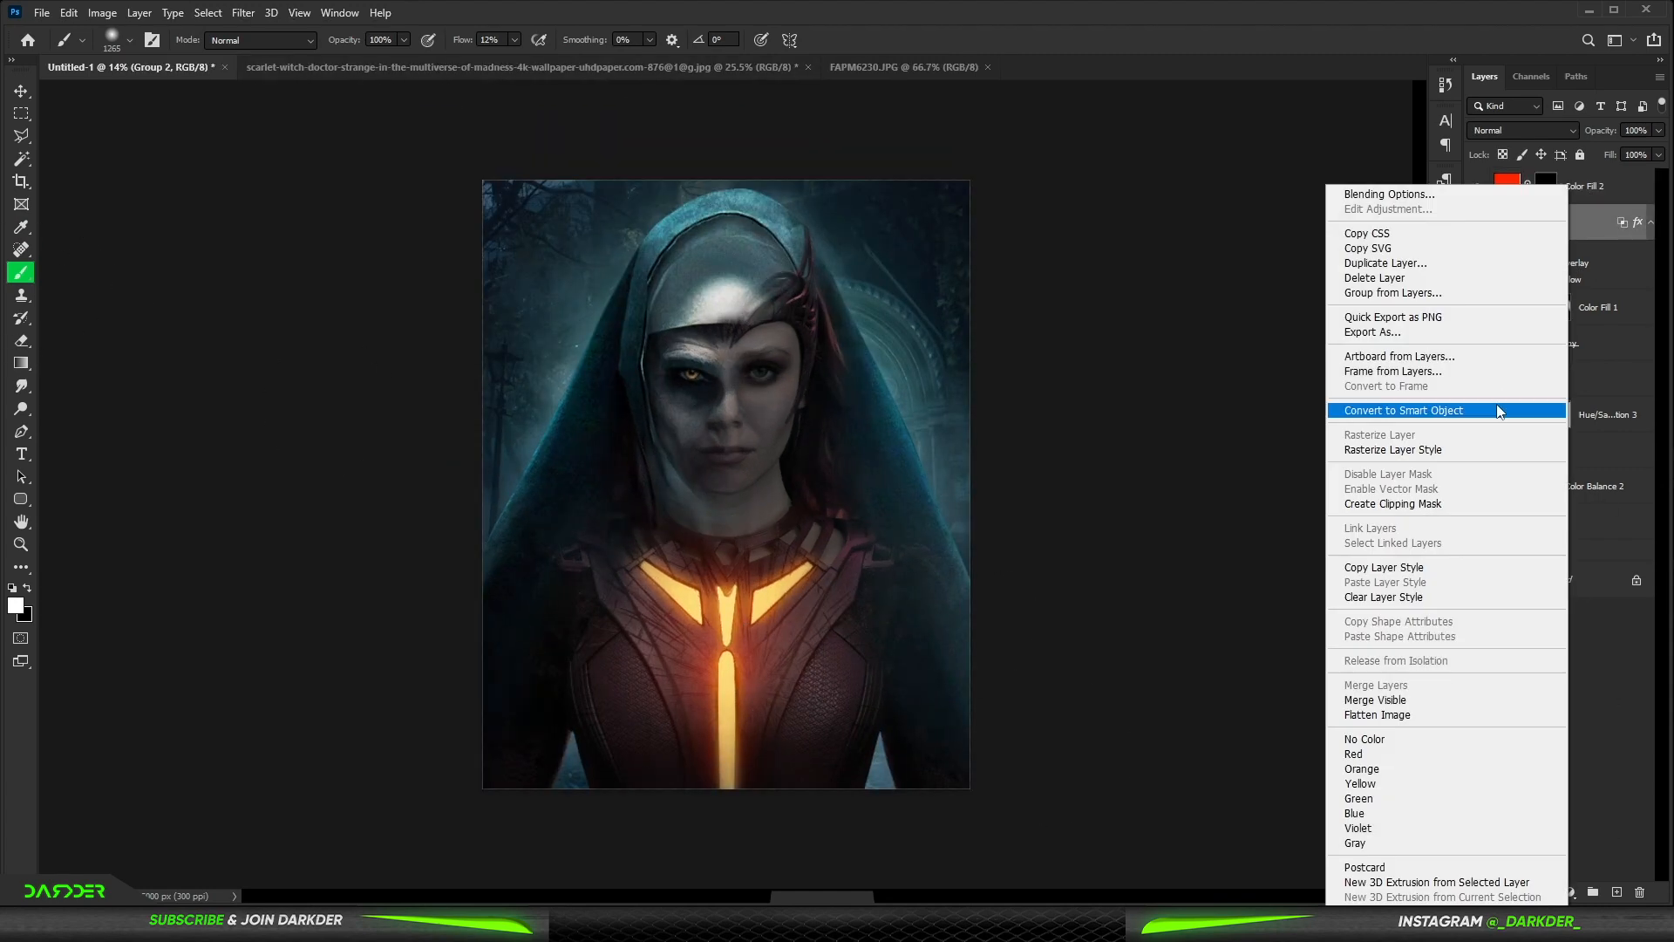
{"action": "left_click", "coordinate": [1395, 410]}
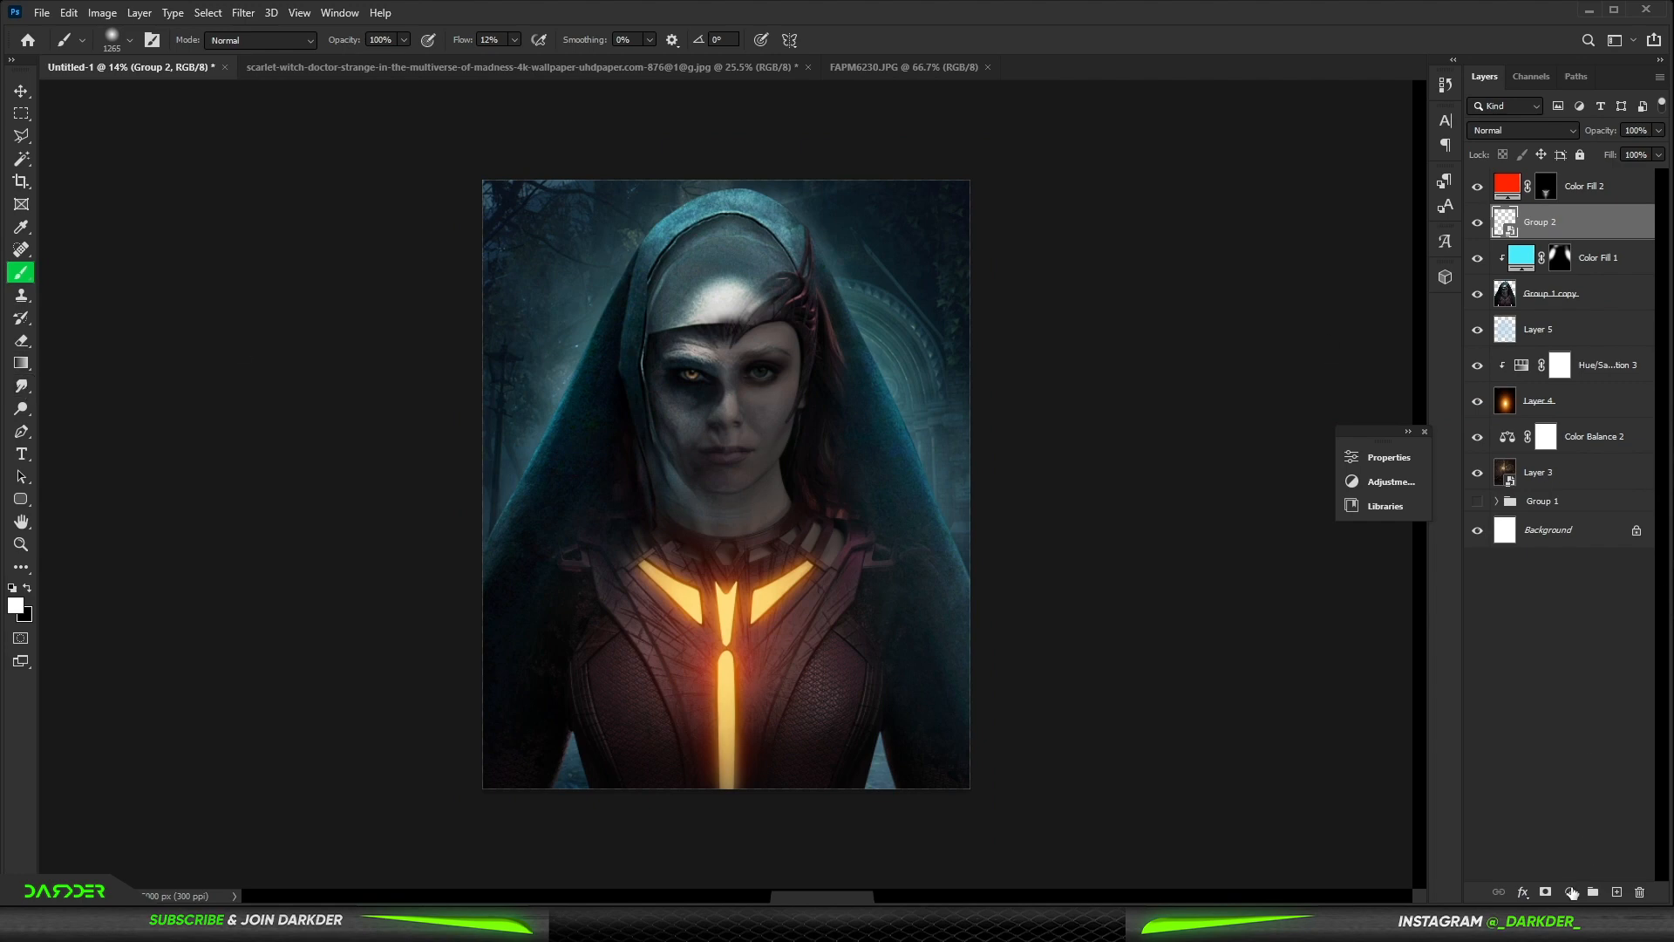
Step: Clip an Exposure adjustment of +2.22 to the panel Smart Object and invert its mask
{"action": "left_click", "coordinate": [1570, 892]}
{"action": "left_click", "coordinate": [1561, 672]}
{"action": "left_click_drag", "start_coordinate": [1203, 549], "coordinate": [1237, 554]}
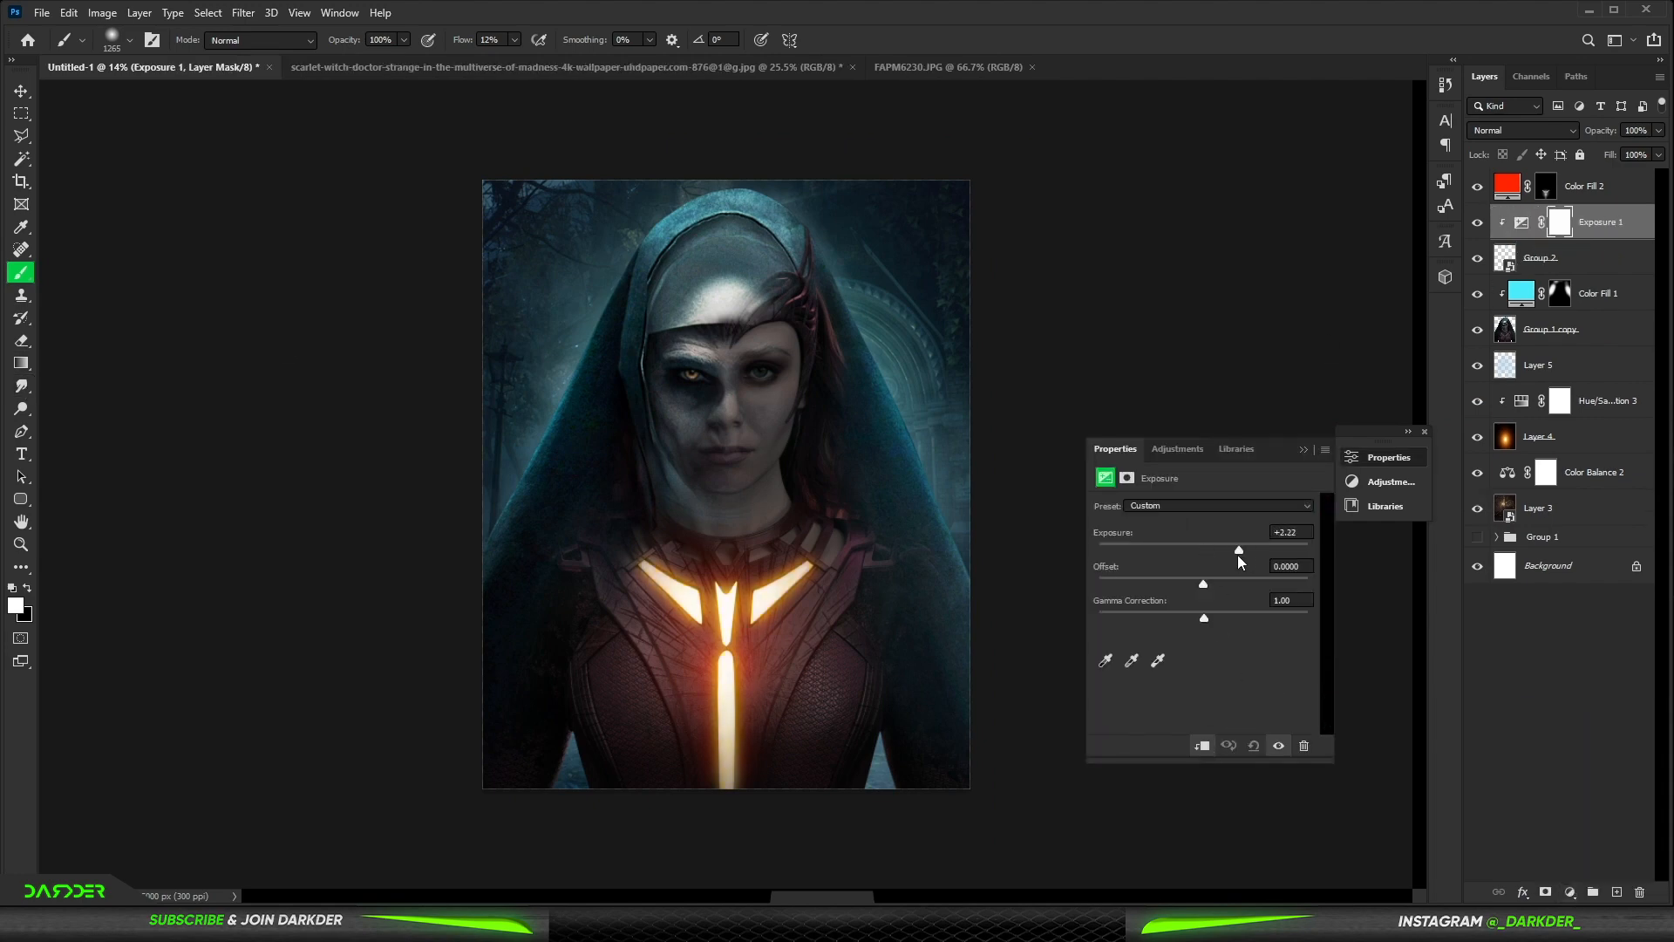
{"action": "left_click", "coordinate": [1299, 450]}
{"action": "key", "text": "ctrl+i"}
Step: Paint white on the Exposure mask to brighten the inner parts of the glowing chest panels
{"action": "scroll", "coordinate": [741, 628], "scroll_direction": "up", "scroll_amount": 5}
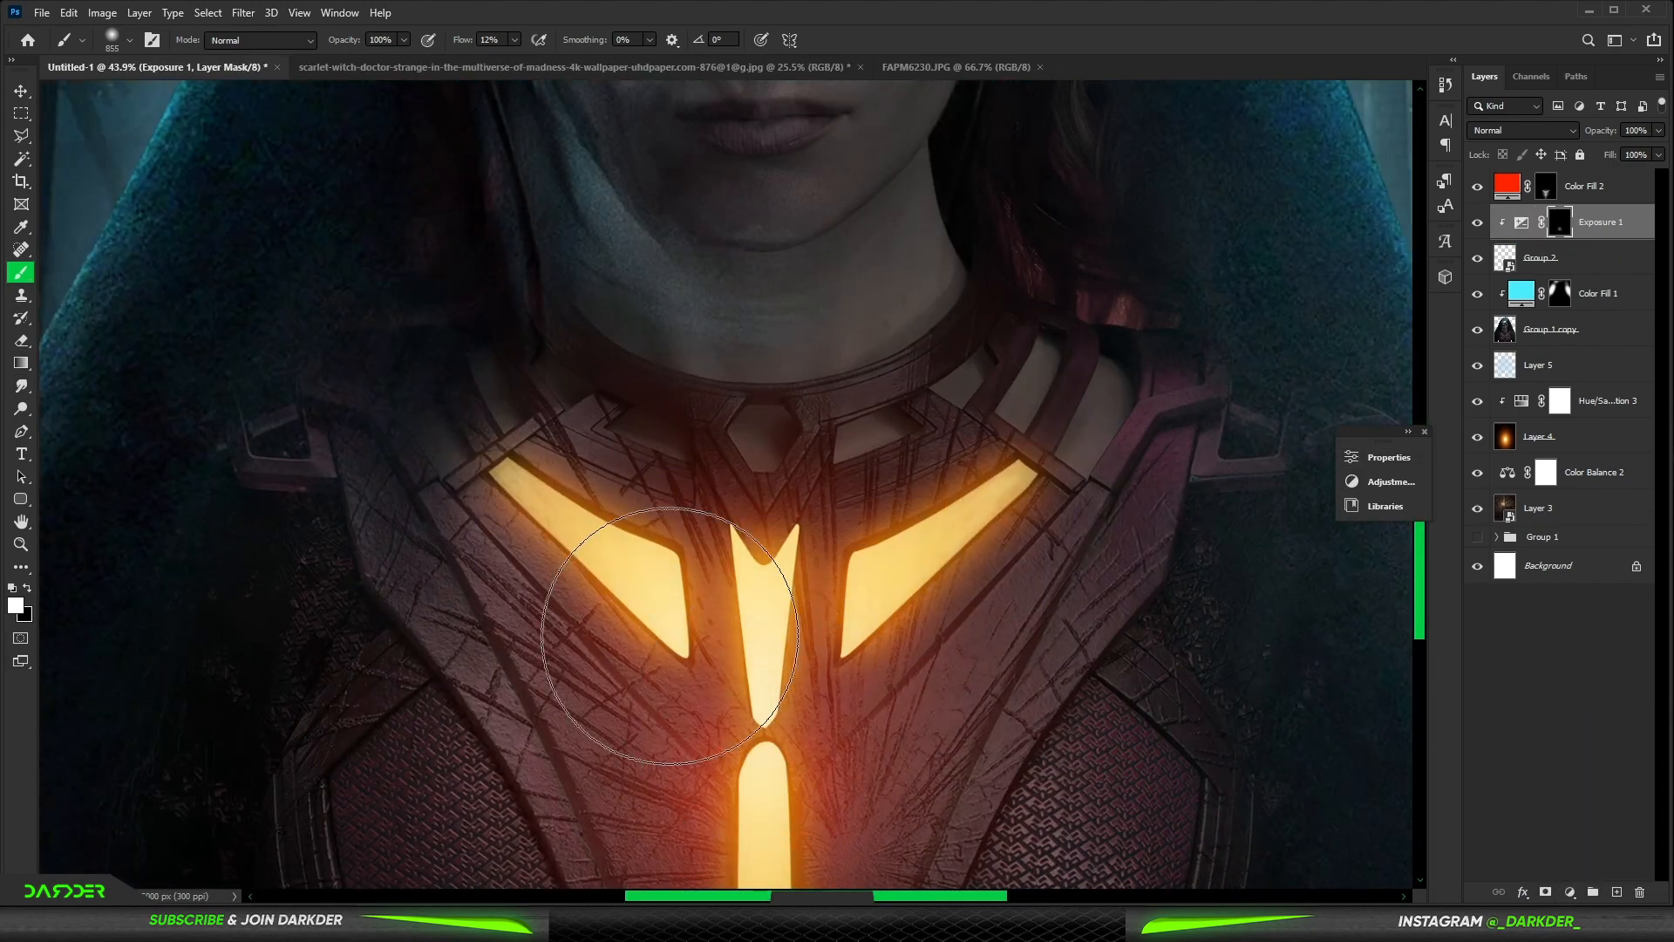
{"action": "left_click_drag", "start_coordinate": [669, 636], "coordinate": [583, 649]}
{"action": "scroll", "coordinate": [586, 650], "scroll_direction": "up", "scroll_amount": 4}
{"action": "left_click_drag", "start_coordinate": [797, 658], "coordinate": [663, 559]}
{"action": "scroll", "coordinate": [745, 593], "scroll_direction": "down", "scroll_amount": 2}
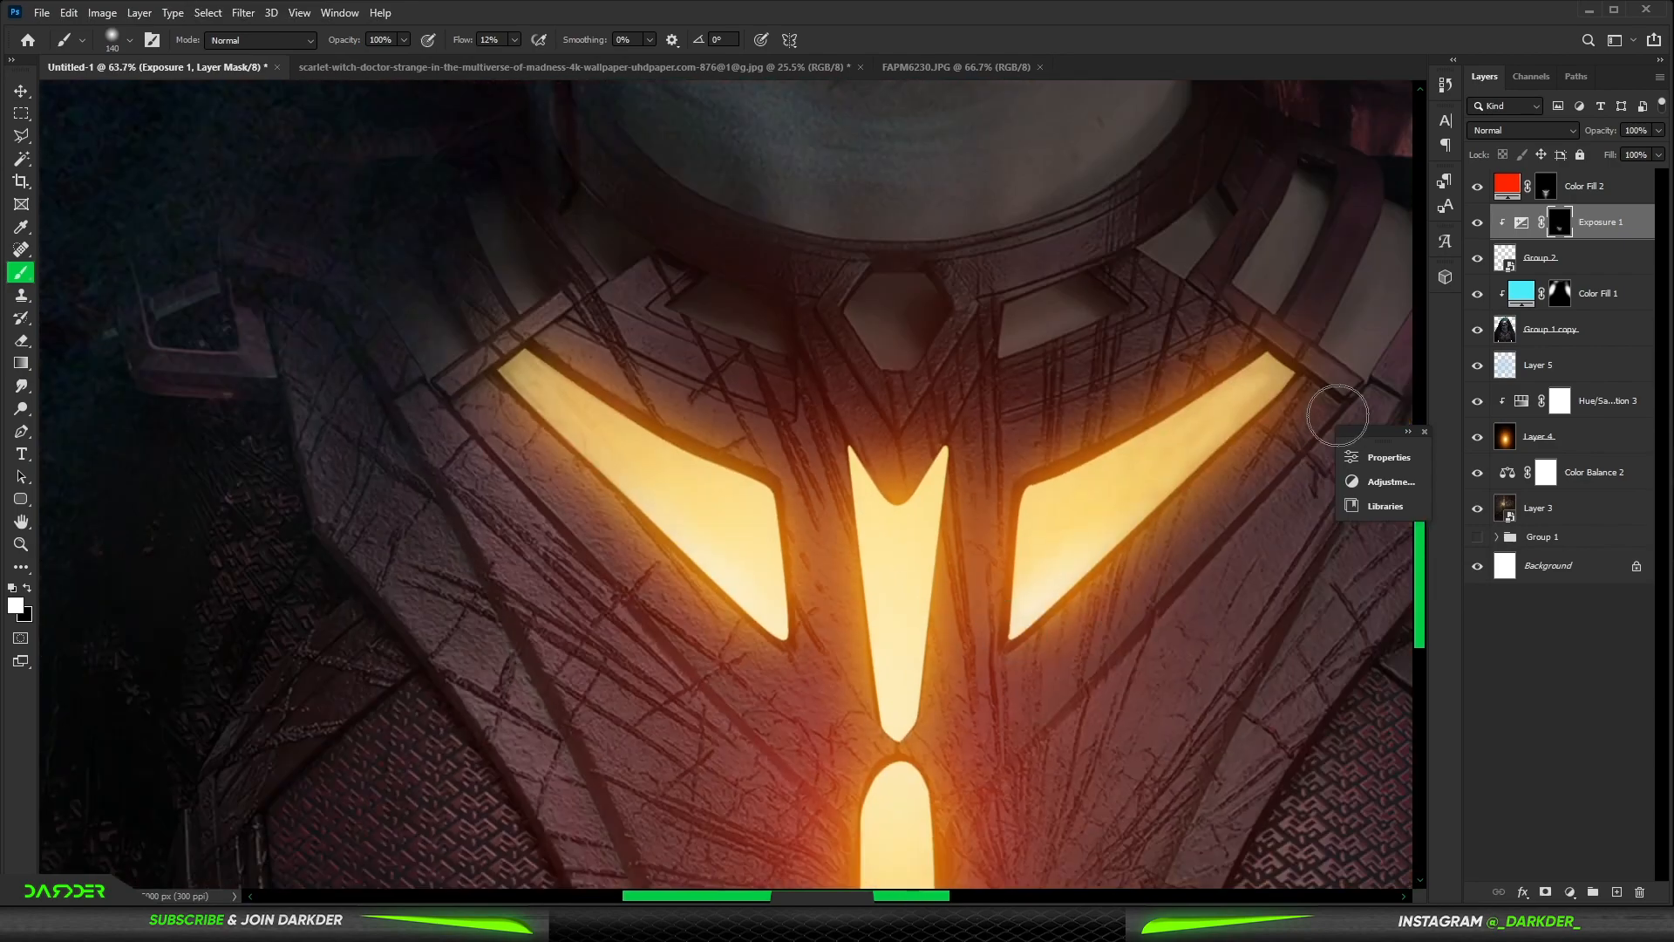
{"action": "scroll", "coordinate": [941, 329], "scroll_direction": "down", "scroll_amount": 5}
{"action": "scroll", "coordinate": [938, 384], "scroll_direction": "down", "scroll_amount": 6}
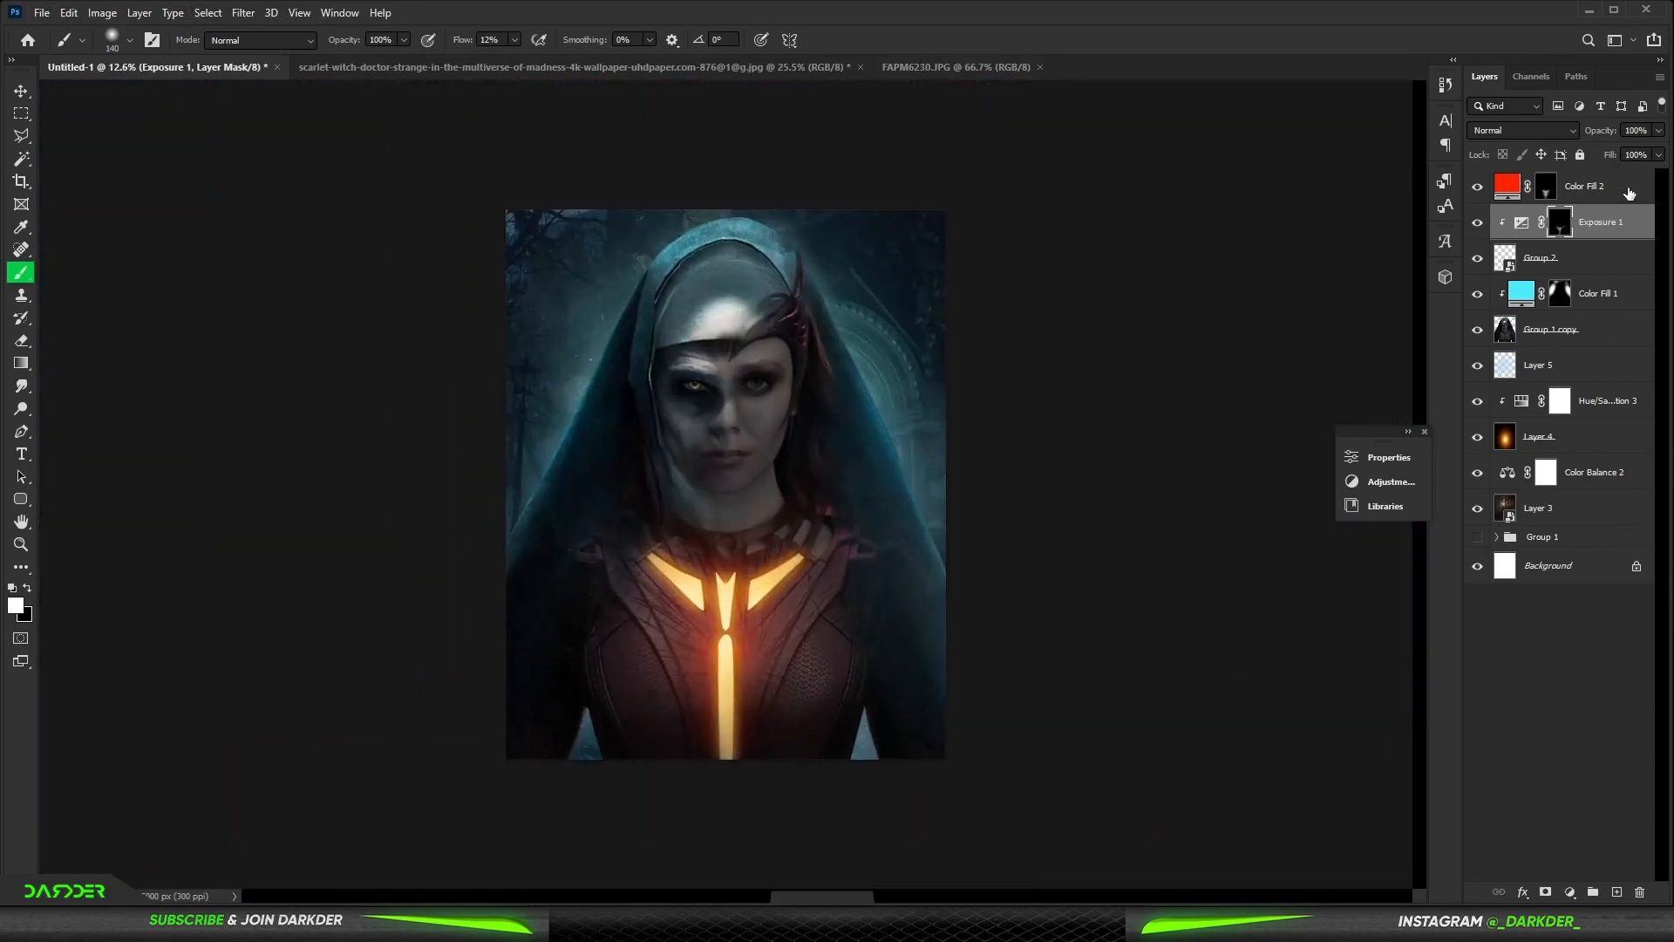
Step: Add a dark orange Solid Color fill layer on top of the stack and set it to Color Dodge
{"action": "left_click", "coordinate": [1629, 194]}
{"action": "left_click", "coordinate": [1570, 892]}
{"action": "left_click", "coordinate": [1612, 587]}
{"action": "left_click", "coordinate": [1334, 485]}
{"action": "left_click", "coordinate": [1358, 665]}
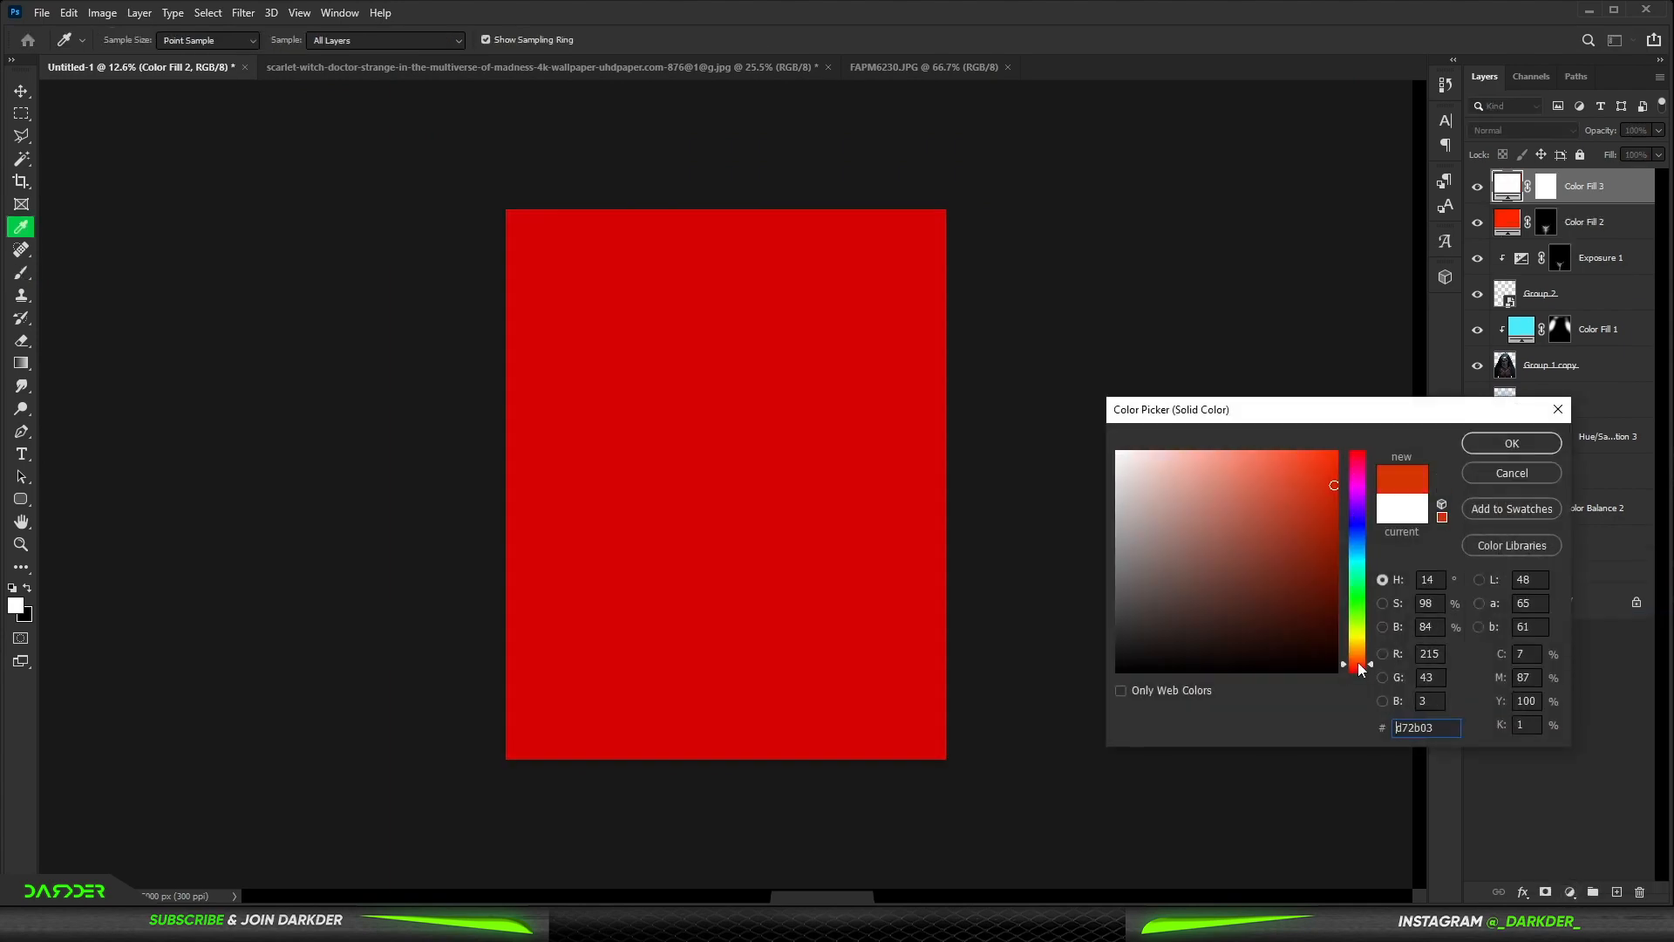
{"action": "left_click_drag", "start_coordinate": [1358, 664], "coordinate": [1358, 656]}
{"action": "left_click", "coordinate": [1512, 443]}
{"action": "left_click", "coordinate": [1524, 131]}
{"action": "left_click", "coordinate": [1515, 288]}
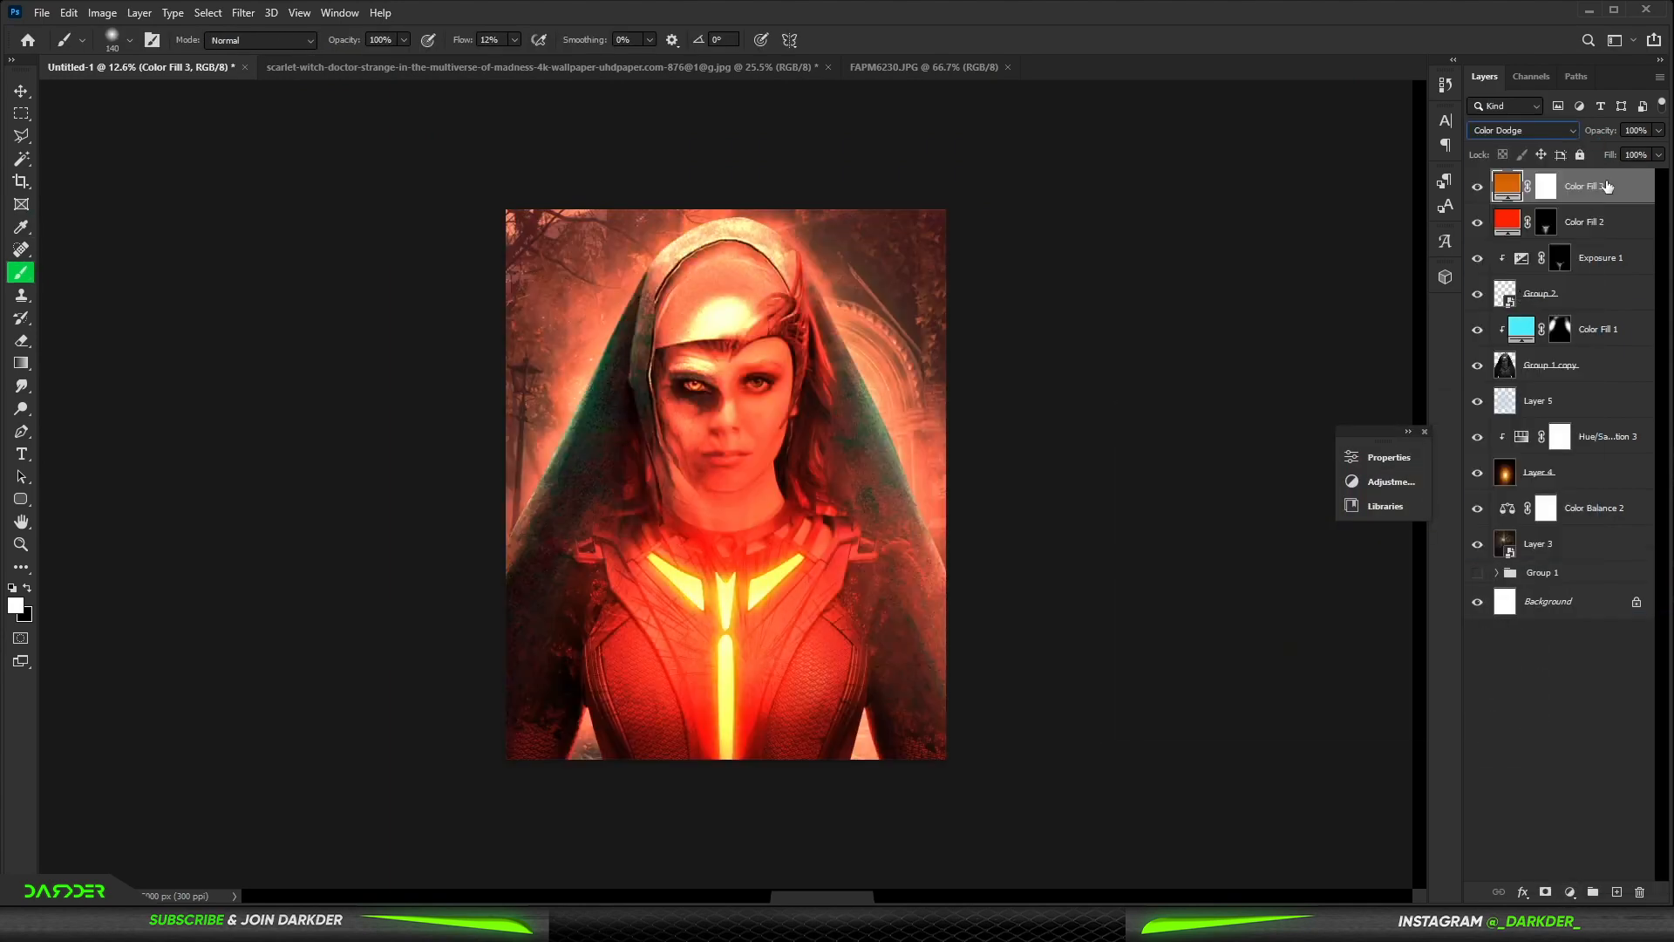
Step: Restrict the Color Dodge fill to brighter tones with the Blend If underlying-layer slider, and invert its mask to black
{"action": "double_click", "coordinate": [1632, 193]}
{"action": "left_click_drag", "start_coordinate": [1230, 822], "coordinate": [1327, 822]}
{"action": "left_click_drag", "start_coordinate": [1230, 822], "coordinate": [1369, 823]}
{"action": "left_click", "coordinate": [1602, 517]}
{"action": "left_click", "coordinate": [1545, 186]}
{"action": "key", "text": "ctrl+i"}
Step: Paint warm orange light onto the face, cheeks and neck through the Color Dodge fill's mask
{"action": "scroll", "coordinate": [721, 455], "scroll_direction": "up", "scroll_amount": 7}
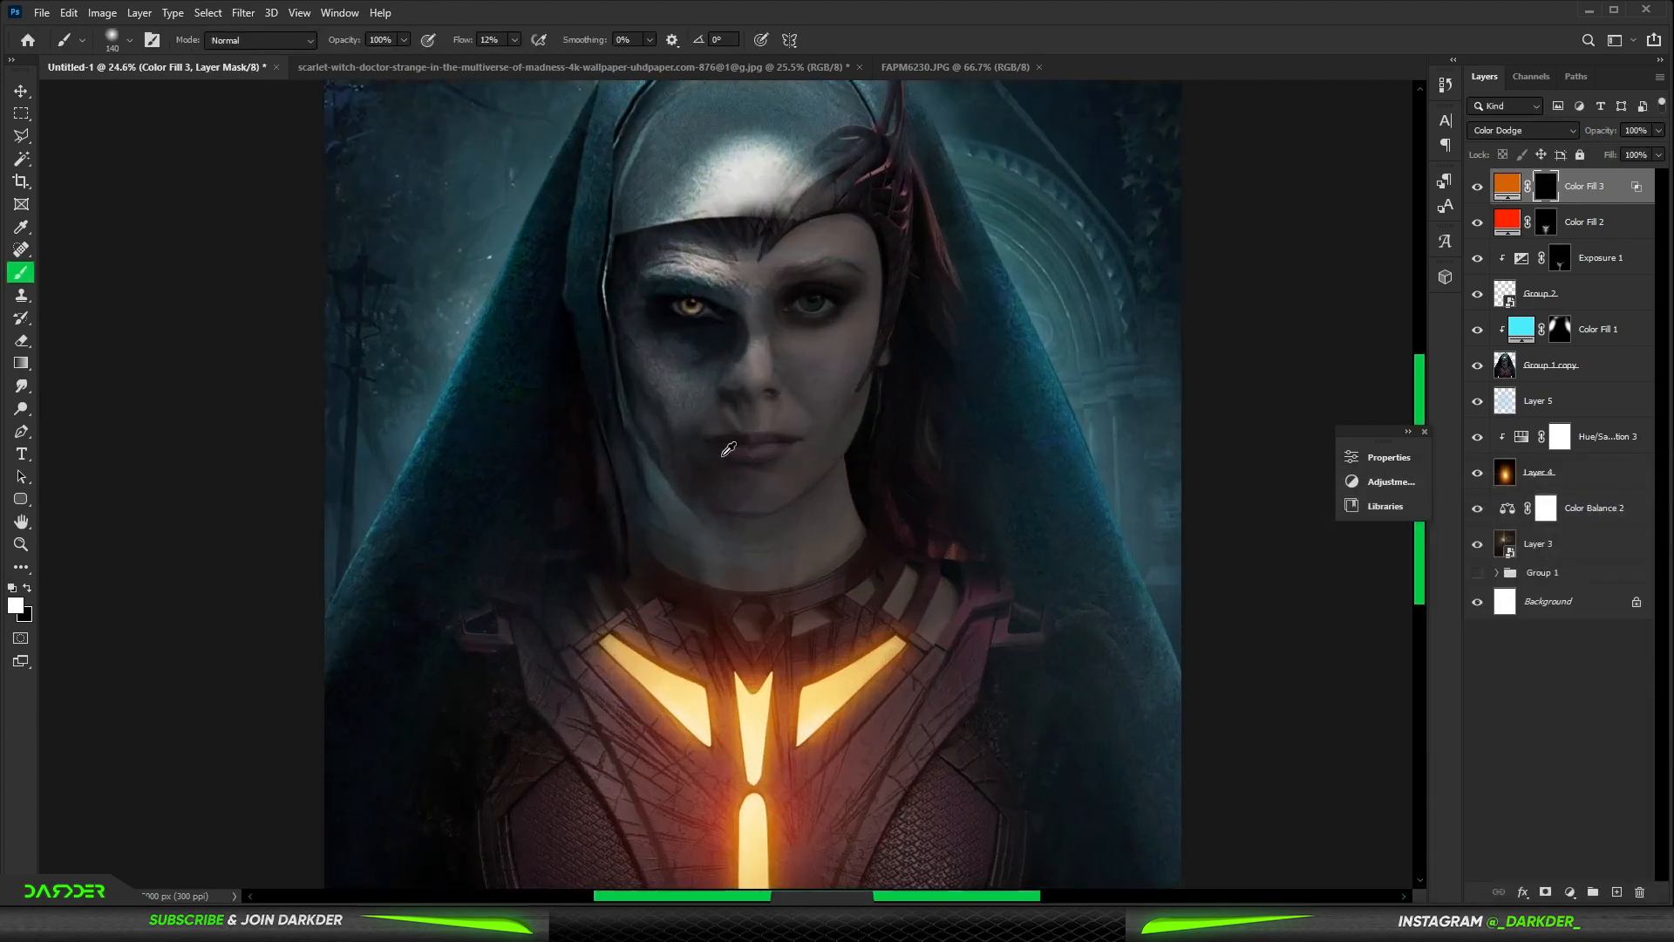
{"action": "scroll", "coordinate": [722, 455], "scroll_direction": "up", "scroll_amount": 1}
{"action": "left_click_drag", "start_coordinate": [709, 478], "coordinate": [795, 478]}
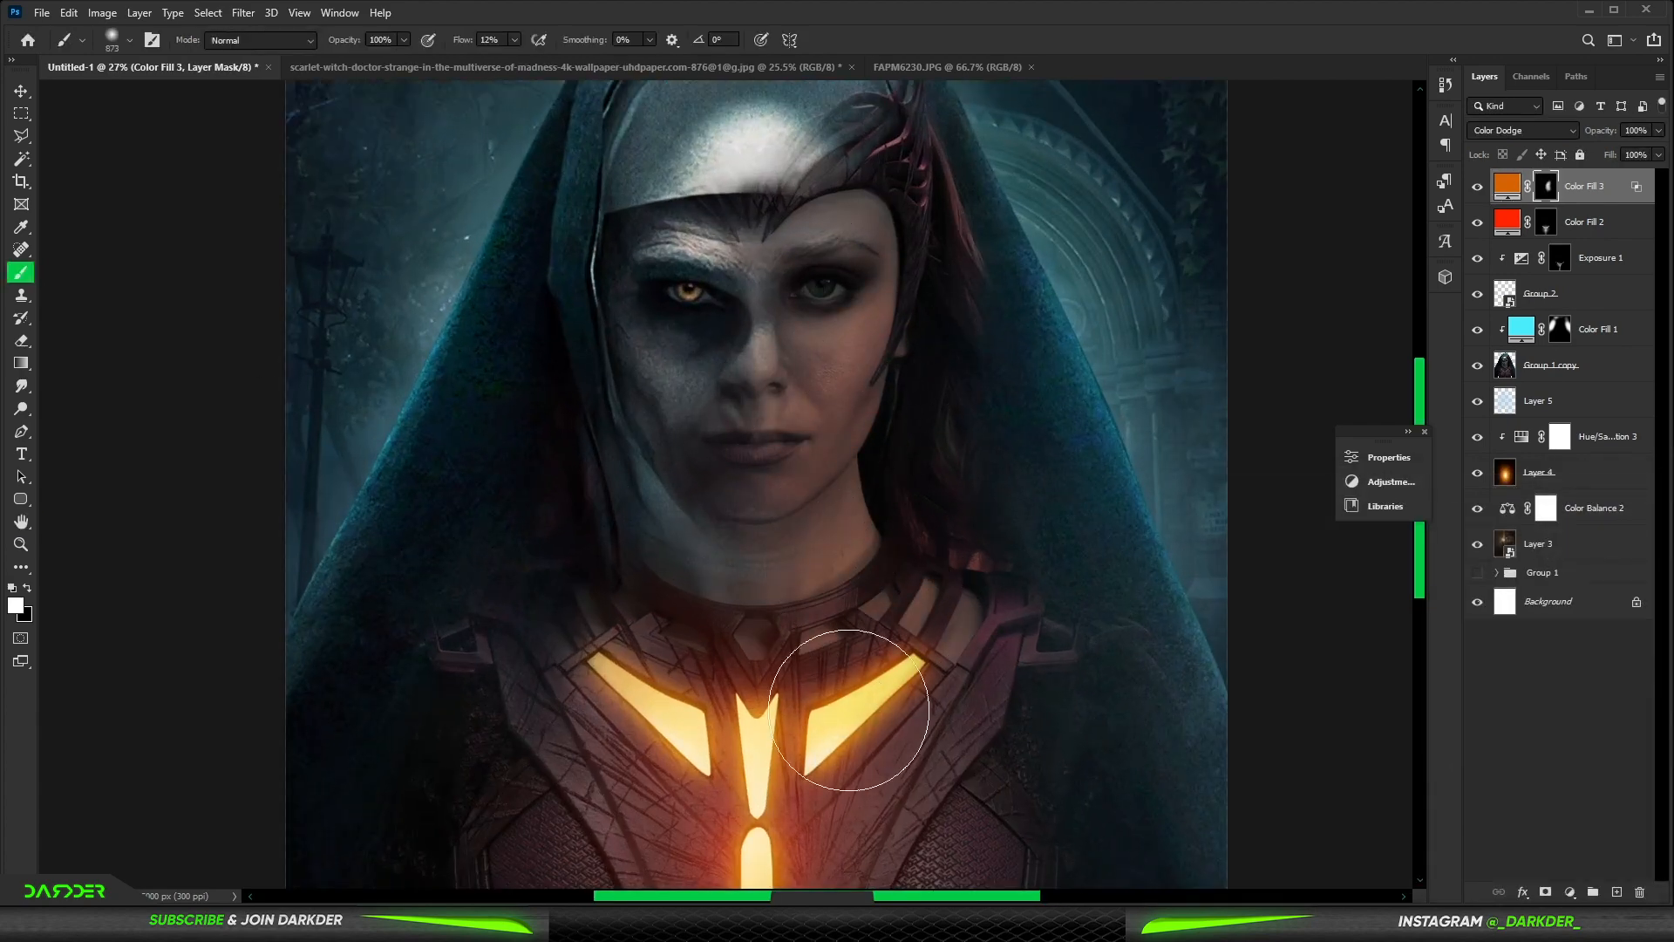
{"action": "scroll", "coordinate": [677, 445], "scroll_direction": "up", "scroll_amount": 4}
{"action": "left_click_drag", "start_coordinate": [778, 435], "coordinate": [680, 435]}
{"action": "left_click_drag", "start_coordinate": [686, 394], "coordinate": [619, 318]}
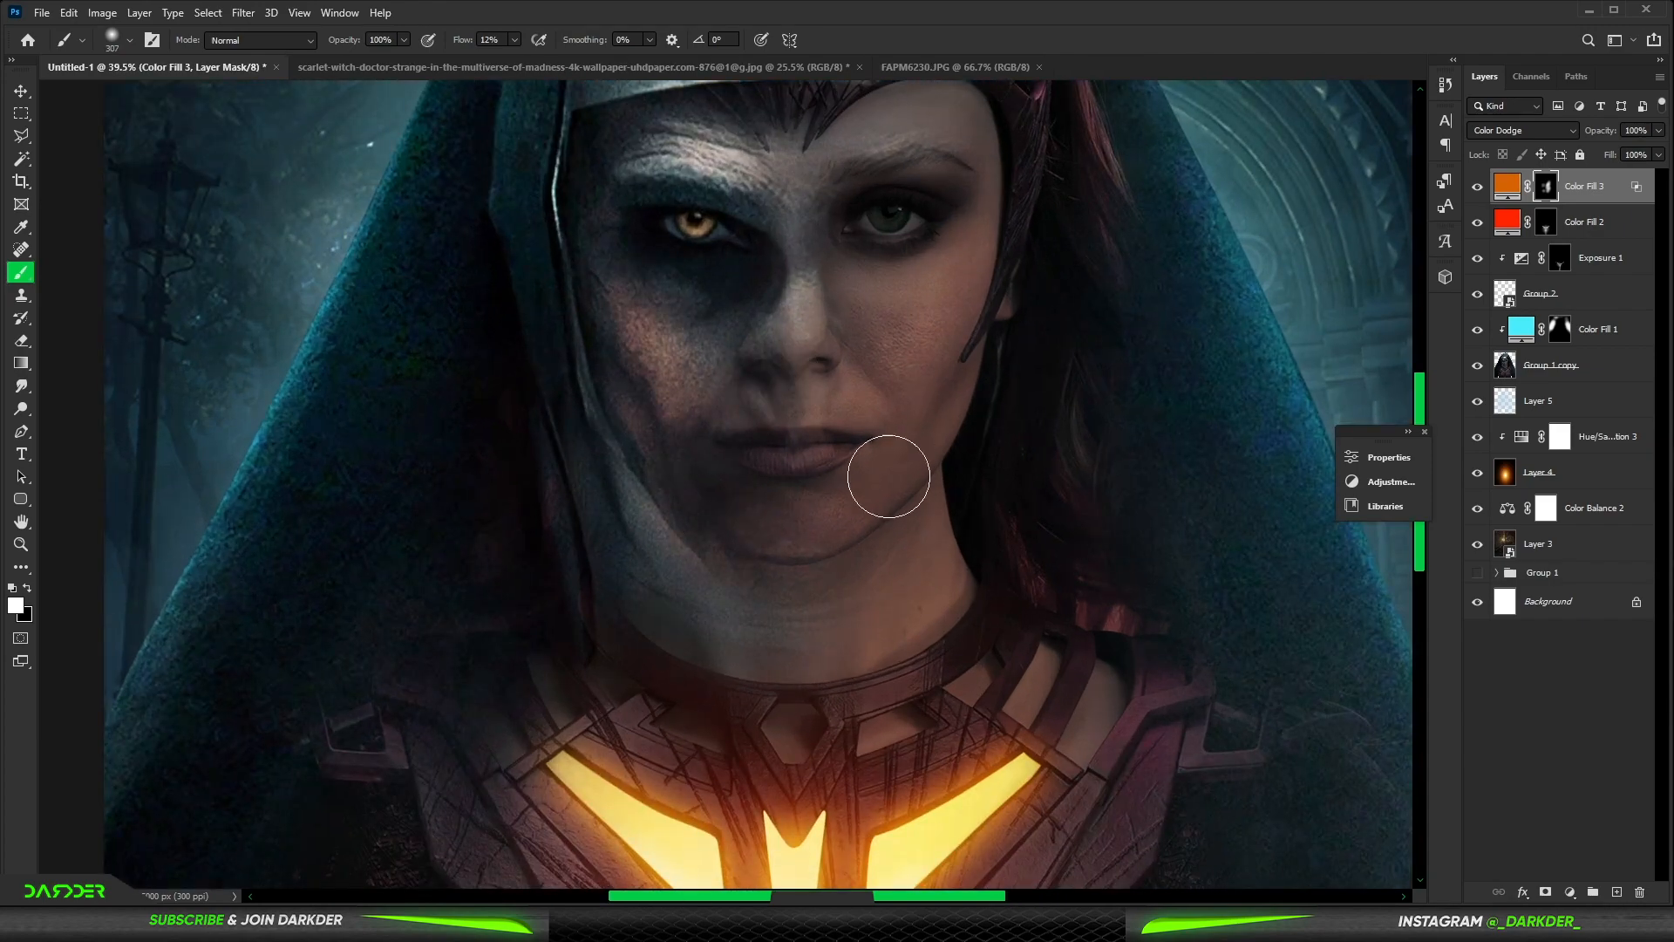
Step: Extend the warm light over the suit's chest and shoulders on the Color Dodge fill's mask
{"action": "scroll", "coordinate": [695, 427], "scroll_direction": "down", "scroll_amount": 5}
{"action": "scroll", "coordinate": [631, 686], "scroll_direction": "up", "scroll_amount": 1}
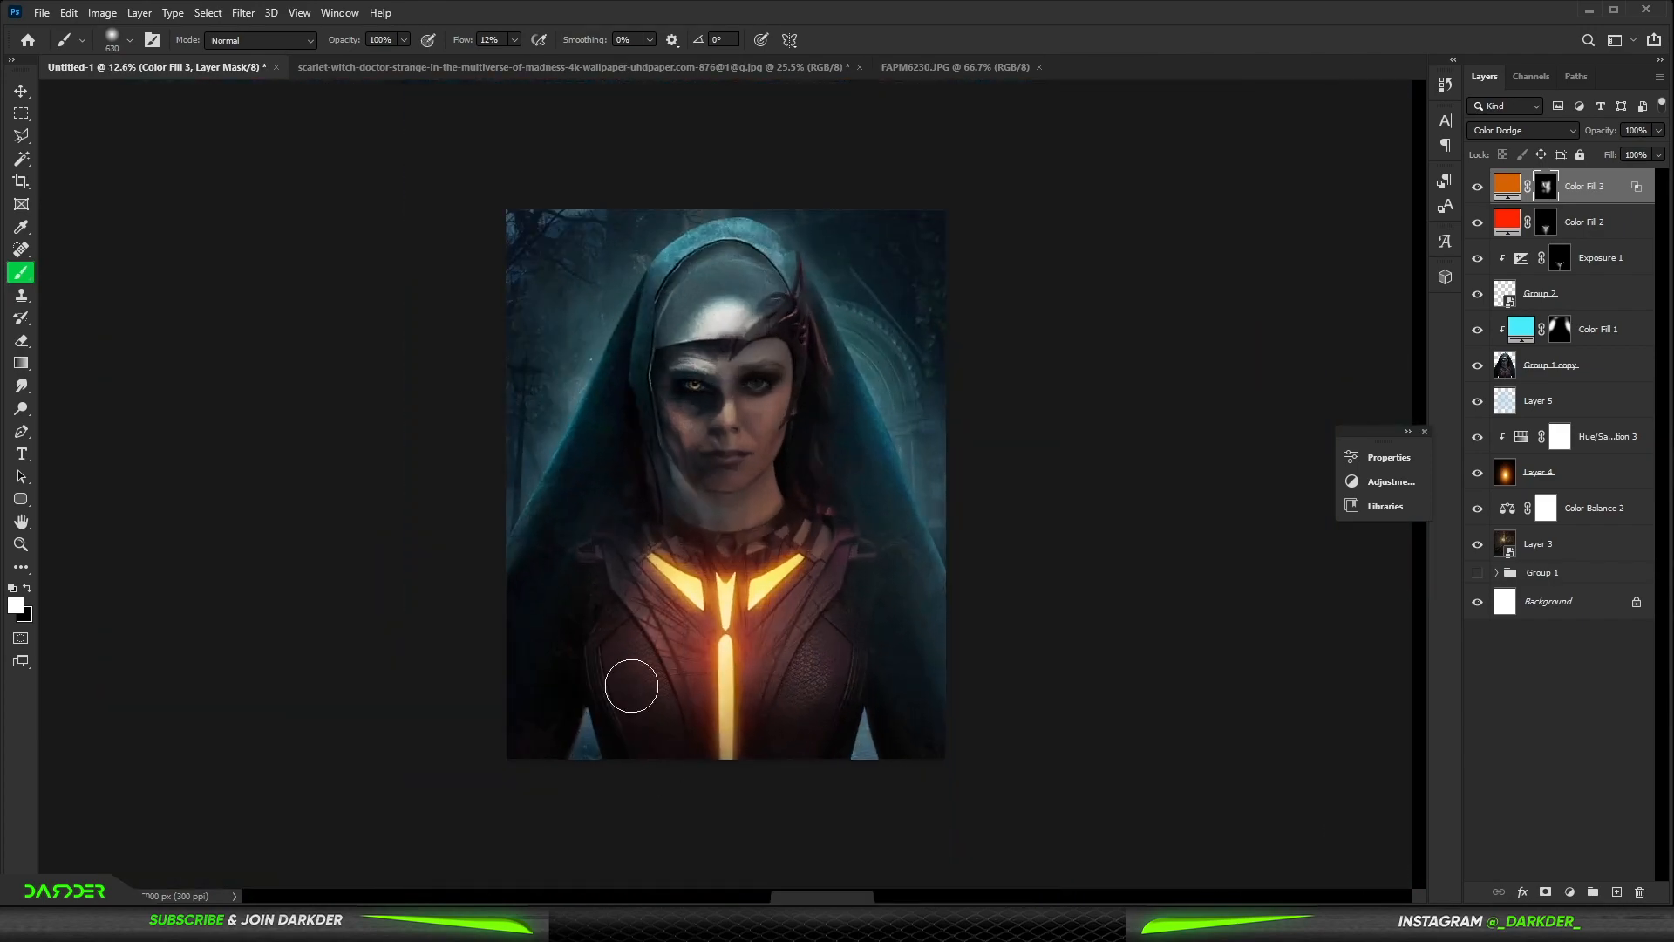
{"action": "scroll", "coordinate": [595, 541], "scroll_direction": "down", "scroll_amount": 2}
{"action": "scroll", "coordinate": [594, 541], "scroll_direction": "up", "scroll_amount": 3}
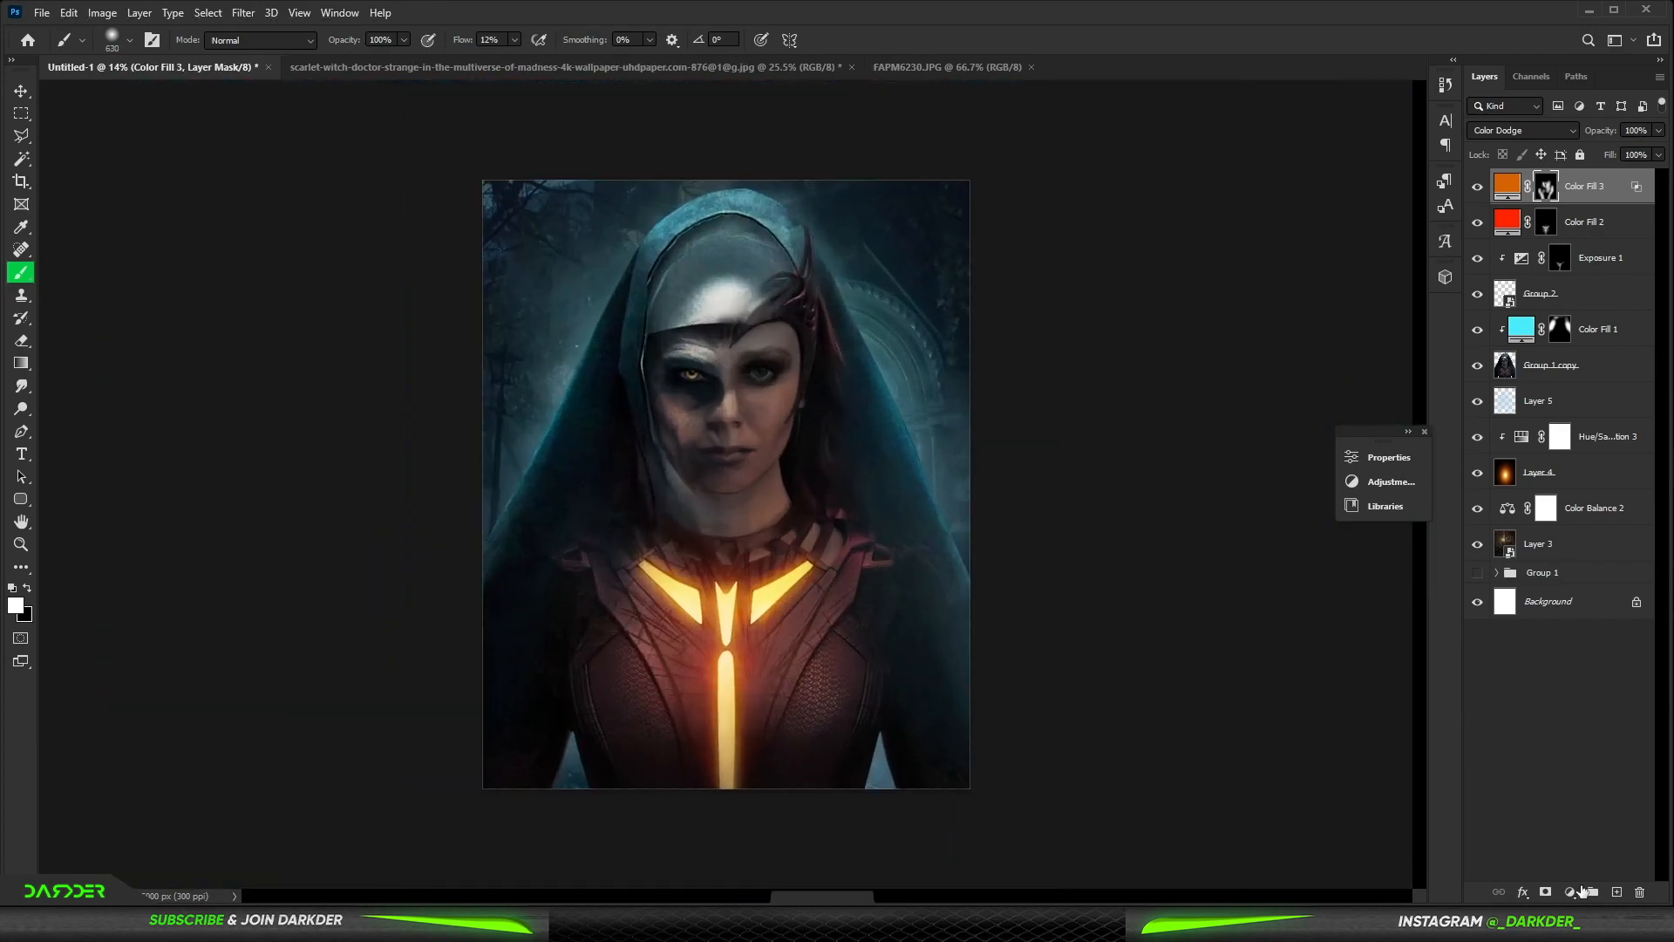
Step: Add a bright orange Solid Color fill layer above the Color Dodge fill and set it to Overlay
{"action": "left_click", "coordinate": [1569, 891]}
{"action": "left_click", "coordinate": [1587, 579]}
{"action": "left_click", "coordinate": [1358, 659]}
{"action": "left_click", "coordinate": [1337, 450]}
{"action": "left_click", "coordinate": [1511, 443]}
{"action": "left_click", "coordinate": [1556, 130]}
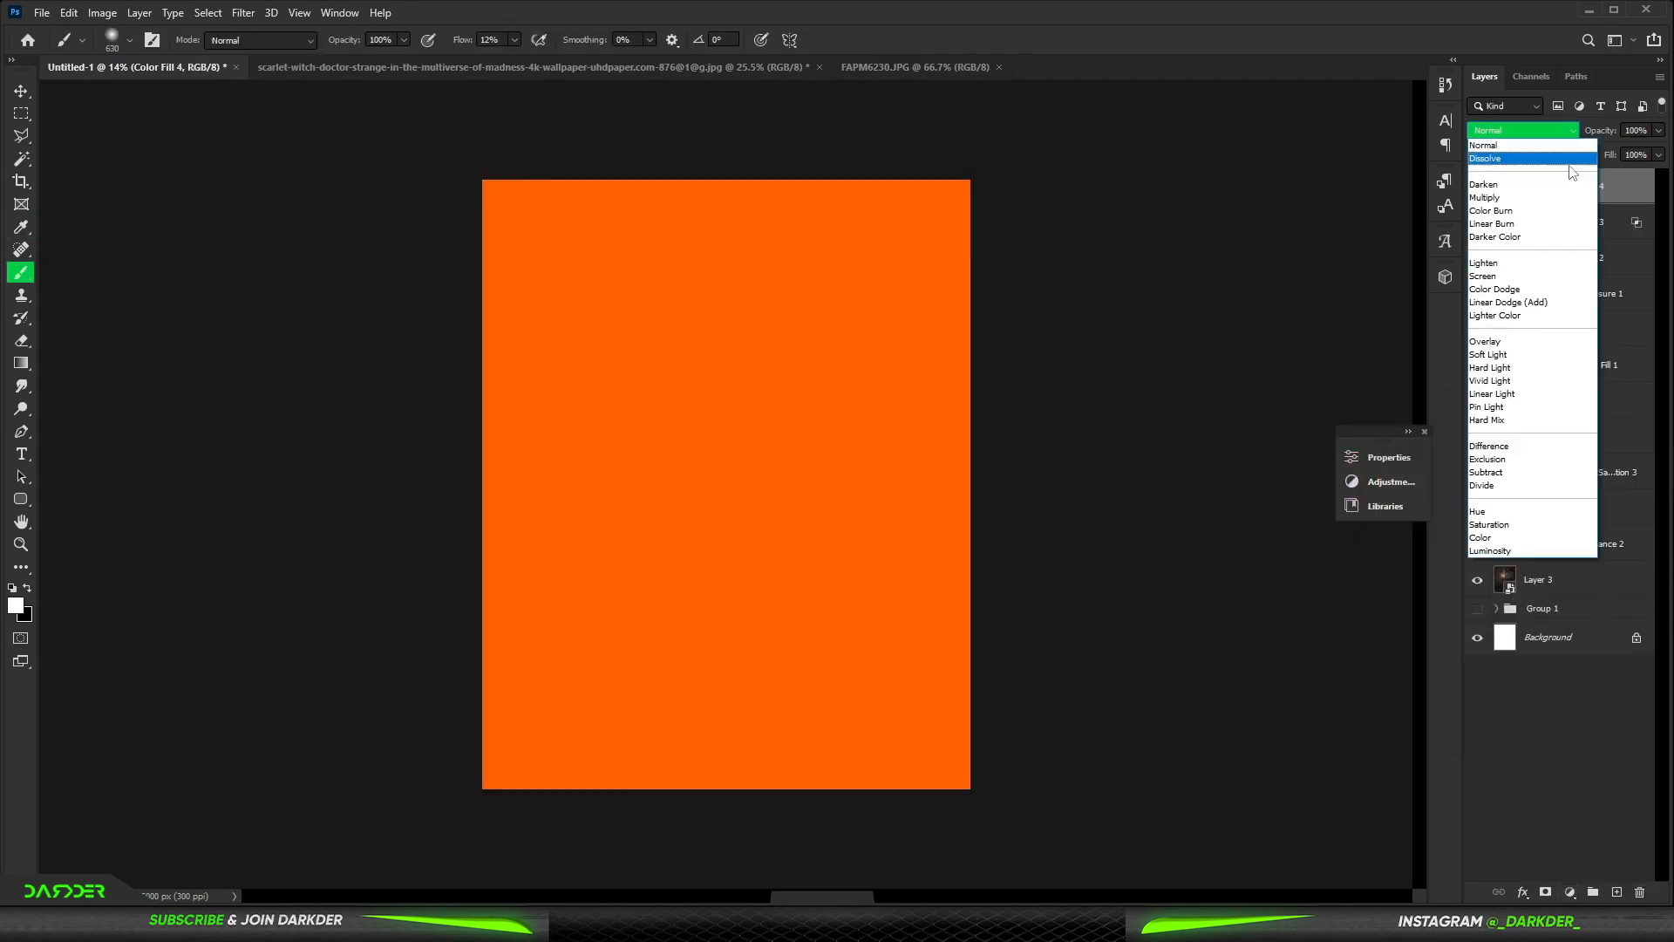
{"action": "left_click", "coordinate": [1526, 341]}
Step: Shift the Overlay fill's color to a yellower orange and invert its mask to black
{"action": "double_click", "coordinate": [1507, 186]}
{"action": "left_click_drag", "start_coordinate": [1357, 664], "coordinate": [1364, 656]}
{"action": "left_click", "coordinate": [1550, 446]}
{"action": "left_click", "coordinate": [1545, 188]}
{"action": "key", "text": "ctrl+i"}
Step: Paint the orange Overlay light over the cheeks, mouth and chin on its mask
{"action": "scroll", "coordinate": [732, 443], "scroll_direction": "up", "scroll_amount": 7}
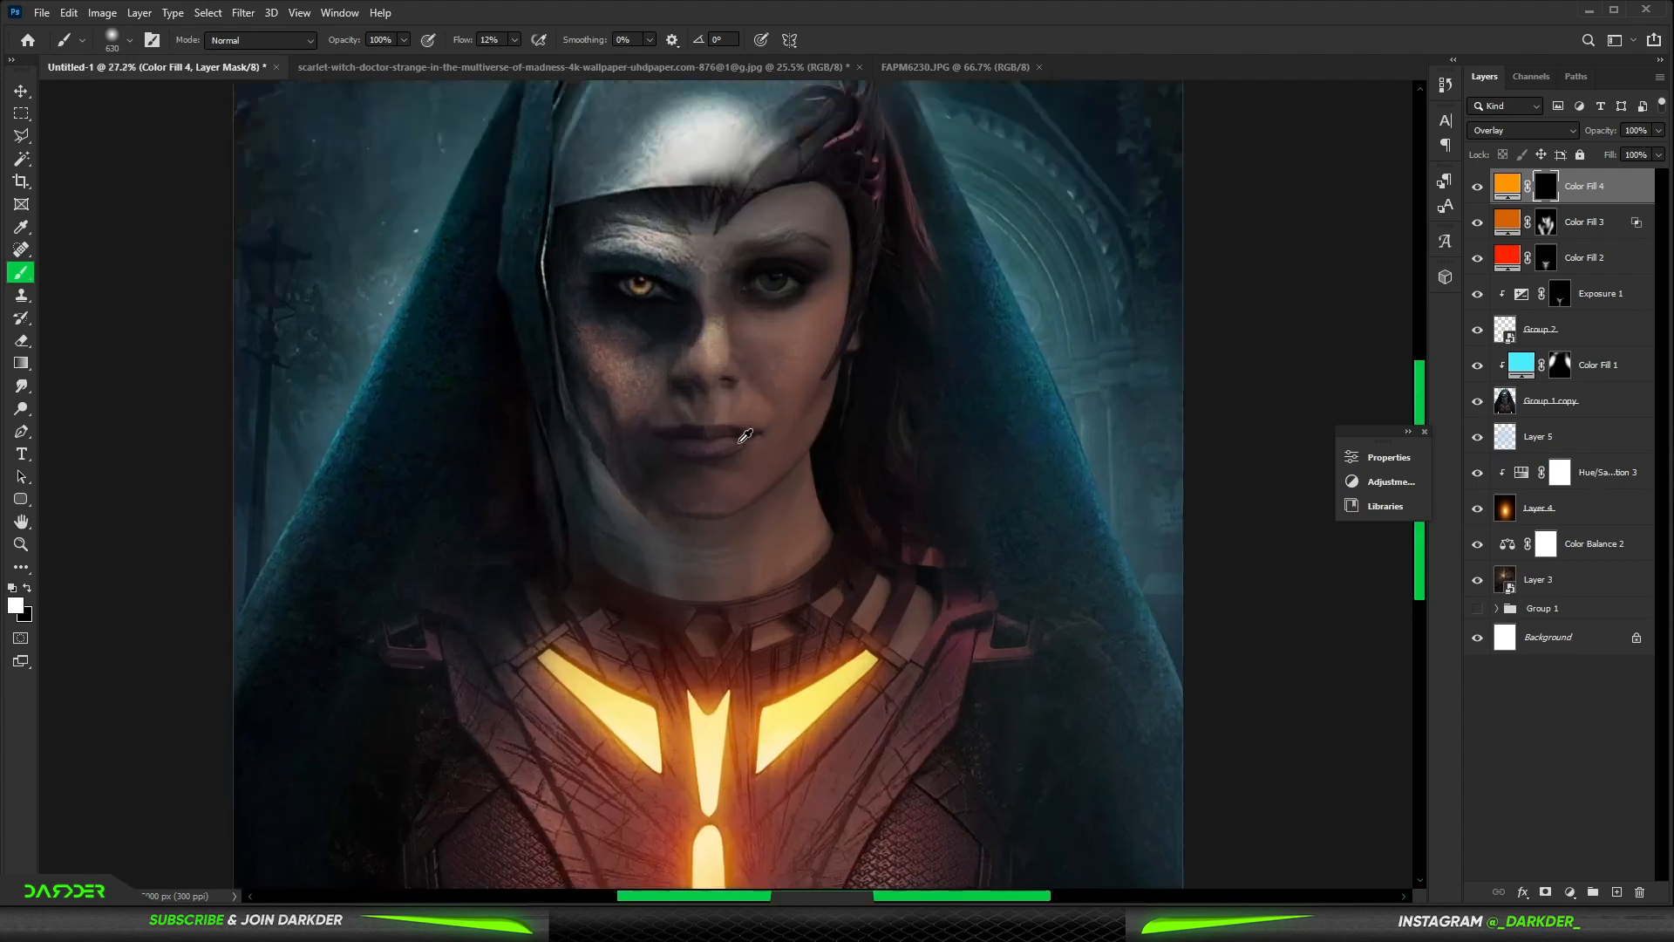
{"action": "right_click", "coordinate": [498, 407]}
{"action": "left_click", "coordinate": [674, 597]}
{"action": "left_click", "coordinate": [871, 400]}
{"action": "key", "text": "bracketleft"}
{"action": "key", "text": "bracketleft"}
{"action": "key", "text": "bracketleft"}
{"action": "key", "text": "bracketleft"}
{"action": "mouse_move", "coordinate": [919, 344]}
{"action": "left_mouse_down"}
{"action": "mouse_move", "coordinate": [896, 376]}
{"action": "mouse_move", "coordinate": [803, 403]}
{"action": "mouse_move", "coordinate": [684, 535]}
{"action": "mouse_move", "coordinate": [486, 404]}
{"action": "mouse_move", "coordinate": [411, 195]}
{"action": "mouse_move", "coordinate": [831, 319]}
{"action": "mouse_move", "coordinate": [922, 218]}
{"action": "left_mouse_up"}
{"action": "scroll", "coordinate": [858, 272], "scroll_direction": "down", "scroll_amount": 3}
{"action": "scroll", "coordinate": [811, 305], "scroll_direction": "up", "scroll_amount": 2}
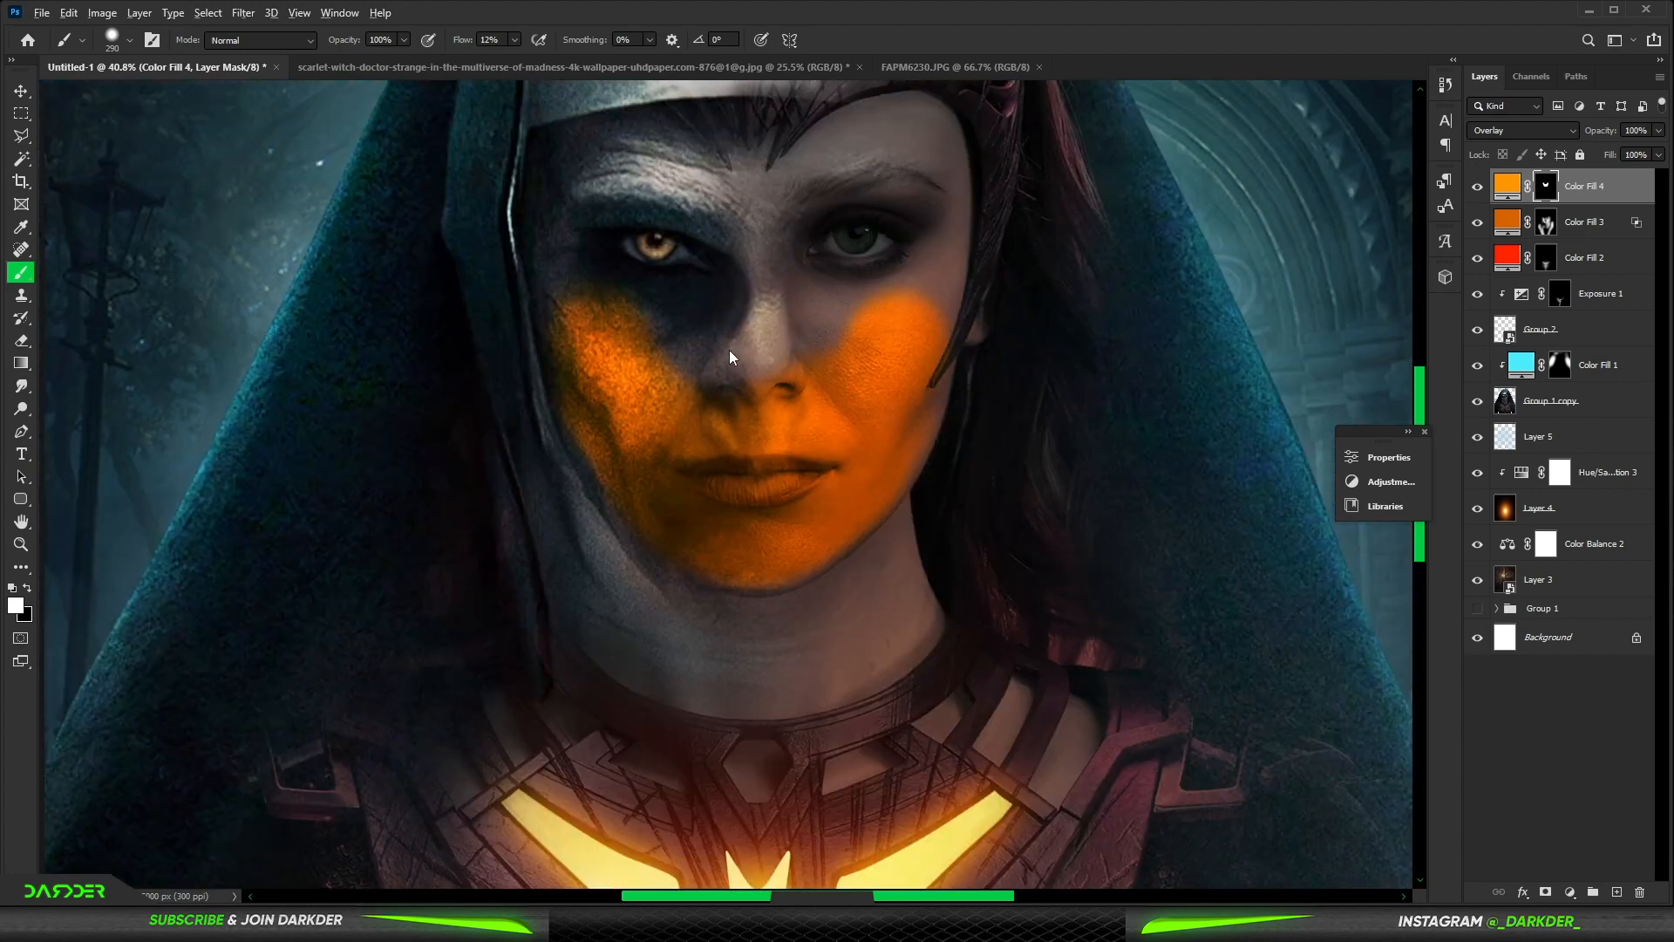
Step: Paint black on the Overlay fill's mask at up to 39% flow to reduce the orange to the jaw and nose edges
{"action": "right_click", "coordinate": [803, 434]}
{"action": "left_click_drag", "start_coordinate": [984, 477], "coordinate": [992, 477]}
{"action": "key", "text": "x"}
{"action": "left_click_drag", "start_coordinate": [859, 340], "coordinate": [904, 257]}
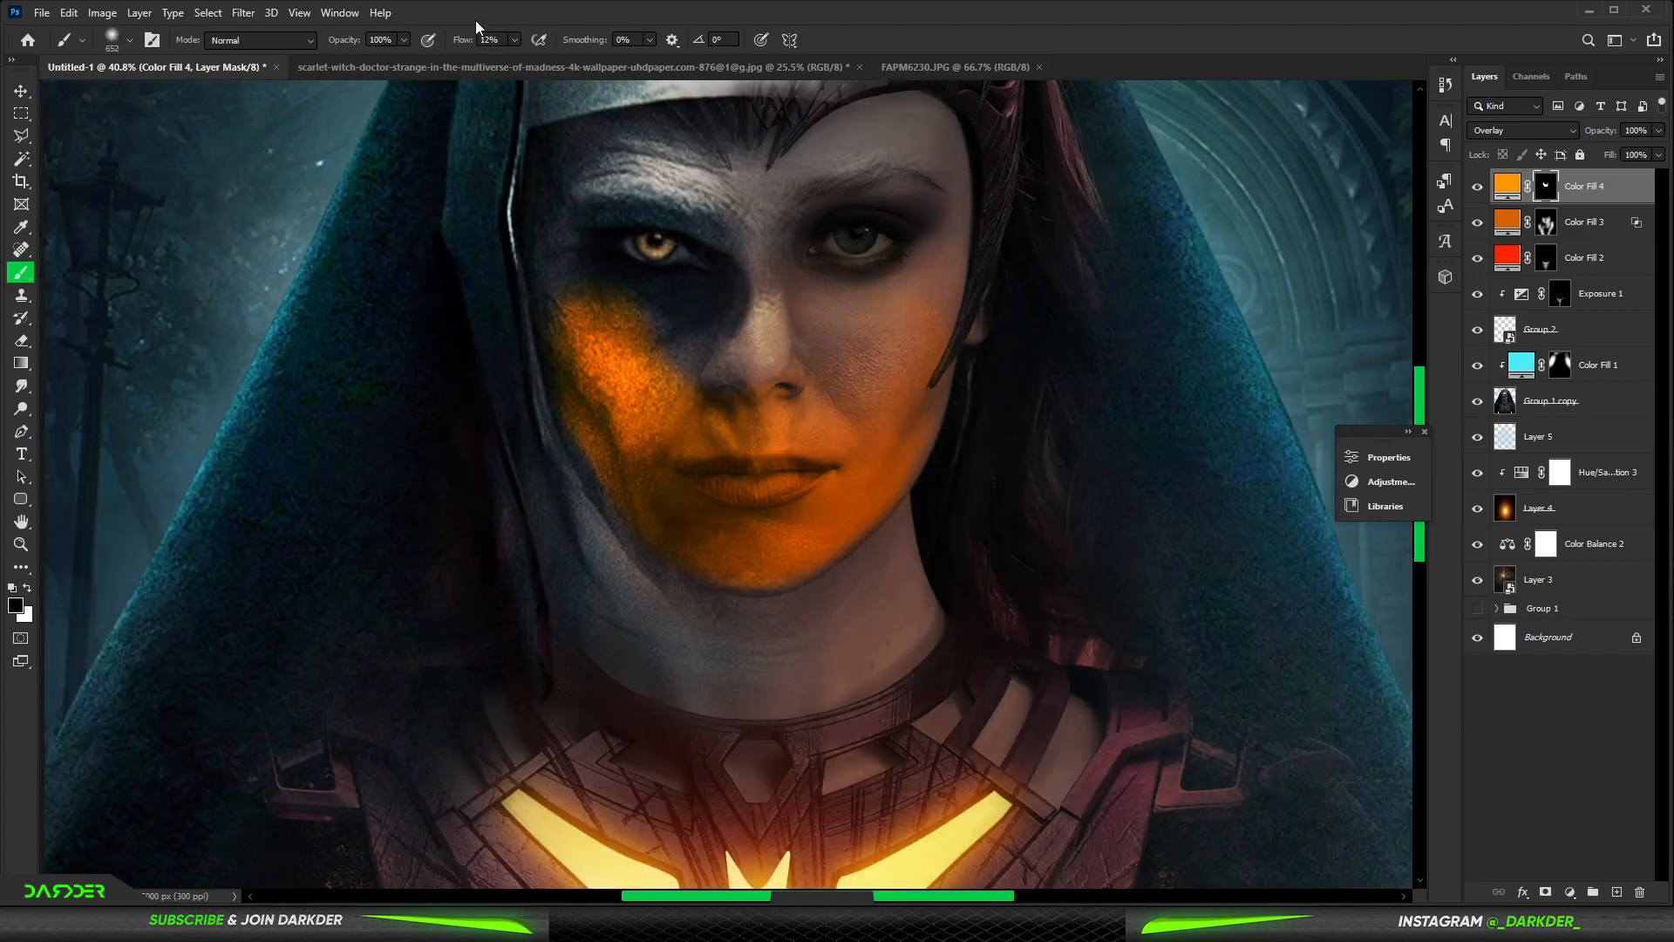
{"action": "left_click_drag", "start_coordinate": [862, 408], "coordinate": [695, 472]}
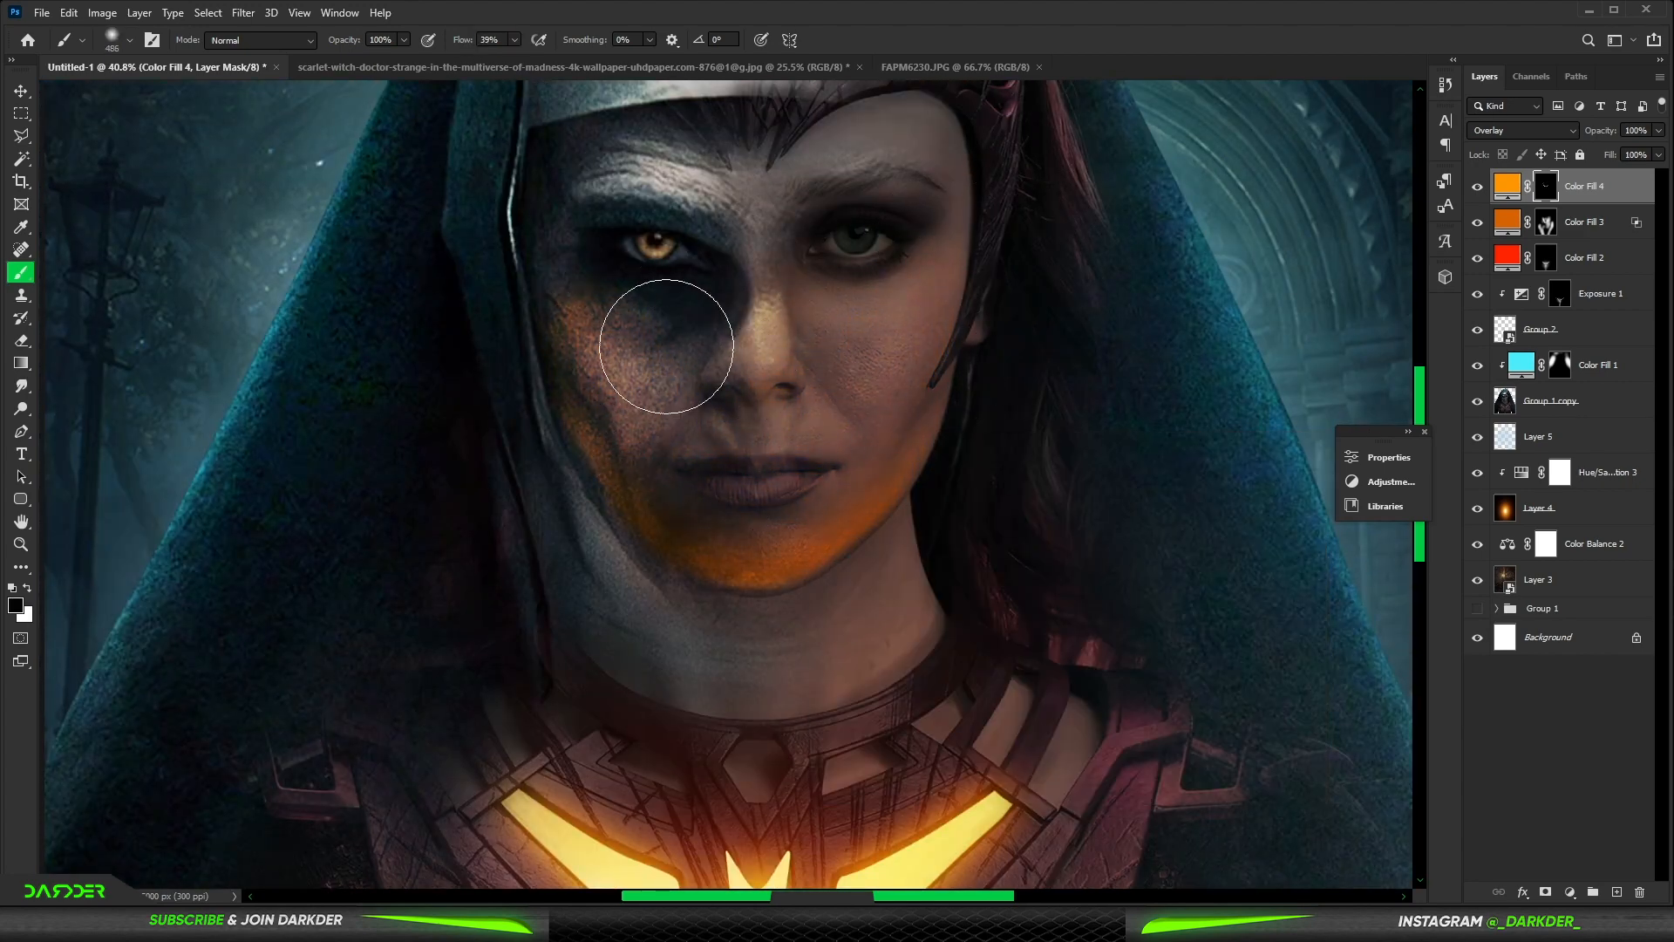
Step: Change the Overlay fill's color to light yellow ffd451
{"action": "scroll", "coordinate": [695, 477], "scroll_direction": "down", "scroll_amount": 5}
{"action": "double_click", "coordinate": [1506, 185]}
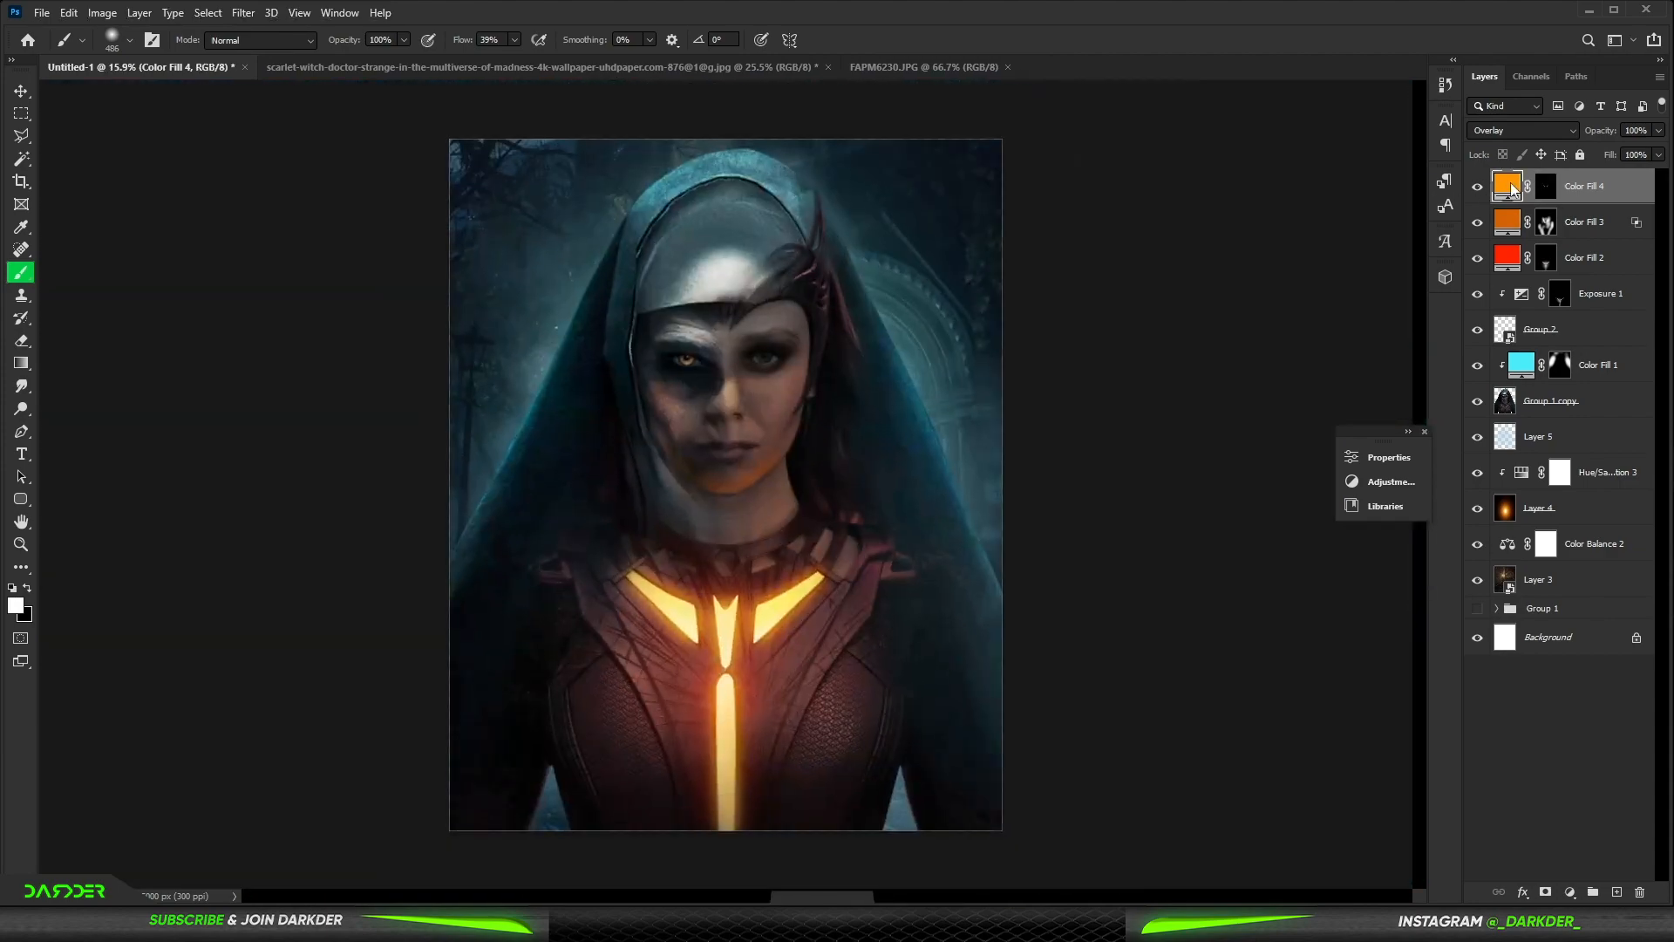
{"action": "left_click_drag", "start_coordinate": [1352, 620], "coordinate": [1361, 645]}
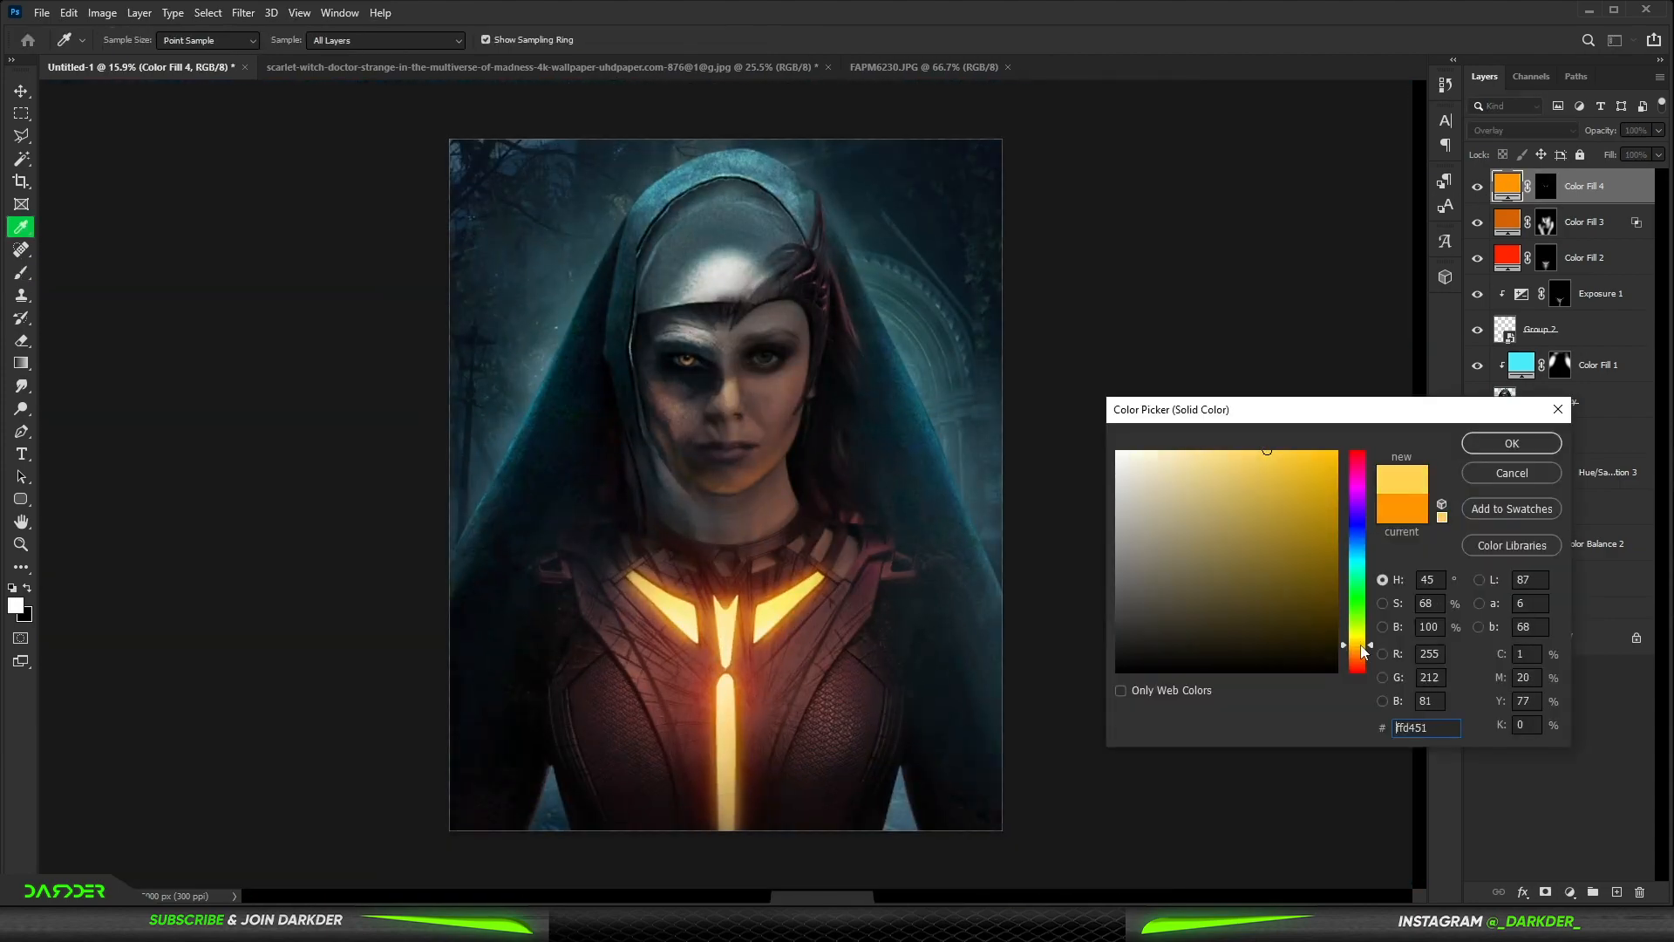
{"action": "left_click", "coordinate": [1511, 444]}
Step: Paint the Color Dodge fill's mask over the nun's glowing eye and brow to add warm light there
{"action": "key", "text": "b"}
{"action": "left_click", "coordinate": [1546, 221]}
{"action": "scroll", "coordinate": [689, 362], "scroll_direction": "up", "scroll_amount": 10}
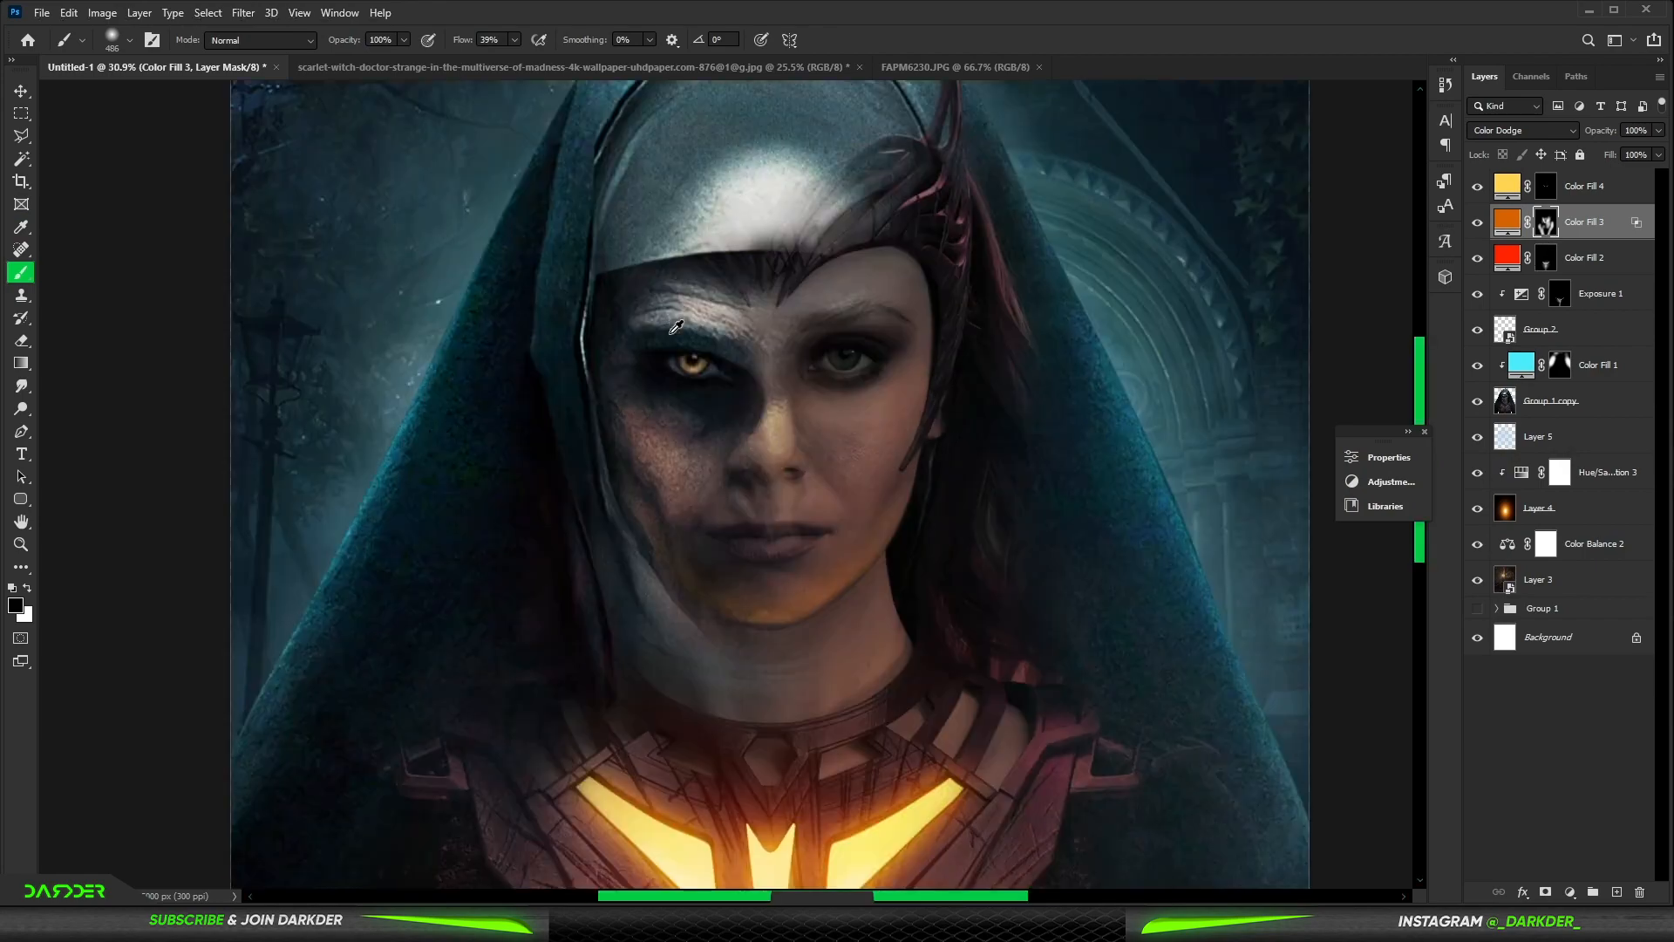
{"action": "left_click_drag", "start_coordinate": [830, 439], "coordinate": [685, 361]}
{"action": "key", "text": "x"}
{"action": "scroll", "coordinate": [806, 376], "scroll_direction": "down", "scroll_amount": 1}
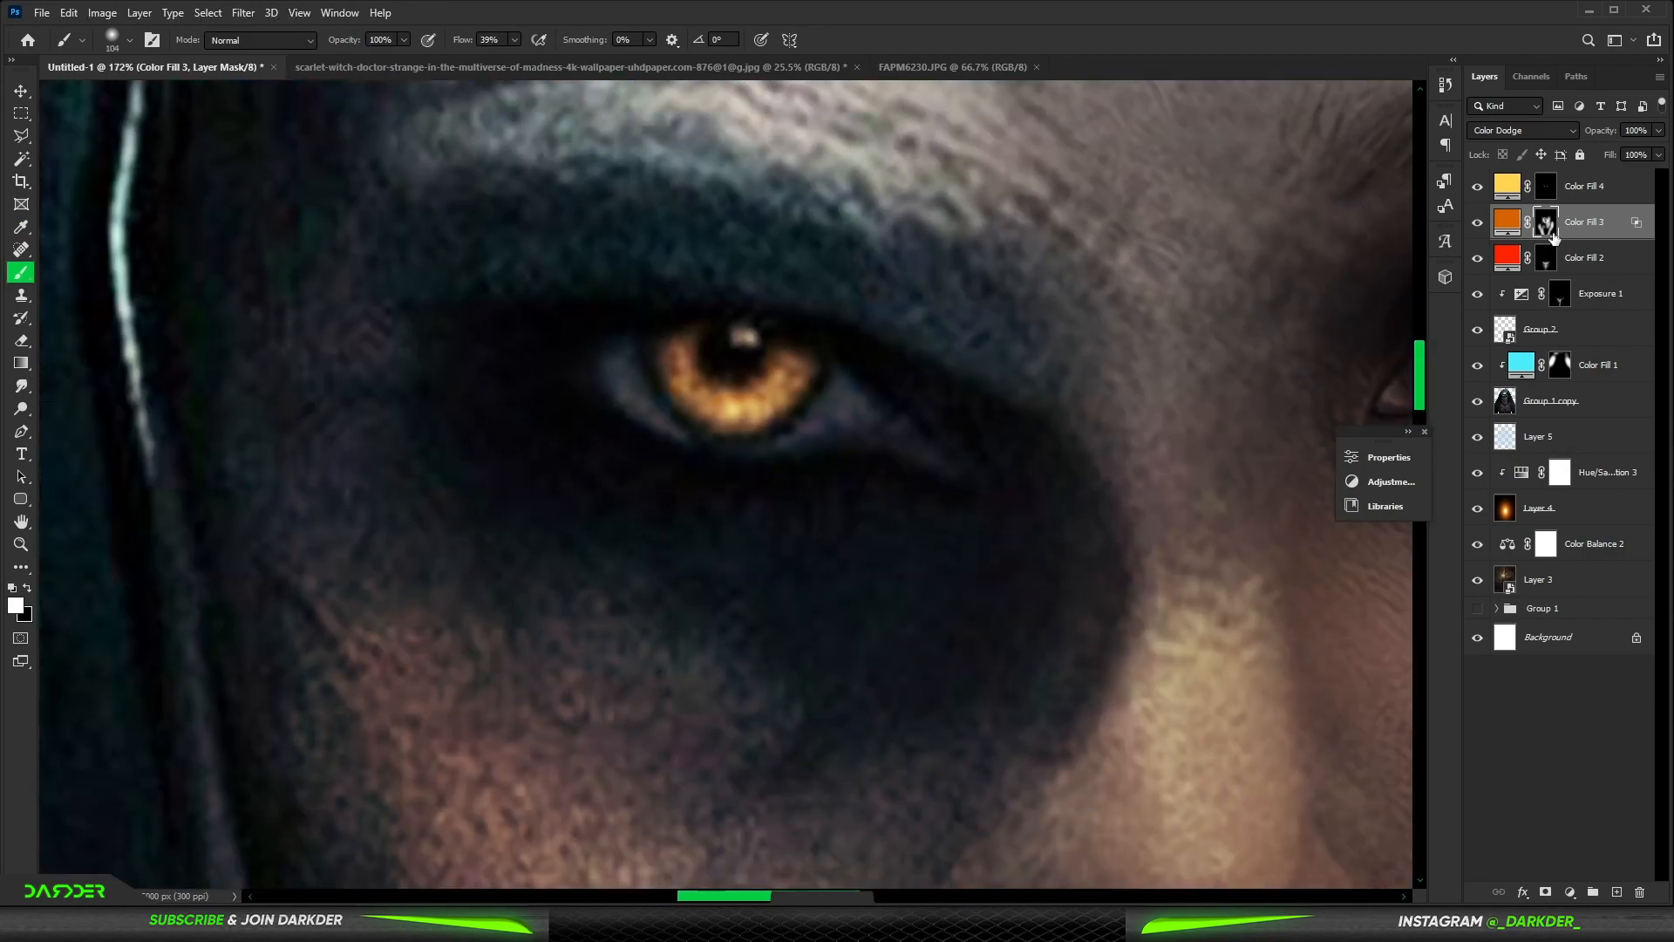
{"action": "key", "text": "x"}
{"action": "left_click", "coordinate": [736, 371]}
{"action": "key", "text": "x"}
{"action": "left_click", "coordinate": [734, 373]}
{"action": "scroll", "coordinate": [847, 444], "scroll_direction": "down", "scroll_amount": 6}
{"action": "left_click_drag", "start_coordinate": [851, 448], "coordinate": [736, 394]}
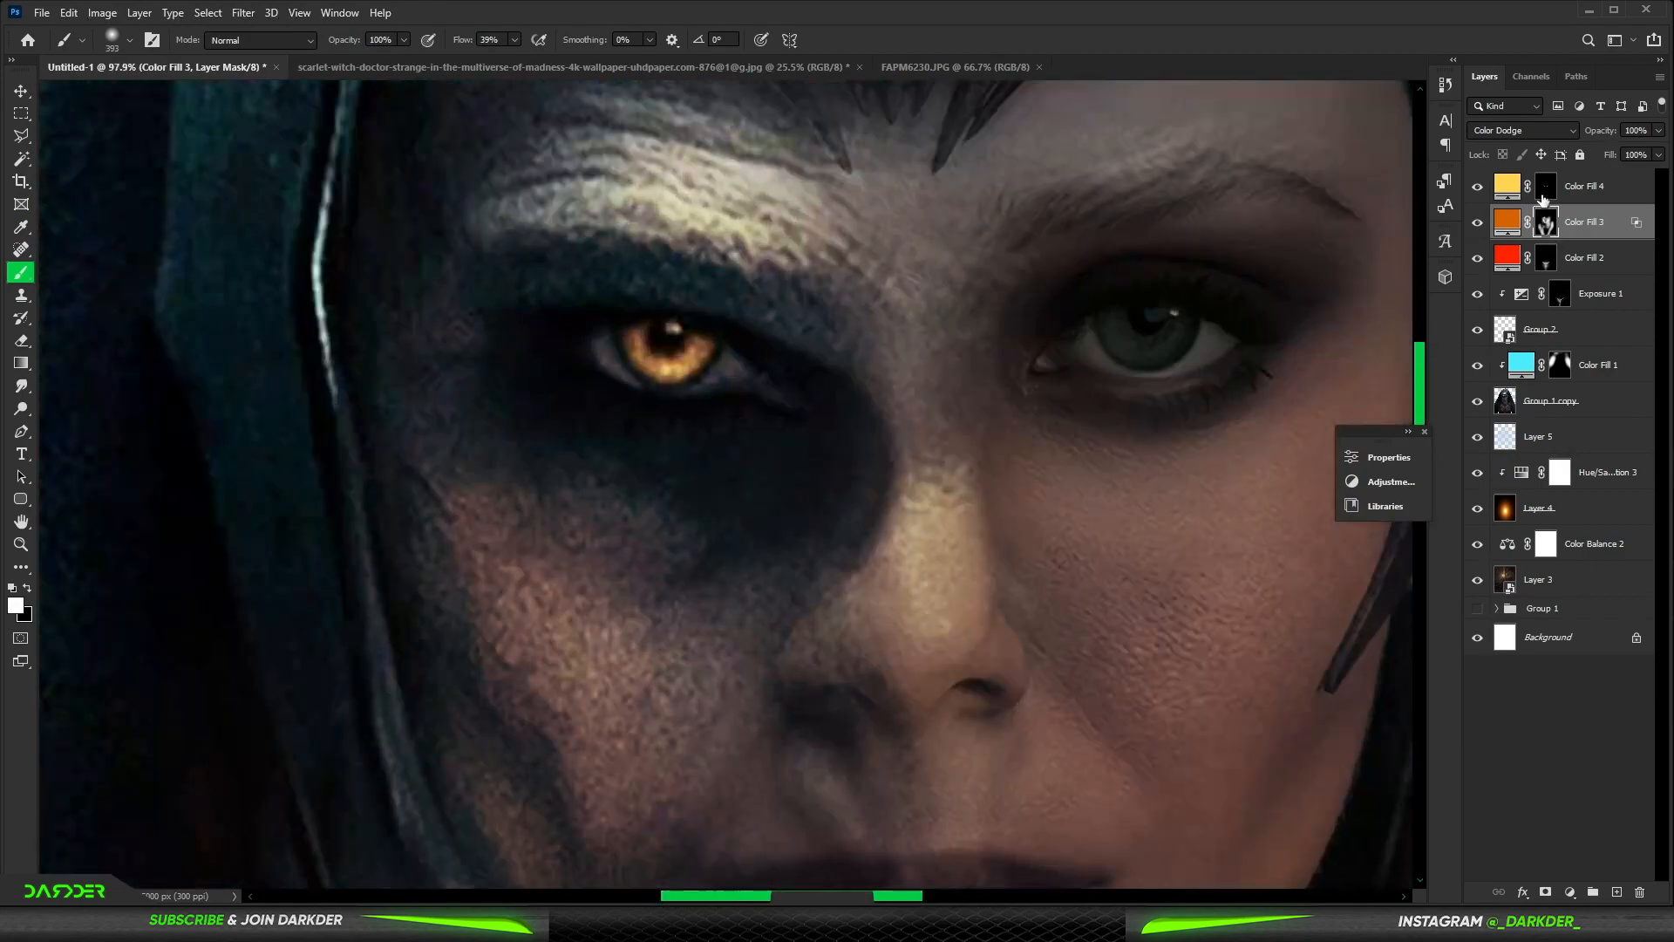
Step: Paint the yellow Overlay fill's mask along the shadowed side of the nose to add warm light there
{"action": "left_click", "coordinate": [1544, 198]}
{"action": "mouse_move", "coordinate": [872, 362]}
{"action": "left_mouse_down"}
{"action": "mouse_move", "coordinate": [898, 442]}
{"action": "mouse_move", "coordinate": [820, 640]}
{"action": "mouse_move", "coordinate": [903, 358]}
{"action": "left_mouse_up"}
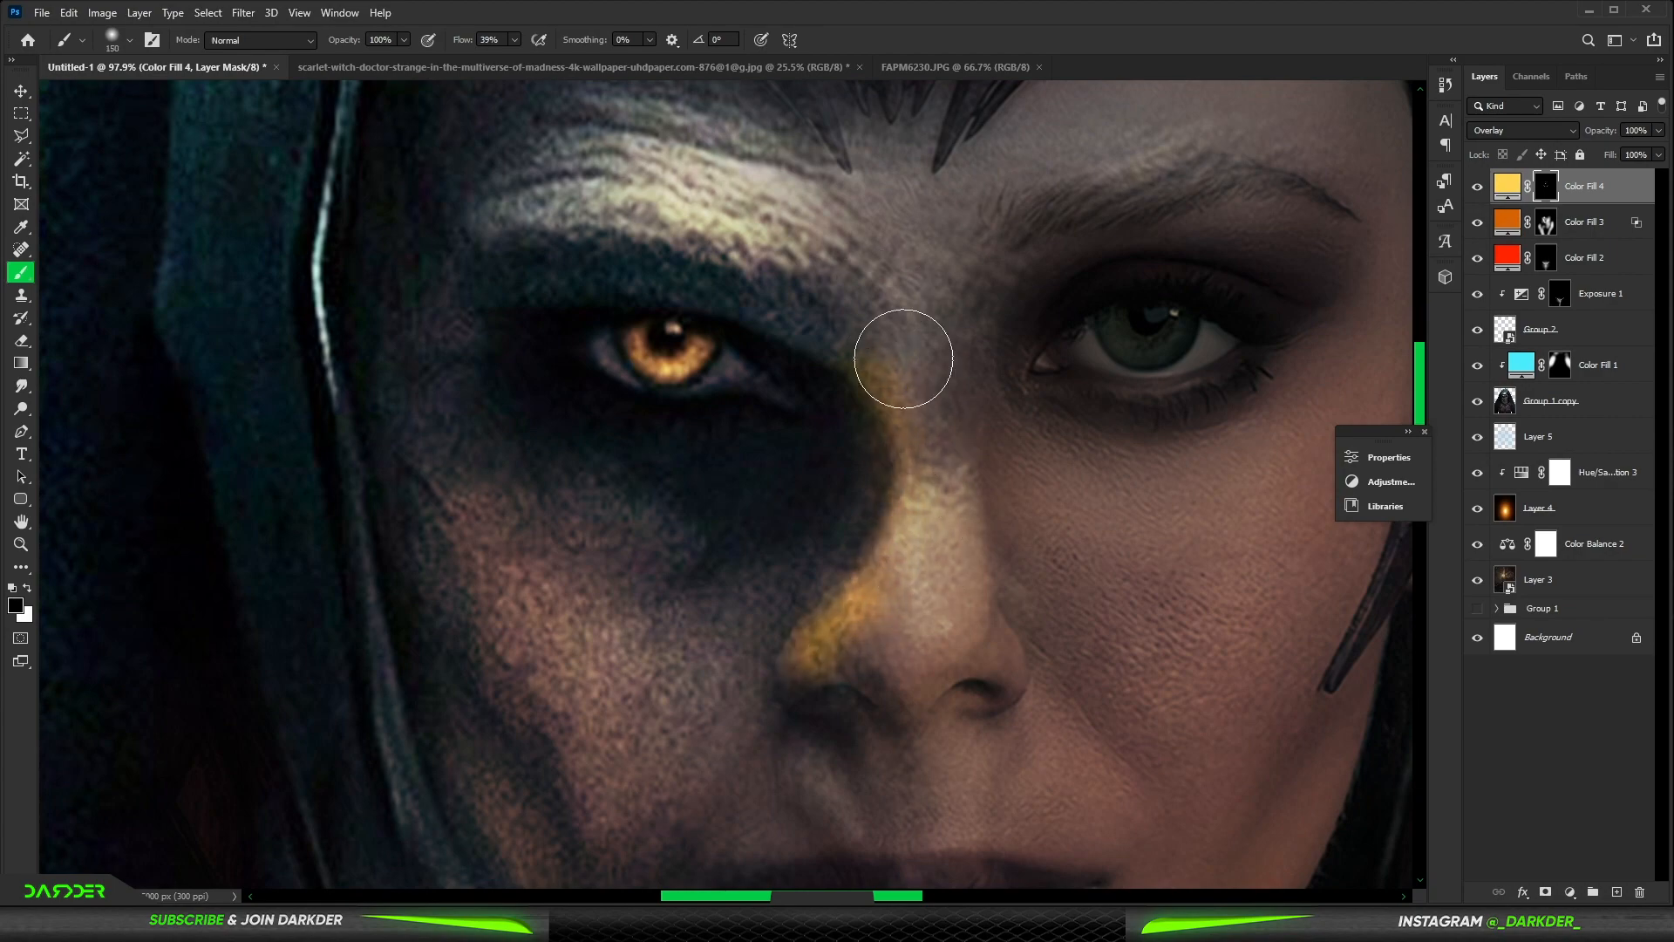
{"action": "scroll", "coordinate": [722, 712], "scroll_direction": "down", "scroll_amount": 10}
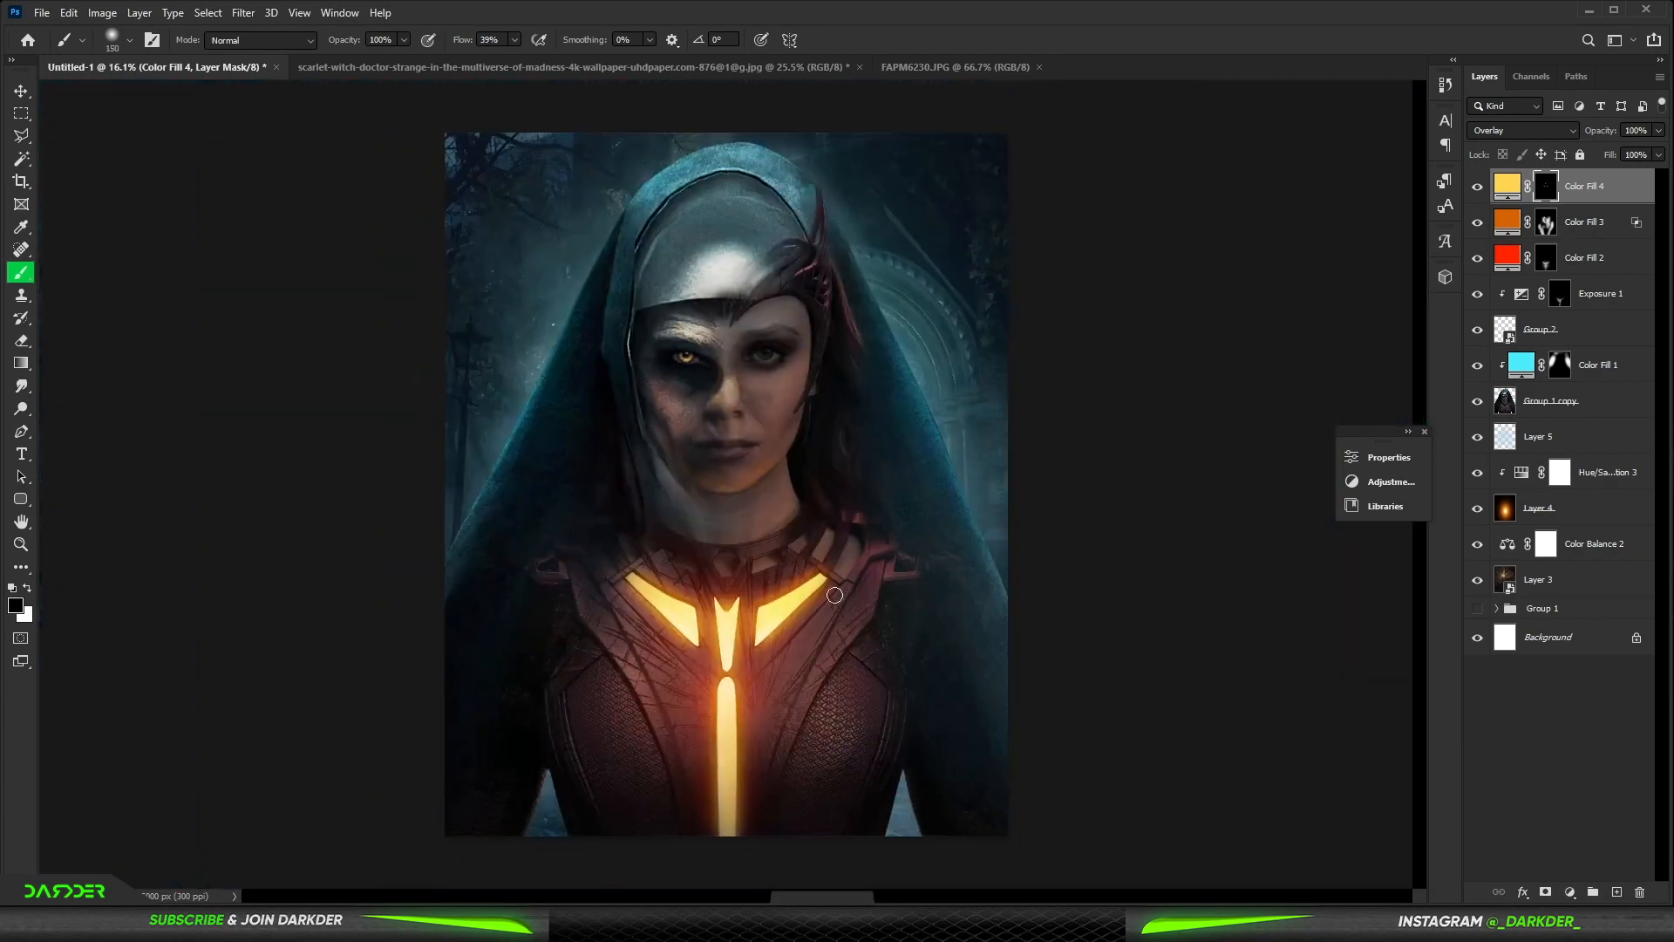
{"action": "scroll", "coordinate": [754, 381], "scroll_direction": "up", "scroll_amount": 5}
{"action": "scroll", "coordinate": [767, 375], "scroll_direction": "down", "scroll_amount": 2}
Step: Add a bright orange solid color fill layer above all the other layers
{"action": "left_click", "coordinate": [1569, 891]}
{"action": "left_click", "coordinate": [1572, 585]}
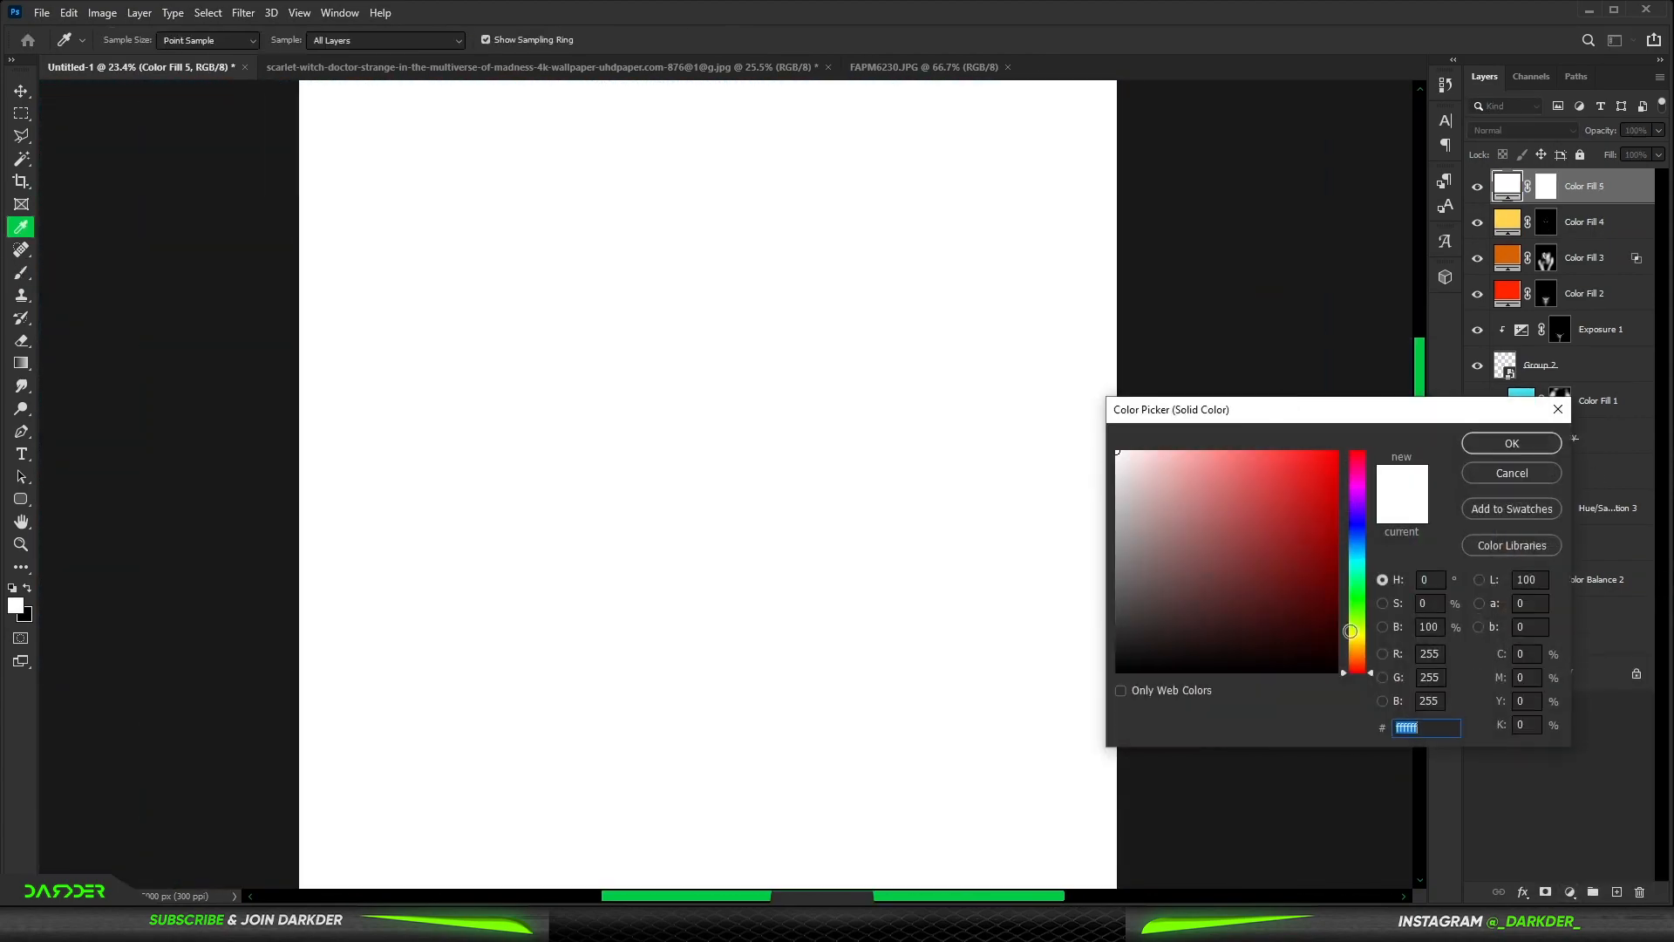
{"action": "left_click_drag", "start_coordinate": [1357, 668], "coordinate": [1356, 657]}
{"action": "left_click_drag", "start_coordinate": [1308, 475], "coordinate": [1405, 412]}
{"action": "left_click", "coordinate": [1514, 442]}
Step: Set the new orange fill to Linear Dodge (Add) and split its underlying-layer shadow blending at about 78/113
{"action": "left_click", "coordinate": [1522, 131]}
{"action": "left_click", "coordinate": [1519, 301]}
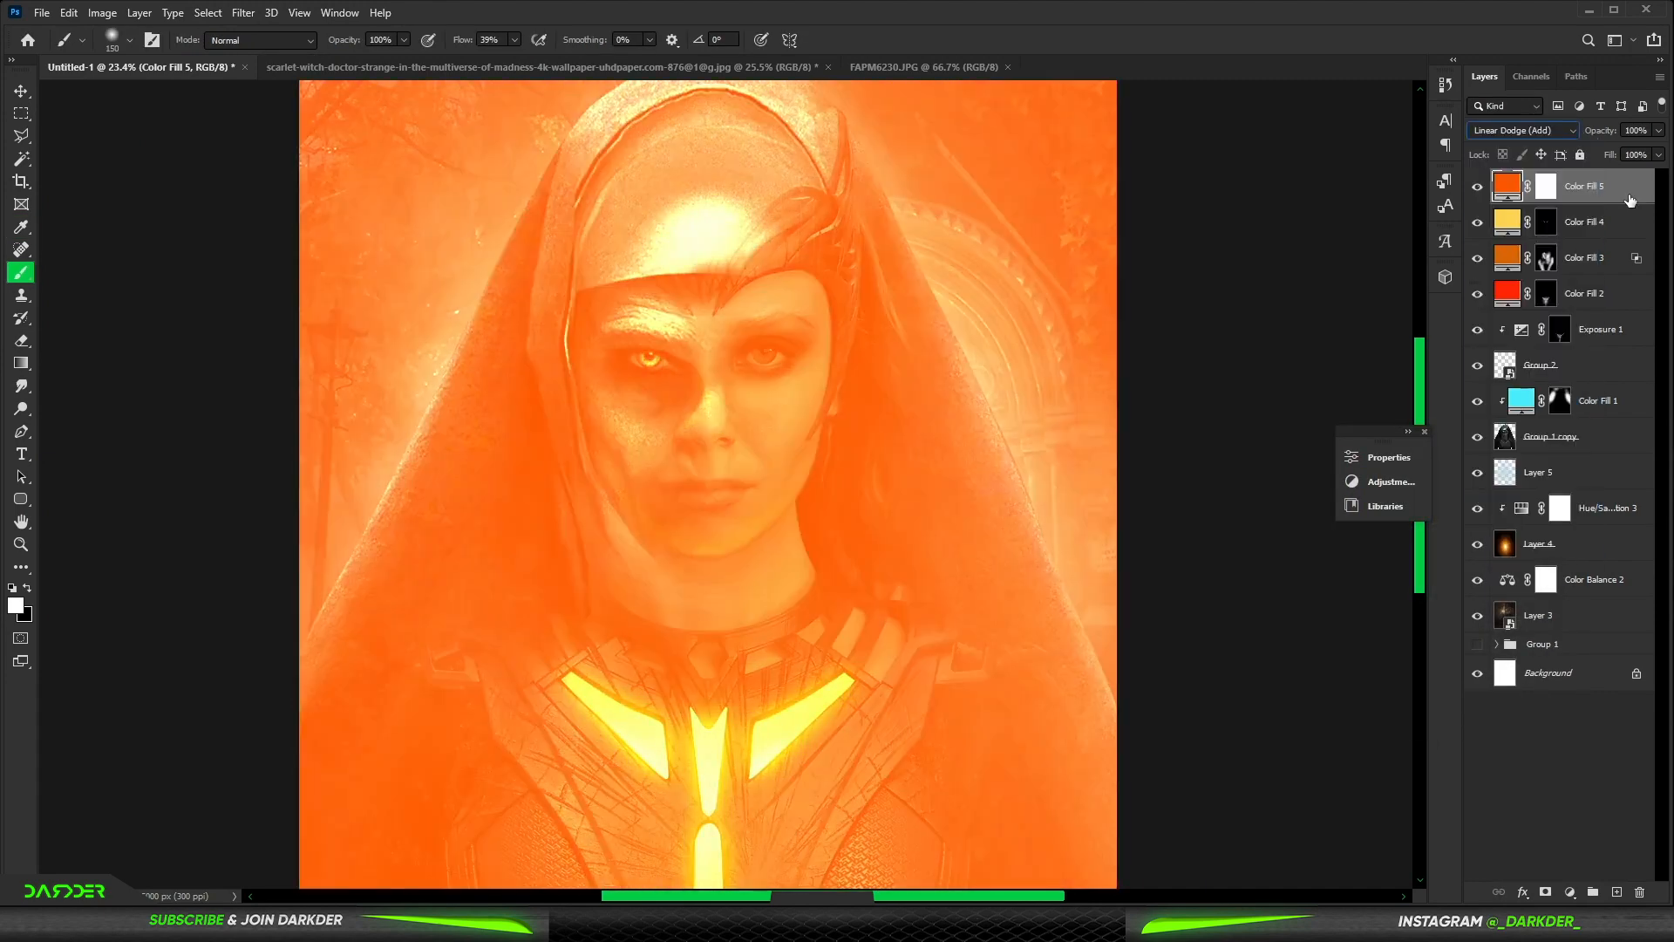
{"action": "double_click", "coordinate": [1630, 194]}
{"action": "mouse_move", "coordinate": [1229, 822]}
{"action": "left_mouse_down"}
{"action": "mouse_move", "coordinate": [1326, 822]}
{"action": "mouse_move", "coordinate": [1263, 821]}
{"action": "mouse_move", "coordinate": [1296, 825]}
{"action": "left_mouse_up"}
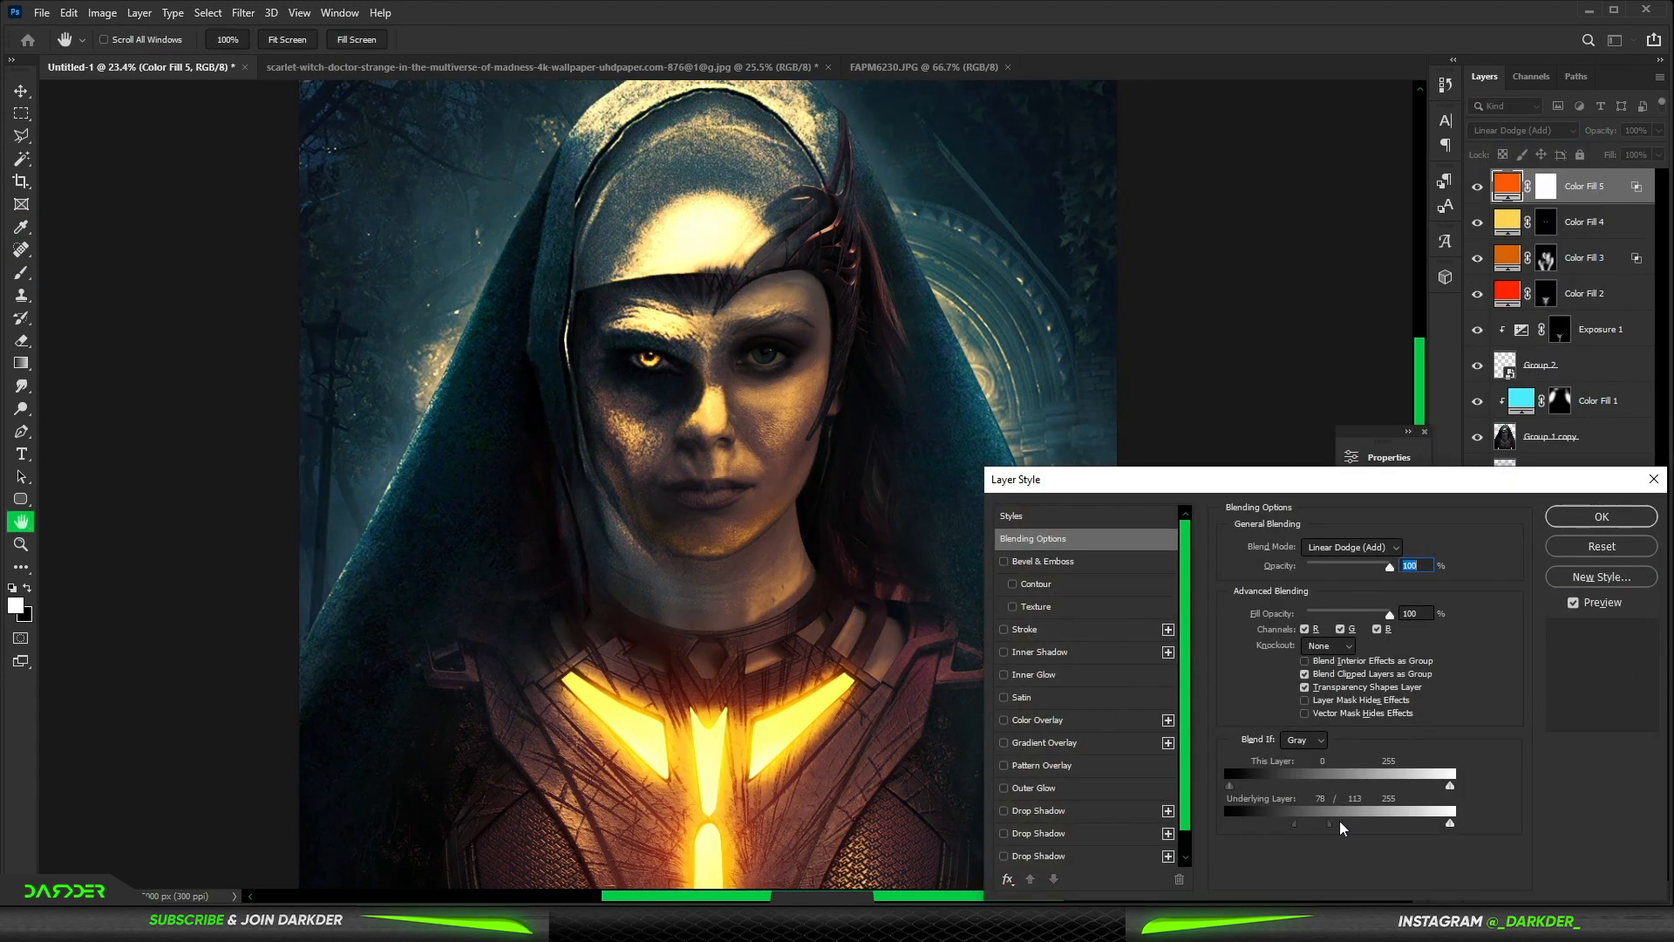
{"action": "key", "text": "Return"}
Step: Invert the Linear Dodge fill's mask and paint the orange light back over the cheeks and forehead
{"action": "key", "text": "b"}
{"action": "key", "text": "ctrl+i"}
{"action": "scroll", "coordinate": [769, 441], "scroll_direction": "up", "scroll_amount": 5}
{"action": "key", "text": "x"}
{"action": "left_click_drag", "start_coordinate": [786, 408], "coordinate": [830, 418]}
{"action": "left_click_drag", "start_coordinate": [781, 429], "coordinate": [846, 342]}
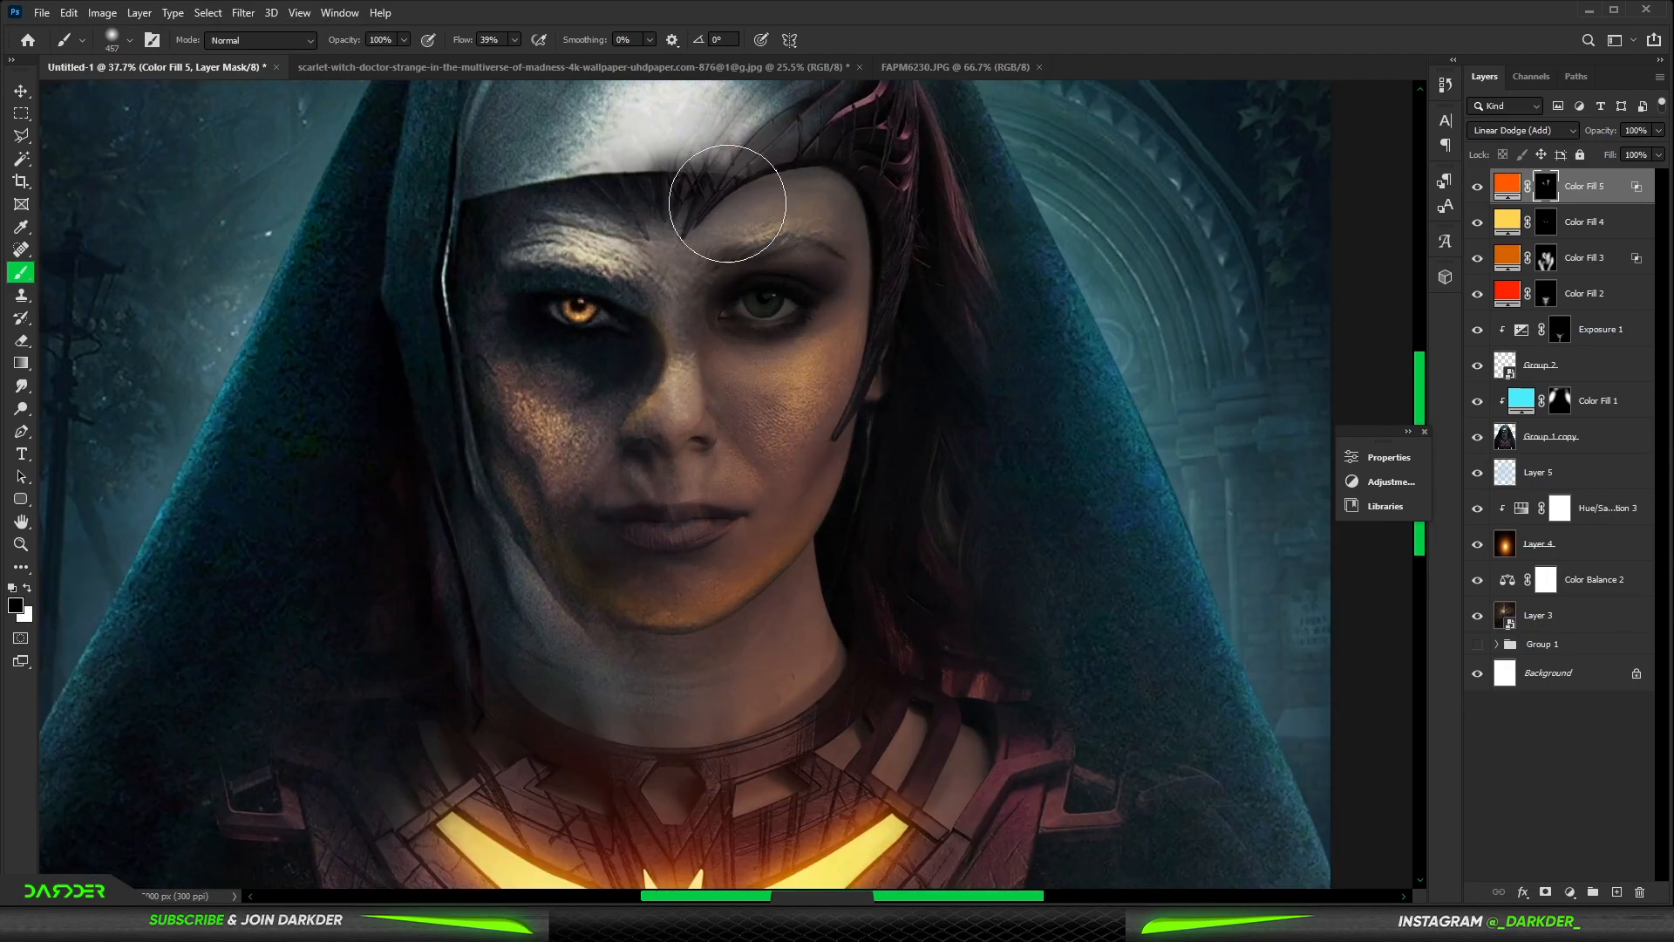
{"action": "scroll", "coordinate": [727, 203], "scroll_direction": "down", "scroll_amount": 5}
Step: Paint the Linear Dodge fill's mask over the collar and chest armor to add orange light around the glowing panels
{"action": "scroll", "coordinate": [872, 425], "scroll_direction": "up", "scroll_amount": 6}
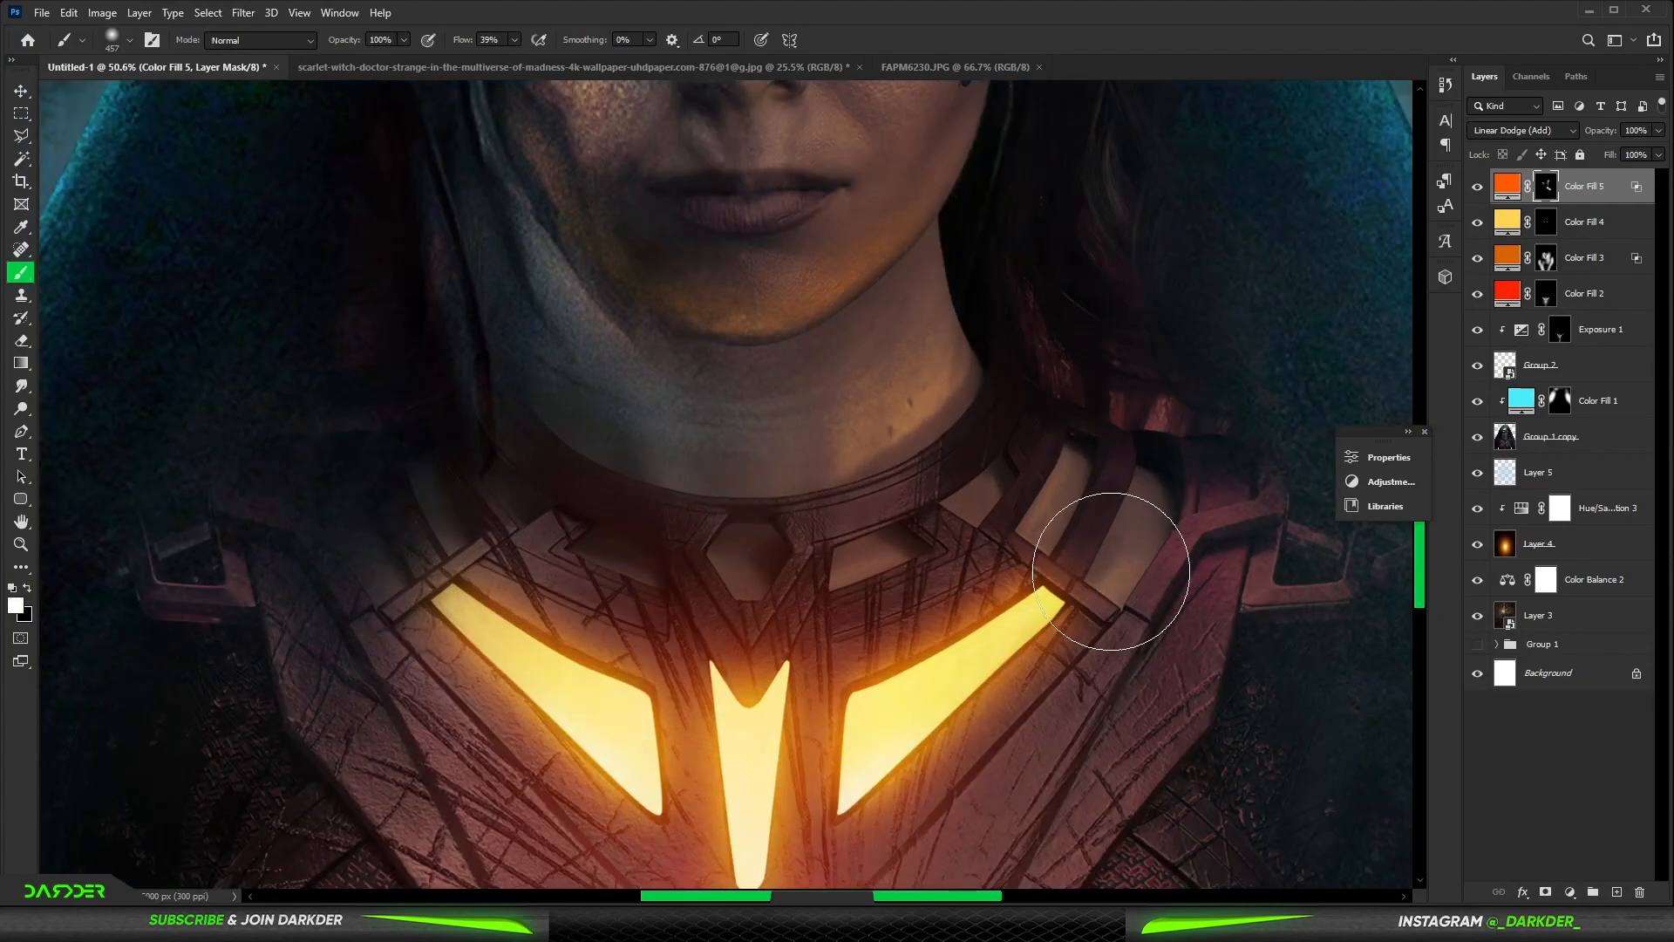
{"action": "scroll", "coordinate": [558, 384], "scroll_direction": "down", "scroll_amount": 3}
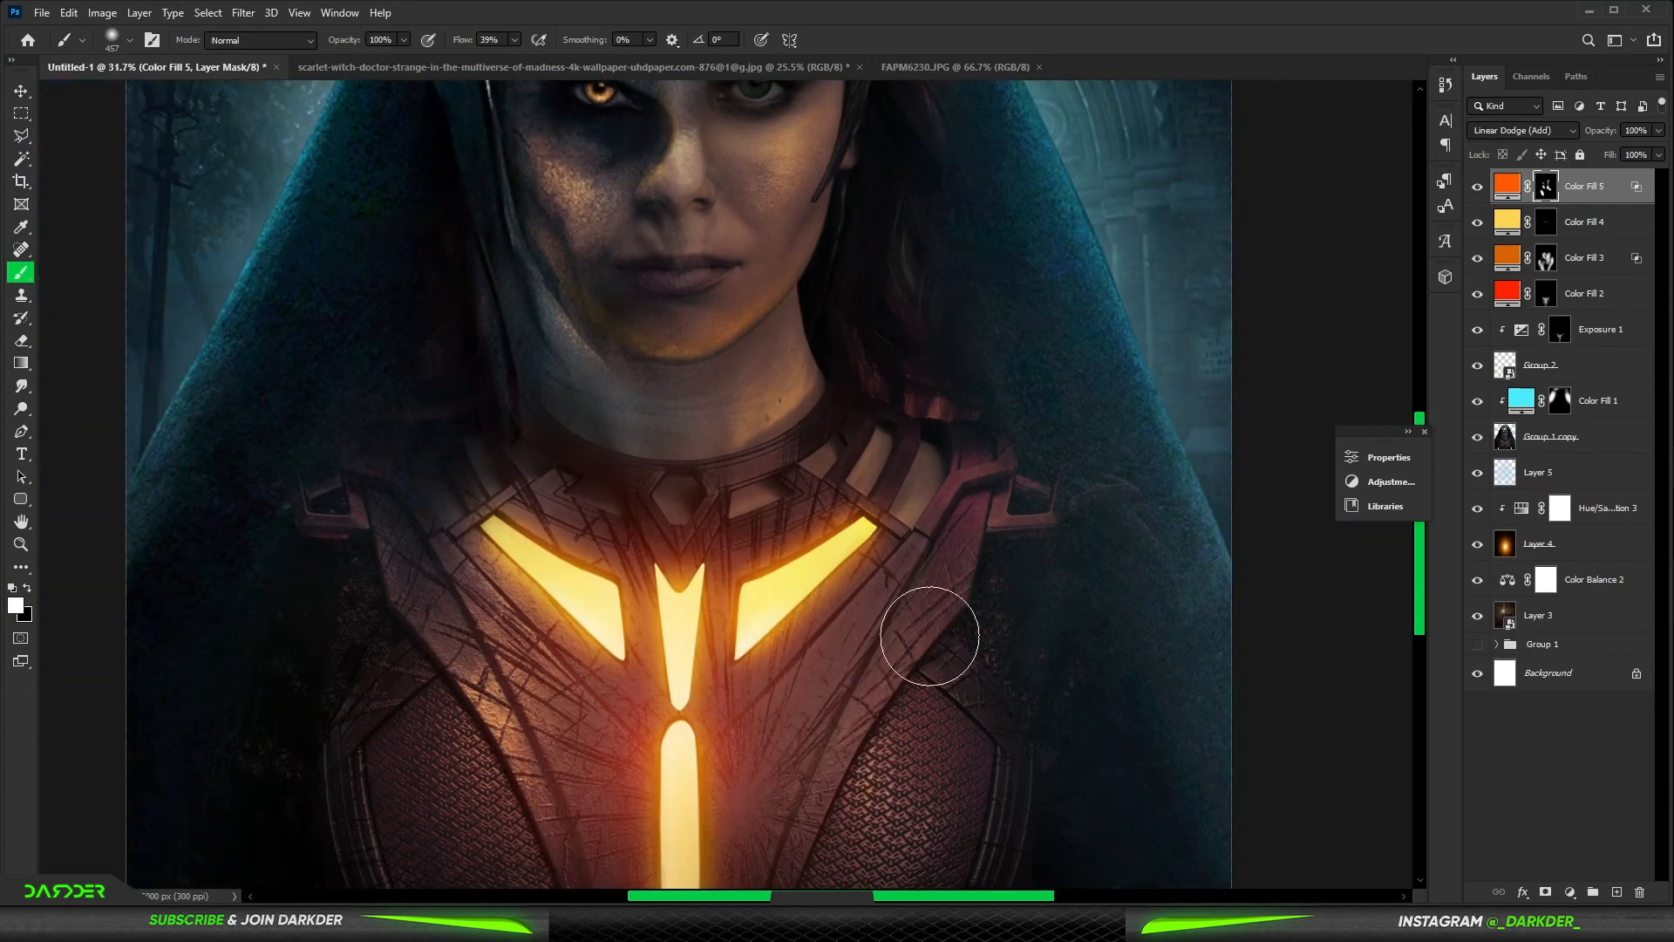
{"action": "key", "text": "x"}
{"action": "scroll", "coordinate": [672, 709], "scroll_direction": "down", "scroll_amount": 4}
Step: Paint the Linear Dodge fill's mask over the nose and inner eye area, then soften the excess glow with black
{"action": "scroll", "coordinate": [565, 364], "scroll_direction": "up", "scroll_amount": 5}
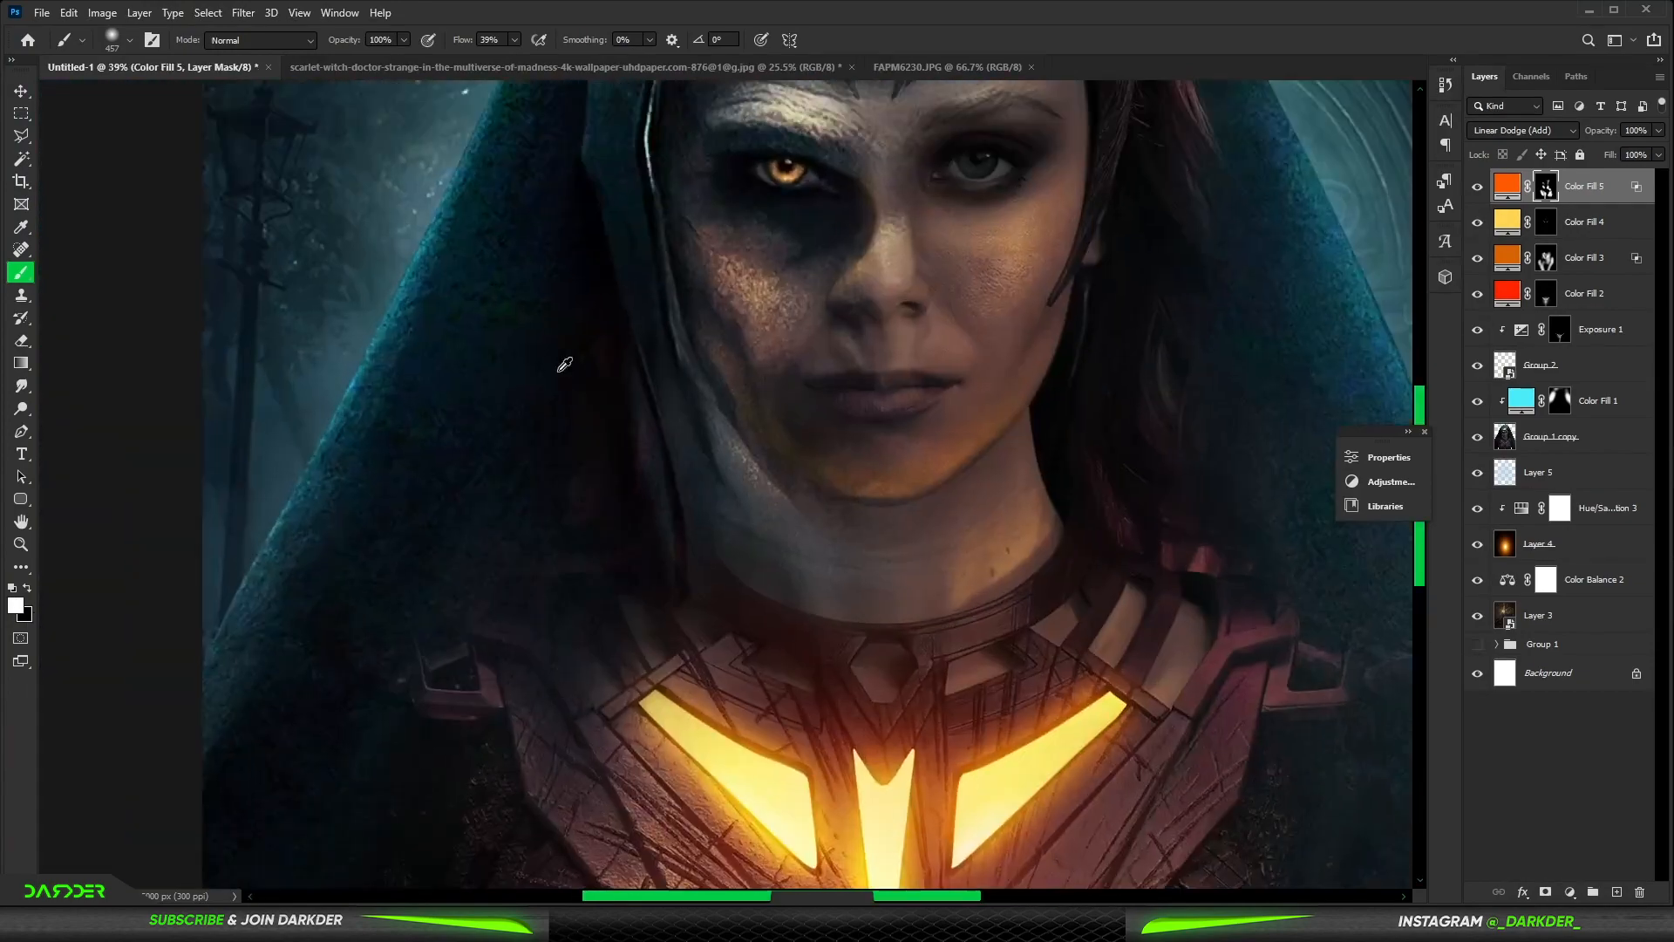
{"action": "left_click_drag", "start_coordinate": [890, 253], "coordinate": [912, 335]}
{"action": "left_click_drag", "start_coordinate": [859, 130], "coordinate": [887, 248]}
{"action": "key", "text": "x"}
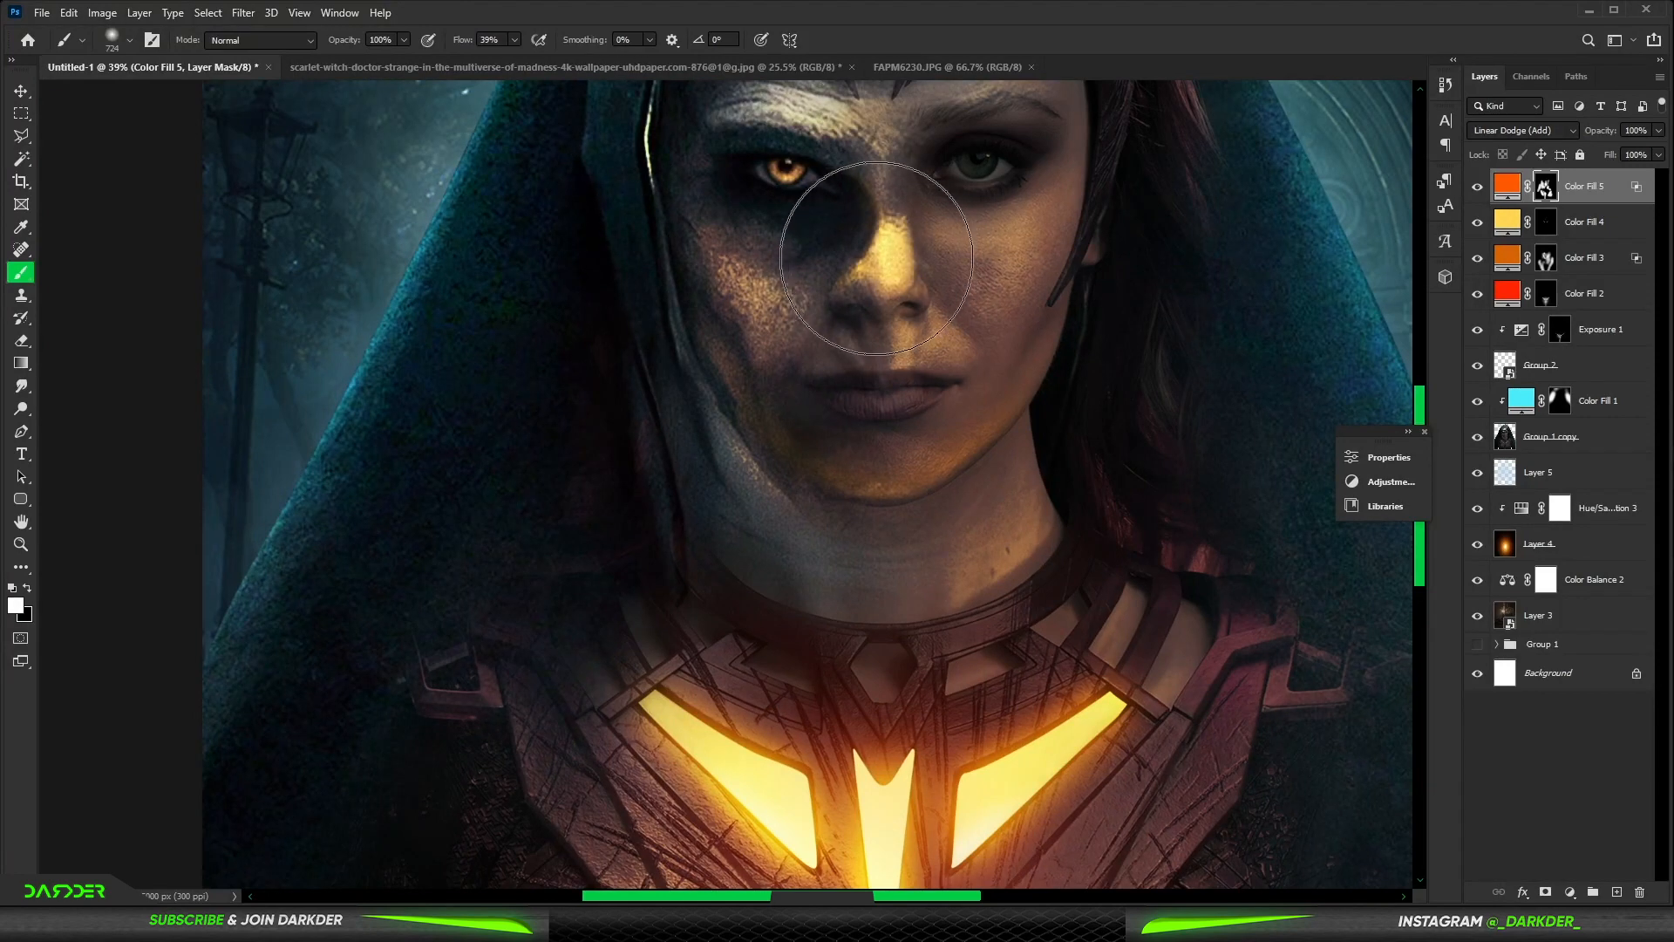
{"action": "scroll", "coordinate": [772, 295], "scroll_direction": "down", "scroll_amount": 5}
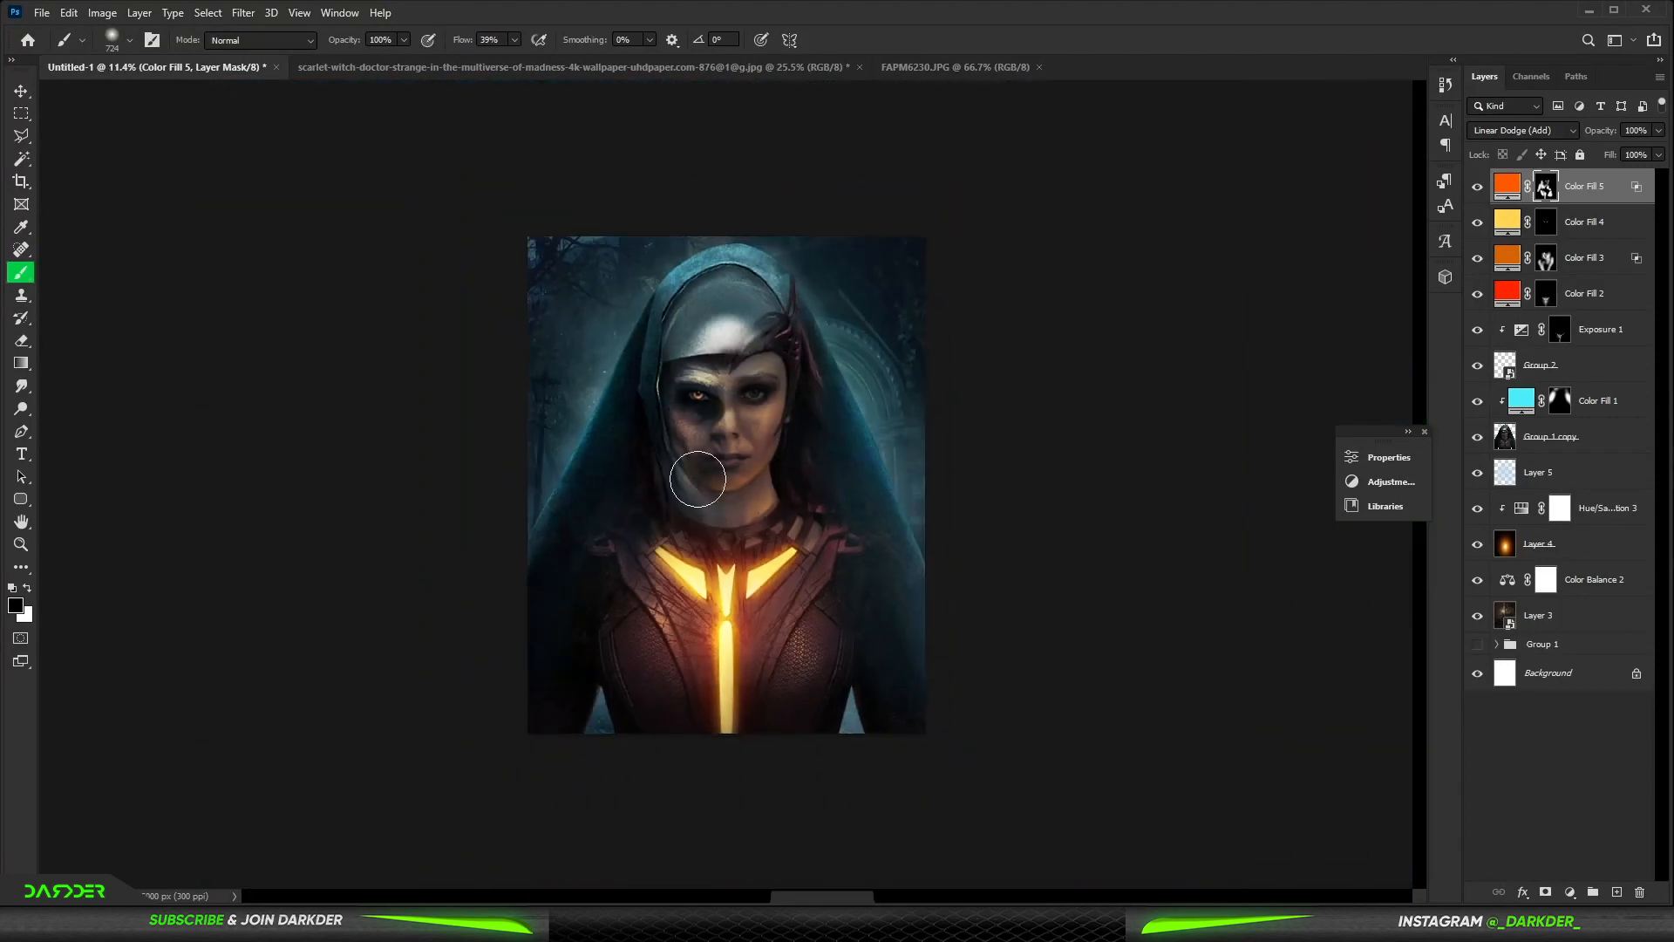
Step: On a new layer, stamp smoke in a sampled muted teal with the 4994 smoke brush around the figure's side and lower edge
{"action": "left_click", "coordinate": [1615, 893]}
{"action": "key", "text": "x"}
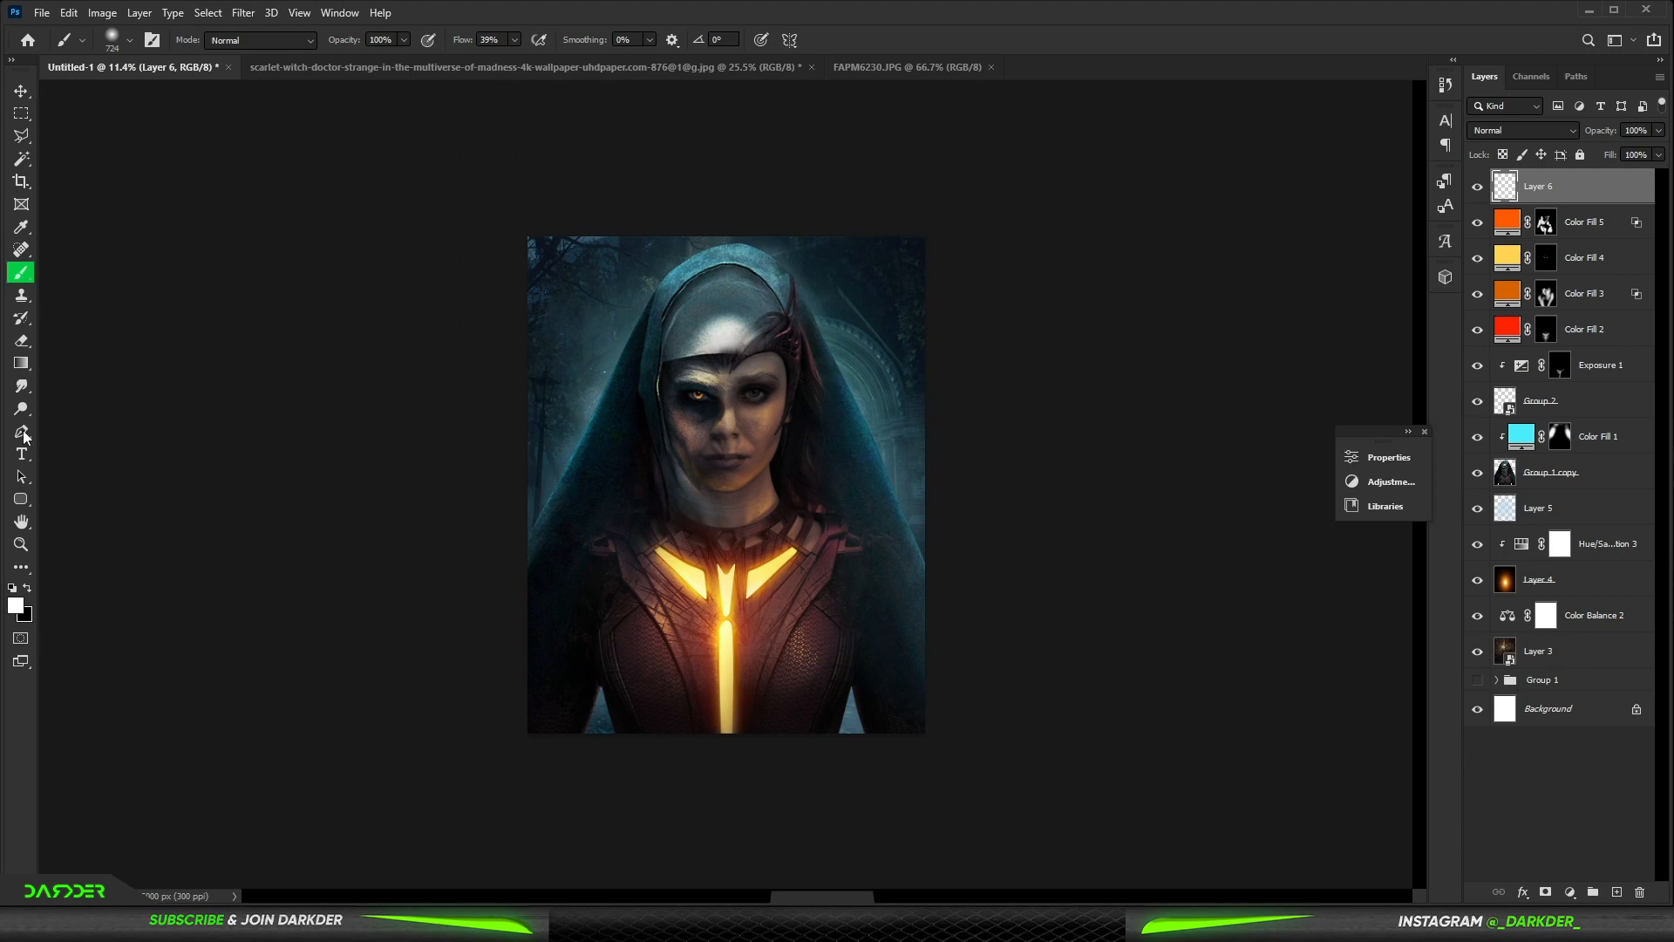
{"action": "left_click", "coordinate": [560, 403], "text": "alt"}
{"action": "right_click", "coordinate": [607, 448]}
{"action": "left_click", "coordinate": [835, 724]}
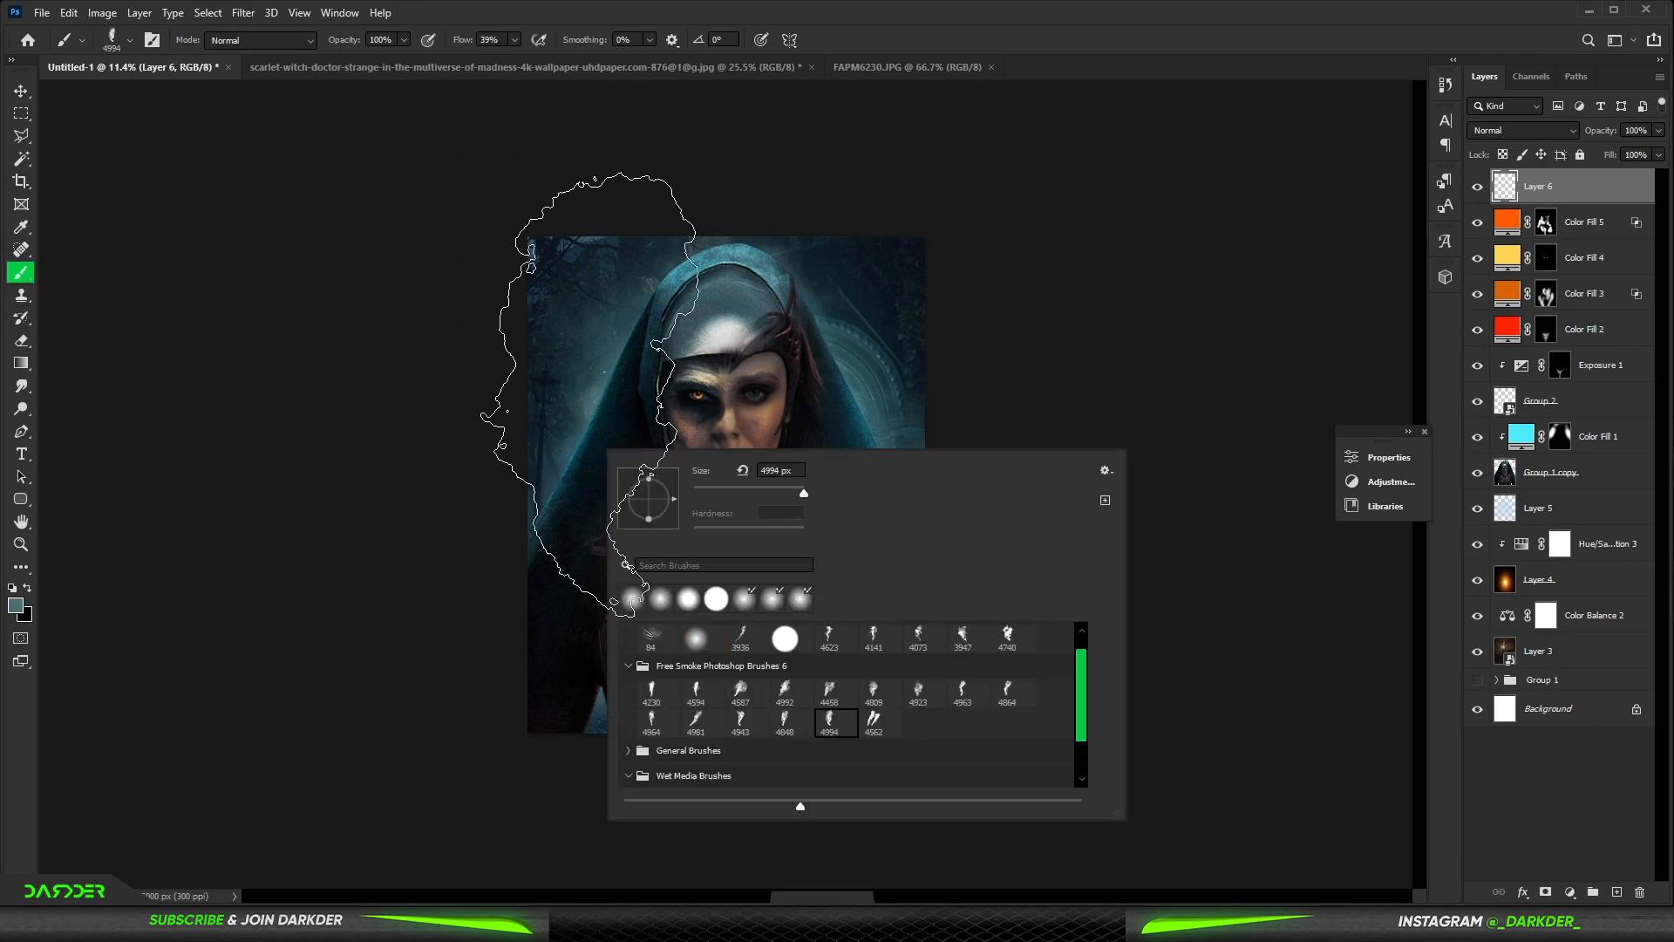
{"action": "left_click", "coordinate": [549, 384]}
{"action": "left_click_drag", "start_coordinate": [594, 821], "coordinate": [562, 863]}
{"action": "scroll", "coordinate": [562, 863], "scroll_direction": "down", "scroll_amount": 1}
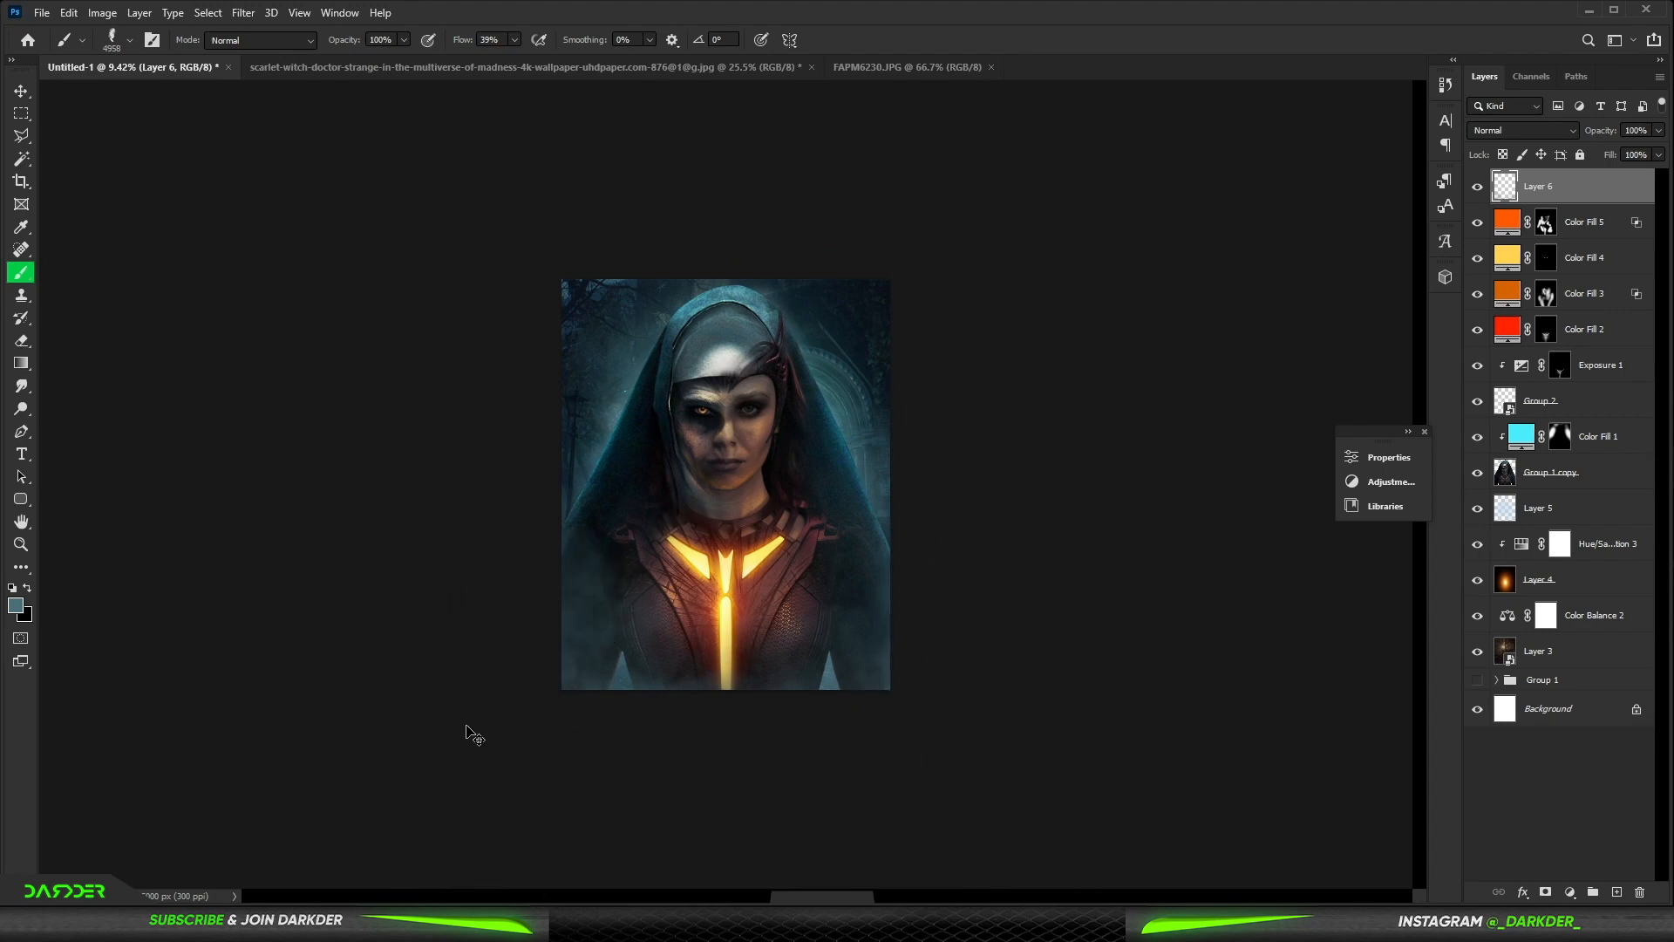
{"action": "key", "text": "v"}
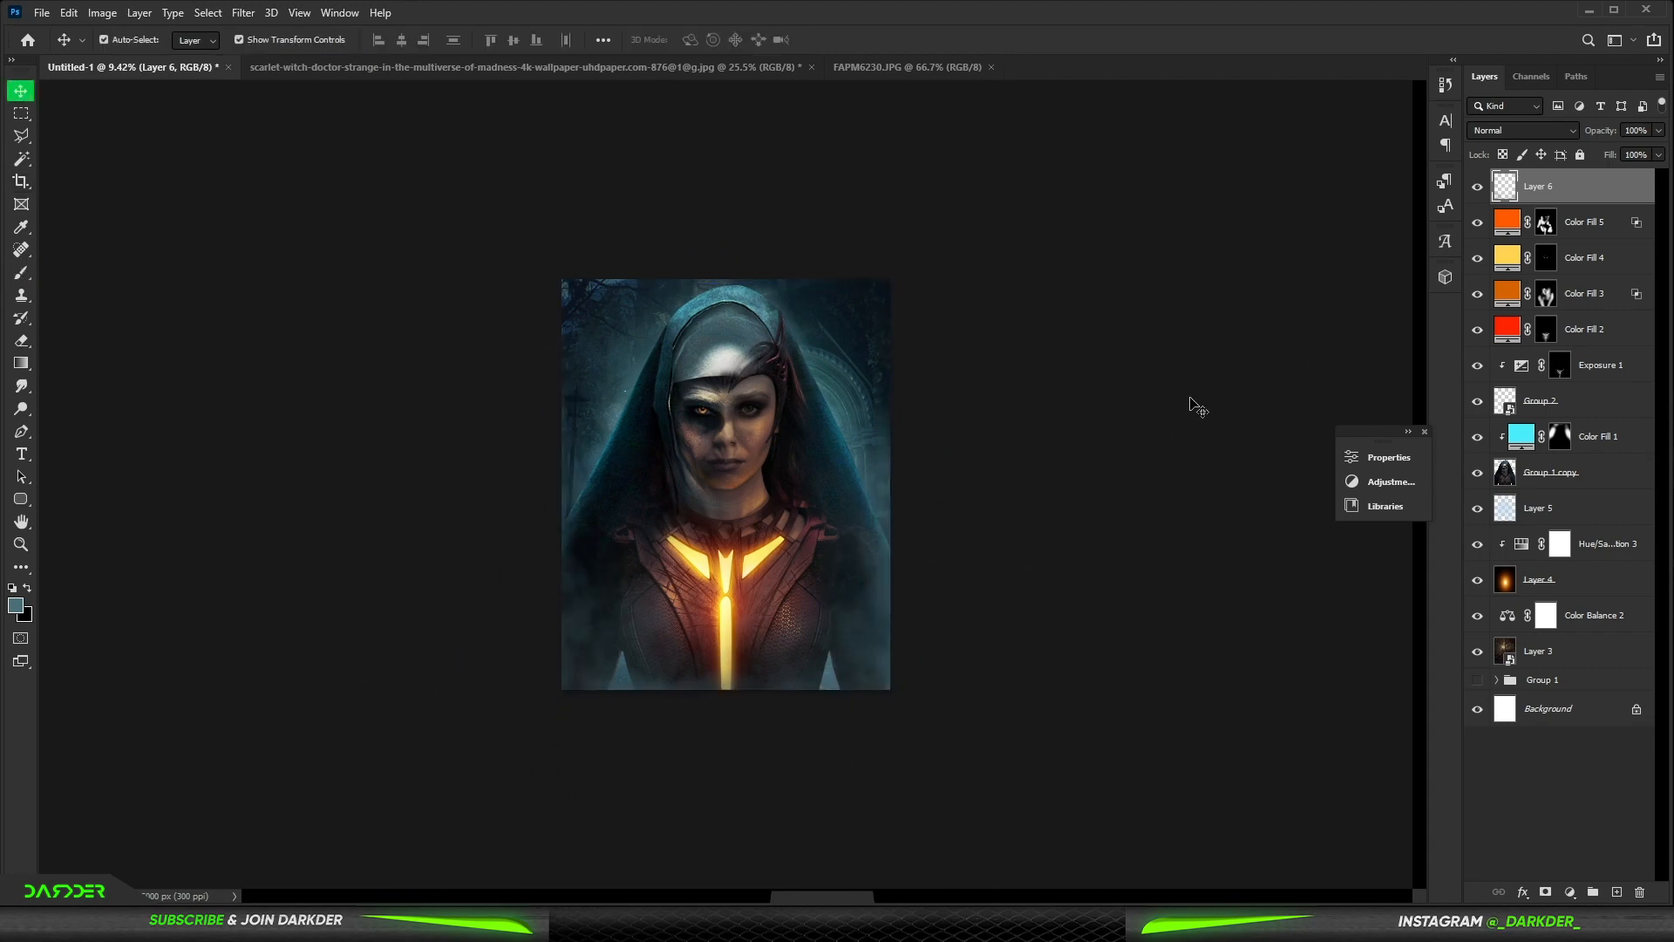
{"action": "left_click", "coordinate": [1196, 404]}
Step: Add an Exposure adjustment clipped above the cyan fill, raise its exposure and invert its mask to black
{"action": "key", "text": "ctrl+plus"}
{"action": "left_click", "coordinate": [1613, 438]}
{"action": "left_click", "coordinate": [1570, 892]}
{"action": "left_click", "coordinate": [1567, 689]}
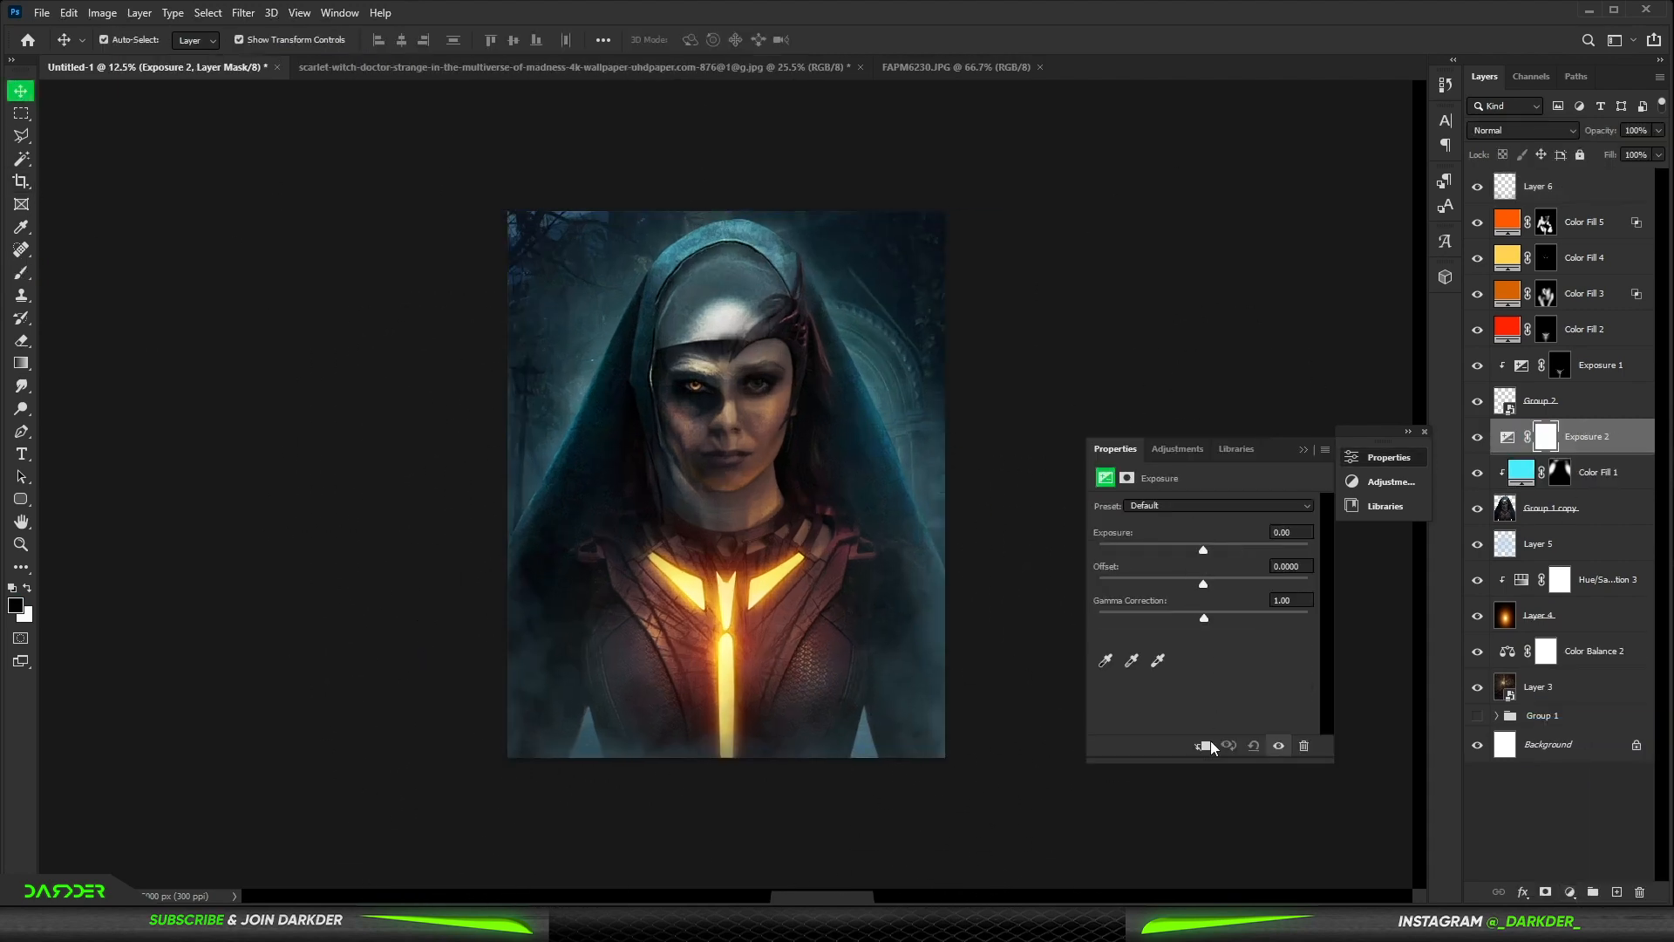
{"action": "left_click", "coordinate": [1204, 745]}
{"action": "left_click_drag", "start_coordinate": [1203, 551], "coordinate": [1231, 552]}
{"action": "left_click", "coordinate": [1304, 449]}
{"action": "key", "text": "ctrl+i"}
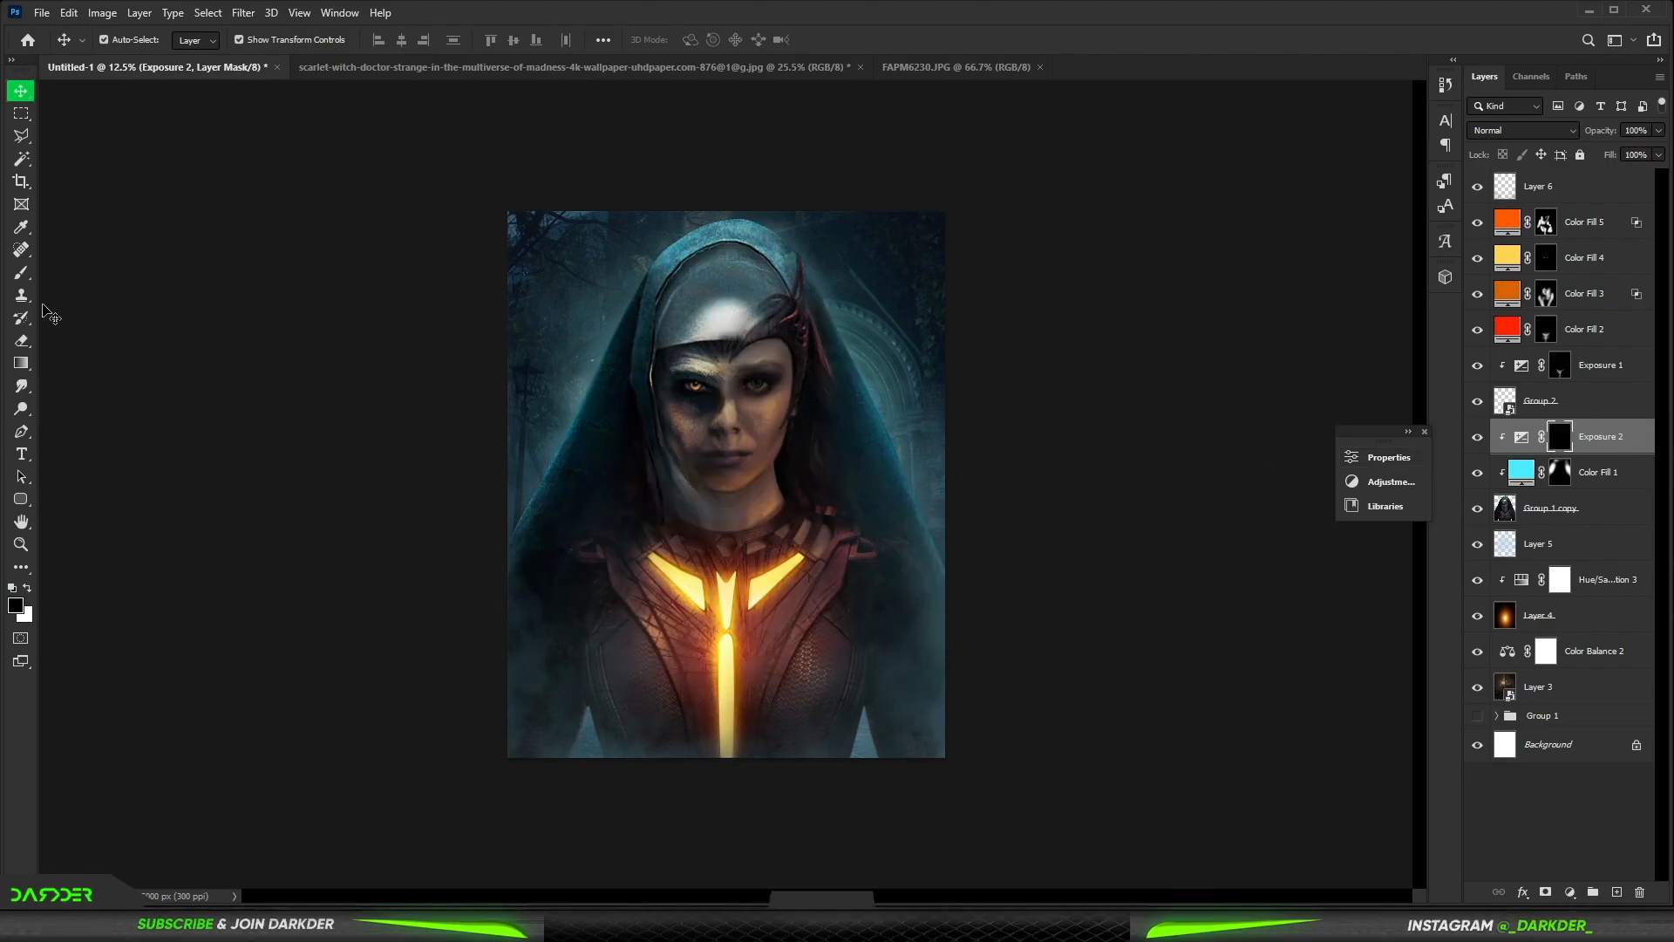
Step: Paint white with a soft round brush on the new Exposure mask to brighten the hood's outer edges
{"action": "left_click", "coordinate": [21, 272]}
{"action": "key", "text": "x"}
{"action": "right_click", "coordinate": [736, 485]}
{"action": "left_click", "coordinate": [803, 579]}
{"action": "left_click", "coordinate": [679, 357]}
{"action": "scroll", "coordinate": [650, 418], "scroll_direction": "up", "scroll_amount": 8}
{"action": "scroll", "coordinate": [561, 327], "scroll_direction": "up", "scroll_amount": 3}
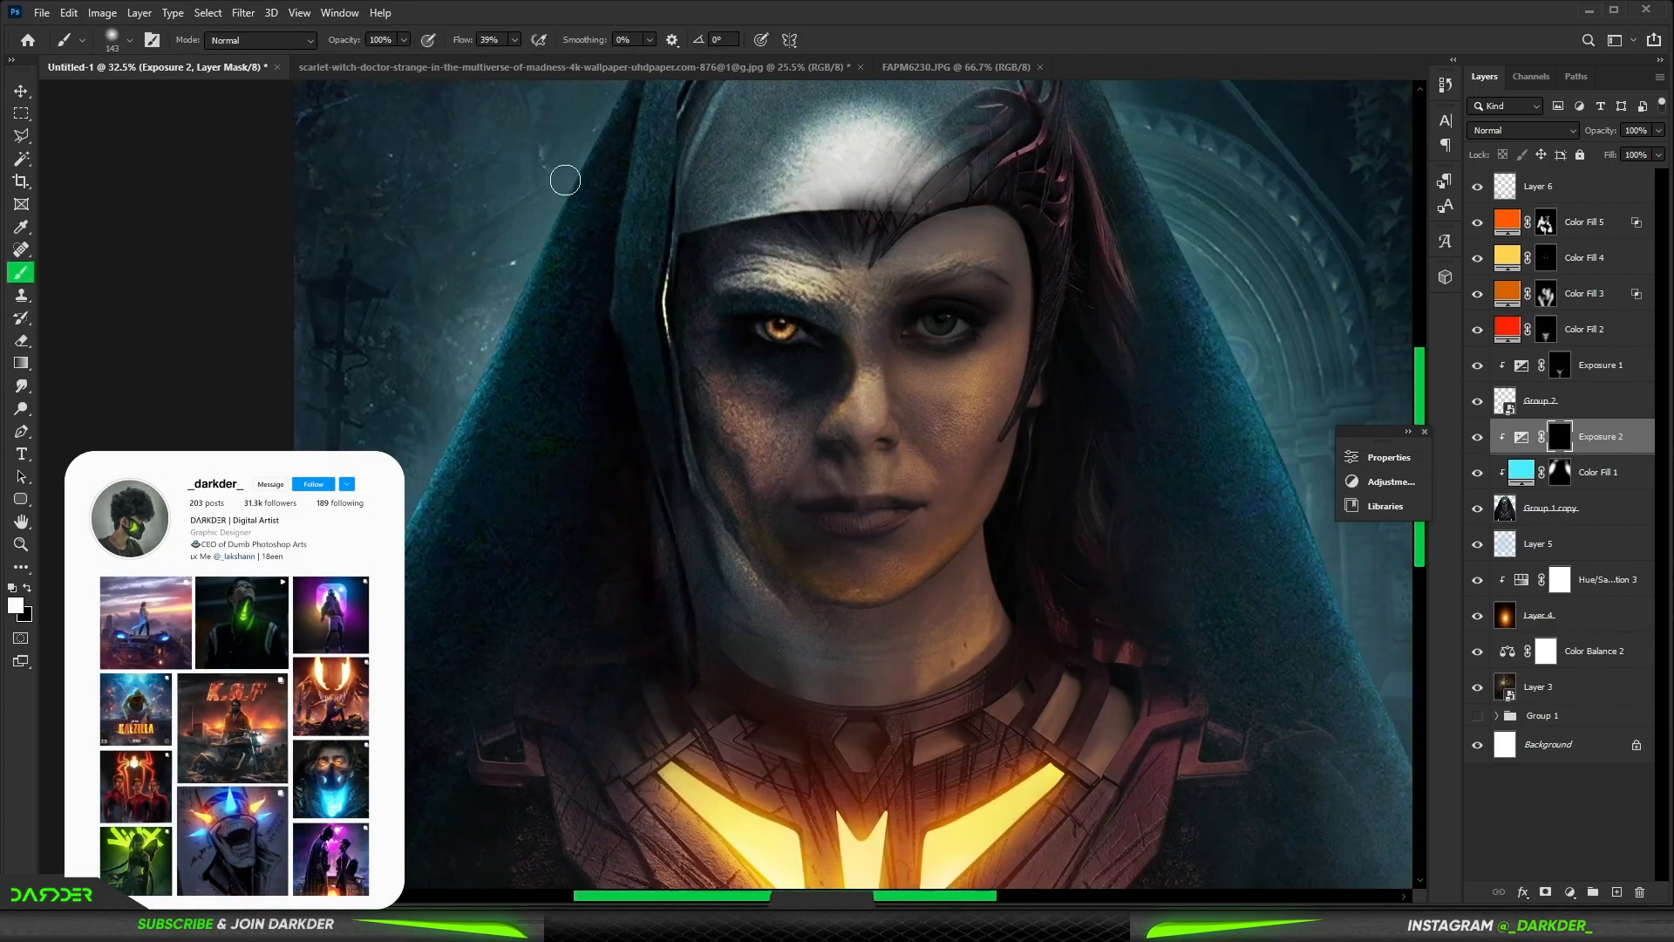
{"action": "scroll", "coordinate": [602, 396], "scroll_direction": "down", "scroll_amount": 7}
{"action": "scroll", "coordinate": [850, 211], "scroll_direction": "up", "scroll_amount": 5}
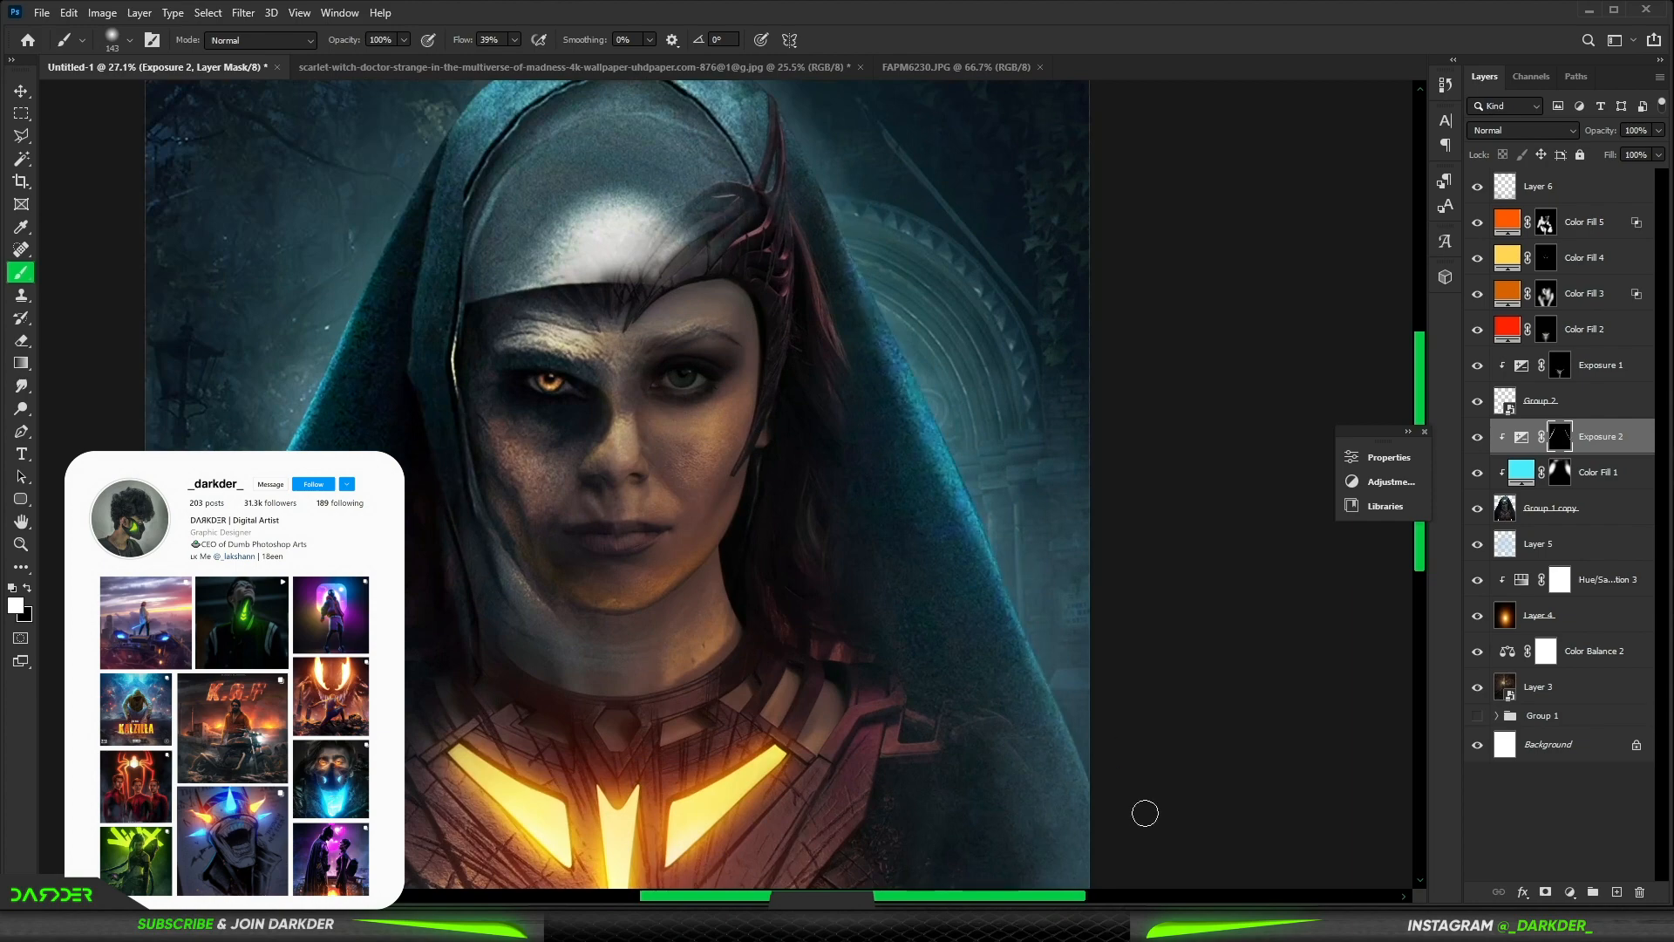
Step: Extend the Exposure mask painting over the top of the hood and down its outer rim to strengthen the teal rim light
{"action": "scroll", "coordinate": [1069, 555], "scroll_direction": "up", "scroll_amount": 5}
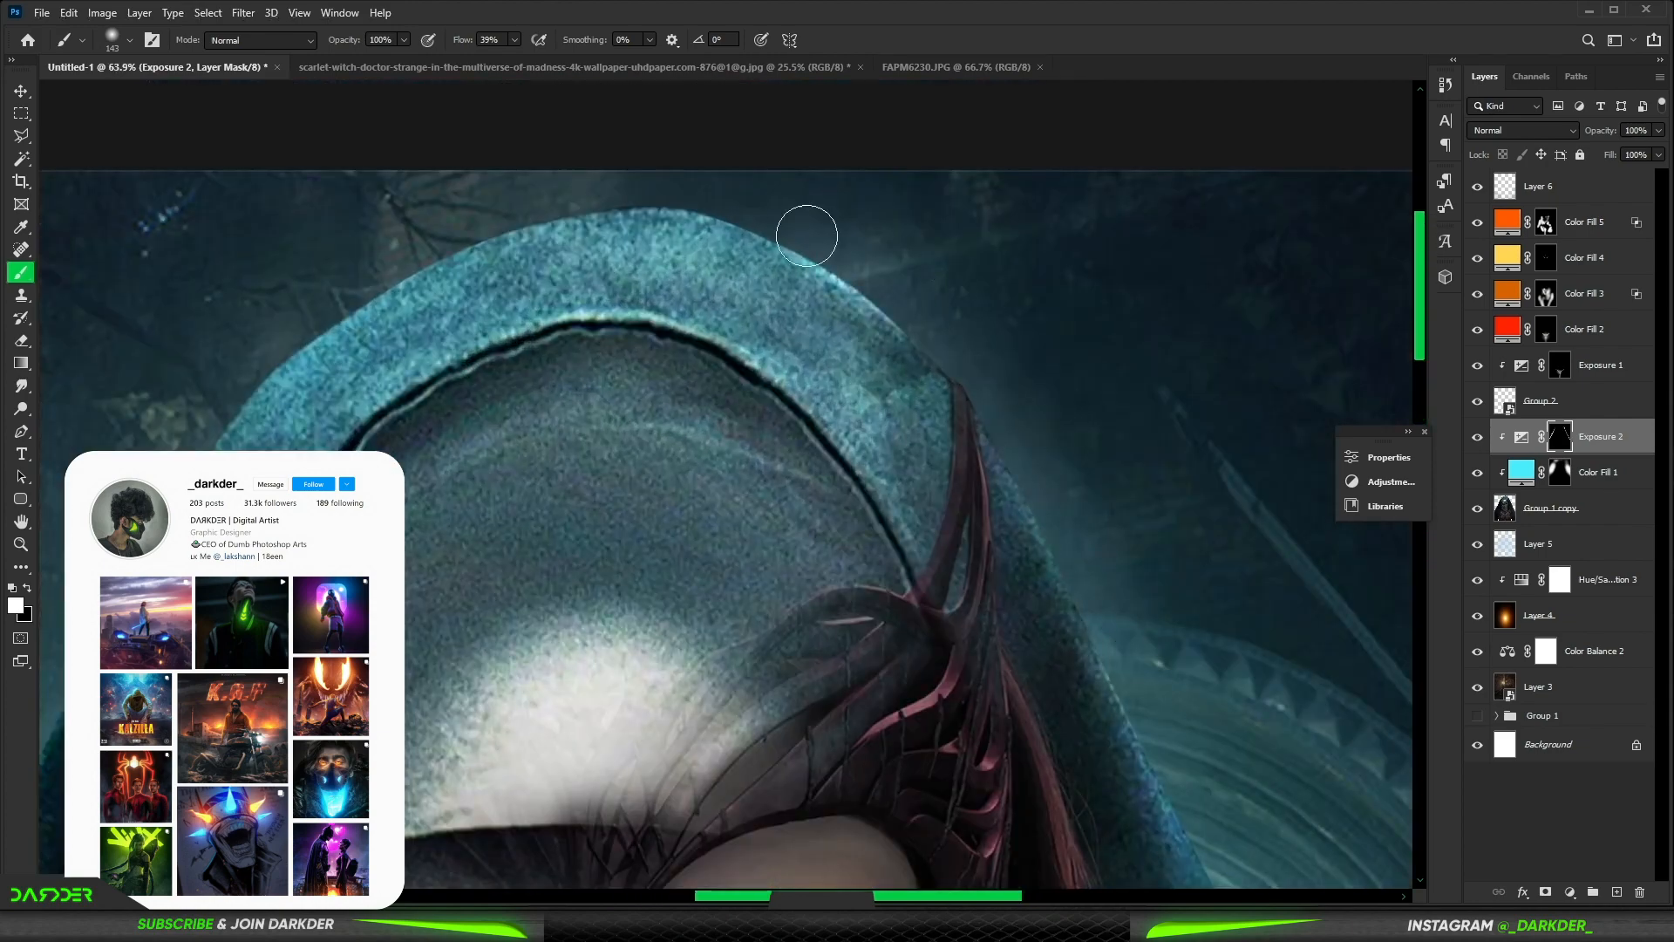
{"action": "scroll", "coordinate": [177, 760], "scroll_direction": "down", "scroll_amount": 1}
{"action": "left_click_drag", "start_coordinate": [177, 760], "coordinate": [247, 406]}
{"action": "mouse_move", "coordinate": [285, 186]}
{"action": "left_mouse_down"}
{"action": "mouse_move", "coordinate": [219, 561]}
{"action": "mouse_move", "coordinate": [311, 194]}
{"action": "left_mouse_up"}
{"action": "key", "text": "x"}
{"action": "scroll", "coordinate": [566, 339], "scroll_direction": "down", "scroll_amount": 3}
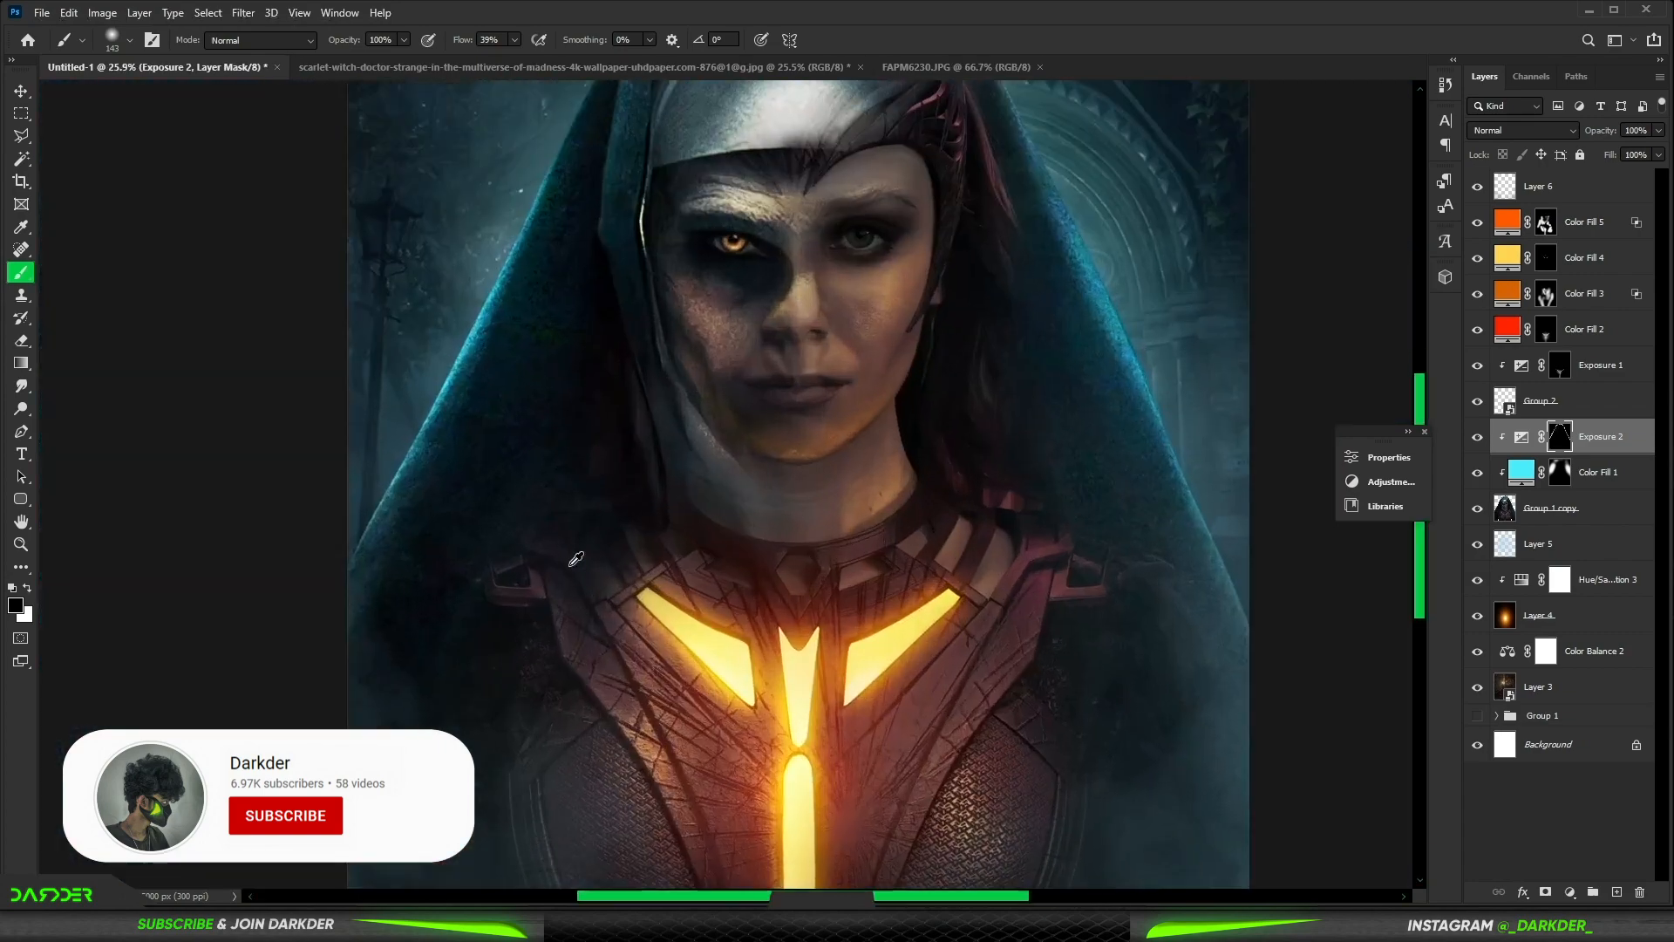
Step: Paint the Exposure mask along the chest armor's diagonal seam to add a bright edge highlight
{"action": "scroll", "coordinate": [566, 338], "scroll_direction": "up", "scroll_amount": 4}
{"action": "key", "text": "x"}
{"action": "mouse_move", "coordinate": [497, 183]}
{"action": "left_mouse_down"}
{"action": "mouse_move", "coordinate": [530, 314]}
{"action": "mouse_move", "coordinate": [766, 750]}
{"action": "left_mouse_up"}
{"action": "left_click_drag", "start_coordinate": [516, 196], "coordinate": [688, 619]}
{"action": "scroll", "coordinate": [685, 628], "scroll_direction": "down", "scroll_amount": 10}
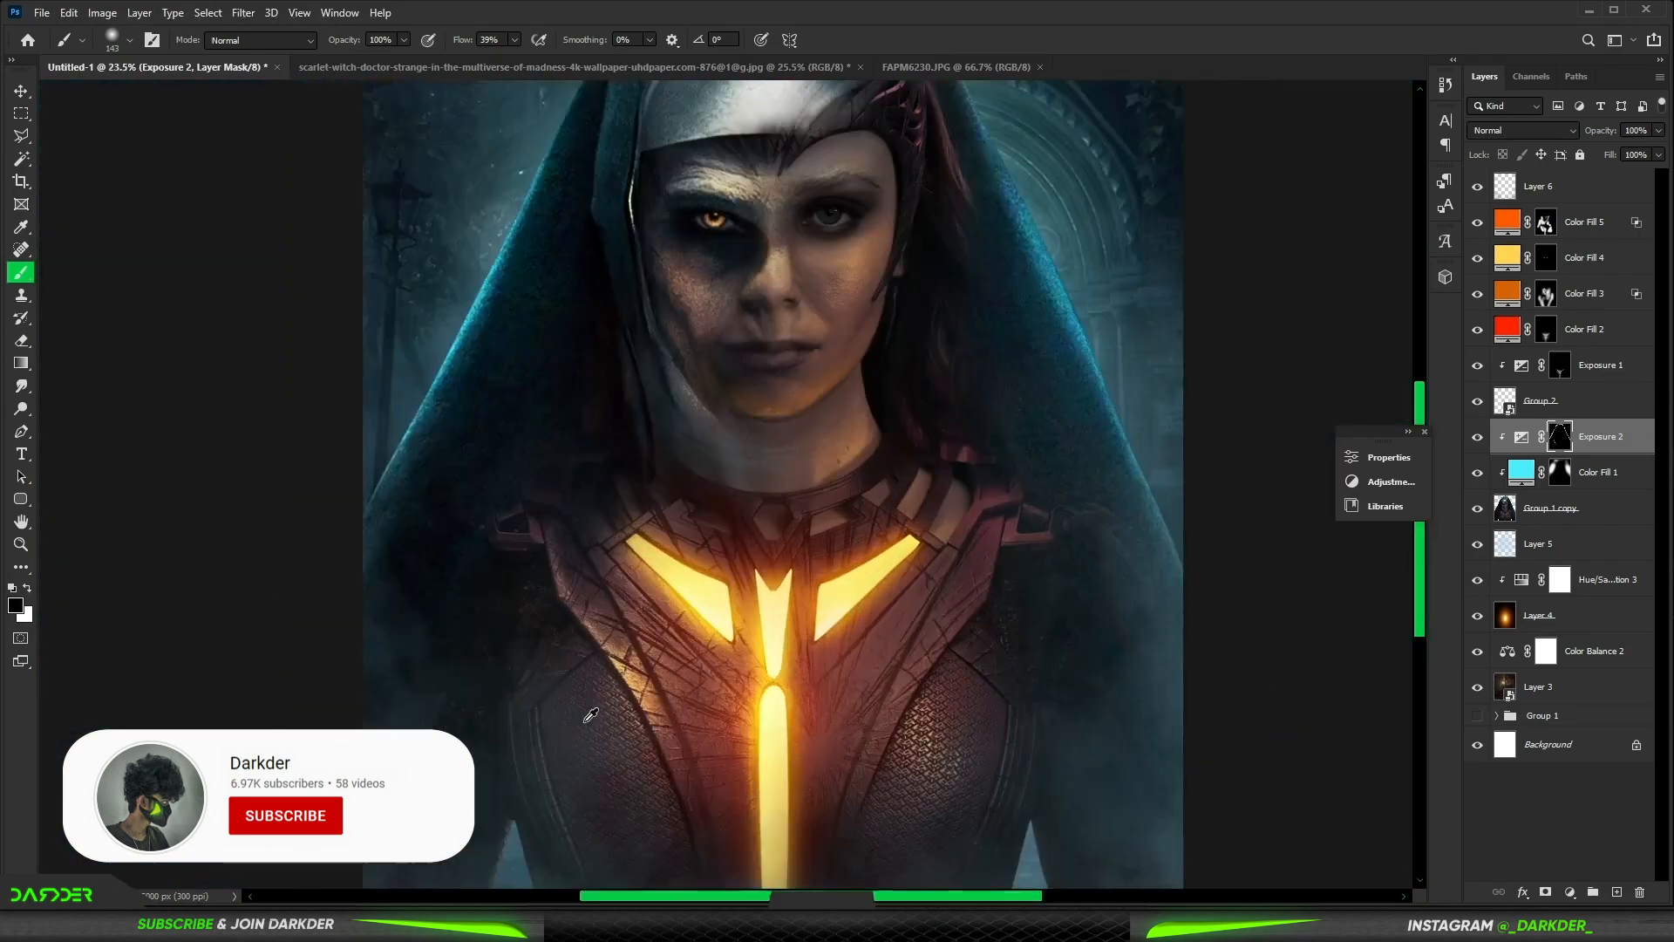
Step: Enlarge the soft brush, lower the flow to 2% and paint the Exposure mask over the neck to brighten the skin
{"action": "scroll", "coordinate": [506, 558], "scroll_direction": "up", "scroll_amount": 13}
{"action": "key", "text": "bracketright"}
{"action": "key", "text": "bracketright"}
{"action": "key", "text": "bracketright"}
{"action": "key", "text": "bracketright"}
{"action": "key", "text": "bracketright"}
{"action": "key", "text": "bracketright"}
{"action": "key", "text": "bracketright"}
{"action": "key", "text": "x"}
{"action": "scroll", "coordinate": [554, 506], "scroll_direction": "down", "scroll_amount": 8}
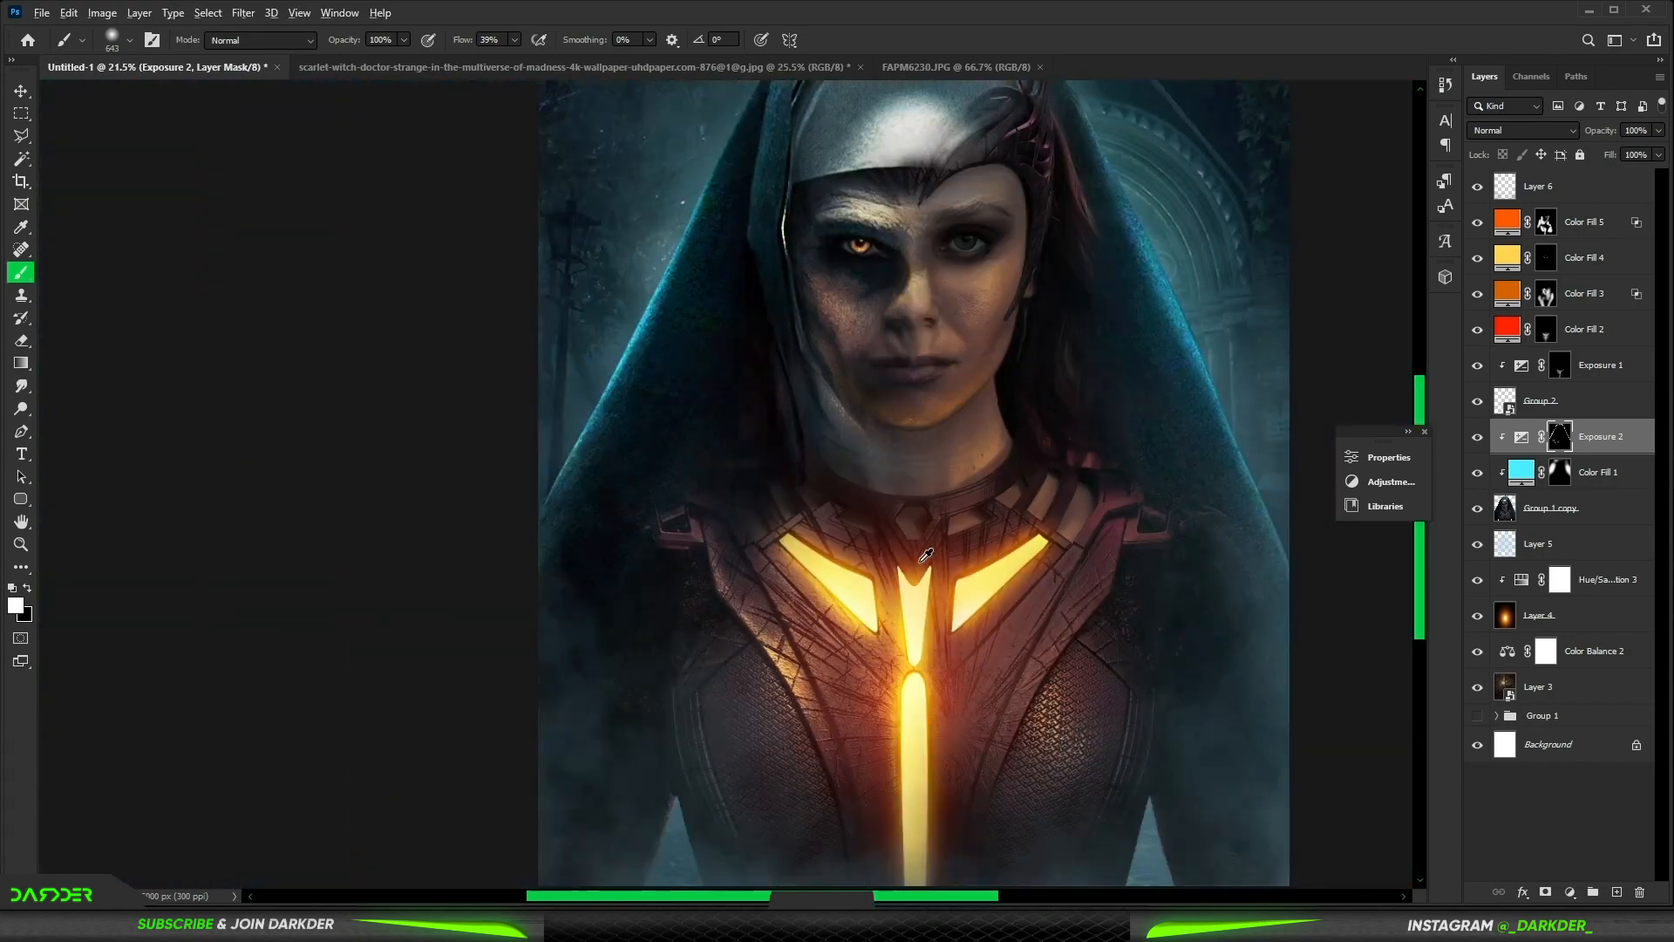
{"action": "scroll", "coordinate": [1002, 462], "scroll_direction": "up", "scroll_amount": 4}
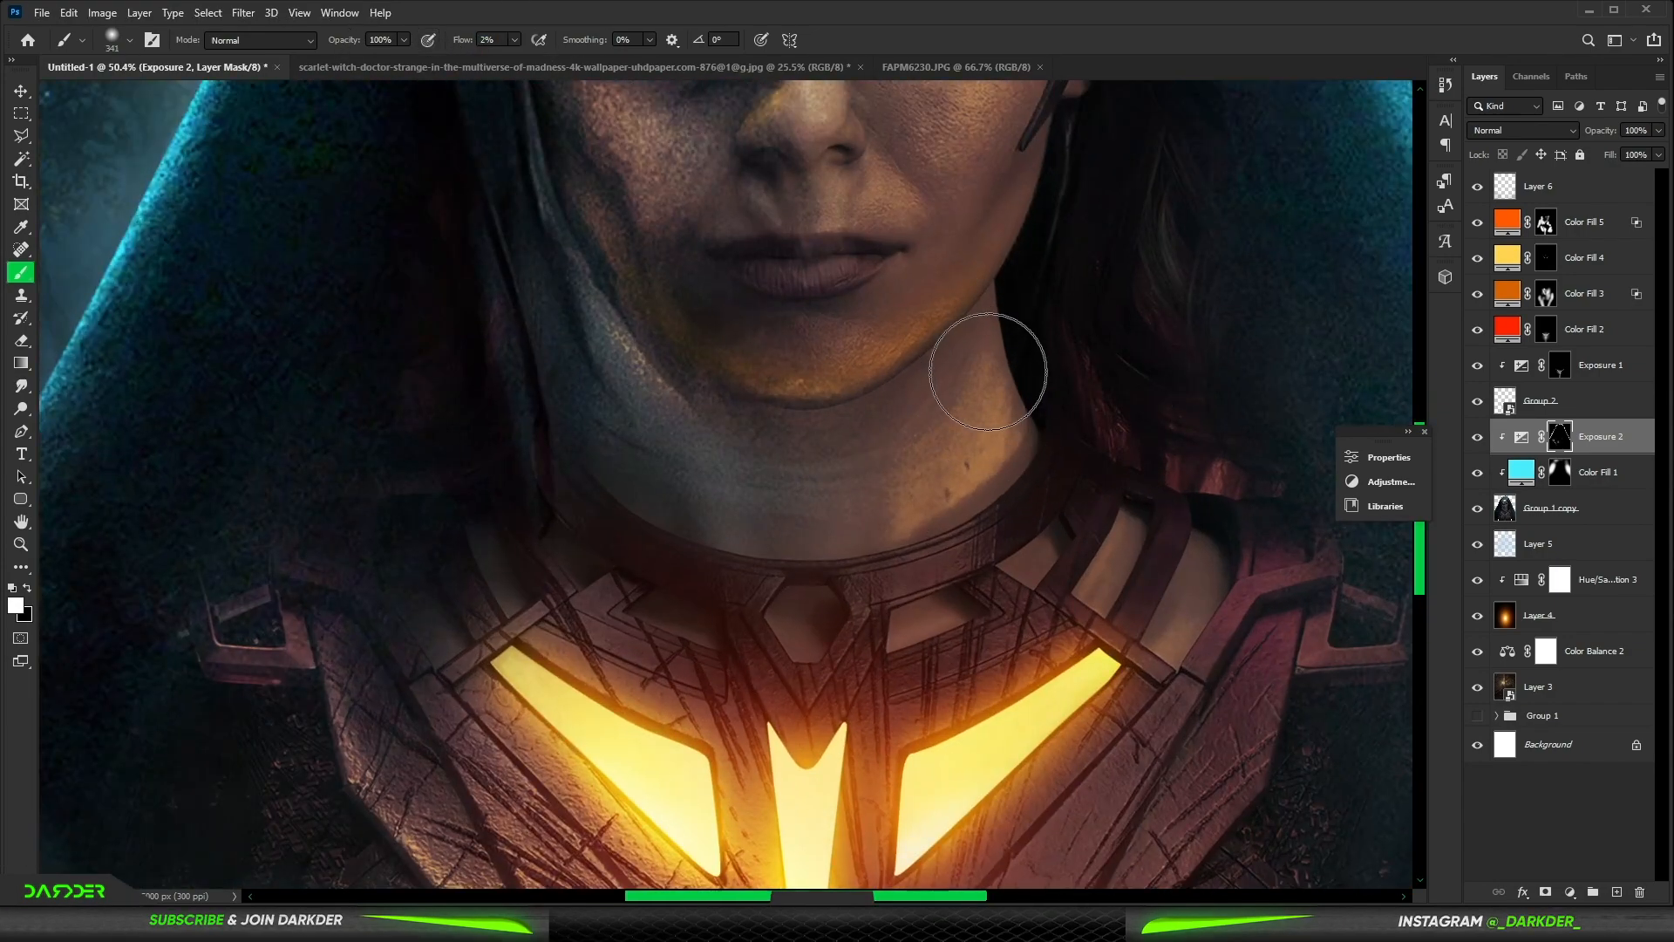
{"action": "scroll", "coordinate": [988, 371], "scroll_direction": "down", "scroll_amount": 3}
Step: Raise the brush flow to 14% and paint the Exposure mask along the chin and jawline with a small brush
{"action": "scroll", "coordinate": [976, 305], "scroll_direction": "up", "scroll_amount": 7}
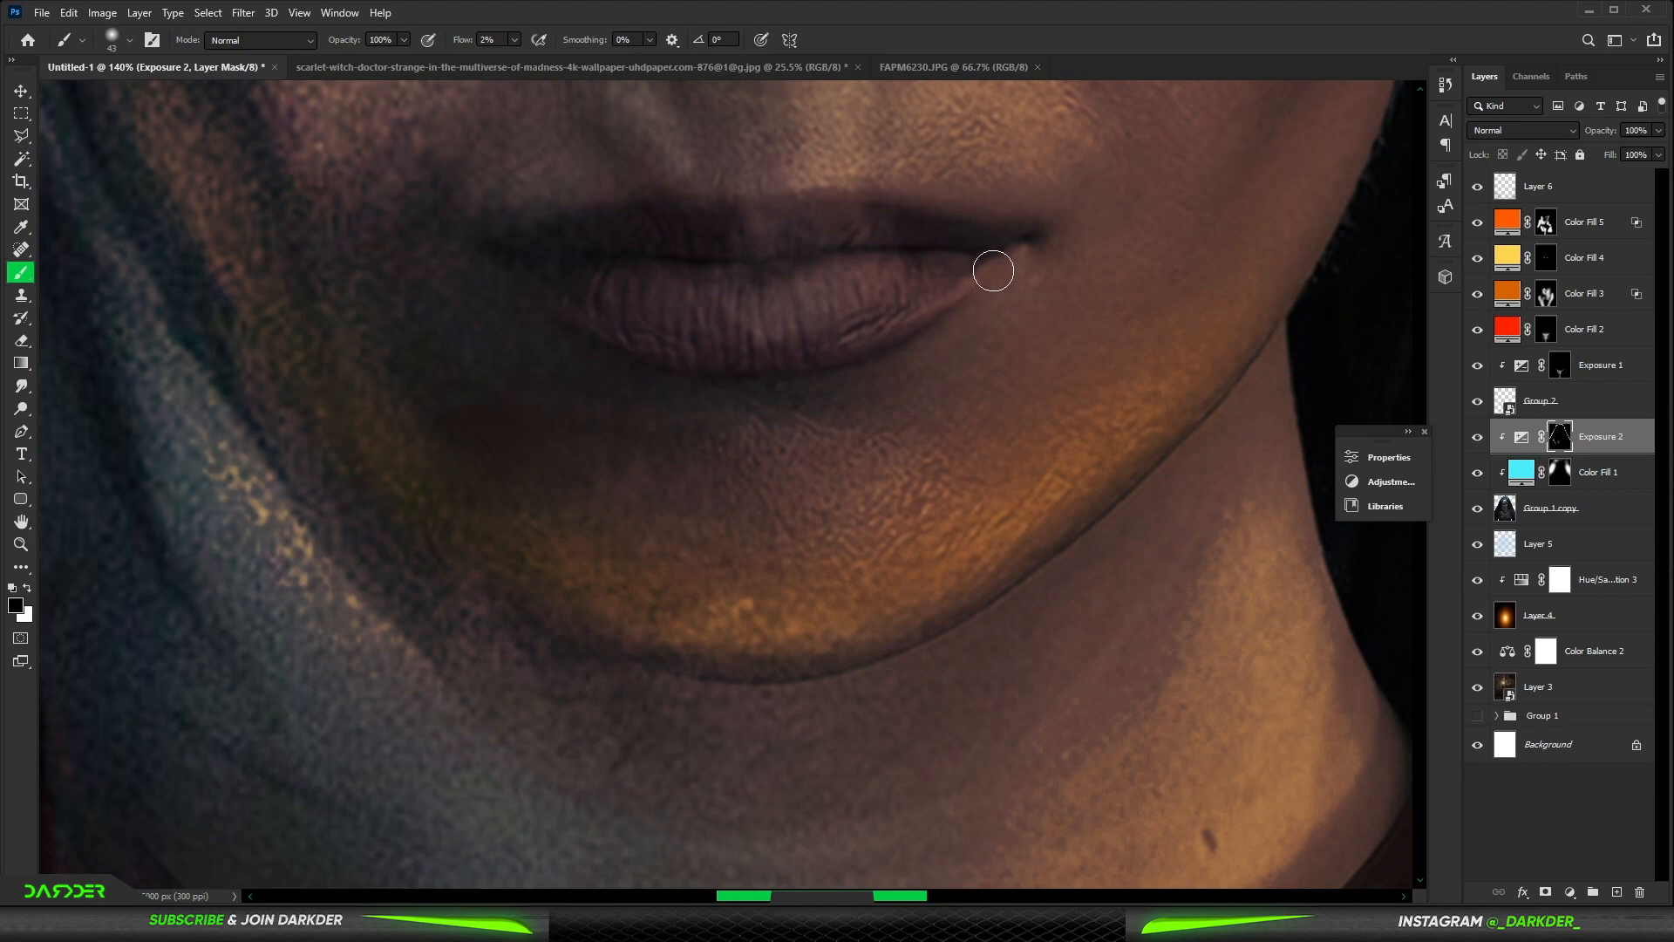
{"action": "left_click_drag", "start_coordinate": [590, 531], "coordinate": [508, 567]}
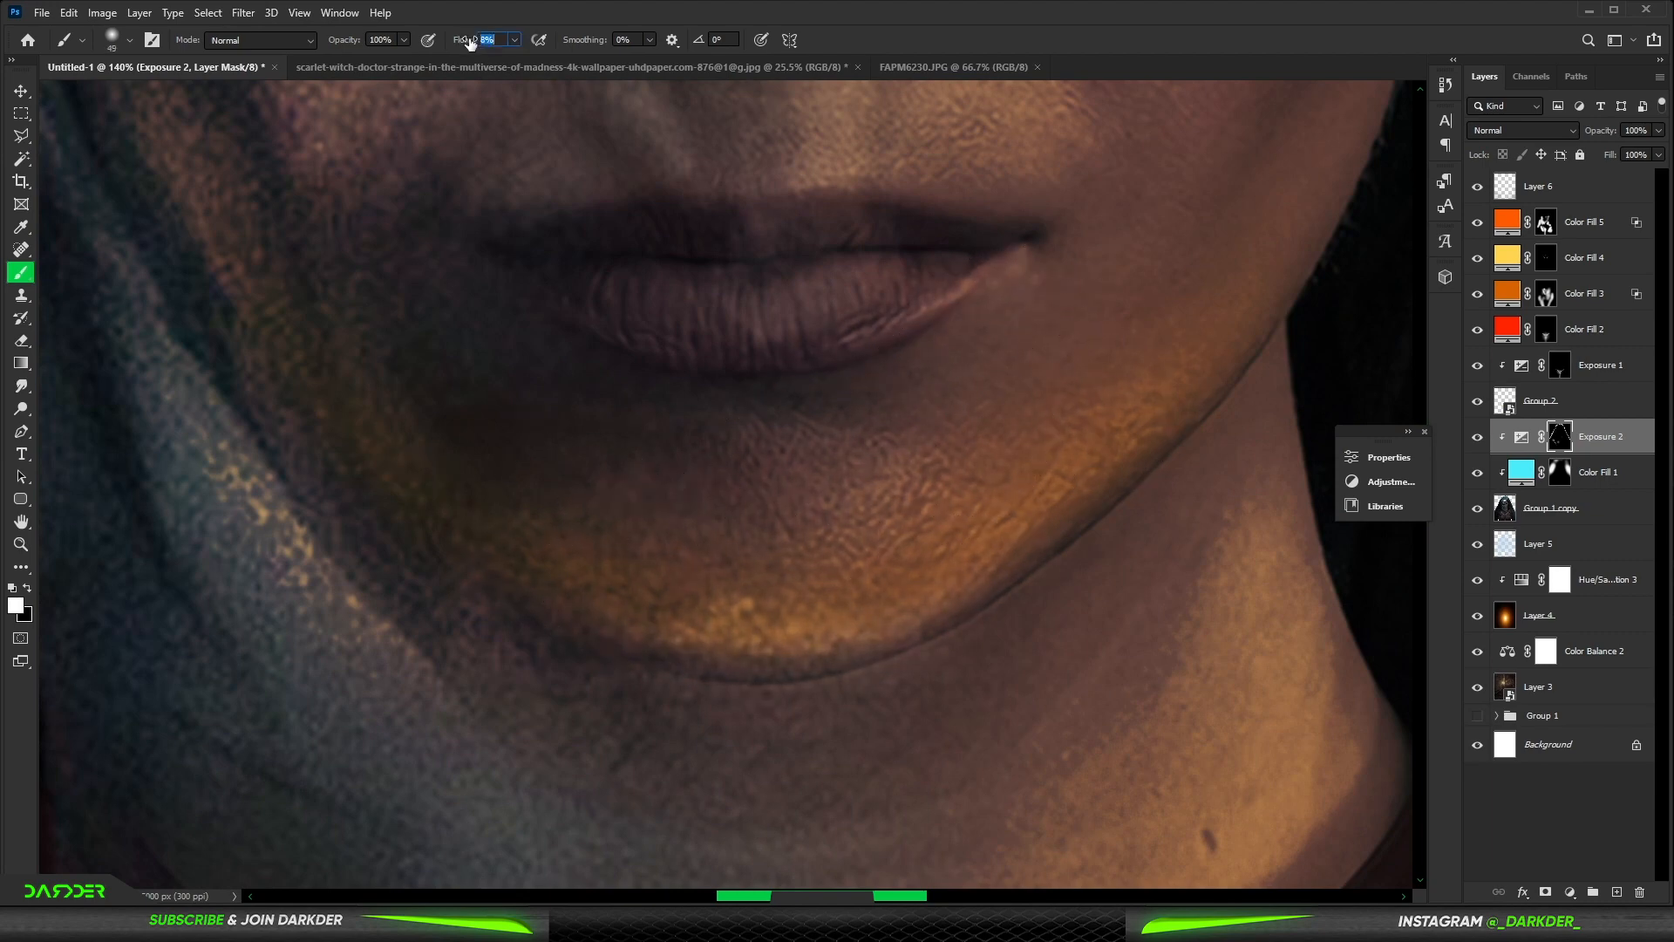
{"action": "type", "text": "14"}
{"action": "mouse_move", "coordinate": [1029, 551]}
{"action": "left_mouse_down"}
{"action": "mouse_move", "coordinate": [892, 622]}
{"action": "mouse_move", "coordinate": [715, 639]}
{"action": "mouse_move", "coordinate": [449, 545]}
{"action": "mouse_move", "coordinate": [415, 501]}
{"action": "left_mouse_up"}
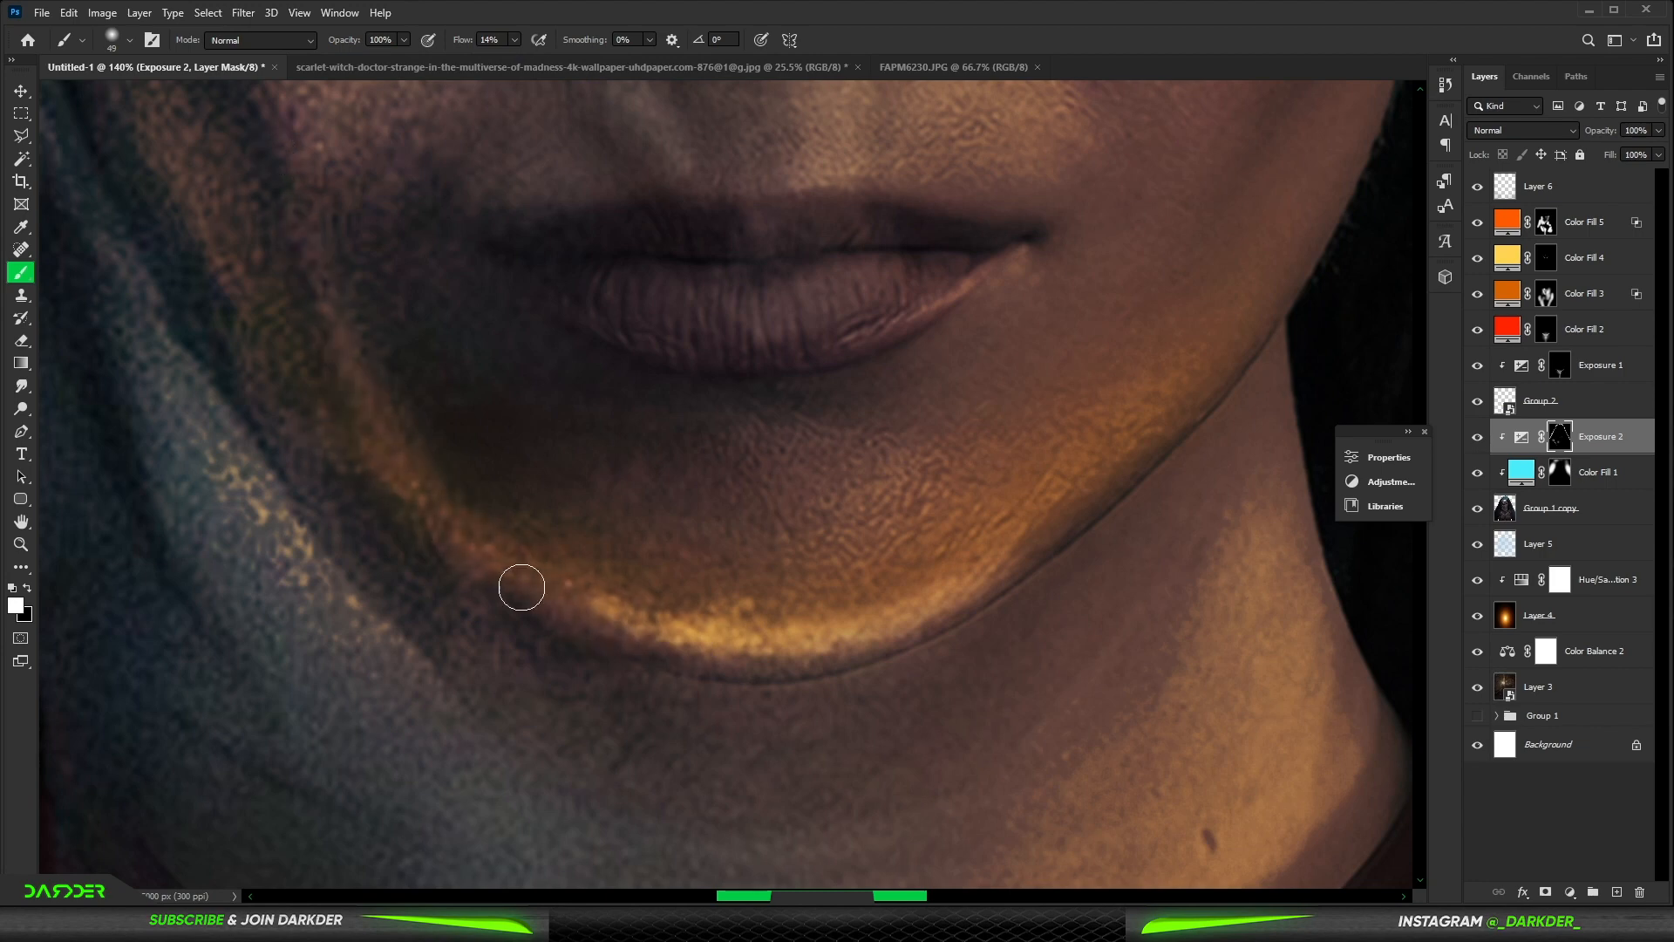
{"action": "mouse_move", "coordinate": [521, 587]}
{"action": "left_mouse_down"}
{"action": "mouse_move", "coordinate": [879, 616]}
{"action": "mouse_move", "coordinate": [1196, 408]}
{"action": "mouse_move", "coordinate": [1352, 168]}
{"action": "mouse_move", "coordinate": [1292, 266]}
{"action": "mouse_move", "coordinate": [762, 660]}
{"action": "left_mouse_up"}
{"action": "scroll", "coordinate": [727, 630], "scroll_direction": "down", "scroll_amount": 6}
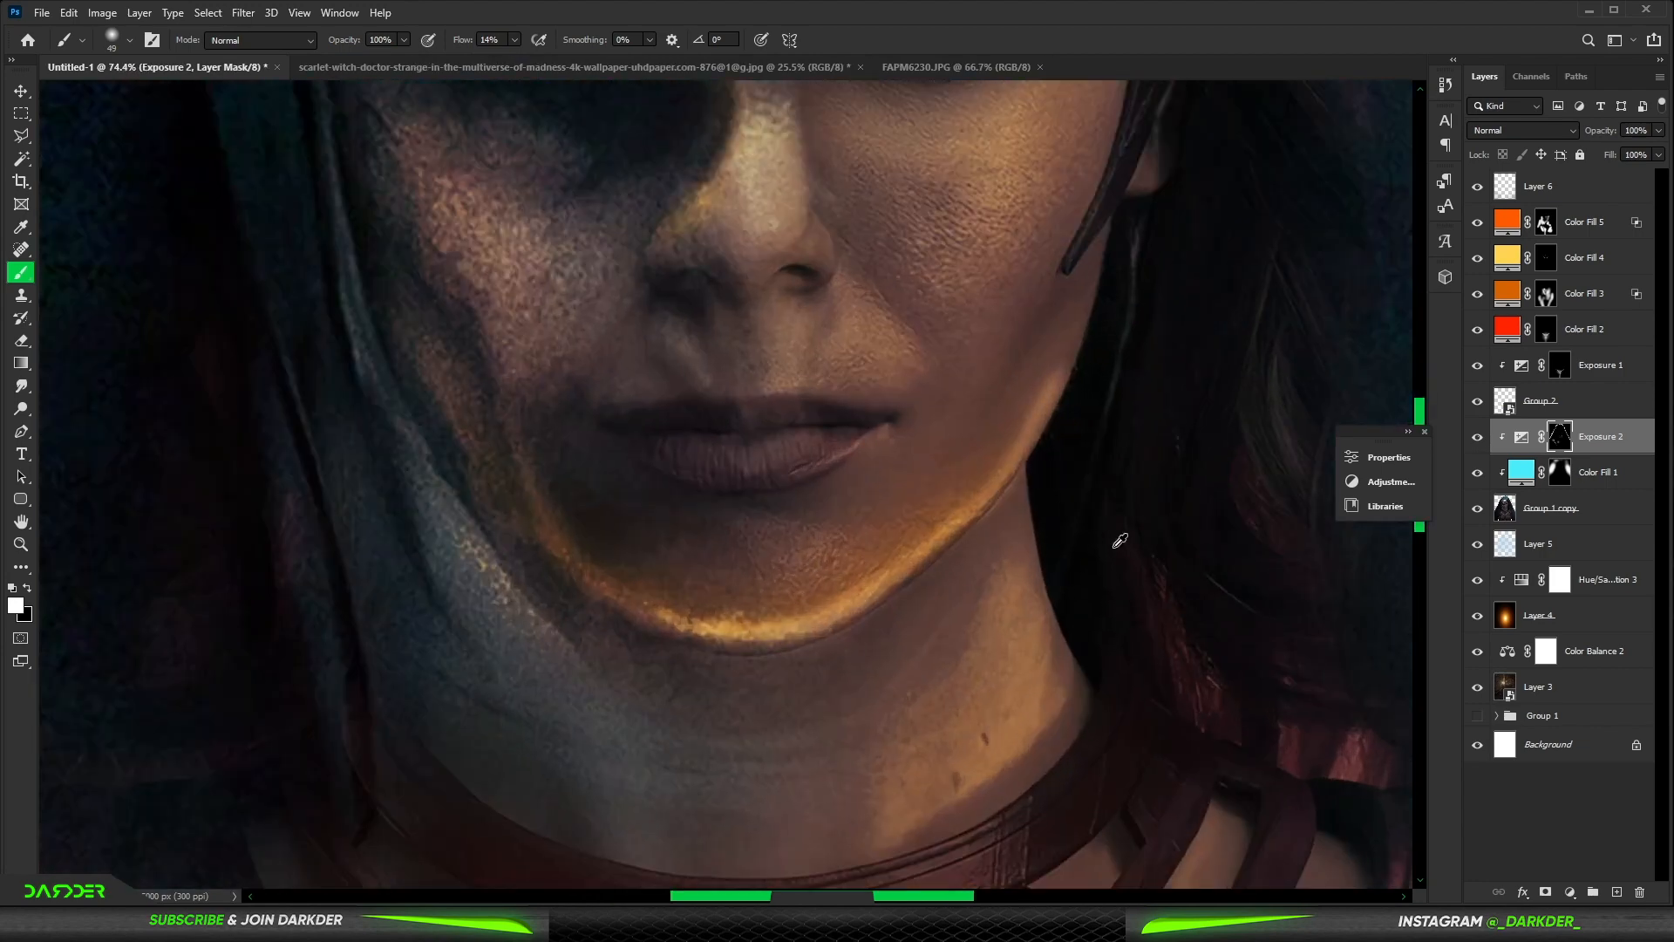
Step: Paint black with a larger brush on the Exposure mask to soften the highlight along the Scarlet Witch side's jaw
{"action": "left_click_drag", "start_coordinate": [1048, 459], "coordinate": [1081, 460]}
{"action": "key", "text": "x"}
{"action": "left_click_drag", "start_coordinate": [1057, 341], "coordinate": [841, 562]}
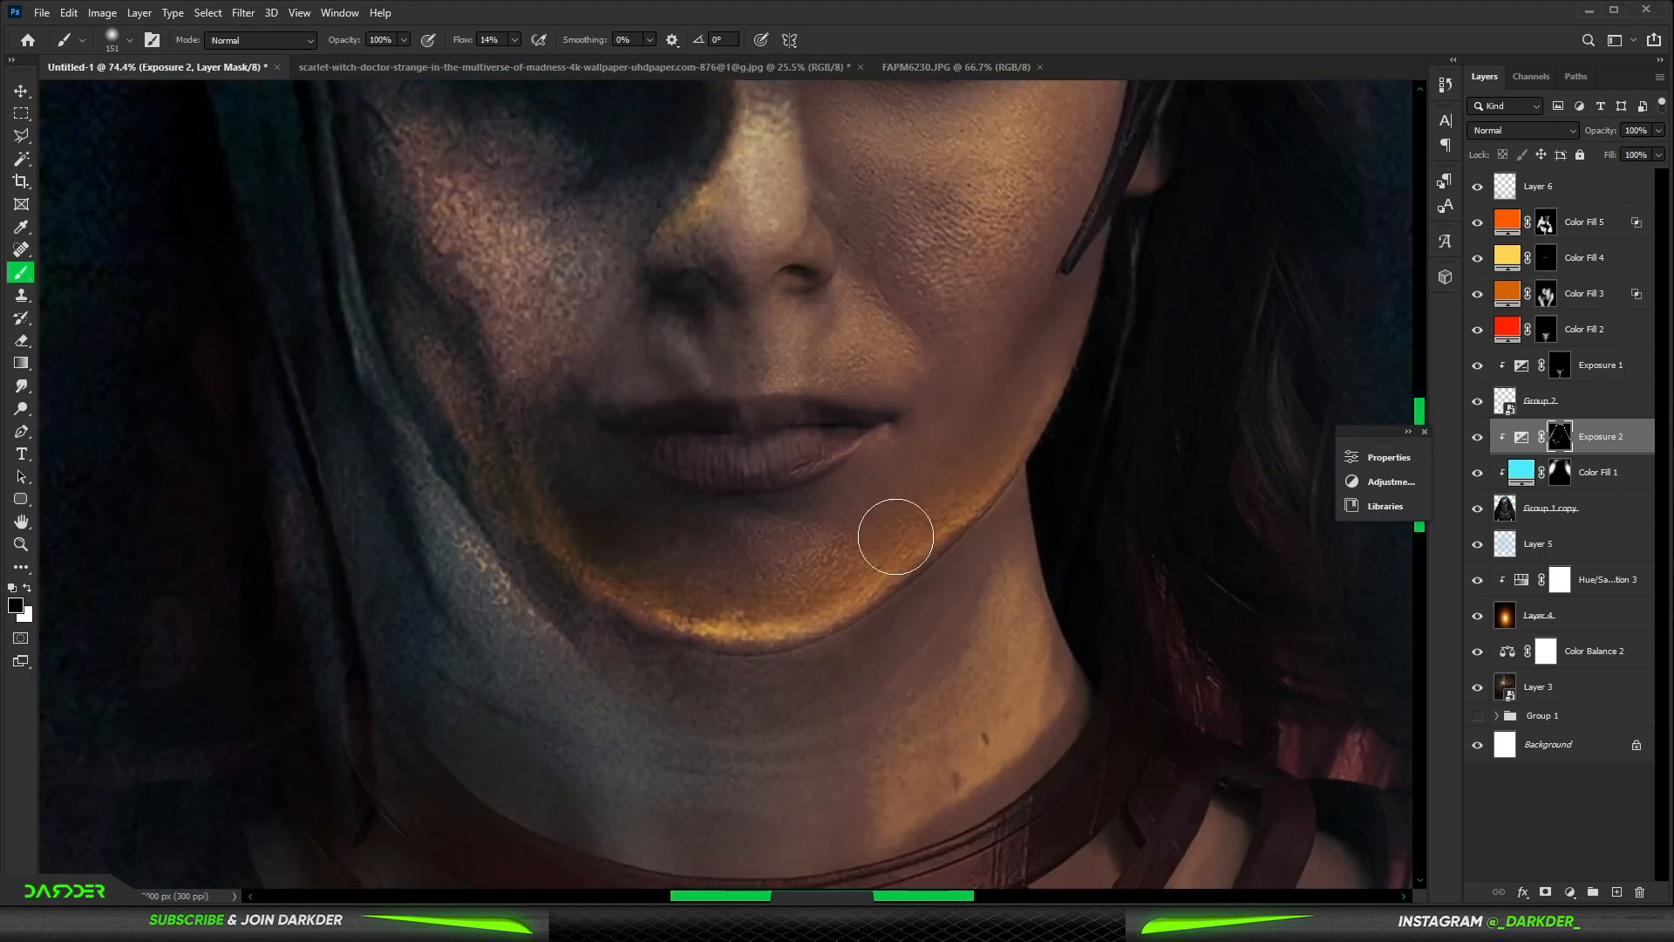
{"action": "scroll", "coordinate": [895, 537], "scroll_direction": "down", "scroll_amount": 5}
Step: Paint white on the Exposure mask along the nun's lower cheek and jaw contour to brighten it
{"action": "scroll", "coordinate": [547, 248], "scroll_direction": "up", "scroll_amount": 6}
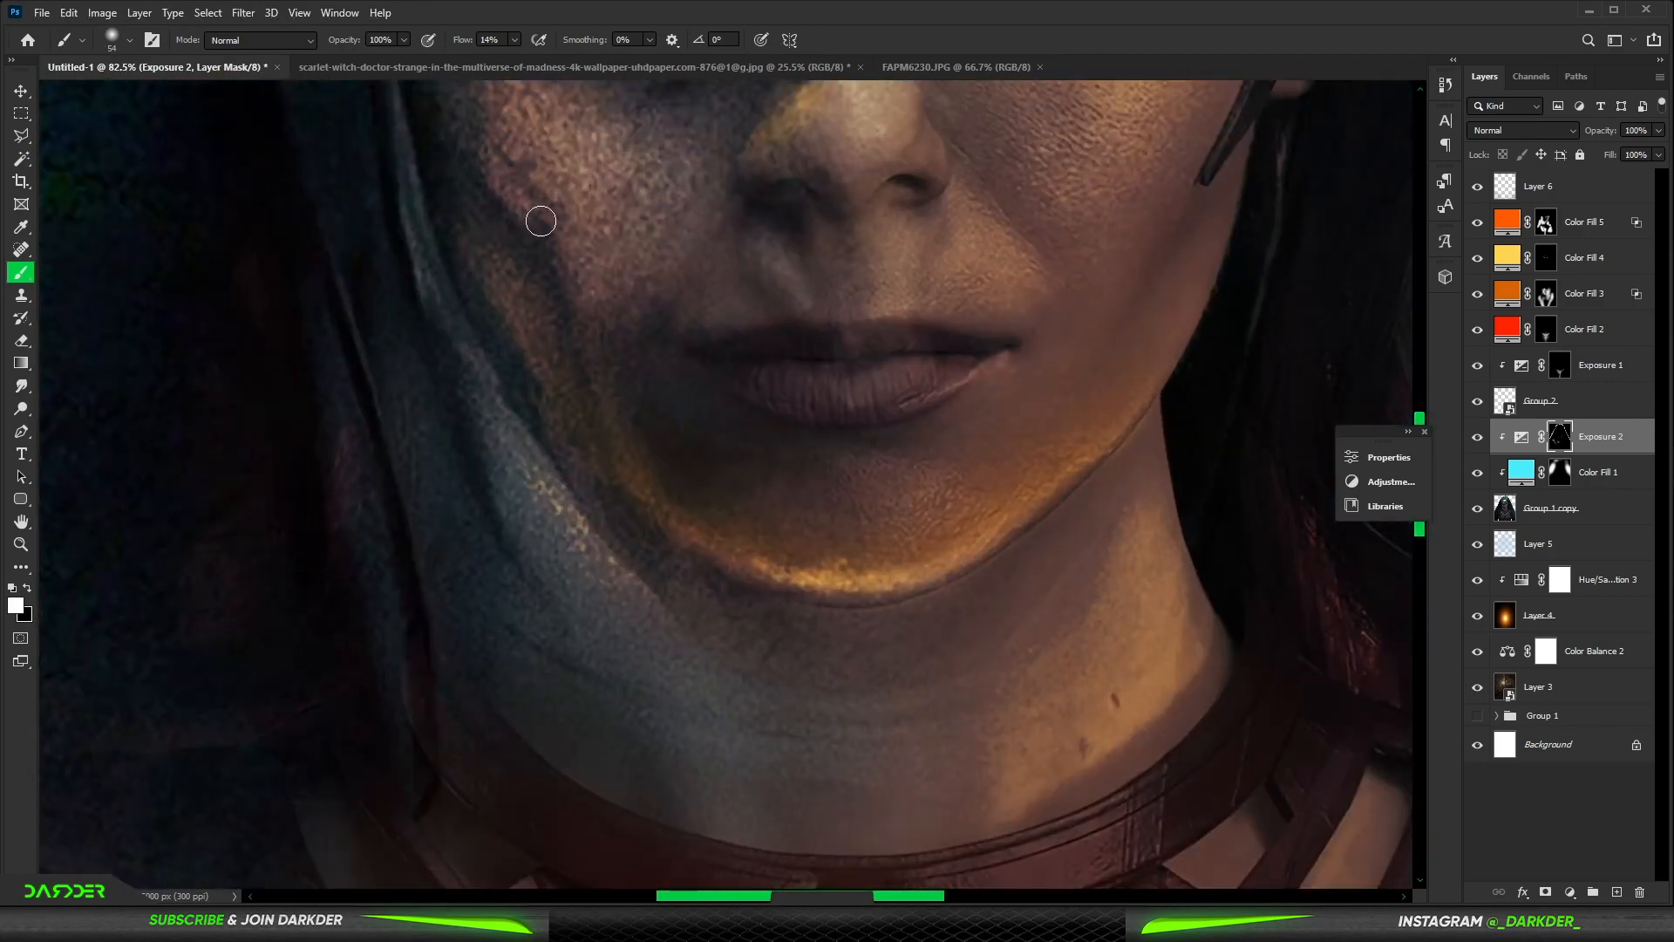
{"action": "left_click_drag", "start_coordinate": [541, 222], "coordinate": [630, 505]}
{"action": "scroll", "coordinate": [490, 273], "scroll_direction": "down", "scroll_amount": 5}
{"action": "key", "text": "x"}
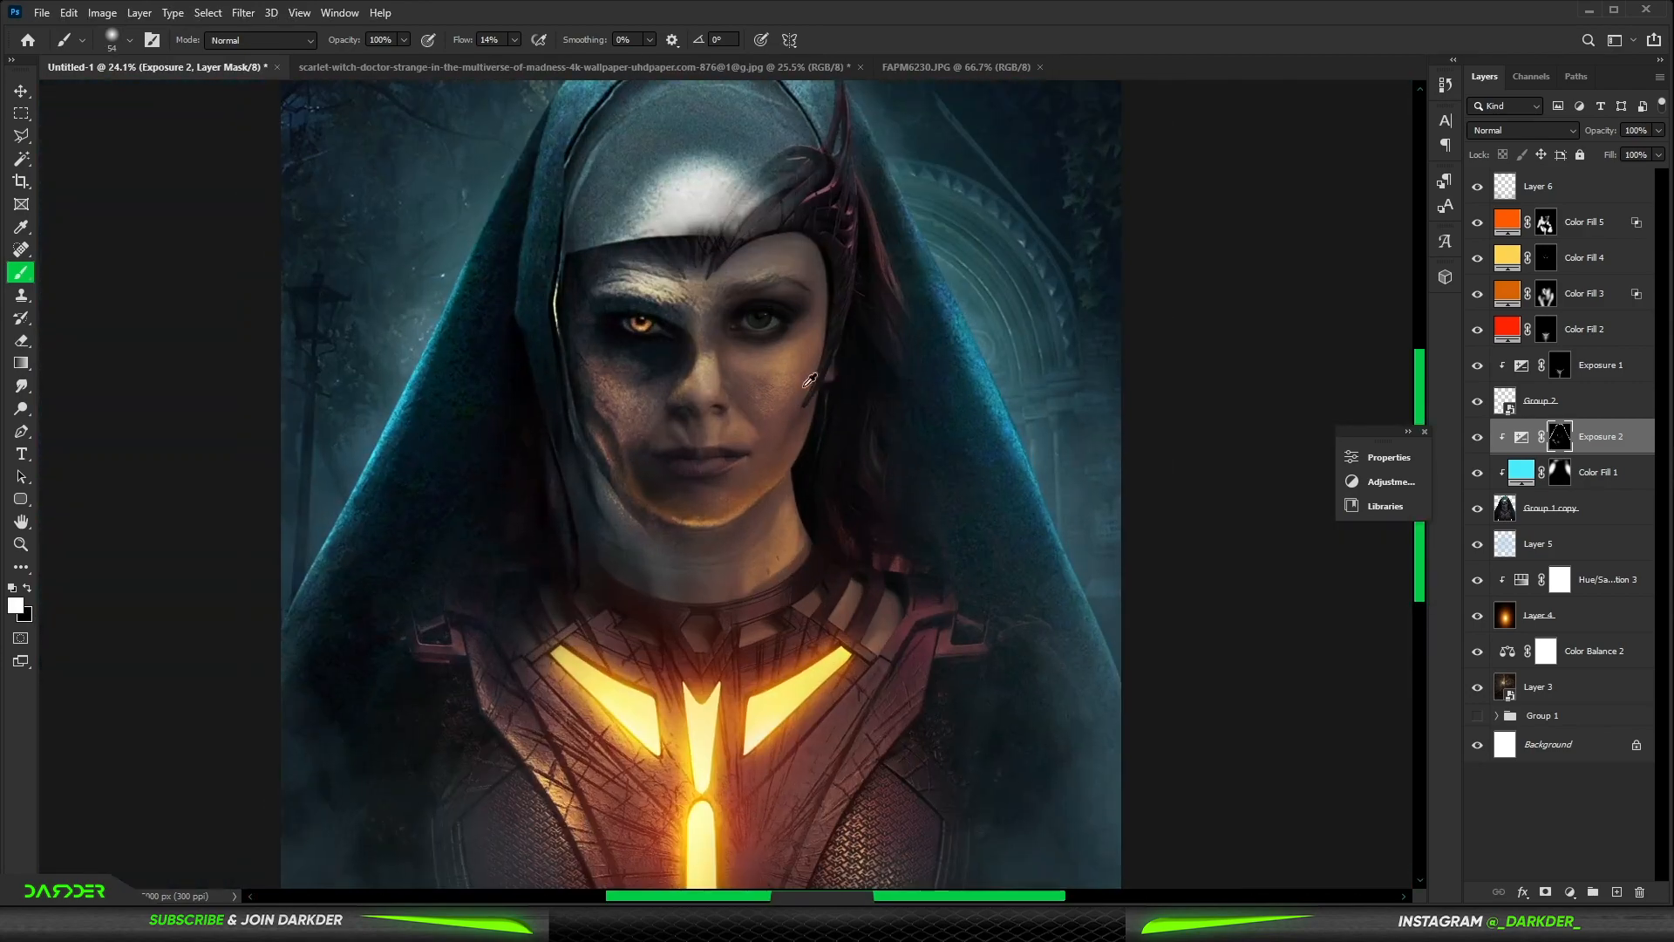
Step: Paint the Exposure mask over the skin below the nose and above the upper lip to add highlights
{"action": "scroll", "coordinate": [670, 462], "scroll_direction": "up", "scroll_amount": 6}
{"action": "left_click_drag", "start_coordinate": [697, 433], "coordinate": [649, 489]}
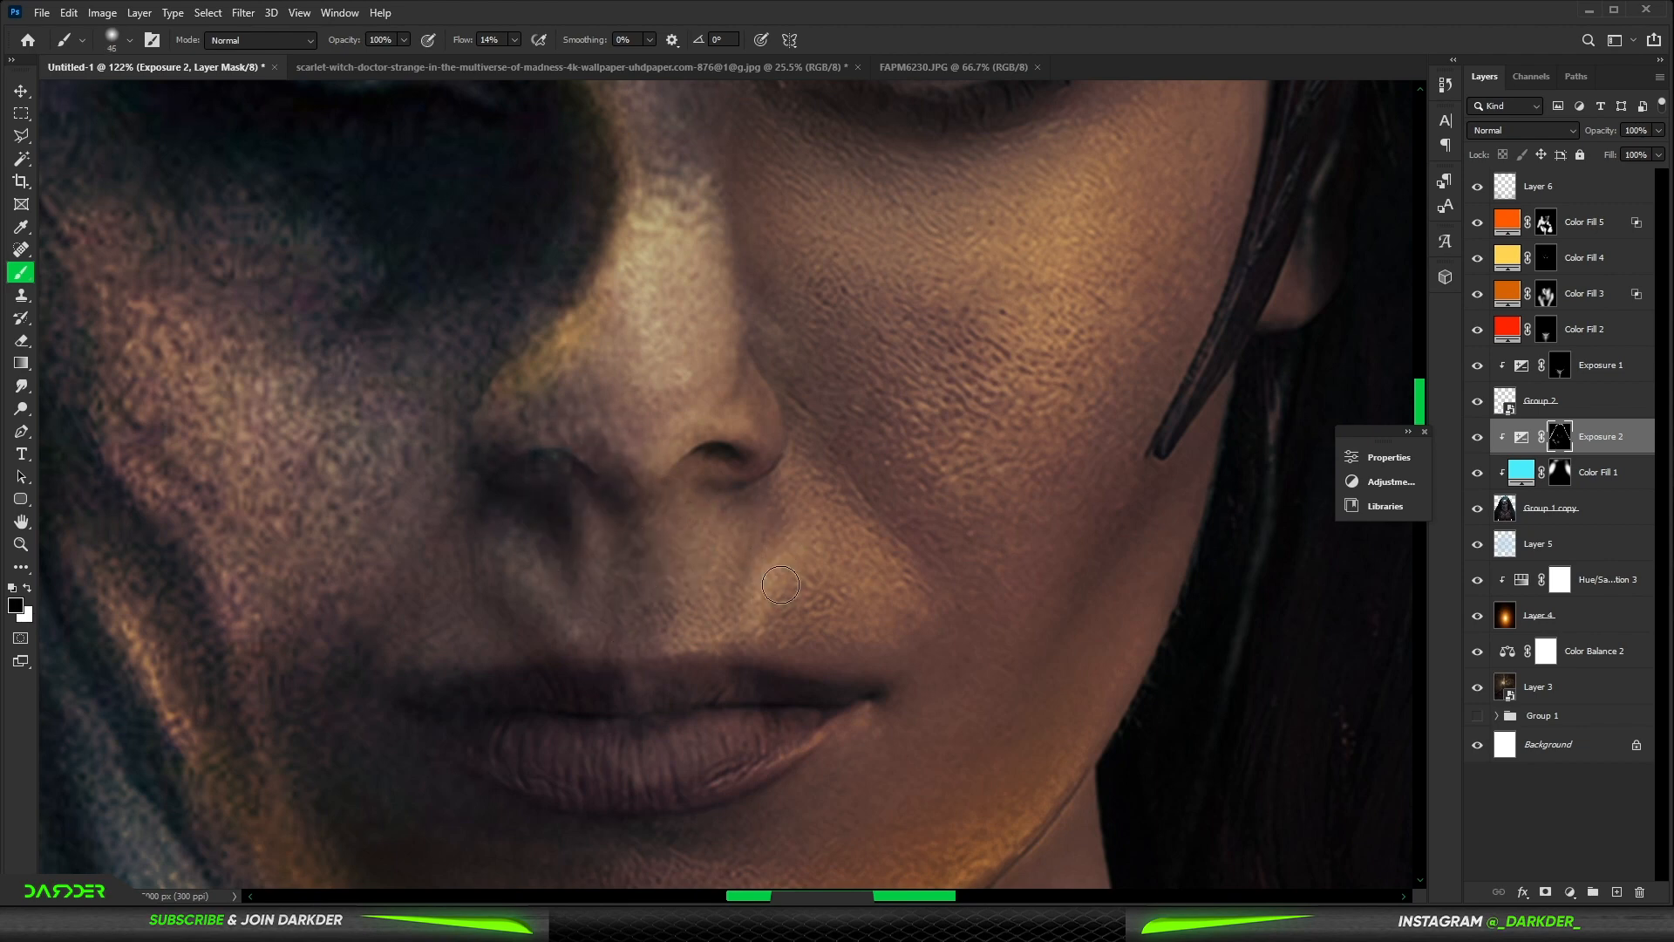
{"action": "left_click_drag", "start_coordinate": [513, 565], "coordinate": [563, 649]}
Step: Paint highlights on the lips in the Exposure mask with a smaller brush, then remove the stray upper-lip spot with black
{"action": "scroll", "coordinate": [624, 679], "scroll_direction": "up", "scroll_amount": 3}
{"action": "key", "text": "x"}
{"action": "key", "text": "bracketleft"}
{"action": "mouse_move", "coordinate": [786, 758]}
{"action": "left_mouse_down"}
{"action": "mouse_move", "coordinate": [754, 783]}
{"action": "mouse_move", "coordinate": [596, 808]}
{"action": "left_mouse_up"}
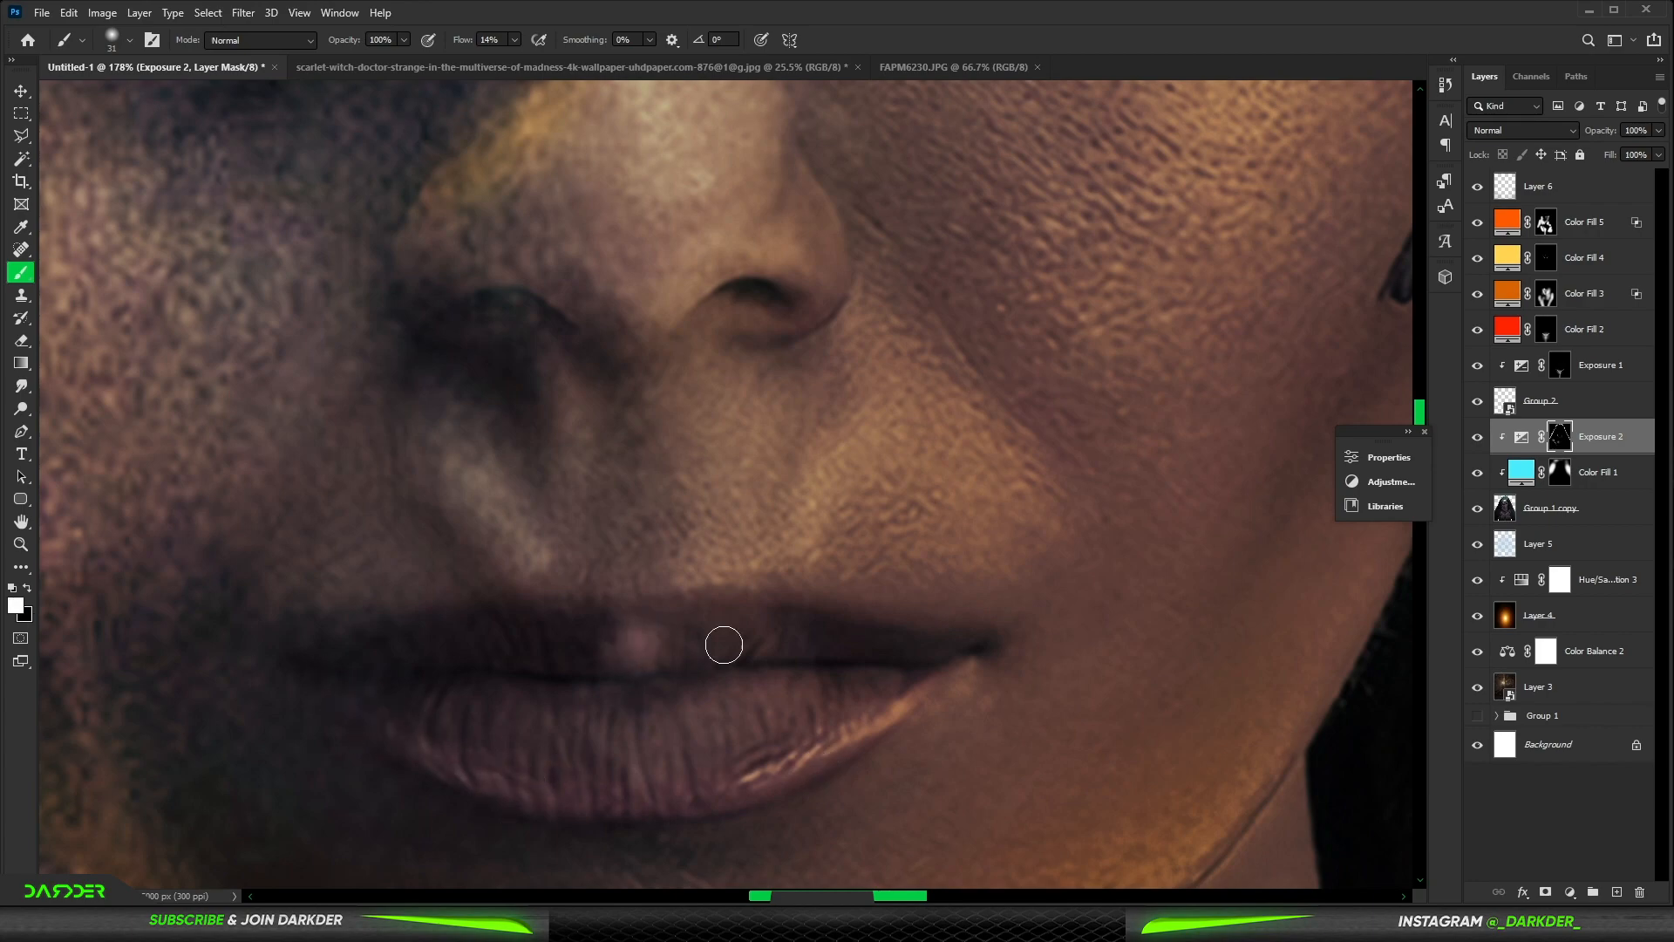
{"action": "left_click_drag", "start_coordinate": [724, 645], "coordinate": [889, 648]}
{"action": "key", "text": "x"}
{"action": "left_click_drag", "start_coordinate": [632, 648], "coordinate": [644, 650]}
{"action": "scroll", "coordinate": [952, 643], "scroll_direction": "down", "scroll_amount": 12}
Step: Select the Group 1 copy layer for retouching the Scarlet Witch's eye
{"action": "scroll", "coordinate": [694, 210], "scroll_direction": "up", "scroll_amount": 6}
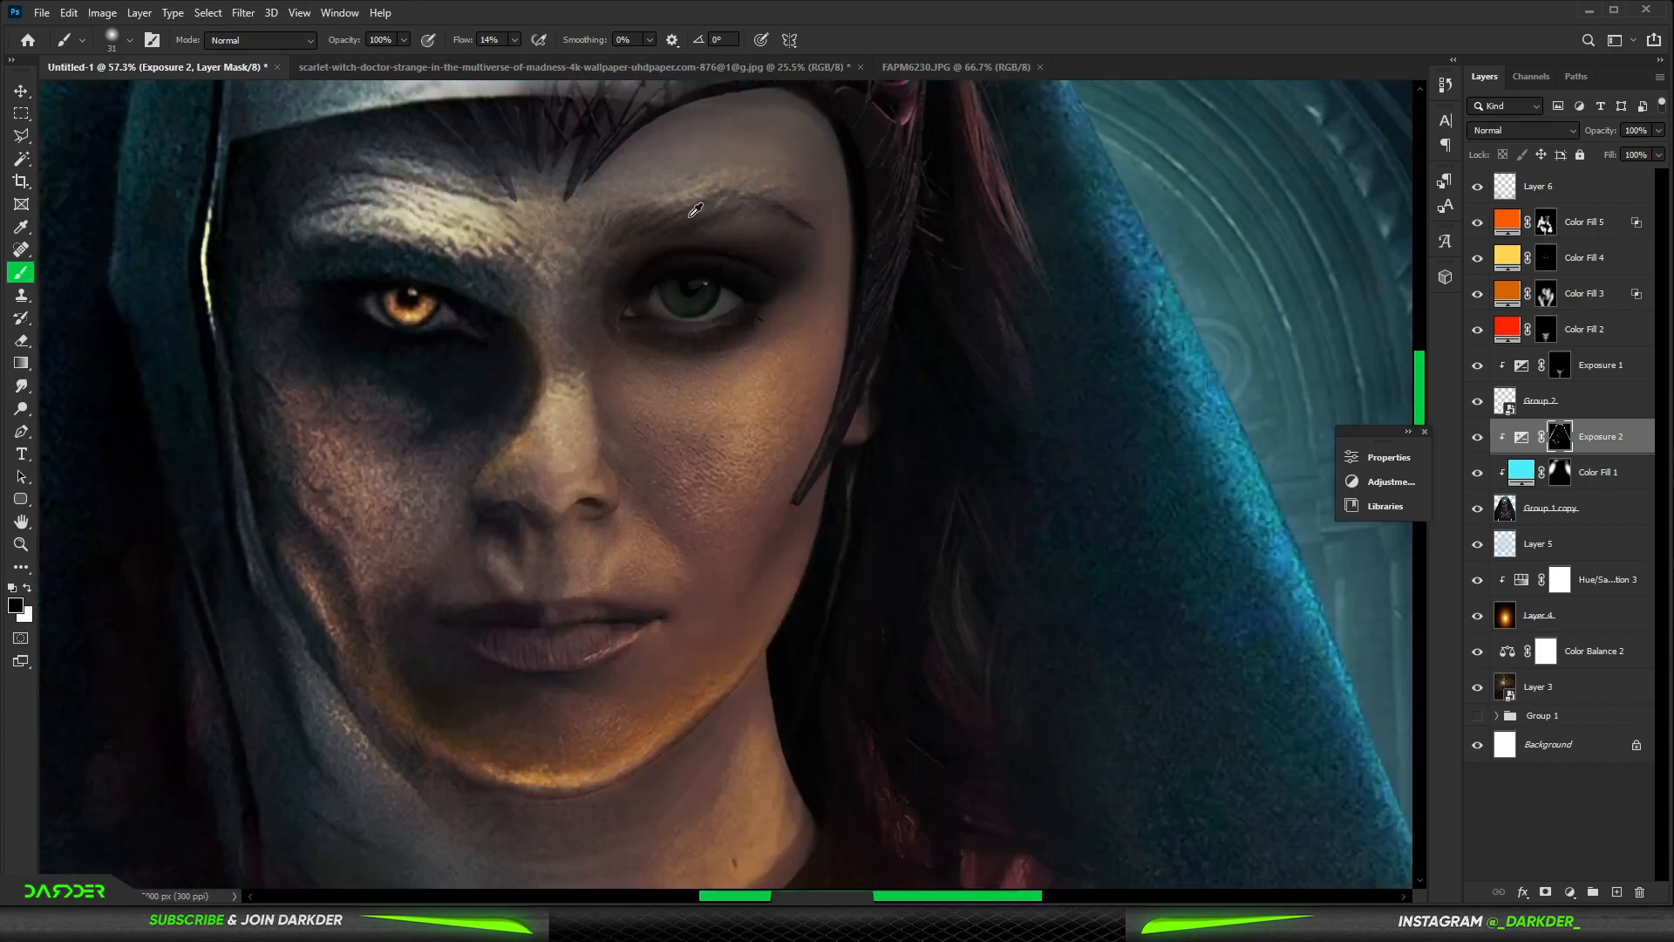
{"action": "scroll", "coordinate": [695, 210], "scroll_direction": "up", "scroll_amount": 9}
{"action": "scroll", "coordinate": [796, 419], "scroll_direction": "up", "scroll_amount": 2}
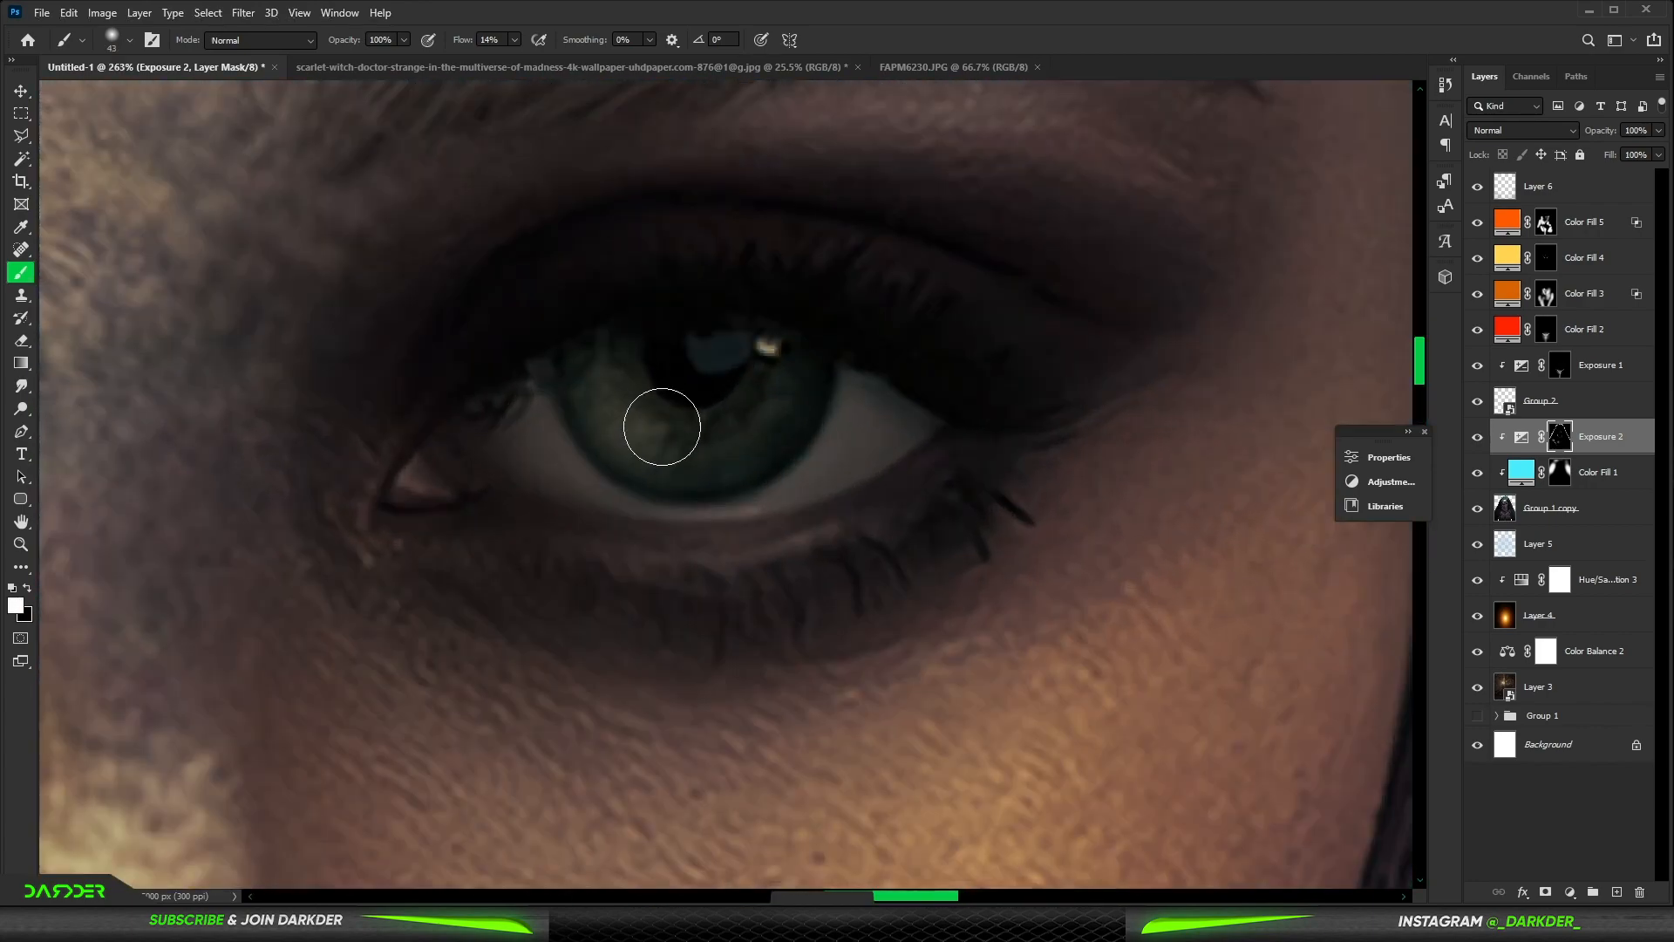
{"action": "scroll", "coordinate": [662, 422], "scroll_direction": "up", "scroll_amount": 2}
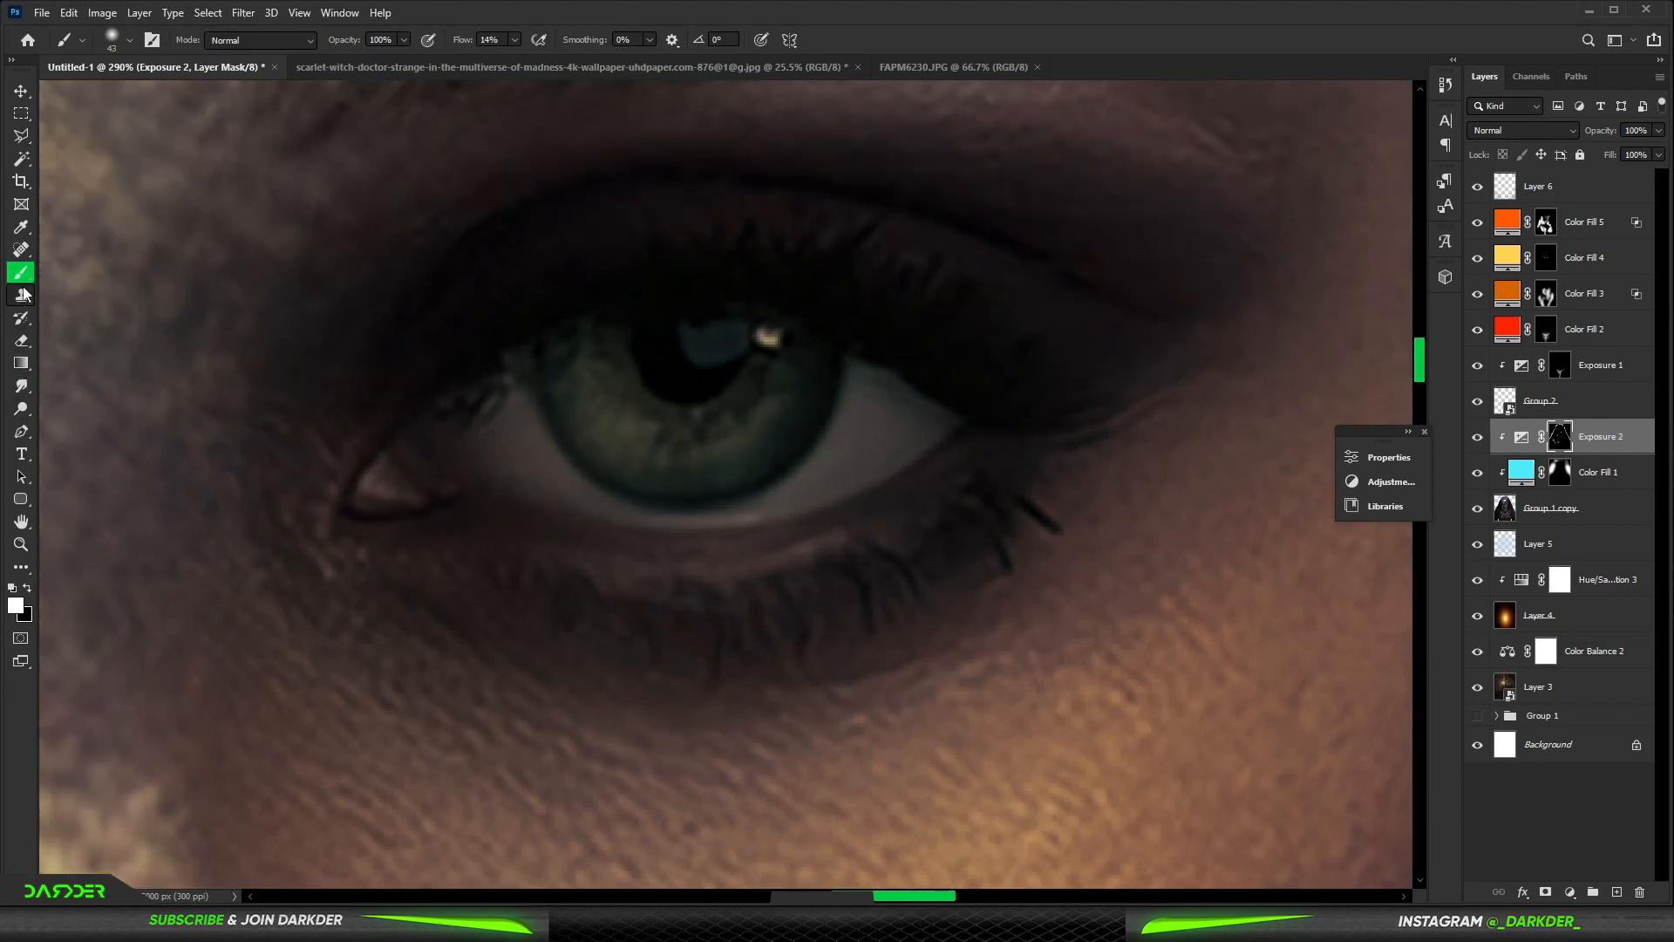
{"action": "key", "text": "x"}
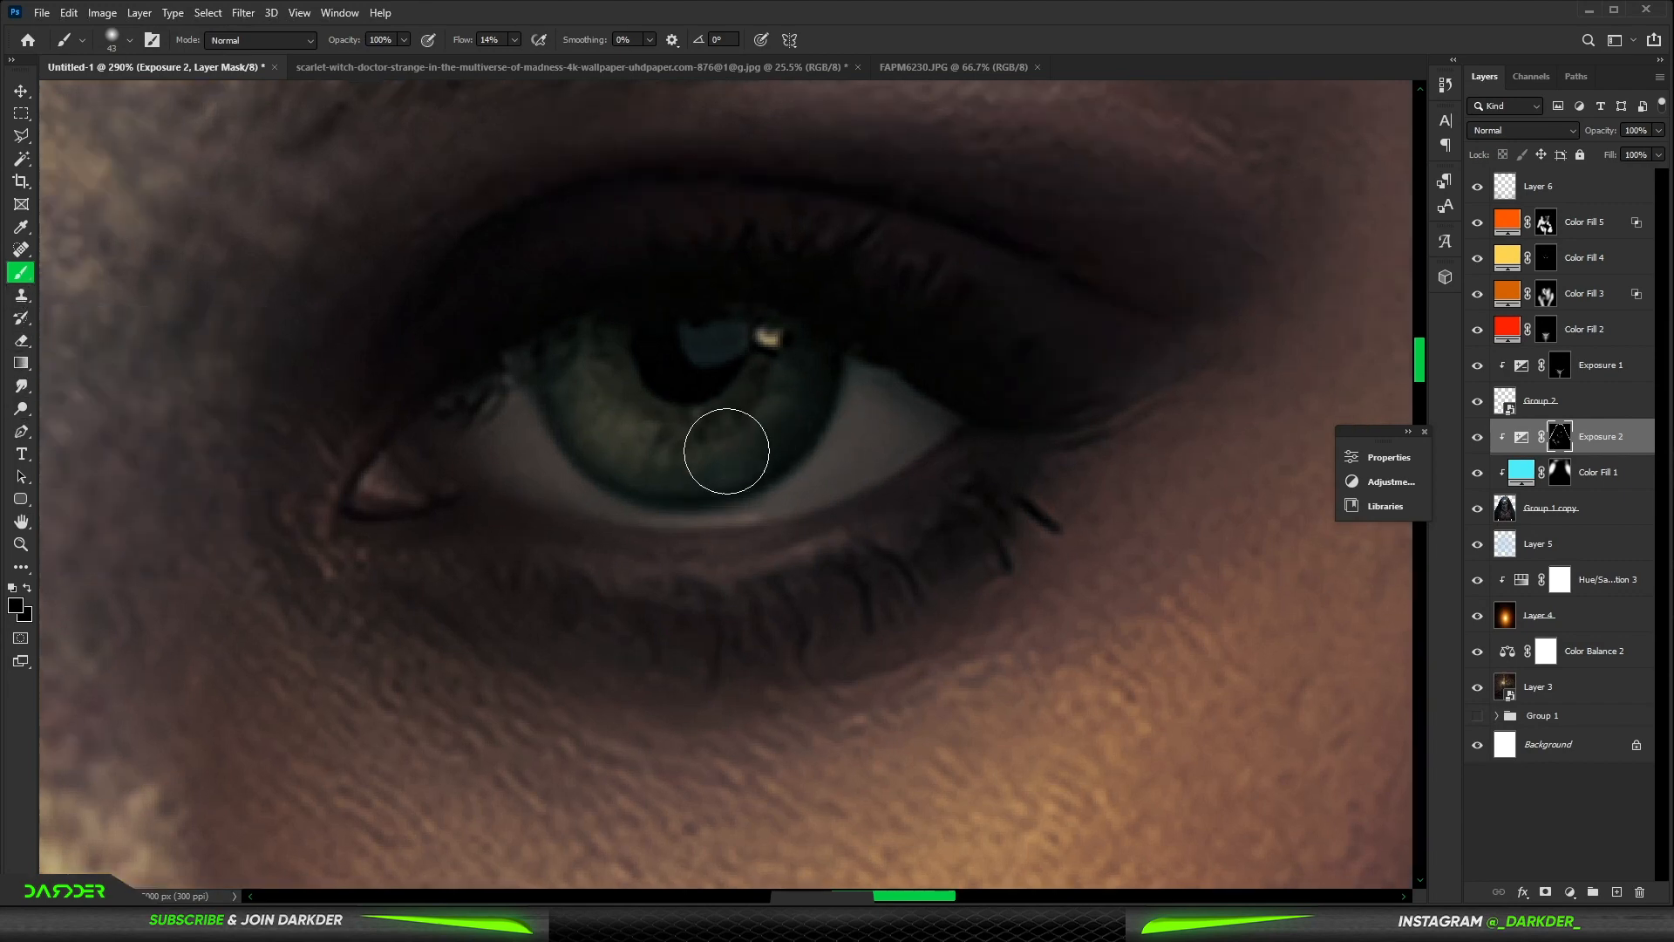
{"action": "left_click", "coordinate": [1548, 503]}
{"action": "left_click", "coordinate": [851, 418], "text": "alt"}
{"action": "mouse_move", "coordinate": [798, 426]}
{"action": "left_mouse_down"}
{"action": "mouse_move", "coordinate": [665, 483]}
{"action": "mouse_move", "coordinate": [785, 454]}
{"action": "left_mouse_up"}
{"action": "left_click", "coordinate": [745, 517], "text": "alt"}
{"action": "left_click", "coordinate": [820, 453], "text": "alt"}
{"action": "mouse_move", "coordinate": [754, 418]}
{"action": "left_mouse_down"}
{"action": "mouse_move", "coordinate": [847, 399]}
{"action": "mouse_move", "coordinate": [571, 370]}
{"action": "left_mouse_up"}
{"action": "left_click_drag", "start_coordinate": [458, 440], "coordinate": [657, 475]}
{"action": "scroll", "coordinate": [800, 383], "scroll_direction": "down", "scroll_amount": 10}
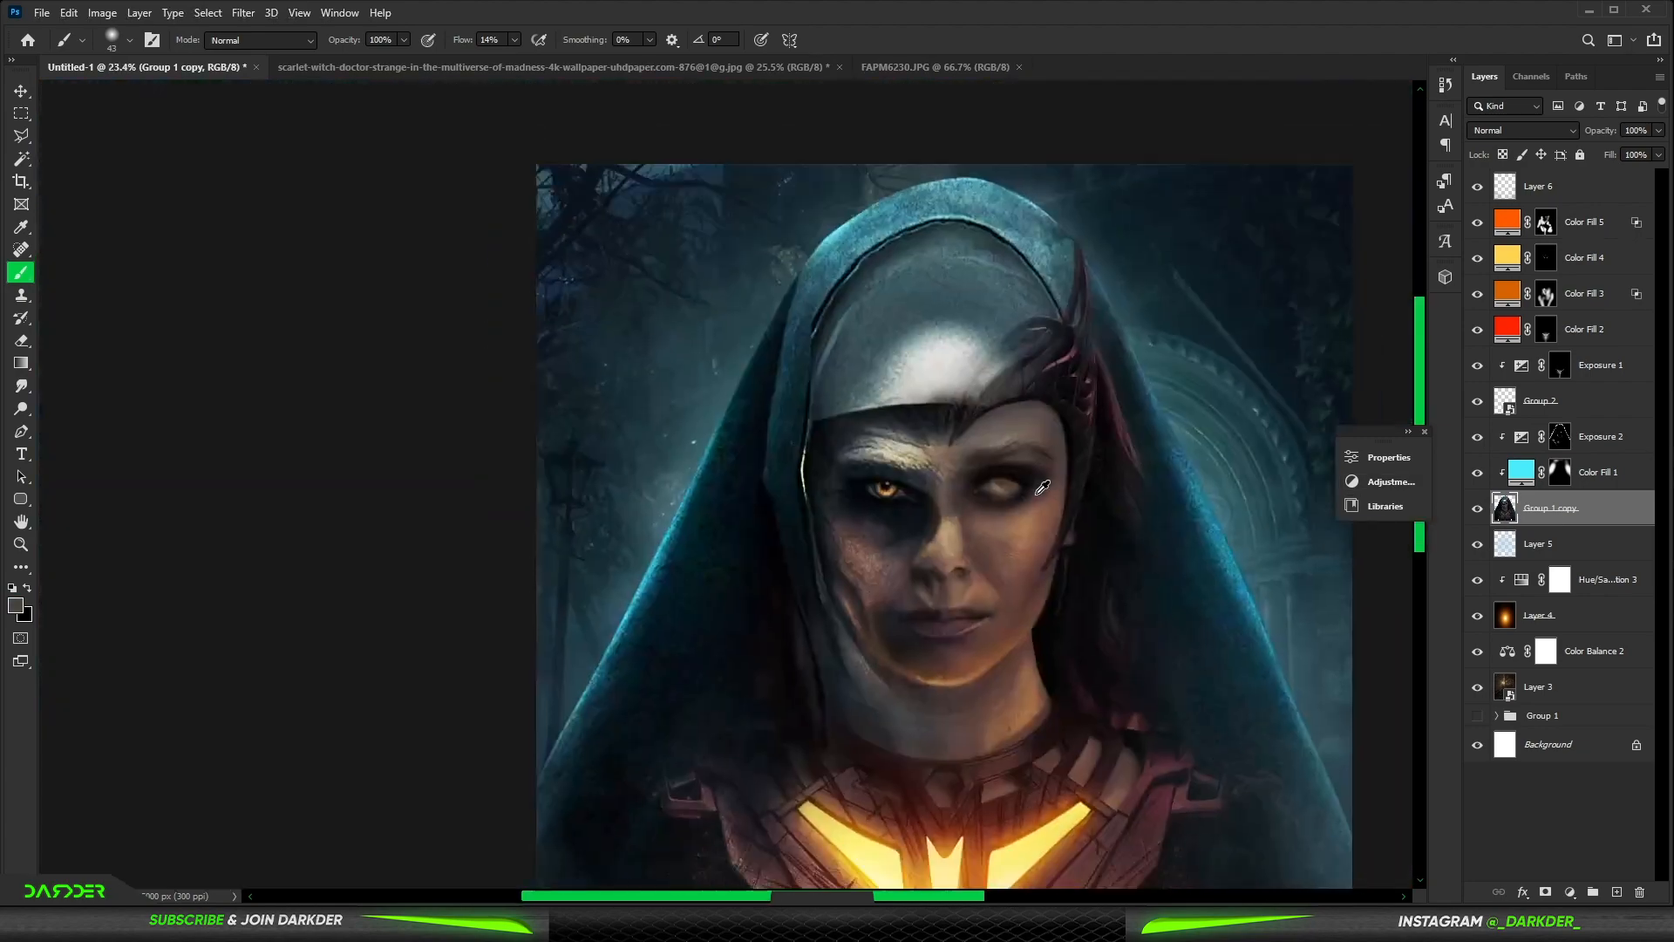
{"action": "scroll", "coordinate": [994, 493], "scroll_direction": "up", "scroll_amount": 5}
{"action": "scroll", "coordinate": [741, 436], "scroll_direction": "up", "scroll_amount": 6}
{"action": "key", "text": "ctrl+z"}
{"action": "key", "text": "ctrl+z"}
{"action": "key", "text": "ctrl+z"}
{"action": "key", "text": "ctrl+z"}
Step: Sample the grey of the Scarlet Witch's eye white and paint it over her iris and pupil on Group 1 copy
{"action": "left_click", "coordinate": [937, 399], "text": "alt"}
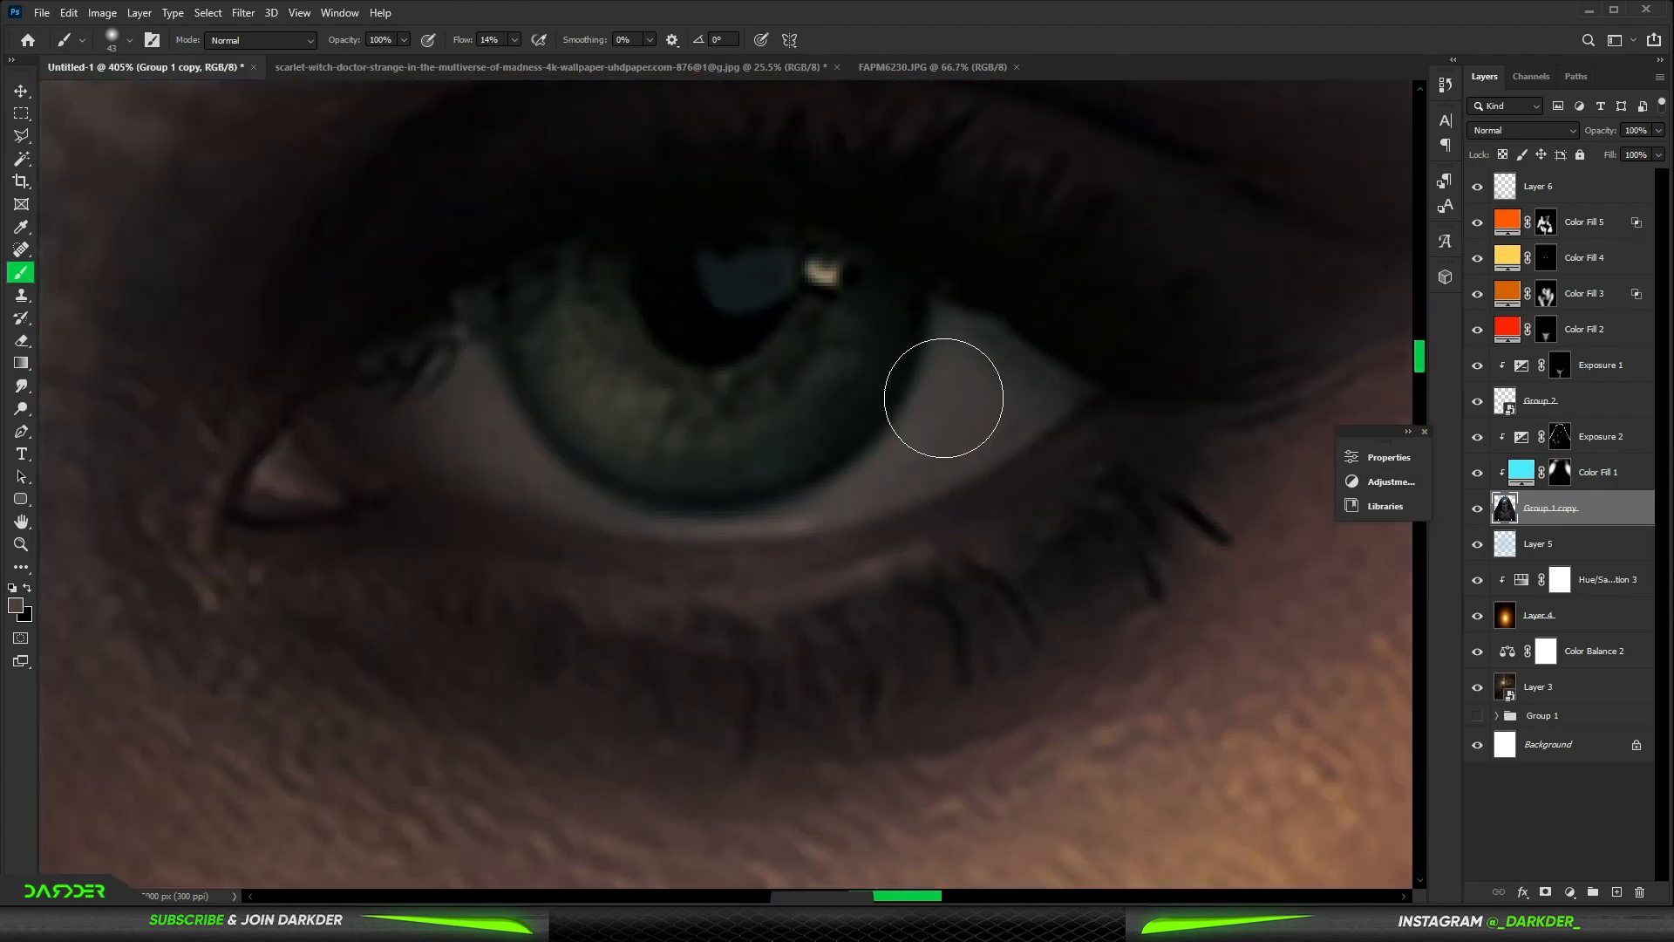
{"action": "mouse_move", "coordinate": [907, 345]}
{"action": "left_mouse_down"}
{"action": "mouse_move", "coordinate": [729, 340]}
{"action": "mouse_move", "coordinate": [837, 436]}
{"action": "left_mouse_up"}
{"action": "scroll", "coordinate": [875, 578], "scroll_direction": "down", "scroll_amount": 3}
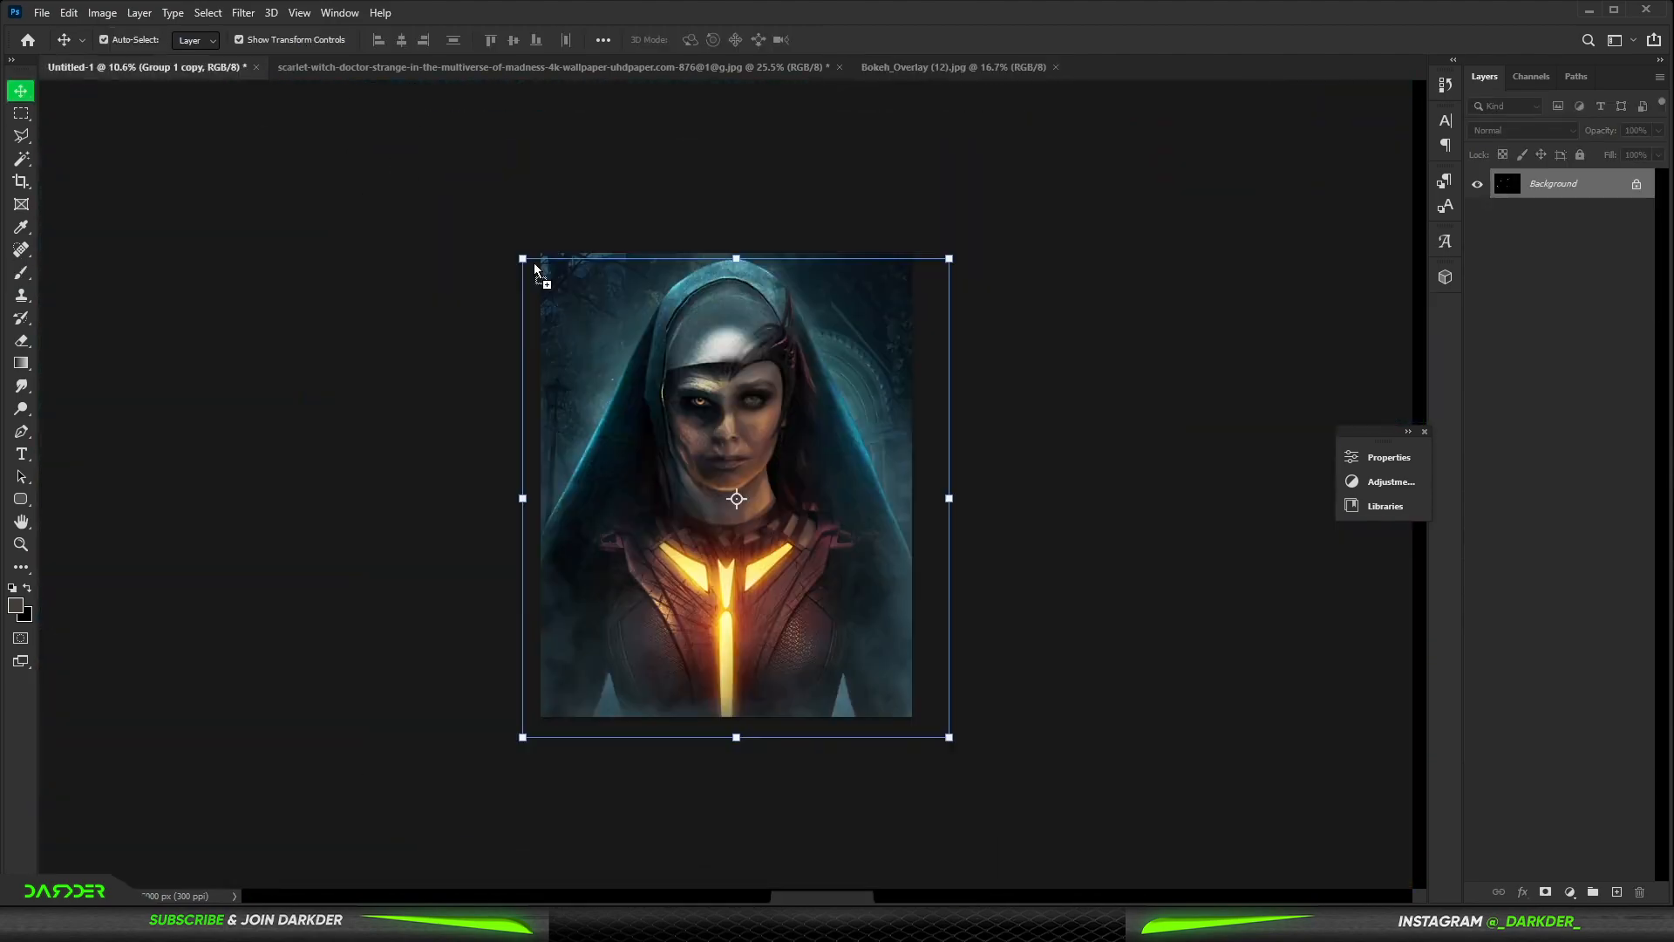
Step: Place the Bokeh_Overlay (12).jpg image in the portrait, rotate it about 90°, scale it down and position it over the chest
{"action": "left_click_drag", "start_coordinate": [1031, 512], "coordinate": [788, 747]}
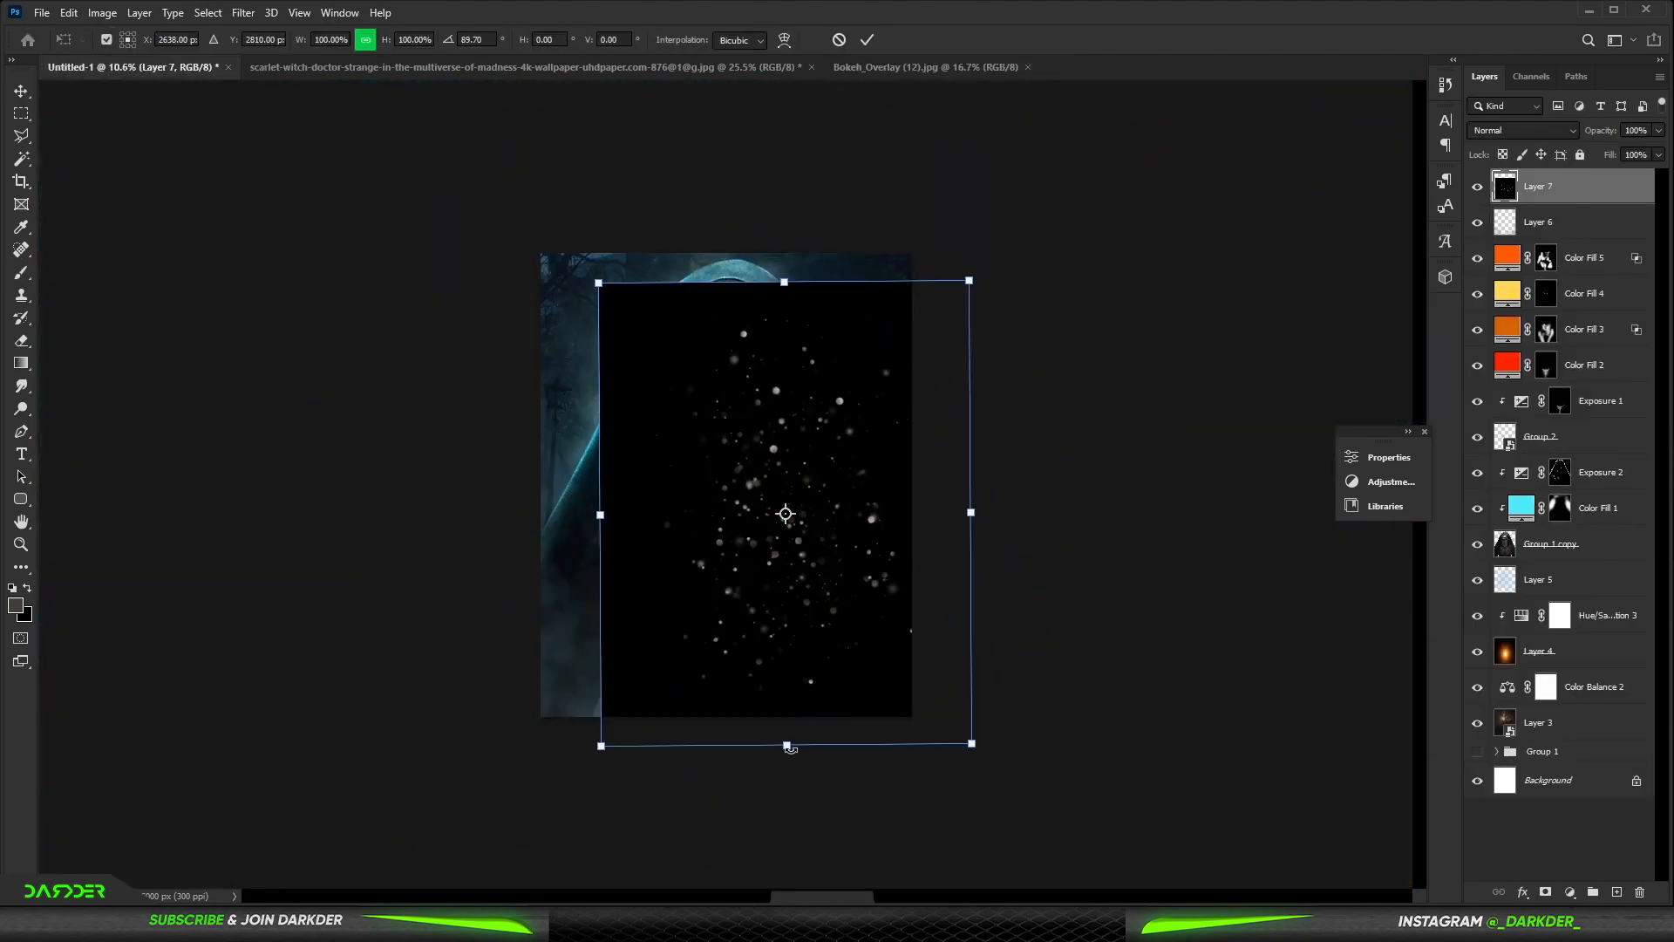
{"action": "left_click_drag", "start_coordinate": [968, 512], "coordinate": [877, 539]}
{"action": "left_click_drag", "start_coordinate": [833, 509], "coordinate": [820, 572]}
{"action": "key", "text": "Return"}
{"action": "key", "text": "ctrl+0"}
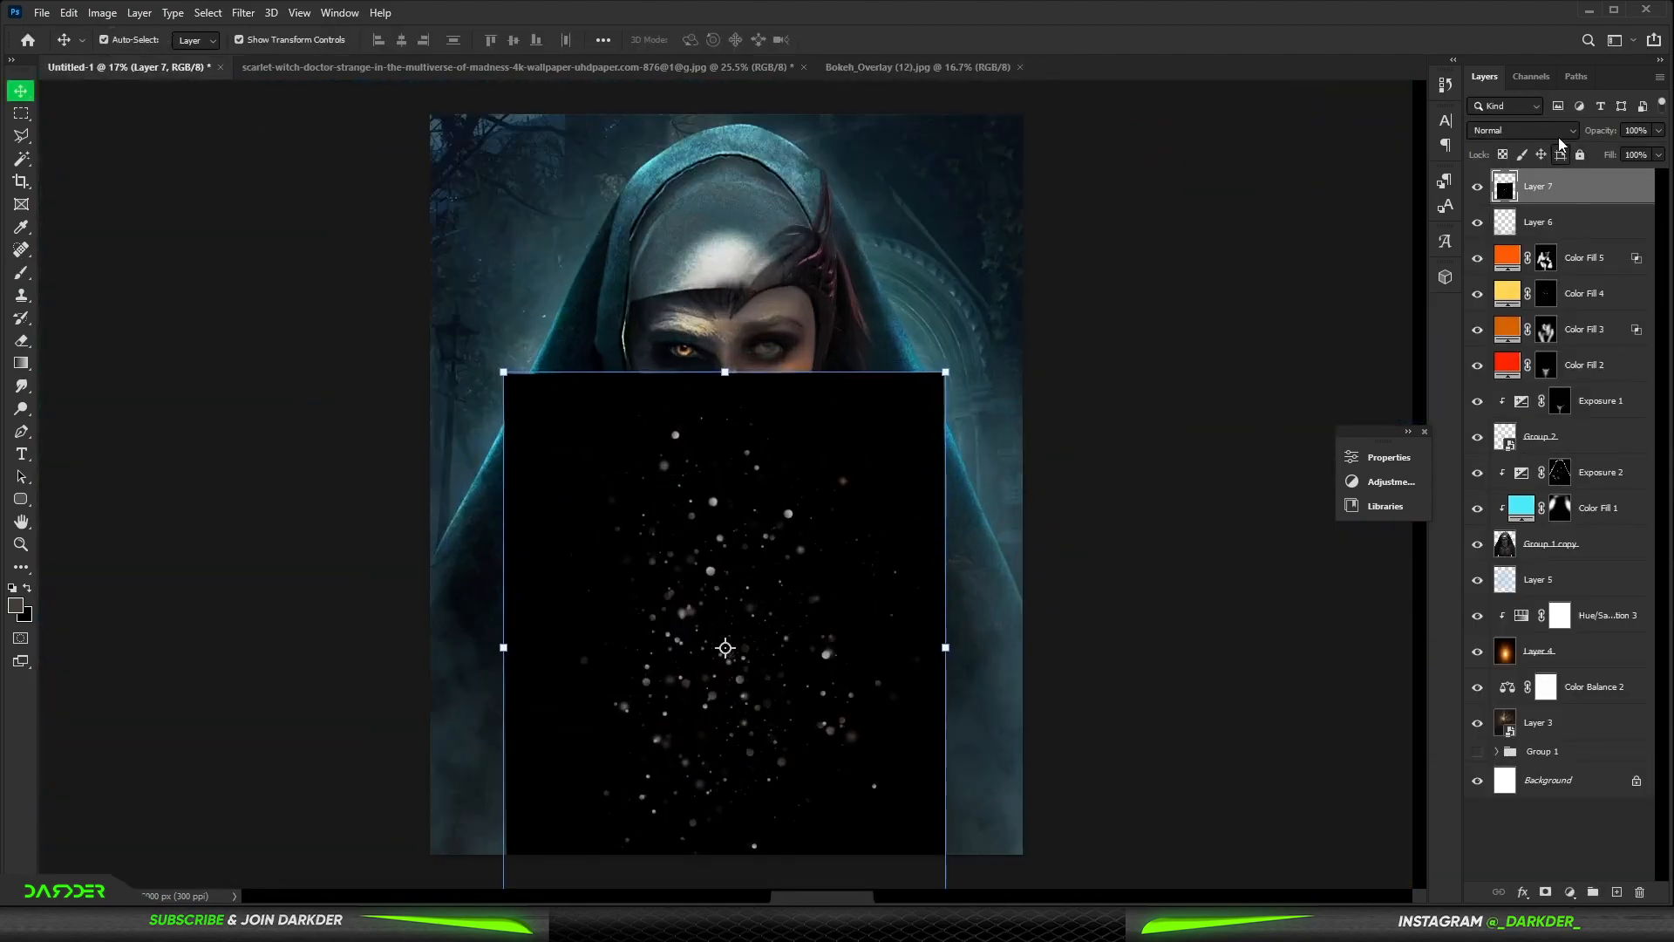
Step: Set the chest bokeh layer to Color Dodge and erase its unwanted particles with a large soft eraser
{"action": "left_click", "coordinate": [1521, 130]}
{"action": "left_click", "coordinate": [1517, 289]}
{"action": "key", "text": "e"}
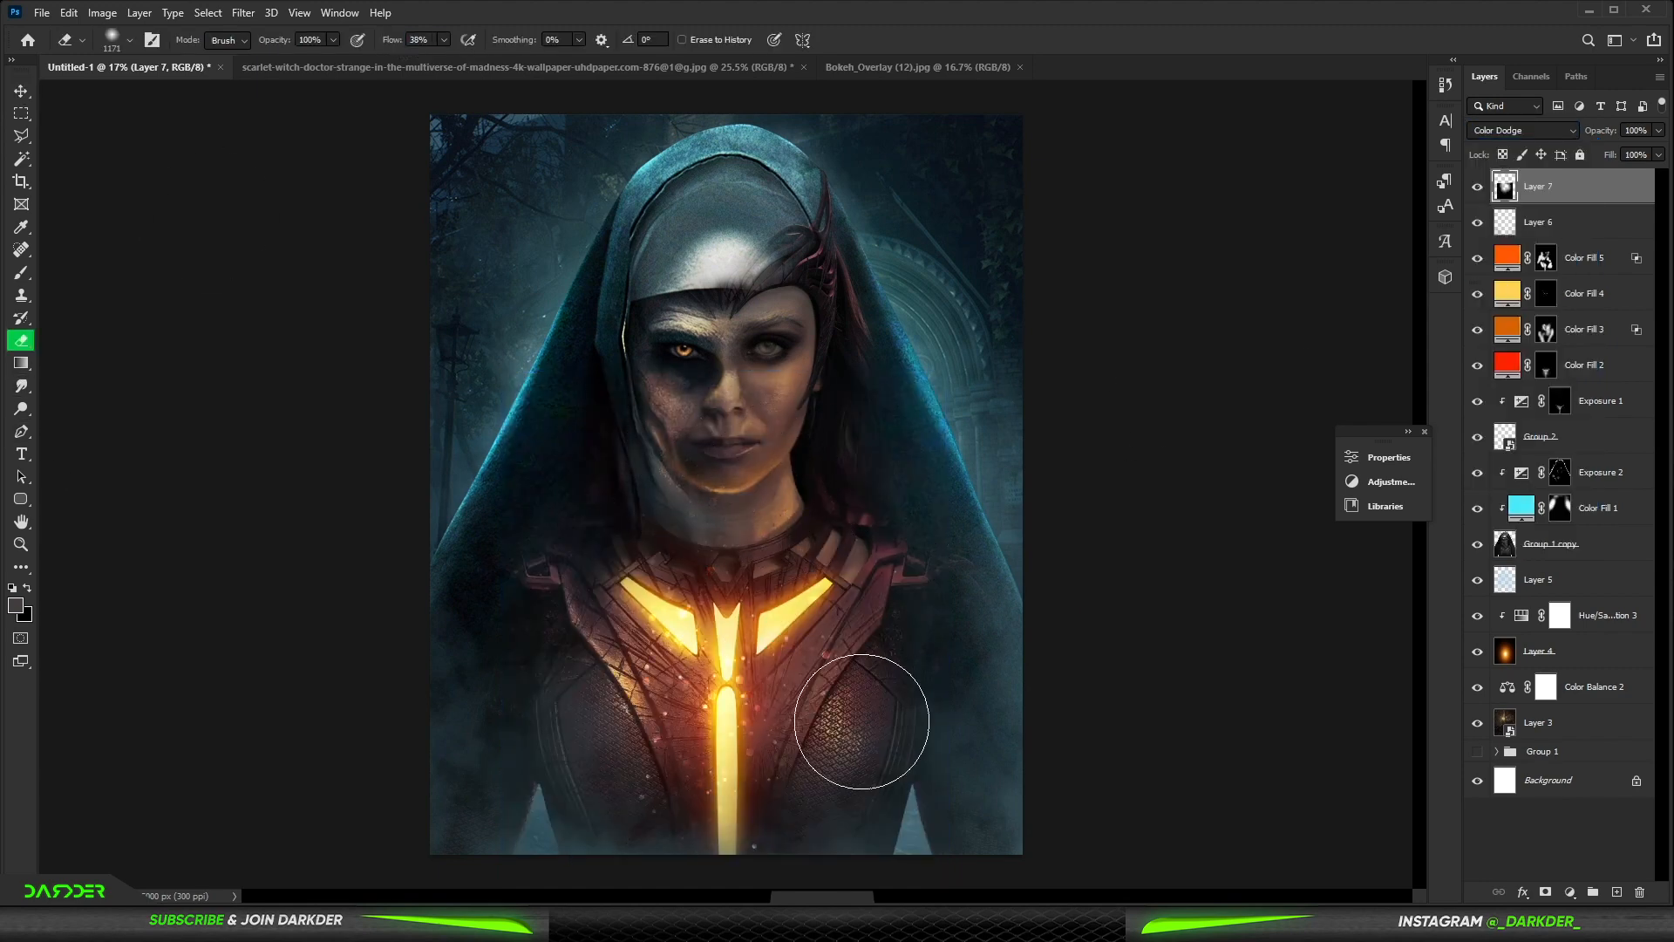
{"action": "scroll", "coordinate": [549, 639], "scroll_direction": "down", "scroll_amount": 1}
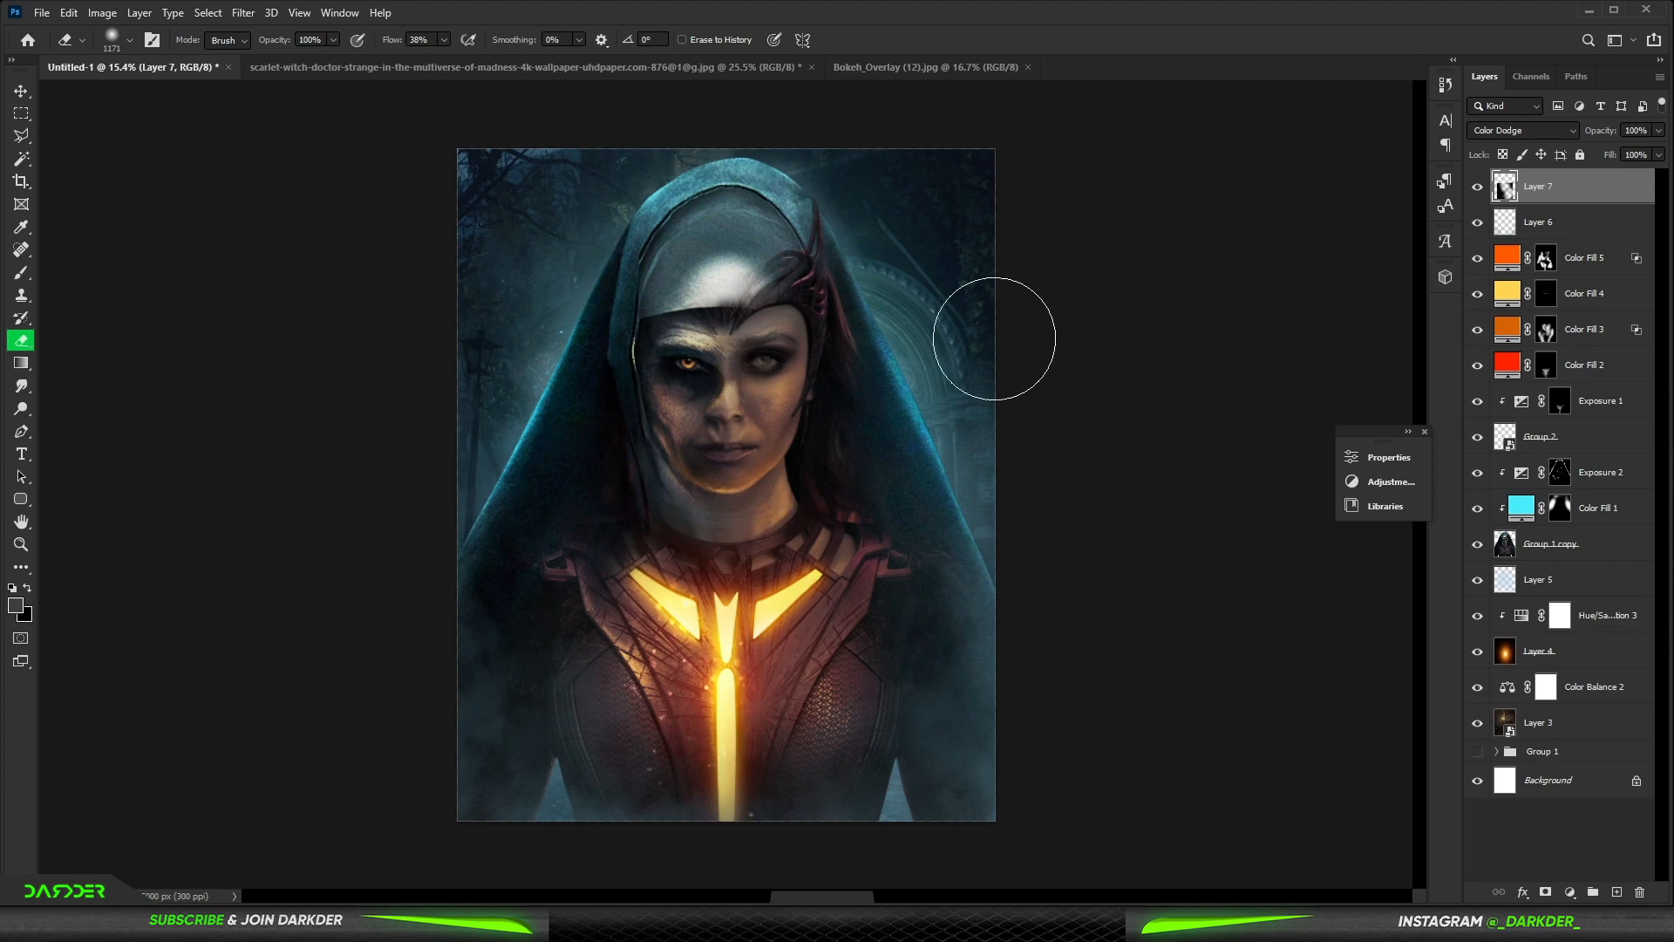
Step: Bring the bokeh overlay into the portrait again and enlarge it to about 112% so it spans the upper canvas
{"action": "left_click", "coordinate": [896, 74]}
{"action": "key", "text": "v"}
{"action": "left_click_drag", "start_coordinate": [453, 283], "coordinate": [609, 214]}
{"action": "left_click_drag", "start_coordinate": [621, 214], "coordinate": [703, 364]}
{"action": "left_click_drag", "start_coordinate": [1024, 366], "coordinate": [1104, 376]}
{"action": "left_click_drag", "start_coordinate": [955, 349], "coordinate": [952, 431]}
{"action": "key", "text": "Return"}
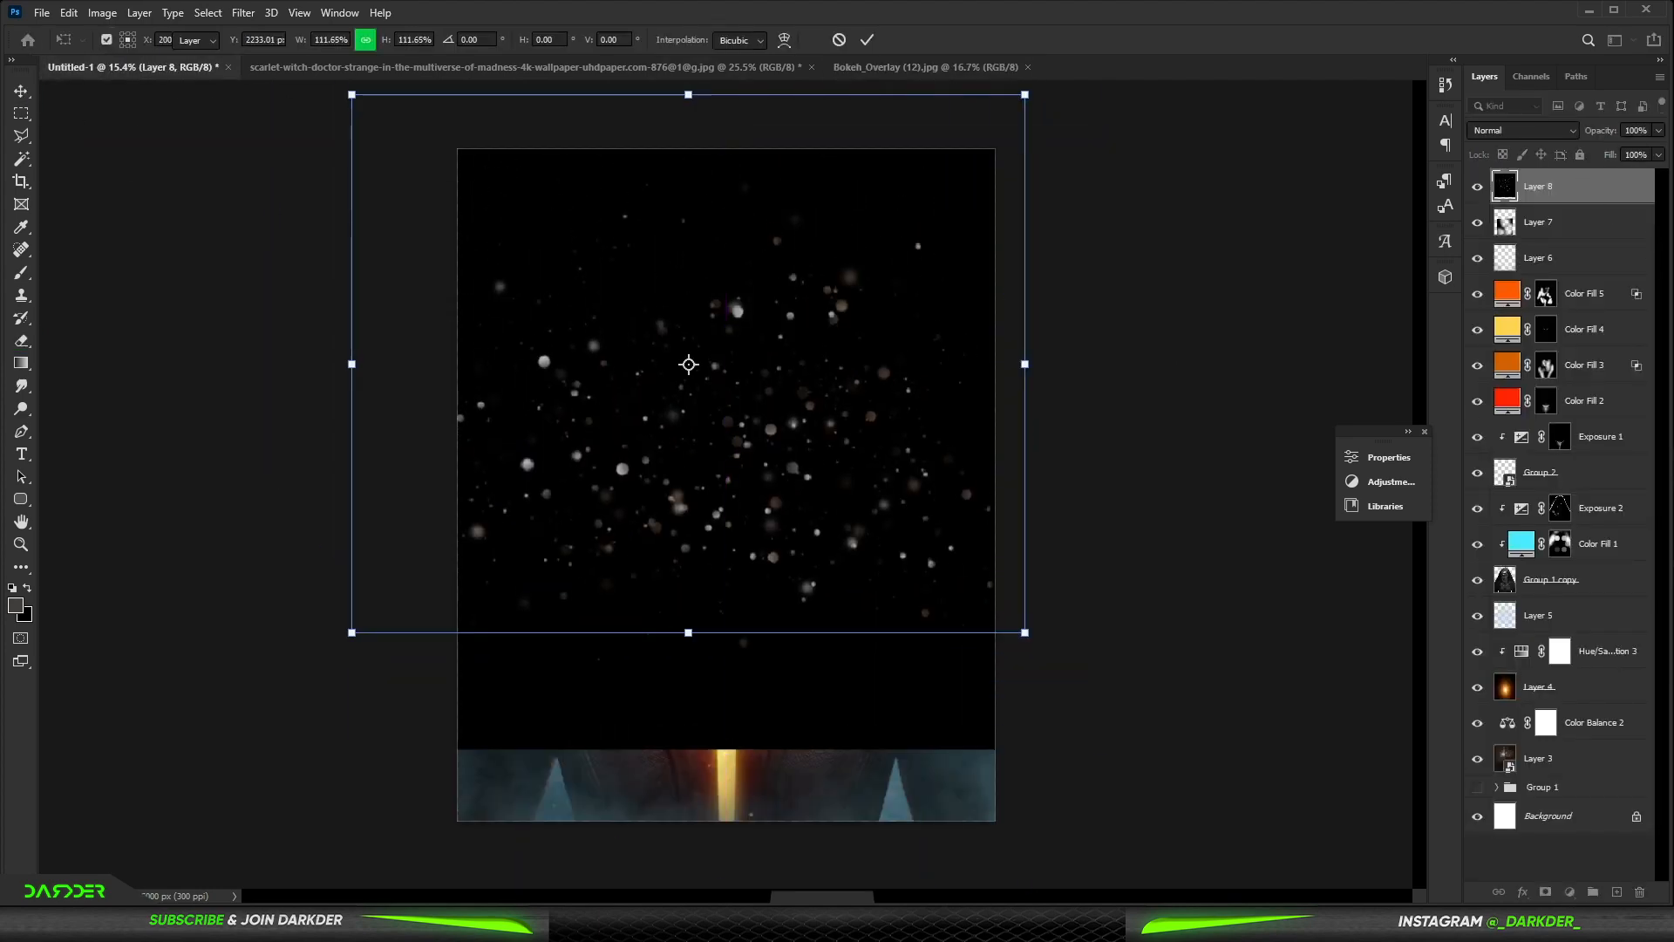
Step: Move the new bokeh layer directly beneath Group 1 copy and set its blend mode to Color Dodge
{"action": "left_click_drag", "start_coordinate": [1550, 186], "coordinate": [1556, 595]}
{"action": "left_click", "coordinate": [1561, 133]}
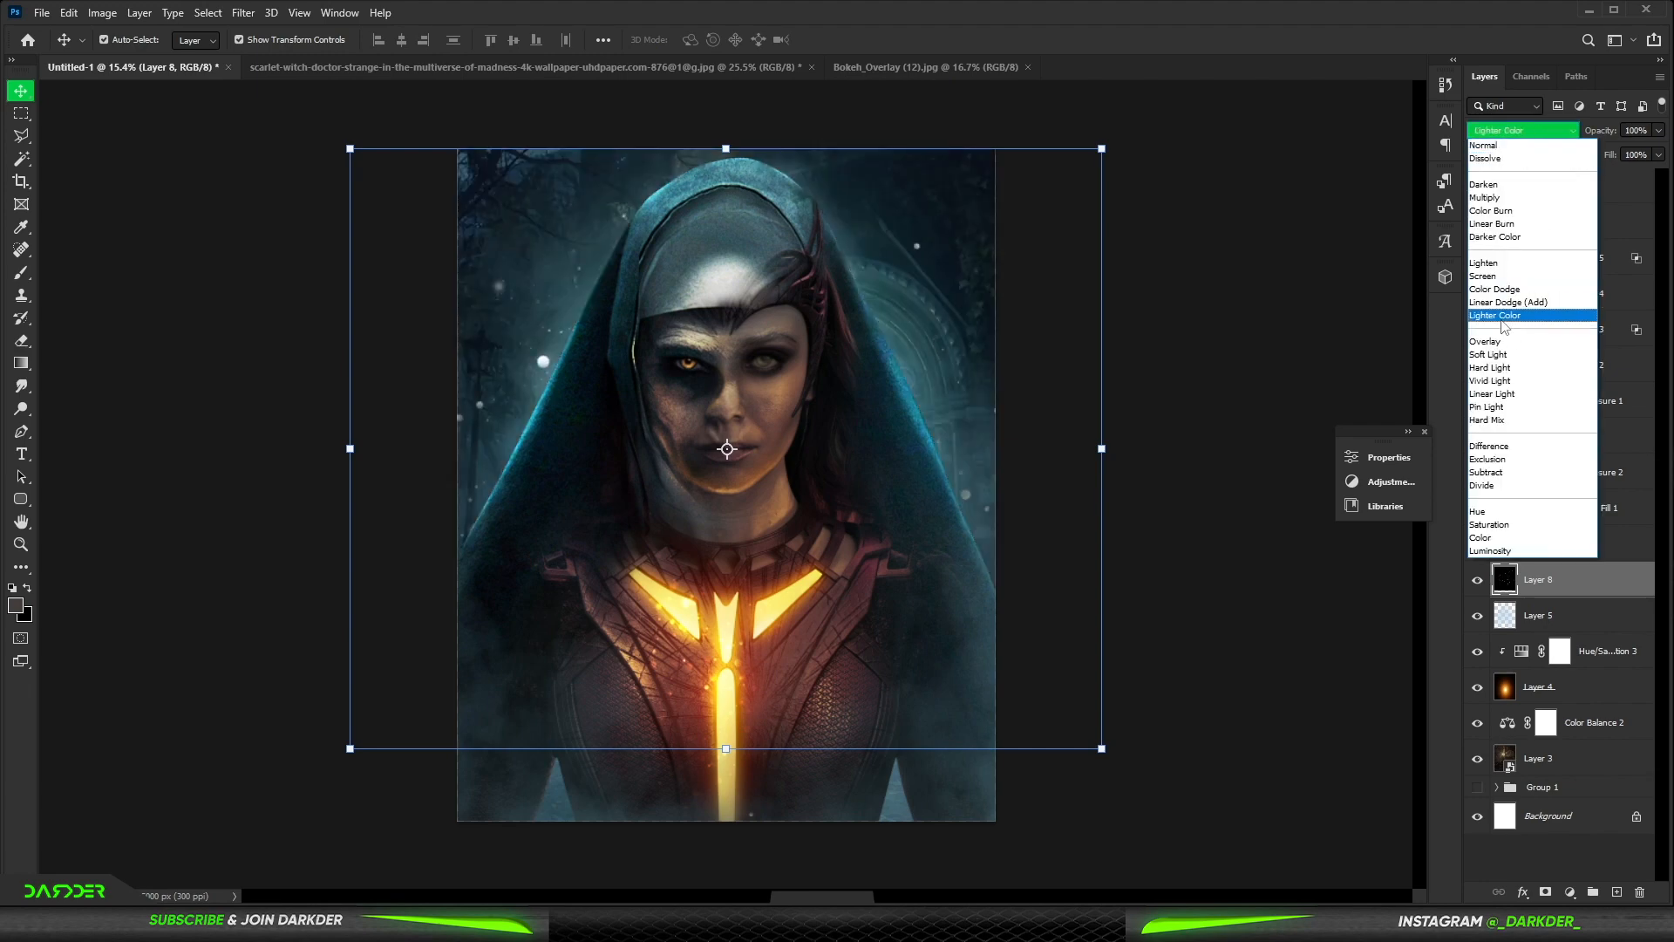
{"action": "left_click", "coordinate": [1503, 290]}
Step: Scale the background bokeh layer to about 111% and reposition it behind the figure
{"action": "left_click_drag", "start_coordinate": [1101, 448], "coordinate": [1184, 449]}
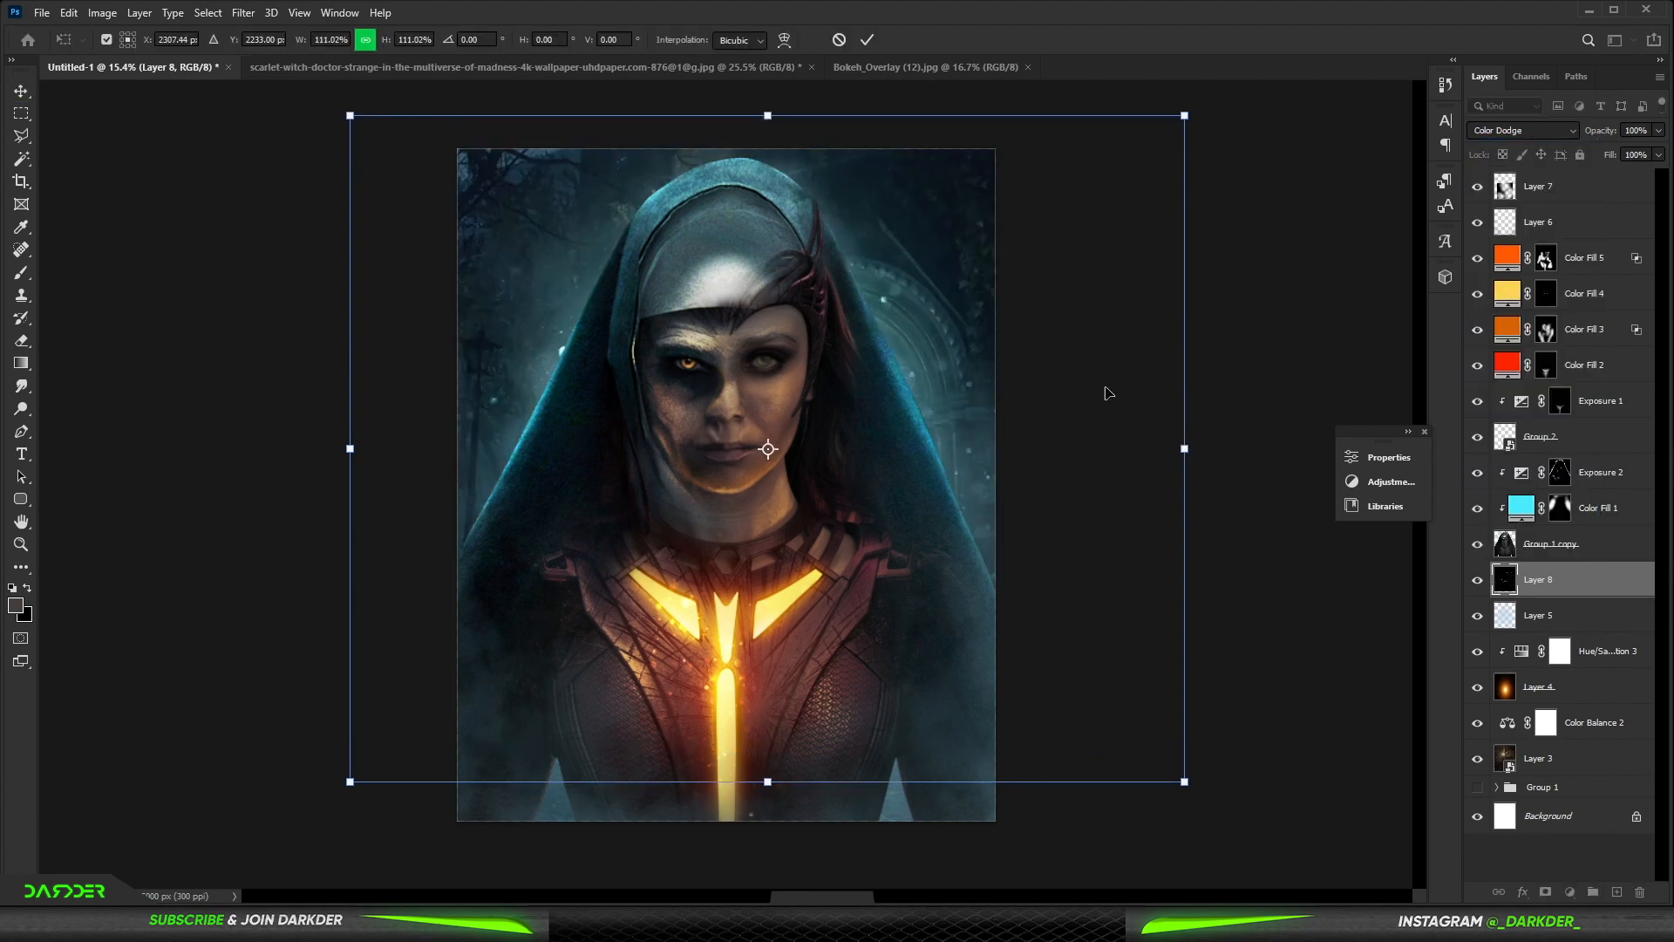
{"action": "left_click_drag", "start_coordinate": [950, 336], "coordinate": [927, 316]}
{"action": "key", "text": "Return"}
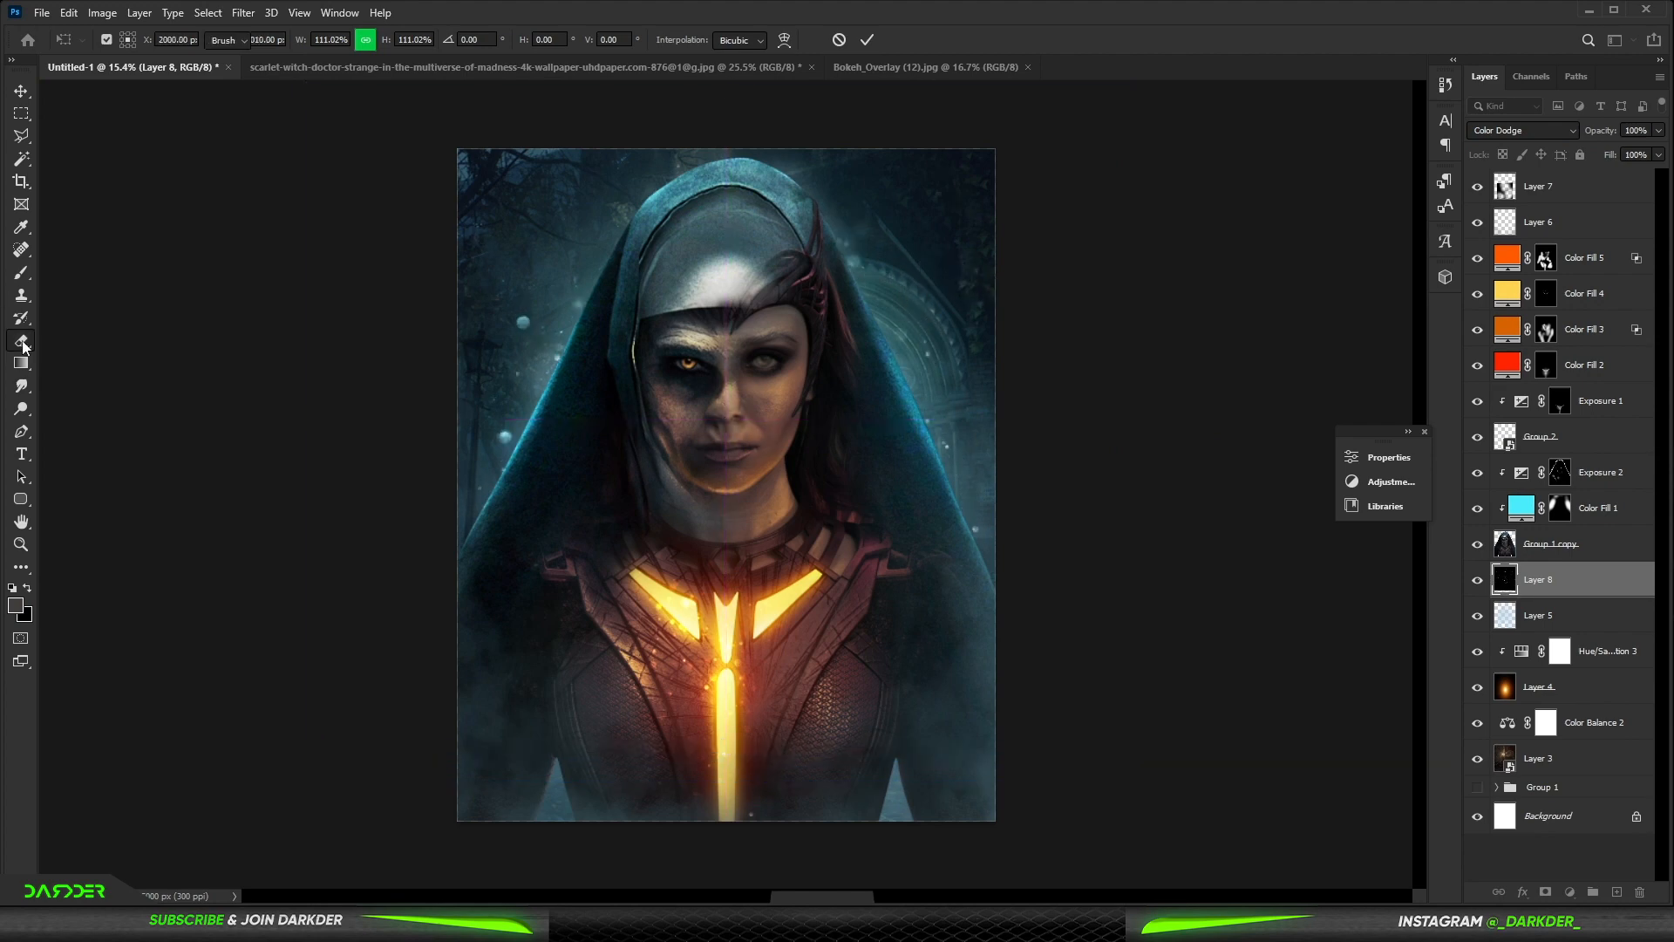
Step: Erase the distracting large particles from the background bokeh layer with a smaller soft eraser
{"action": "key", "text": "e"}
{"action": "key", "text": "bracketleft"}
{"action": "key", "text": "bracketleft"}
{"action": "key", "text": "bracketleft"}
{"action": "key", "text": "bracketleft"}
{"action": "key", "text": "bracketleft"}
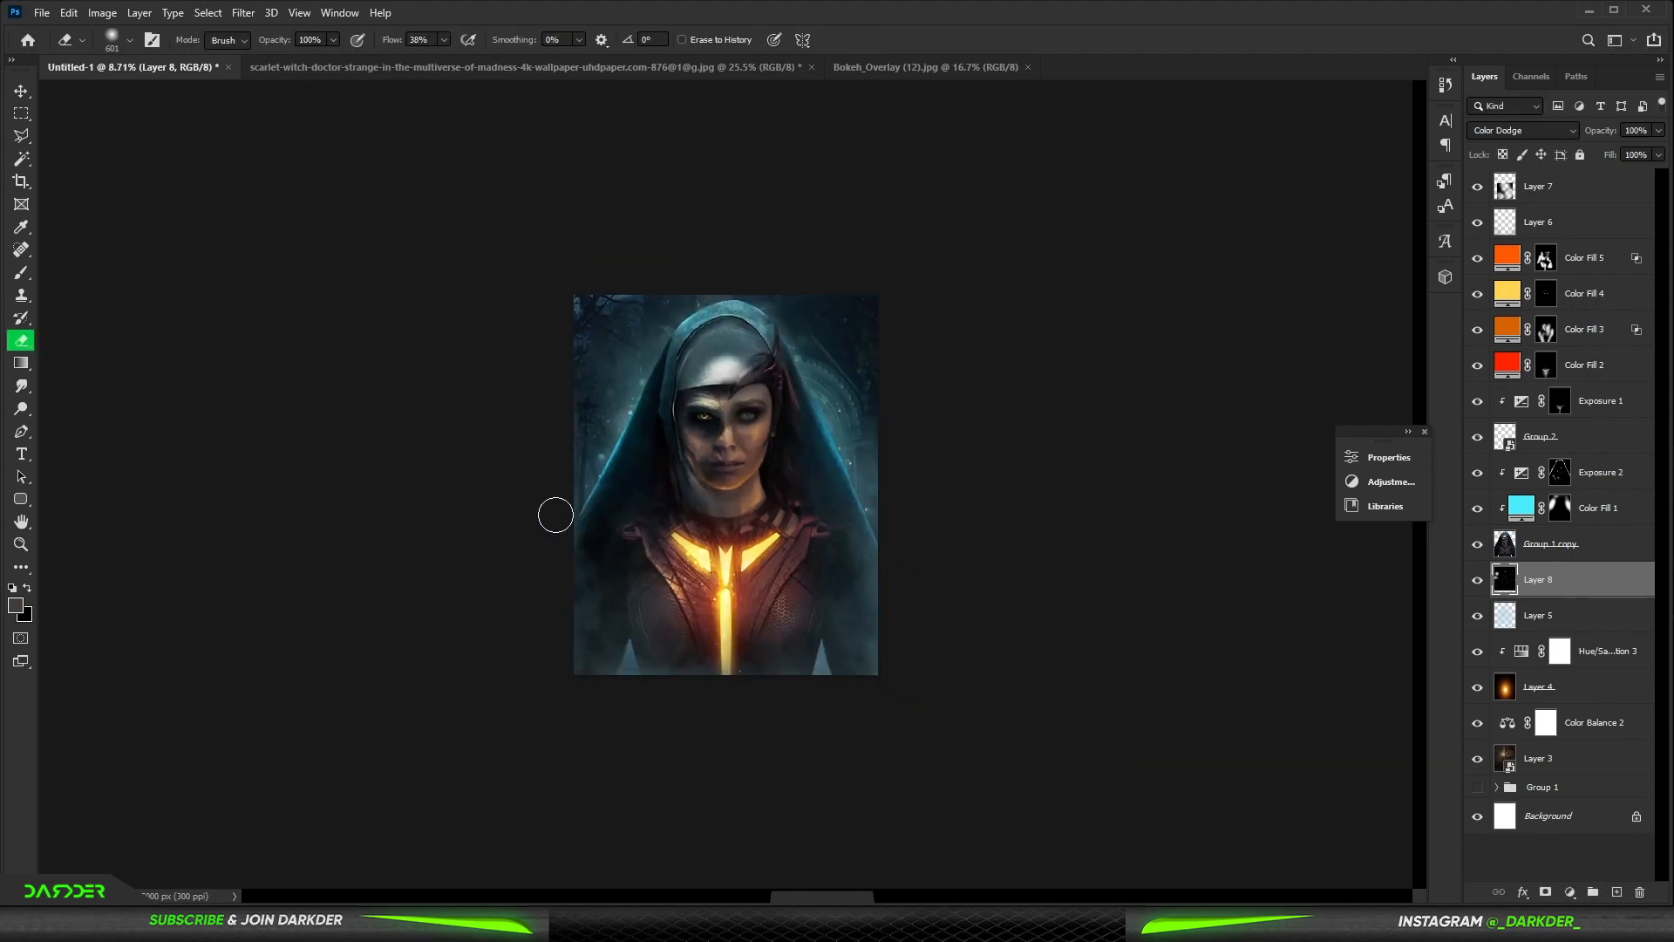
{"action": "scroll", "coordinate": [552, 512], "scroll_direction": "up", "scroll_amount": 2}
Step: Copy a rectangular selection of the match flame from flame-1363003.jpg into the portrait and set the layer to Color Dodge
{"action": "left_click_drag", "start_coordinate": [718, 177], "coordinate": [1001, 645]}
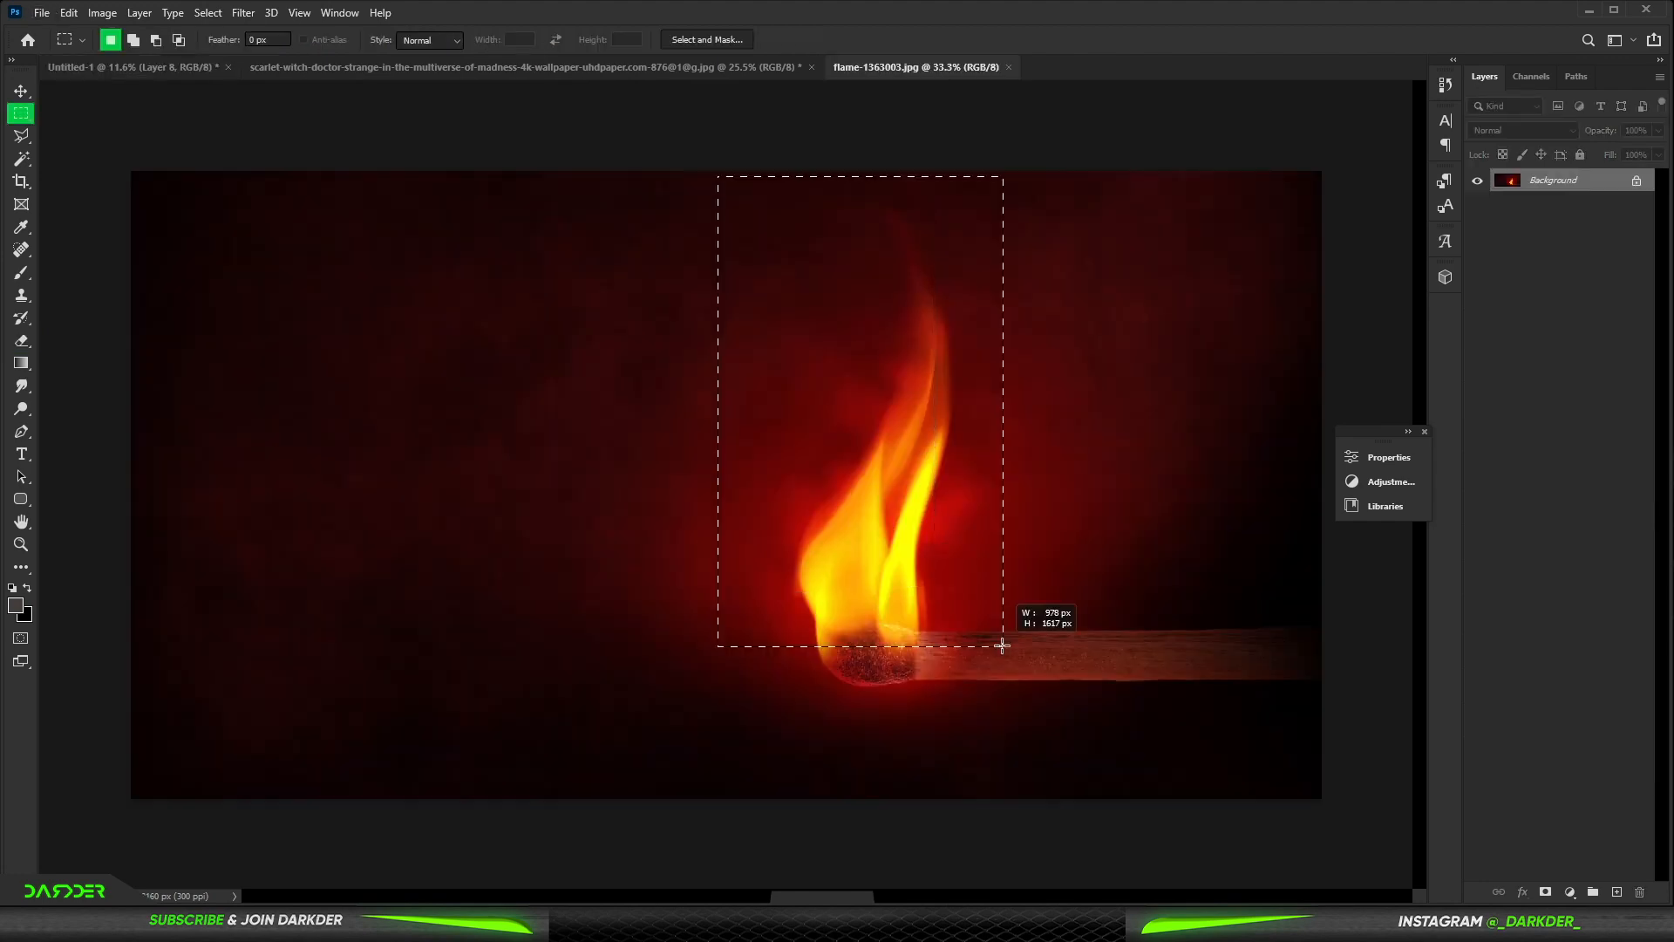
{"action": "left_click", "coordinate": [24, 91]}
{"action": "left_click_drag", "start_coordinate": [842, 301], "coordinate": [729, 602]}
{"action": "left_click", "coordinate": [1521, 130]}
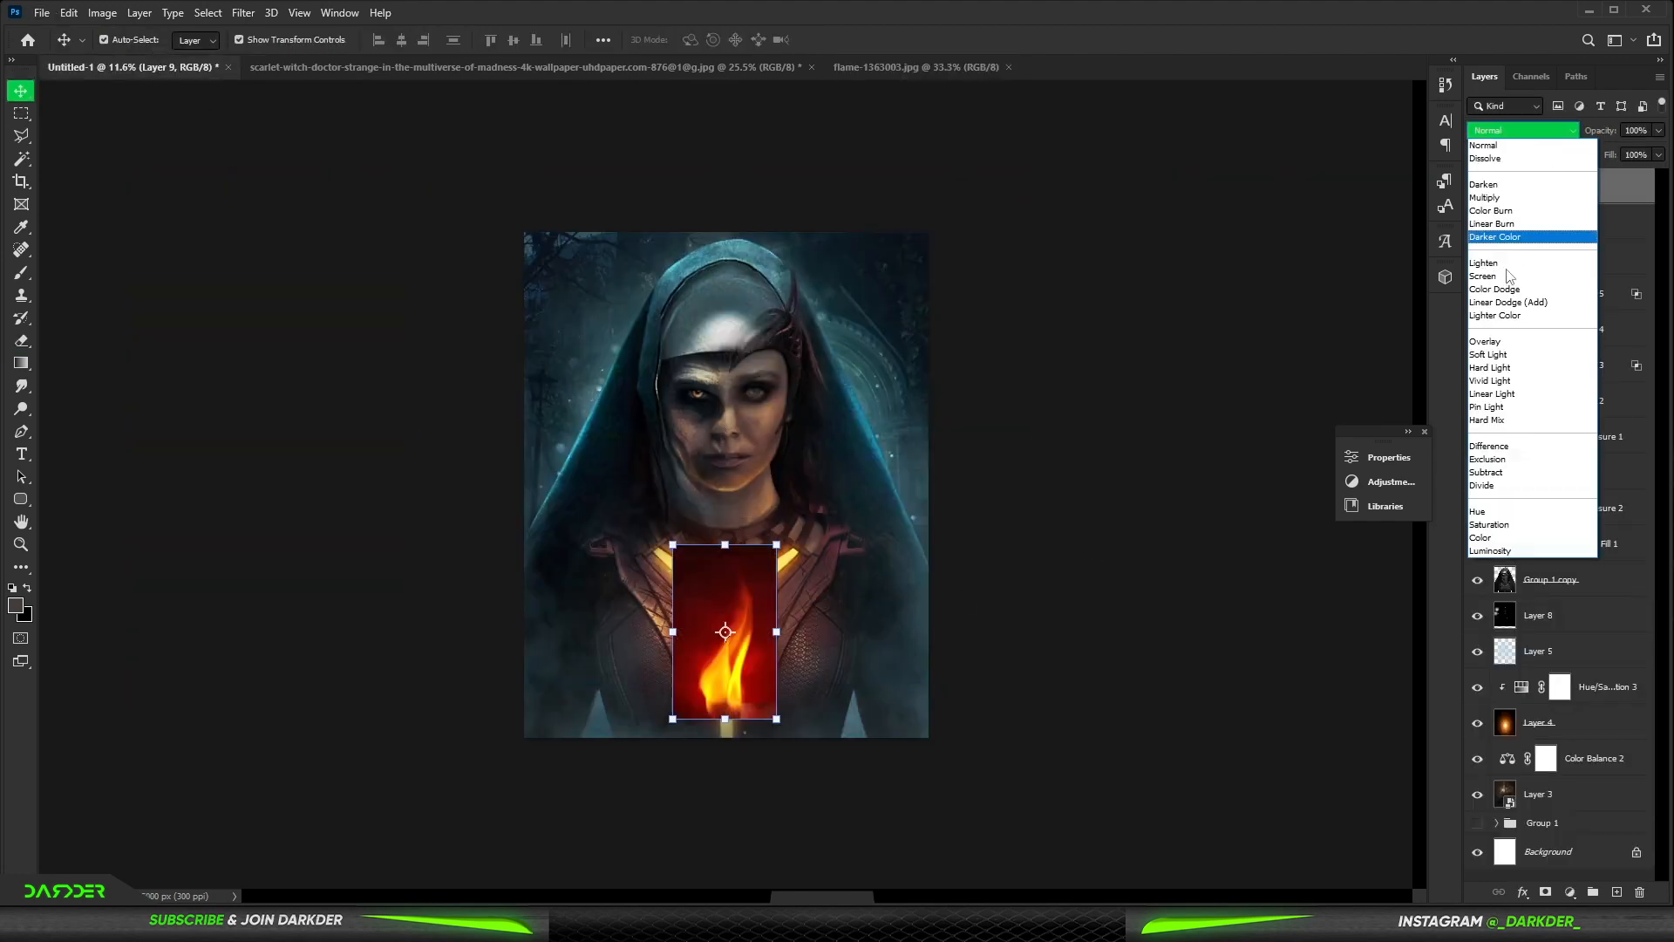
{"action": "left_click", "coordinate": [1508, 278]}
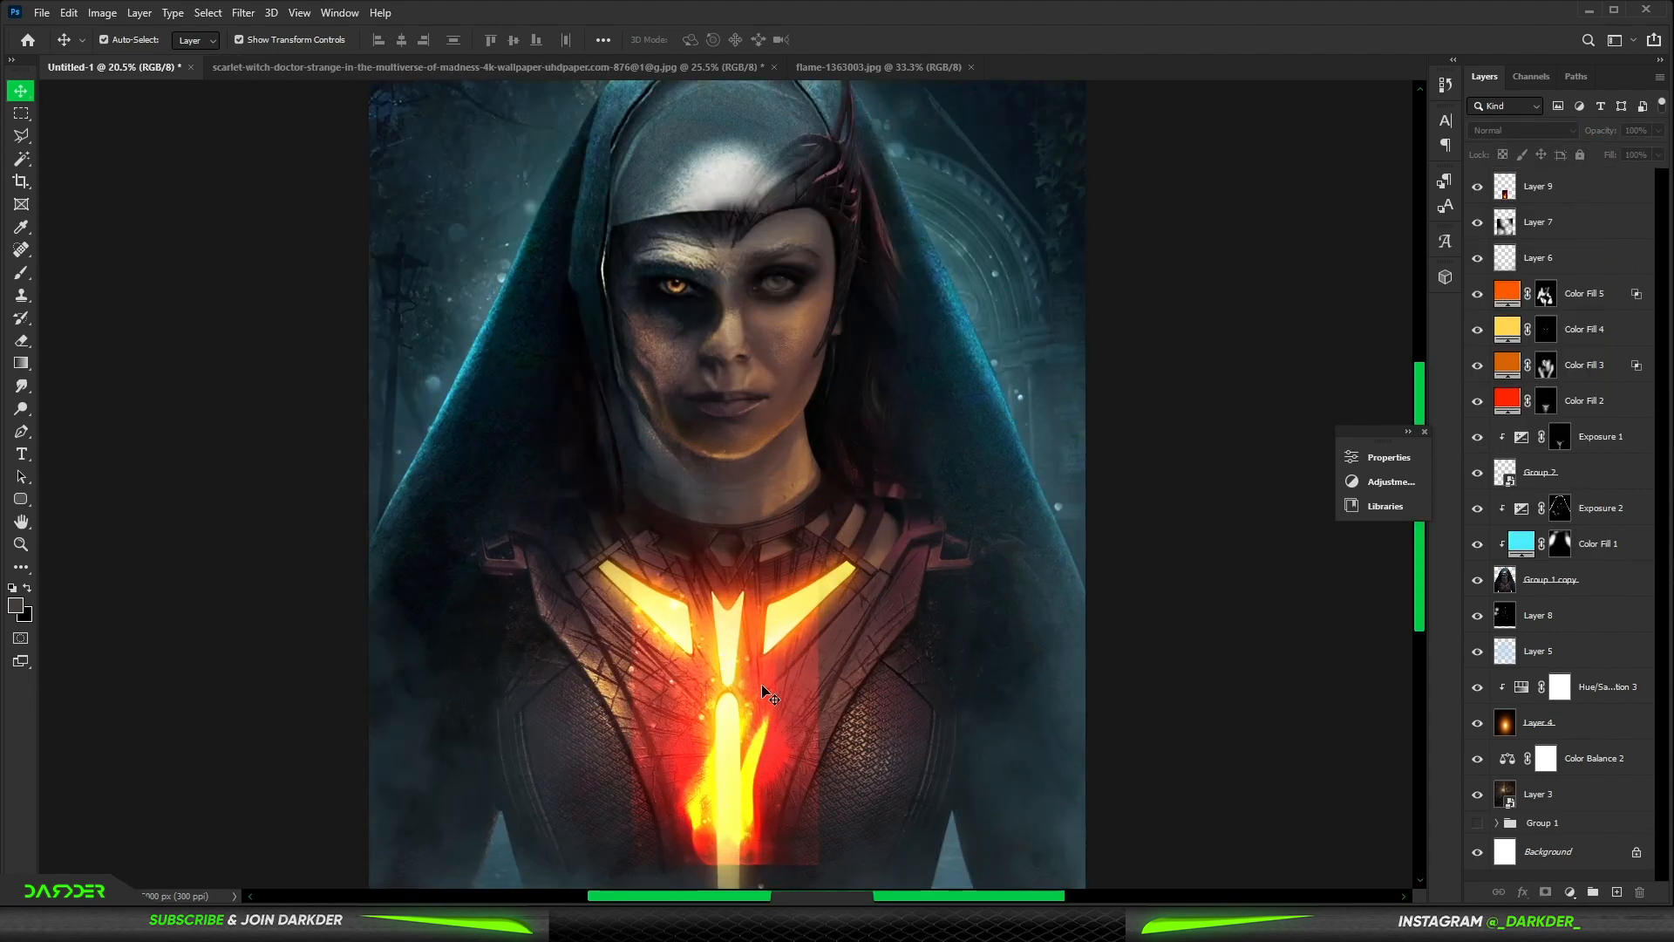
Step: Move, scale, rotate and skew the flame so it follows the glowing chest panel on the Scarlet Witch side
{"action": "left_click_drag", "start_coordinate": [761, 686], "coordinate": [768, 558]}
{"action": "left_click_drag", "start_coordinate": [729, 612], "coordinate": [744, 651]}
{"action": "left_click_drag", "start_coordinate": [728, 523], "coordinate": [800, 463]}
{"action": "left_click_drag", "start_coordinate": [746, 601], "coordinate": [855, 565]}
{"action": "left_click_drag", "start_coordinate": [915, 416], "coordinate": [950, 446]}
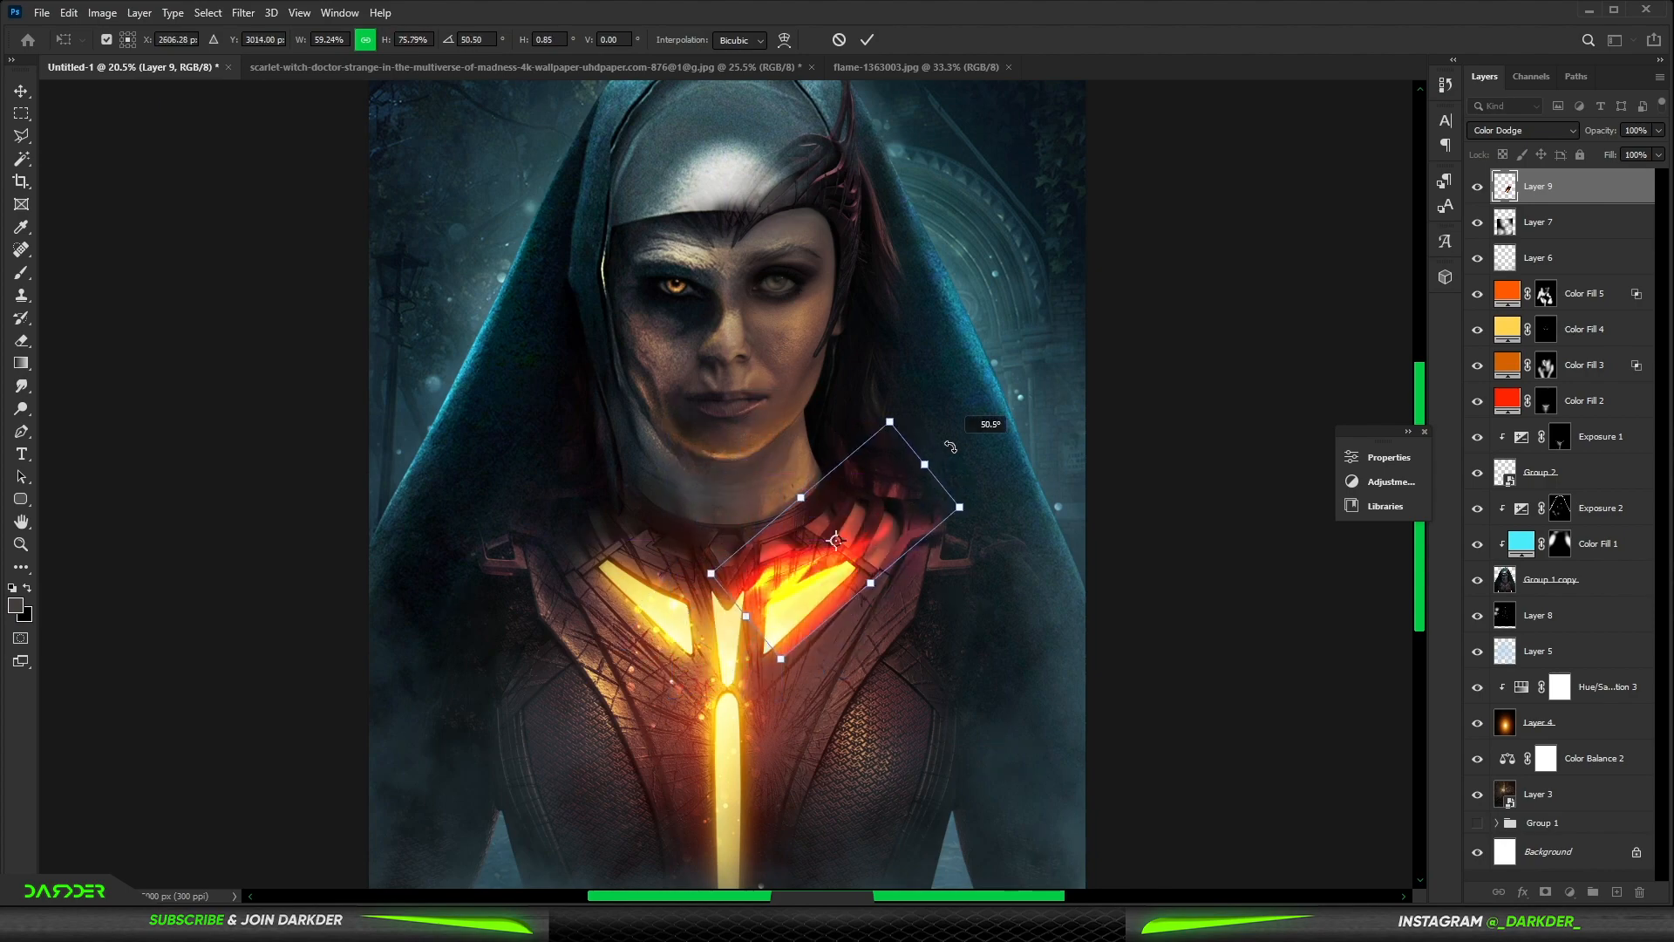
{"action": "left_click_drag", "start_coordinate": [784, 584], "coordinate": [874, 583]}
{"action": "left_click_drag", "start_coordinate": [748, 589], "coordinate": [753, 607]}
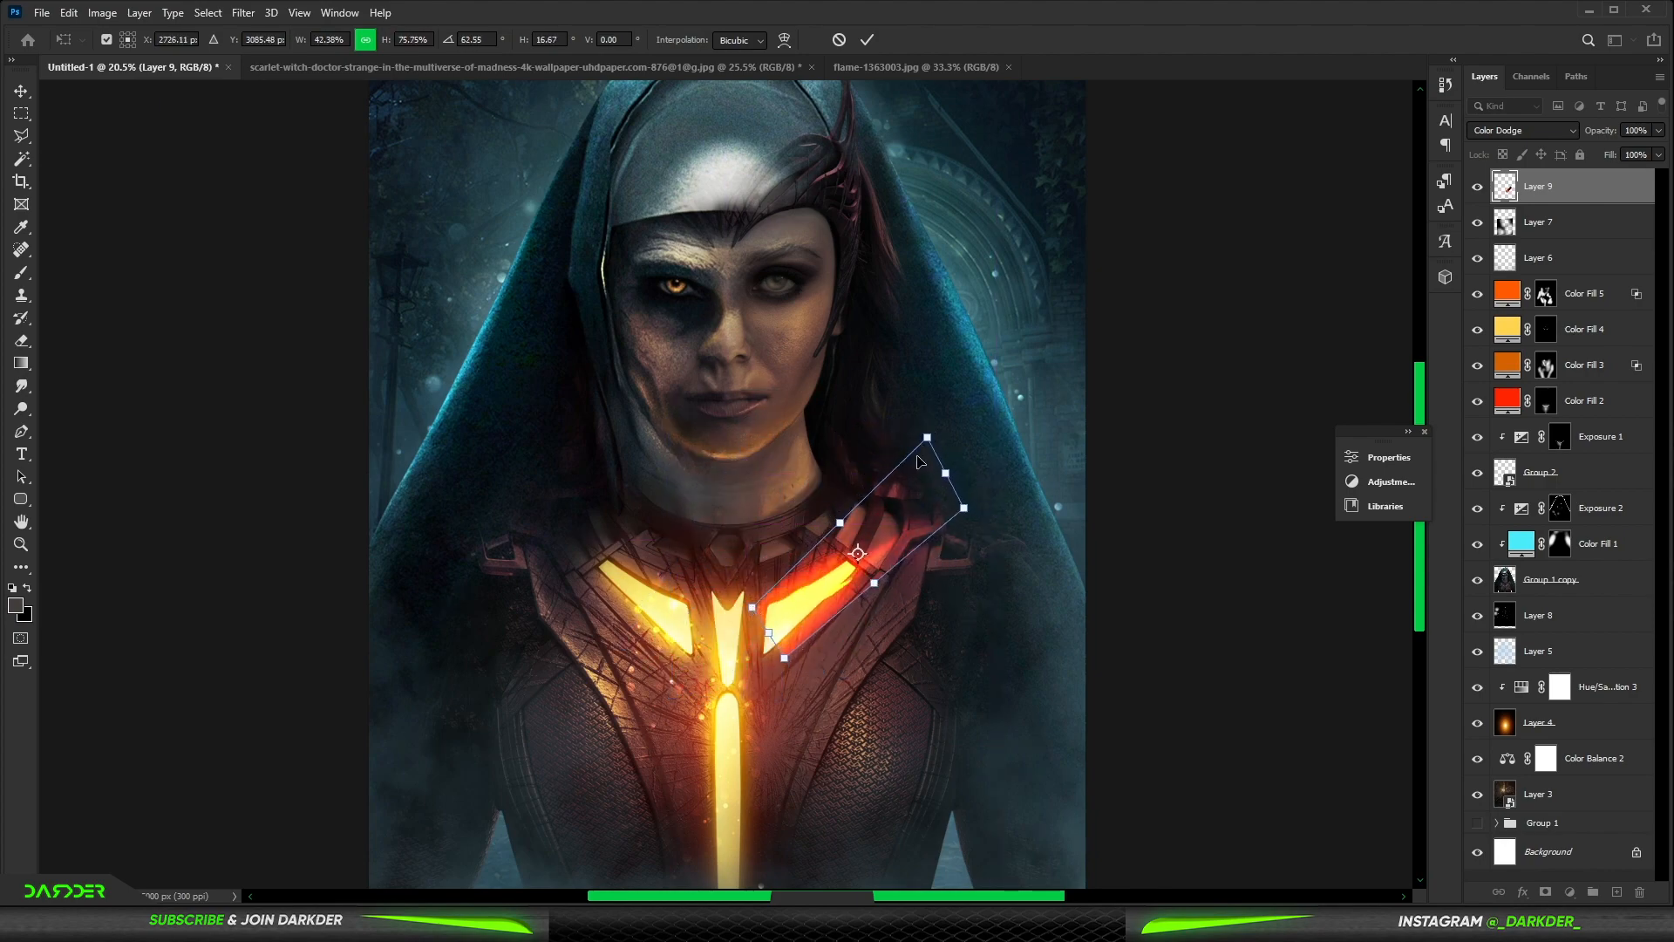
{"action": "key", "text": "Return"}
Step: Erase the flame's hard red edges around the chest panel on the Scarlet Witch side
{"action": "scroll", "coordinate": [785, 549], "scroll_direction": "up", "scroll_amount": 3}
{"action": "key", "text": "e"}
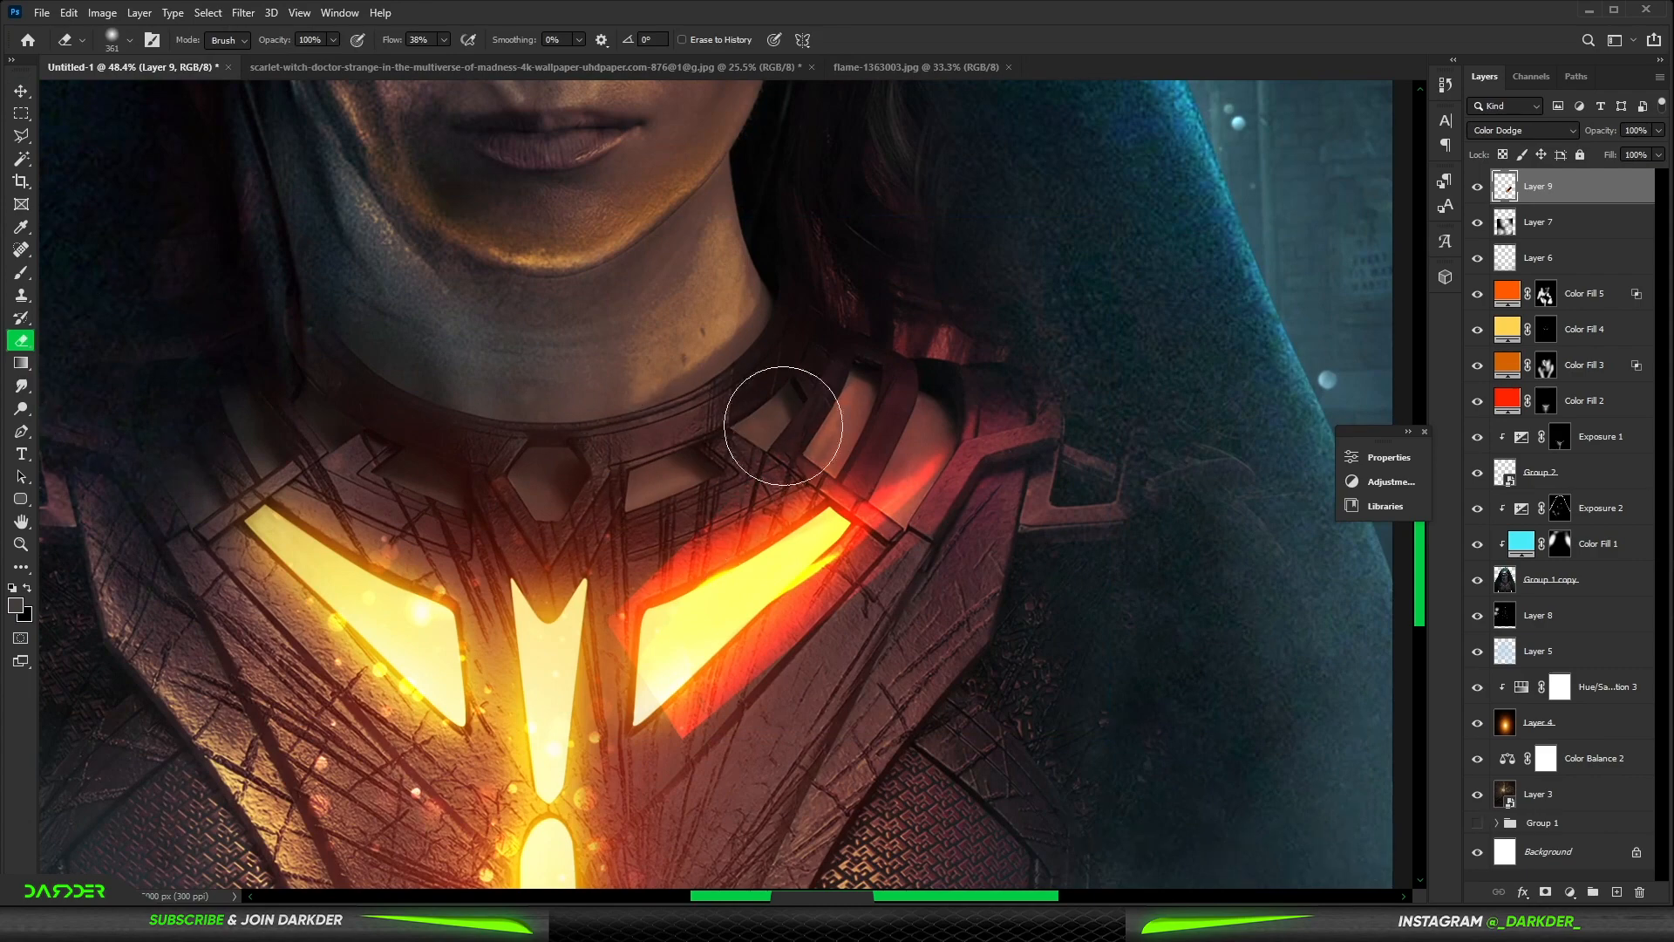
{"action": "mouse_move", "coordinate": [782, 425]}
{"action": "left_mouse_down"}
{"action": "mouse_move", "coordinate": [644, 521]}
{"action": "mouse_move", "coordinate": [610, 744]}
{"action": "mouse_move", "coordinate": [850, 647]}
{"action": "left_mouse_up"}
{"action": "scroll", "coordinate": [702, 562], "scroll_direction": "down", "scroll_amount": 5}
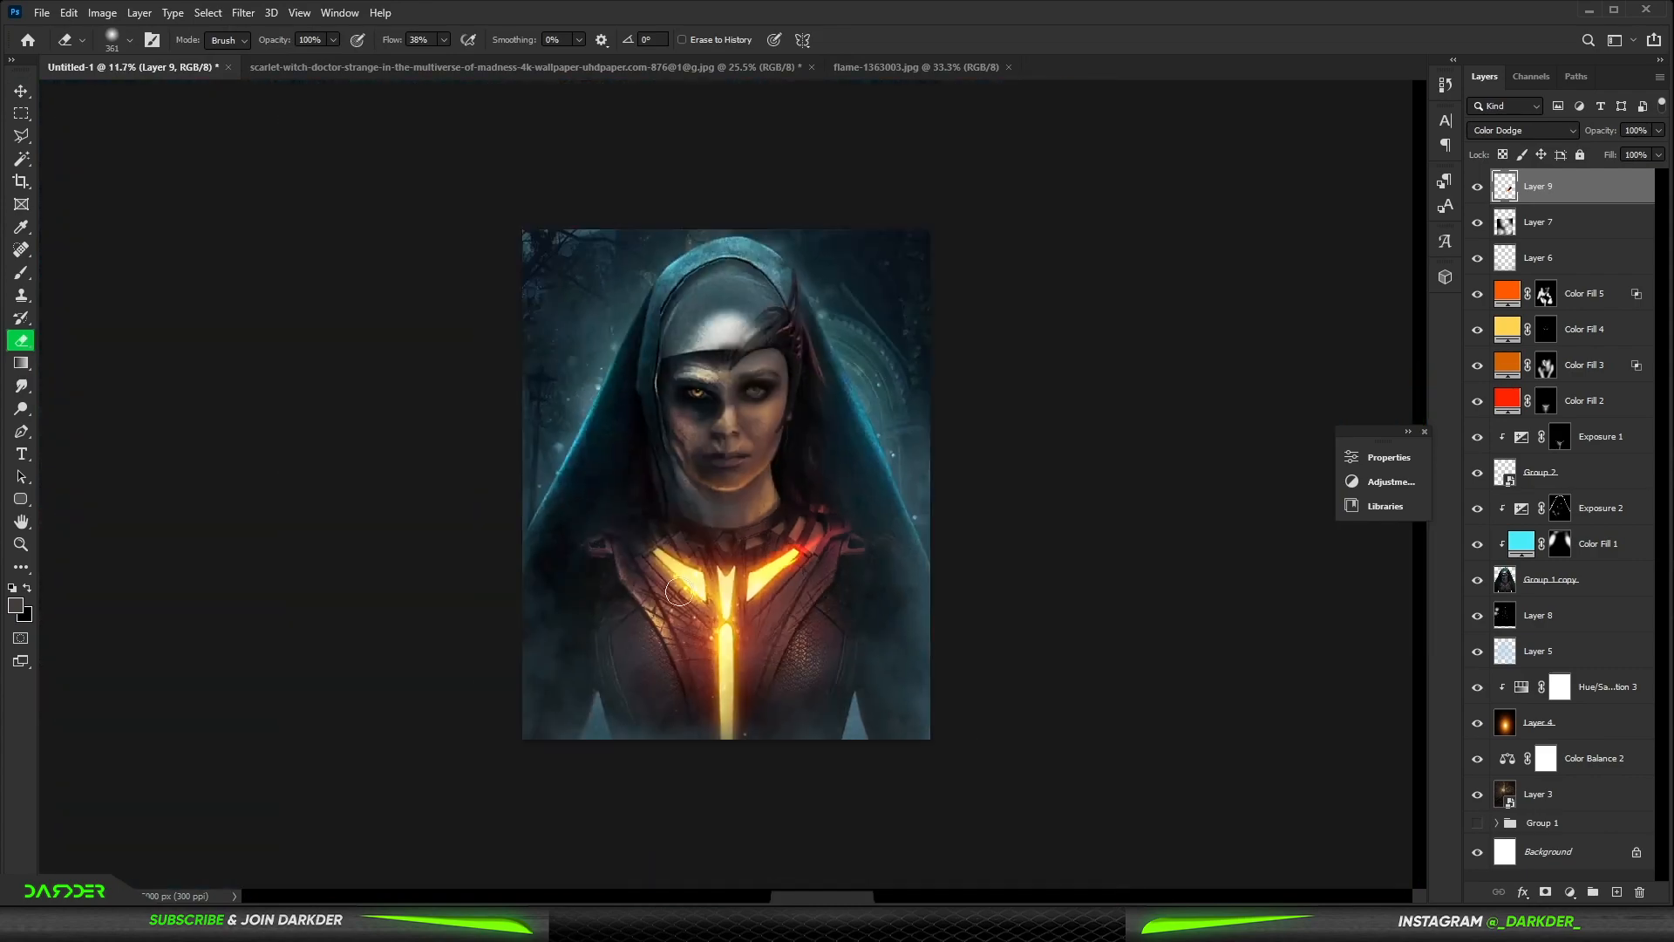
Step: Duplicate the flame layer, flip the copy horizontally and position it over the opposite chest panel
{"action": "scroll", "coordinate": [700, 560], "scroll_direction": "up", "scroll_amount": 4}
{"action": "key", "text": "v"}
{"action": "left_click_drag", "start_coordinate": [838, 568], "coordinate": [592, 606]}
{"action": "key", "text": "ctrl+t"}
{"action": "right_click", "coordinate": [558, 613]}
{"action": "left_click", "coordinate": [645, 580]}
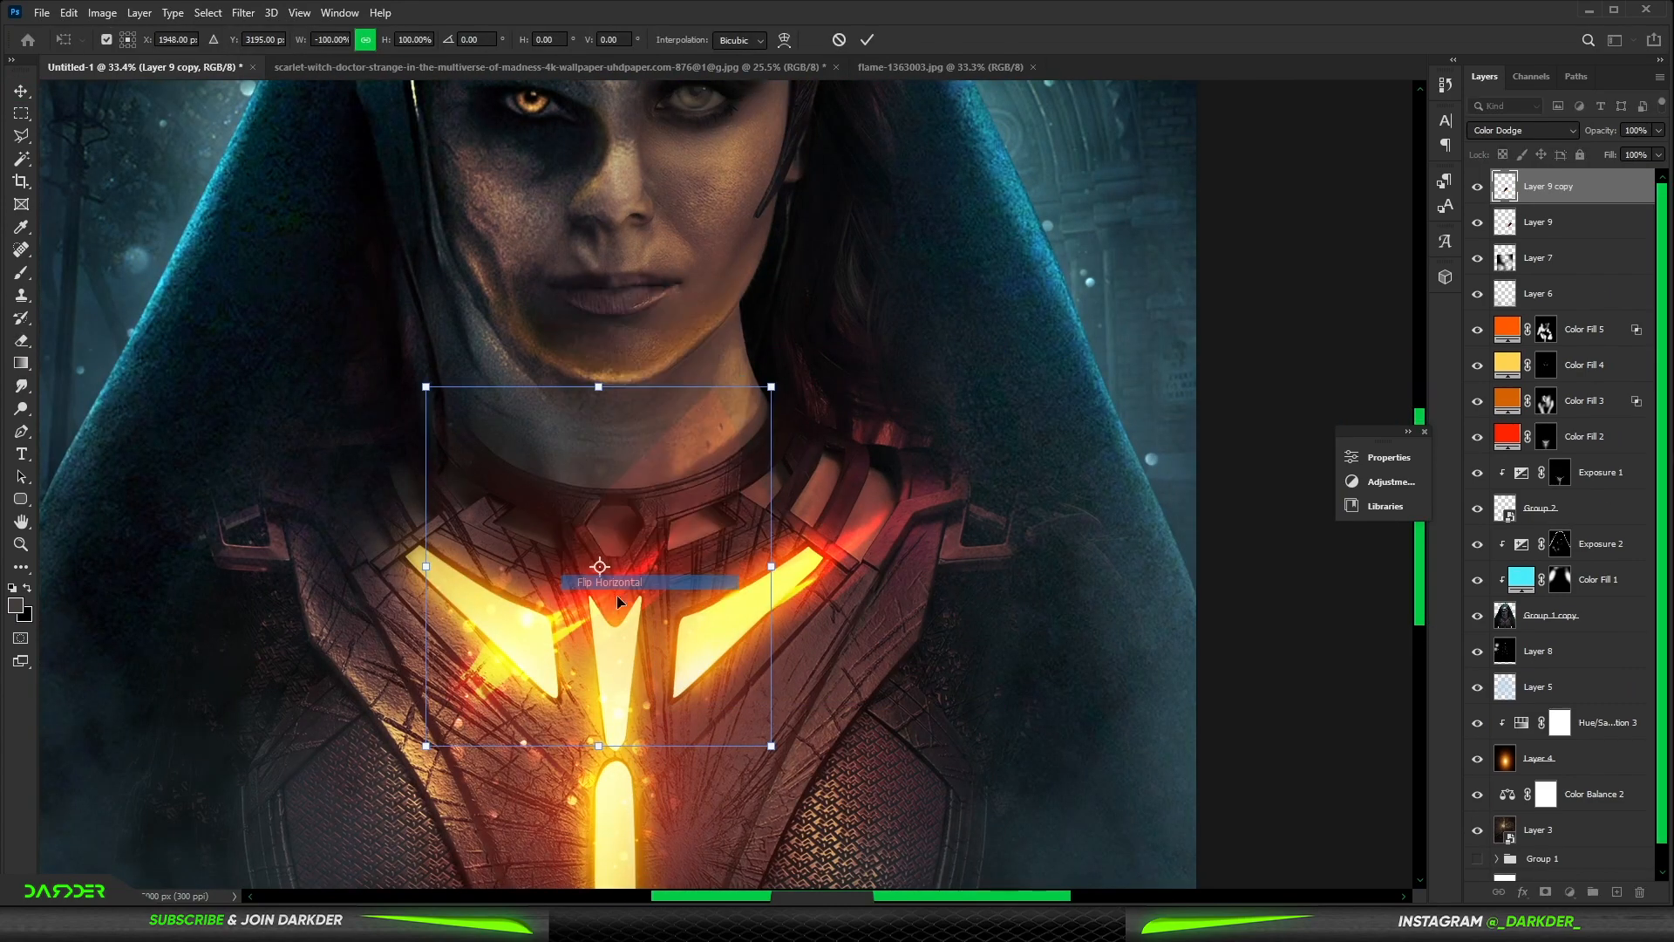
{"action": "left_click_drag", "start_coordinate": [673, 646], "coordinate": [466, 609]}
{"action": "key", "text": "Return"}
Step: Smudge the outer ends of the flames on both chest panels with a soft round brush
{"action": "left_click", "coordinate": [21, 386]}
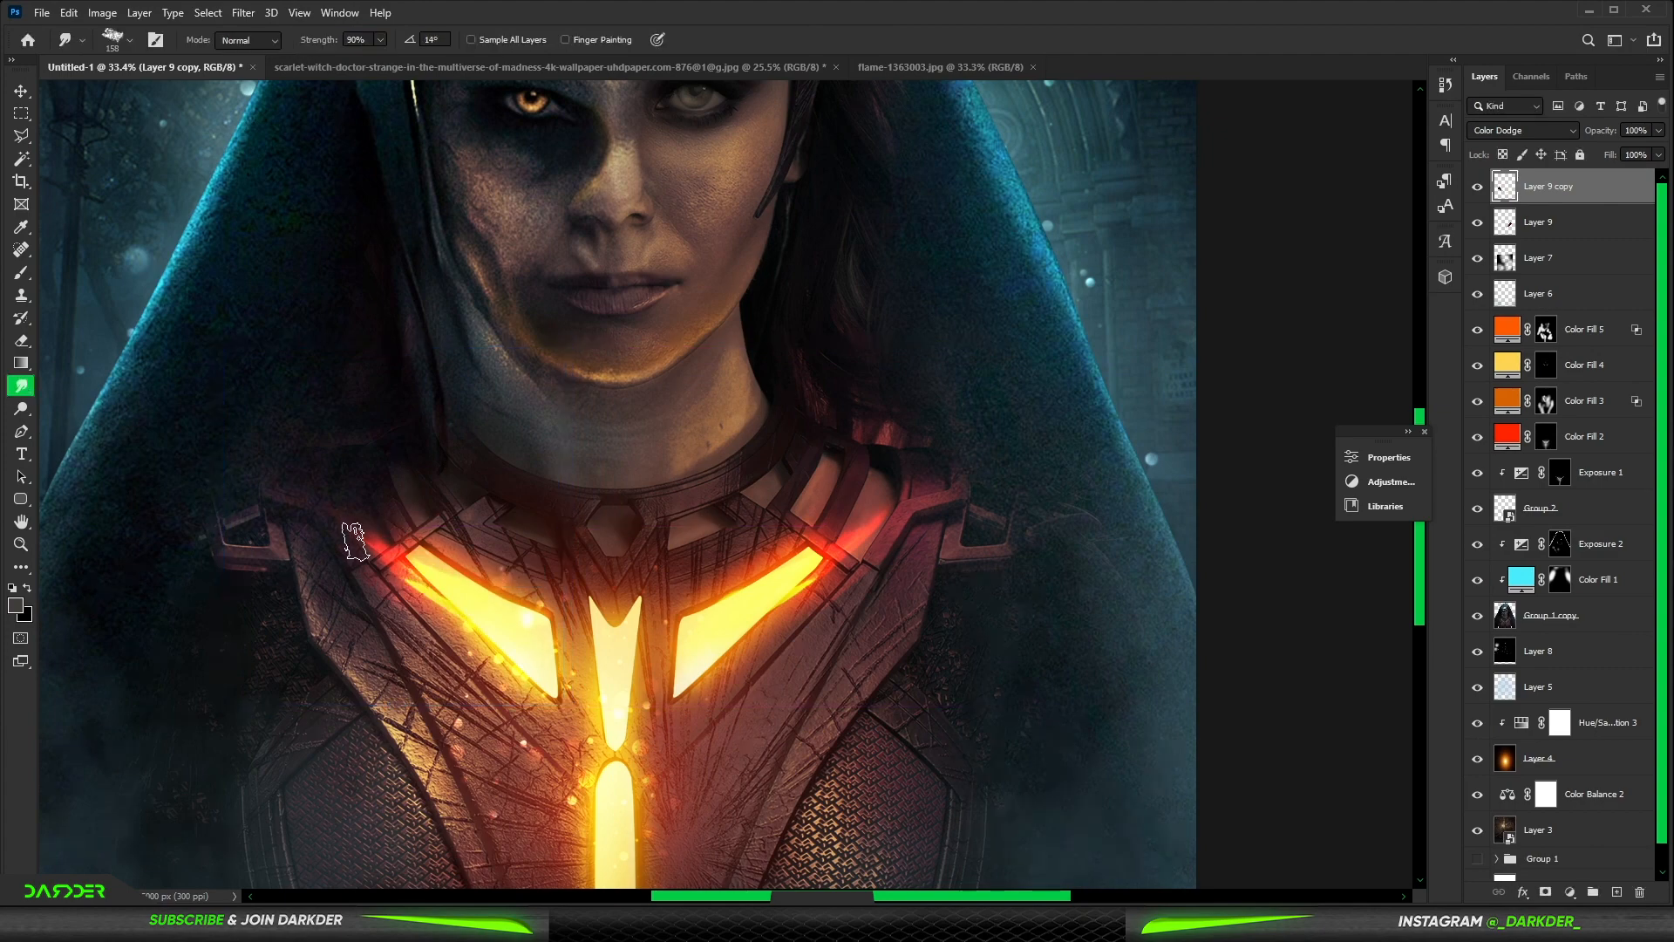
{"action": "right_click", "coordinate": [498, 553]}
{"action": "mouse_move", "coordinate": [397, 560]}
{"action": "left_mouse_down"}
{"action": "mouse_move", "coordinate": [359, 534]}
{"action": "mouse_move", "coordinate": [248, 144]}
{"action": "left_mouse_up"}
{"action": "left_click", "coordinate": [551, 684]}
{"action": "key", "text": "alt+bracketleft"}
{"action": "scroll", "coordinate": [893, 539], "scroll_direction": "down", "scroll_amount": 16}
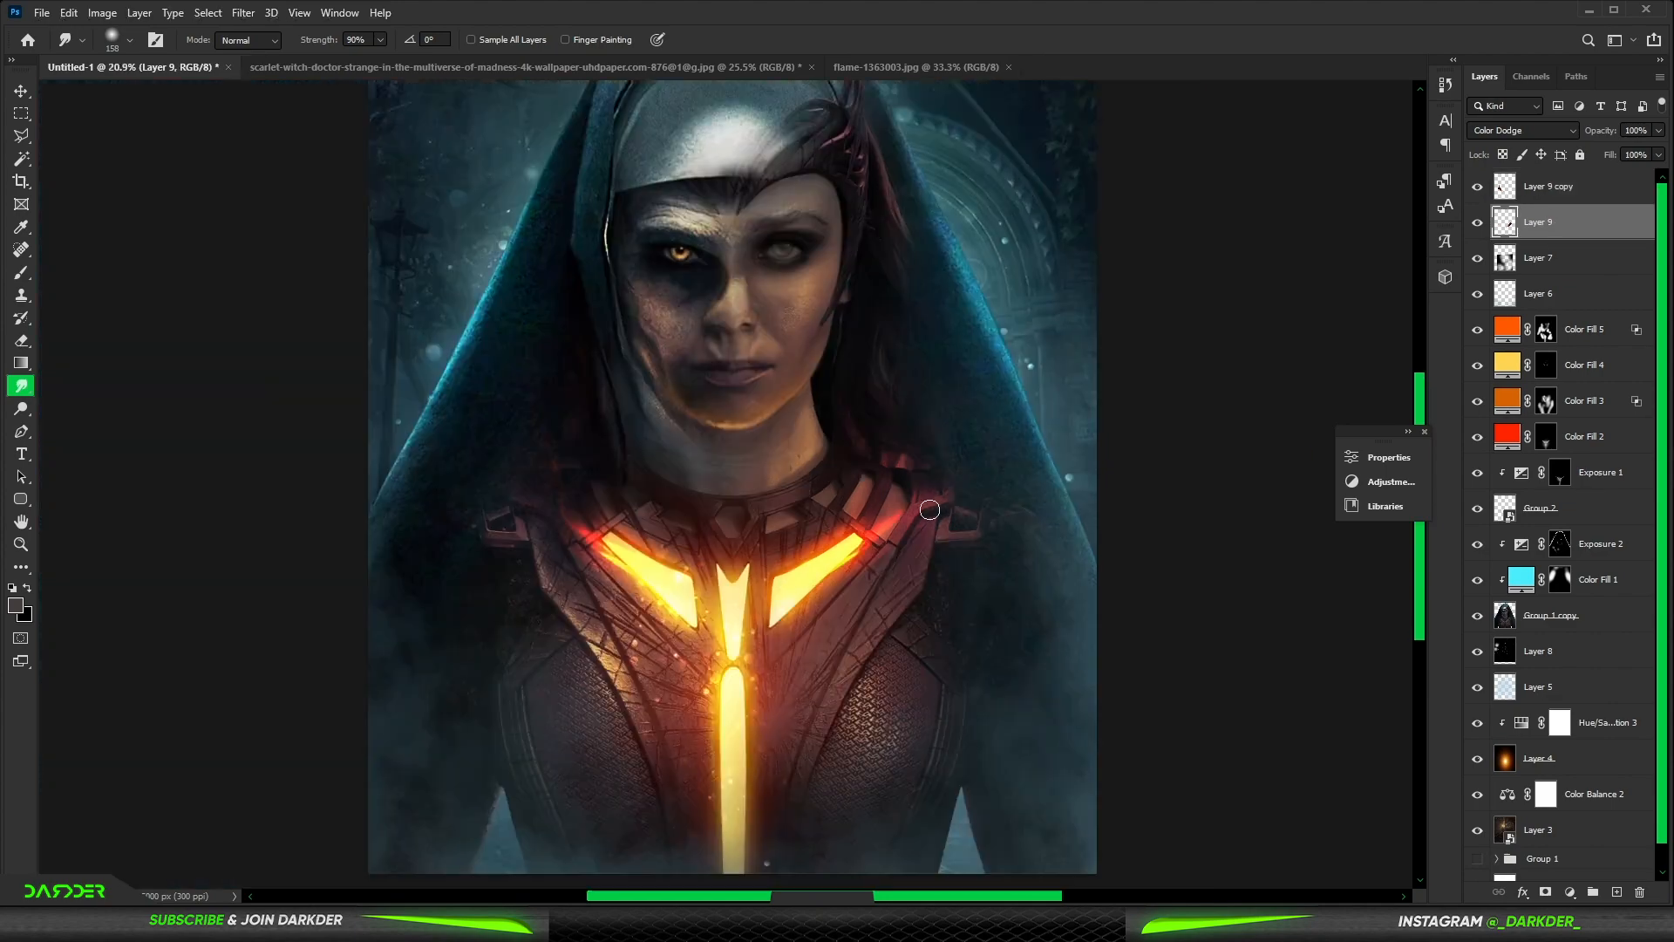
{"action": "scroll", "coordinate": [889, 579], "scroll_direction": "up", "scroll_amount": 8}
Step: Add an orange Solid Color fill layer above the duplicated flame
{"action": "left_click", "coordinate": [1604, 187]}
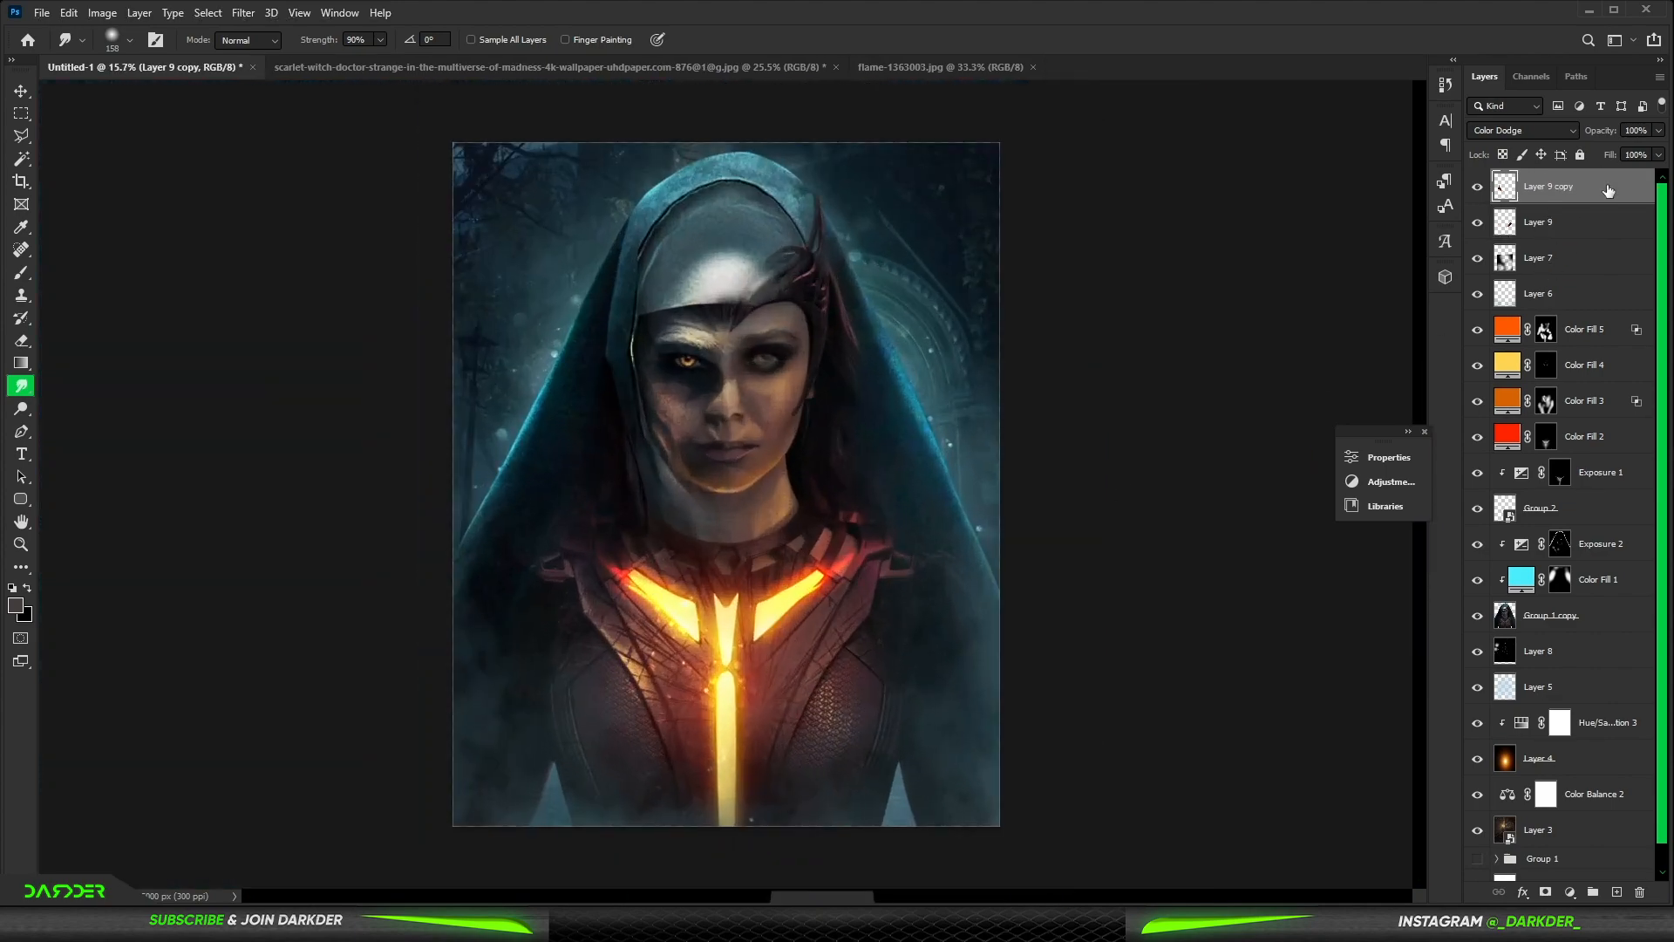
{"action": "left_click", "coordinate": [1570, 892]}
{"action": "left_click", "coordinate": [1576, 592]}
{"action": "left_click", "coordinate": [1557, 443]}
Step: Set the orange fill to Screen and split its underlying-layer Blend If shadow slider to 20 / 80
{"action": "left_click", "coordinate": [1523, 130]}
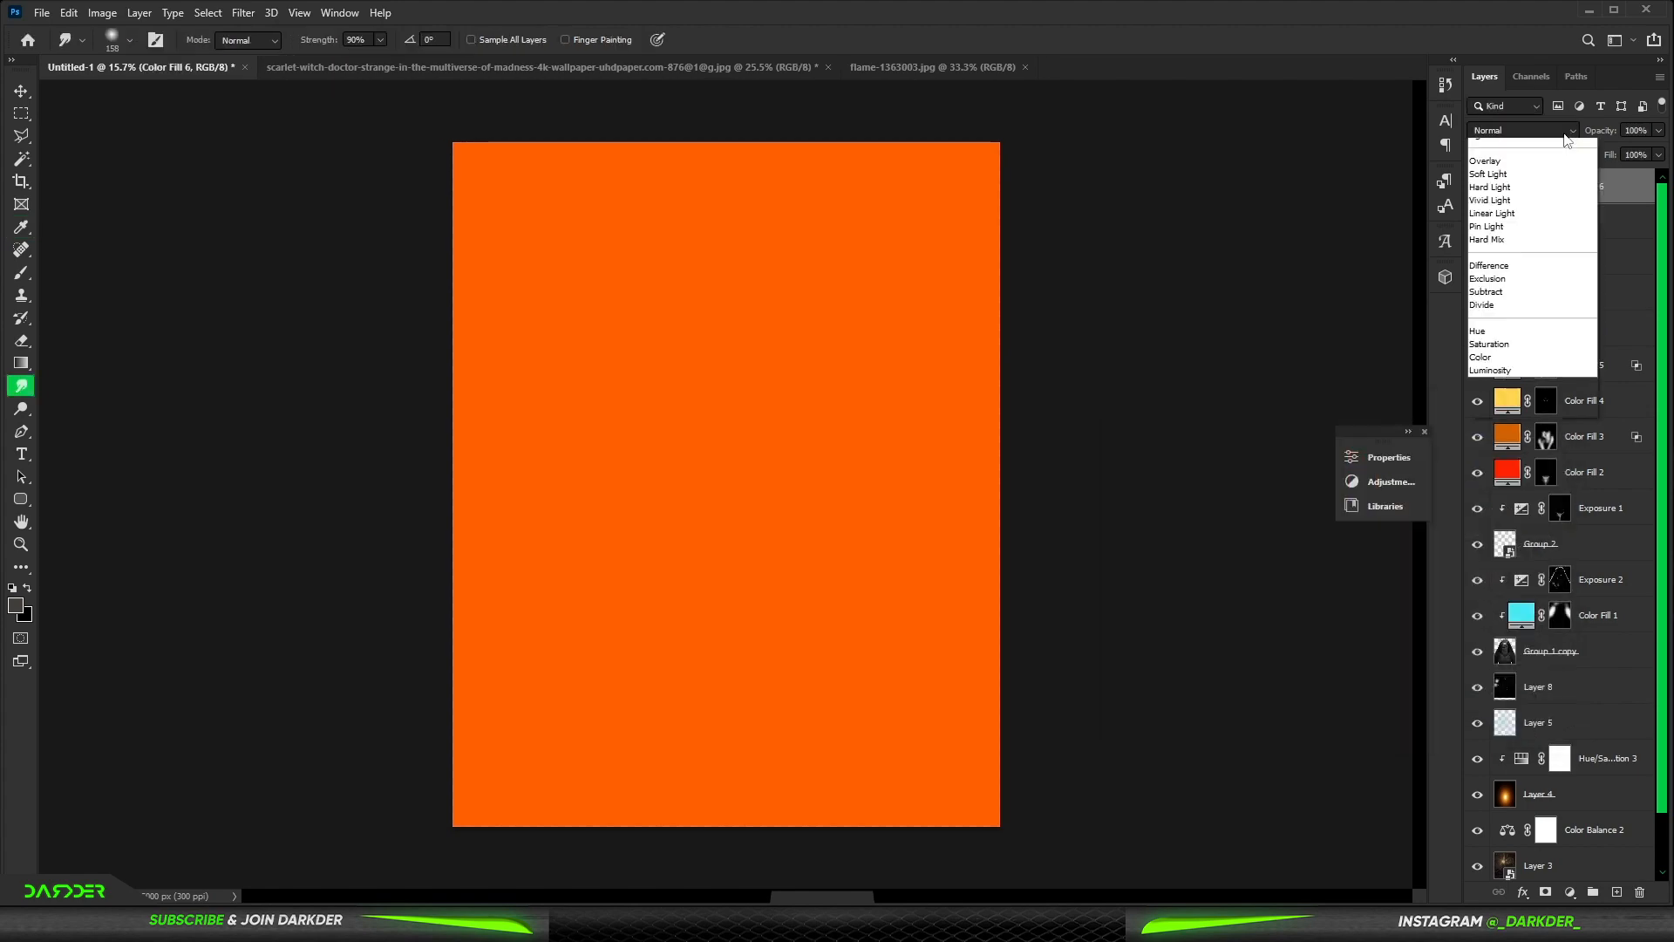
{"action": "left_click", "coordinate": [1564, 229]}
{"action": "double_click", "coordinate": [1628, 202]}
{"action": "left_click_drag", "start_coordinate": [1299, 813], "coordinate": [1247, 817]}
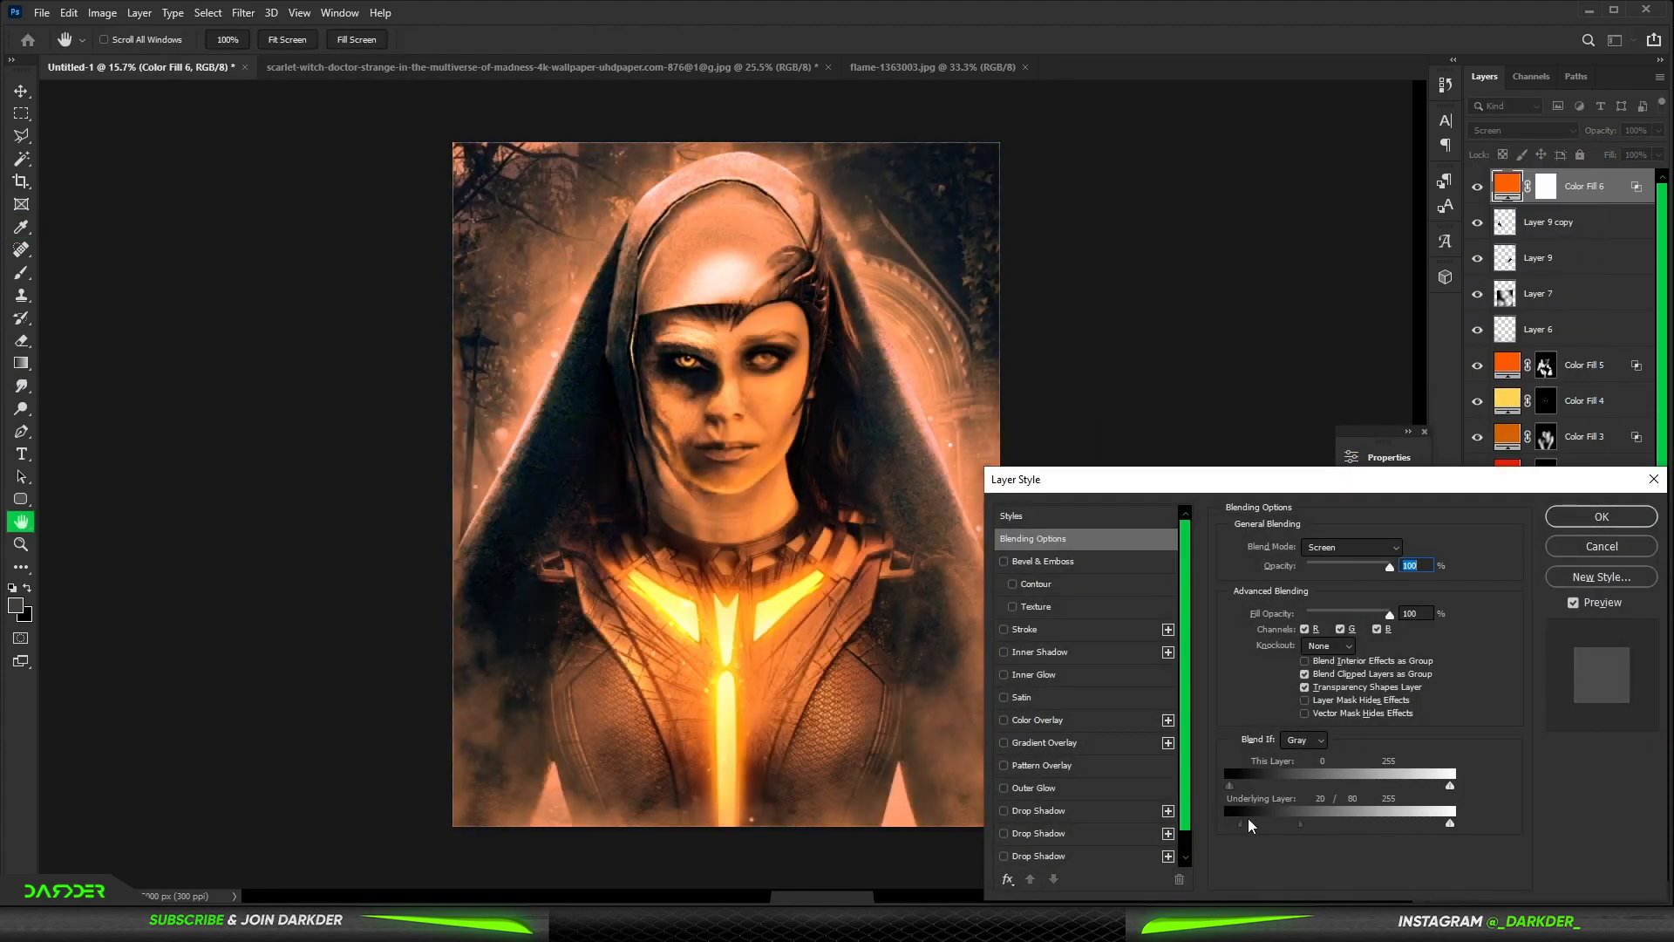
{"action": "left_click", "coordinate": [1513, 516]}
Step: Invert the orange fill's mask and paint white over the Scarlet Witch's hair beside the face with a larger brush
{"action": "left_click", "coordinate": [1546, 193]}
{"action": "key", "text": "ctrl+i"}
{"action": "scroll", "coordinate": [859, 471], "scroll_direction": "up", "scroll_amount": 5}
{"action": "key", "text": "b"}
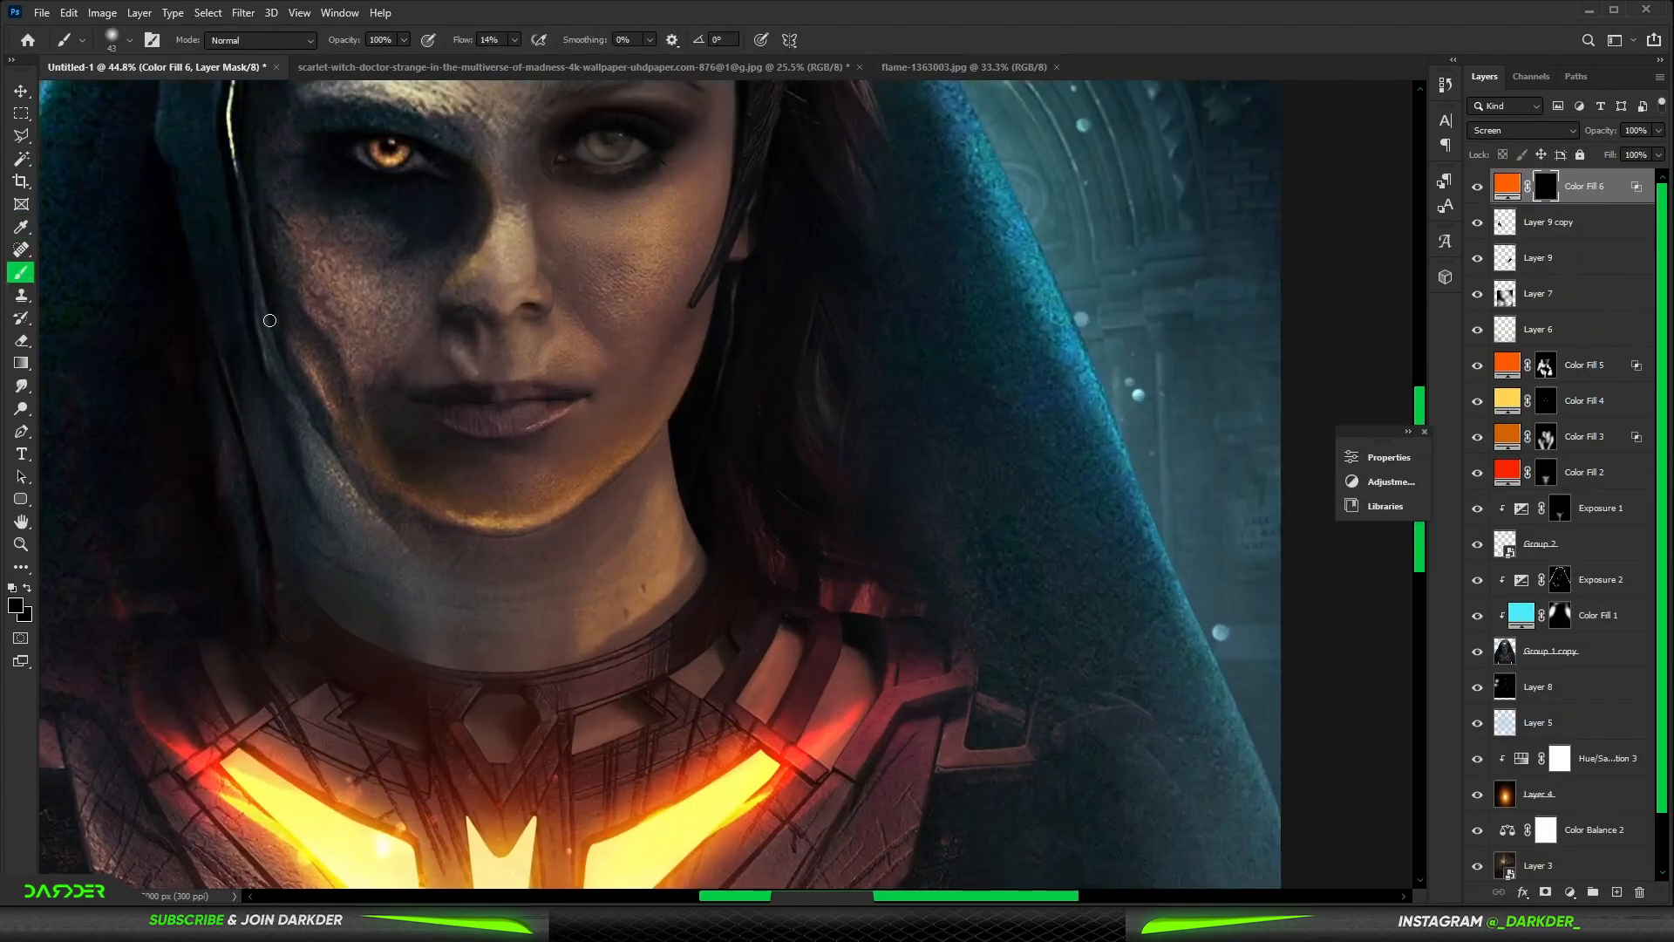
{"action": "left_click", "coordinate": [15, 605]}
{"action": "left_click", "coordinate": [1405, 442]}
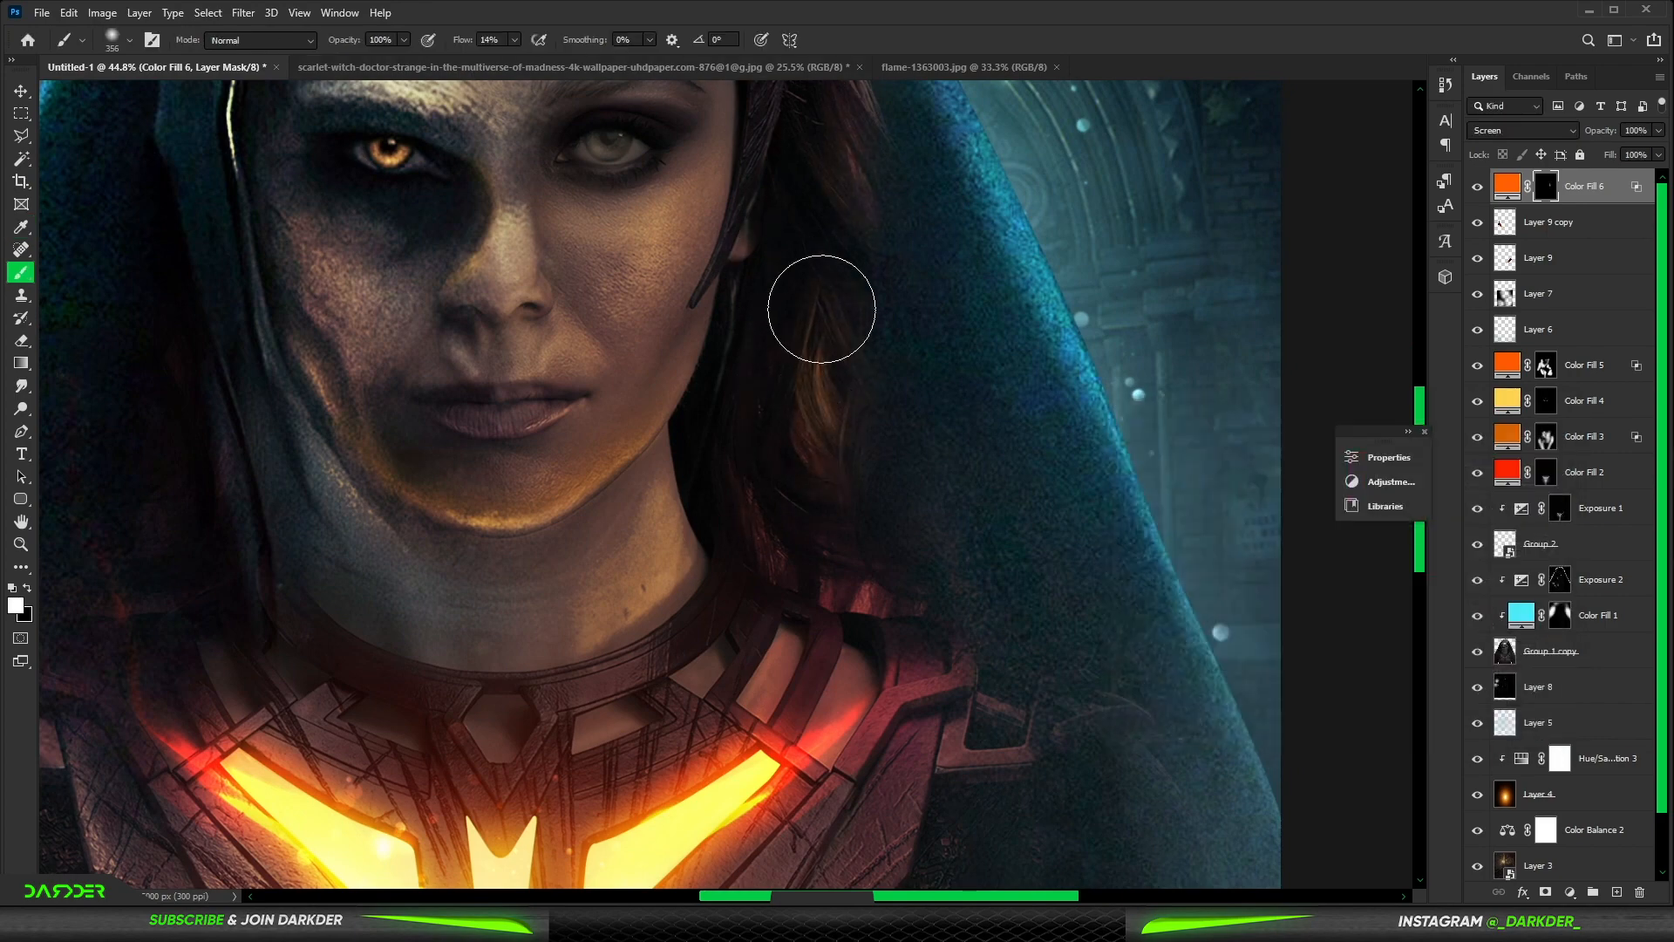
Step: Refine the orange glow in the Scarlet Witch's hair by painting black and white on the fill's mask
{"action": "key", "text": "x"}
{"action": "scroll", "coordinate": [854, 523], "scroll_direction": "down", "scroll_amount": 3}
{"action": "scroll", "coordinate": [856, 501], "scroll_direction": "down", "scroll_amount": 2}
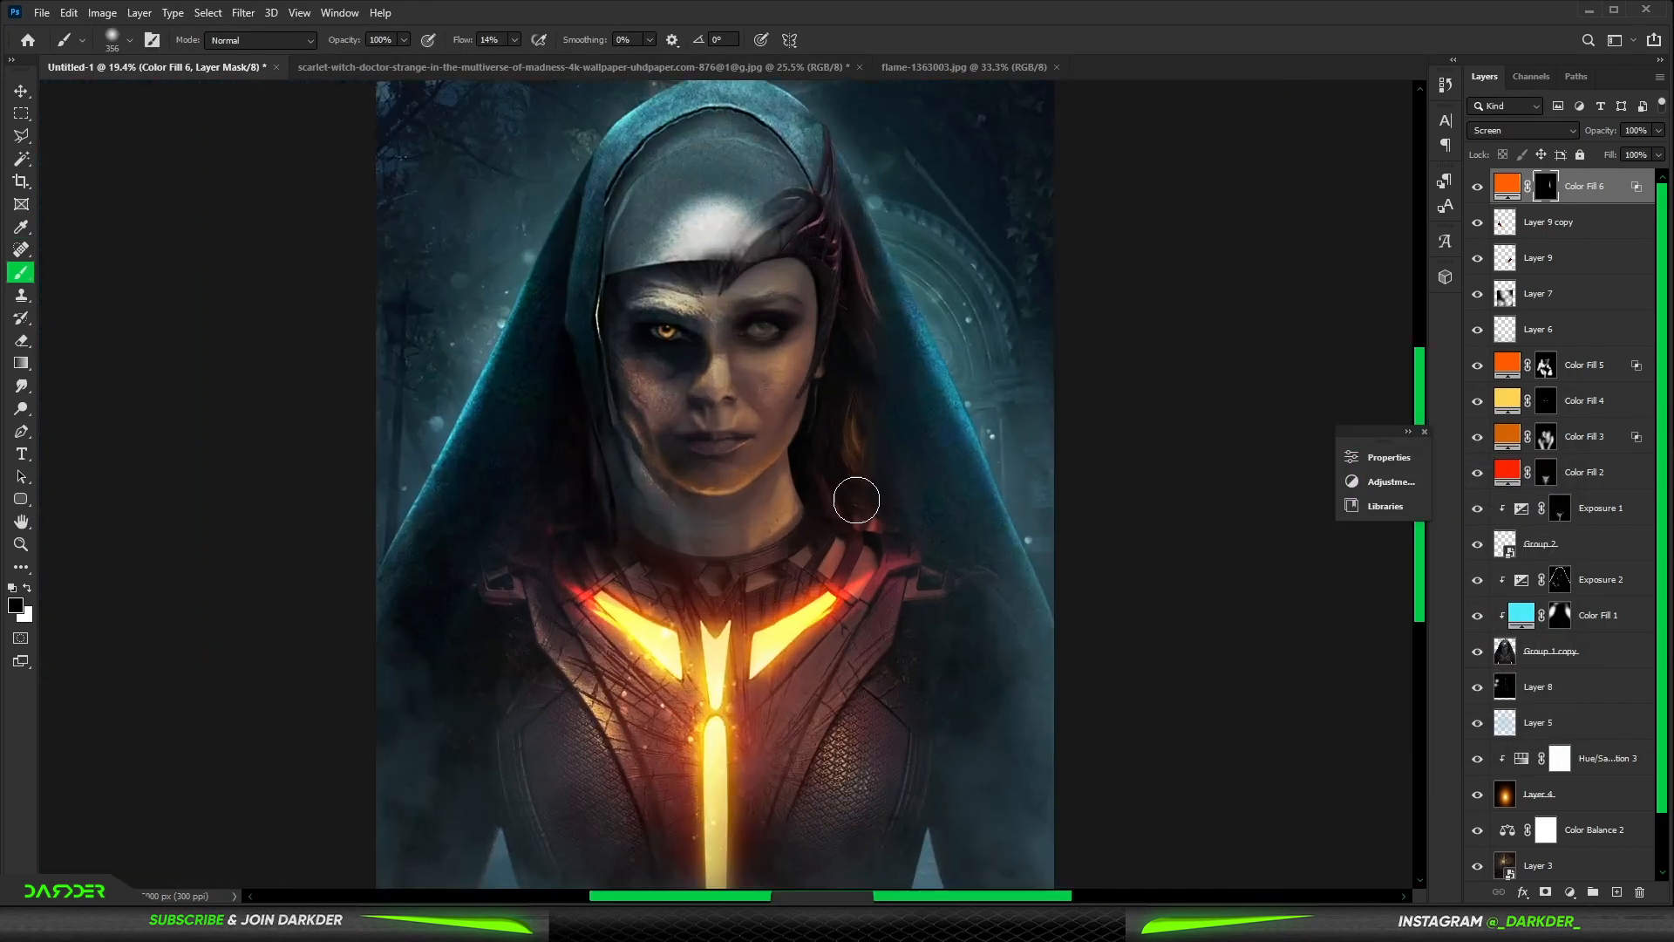
{"action": "scroll", "coordinate": [884, 358], "scroll_direction": "down", "scroll_amount": 4}
{"action": "scroll", "coordinate": [731, 738], "scroll_direction": "up", "scroll_amount": 7}
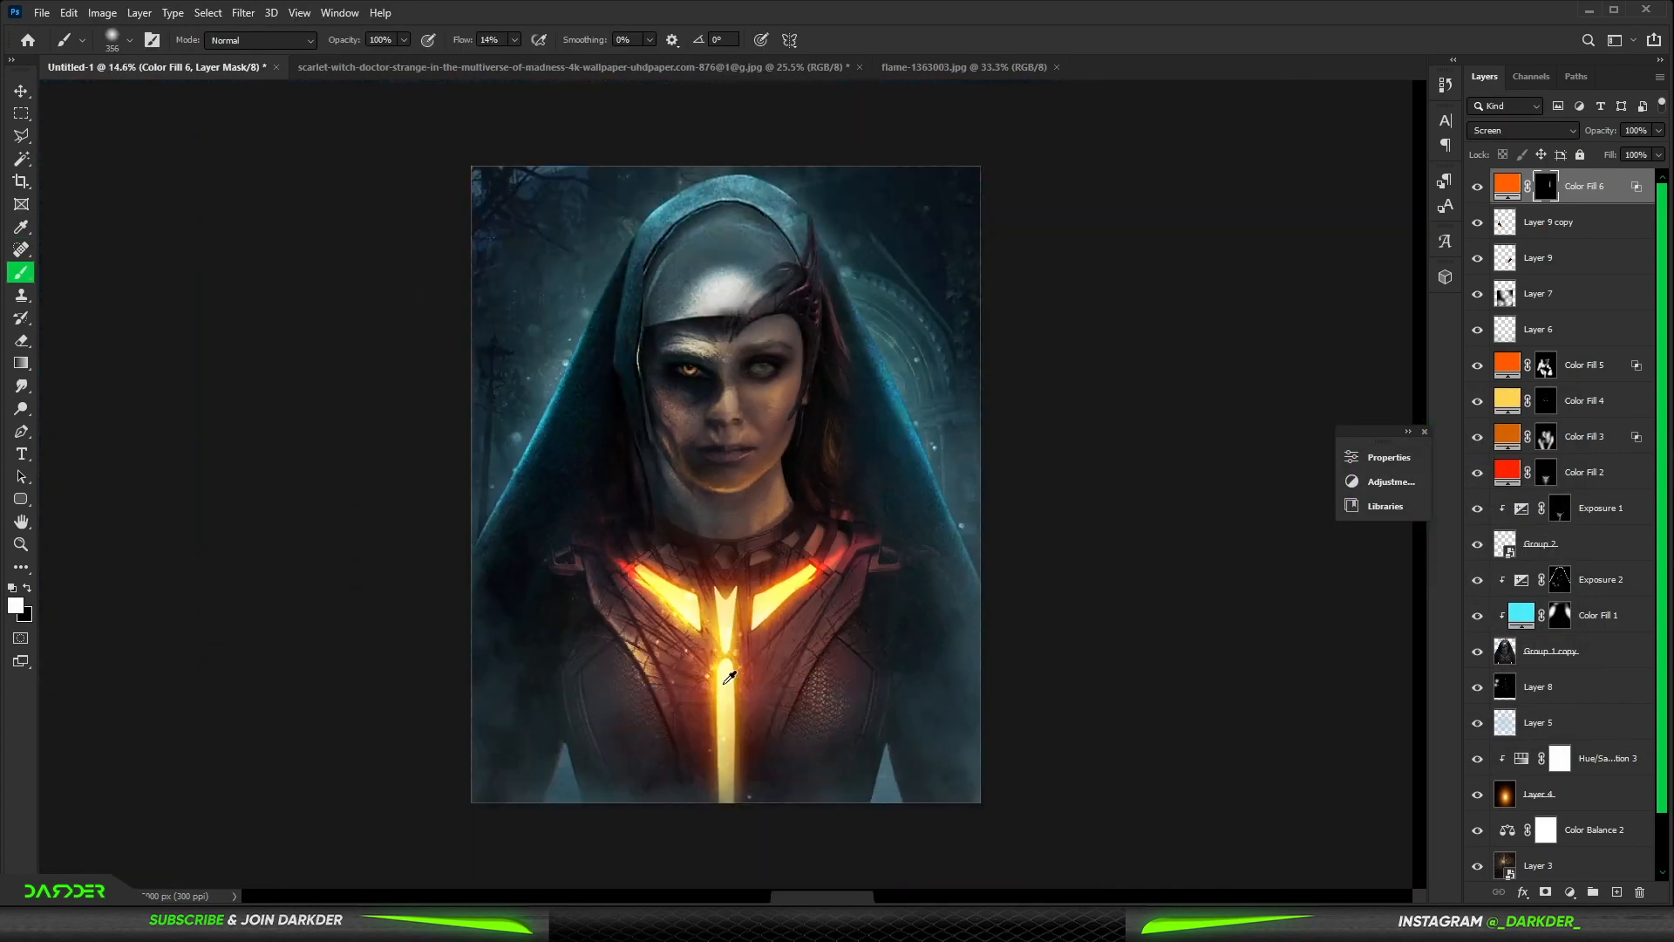
{"action": "key", "text": "x"}
{"action": "scroll", "coordinate": [729, 729], "scroll_direction": "down", "scroll_amount": 5}
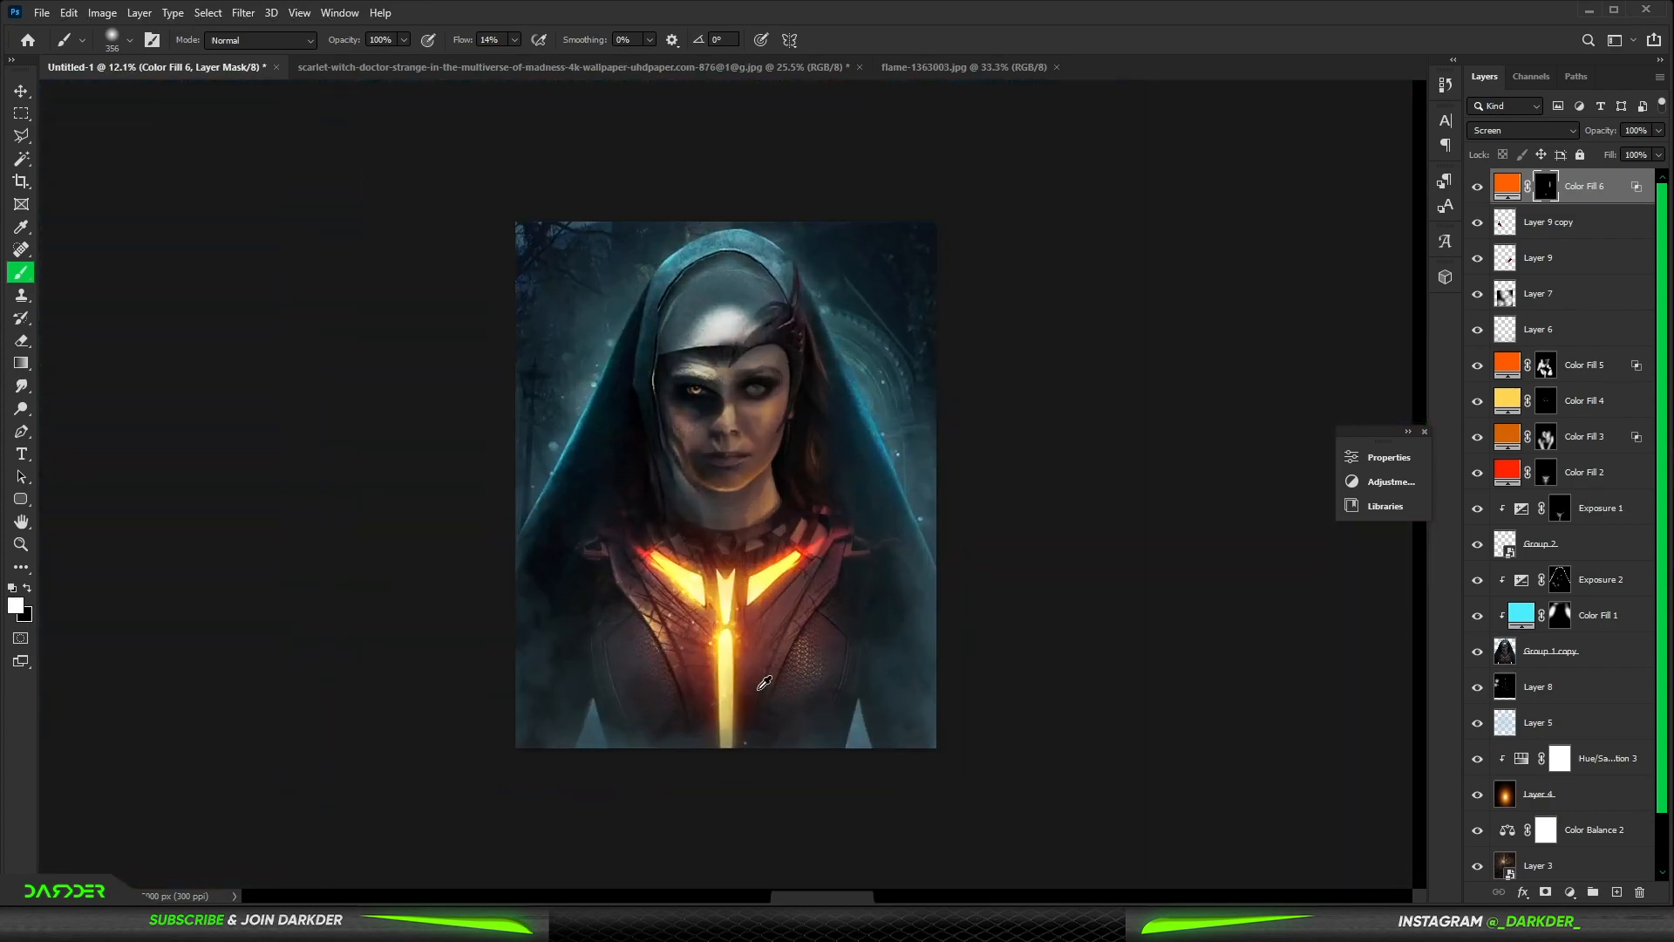
{"action": "key", "text": "v"}
{"action": "left_click", "coordinate": [1188, 411]}
{"action": "left_click", "coordinate": [1582, 648]}
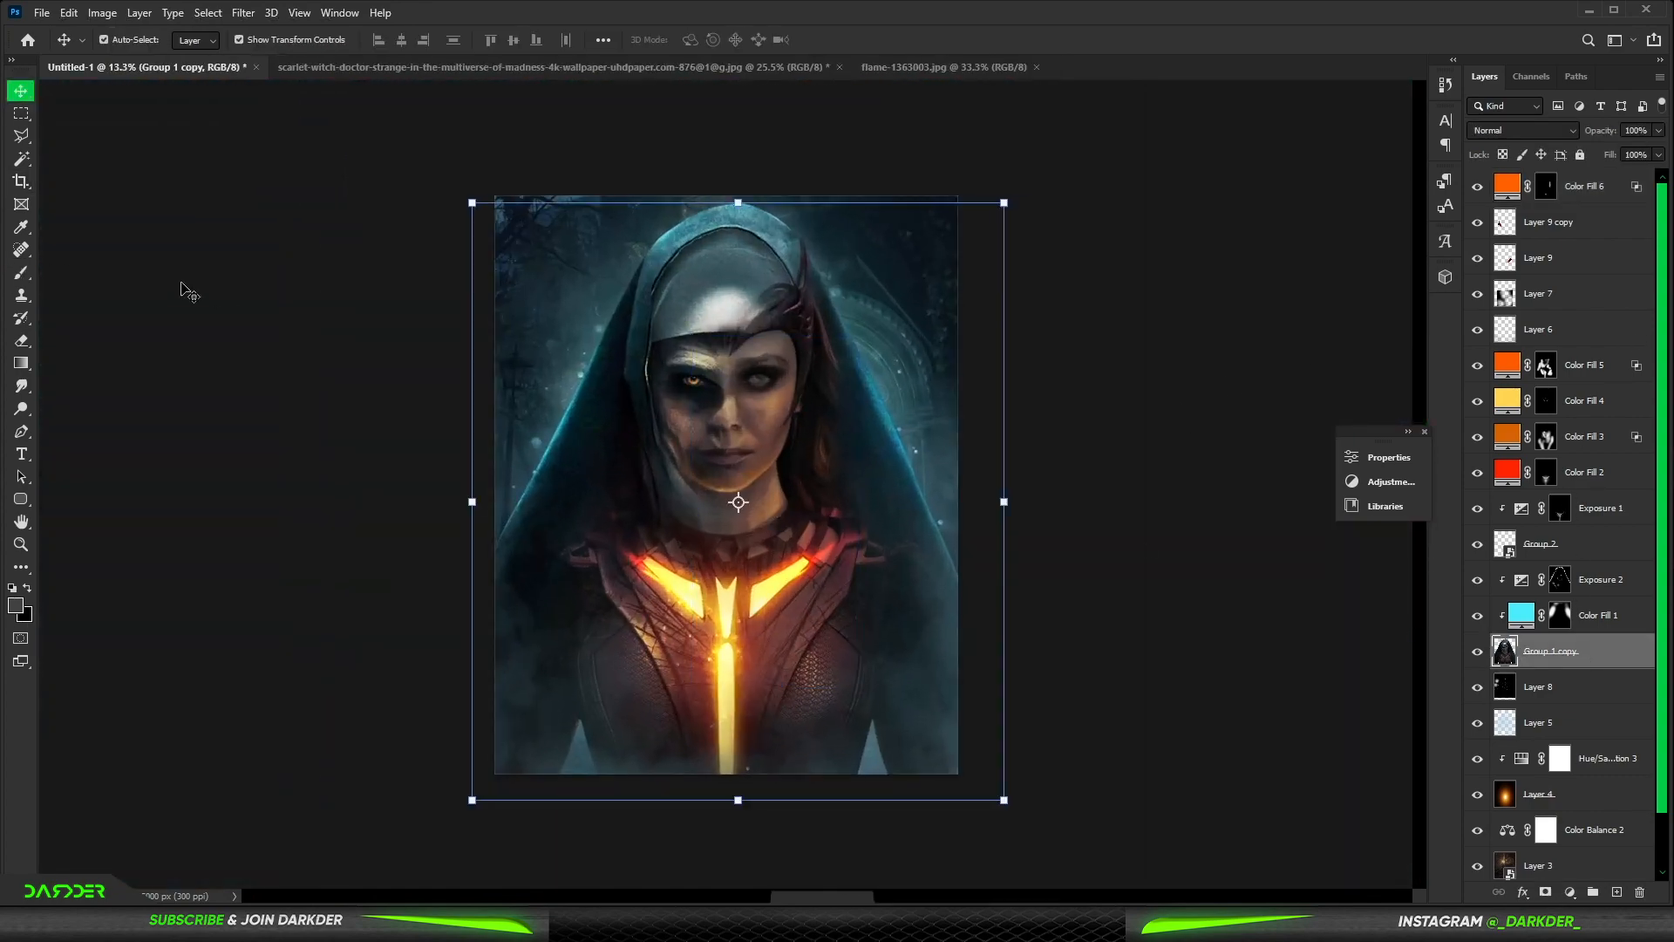
{"action": "left_click", "coordinate": [21, 274]}
{"action": "scroll", "coordinate": [730, 338], "scroll_direction": "up", "scroll_amount": 10}
{"action": "key", "text": "bracketleft"}
{"action": "key", "text": "bracketleft"}
{"action": "key", "text": "bracketleft"}
{"action": "key", "text": "bracketleft"}
{"action": "key", "text": "bracketleft"}
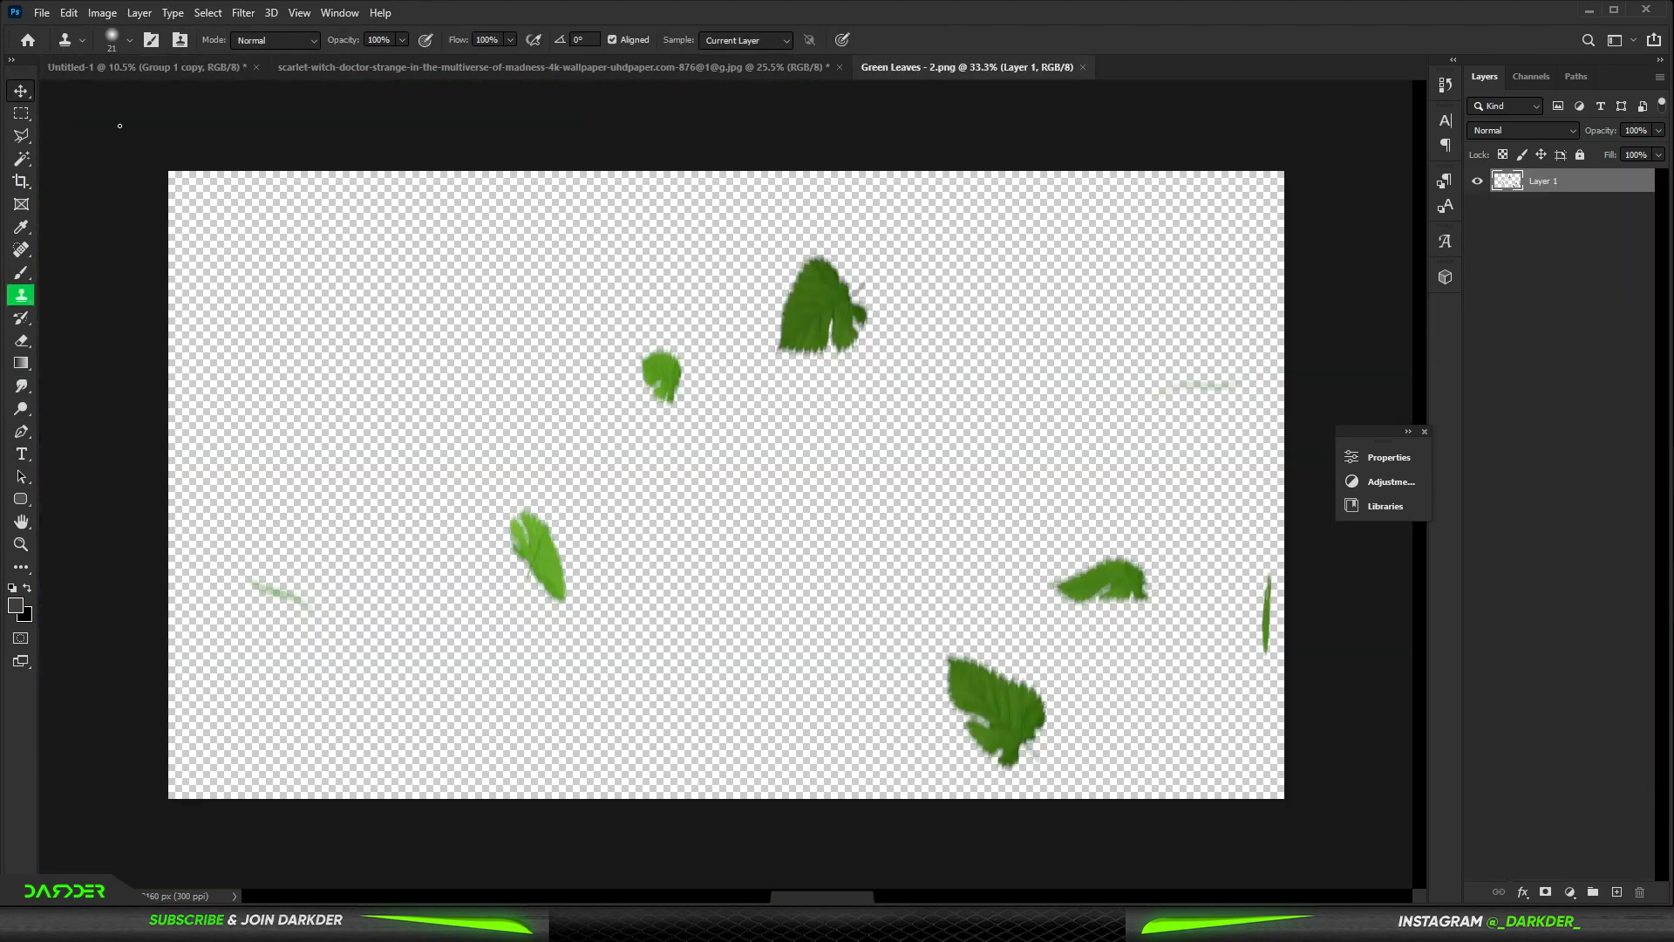
Step: Bring the green leaves from Green Leaves - 2.png into the composite as the top layer, enlarge them and place them over the chest
{"action": "key", "text": "v"}
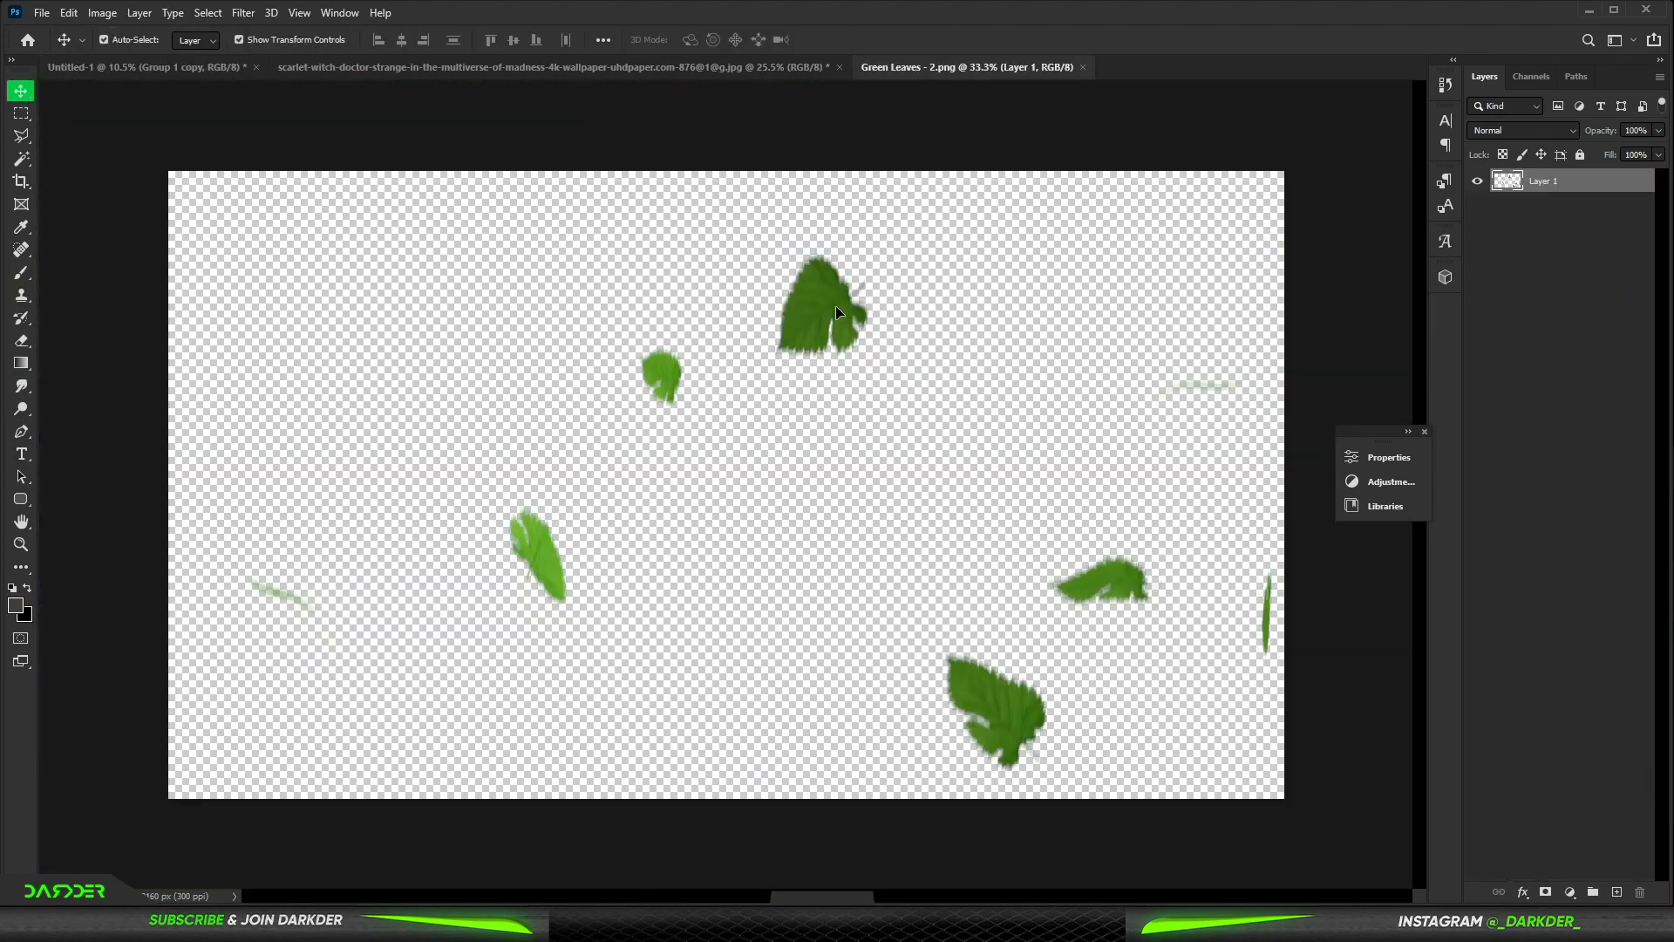
{"action": "left_click_drag", "start_coordinate": [835, 305], "coordinate": [760, 446]}
{"action": "left_click_drag", "start_coordinate": [1597, 660], "coordinate": [1618, 172]}
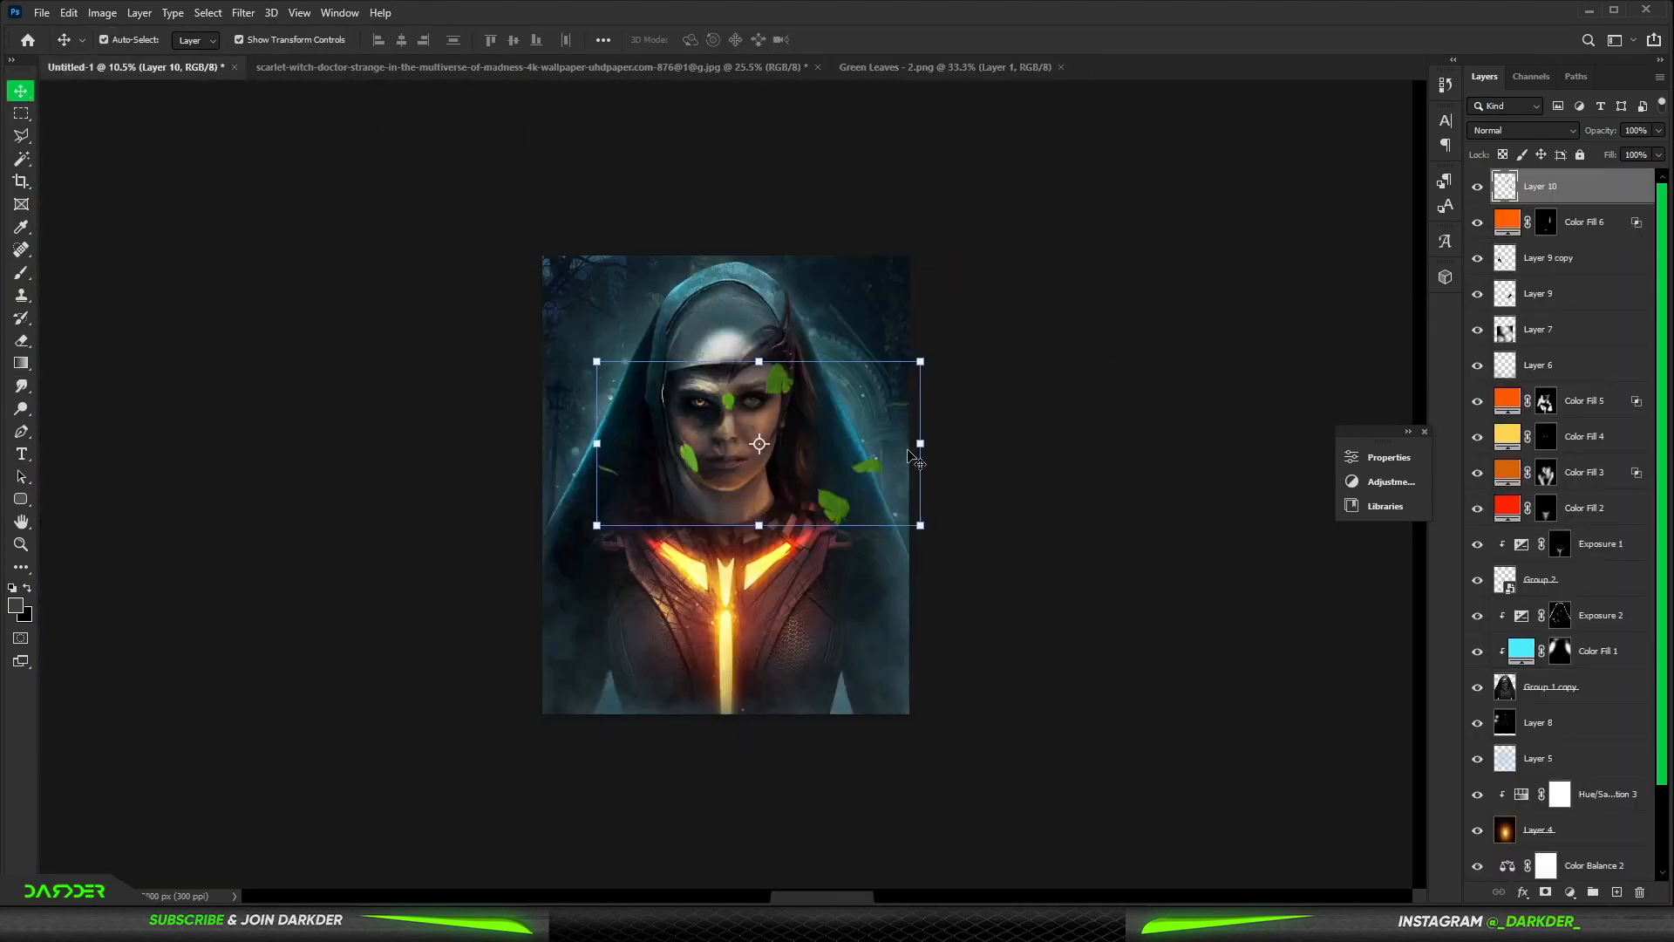
{"action": "left_click_drag", "start_coordinate": [920, 443], "coordinate": [975, 443]}
{"action": "left_click_drag", "start_coordinate": [889, 514], "coordinate": [850, 673]}
{"action": "key", "text": "Return"}
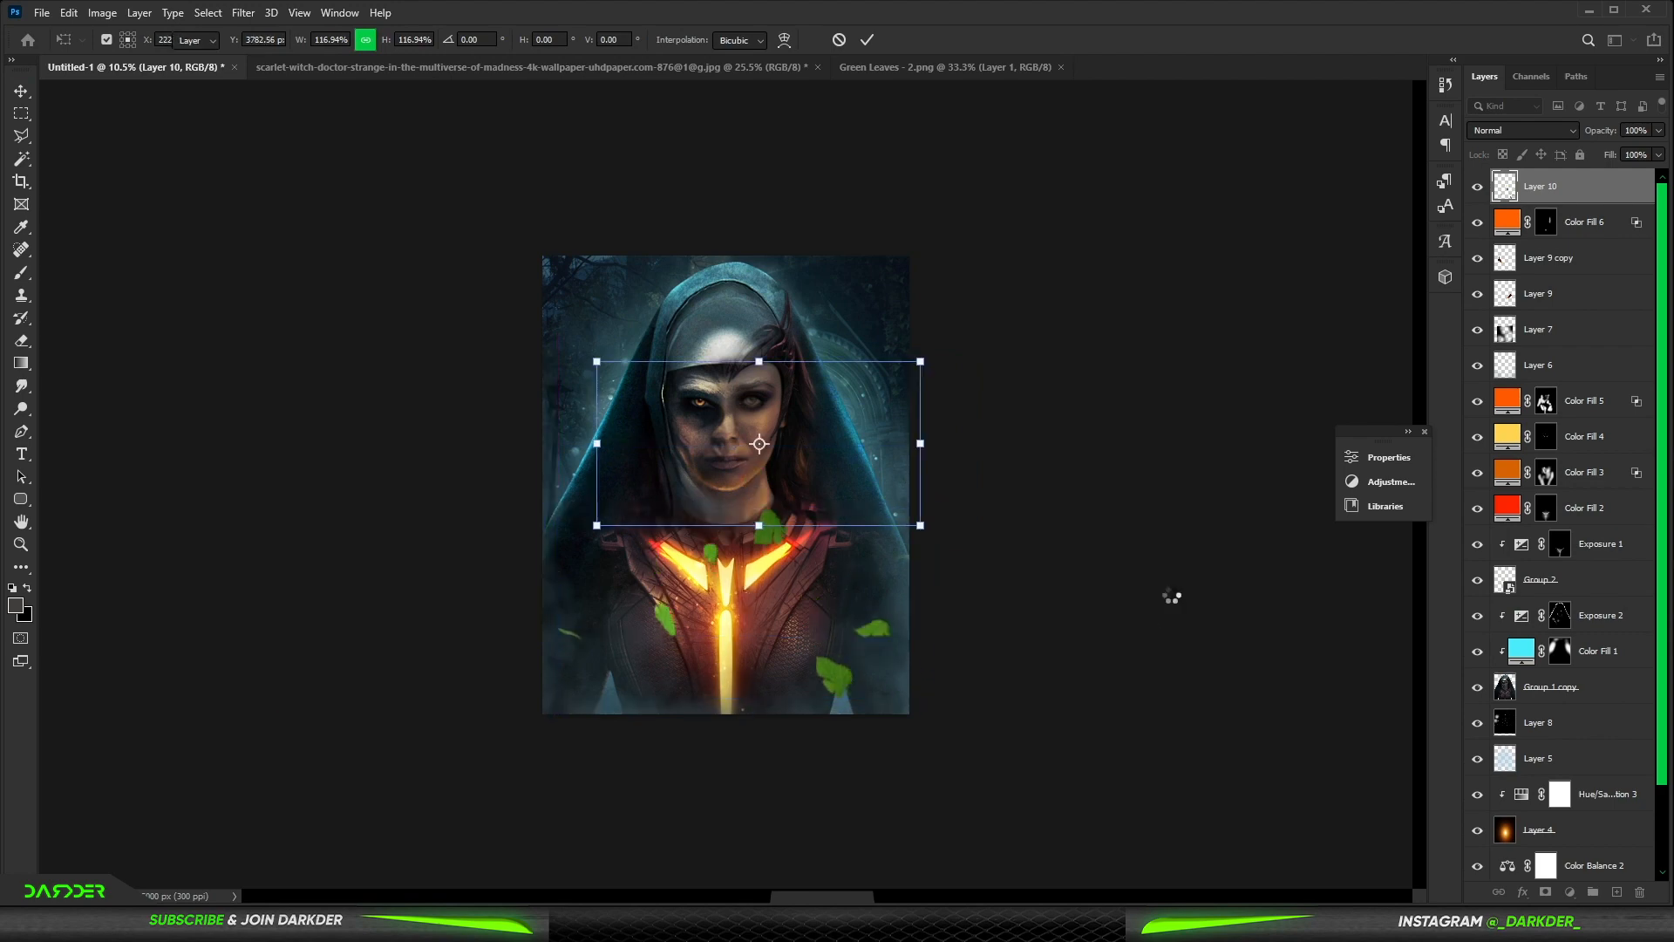
{"action": "left_click", "coordinate": [1169, 597]}
Step: Select the two leaves nearest the neck individually and move one to each side of the veil at face height
{"action": "left_click", "coordinate": [21, 113]}
{"action": "left_click", "coordinate": [1547, 192]}
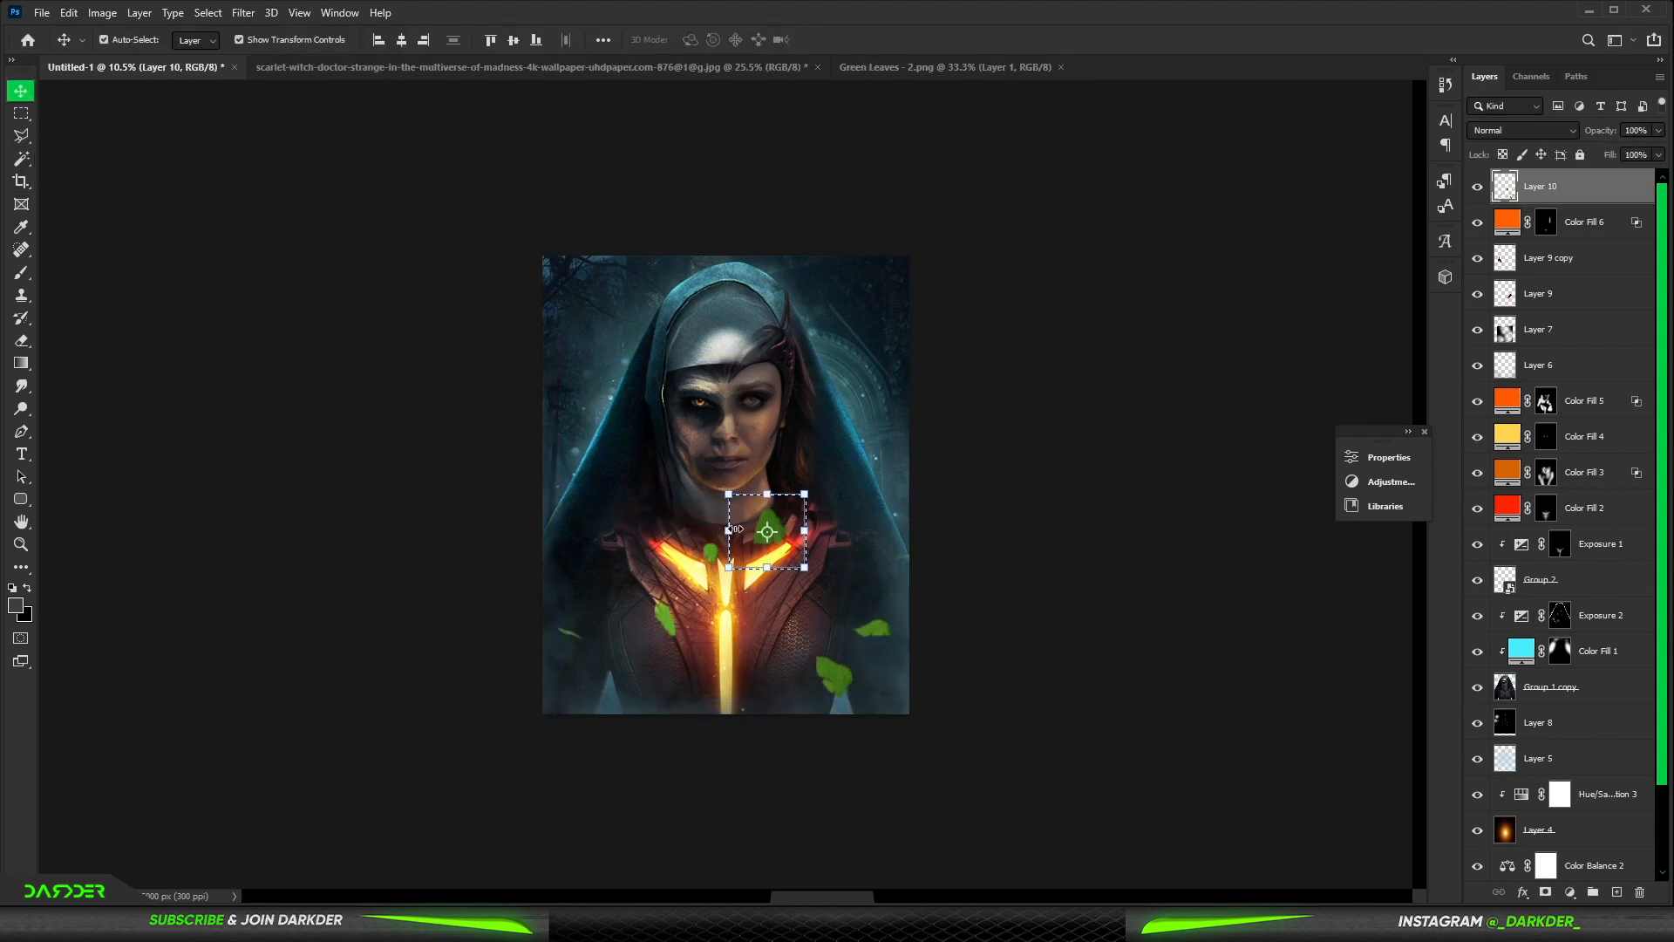
{"action": "left_click_drag", "start_coordinate": [768, 530], "coordinate": [856, 417]}
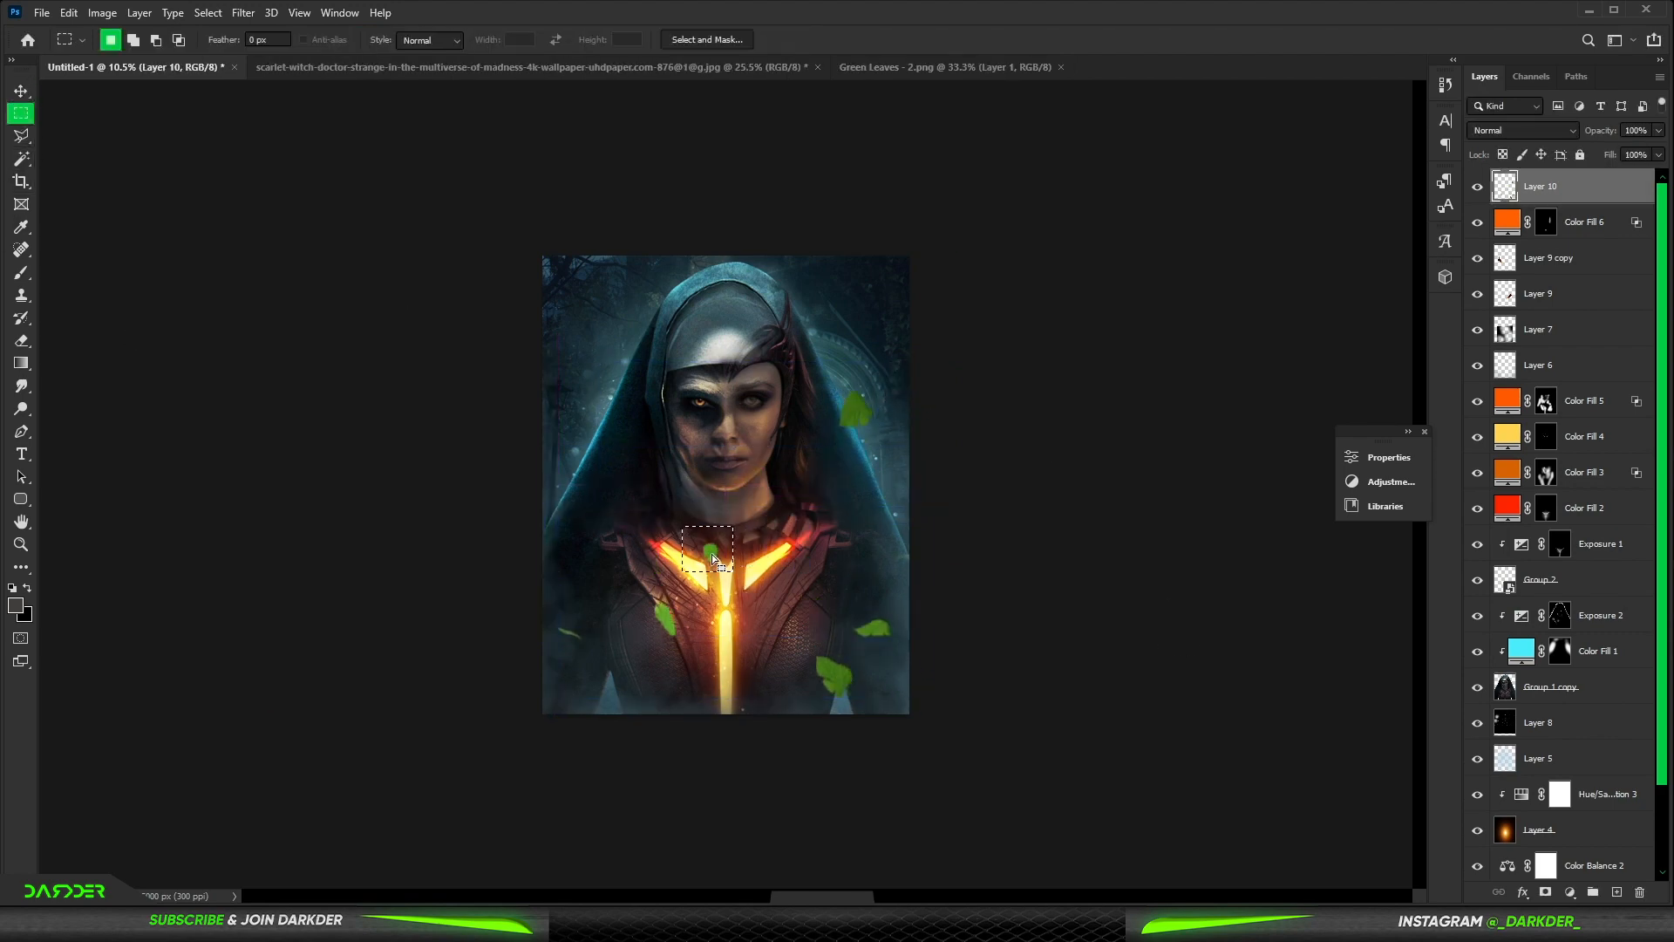
{"action": "left_click_drag", "start_coordinate": [737, 576], "coordinate": [737, 577]}
{"action": "key", "text": "v"}
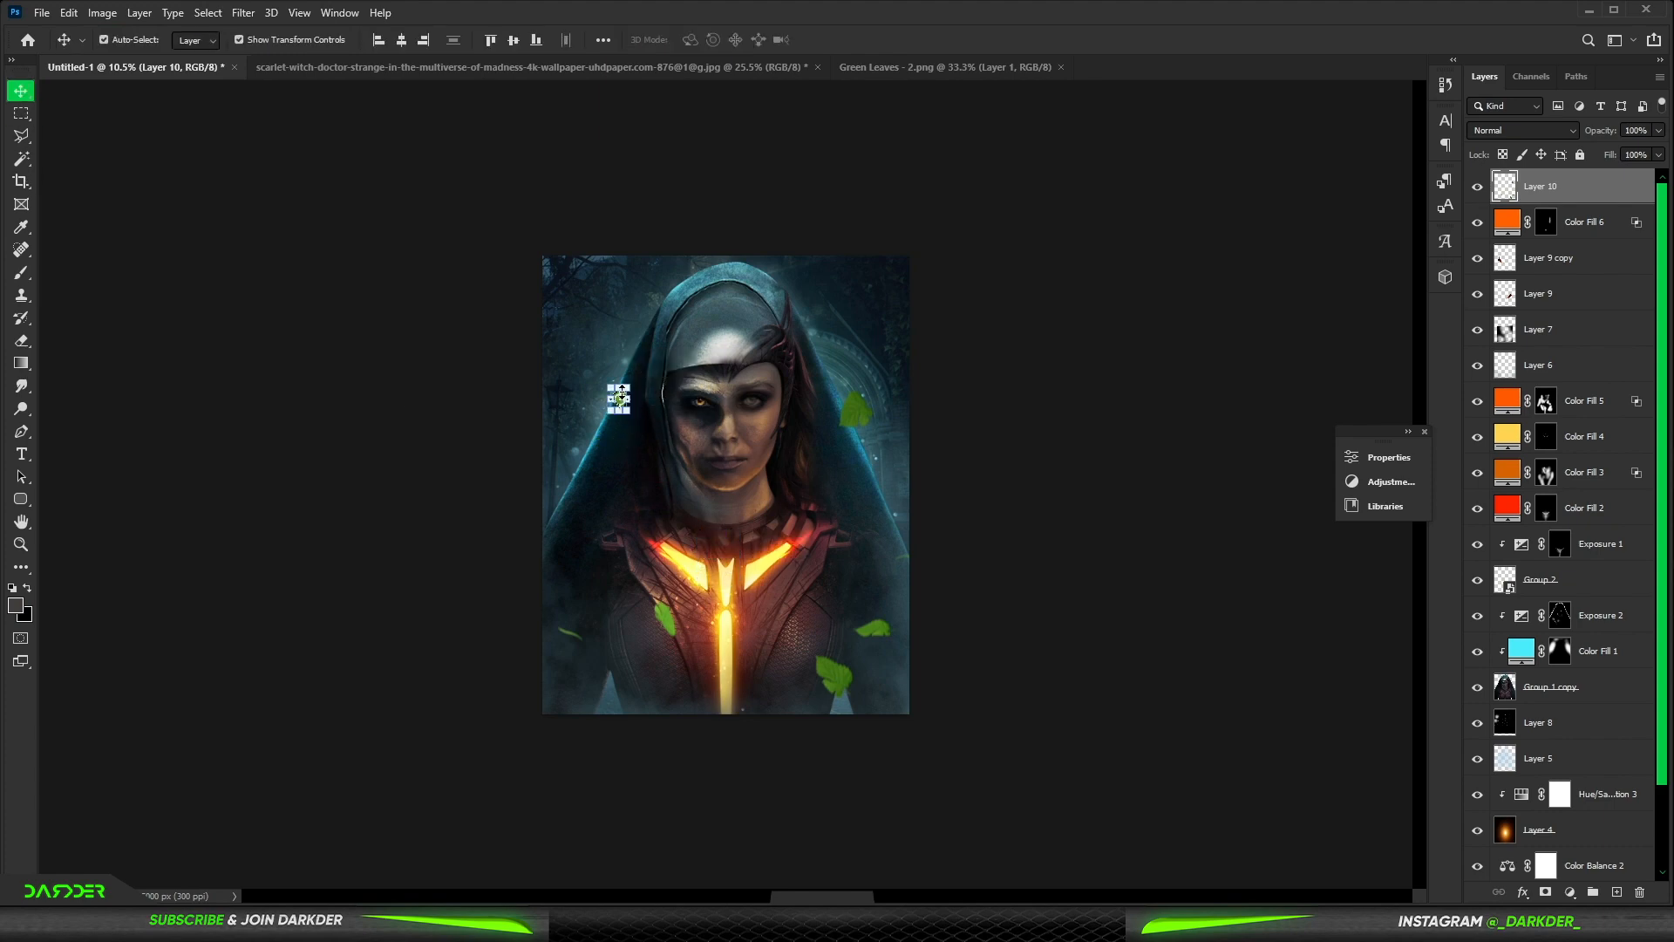
{"action": "left_click", "coordinate": [1018, 441]}
{"action": "scroll", "coordinate": [872, 719], "scroll_direction": "down", "scroll_amount": 3}
{"action": "scroll", "coordinate": [855, 774], "scroll_direction": "up", "scroll_amount": 3}
Step: Select the lowest leaf, enlarge it and move it so the portrait's bottom edge crops it
{"action": "left_click", "coordinate": [23, 116]}
{"action": "mouse_move", "coordinate": [802, 642]}
{"action": "left_mouse_down"}
{"action": "mouse_move", "coordinate": [864, 714]}
{"action": "mouse_move", "coordinate": [727, 791]}
{"action": "left_mouse_up"}
{"action": "left_click", "coordinate": [21, 92]}
{"action": "left_click", "coordinate": [1541, 189]}
{"action": "left_click_drag", "start_coordinate": [789, 699], "coordinate": [820, 720]}
{"action": "key", "text": "Escape"}
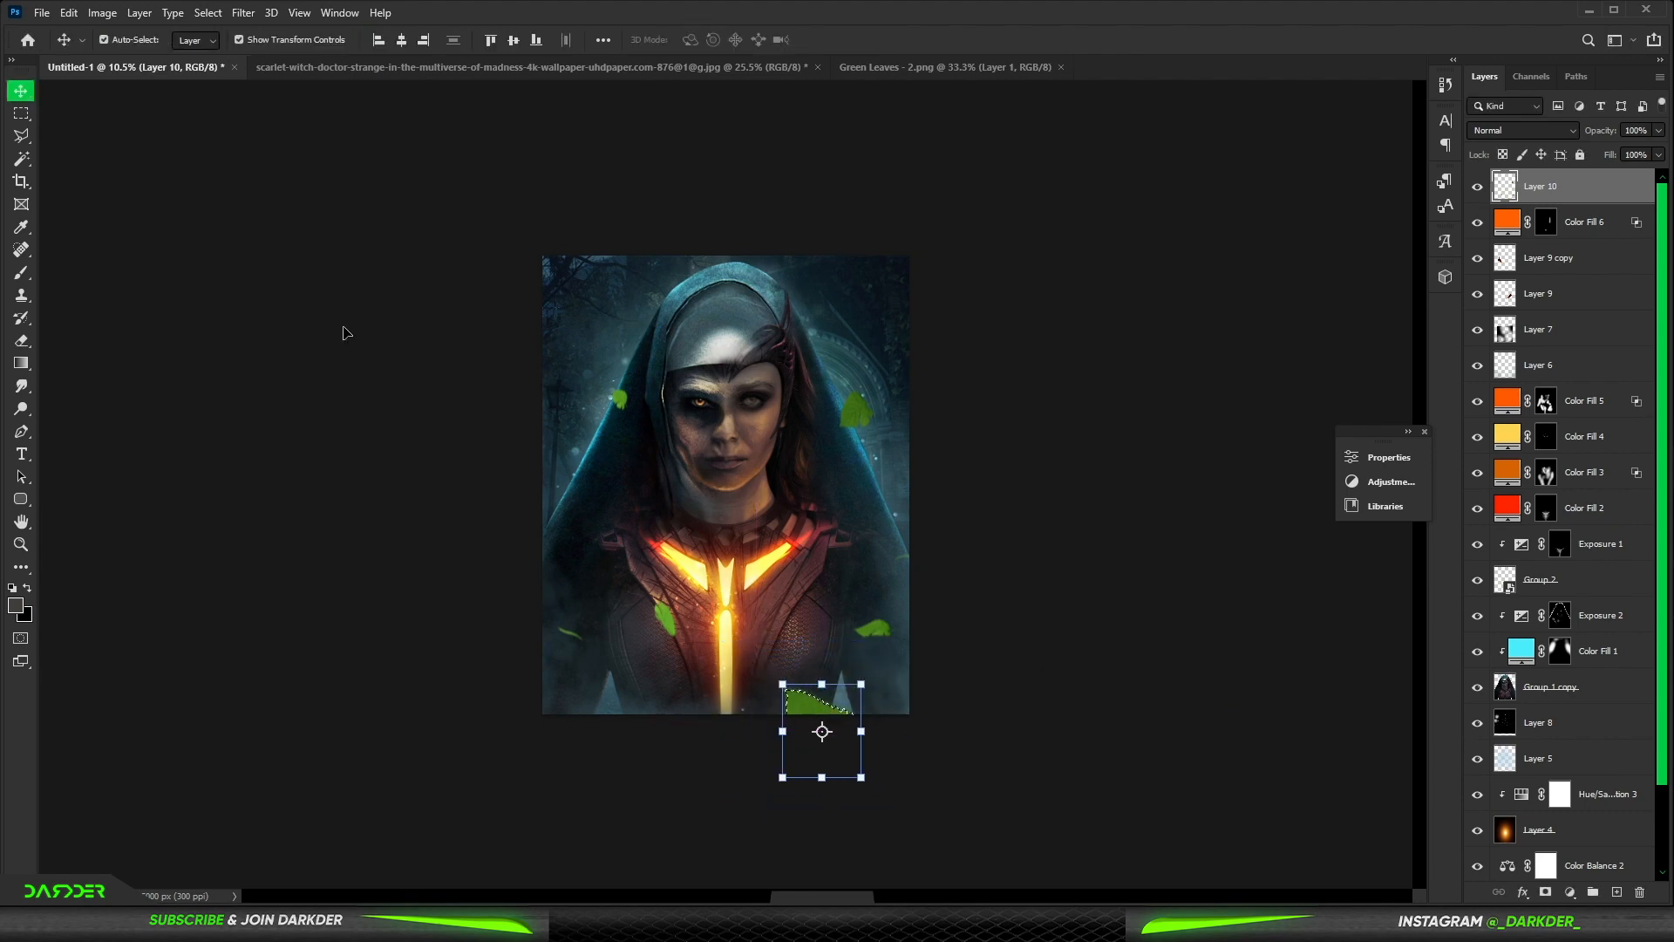
Step: Select the small leaf beside the veil, move it up to forehead height and deselect it
{"action": "left_click", "coordinate": [23, 114]}
{"action": "left_click_drag", "start_coordinate": [602, 374], "coordinate": [648, 428]}
{"action": "left_click", "coordinate": [21, 92]}
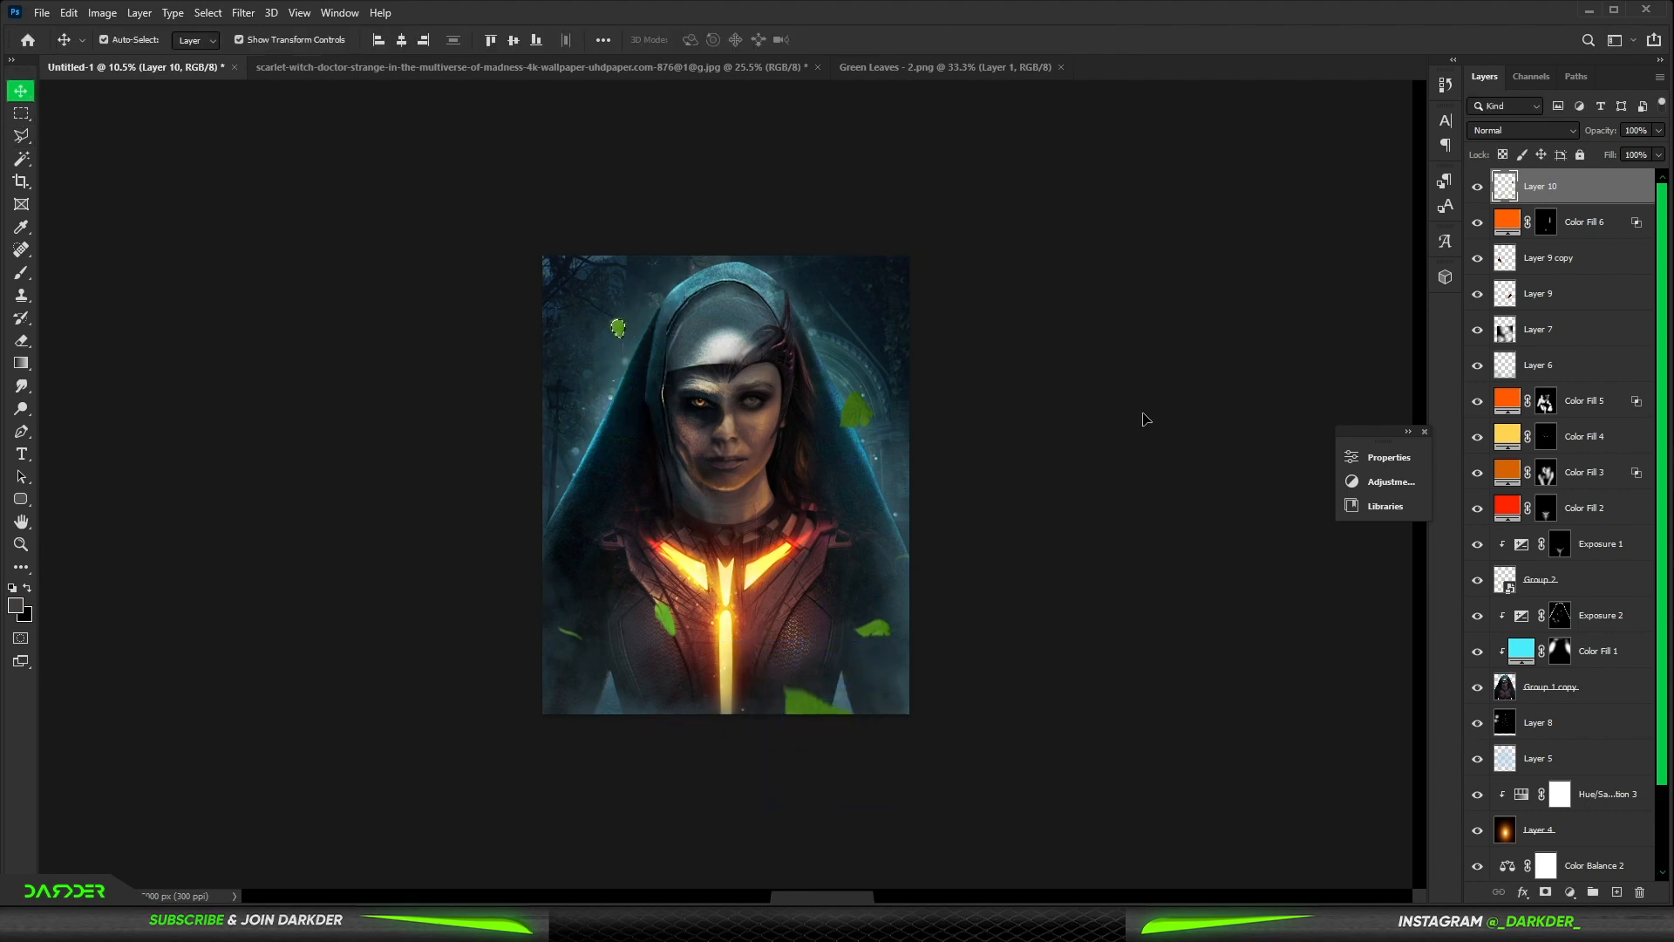
{"action": "key", "text": "ctrl+d"}
{"action": "left_click", "coordinate": [1138, 424]}
Step: Clip a Hue/Saturation adjustment to the leaves with hue about -19 and lightness about -51
{"action": "left_click", "coordinate": [1544, 182]}
{"action": "left_click", "coordinate": [1570, 892]}
{"action": "left_click", "coordinate": [1584, 726]}
{"action": "left_click", "coordinate": [1203, 747]}
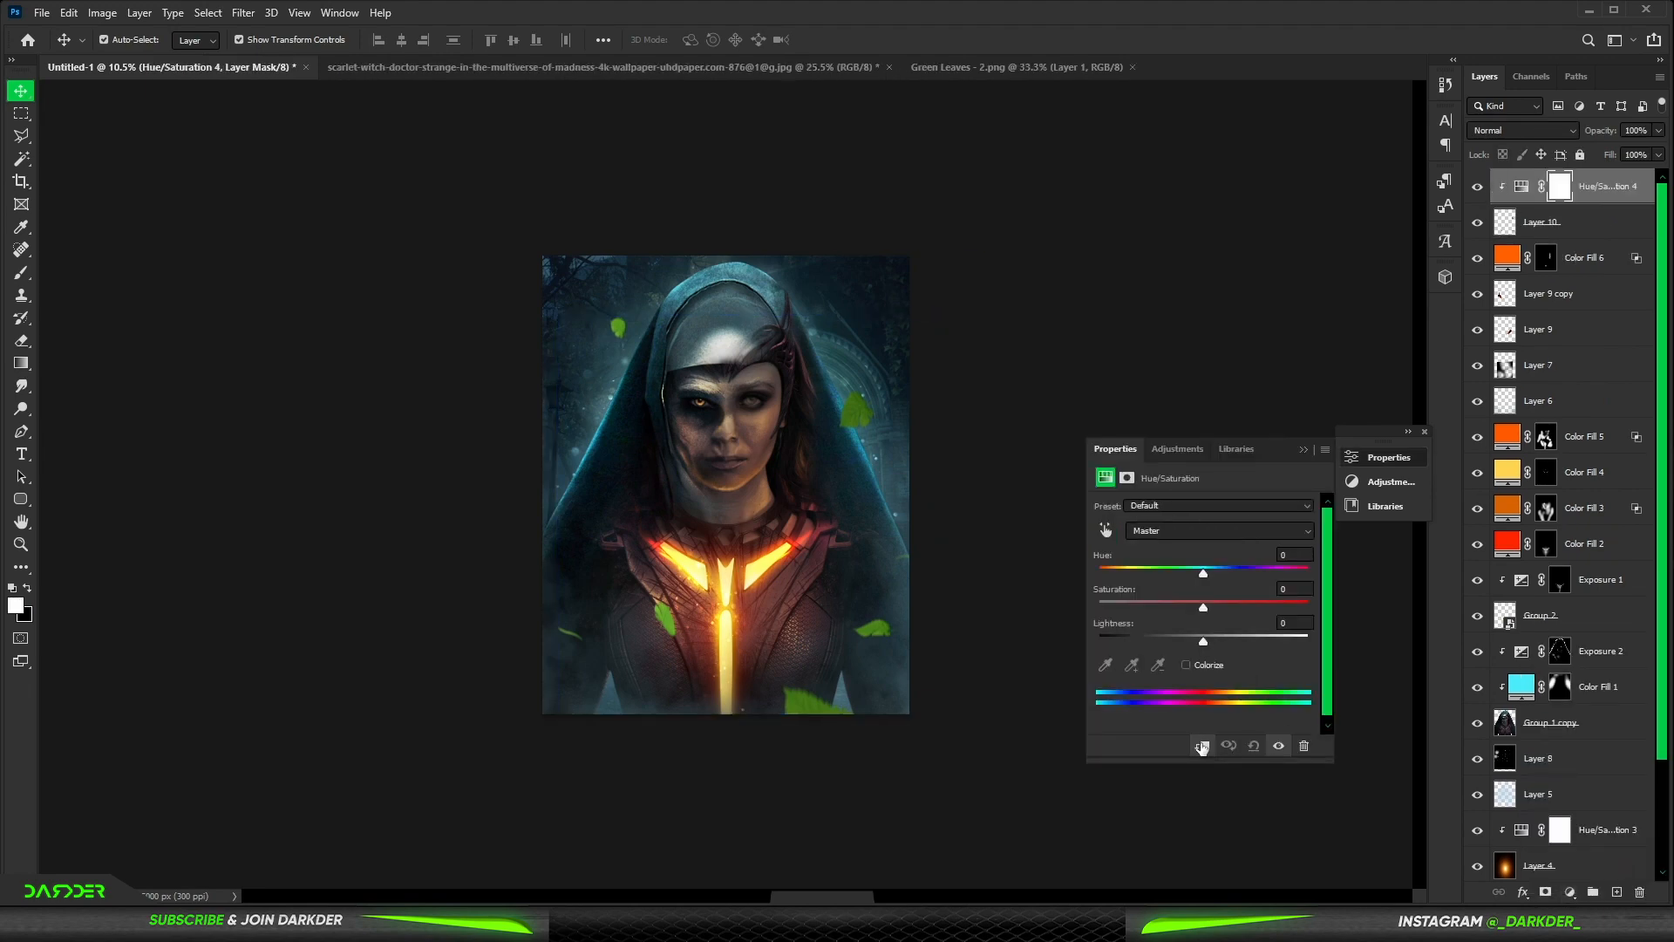
{"action": "left_click_drag", "start_coordinate": [1203, 642], "coordinate": [1160, 641]}
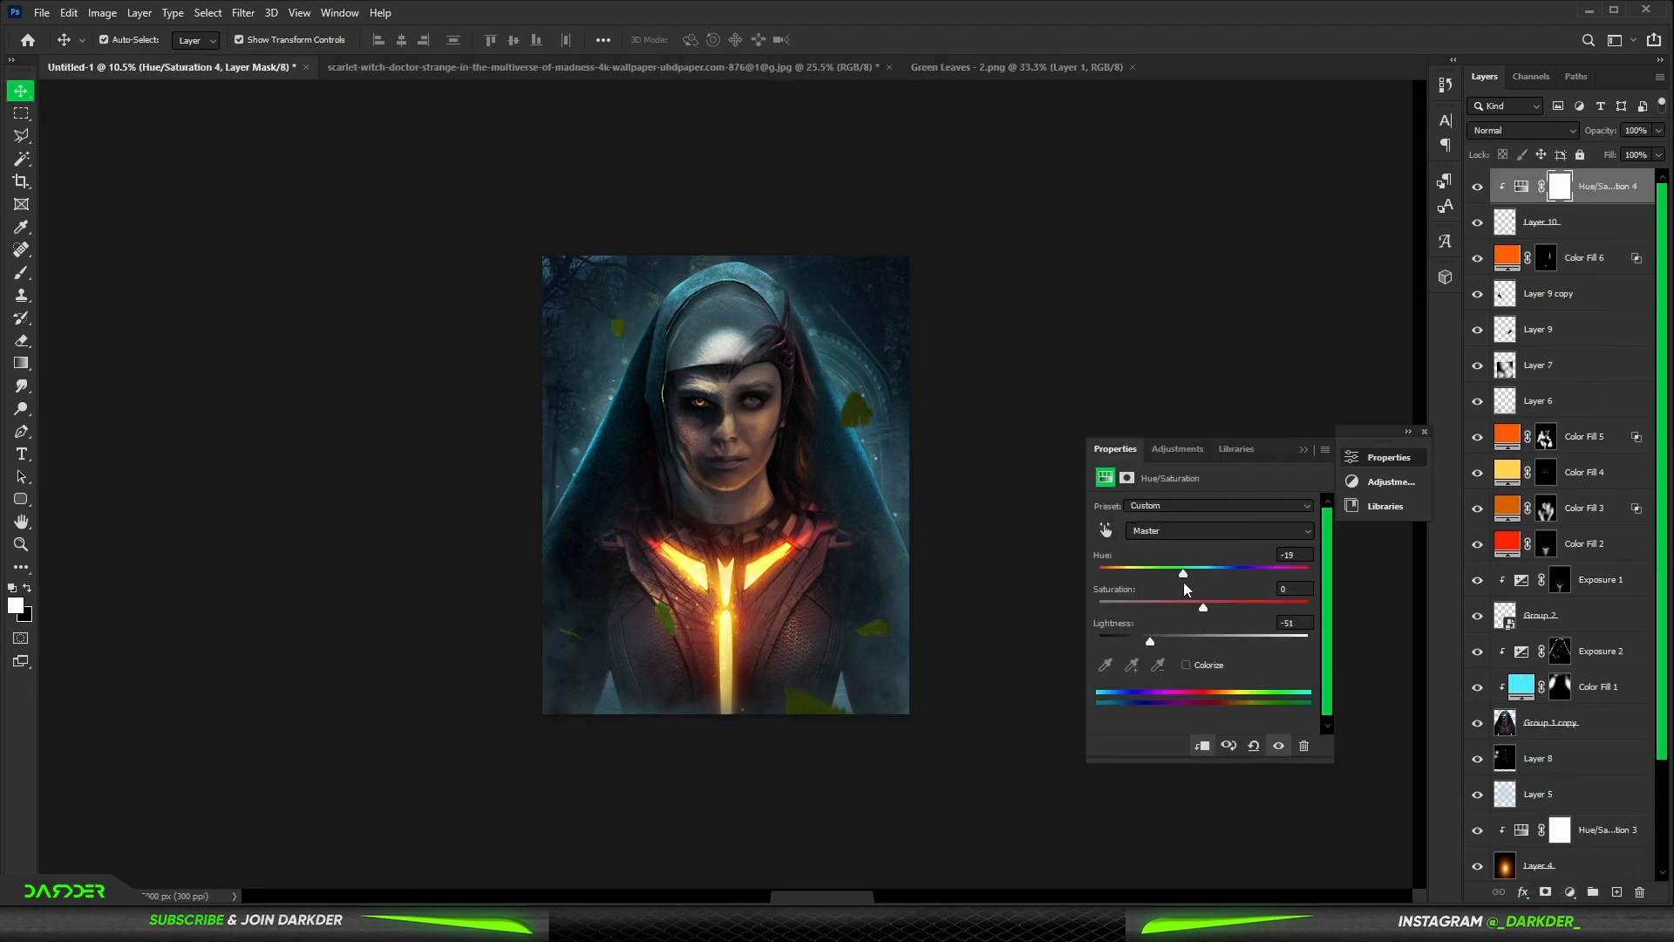
{"action": "left_click", "coordinate": [1303, 450]}
Step: Add an orange Solid Color fill above the leaves' Hue/Saturation adjustment and clip it to the leaves
{"action": "left_click", "coordinate": [1569, 892]}
{"action": "left_click", "coordinate": [1589, 580]}
{"action": "left_click_drag", "start_coordinate": [1299, 488], "coordinate": [1377, 435]}
{"action": "left_click", "coordinate": [1511, 442]}
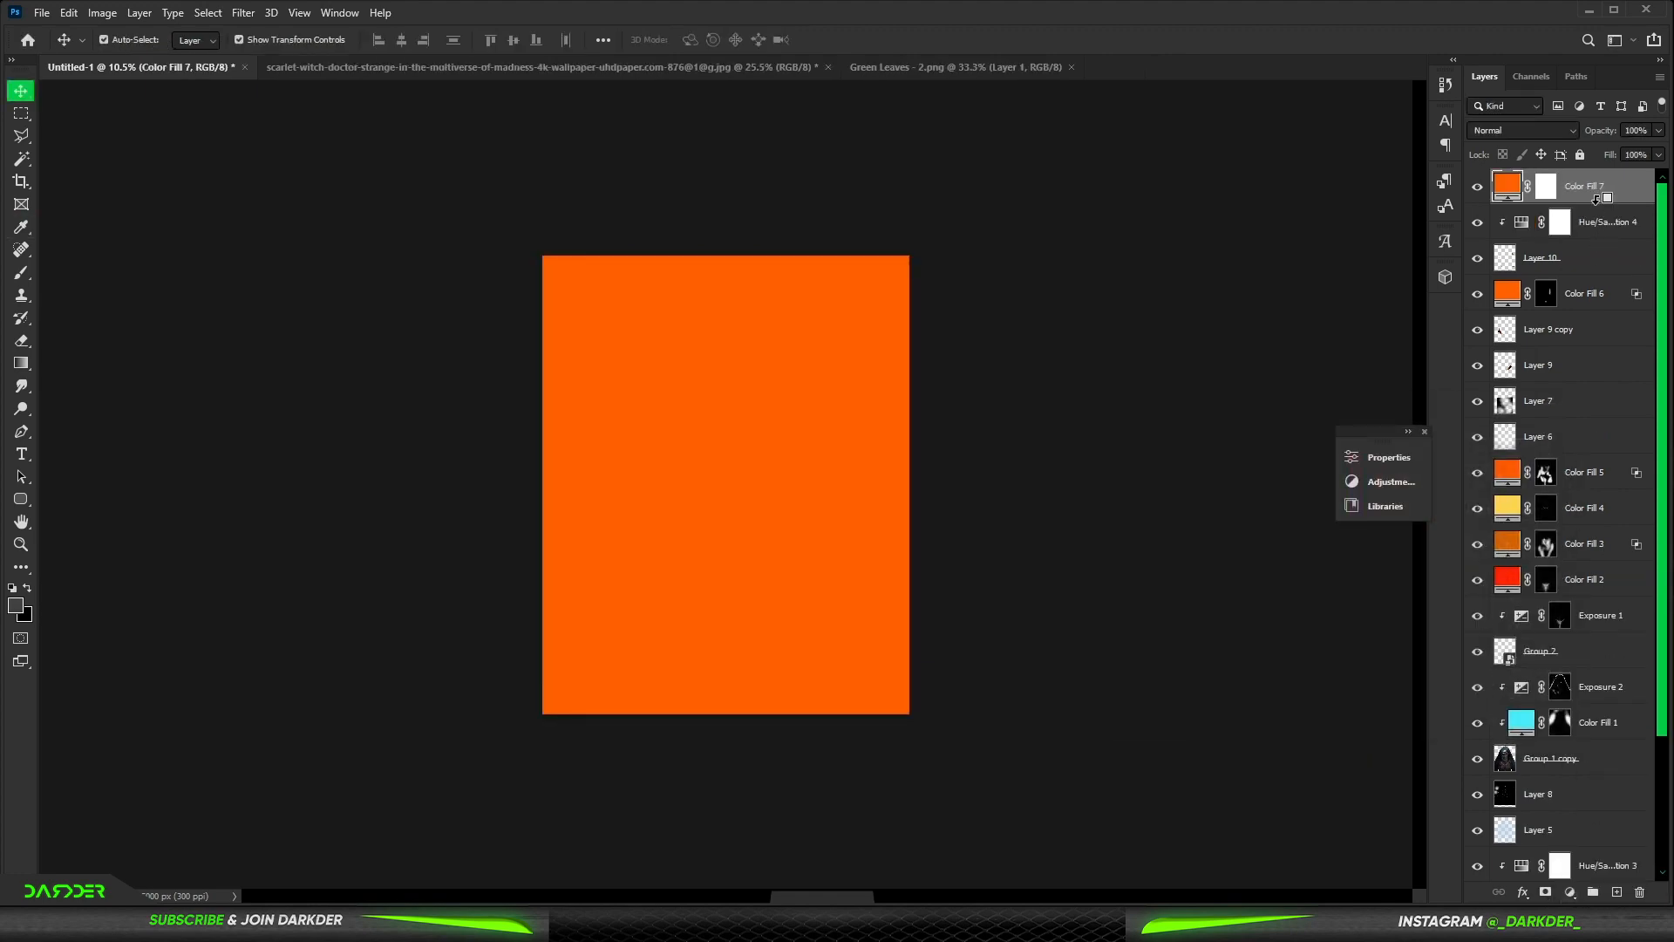
{"action": "left_click", "coordinate": [1597, 200], "text": "alt"}
Step: Set the clipped orange fill to Linear Dodge (Add) and split its underlying-layer Blend If shadow slider to 26 / 76
{"action": "double_click", "coordinate": [1646, 191]}
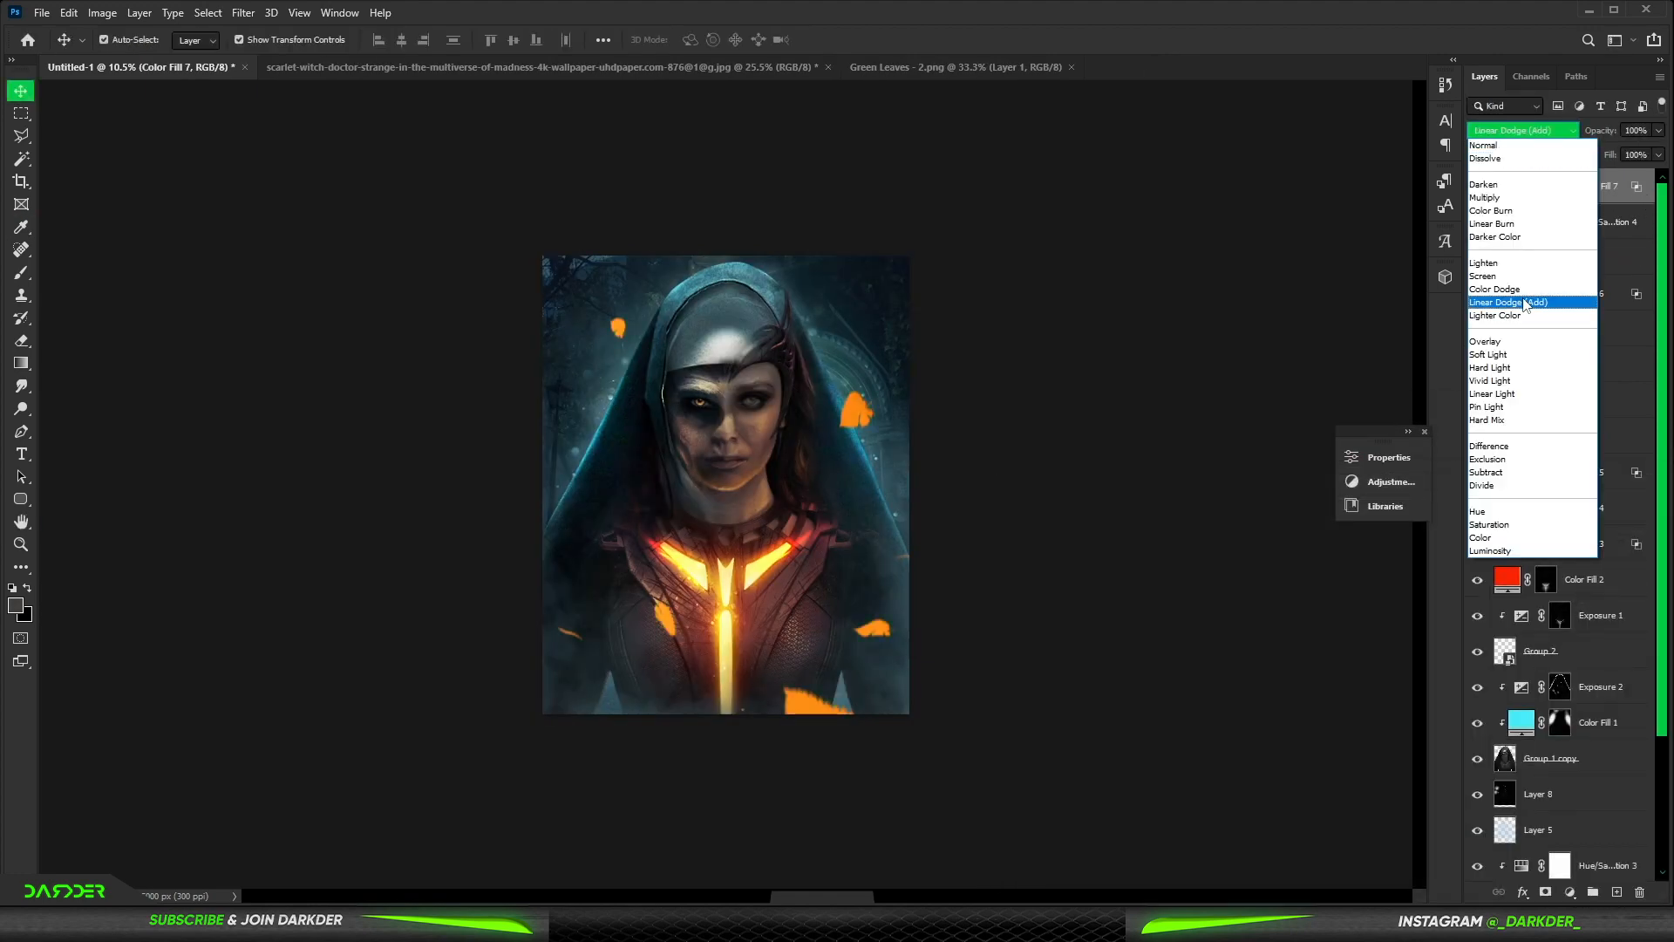
{"action": "left_click", "coordinate": [1503, 299]}
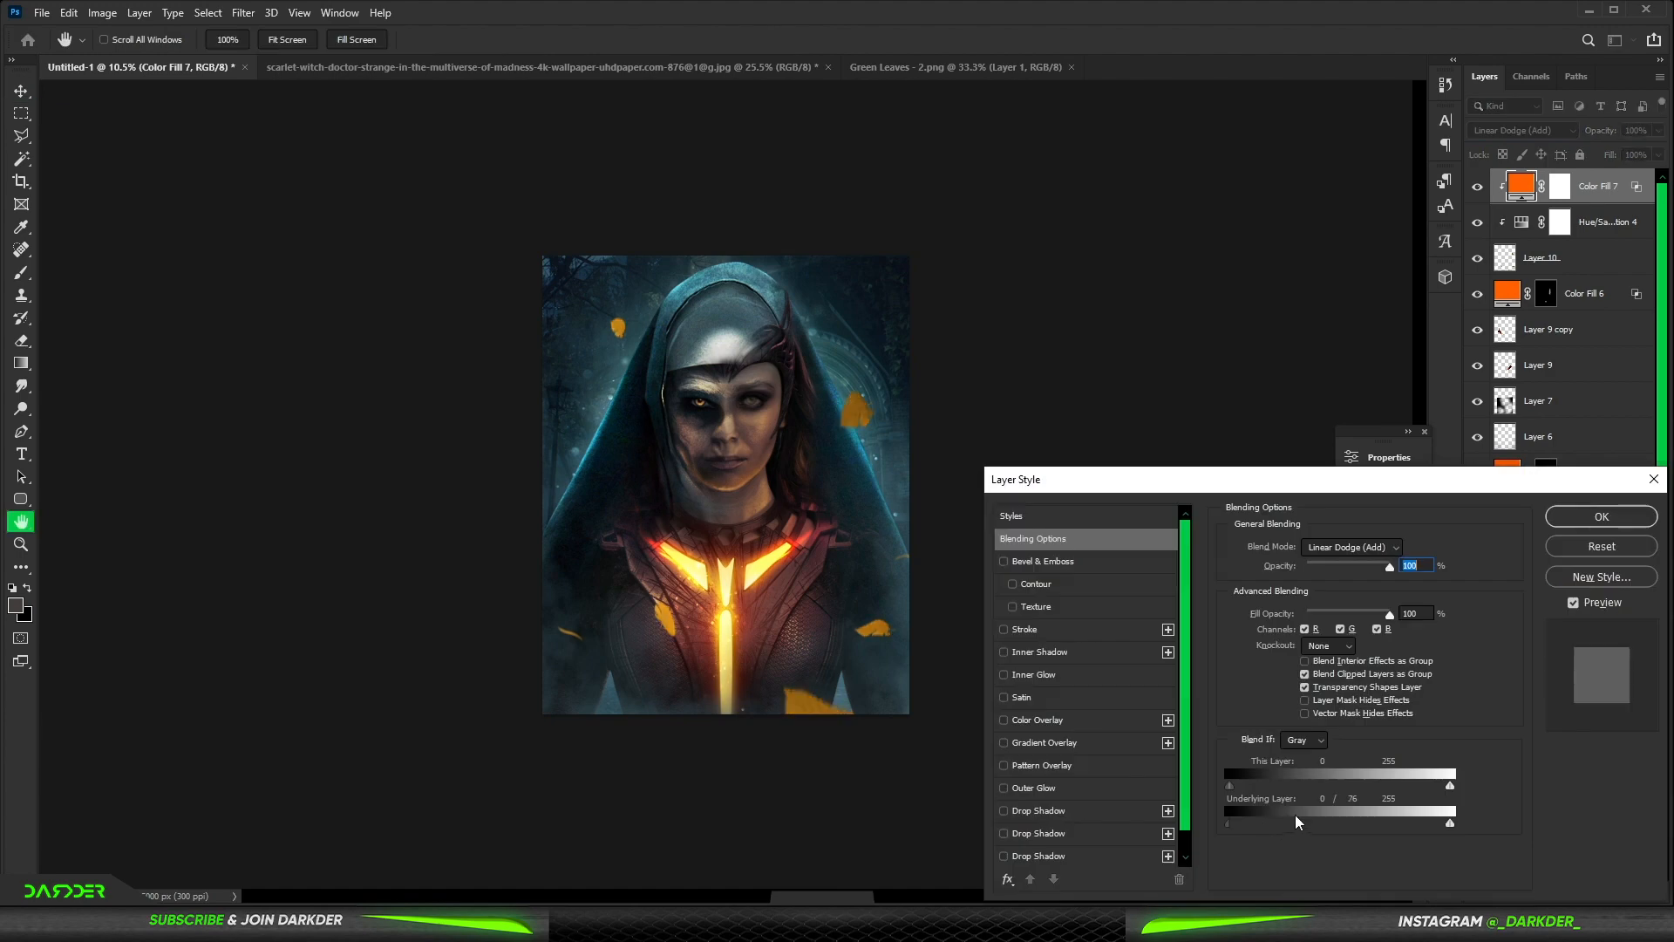
{"action": "left_click_drag", "start_coordinate": [1227, 823], "coordinate": [1299, 820]}
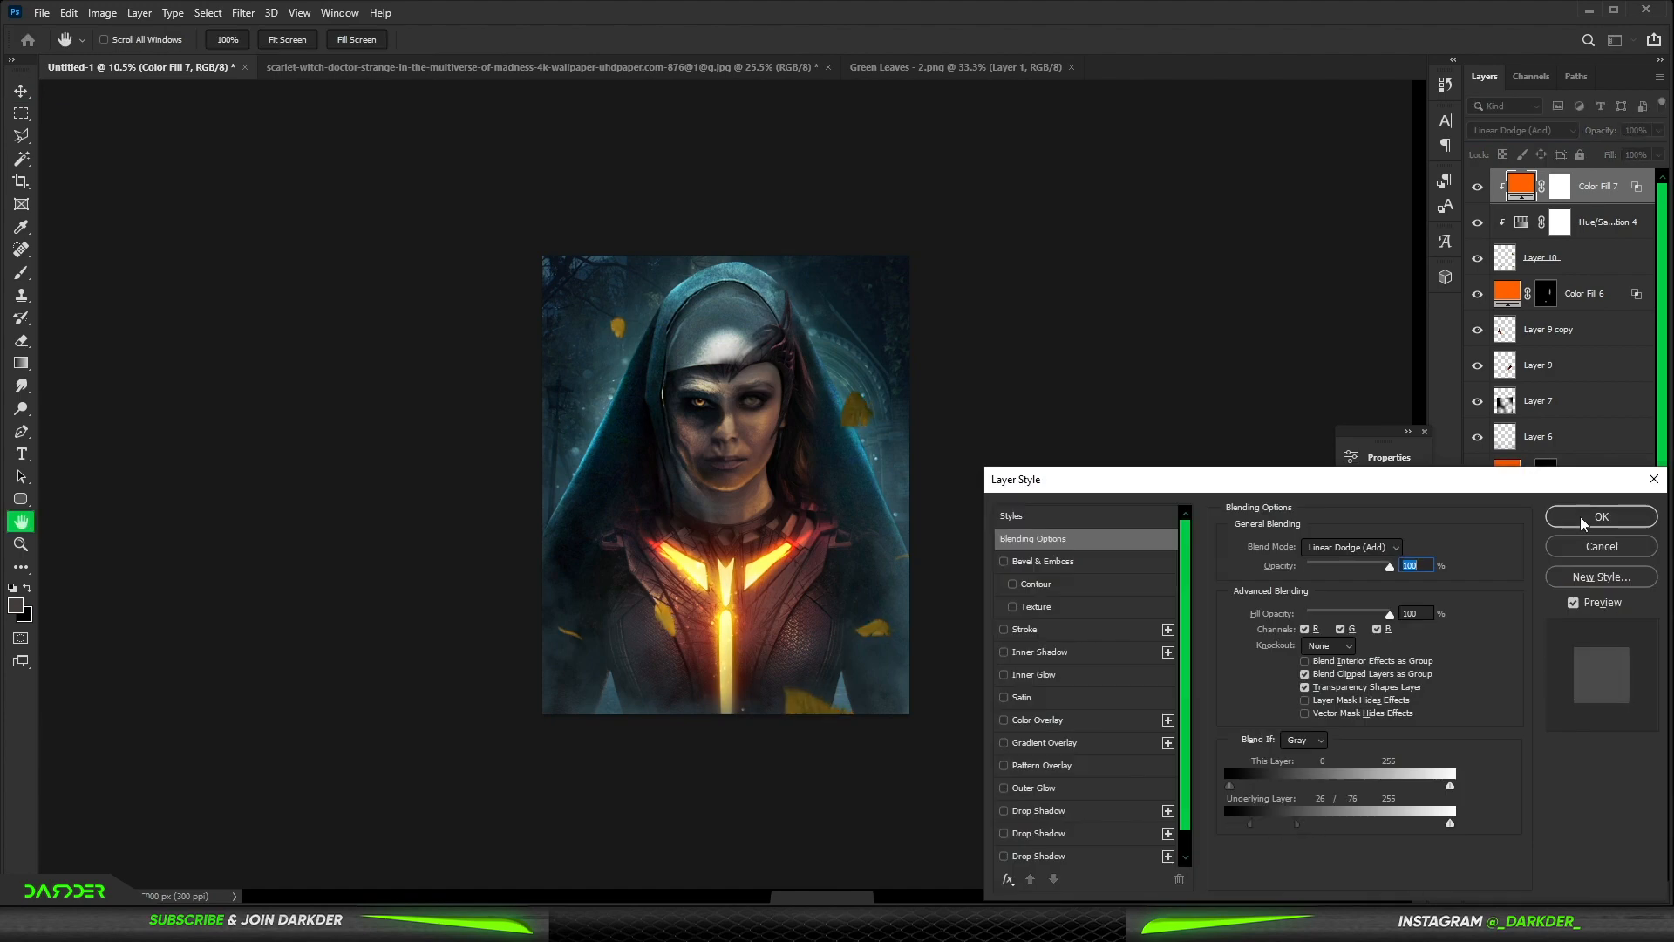
{"action": "left_click", "coordinate": [1583, 519]}
Step: Invert the leaves' orange fill mask and paint white on the leaf sides facing the glow, refining it with smaller brushes
{"action": "left_click", "coordinate": [1558, 189]}
{"action": "key", "text": "ctrl+i"}
{"action": "left_click", "coordinate": [21, 273]}
{"action": "scroll", "coordinate": [799, 427], "scroll_direction": "up", "scroll_amount": 4}
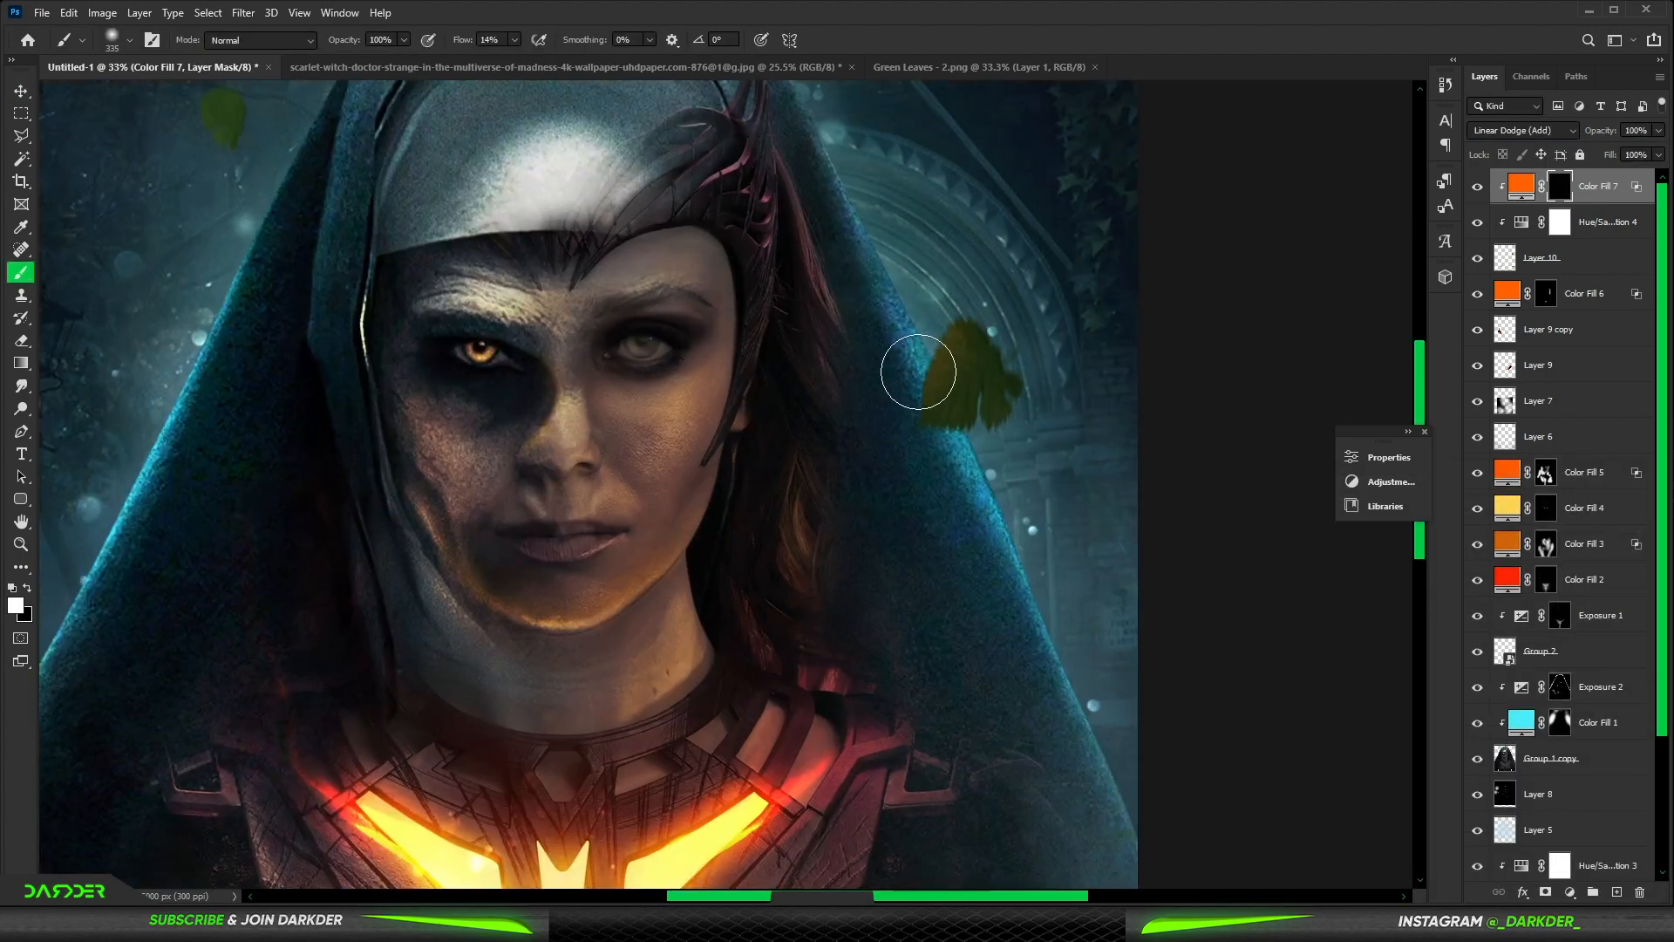
{"action": "mouse_move", "coordinate": [397, 270]}
{"action": "left_mouse_down"}
{"action": "mouse_move", "coordinate": [505, 355]}
{"action": "mouse_move", "coordinate": [552, 363]}
{"action": "mouse_move", "coordinate": [527, 375]}
{"action": "left_mouse_up"}
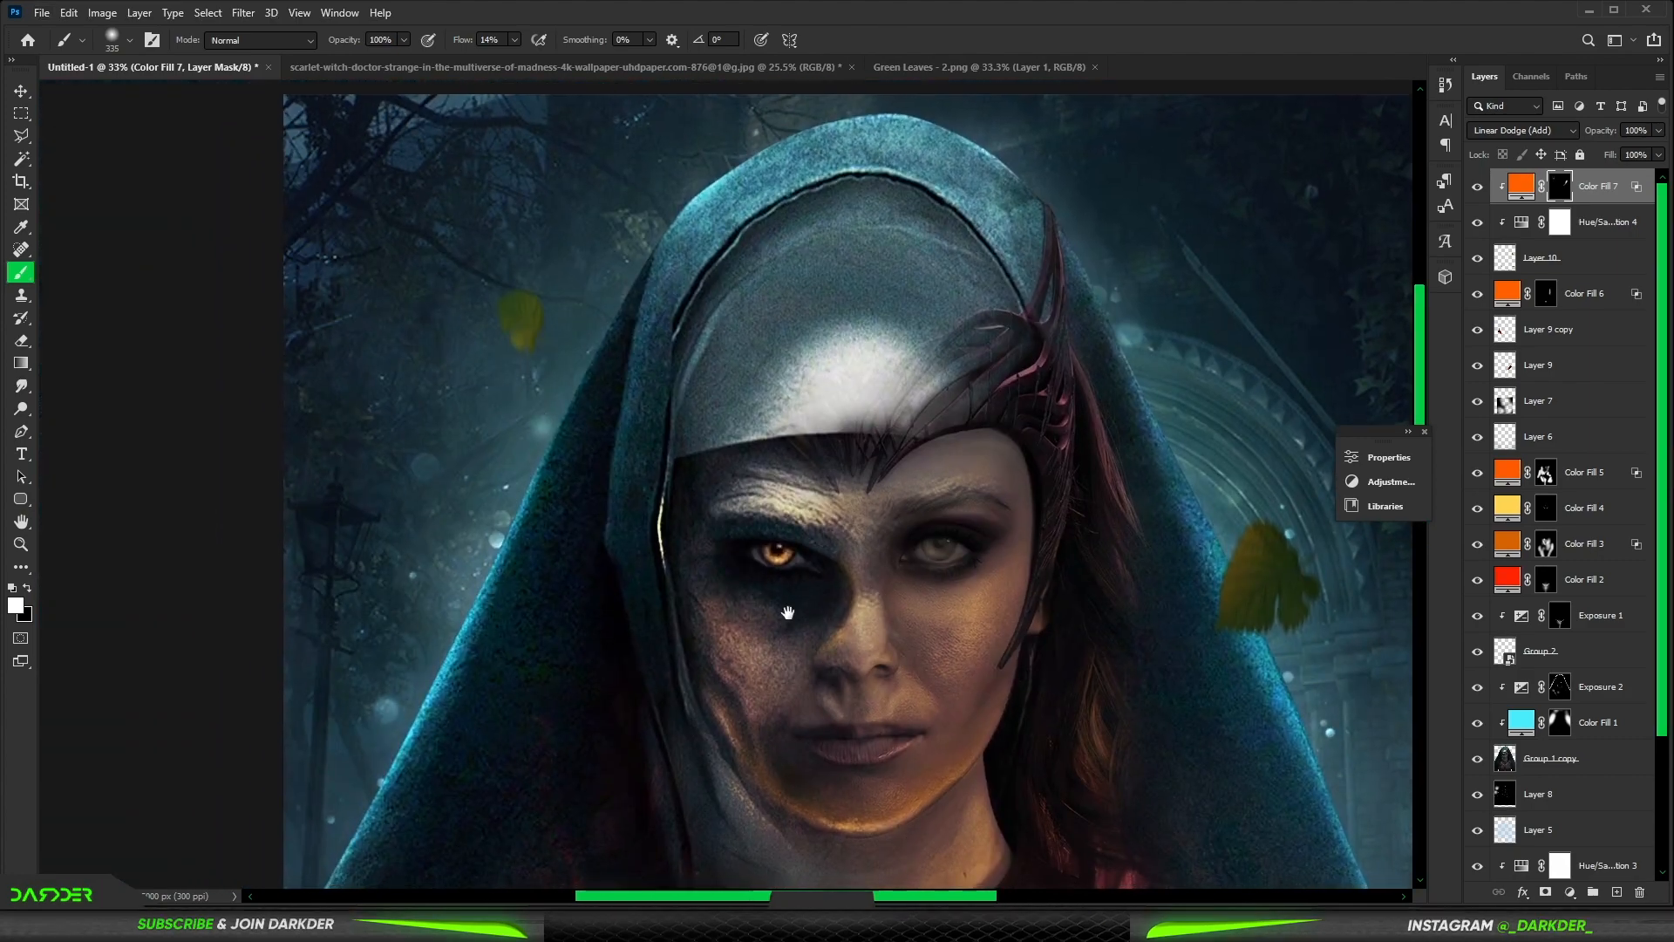
{"action": "left_click_drag", "start_coordinate": [784, 613], "coordinate": [789, 366]}
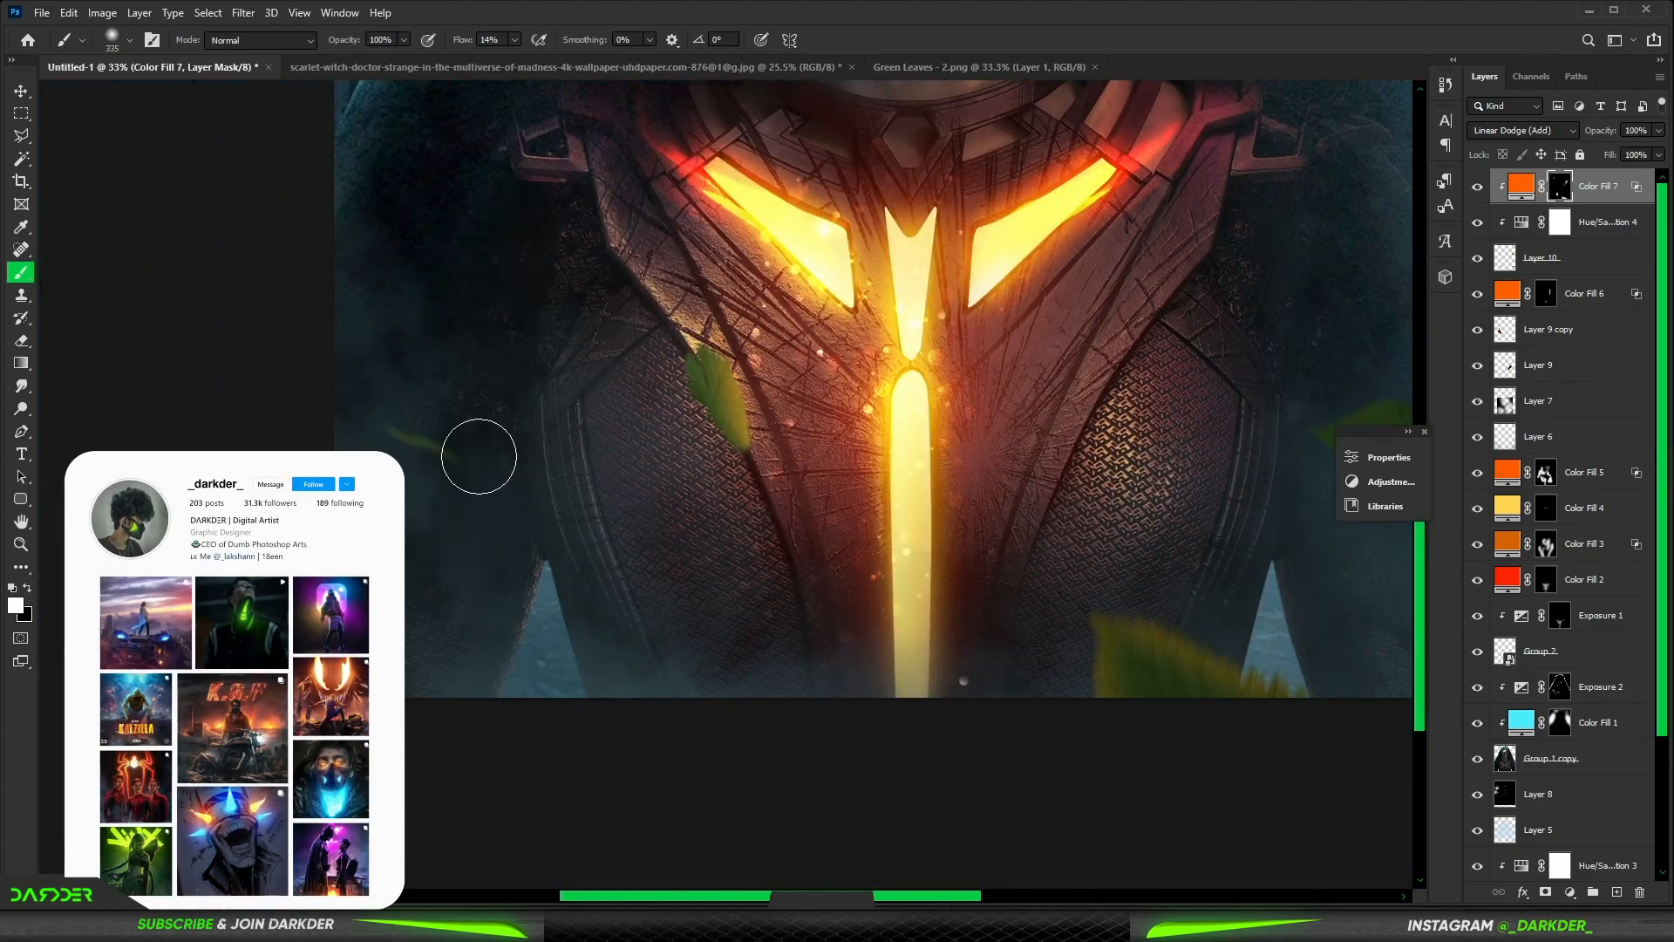
{"action": "left_click_drag", "start_coordinate": [1017, 469], "coordinate": [782, 523]}
{"action": "scroll", "coordinate": [835, 473], "scroll_direction": "down", "scroll_amount": 3}
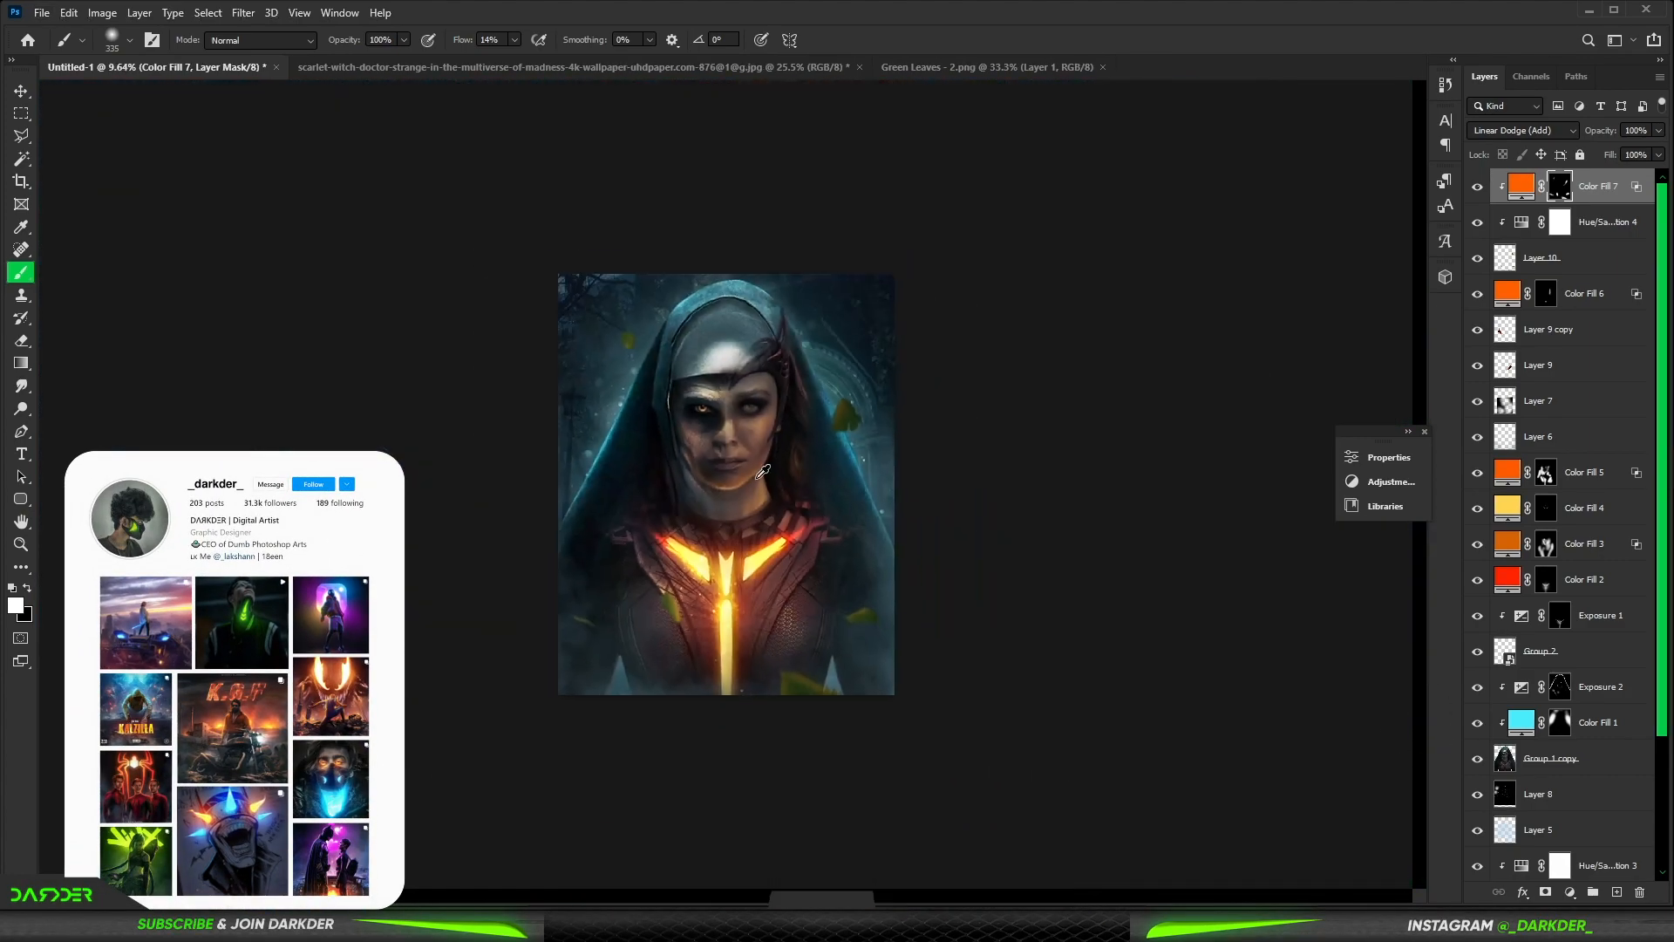
{"action": "scroll", "coordinate": [1017, 515], "scroll_direction": "up", "scroll_amount": 6}
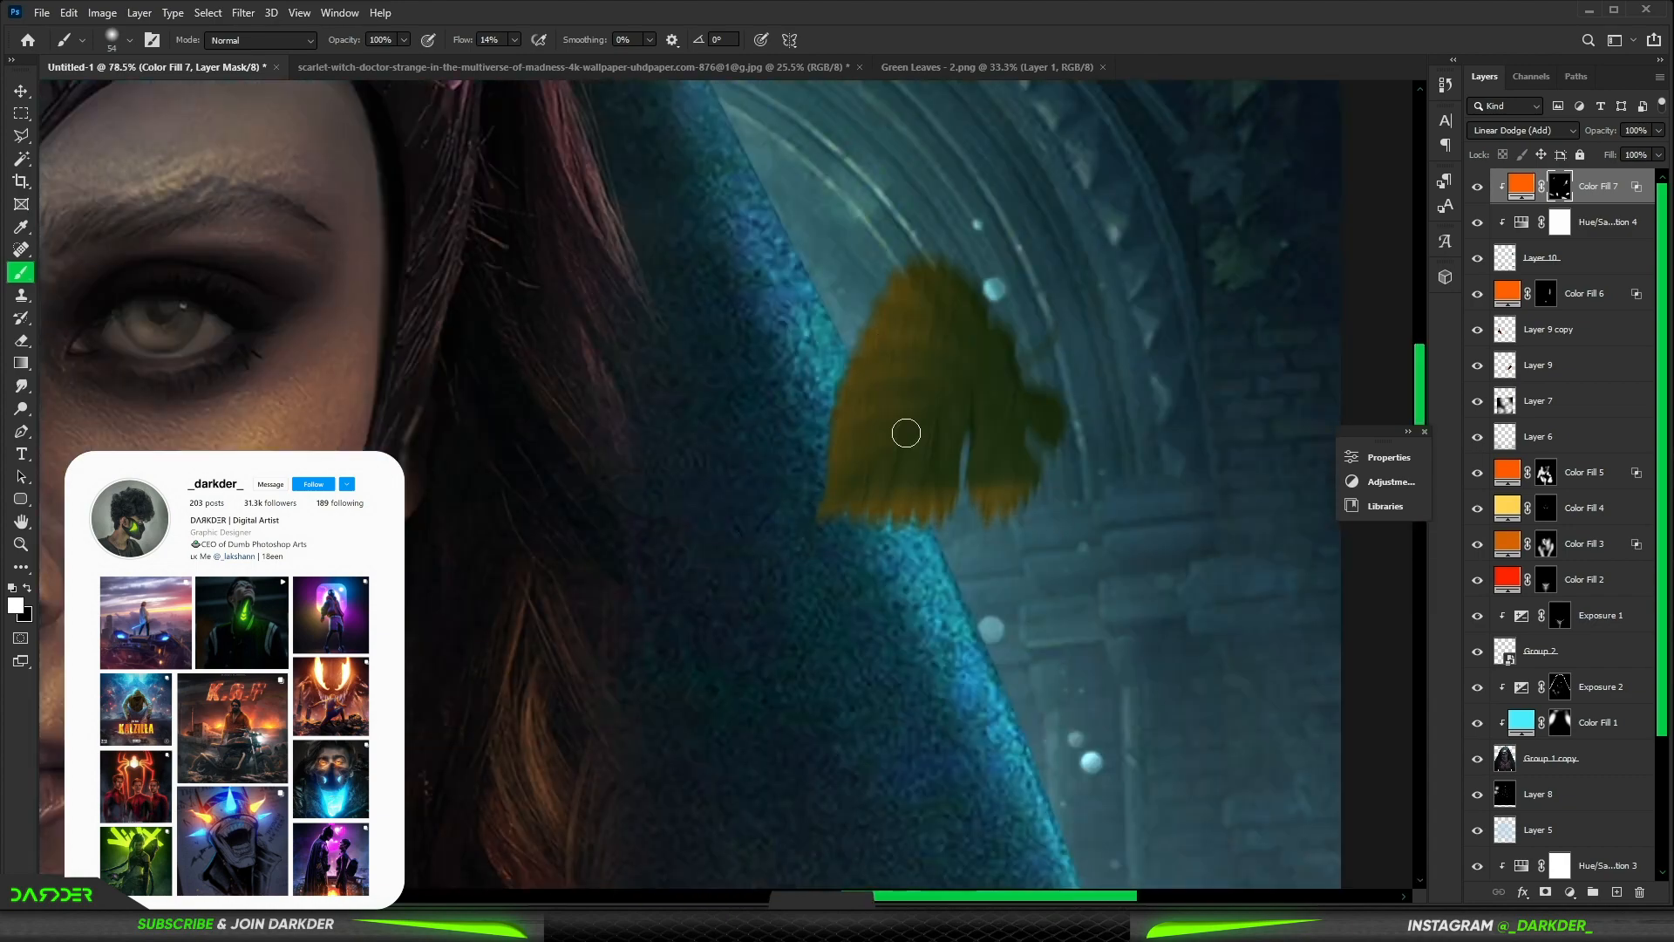
{"action": "scroll", "coordinate": [1026, 480], "scroll_direction": "down", "scroll_amount": 5}
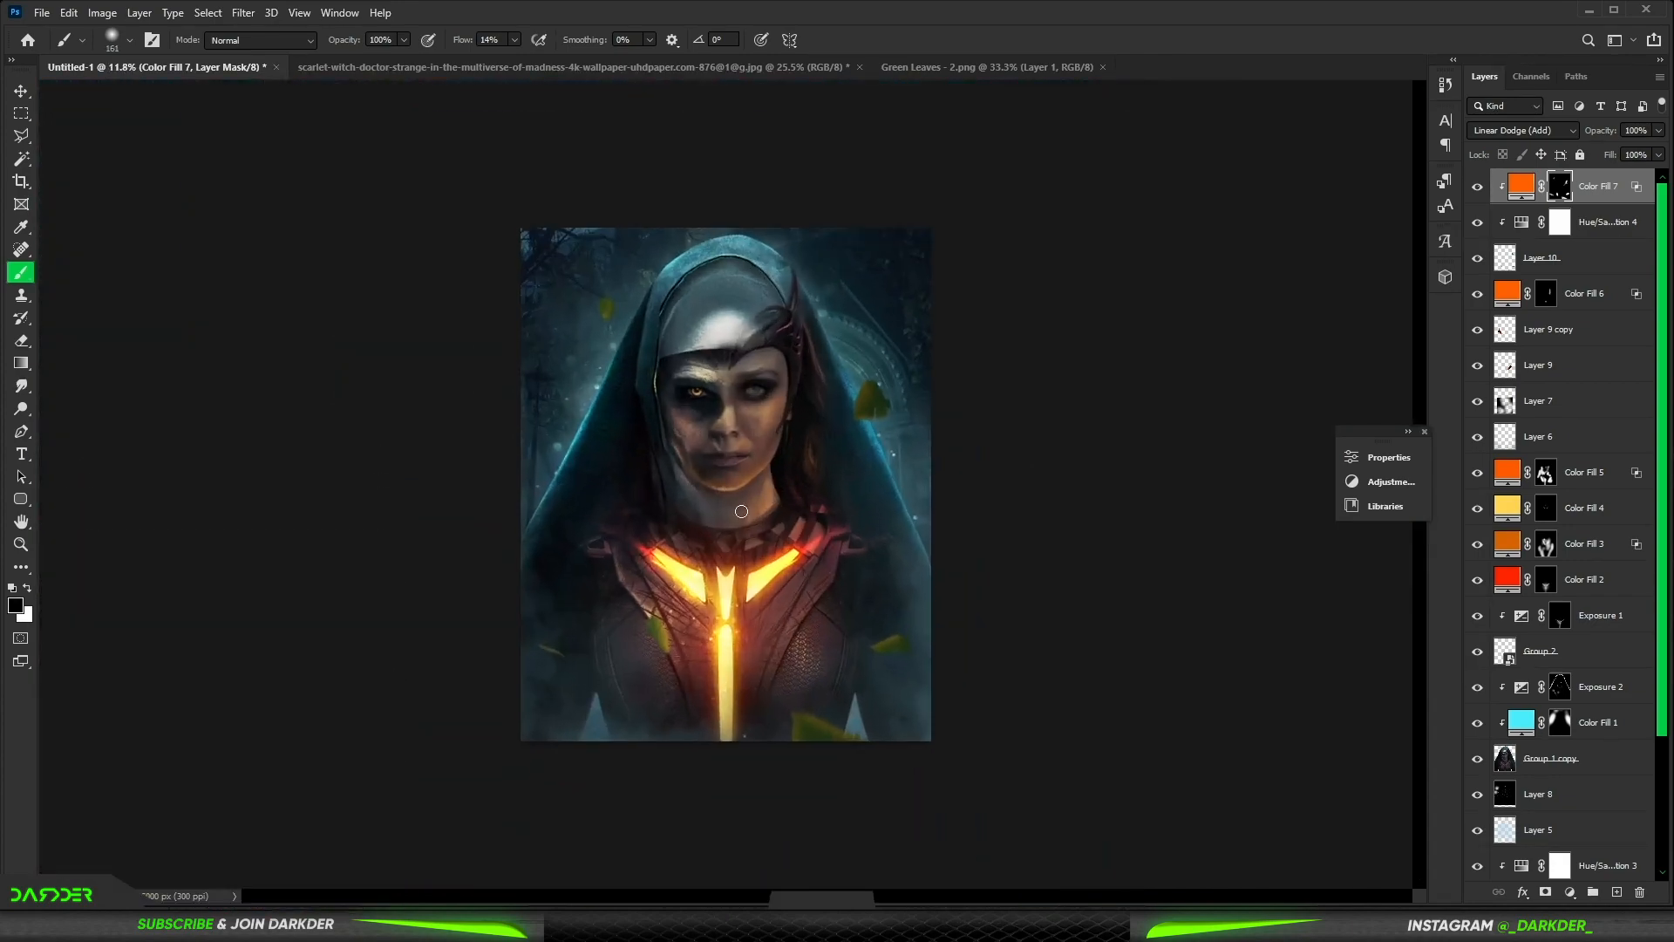
Step: Add a bright blue #008aff Solid Color fill layer directly above the nun's Exposure 2 adjustment
{"action": "left_click", "coordinate": [1600, 686]}
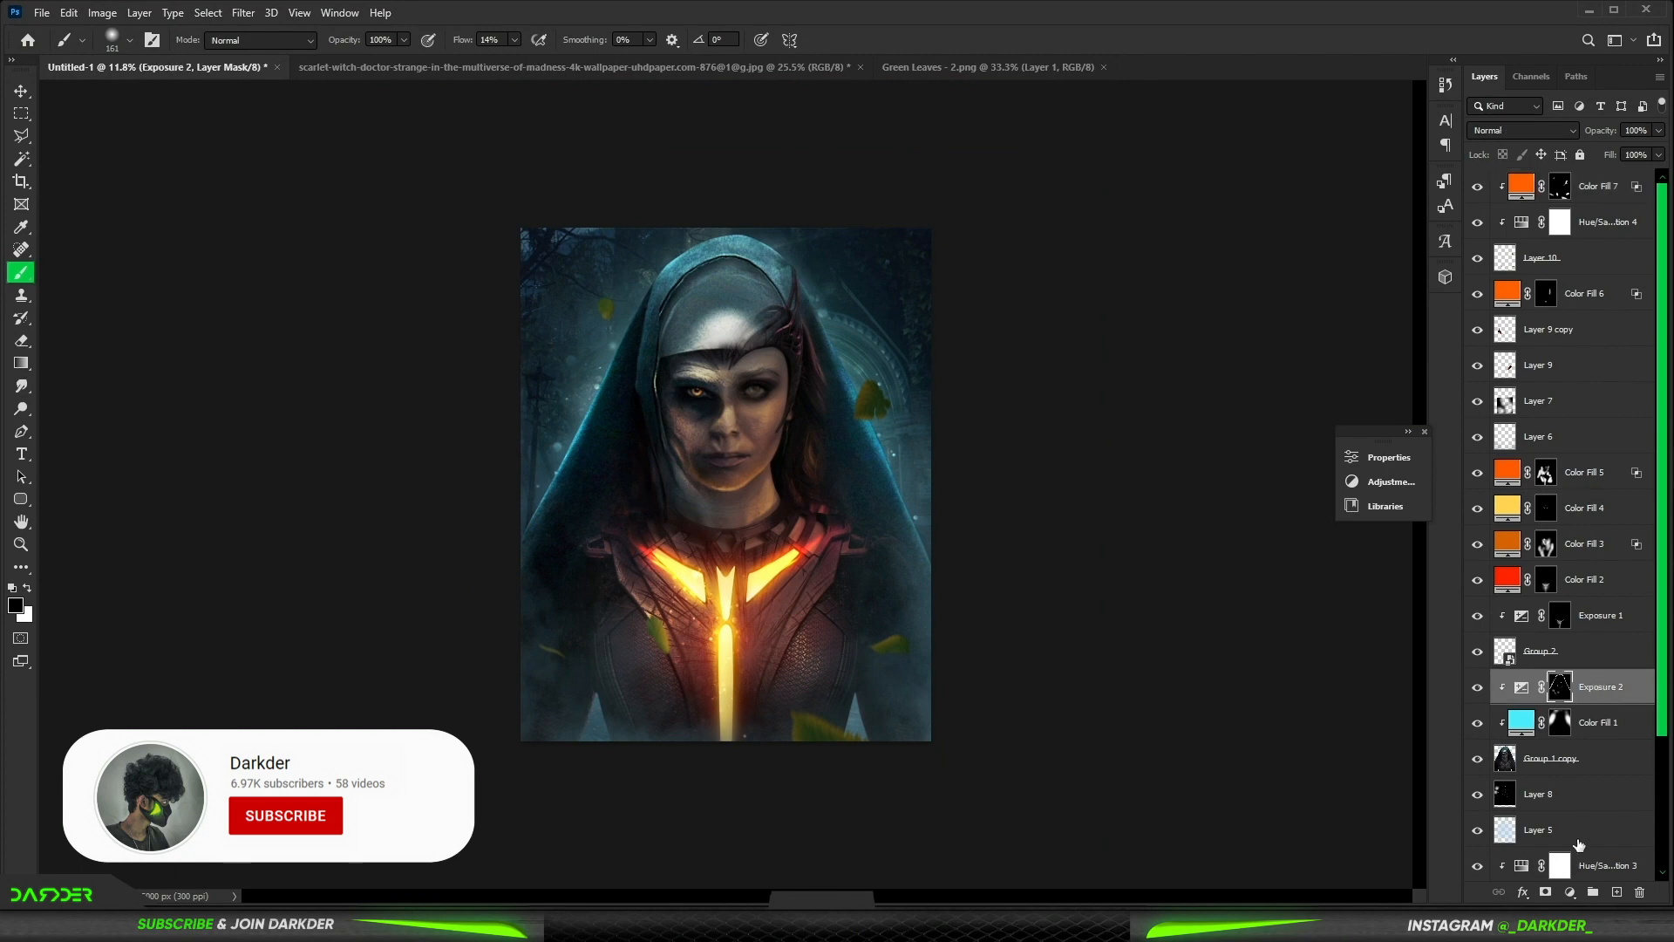
{"action": "left_click", "coordinate": [1570, 892]}
{"action": "left_click", "coordinate": [1561, 589]}
{"action": "left_click", "coordinate": [1360, 579]}
{"action": "left_click", "coordinate": [1357, 541]}
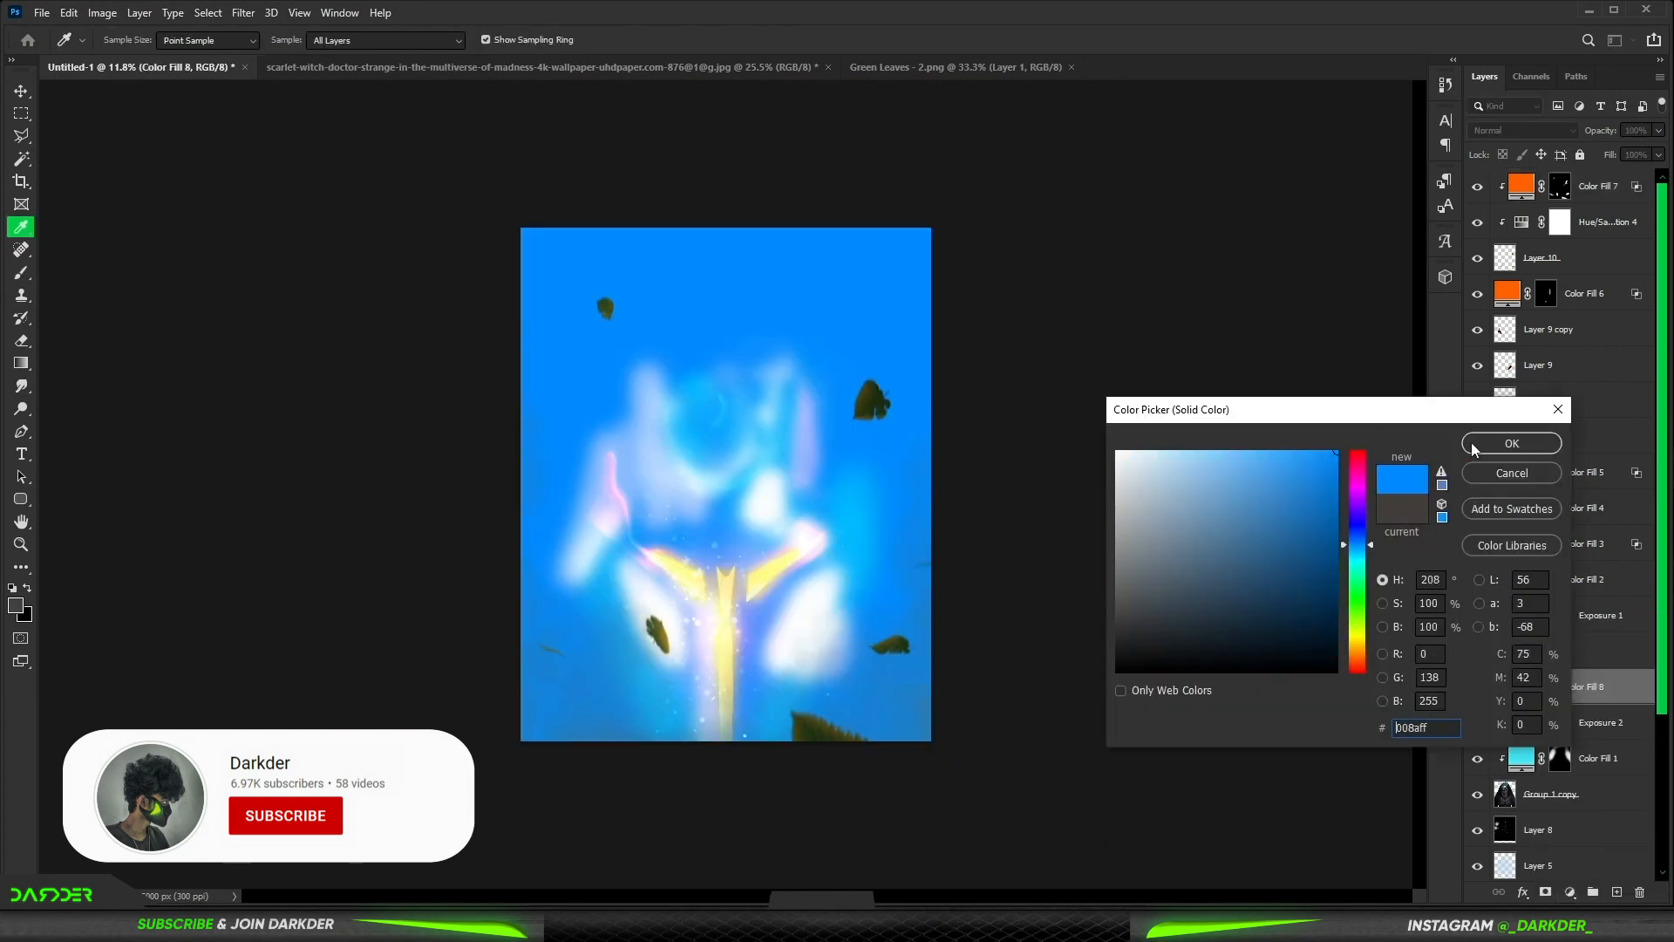
{"action": "left_click", "coordinate": [1511, 442]}
Step: Set the blue fill to Linear Dodge (Add) and invert its mask
{"action": "left_click", "coordinate": [1522, 130]}
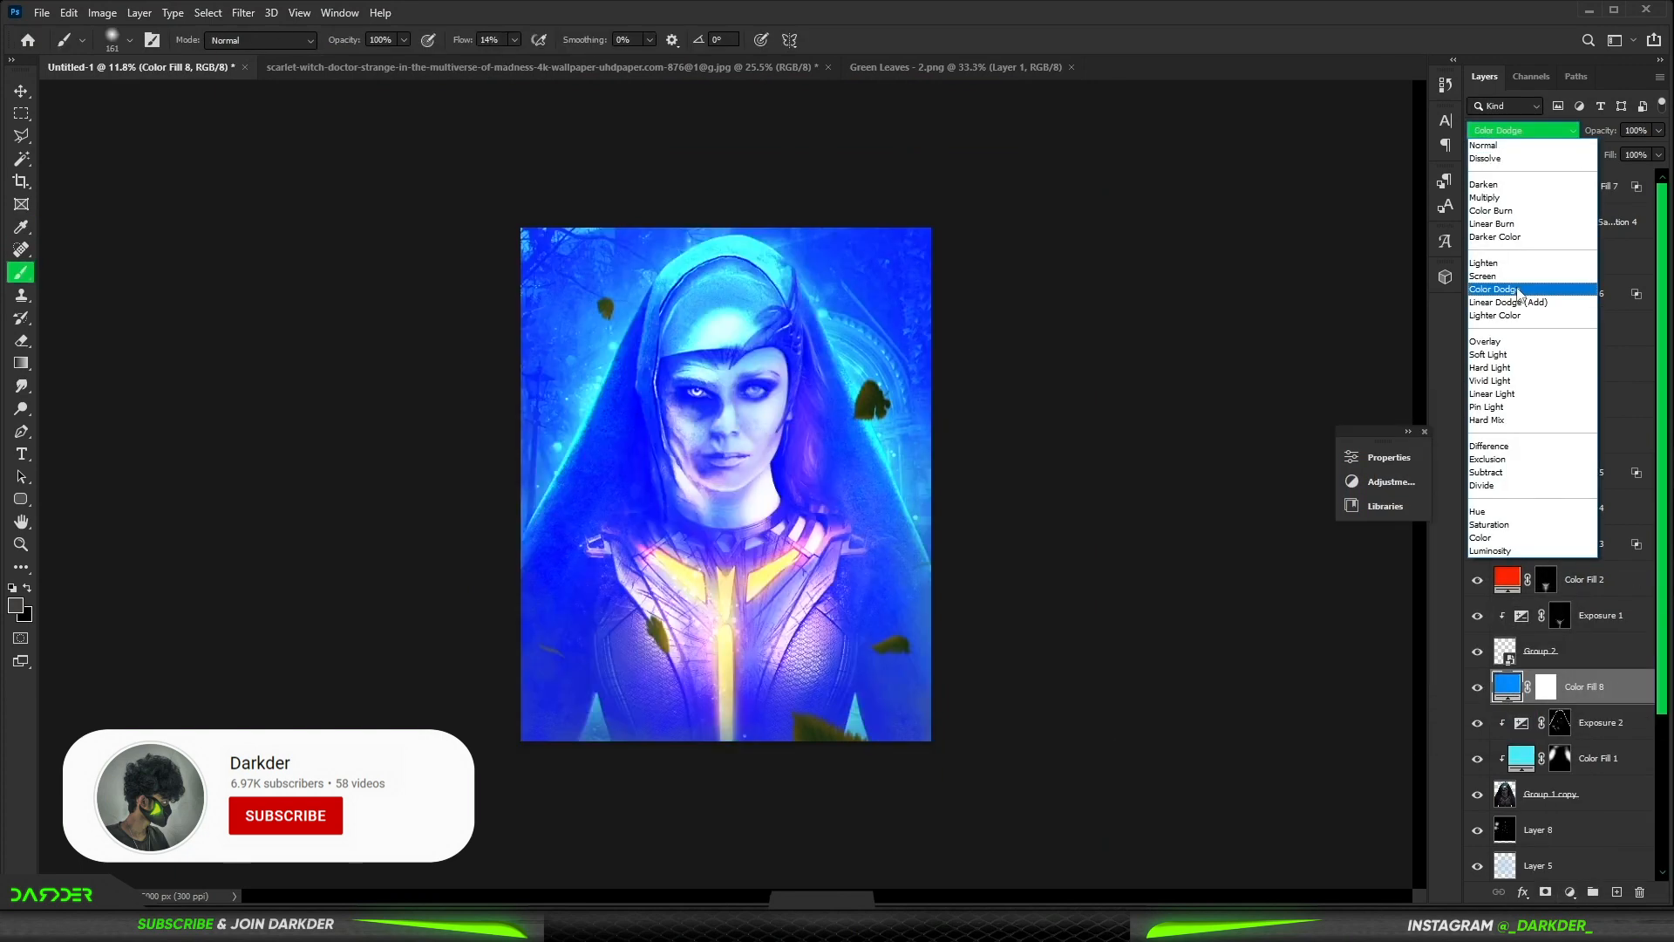
{"action": "left_click", "coordinate": [1508, 301]}
{"action": "left_click", "coordinate": [1546, 687]}
{"action": "key", "text": "ctrl+i"}
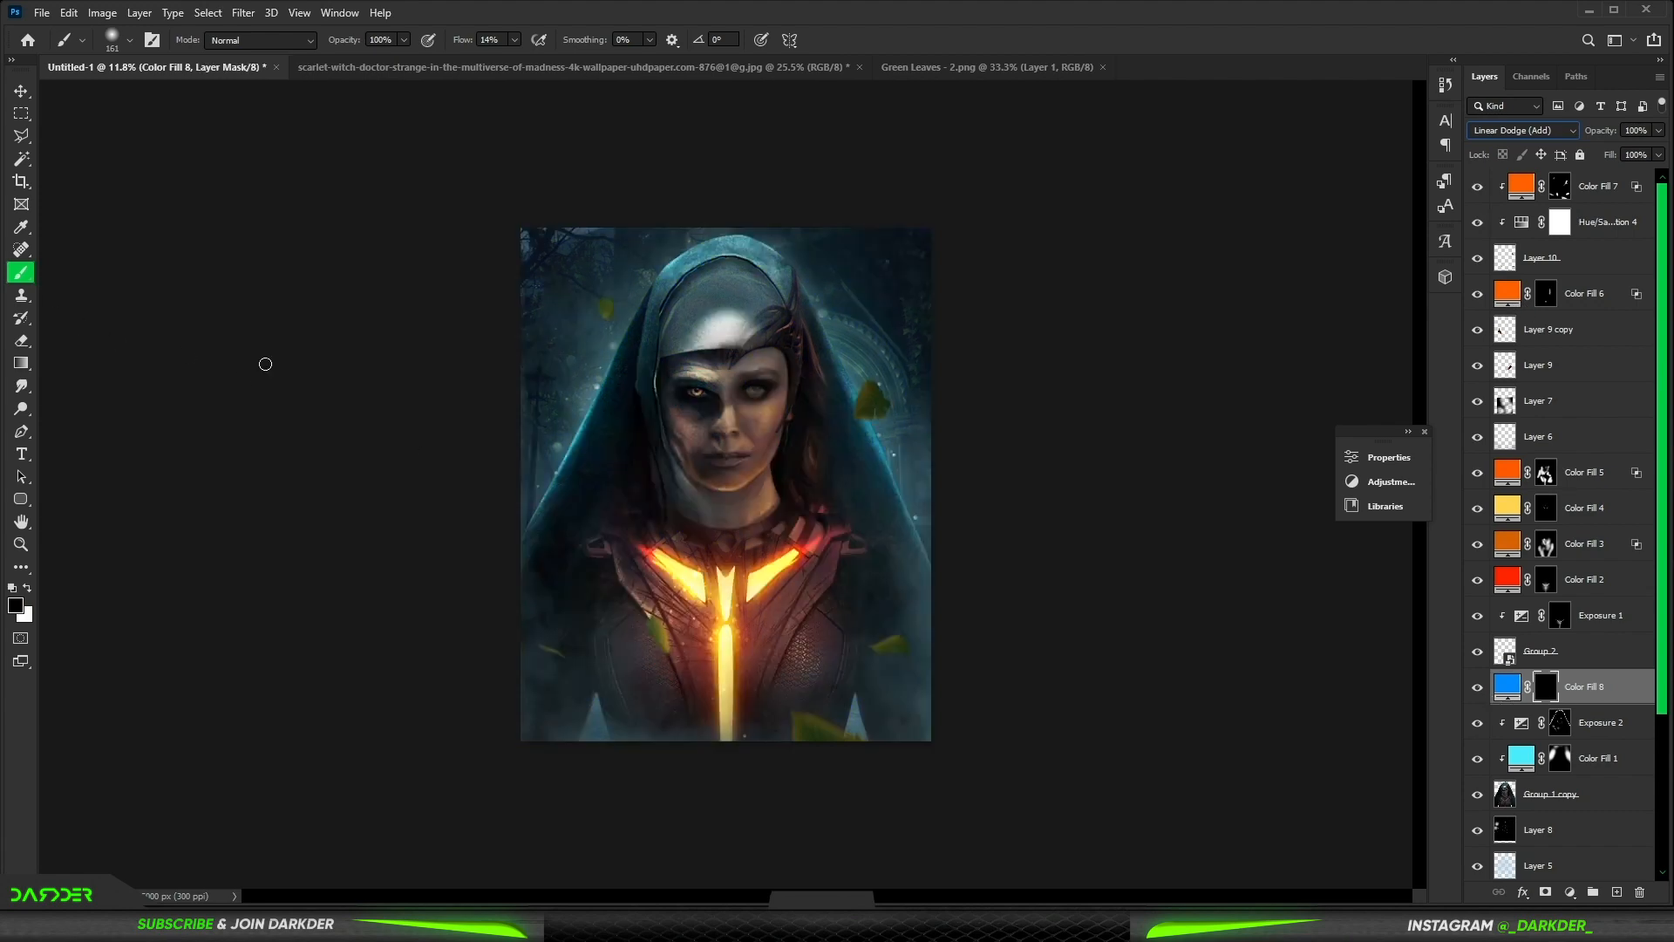
Step: Paint white on the blue fill's mask along both edges of the nun's veil and near the lower arm gap
{"action": "key", "text": "x"}
{"action": "scroll", "coordinate": [583, 484], "scroll_direction": "up", "scroll_amount": 5}
{"action": "left_click_drag", "start_coordinate": [602, 214], "coordinate": [421, 568]}
{"action": "left_click_drag", "start_coordinate": [874, 221], "coordinate": [1027, 523]}
{"action": "scroll", "coordinate": [882, 436], "scroll_direction": "down", "scroll_amount": 7}
{"action": "left_click_drag", "start_coordinate": [620, 663], "coordinate": [624, 662]}
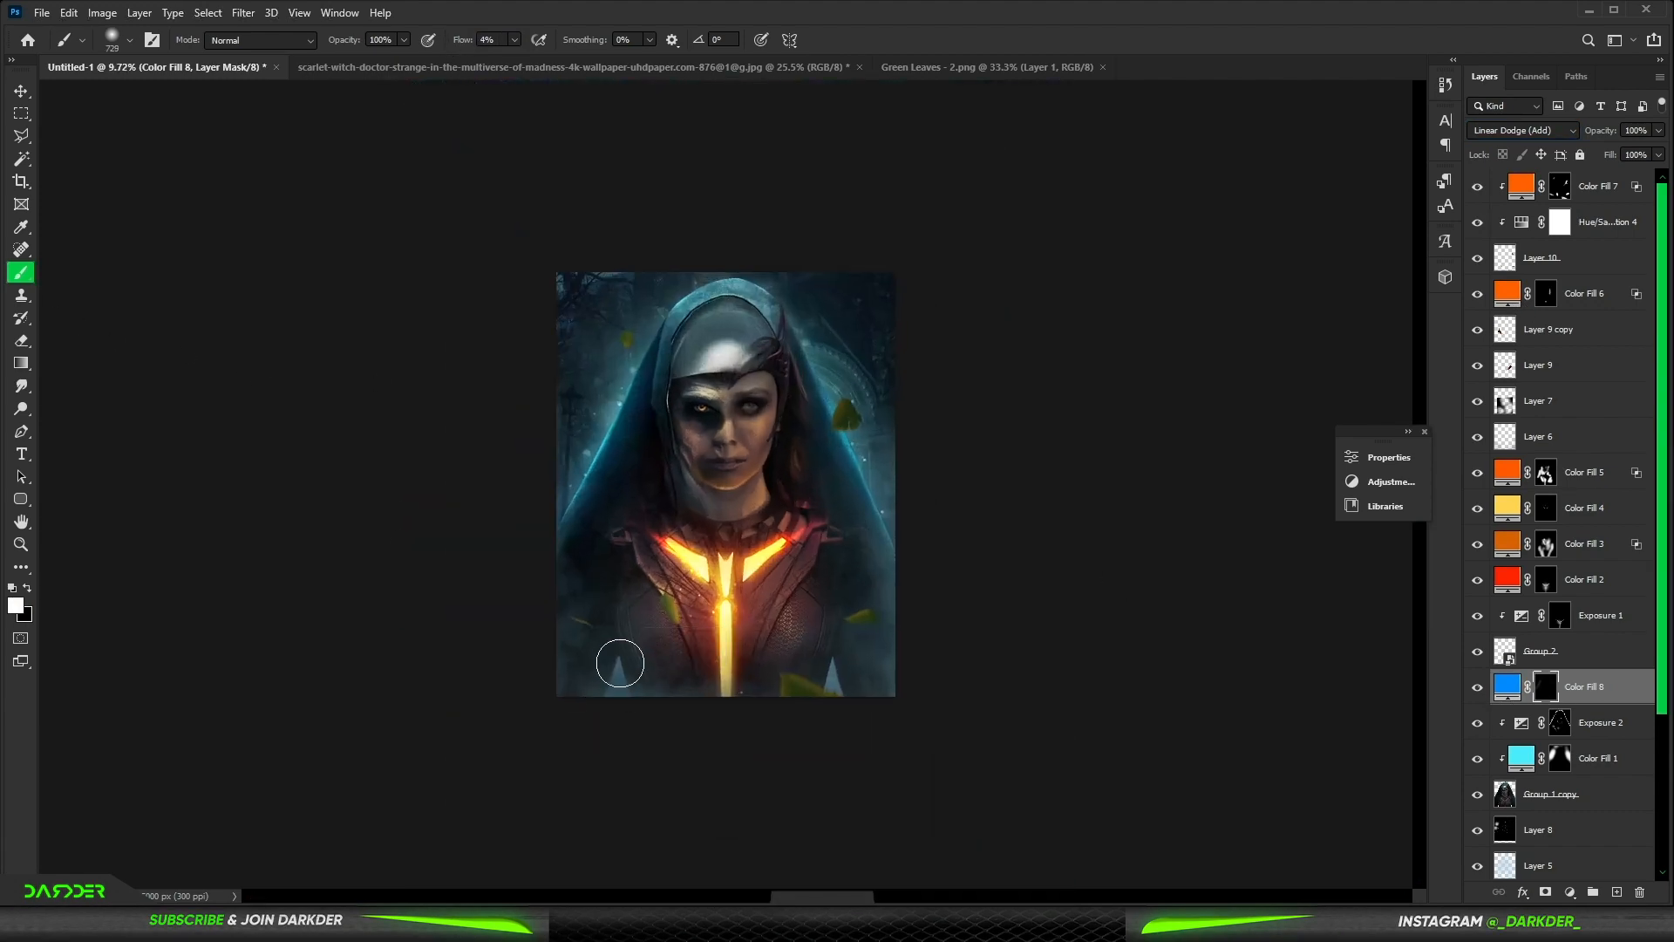
Step: Shift the blue fill's color to a slightly deeper blue
{"action": "double_click", "coordinate": [1506, 686]}
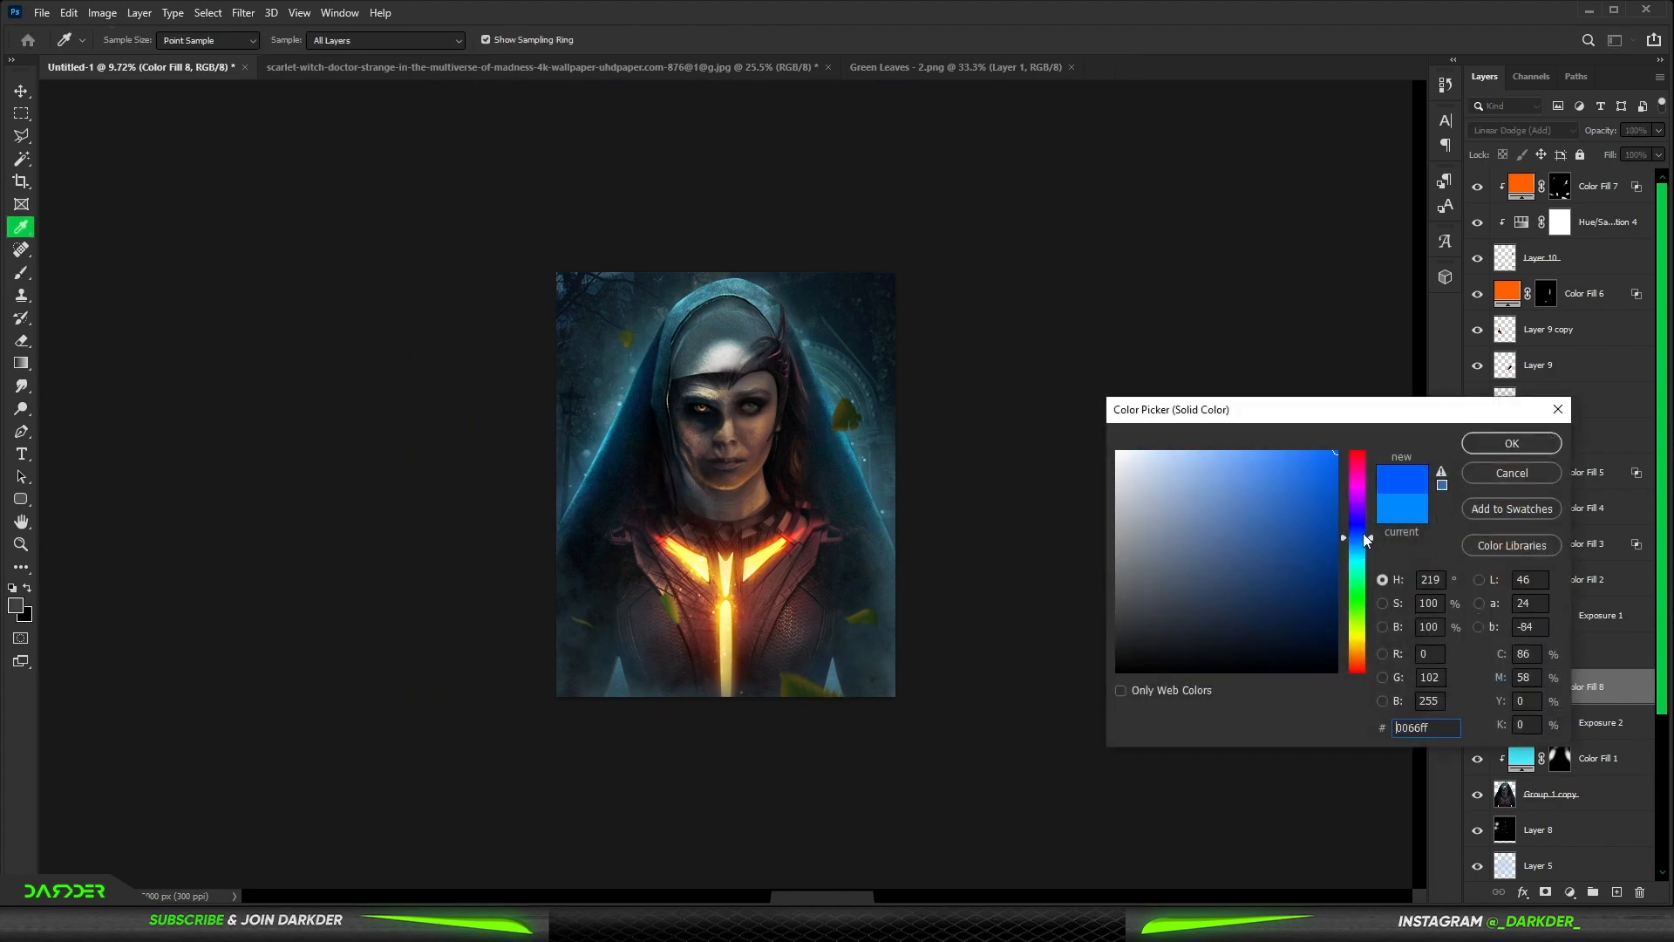
{"action": "left_click_drag", "start_coordinate": [1362, 532], "coordinate": [1365, 541]}
{"action": "left_click", "coordinate": [1508, 441]}
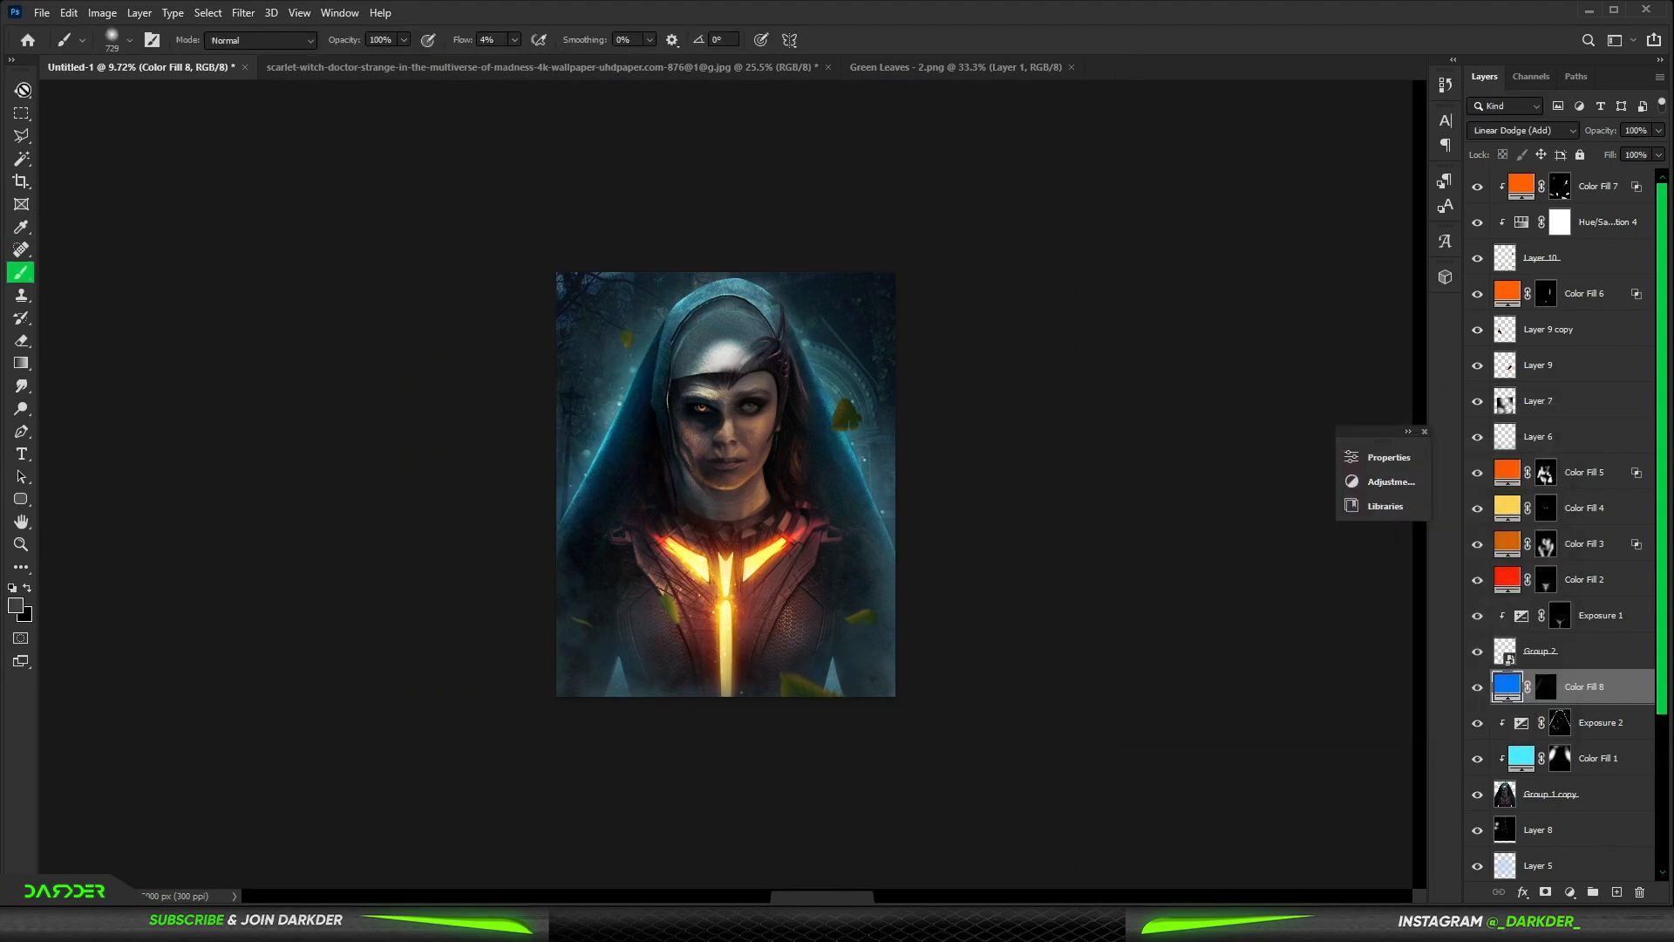
Step: Erase the two upper leaves beside the veil from the leaves layer
{"action": "key", "text": "v"}
{"action": "left_click", "coordinate": [1552, 257]}
{"action": "key", "text": "e"}
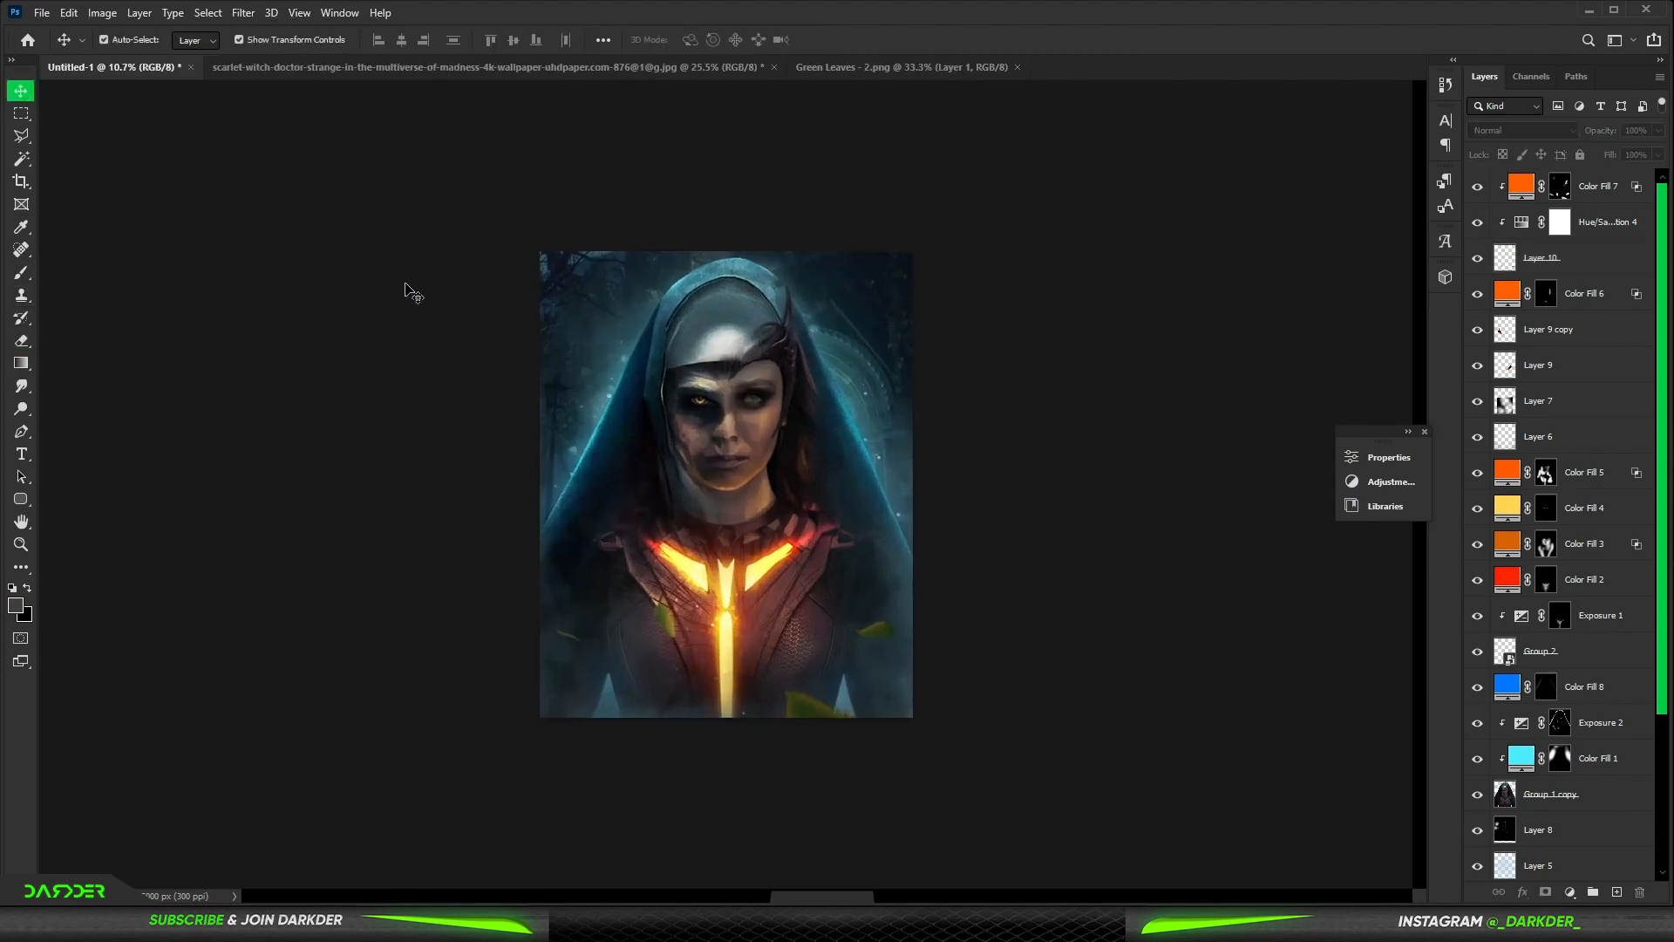
Step: Add a brightening Exposure adjustment layer at the top of the layer stack
{"action": "left_click", "coordinate": [1570, 892]}
{"action": "left_click", "coordinate": [1571, 684]}
{"action": "left_click_drag", "start_coordinate": [1203, 553], "coordinate": [1222, 553]}
{"action": "left_click", "coordinate": [1306, 449]}
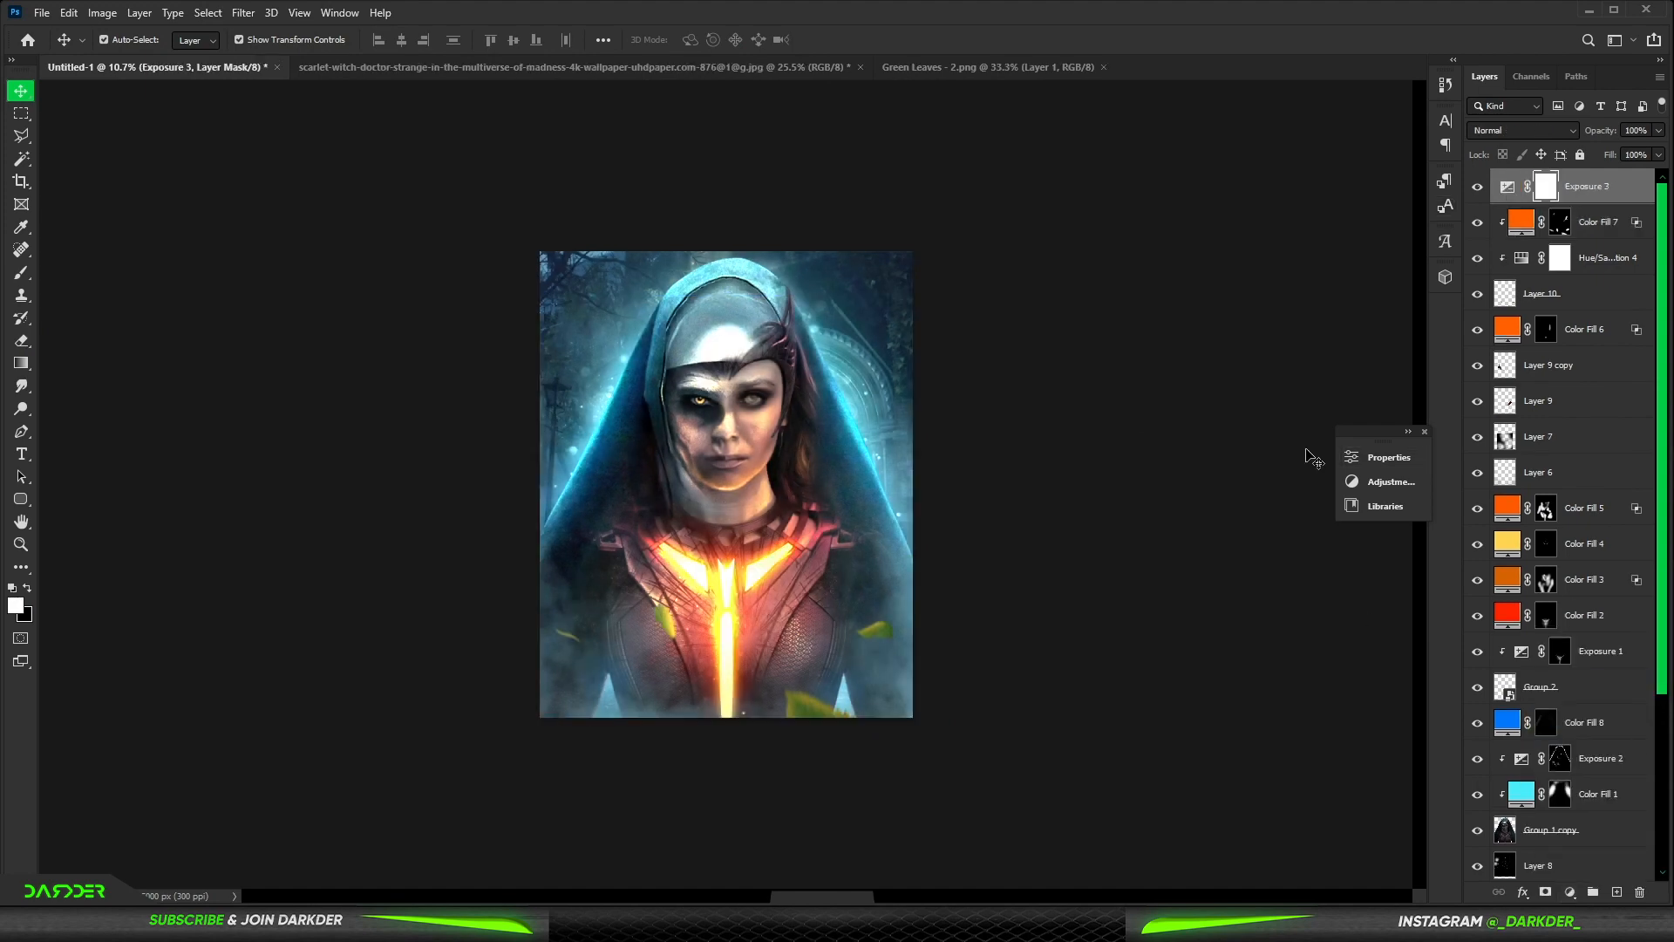
Step: Invert the top Exposure mask and paint white along the veil's rim at 16% flow
{"action": "key", "text": "ctrl+i"}
{"action": "key", "text": "b"}
{"action": "scroll", "coordinate": [602, 366], "scroll_direction": "up", "scroll_amount": 4}
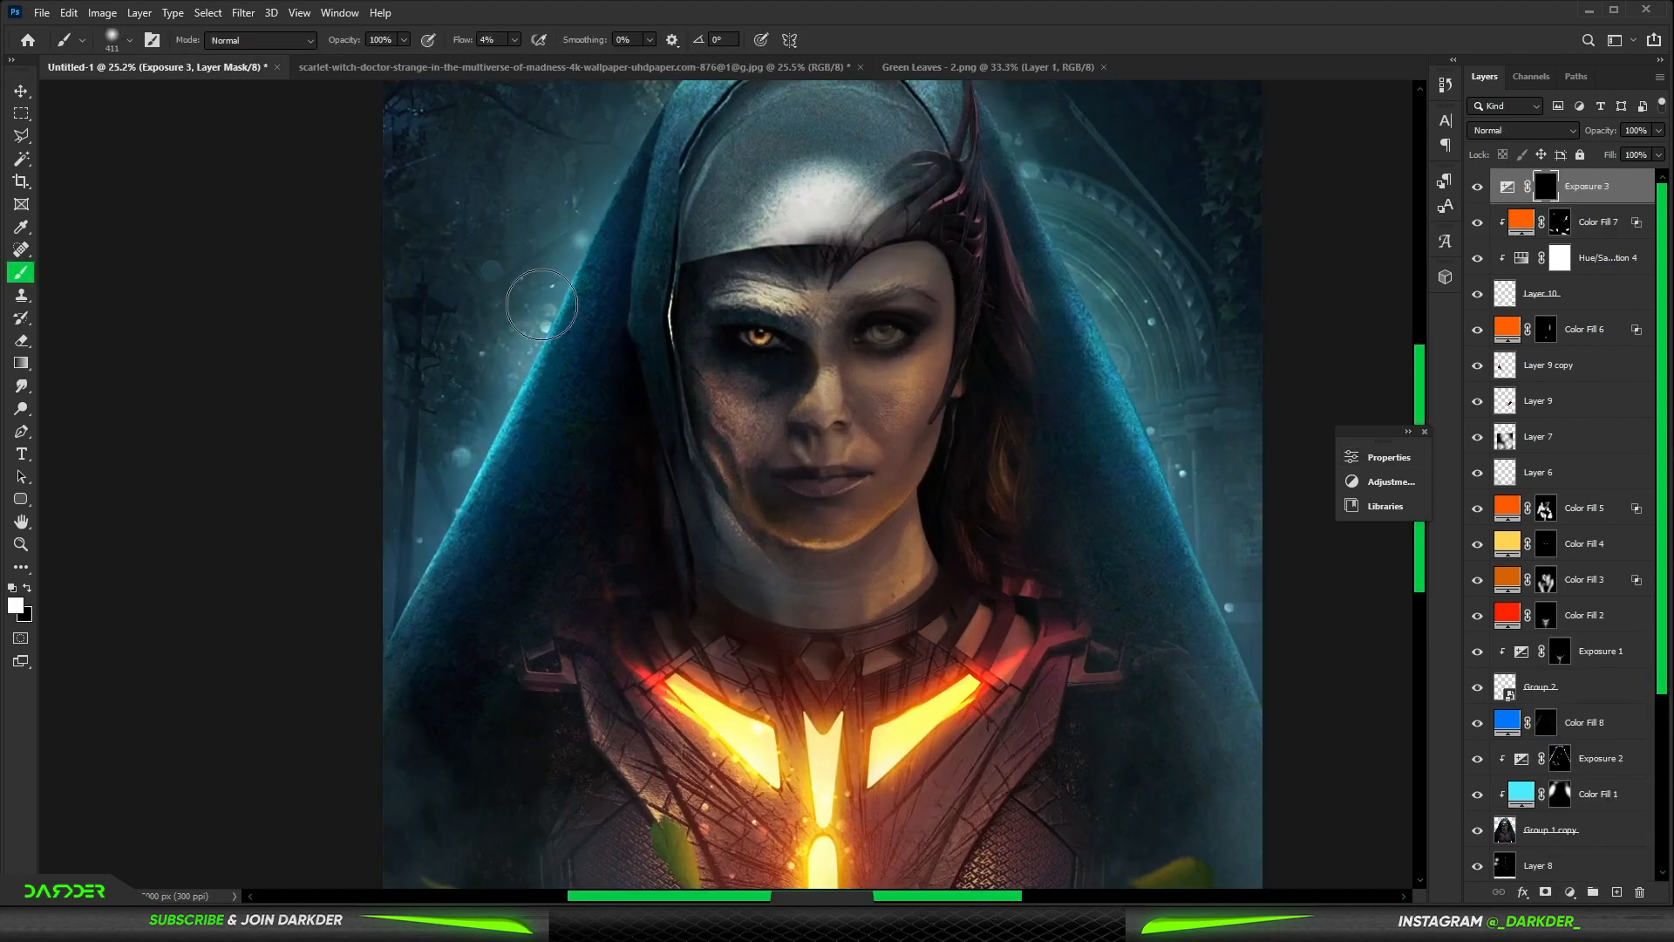
{"action": "left_click_drag", "start_coordinate": [453, 41], "coordinate": [461, 42]}
{"action": "mouse_move", "coordinate": [580, 223]}
{"action": "left_mouse_down"}
{"action": "mouse_move", "coordinate": [550, 351]}
{"action": "mouse_move", "coordinate": [437, 561]}
{"action": "left_mouse_up"}
{"action": "key", "text": "x"}
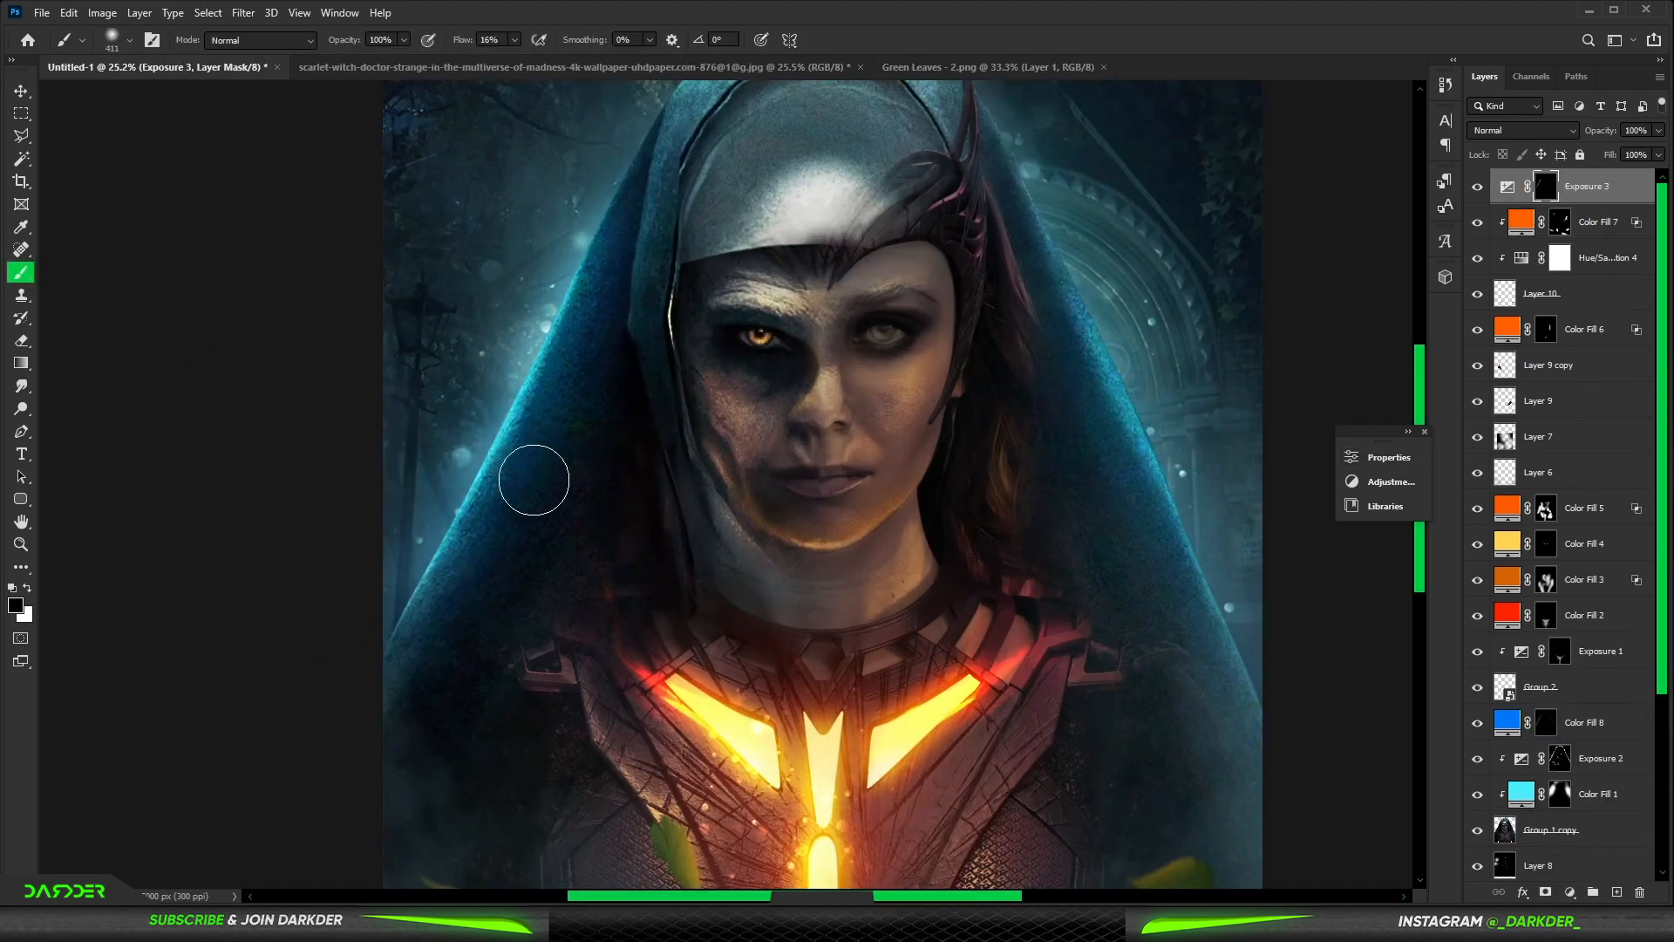
{"action": "scroll", "coordinate": [534, 479], "scroll_direction": "down", "scroll_amount": 5}
Step: Add a new empty layer between Layer 8 and the nun's Group 1 copy layer
{"action": "left_click", "coordinate": [1593, 832]}
{"action": "left_click", "coordinate": [1598, 864]}
{"action": "left_click", "coordinate": [1616, 891]}
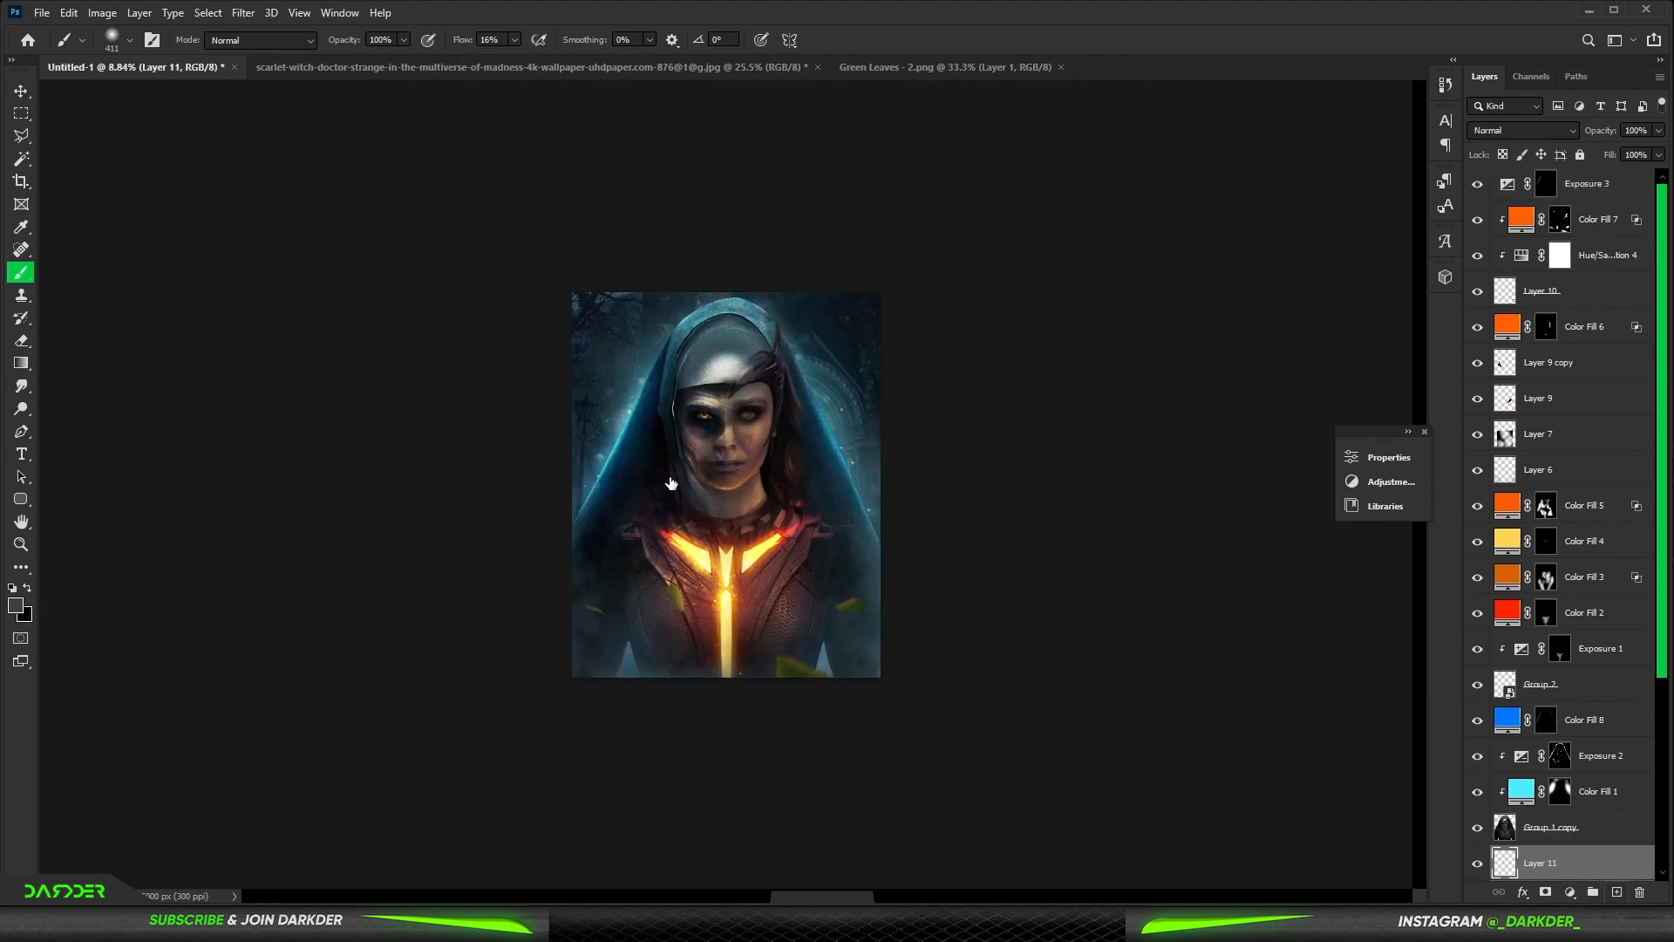
{"action": "key", "text": "alt+bracketleft"}
{"action": "key", "text": "alt+bracketleft"}
{"action": "key", "text": "alt+bracketleft"}
{"action": "key", "text": "alt+bracketleft"}
{"action": "key", "text": "alt+bracketleft"}
{"action": "key", "text": "alt+bracketleft"}
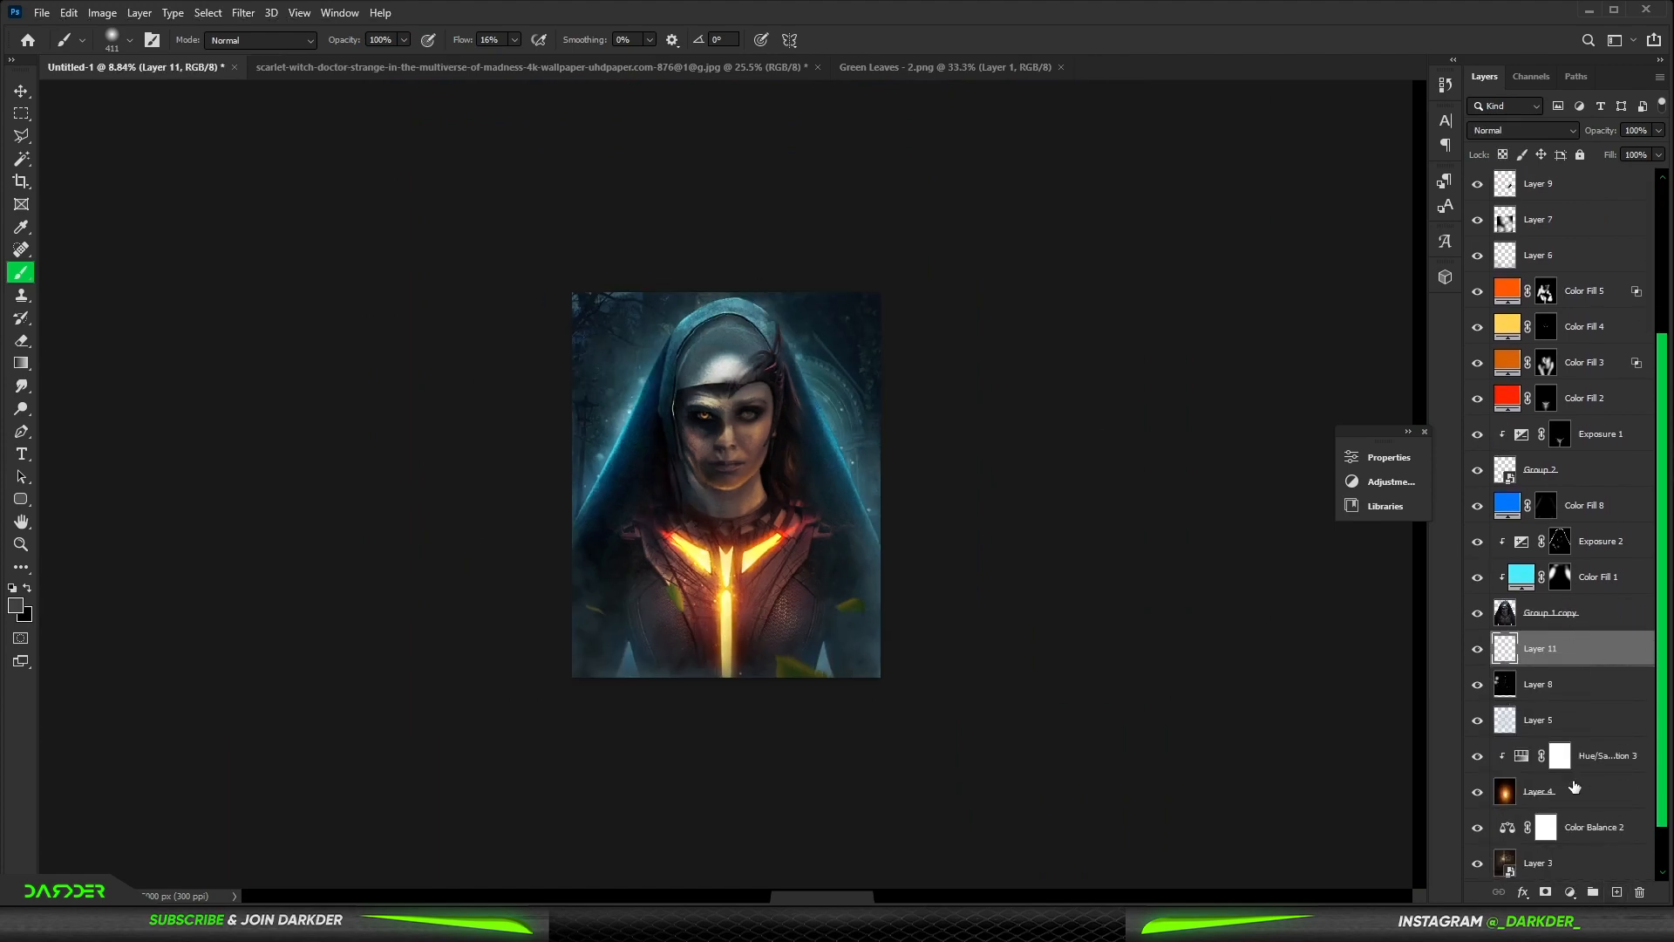
Step: Apply a Gaussian Blur with a 4.1-pixel radius to the church background on Layer 3
{"action": "left_click", "coordinate": [243, 12]}
{"action": "mouse_move", "coordinate": [261, 229]}
{"action": "left_click", "coordinate": [502, 290]}
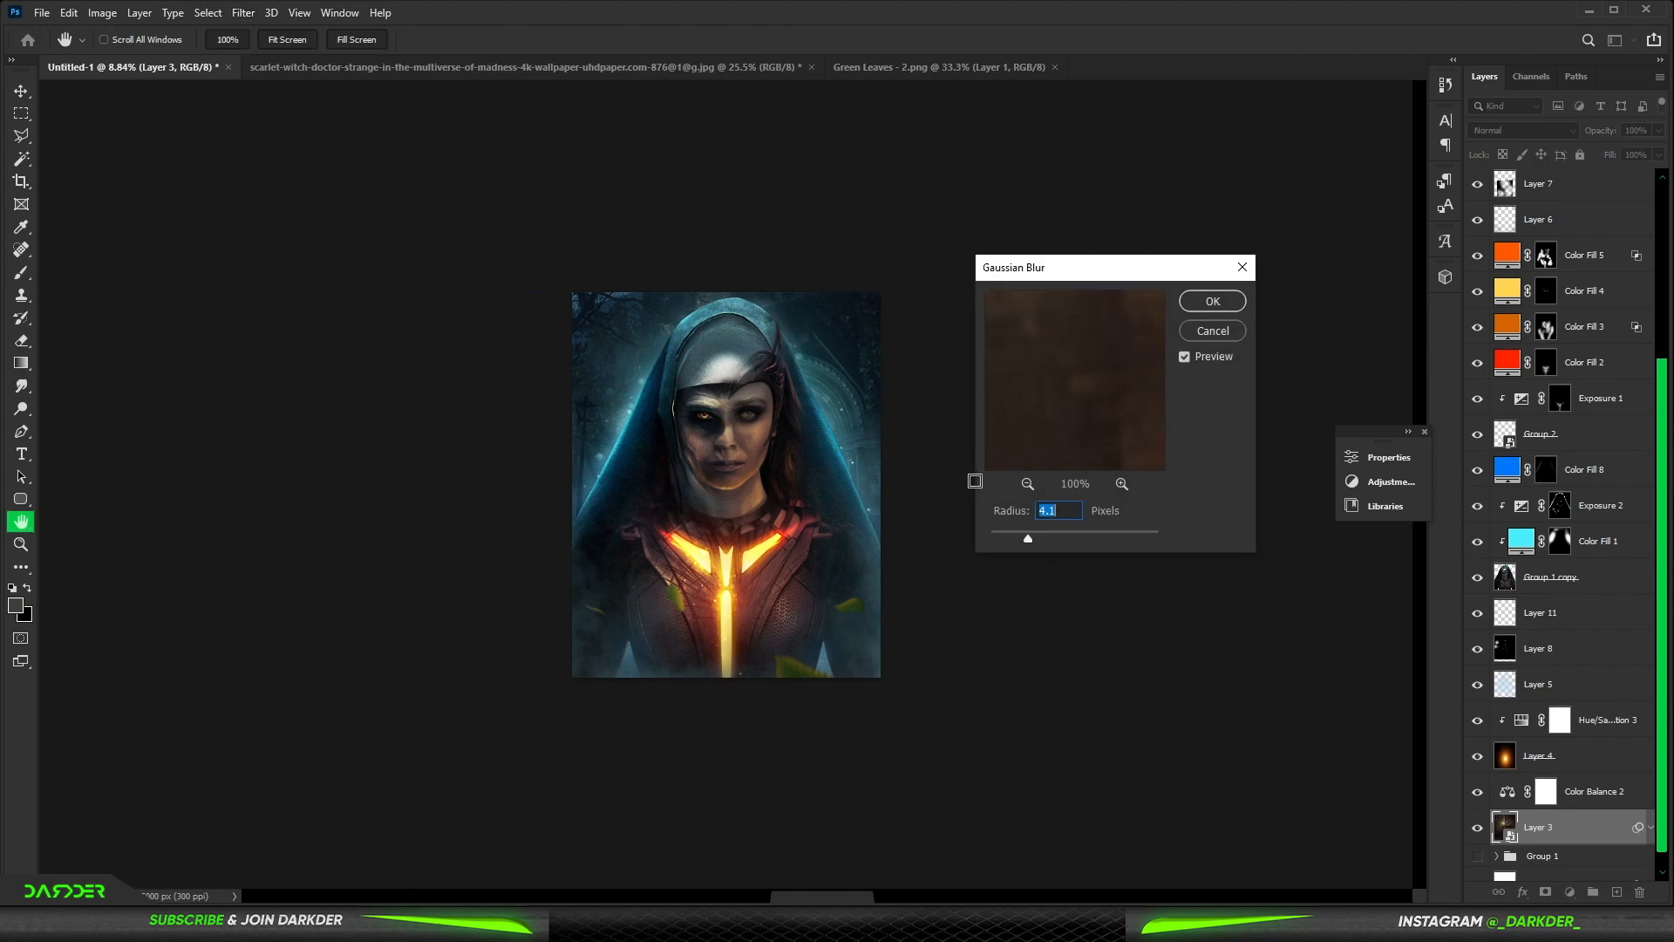
{"action": "left_click", "coordinate": [1212, 302]}
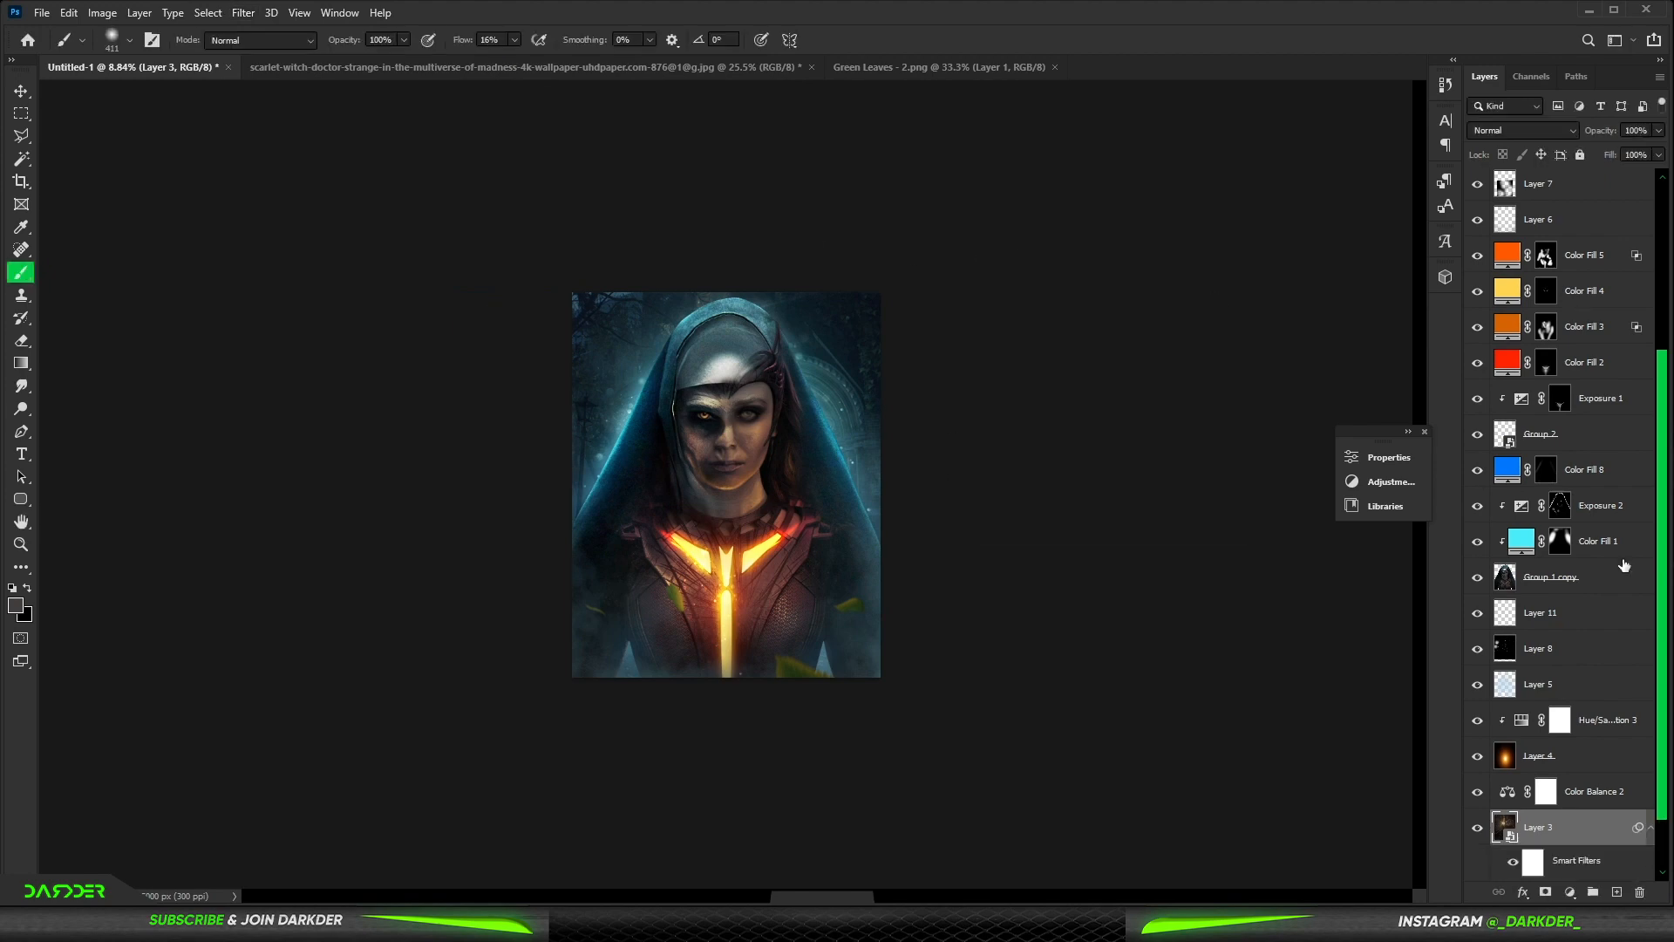
{"action": "left_click", "coordinate": [1582, 584]}
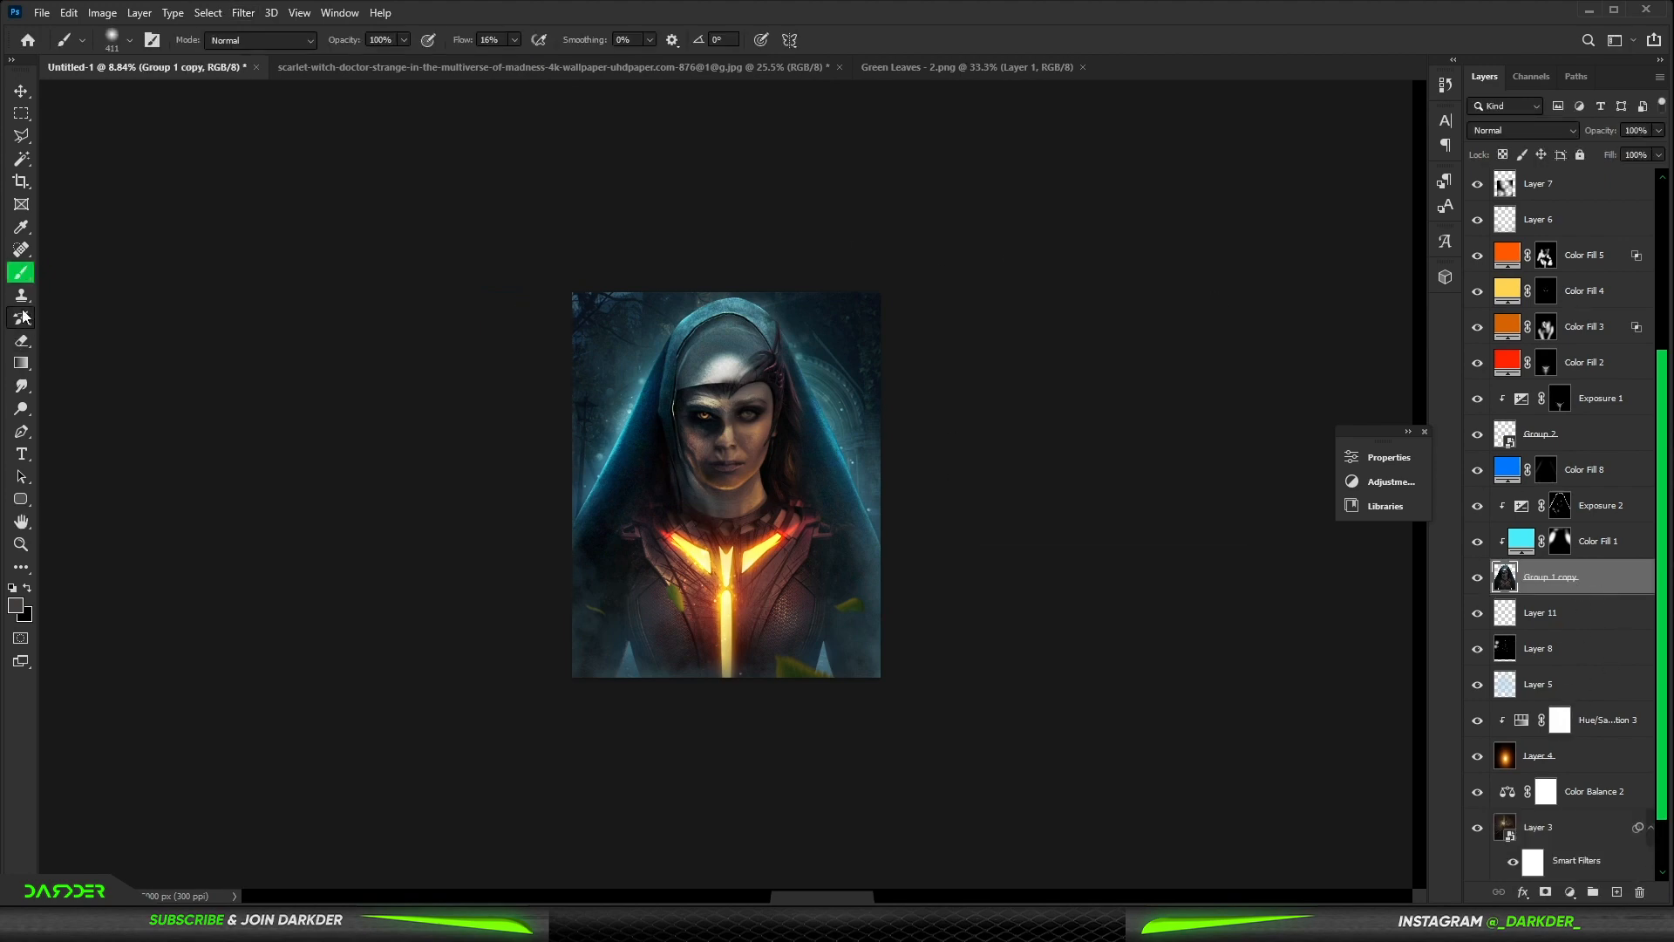
{"action": "right_click", "coordinate": [21, 386]}
{"action": "left_click", "coordinate": [64, 387]}
{"action": "scroll", "coordinate": [550, 276], "scroll_direction": "up", "scroll_amount": 8}
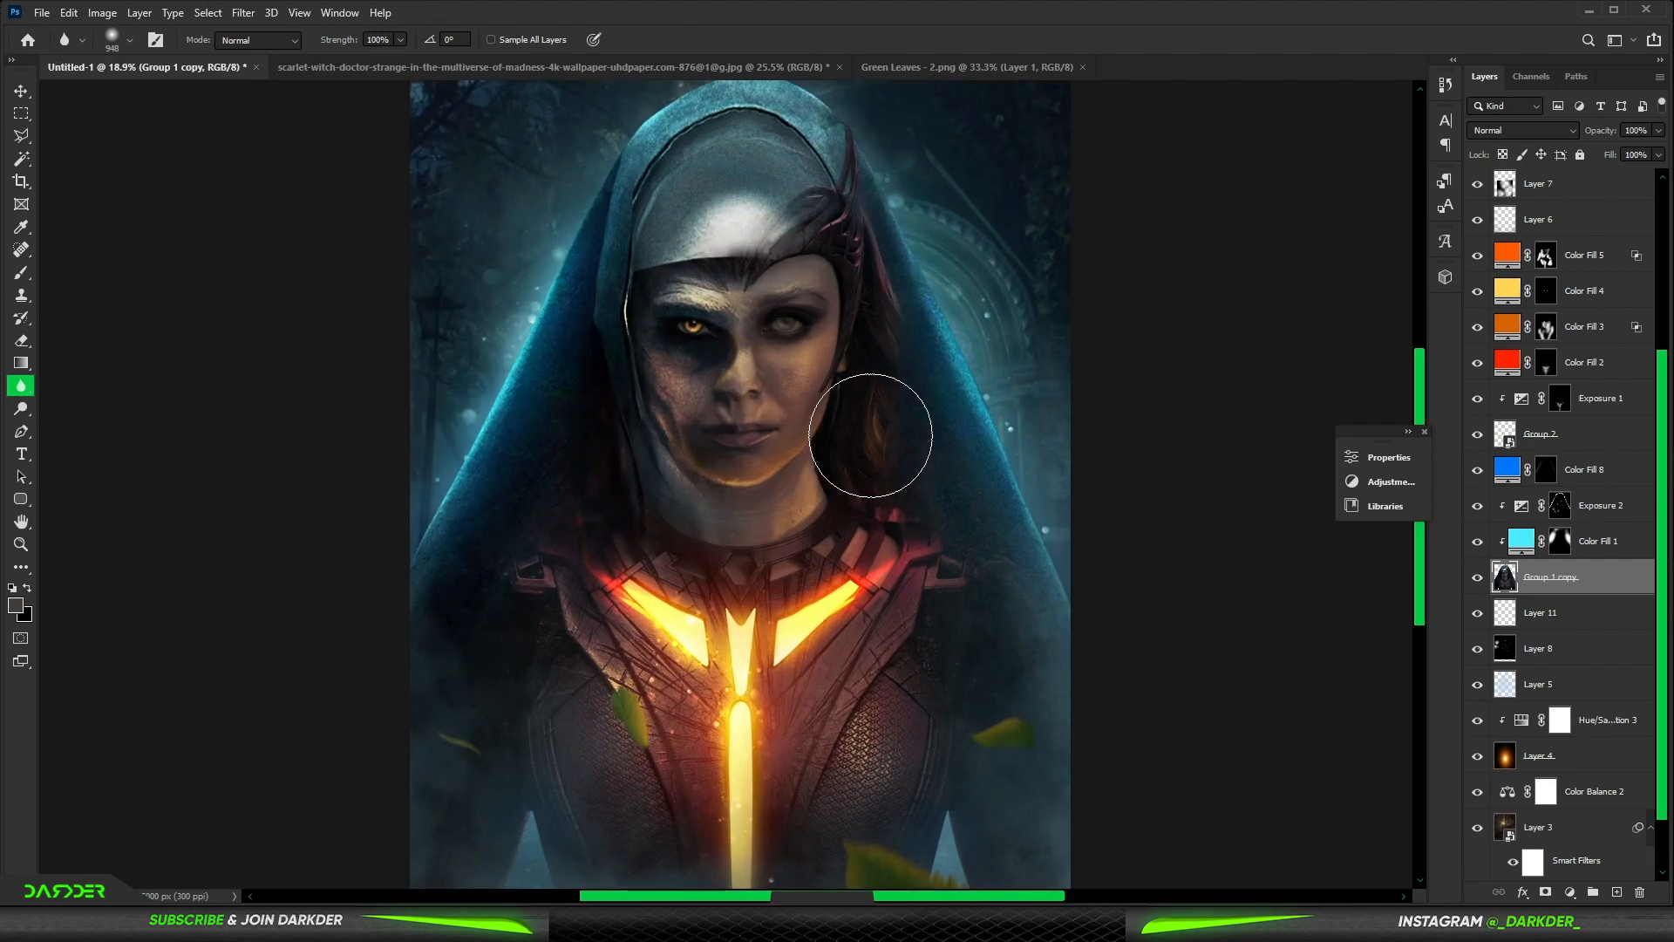
{"action": "scroll", "coordinate": [1139, 317], "scroll_direction": "down", "scroll_amount": 2}
Step: Switch to the Move tool, deselect all layers, and open the settings of the Color Balance 2 adjustment above Layer 3
{"action": "left_click", "coordinate": [23, 95]}
{"action": "left_click", "coordinate": [288, 235]}
{"action": "scroll", "coordinate": [703, 457], "scroll_direction": "down", "scroll_amount": 2}
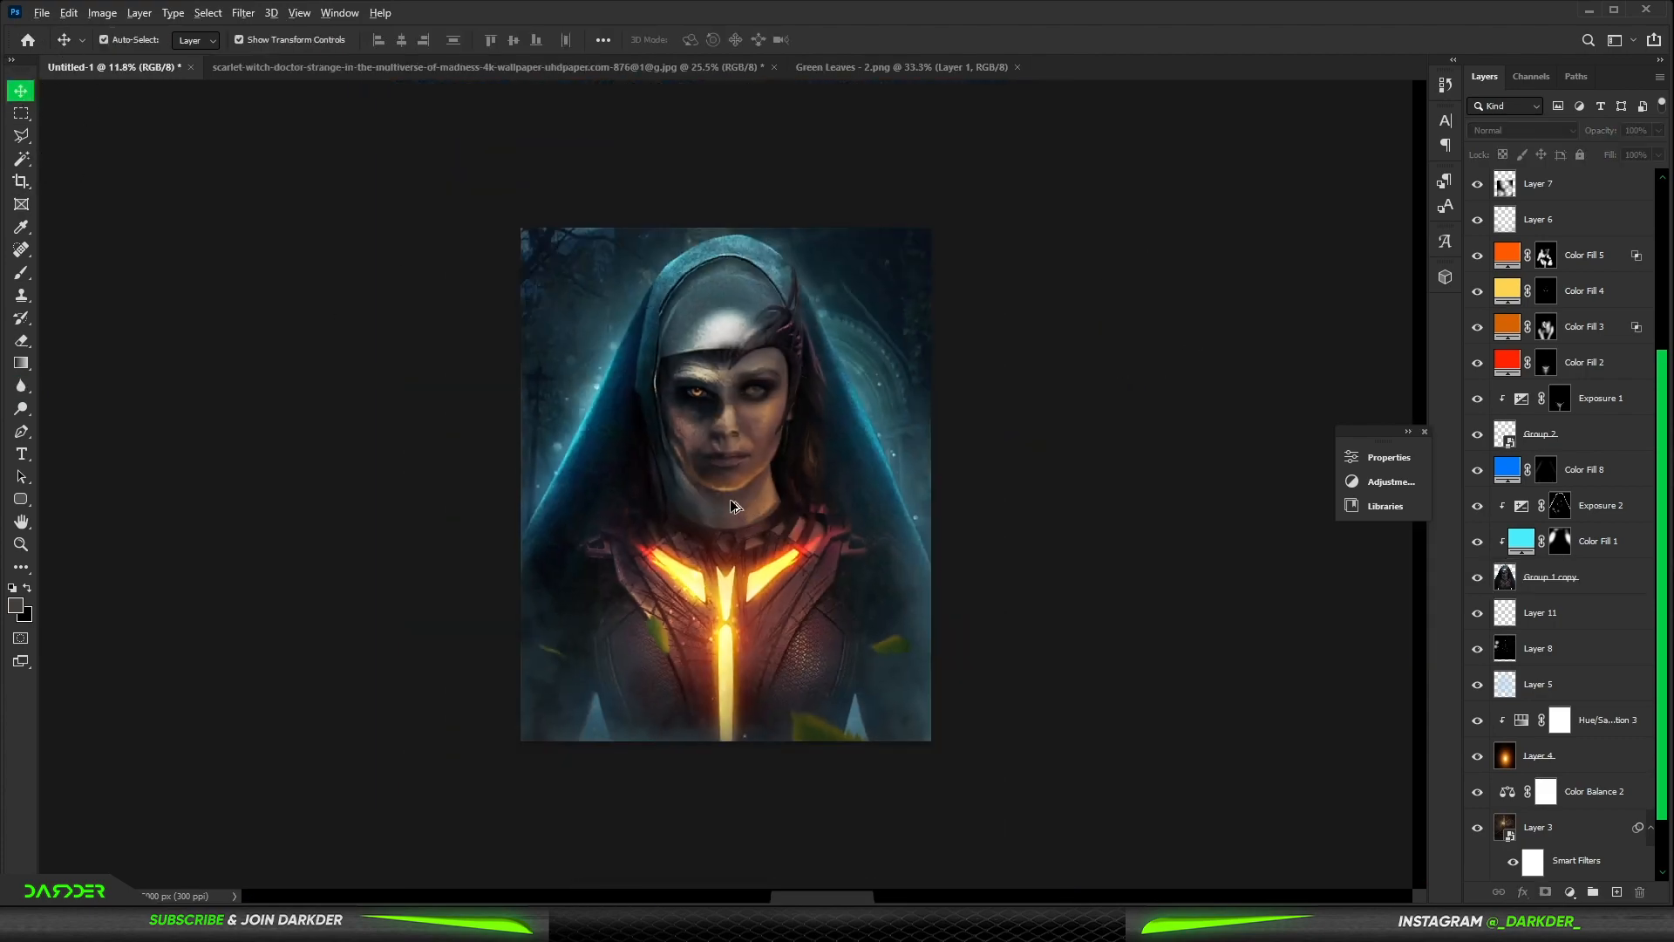
{"action": "scroll", "coordinate": [1592, 627], "scroll_direction": "down", "scroll_amount": 3}
{"action": "double_click", "coordinate": [1508, 720]}
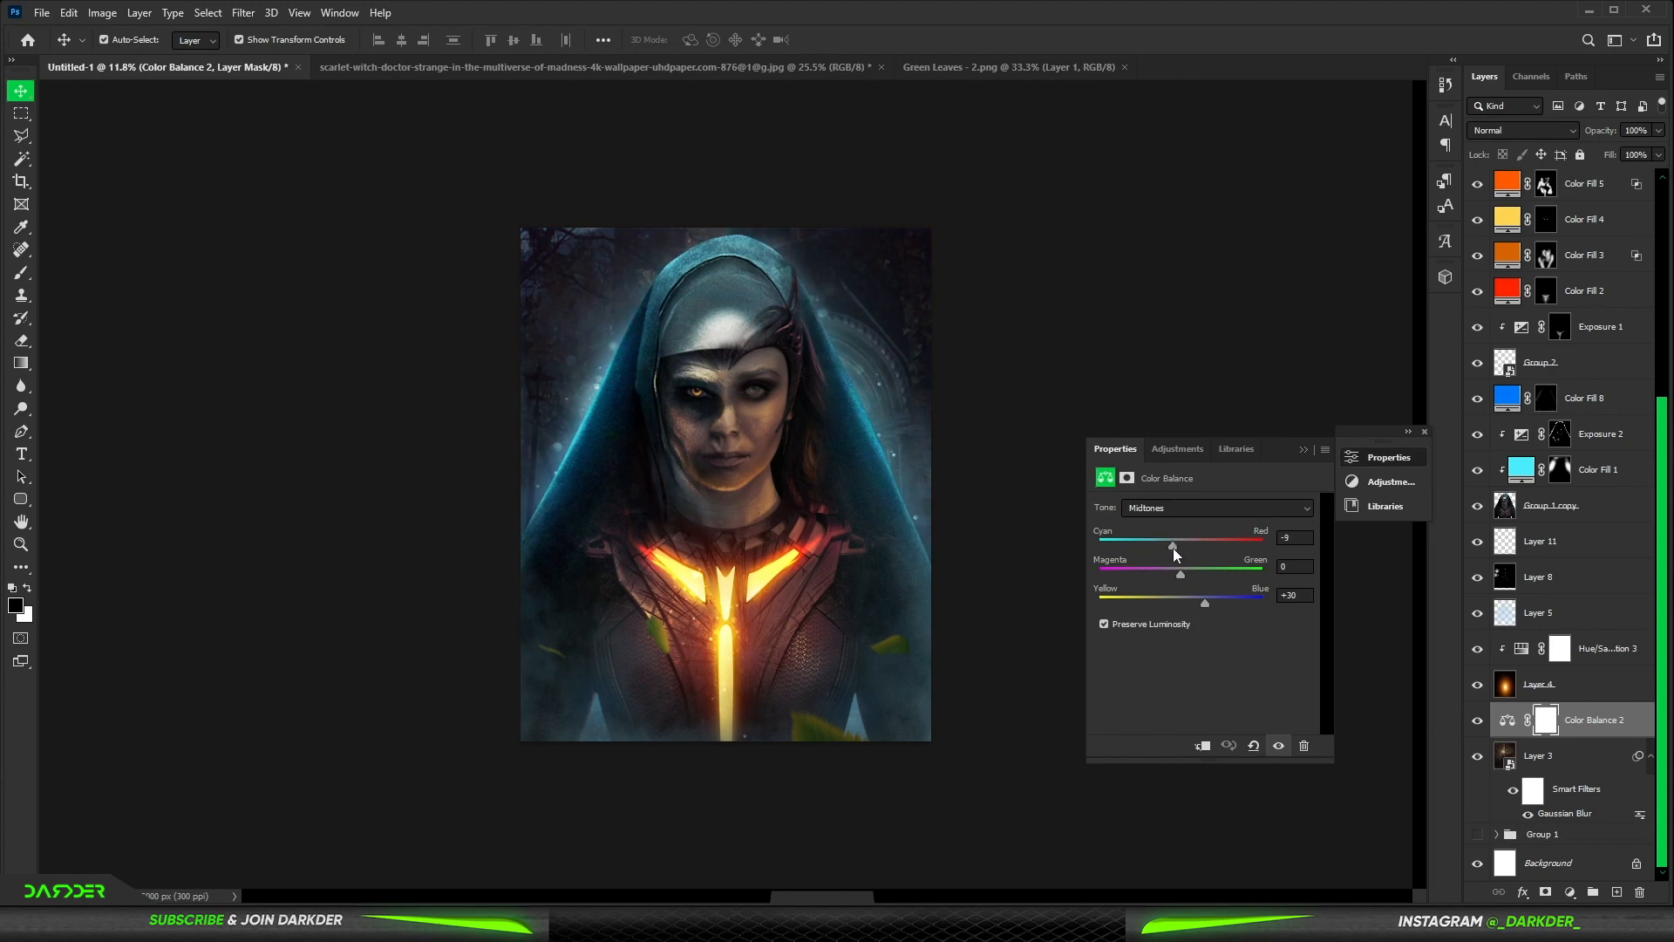